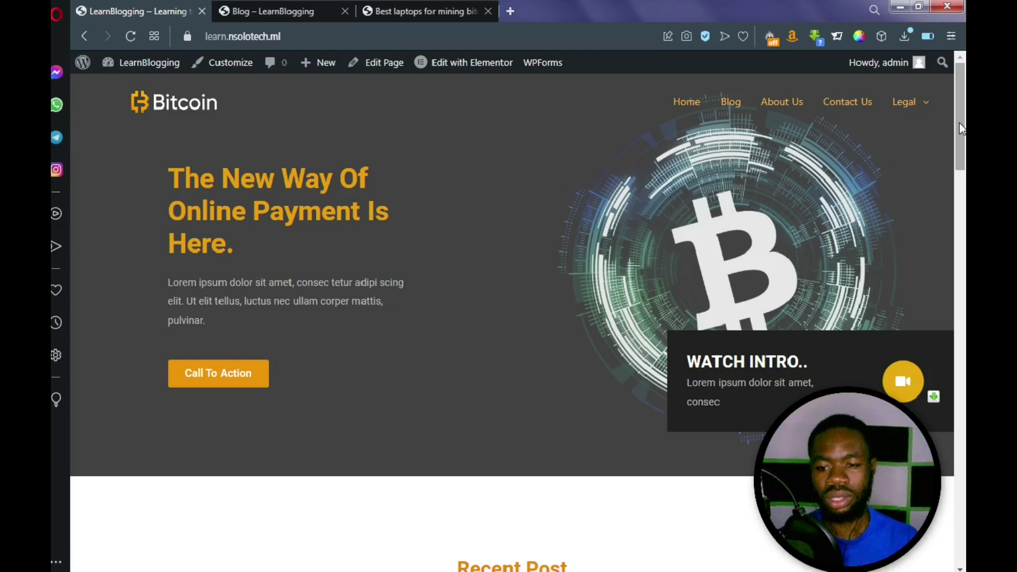
# Scroll up and down the current page to look over the blog's post cards
pyautogui.moveTo(964, 97); pyautogui.dragTo(964, 96)
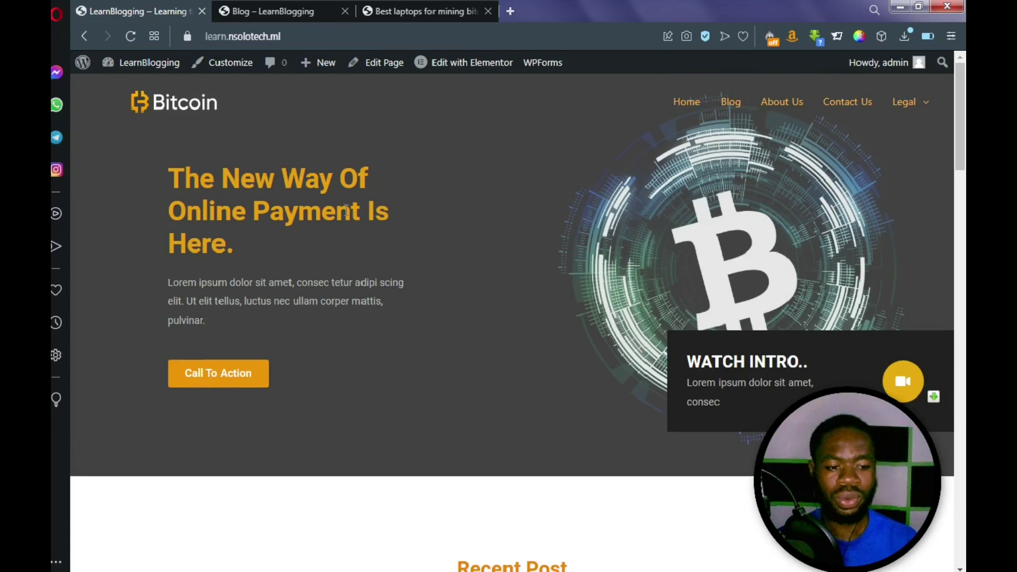
pyautogui.moveTo(964, 131); pyautogui.dragTo(964, 88)
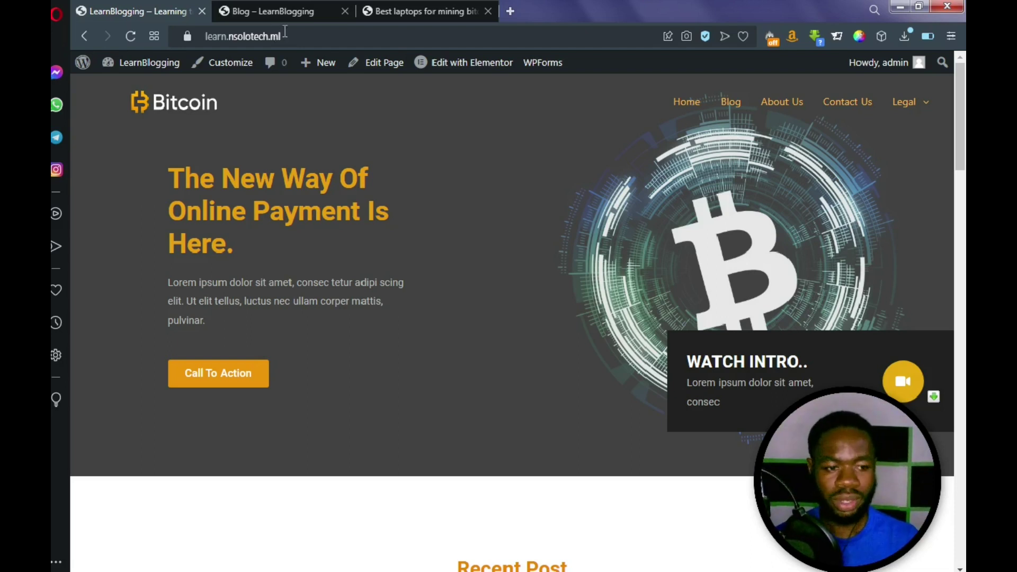
pyautogui.moveTo(143, 64)
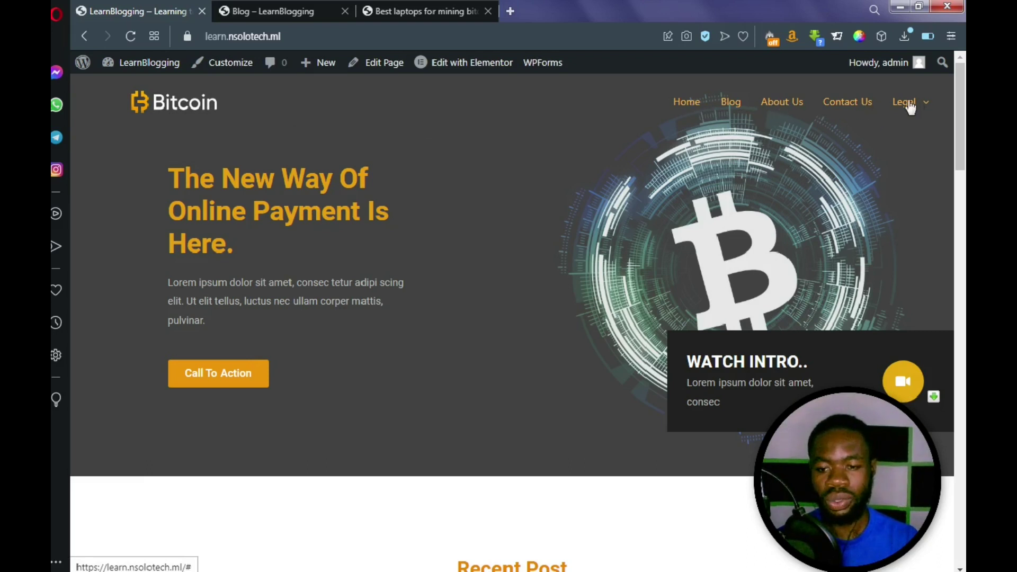
pyautogui.moveTo(918, 106)
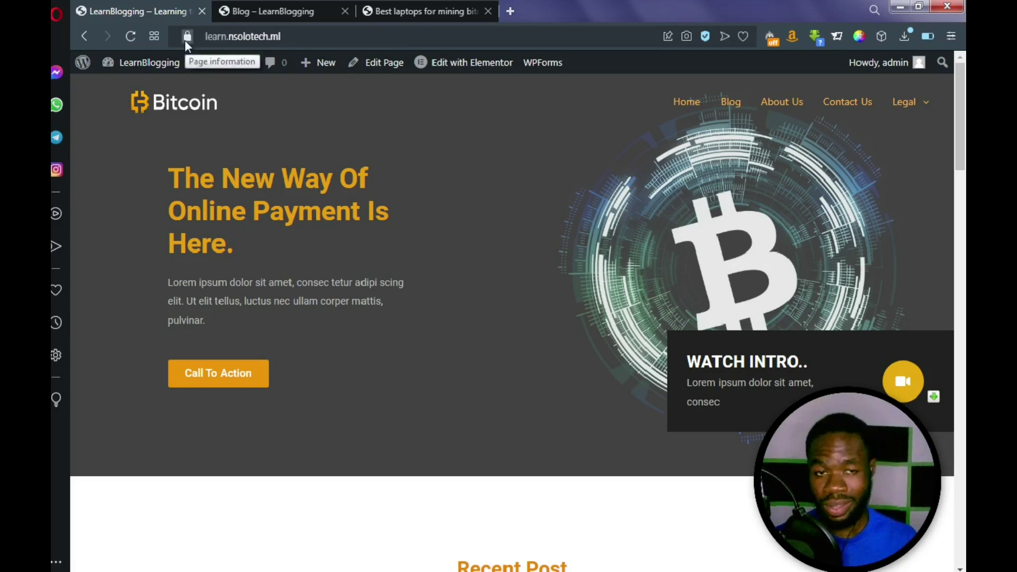
pyautogui.moveTo(192, 110)
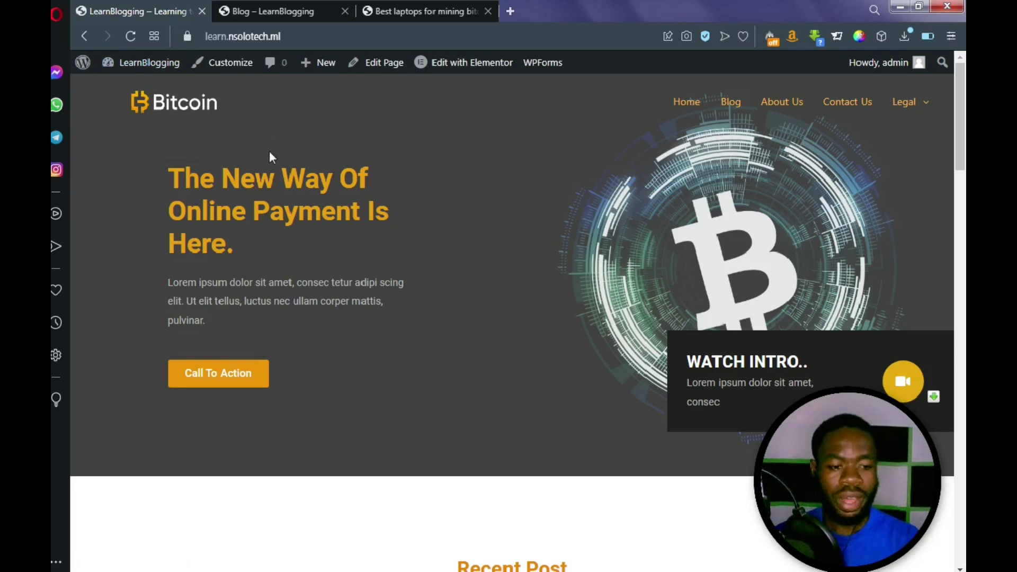
pyautogui.moveTo(922, 112)
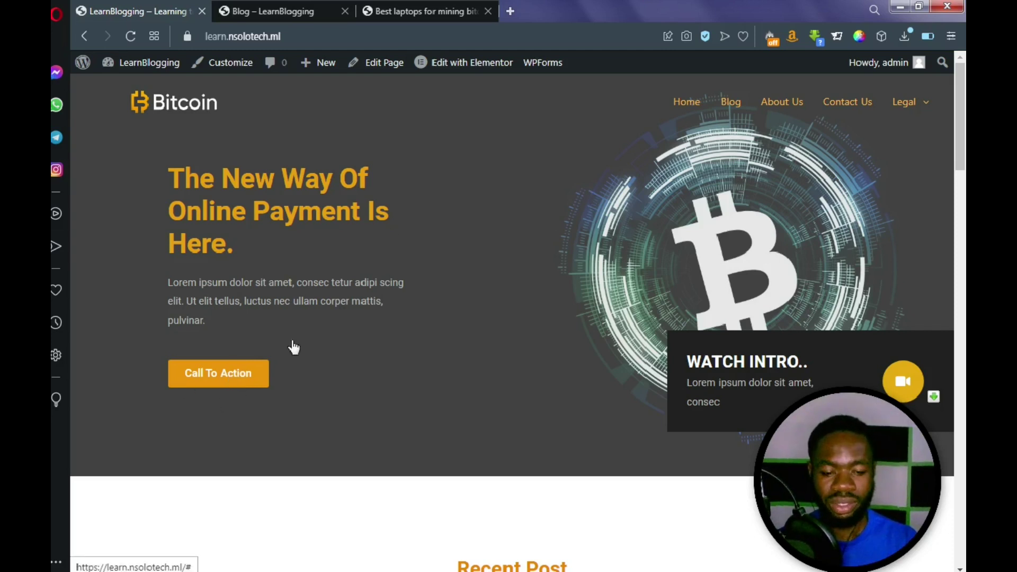
pyautogui.scroll(-3, 306, 336)
pyautogui.scroll(-3, 308, 337)
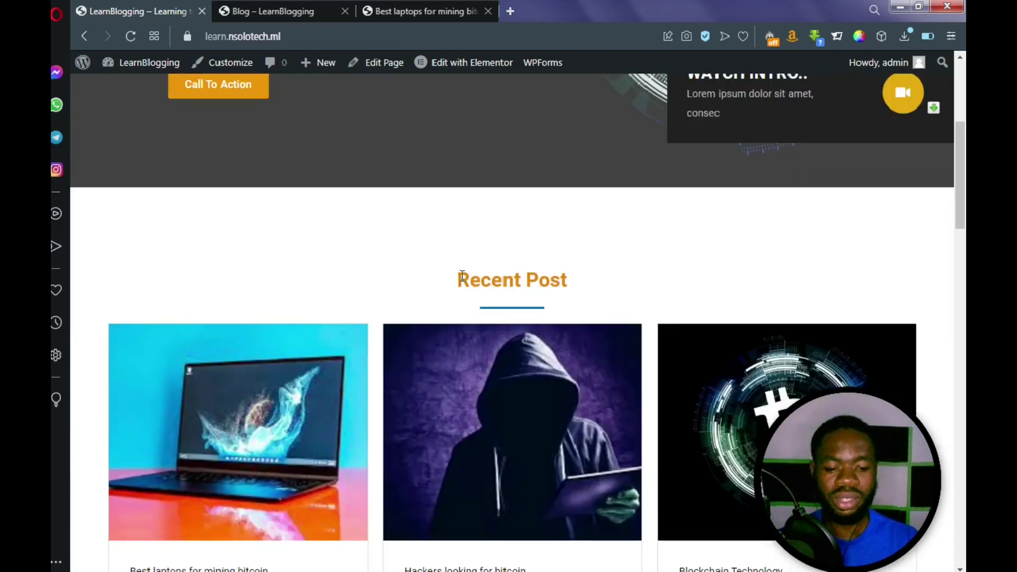
pyautogui.scroll(-2, 461, 280)
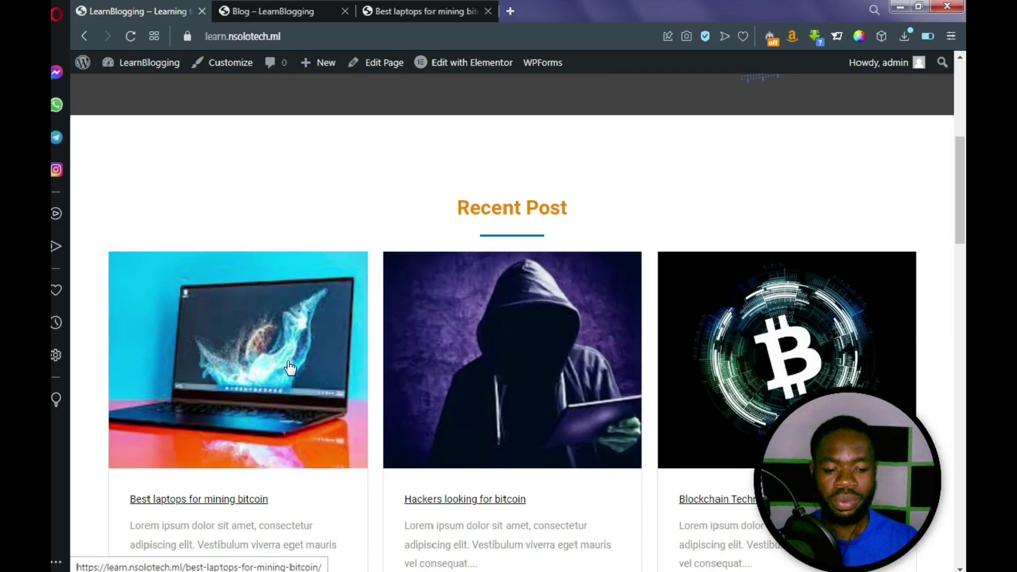
pyautogui.scroll(-3, 293, 360)
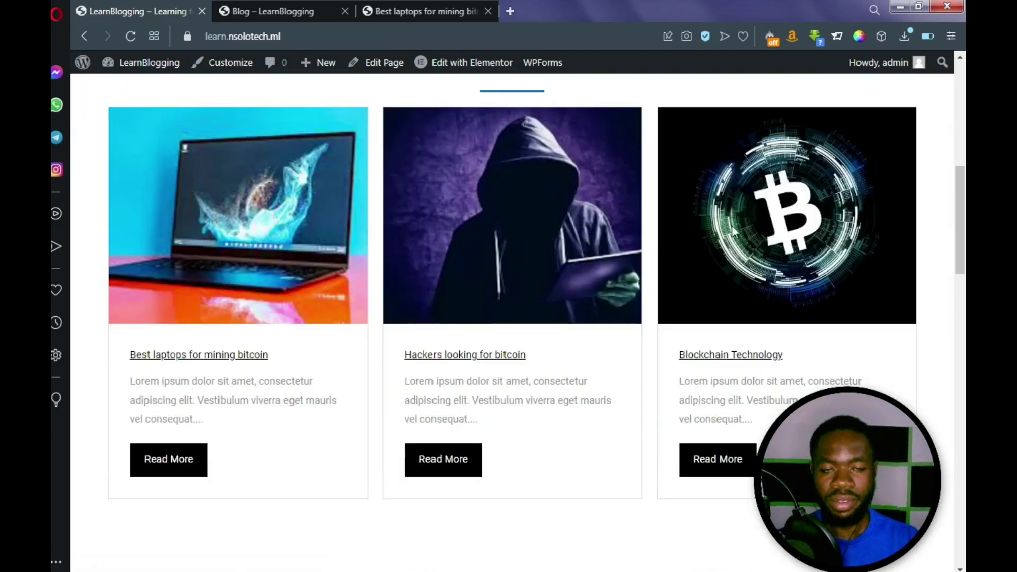
pyautogui.scroll(-3, 616, 230)
pyautogui.scroll(-3, 607, 232)
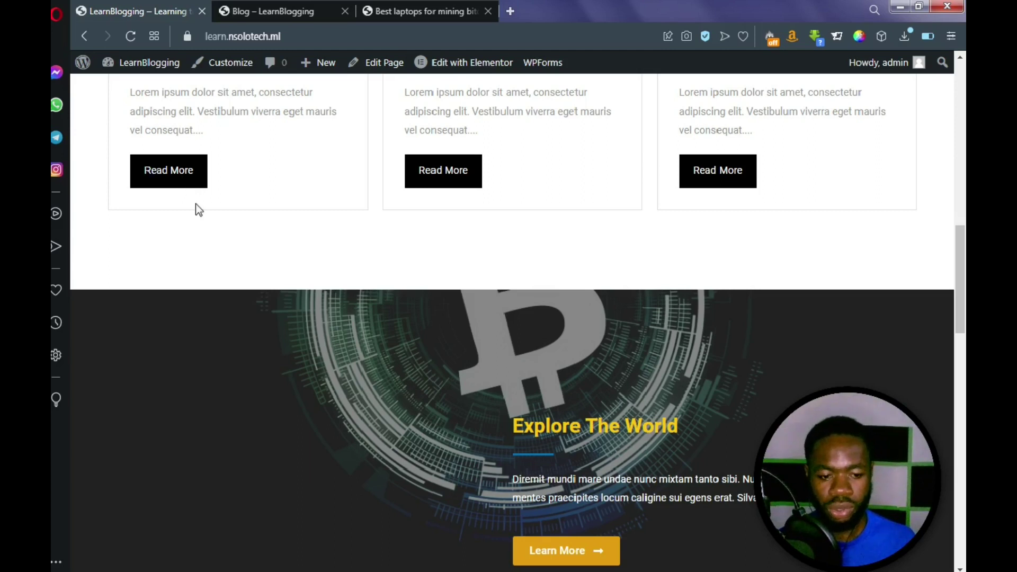
pyautogui.scroll(-8, 208, 229)
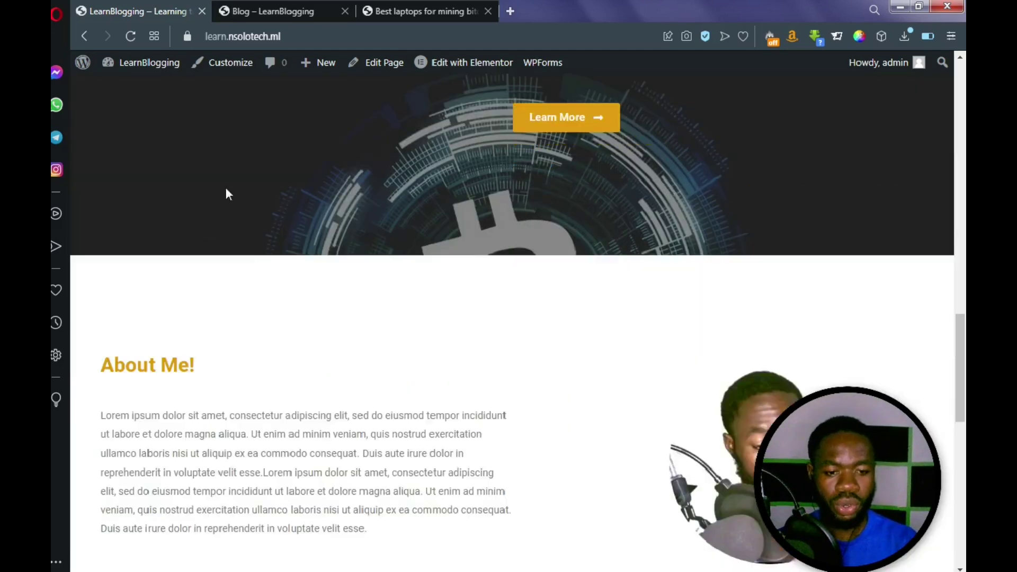
pyautogui.scroll(5, 297, 178)
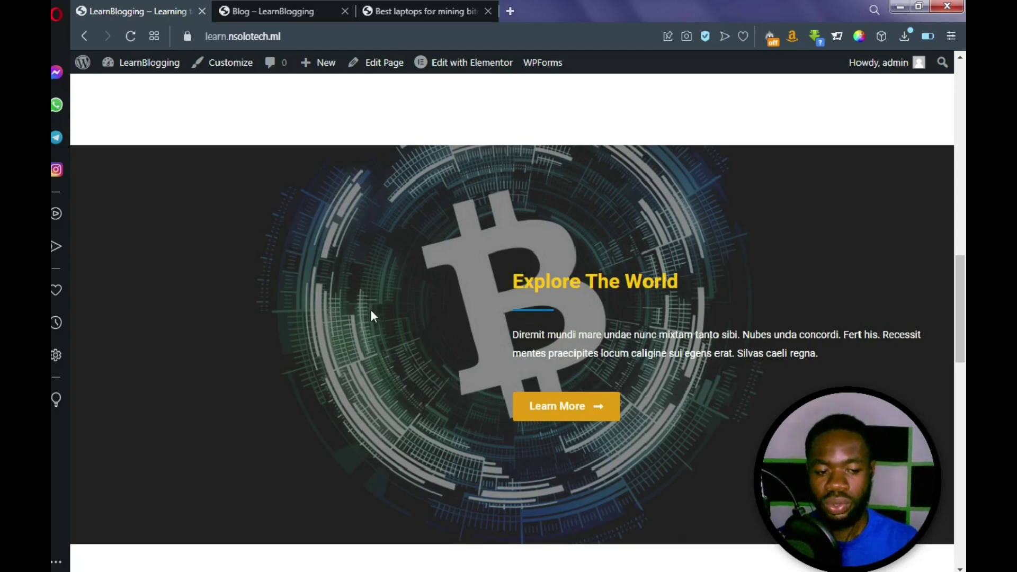
pyautogui.scroll(10, 395, 294)
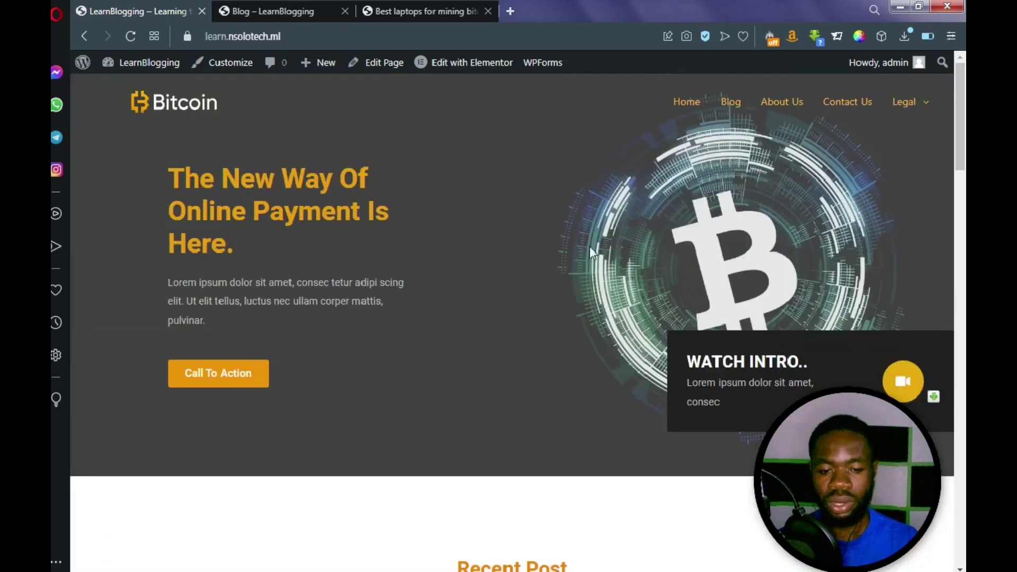
pyautogui.scroll(-5, 570, 265)
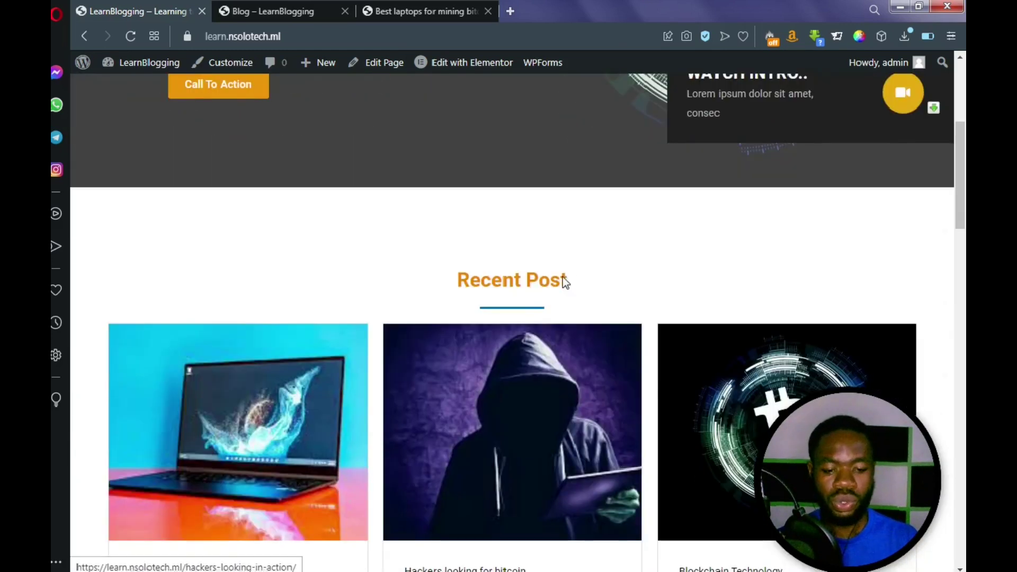
pyautogui.scroll(-1, 563, 276)
pyautogui.scroll(-6, 553, 298)
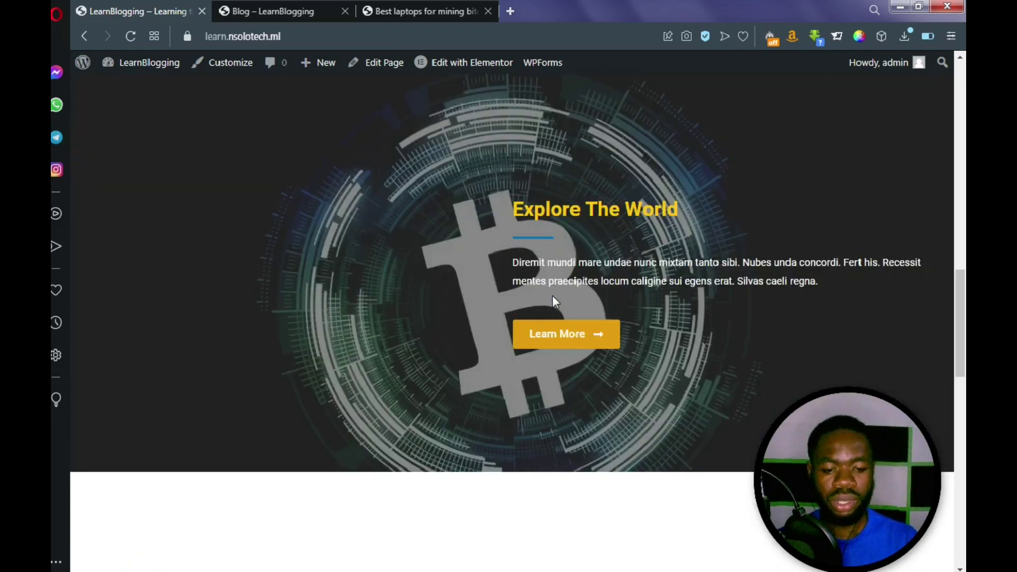
pyautogui.scroll(-11, 553, 294)
pyautogui.scroll(3, 479, 240)
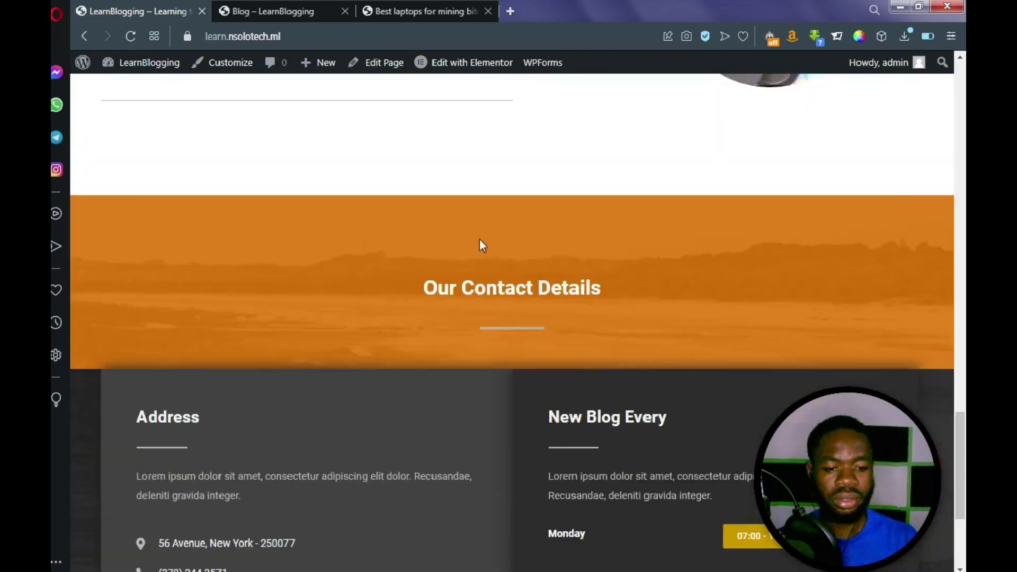
pyautogui.scroll(5, 482, 244)
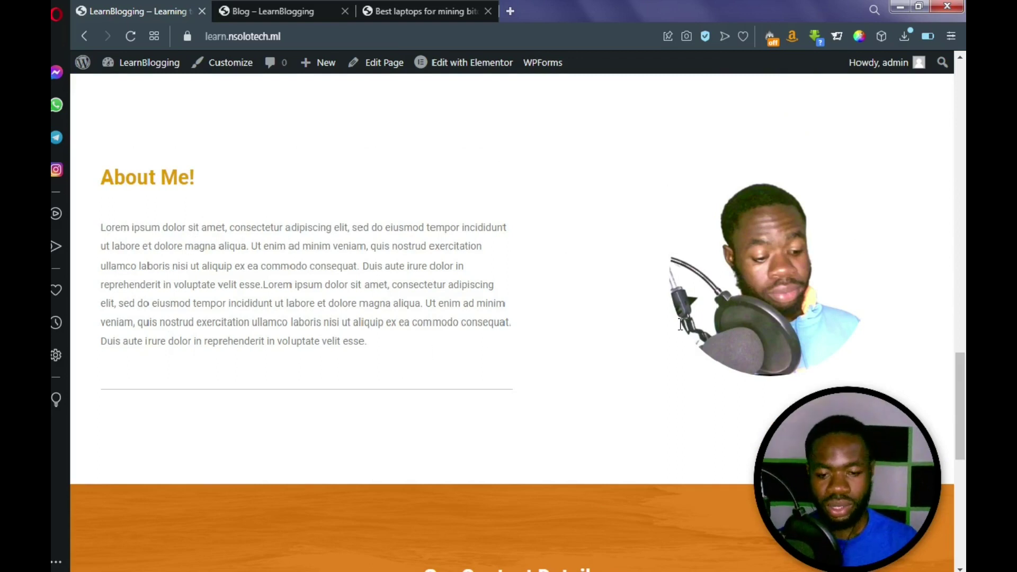
pyautogui.scroll(-1, 367, 242)
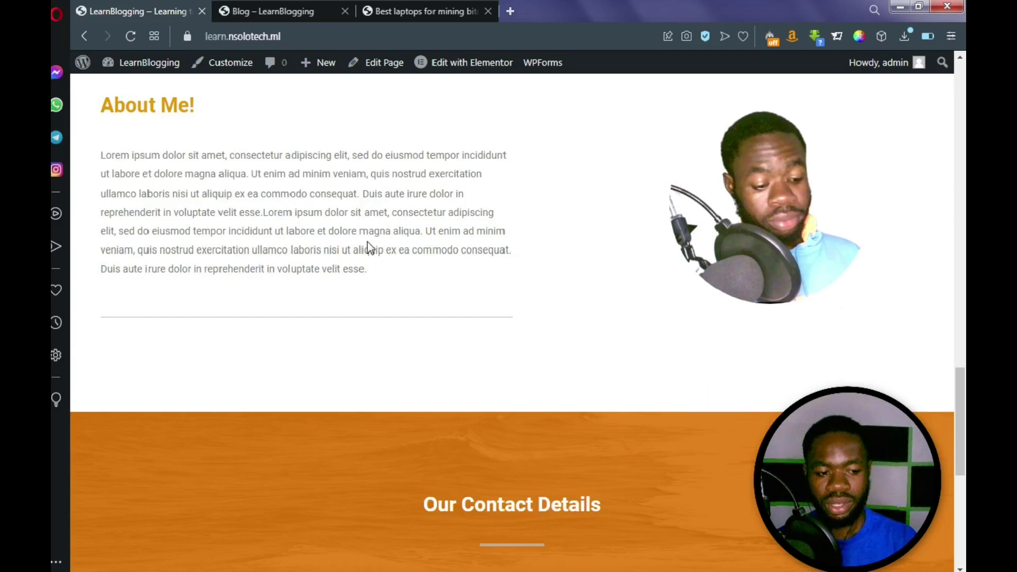
pyautogui.scroll(-3, 367, 246)
pyautogui.scroll(-3, 370, 251)
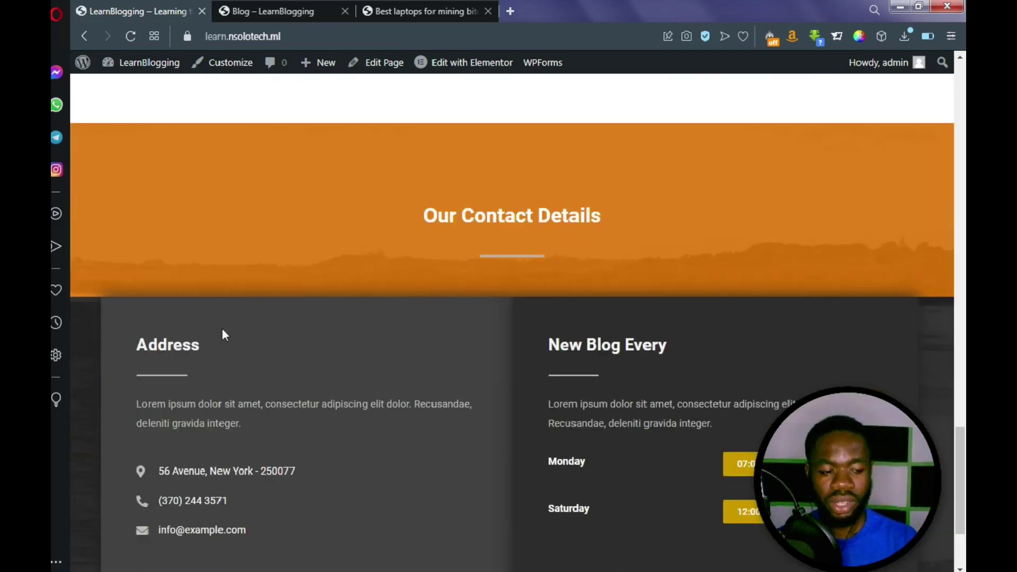
pyautogui.scroll(-1, 219, 348)
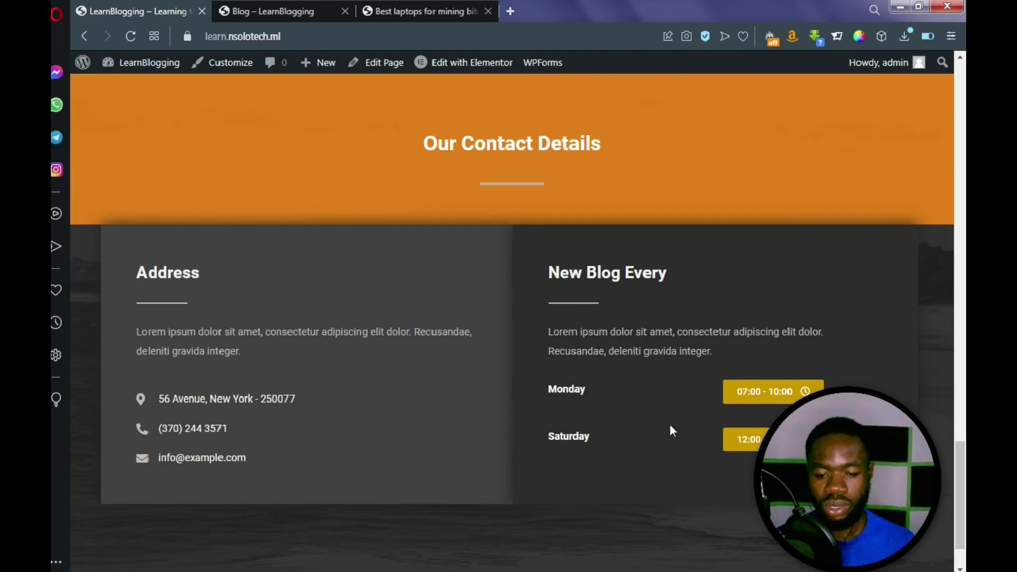
pyautogui.scroll(-1, 679, 413)
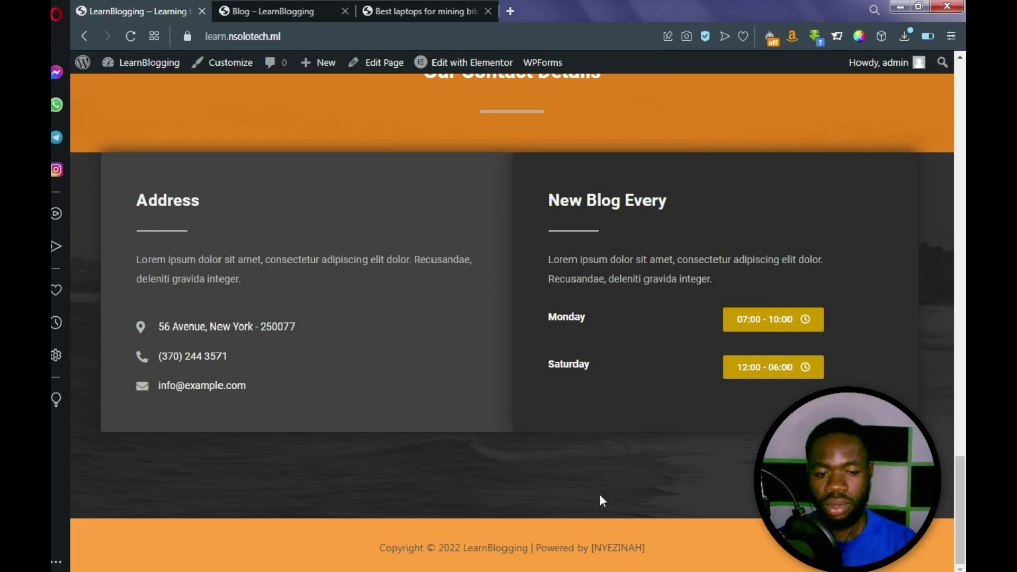
pyautogui.scroll(5, 554, 318)
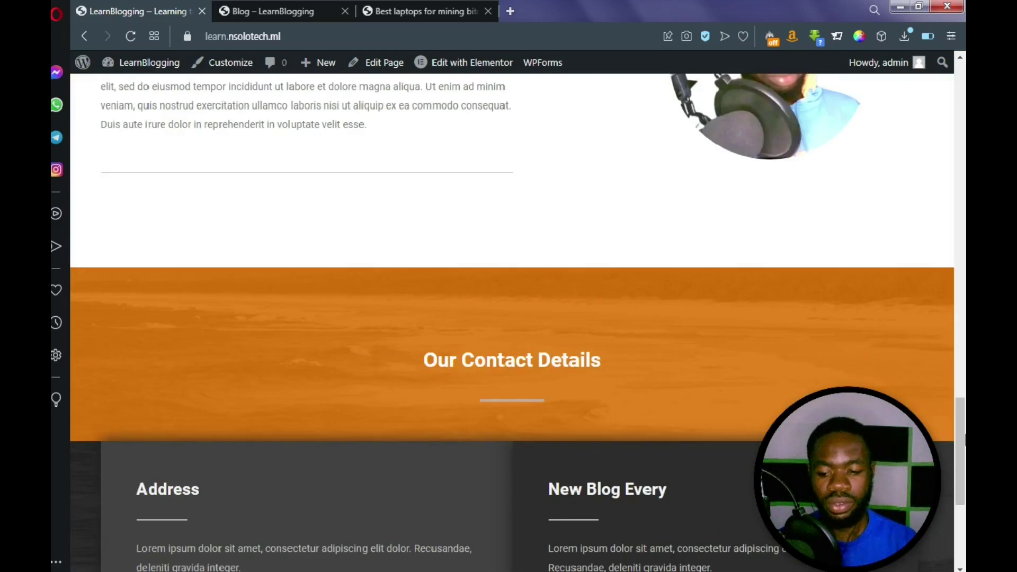
pyautogui.moveTo(959, 412); pyautogui.dragTo(960, 388)
pyautogui.scroll(3, 963, 342)
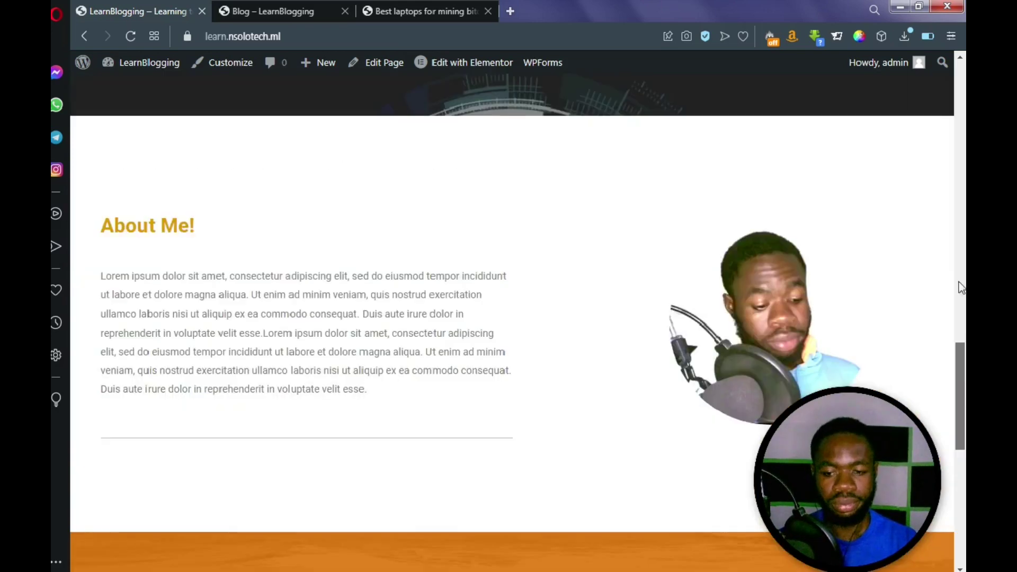
pyautogui.scroll(6, 961, 244)
pyautogui.scroll(5, 901, 239)
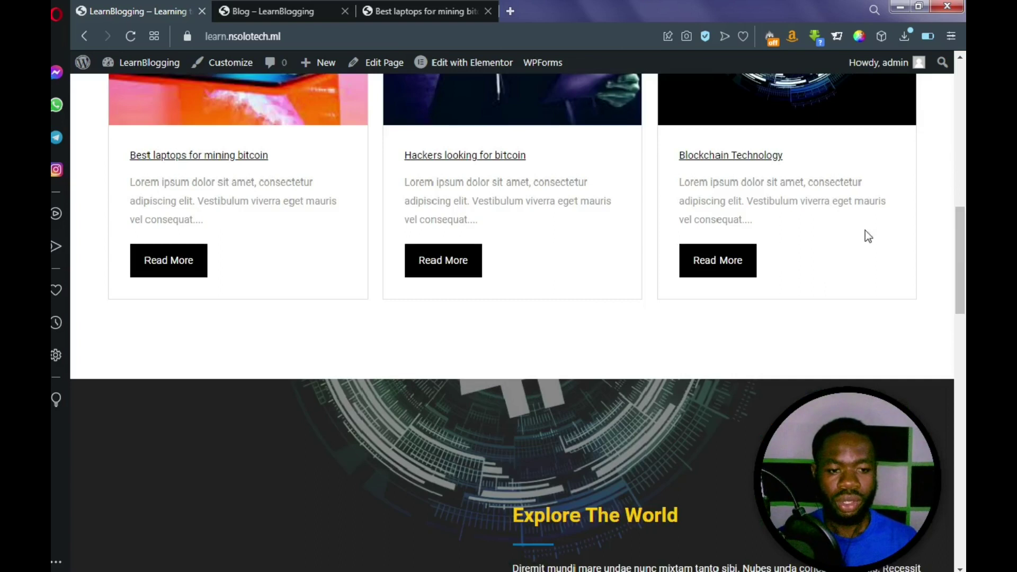
pyautogui.scroll(5, 636, 207)
pyautogui.scroll(6, 587, 192)
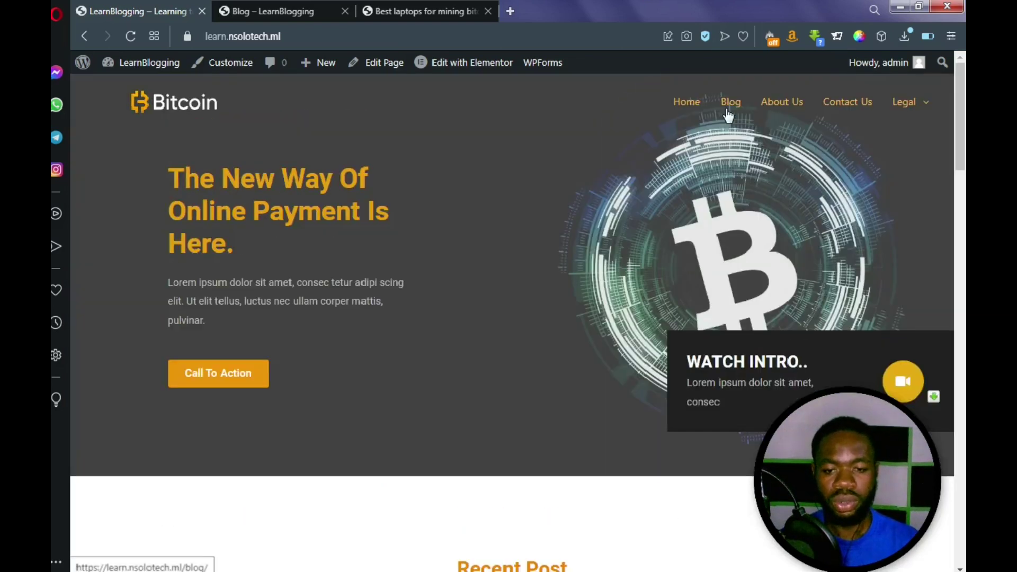
# Return to the Blog – LearnBlogging page, then open the 'Best laptops for mining bitcoin' post
pyautogui.click(310, 12)
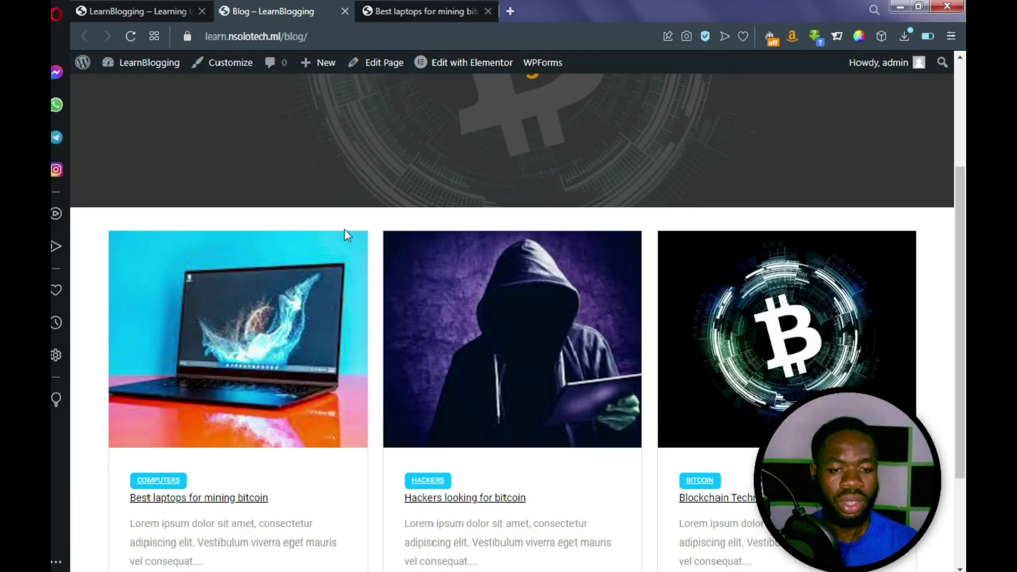
pyautogui.scroll(3, 346, 228)
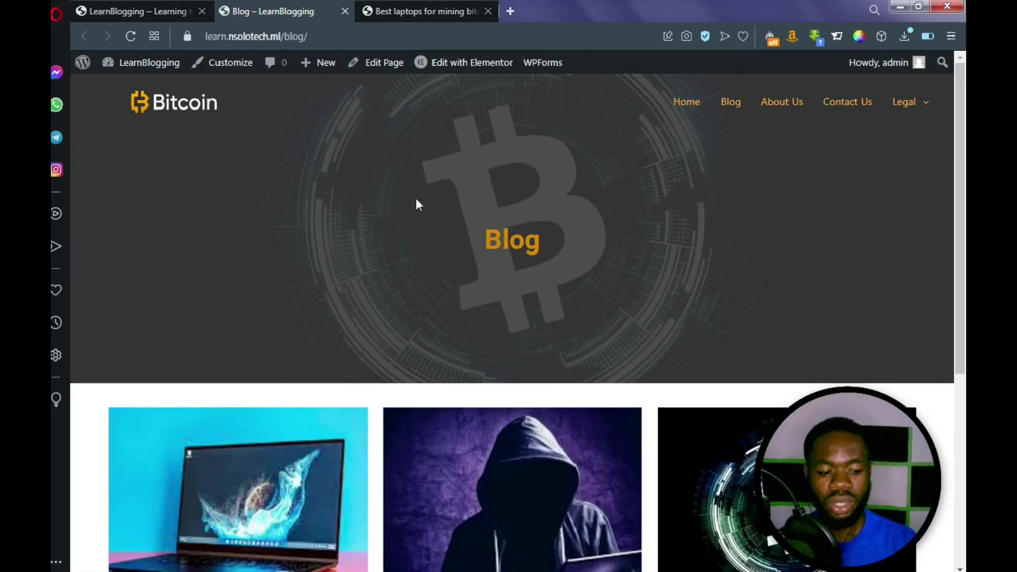
pyautogui.scroll(-4, 414, 202)
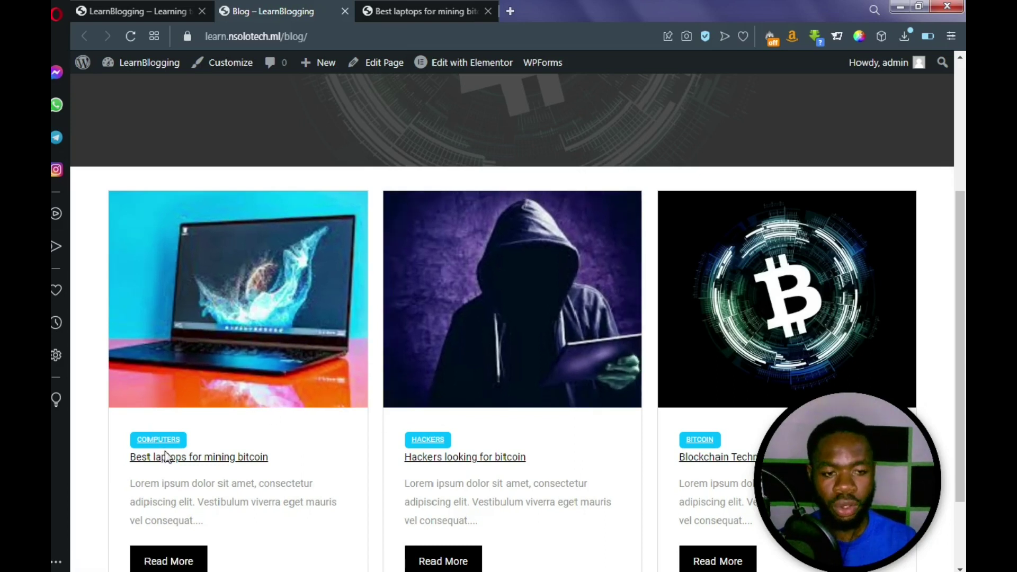
pyautogui.scroll(-2, 165, 456)
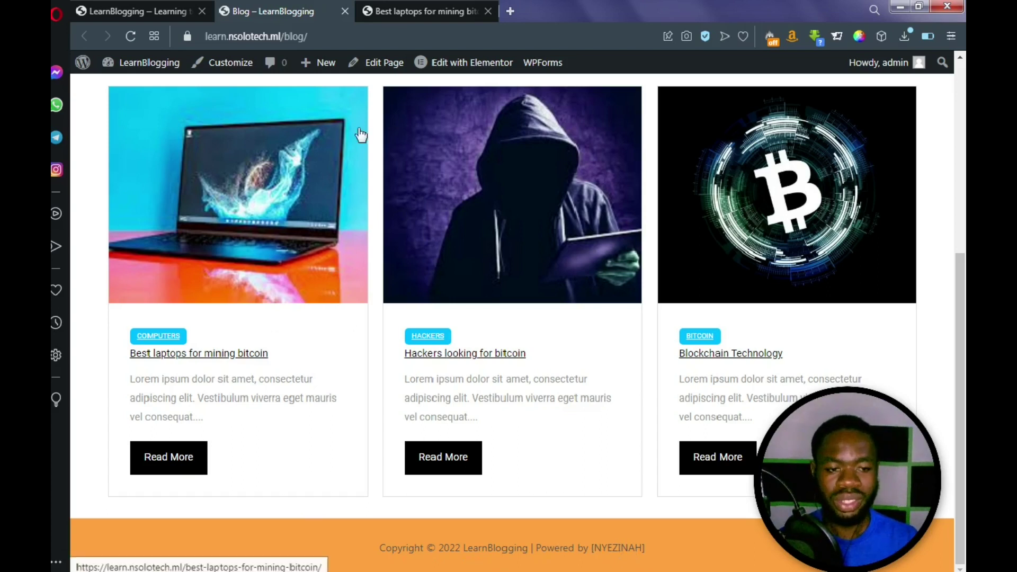
pyautogui.click(415, 8)
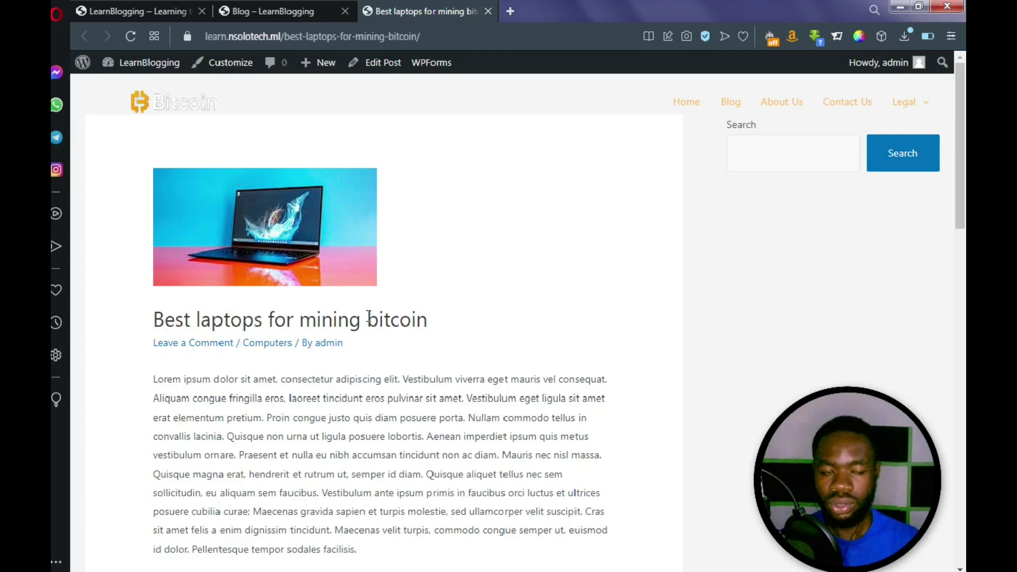
pyautogui.scroll(-3, 228, 337)
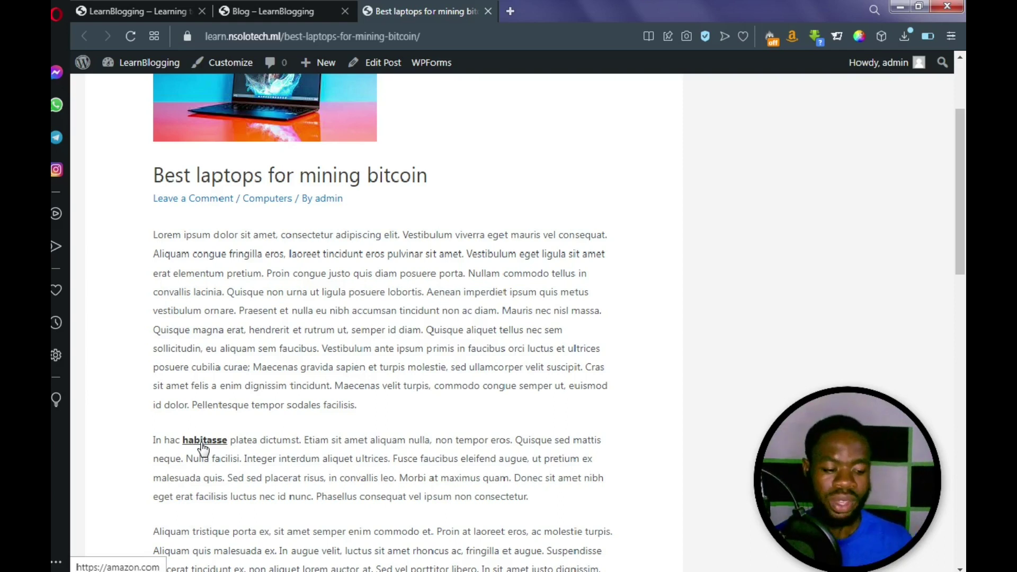
pyautogui.scroll(-4, 286, 292)
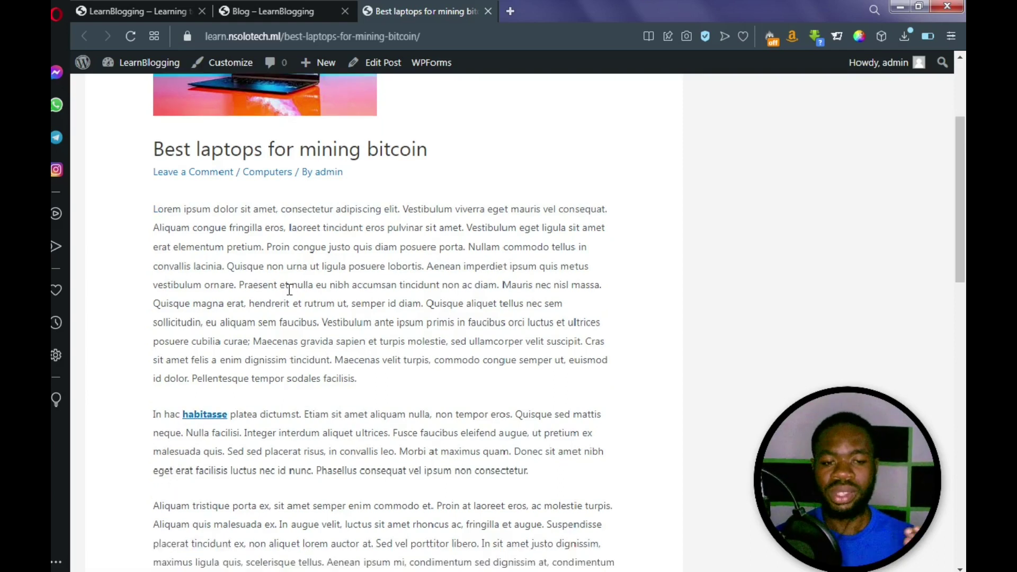
pyautogui.scroll(-7, 290, 291)
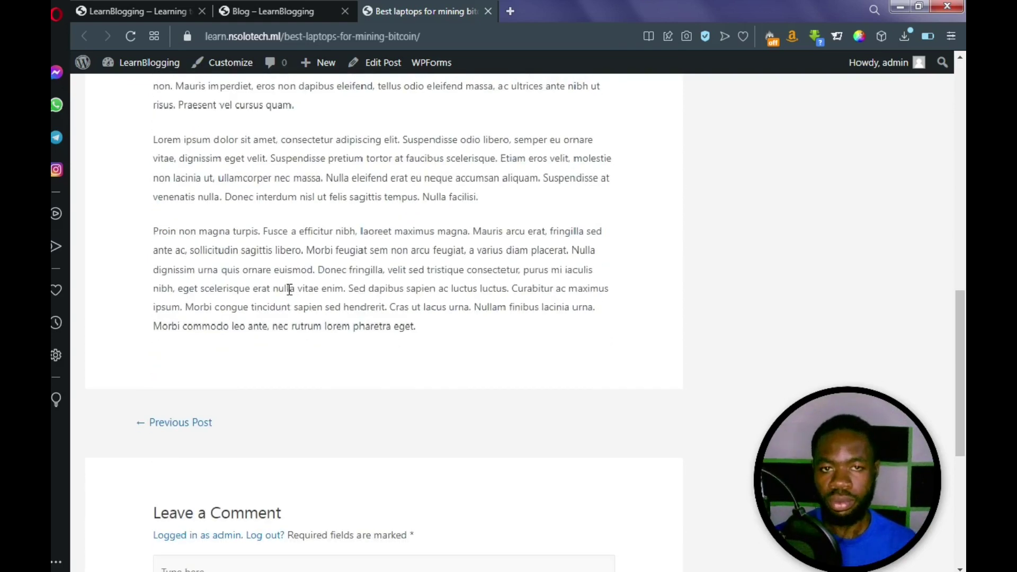
pyautogui.scroll(-6, 289, 290)
pyautogui.scroll(3, 289, 289)
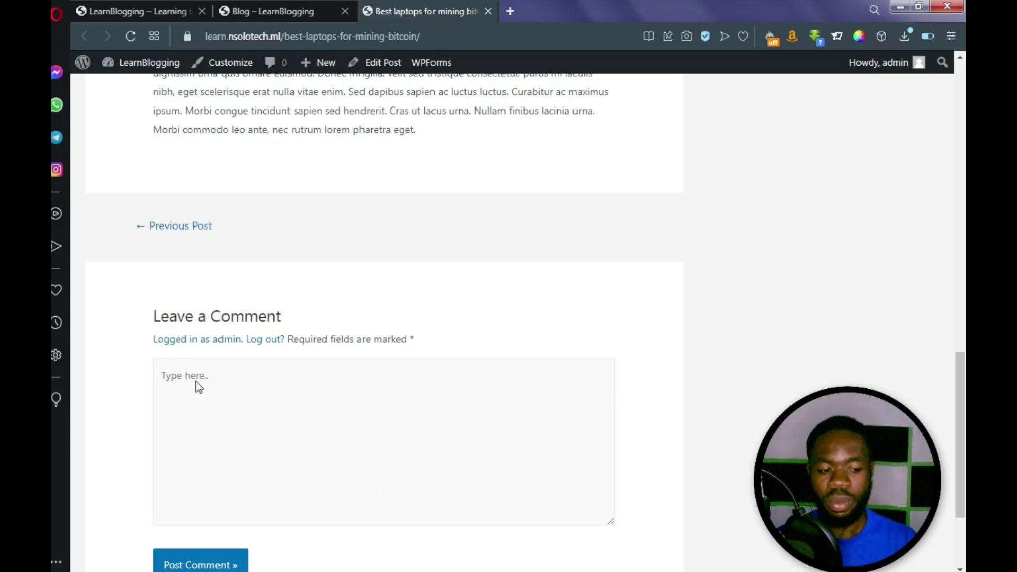
pyautogui.scroll(-3, 196, 384)
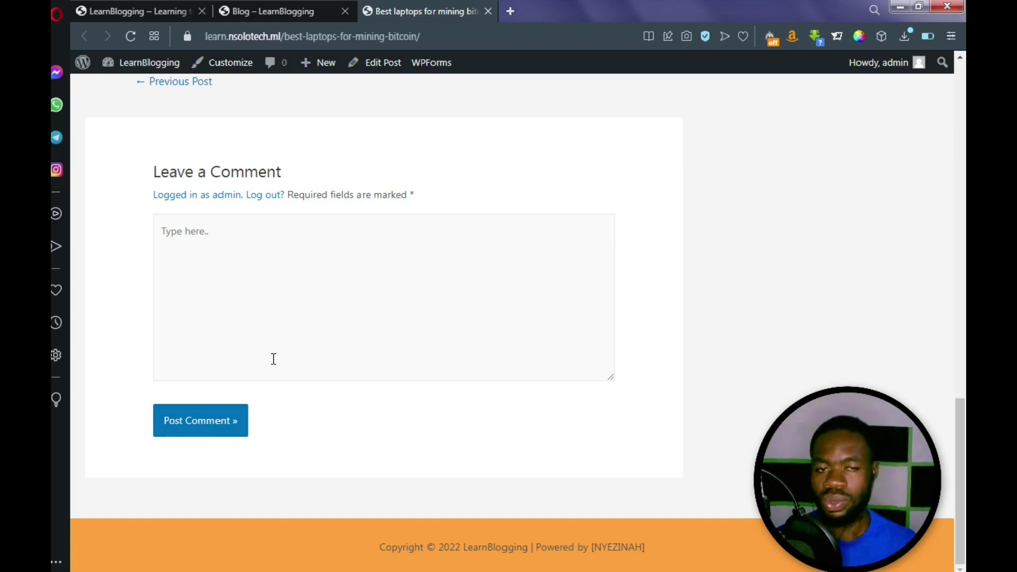
pyautogui.scroll(2, 274, 333)
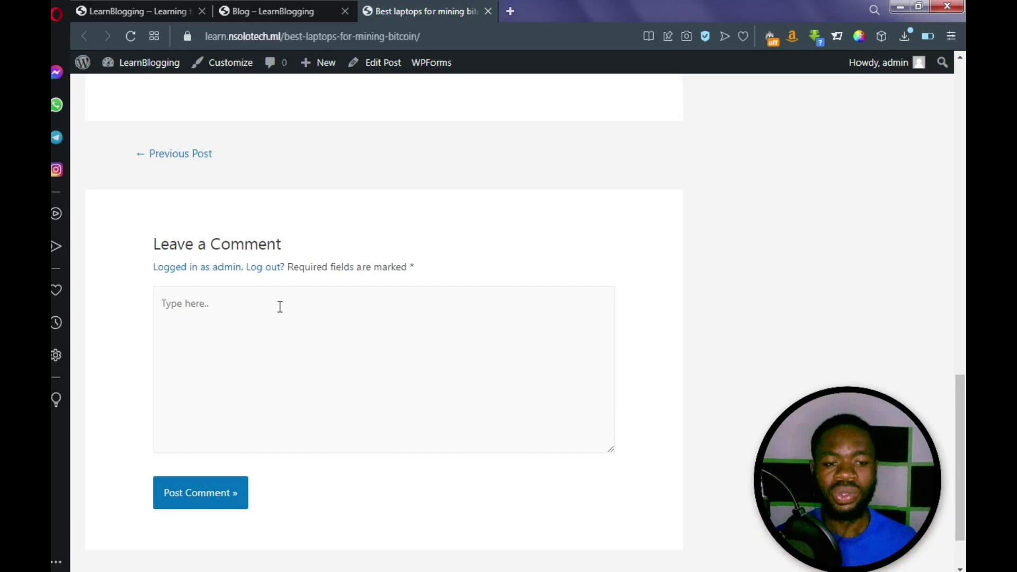
pyautogui.scroll(4, 299, 291)
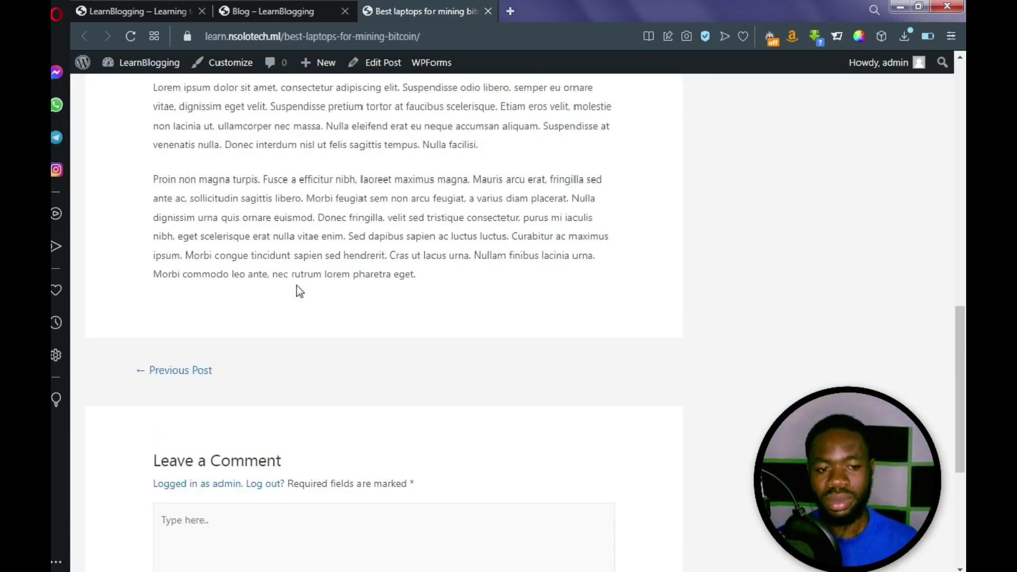
pyautogui.scroll(7, 299, 292)
pyautogui.scroll(8, 297, 287)
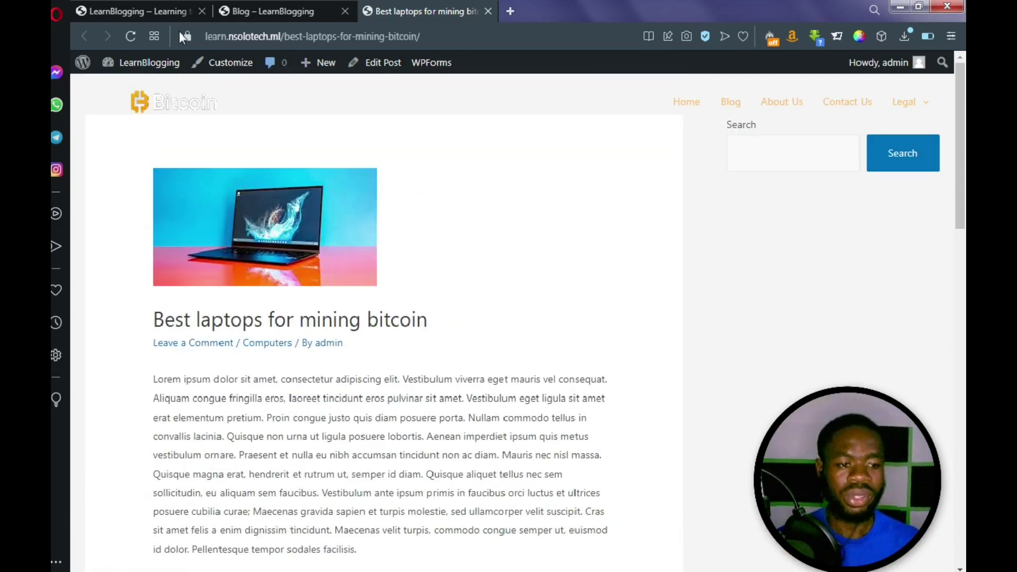
# View the LearnBlogging homepage, then switch to the MakigoHost hosting site
pyautogui.click(161, 10)
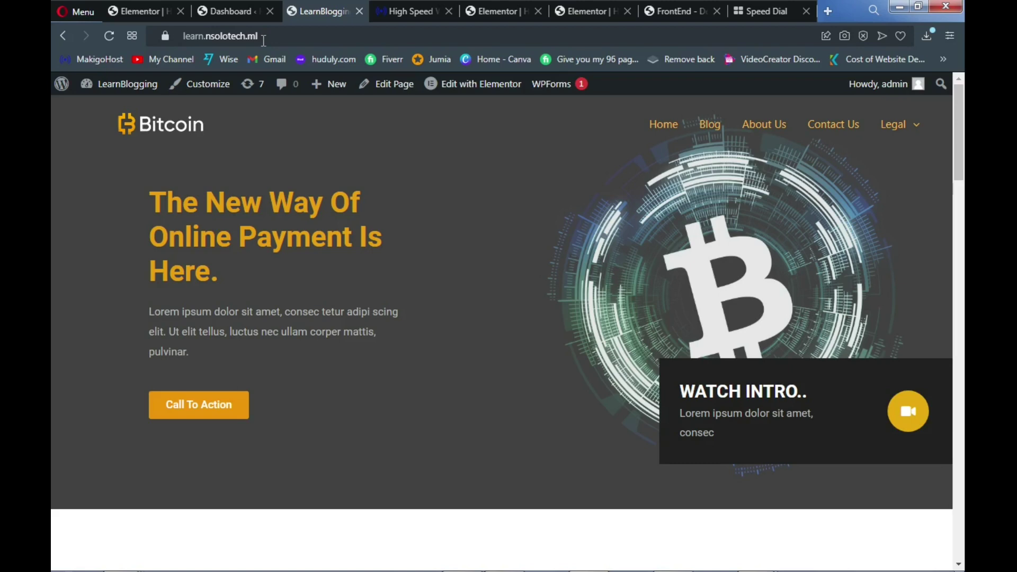
pyautogui.click(398, 15)
# Scroll the MakigoHost homepage to the Shared ($2.99), Reseller ($5.99) and VPS ($10.99) hosting plans
pyautogui.moveTo(398, 97)
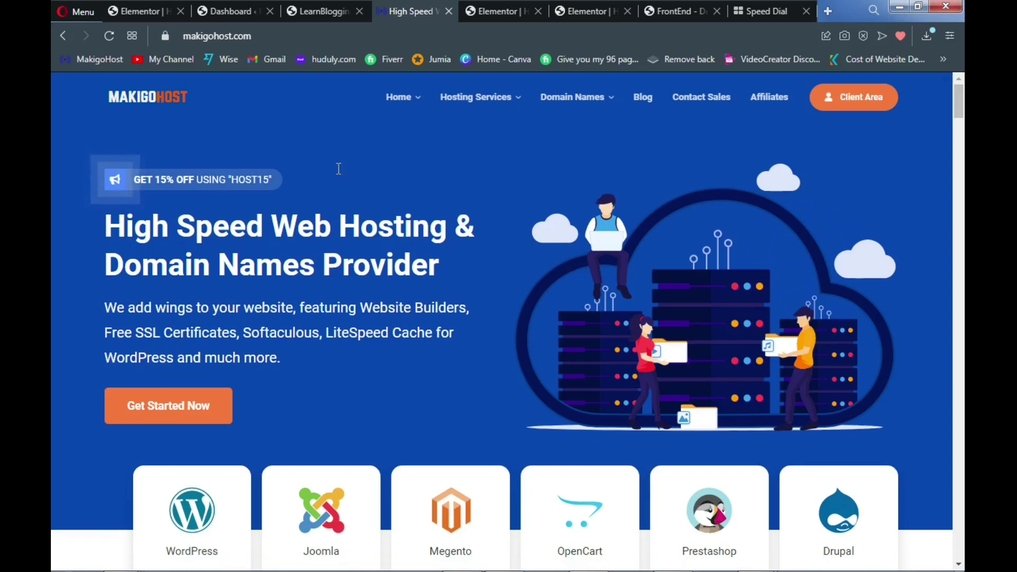
pyautogui.scroll(-4, 337, 169)
pyautogui.scroll(3, 337, 169)
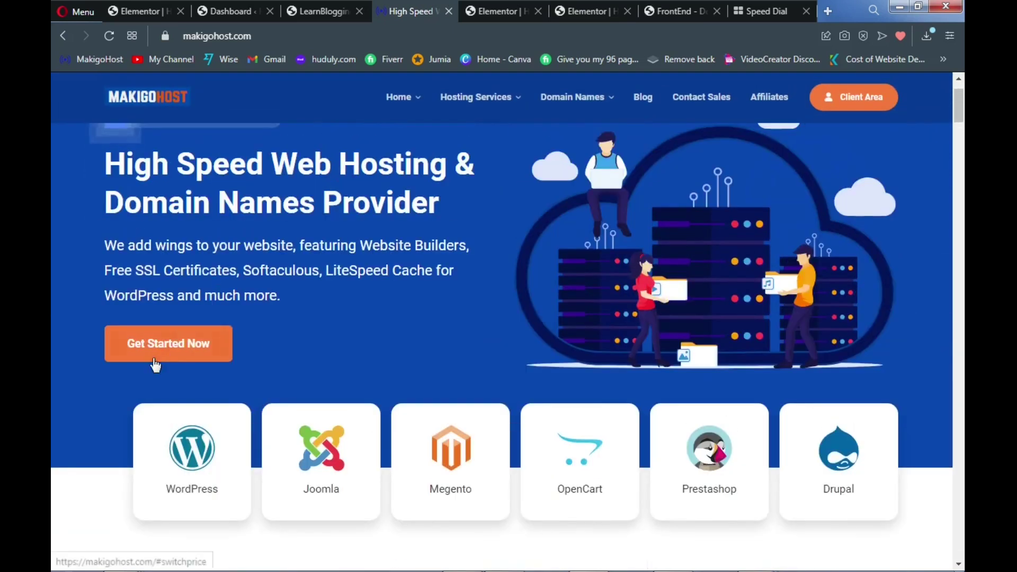
pyautogui.scroll(-3, 263, 332)
pyautogui.scroll(-20, 267, 333)
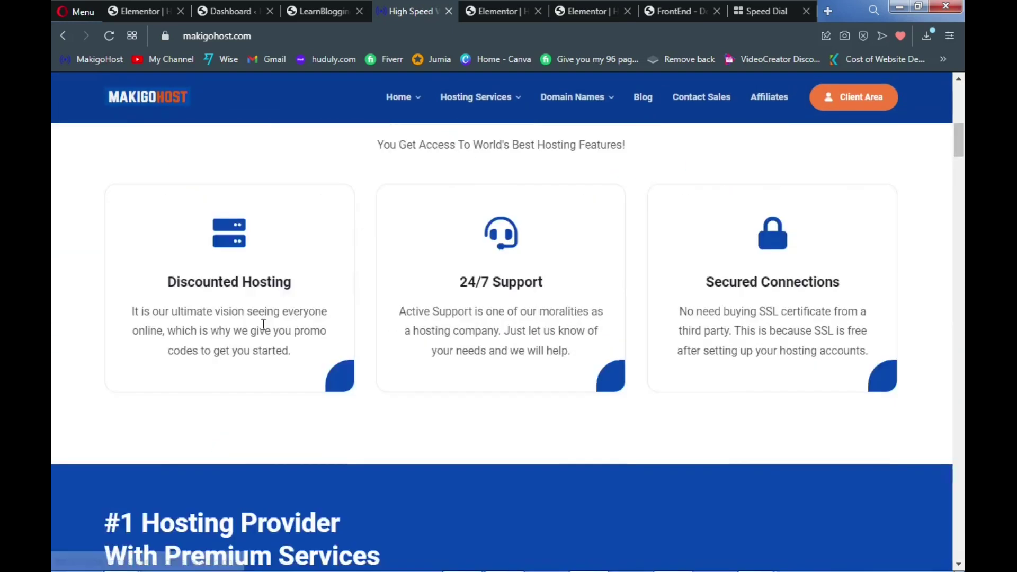
pyautogui.scroll(-10, 242, 315)
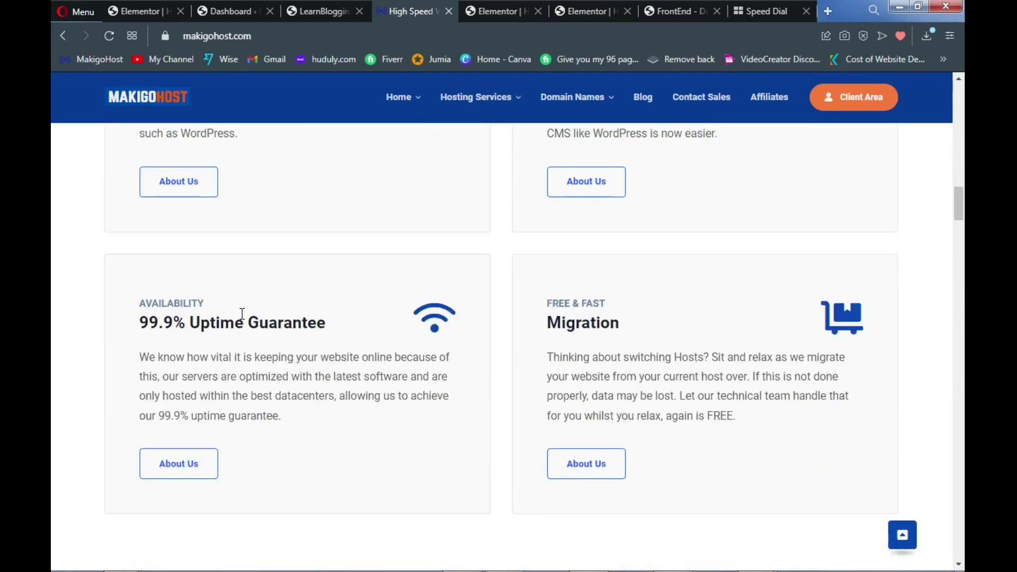
pyautogui.scroll(-15, 238, 313)
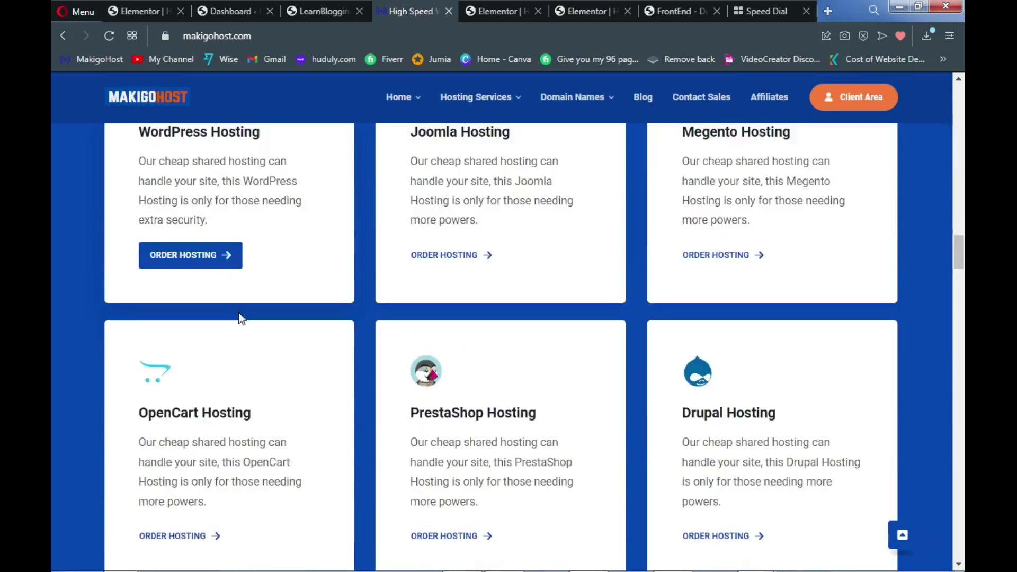
pyautogui.scroll(-5, 238, 313)
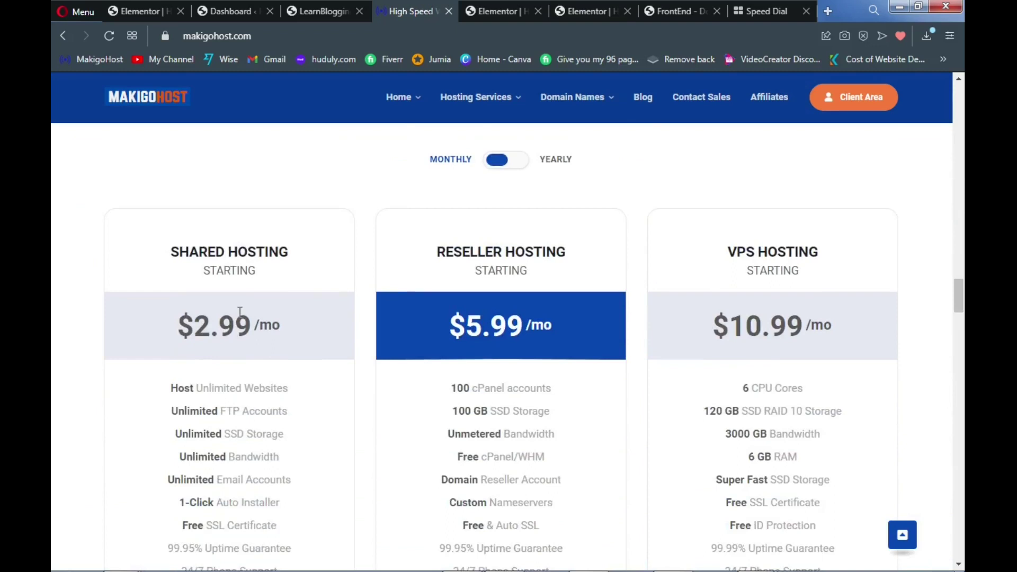
pyautogui.scroll(3, 238, 316)
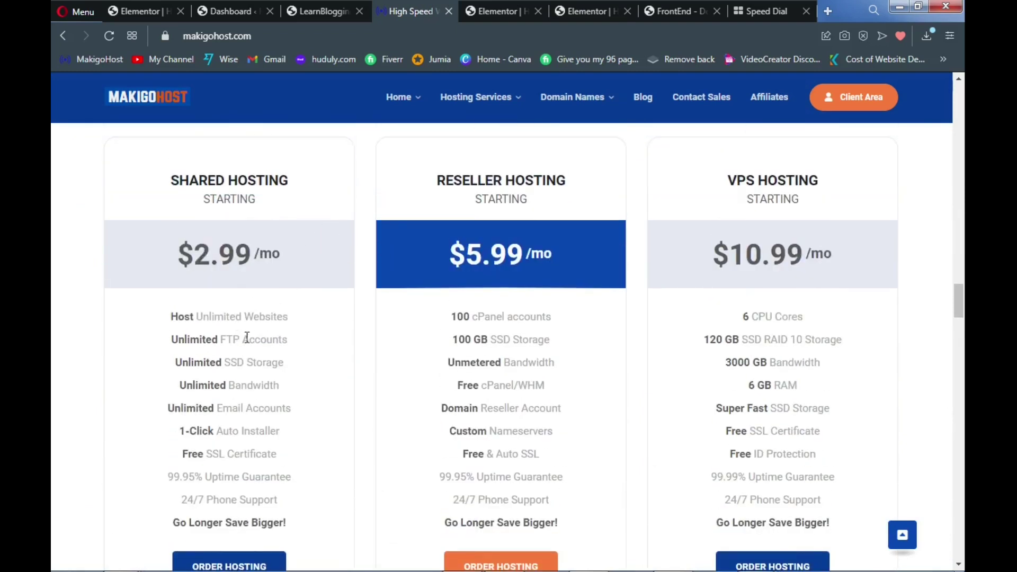
pyautogui.scroll(-3, 253, 405)
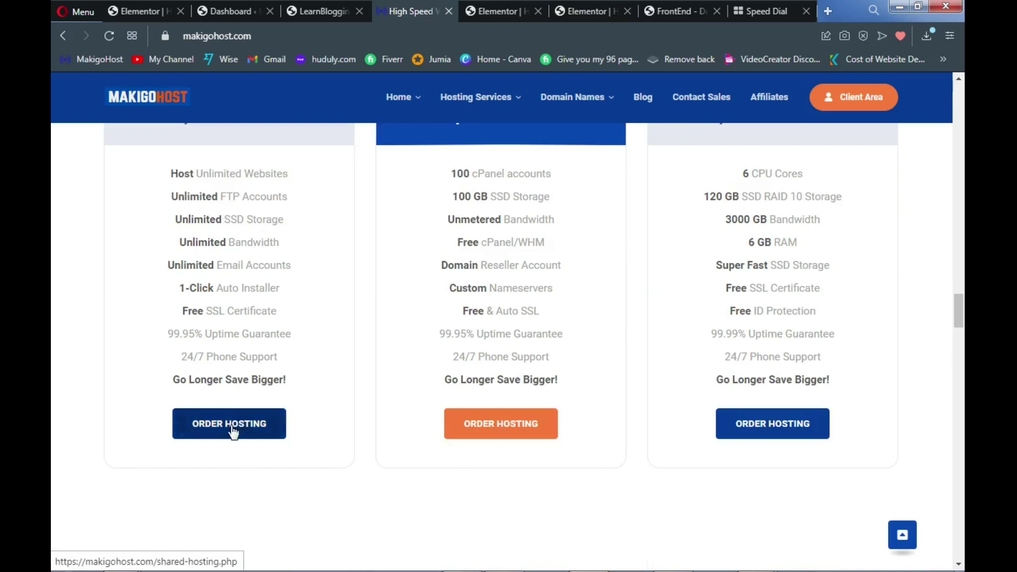
pyautogui.scroll(3, 261, 327)
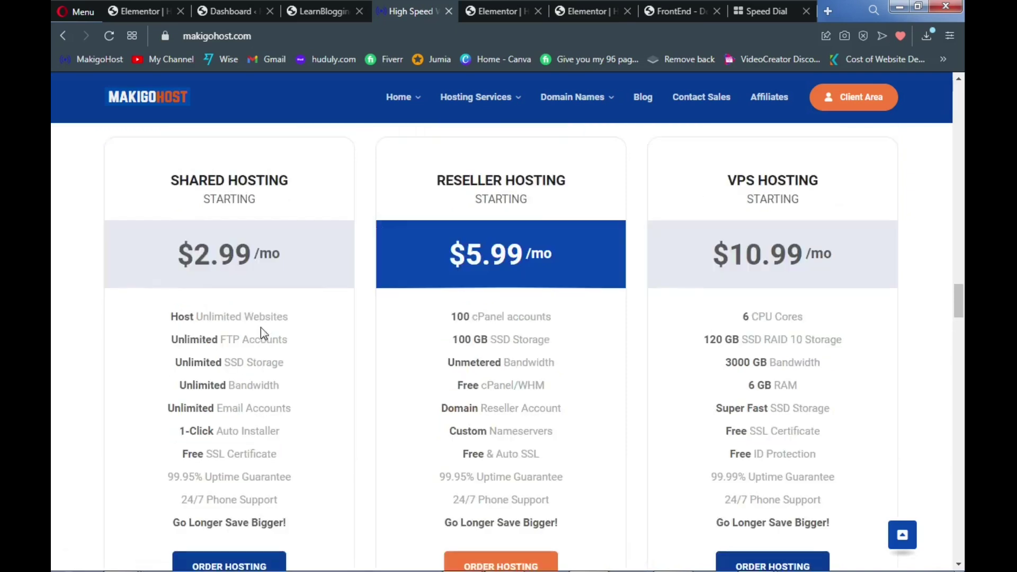
pyautogui.scroll(-3, 261, 327)
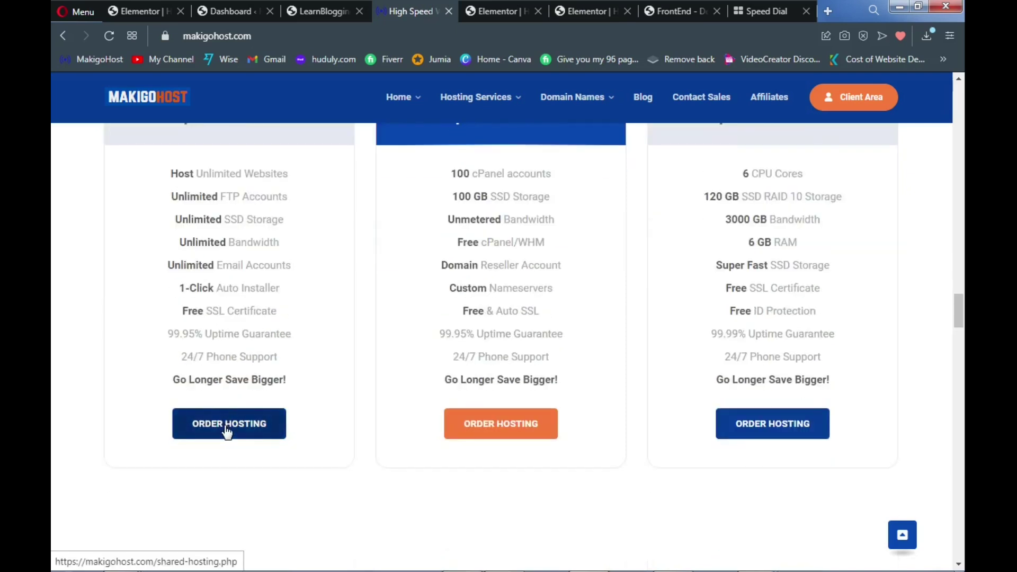
# On the Shared Hosting page, compare Go Basic's 20GB SSD Storage with the Standard and Go Unlimited plans
pyautogui.click(263, 433)
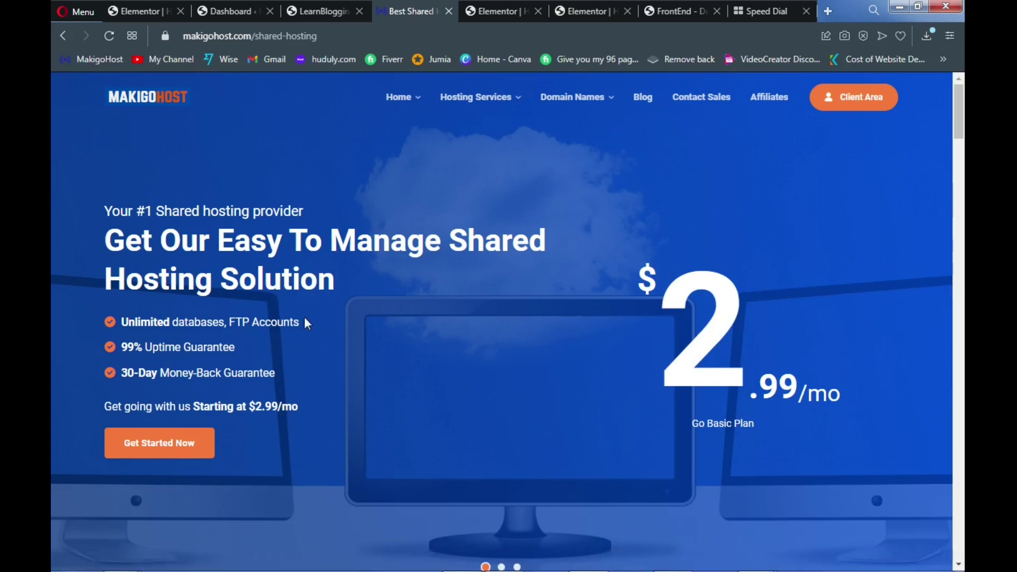
pyautogui.scroll(-10, 305, 321)
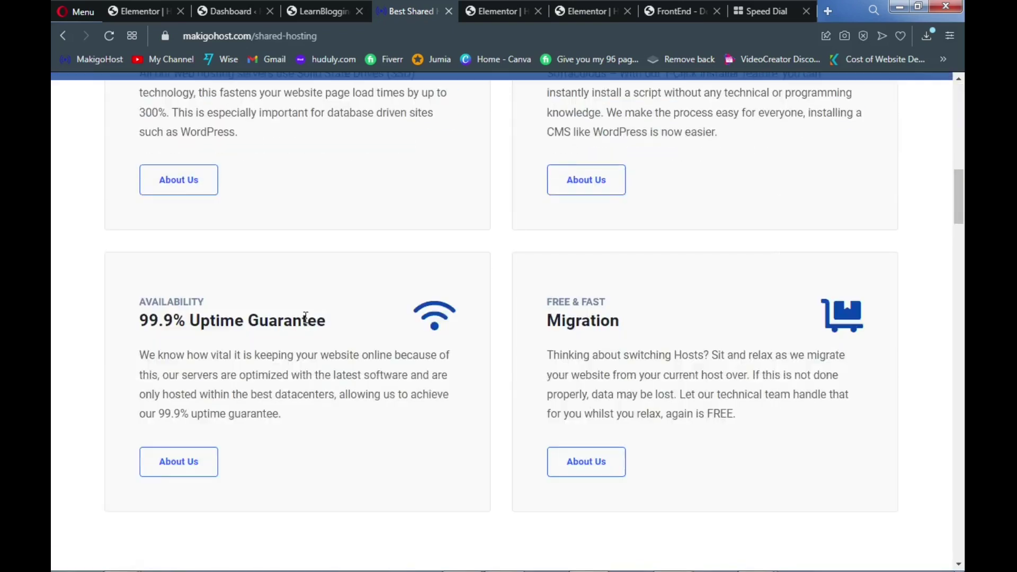
pyautogui.scroll(-10, 306, 317)
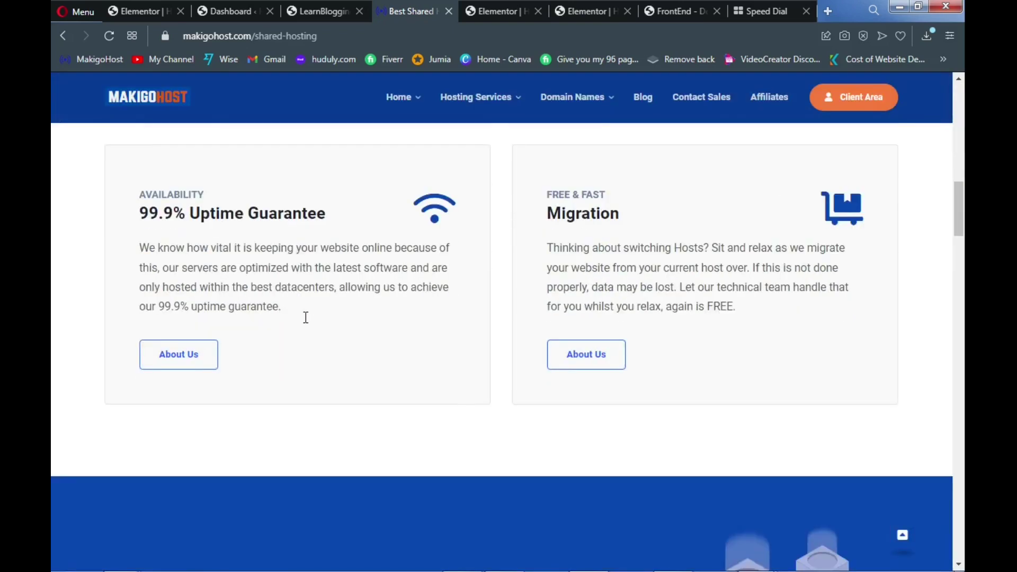
pyautogui.scroll(-5, 305, 317)
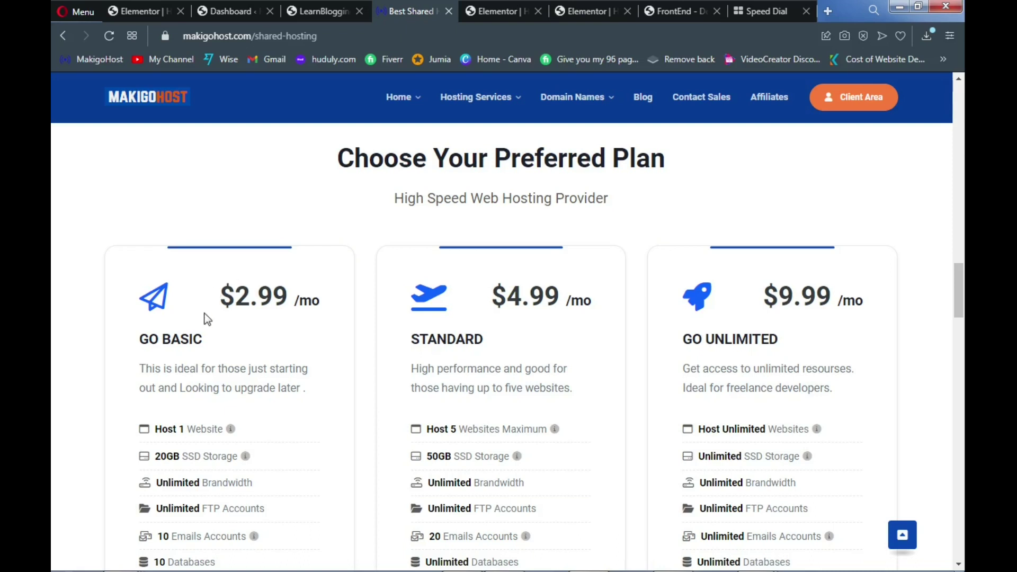
pyautogui.scroll(-1, 203, 319)
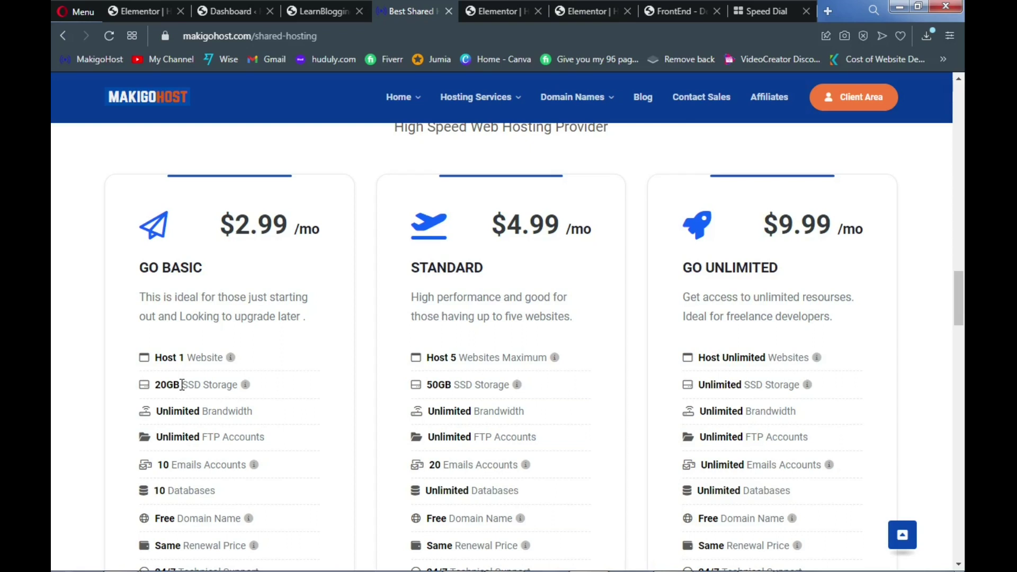
pyautogui.moveTo(182, 385); pyautogui.dragTo(234, 390)
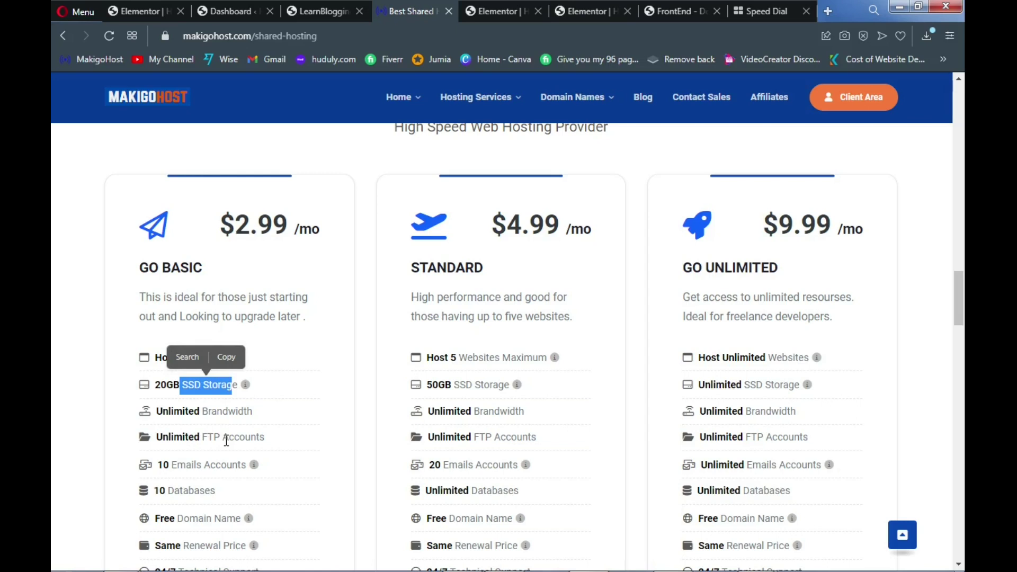
pyautogui.scroll(-4, 226, 441)
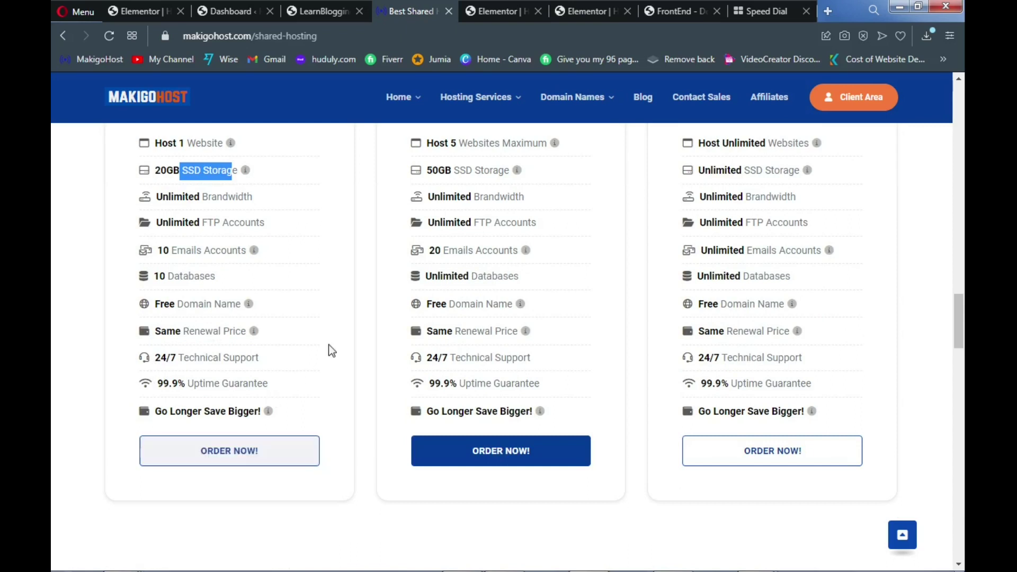
pyautogui.click(342, 324)
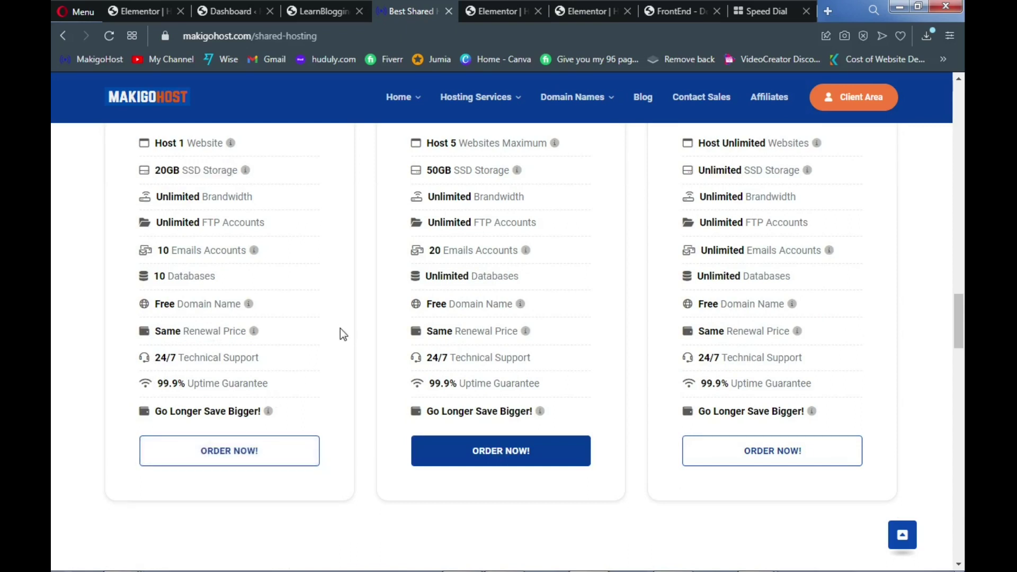
# Order the GO BASIC plan and enter soloblog2022 as the new domain name
pyautogui.click(214, 459)
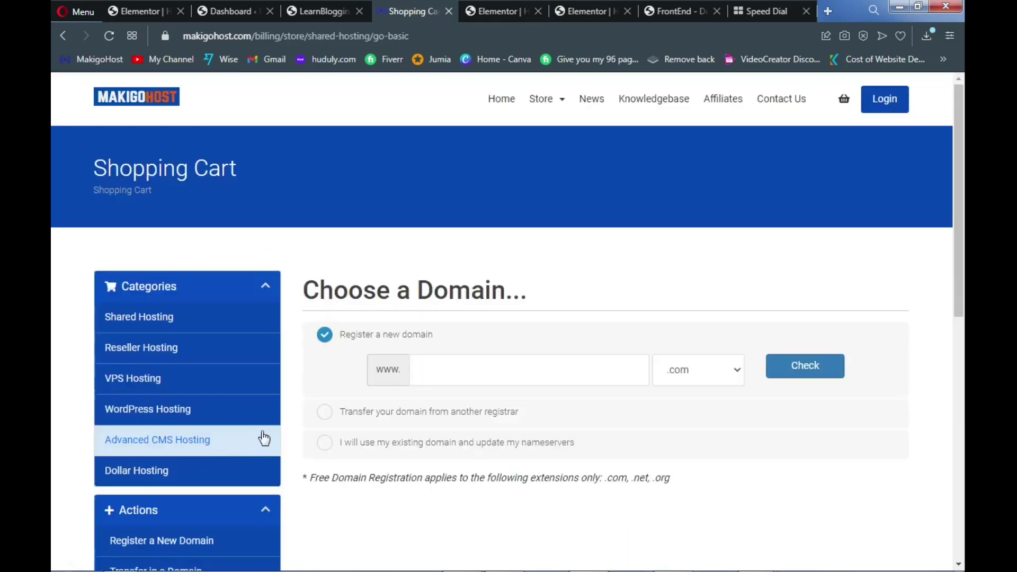
pyautogui.click(425, 375)
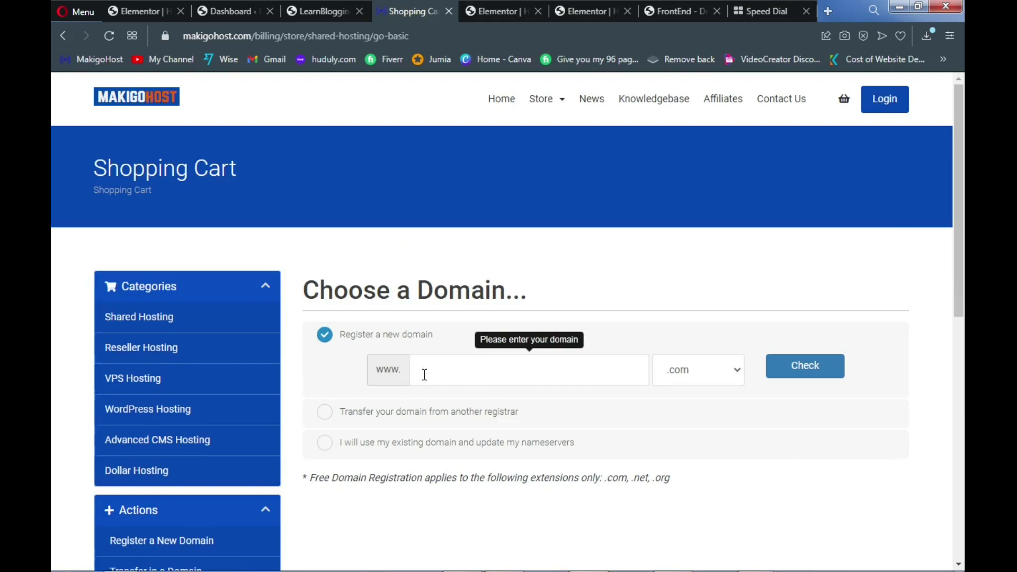
pyautogui.write('solo')
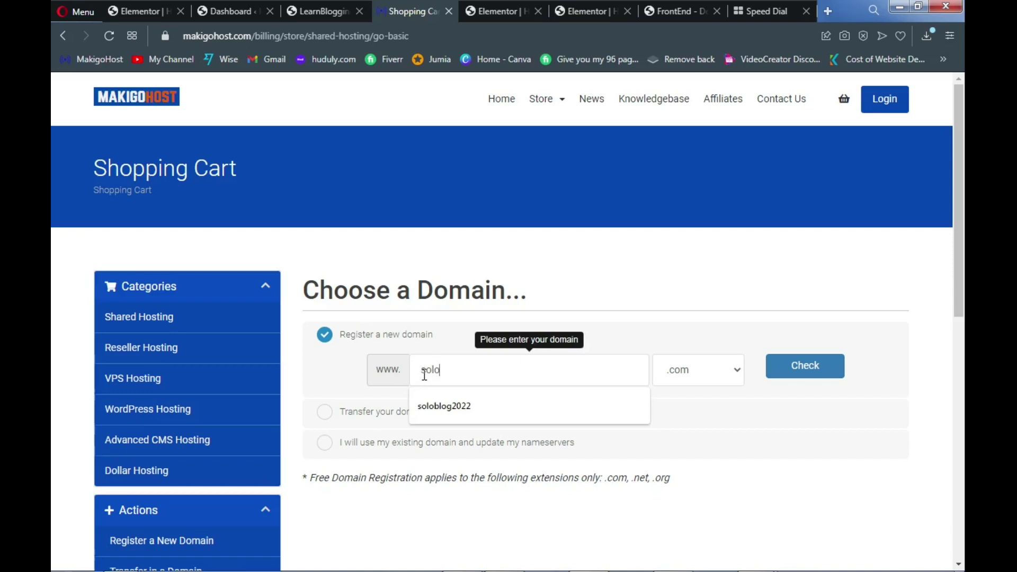
pyautogui.write('blog2022')
pyautogui.click(450, 405)
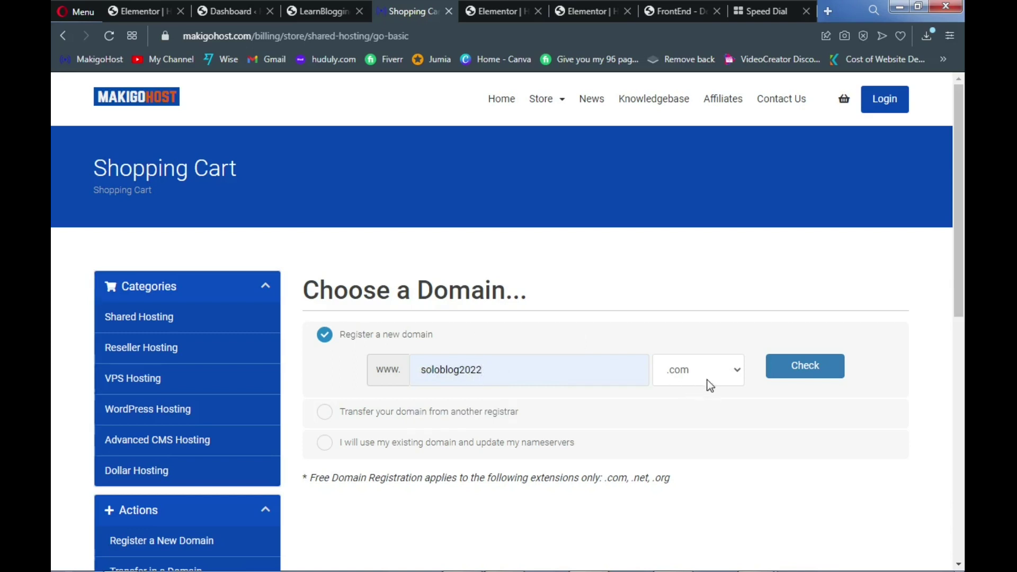
# Keep the .com extension, confirm soloblog2022.com is available, and continue to the cart
pyautogui.click(733, 370)
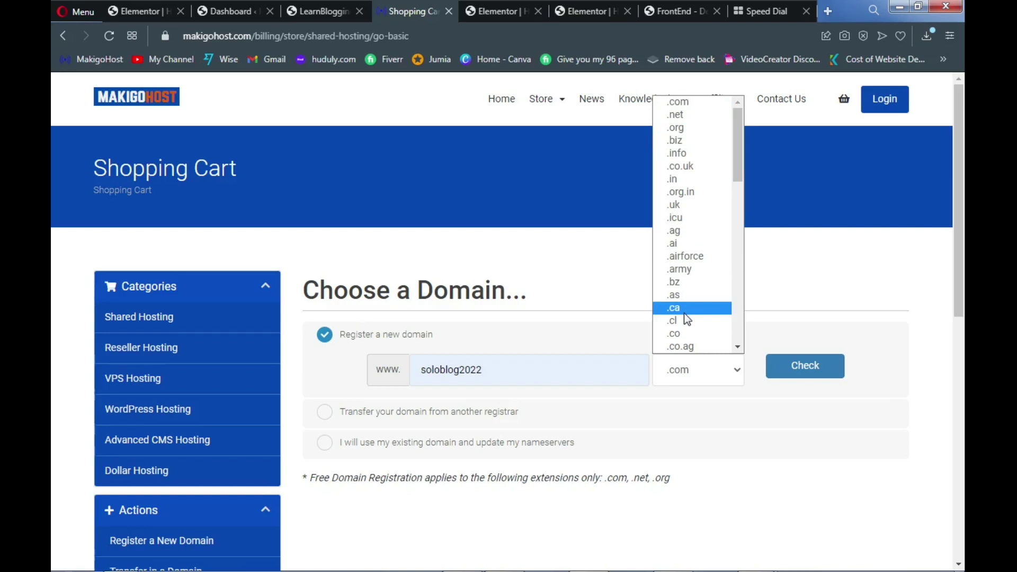
pyautogui.click(842, 334)
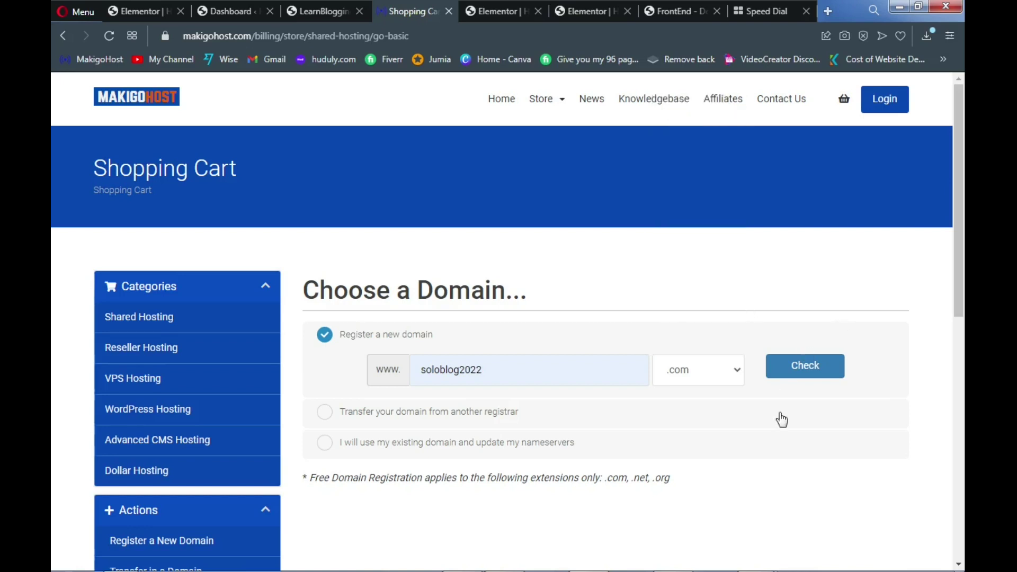
pyautogui.click(809, 373)
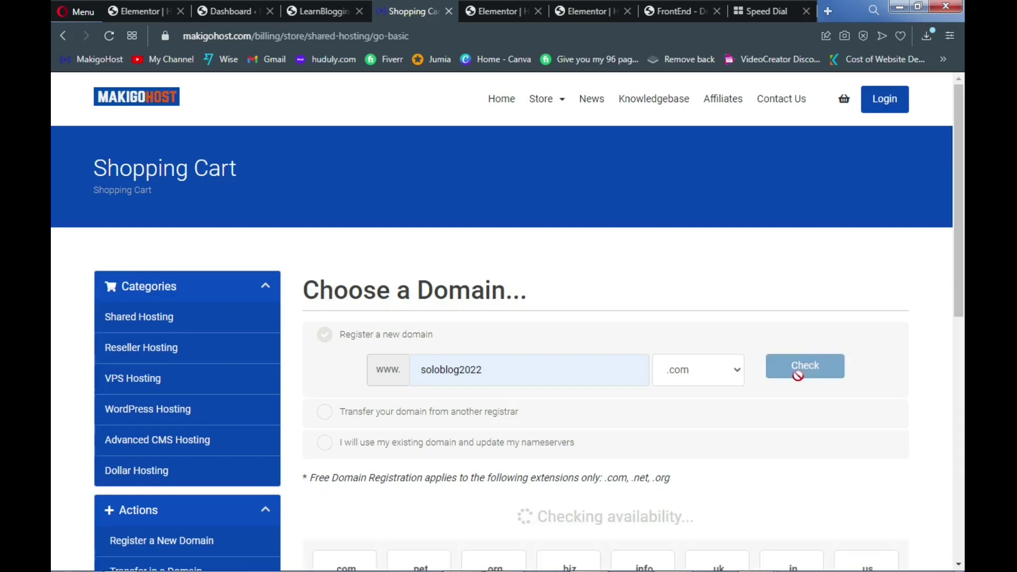
pyautogui.scroll(-1, 774, 333)
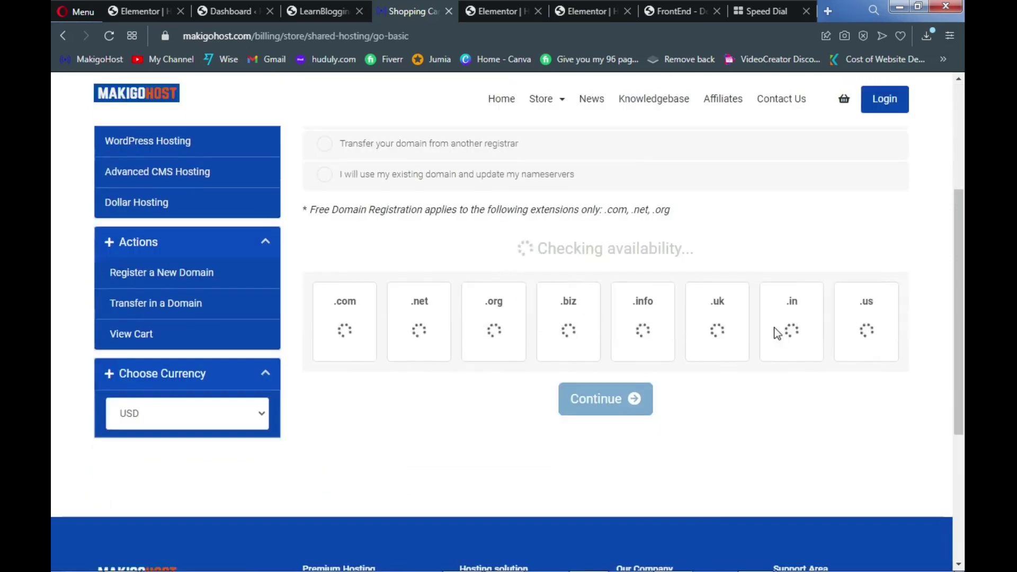
pyautogui.scroll(2, 777, 333)
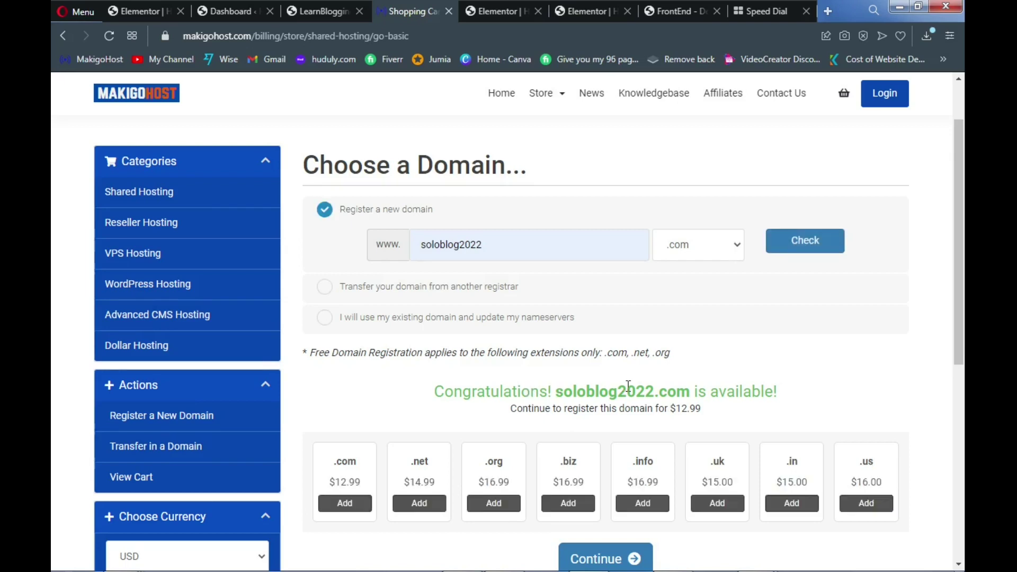
pyautogui.scroll(-3, 628, 384)
pyautogui.click(598, 424)
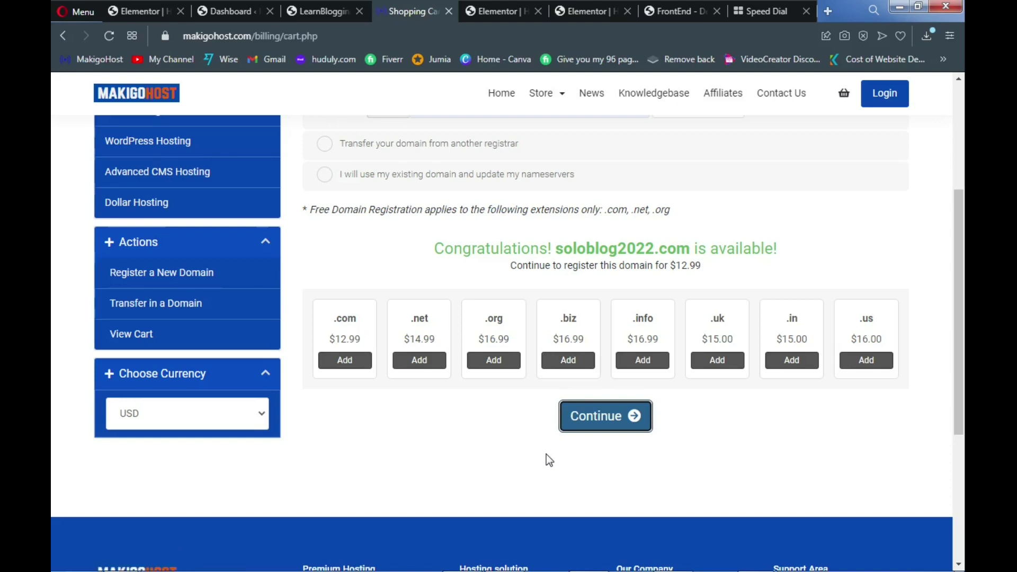
# Keep the 12 Month billing cycle and leave the hacker protection and Google verification addons off
pyautogui.scroll(-10, 546, 453)
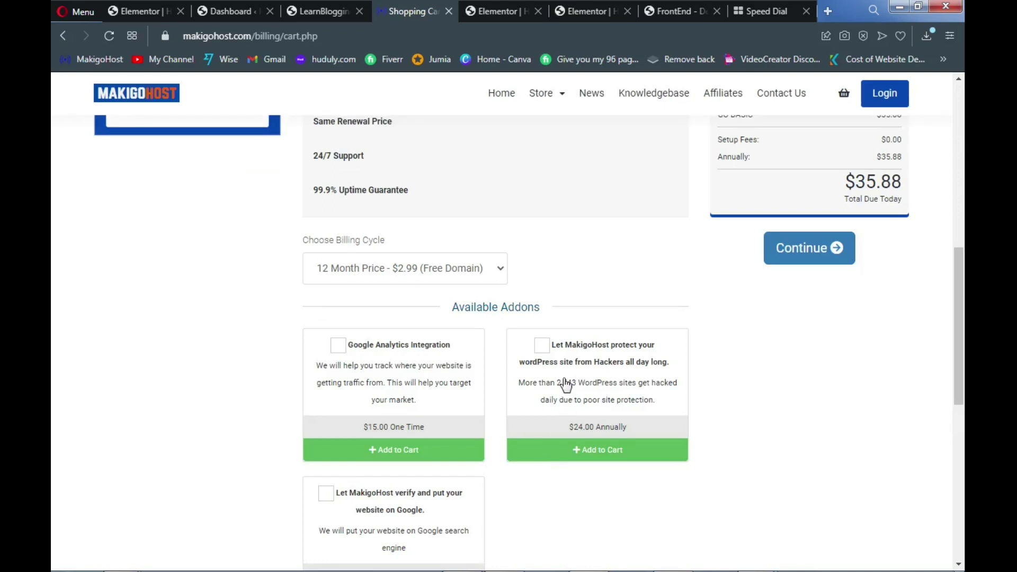
pyautogui.scroll(1, 561, 360)
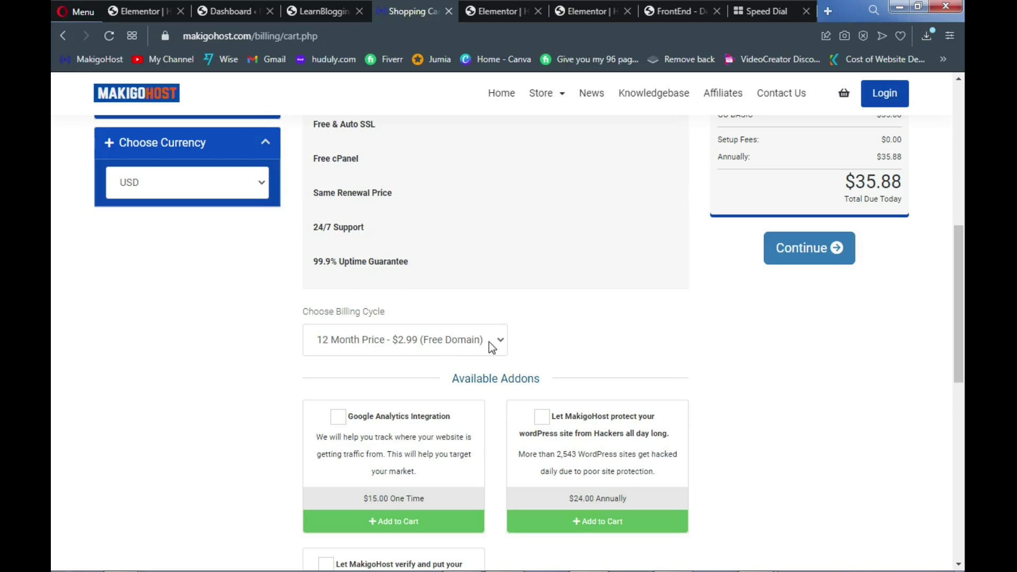
pyautogui.click(491, 344)
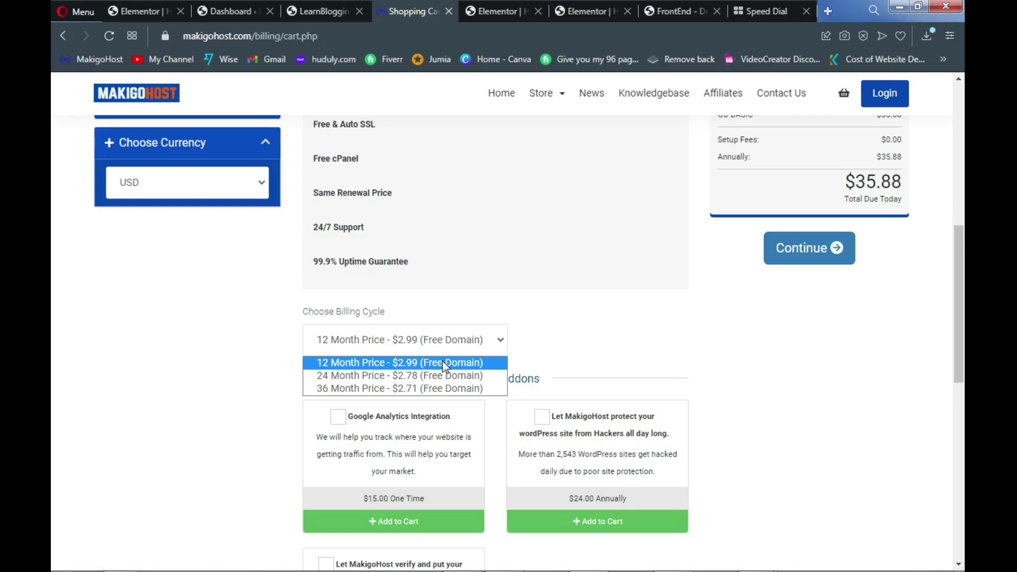
pyautogui.click(443, 363)
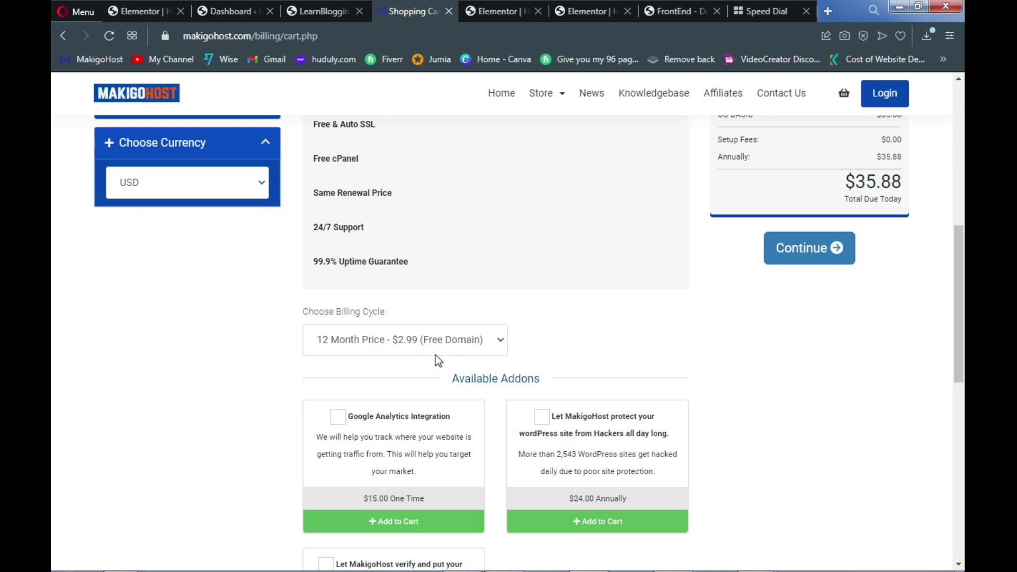
pyautogui.scroll(-3, 432, 355)
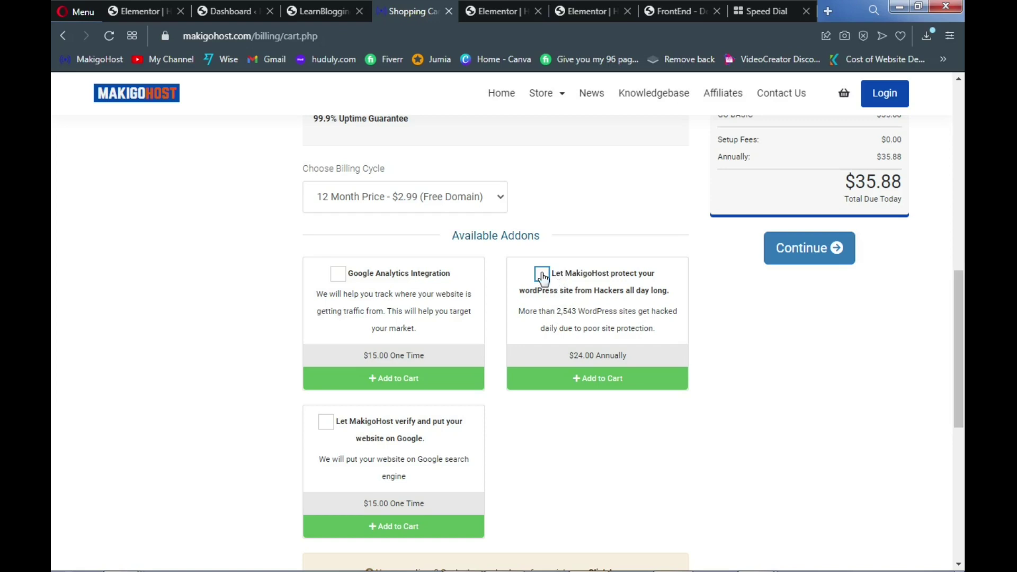
pyautogui.click(541, 275)
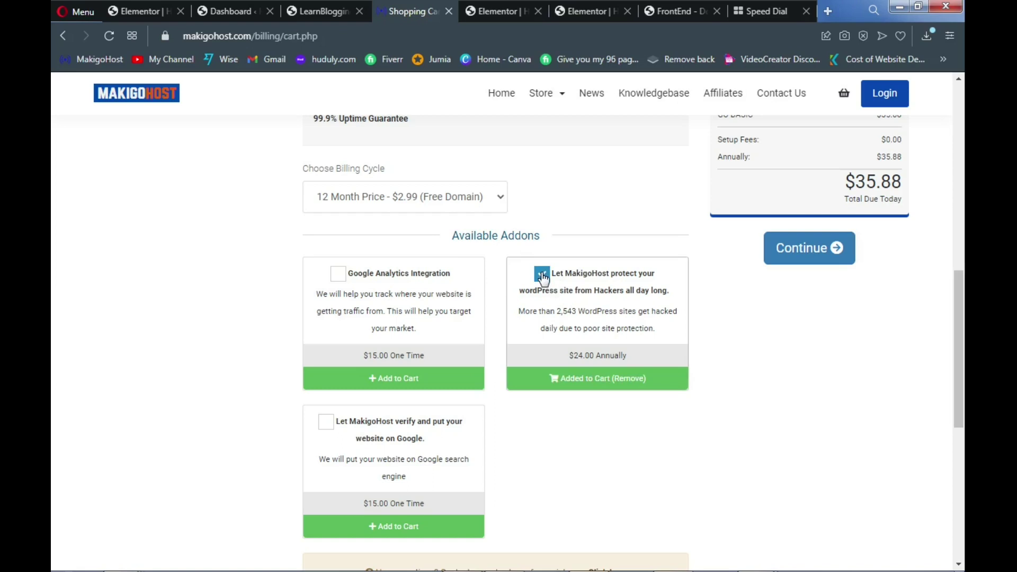
pyautogui.click(325, 424)
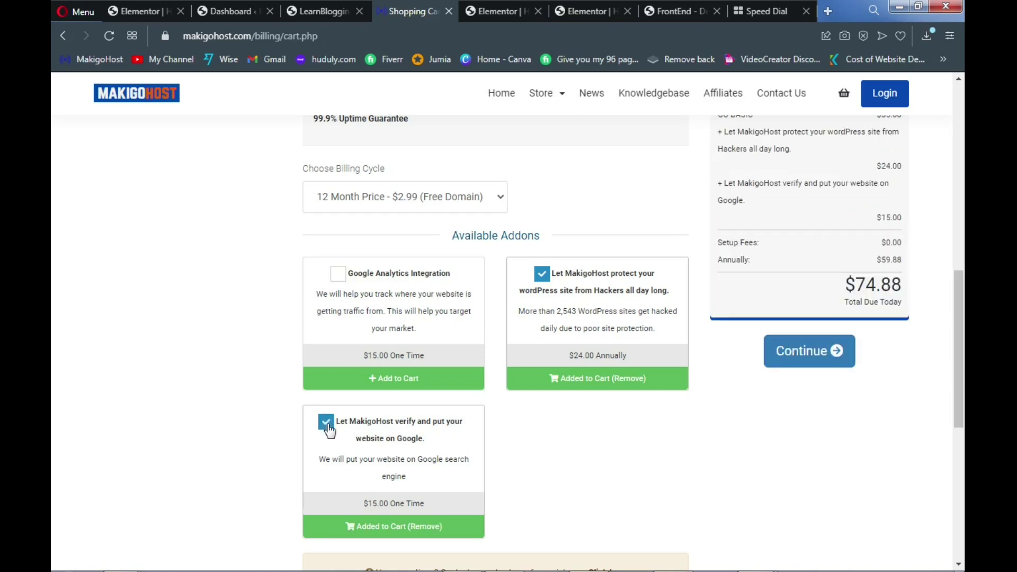
pyautogui.click(327, 424)
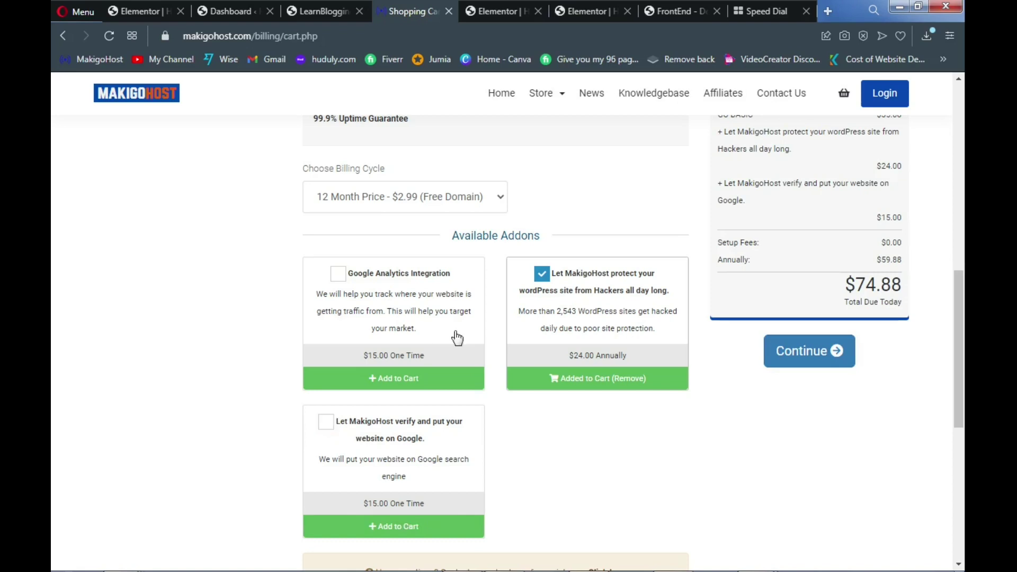
pyautogui.click(541, 276)
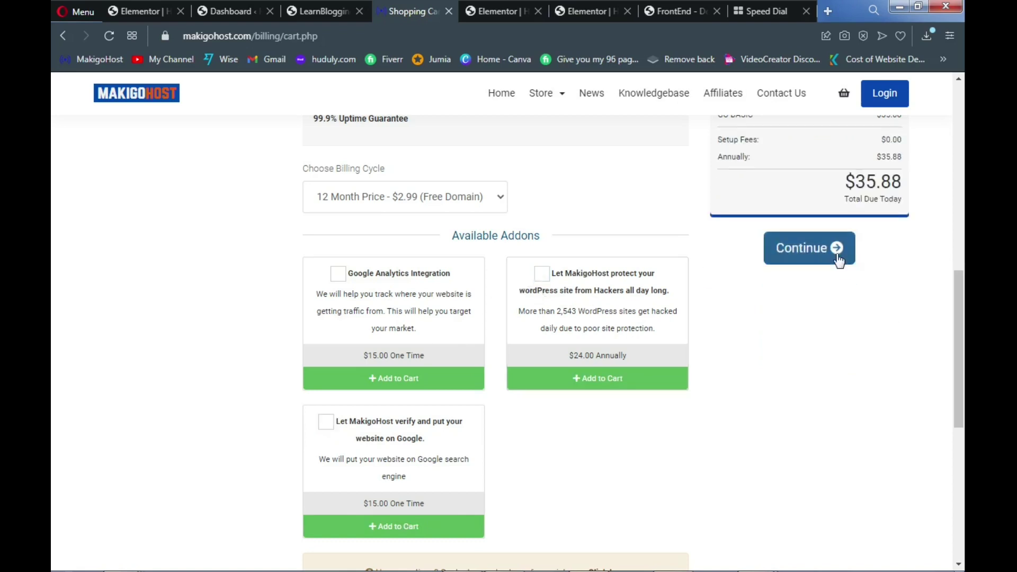
# Continue without addons and pass the soloblog2022.com domain configuration without ID Protection
pyautogui.click(810, 247)
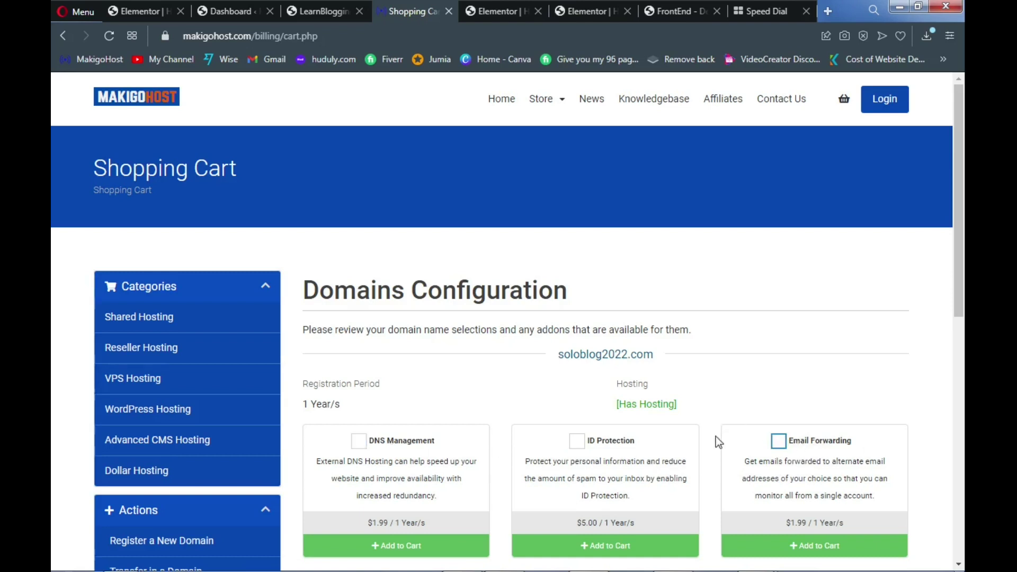
pyautogui.click(578, 446)
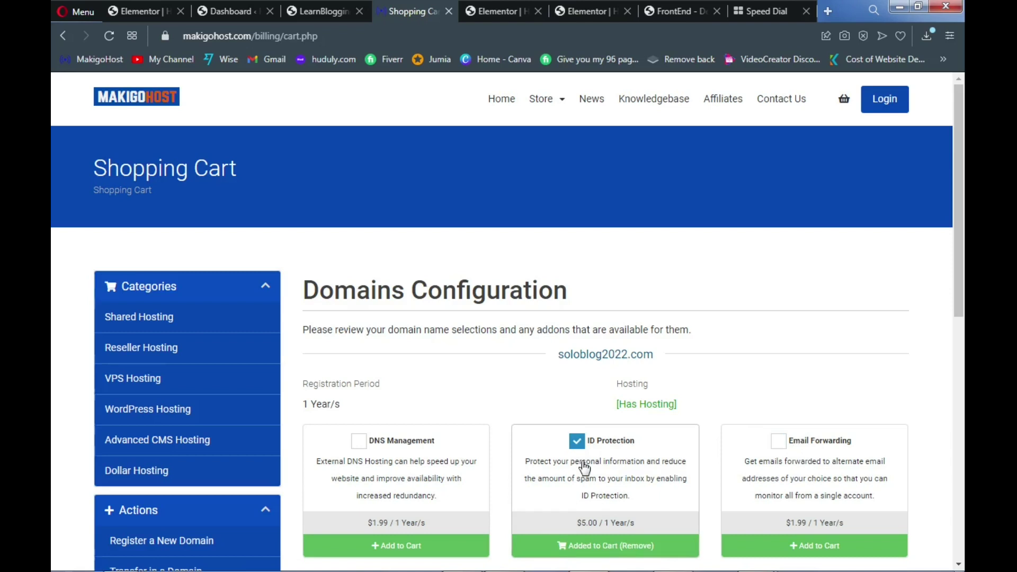
pyautogui.scroll(-2, 585, 469)
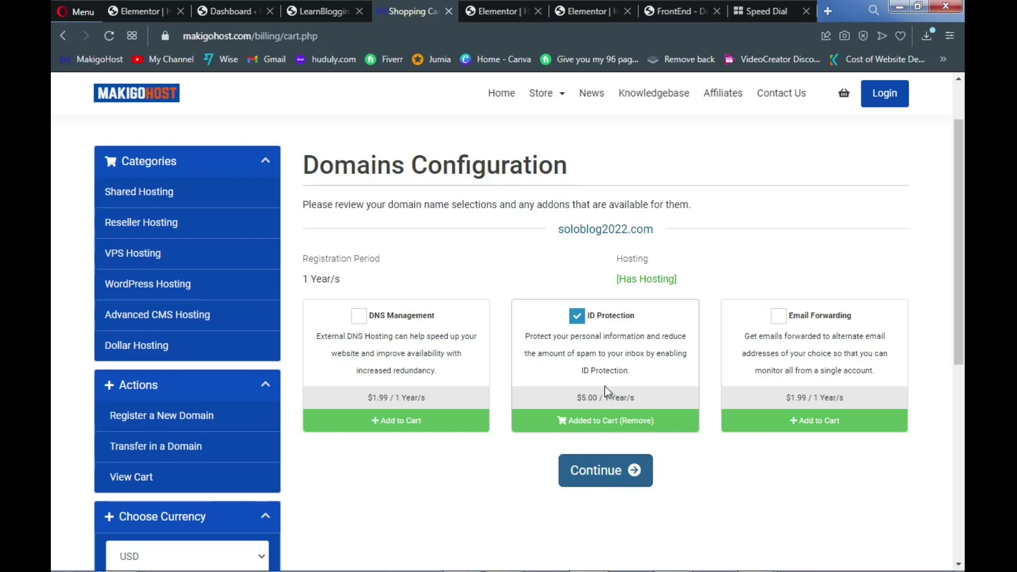
pyautogui.click(578, 318)
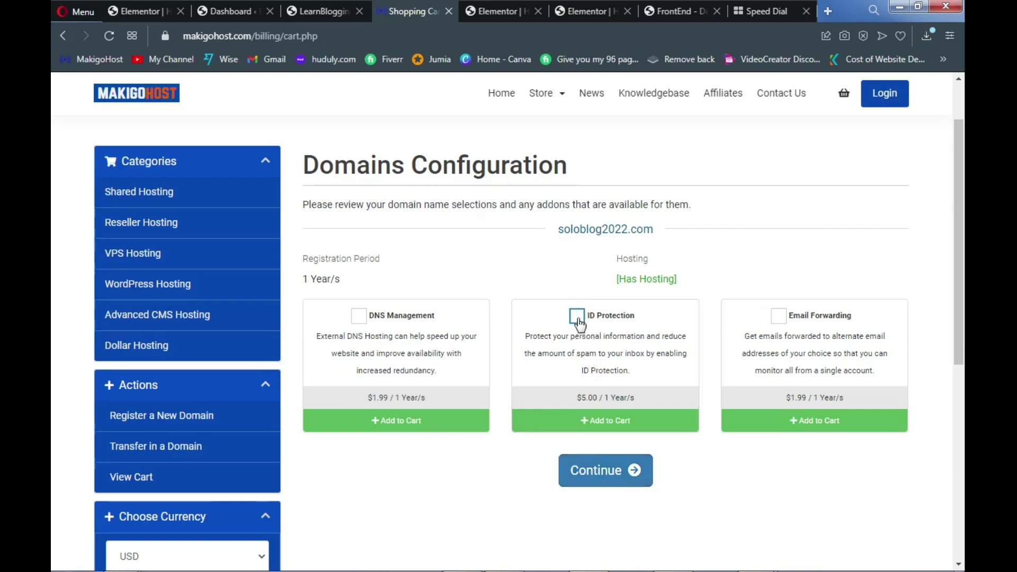
pyautogui.click(598, 473)
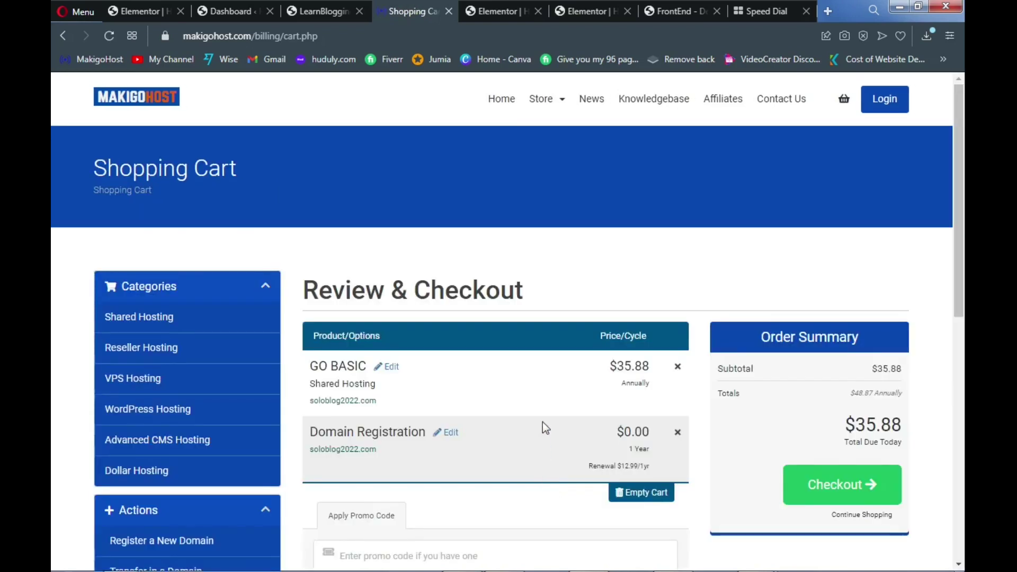
# Paste and validate the TUBE50 promo code on the order
pyautogui.scroll(-3, 543, 423)
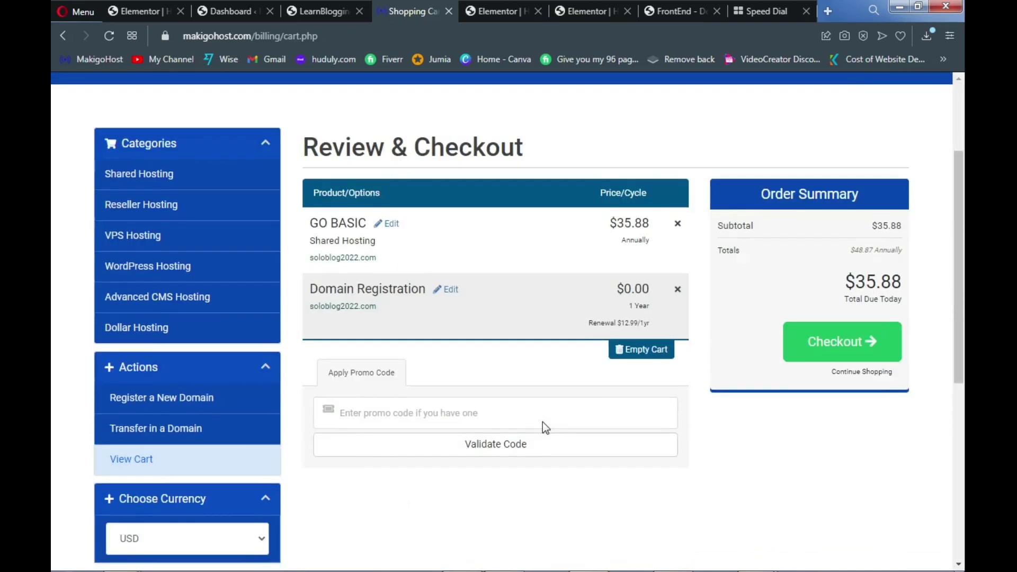
pyautogui.scroll(-1, 543, 422)
pyautogui.click(502, 398)
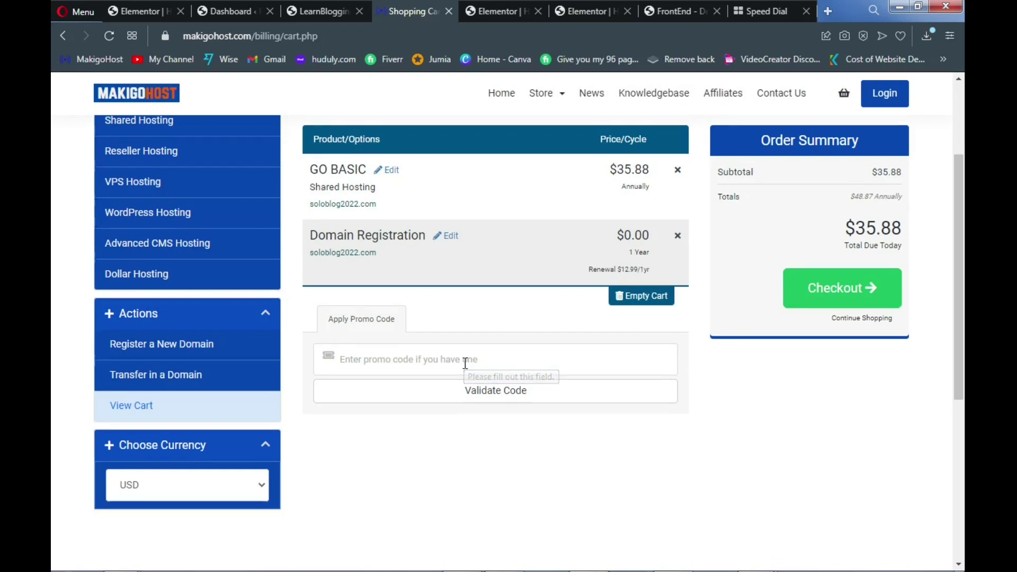
pyautogui.write('TUBE50')
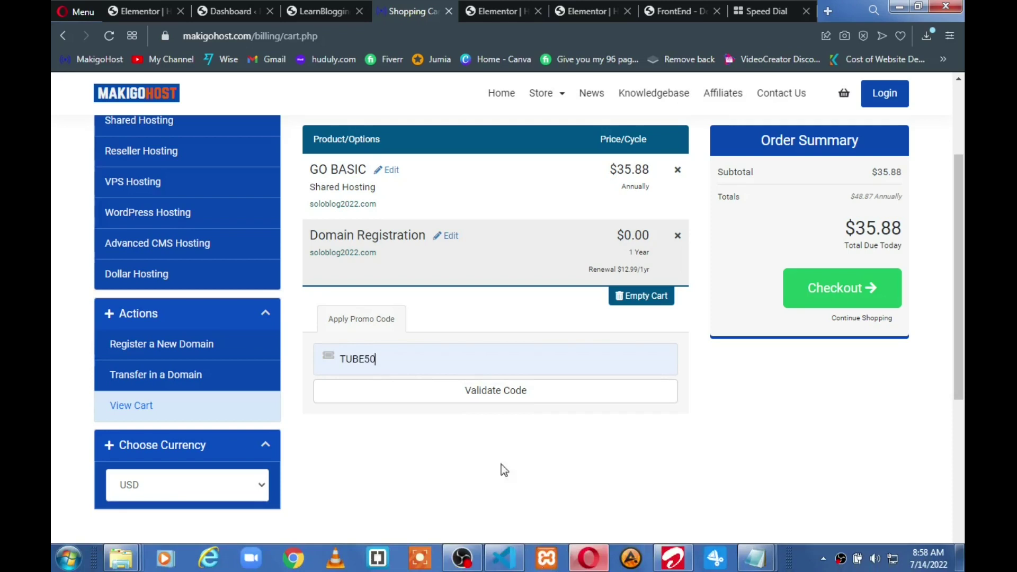
pyautogui.click(432, 398)
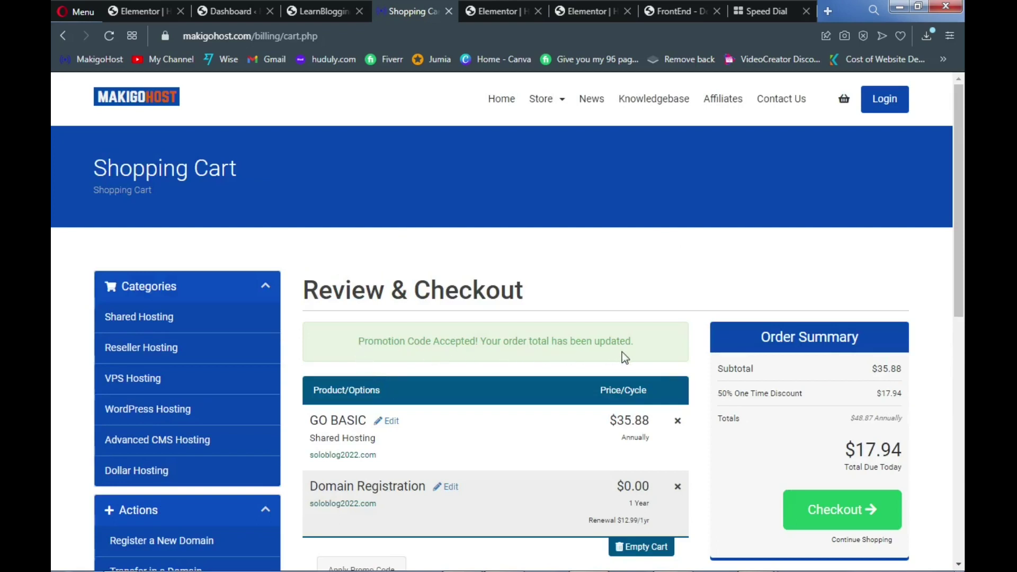
# Check the discounted $17.94 total and proceed to checkout
pyautogui.scroll(-3, 710, 367)
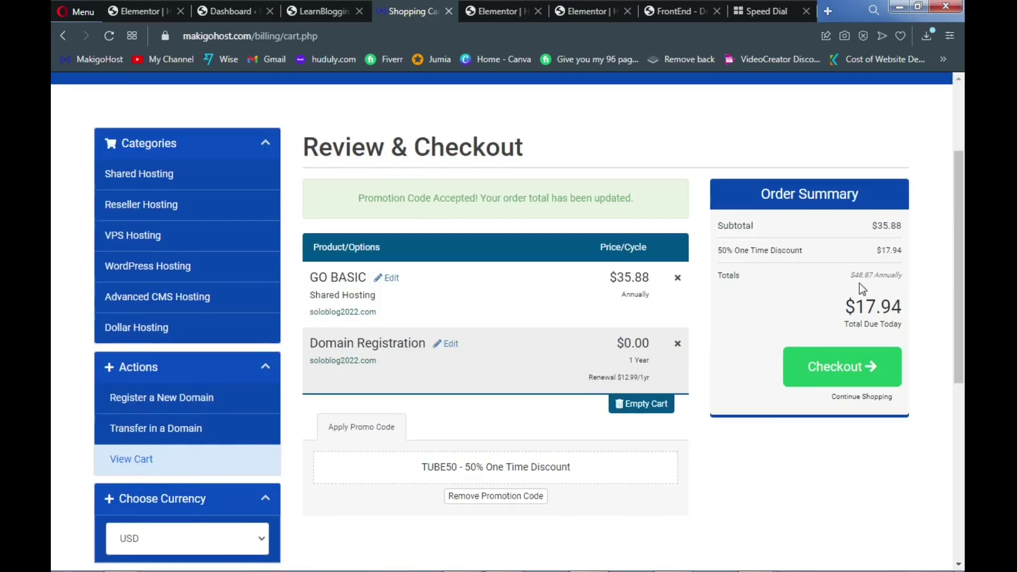
pyautogui.scroll(-1, 859, 283)
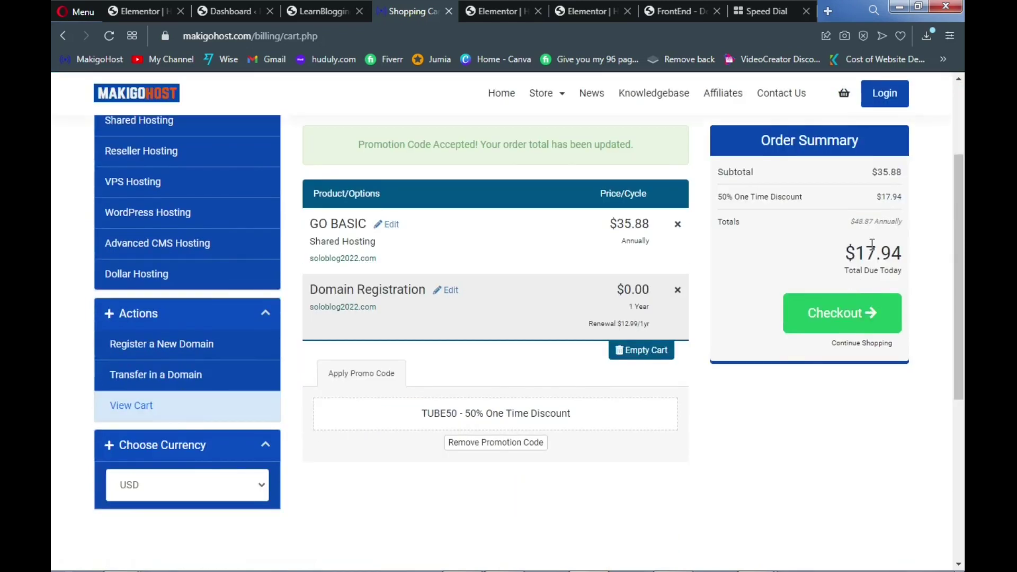
pyautogui.moveTo(844, 246); pyautogui.dragTo(903, 257)
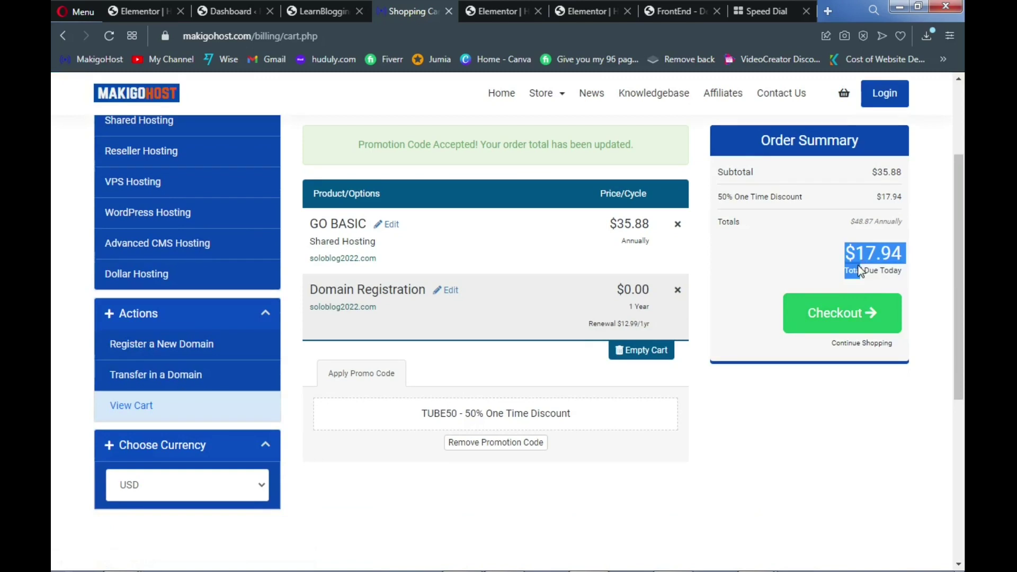
pyautogui.click(783, 259)
pyautogui.click(836, 320)
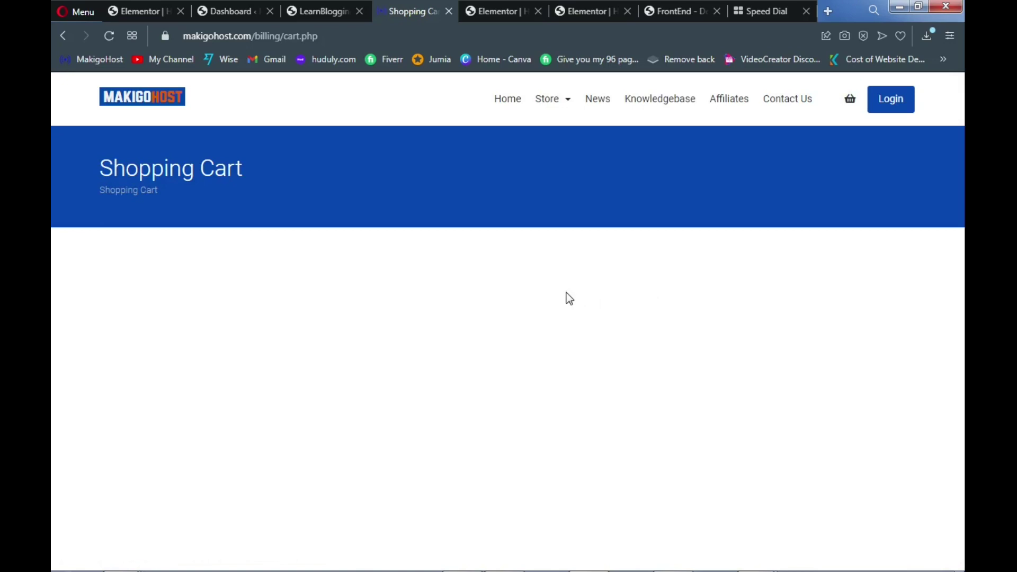
# Generate and copy an account password on the checkout form, then agree to the Terms of Service
pyautogui.scroll(-3, 568, 297)
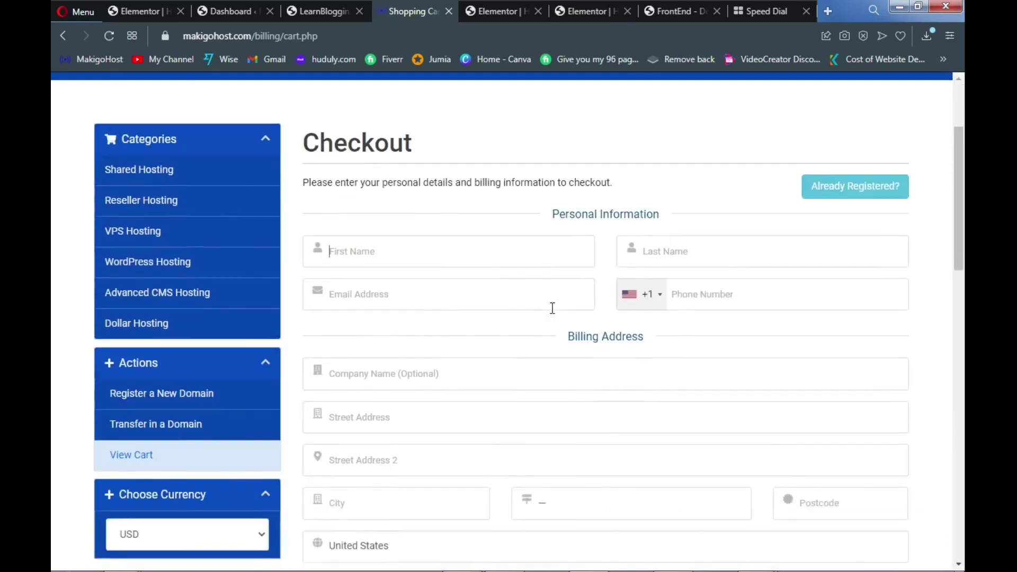
pyautogui.scroll(-8, 552, 309)
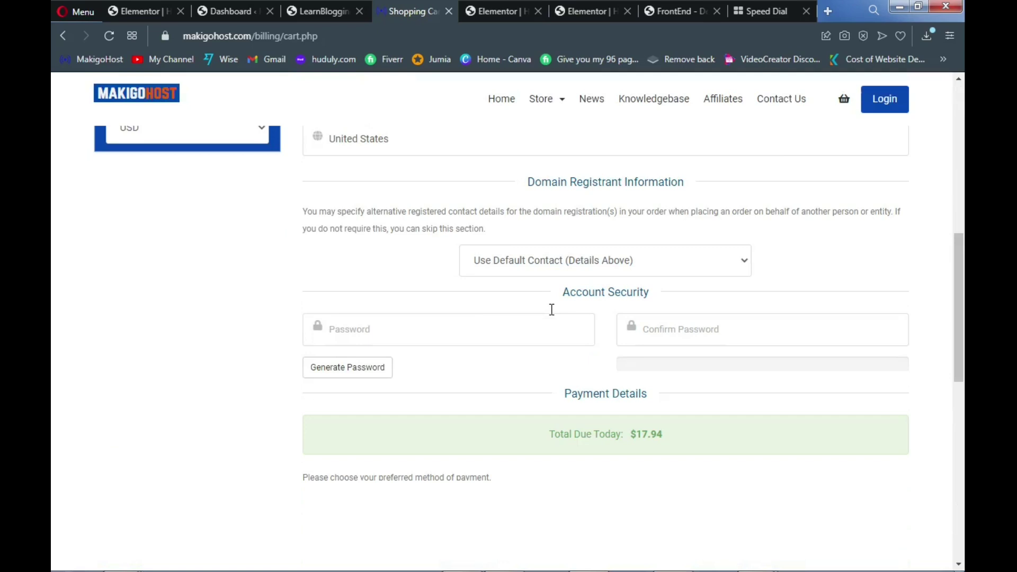
pyautogui.scroll(-1, 551, 310)
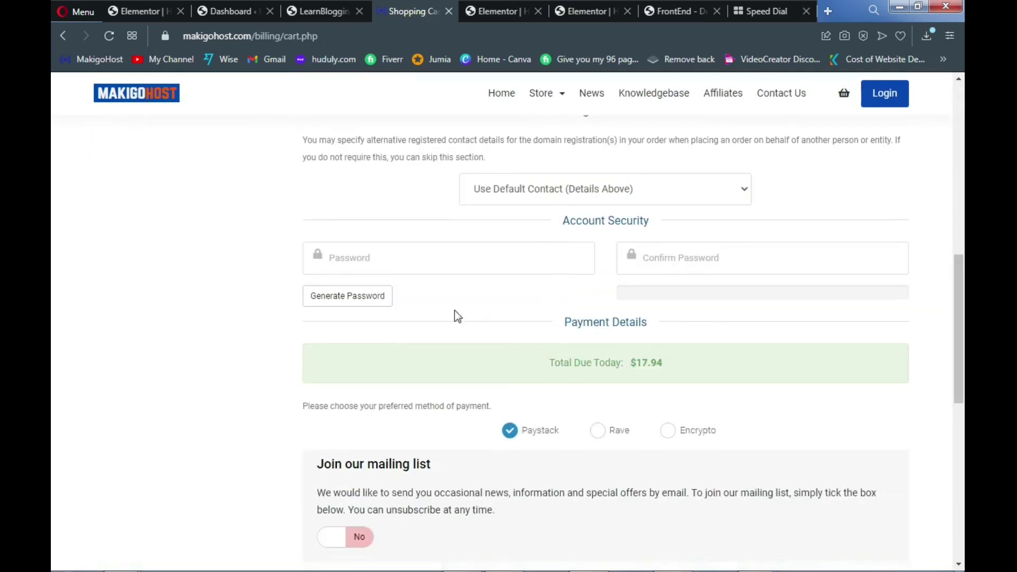
pyautogui.click(349, 300)
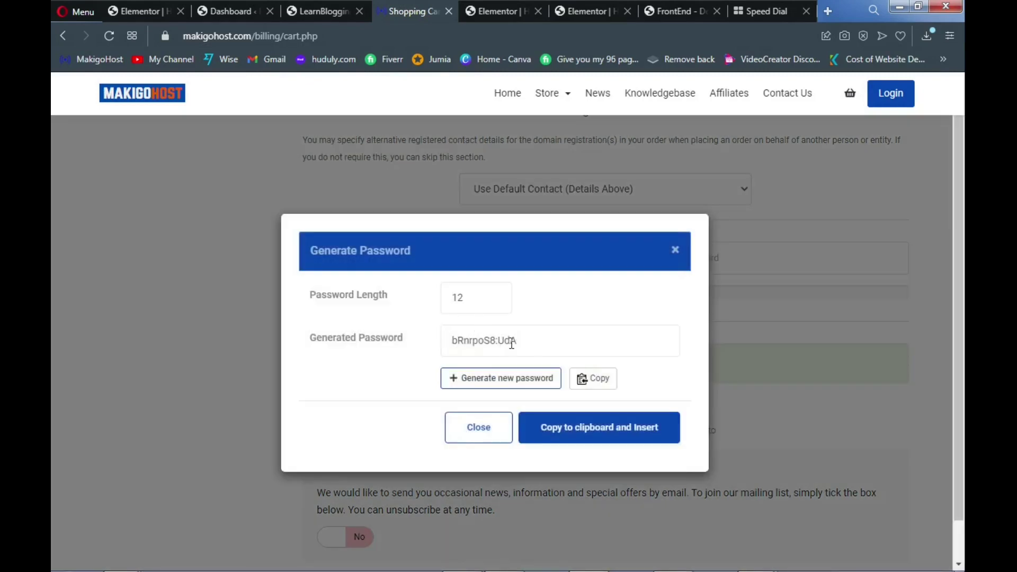
pyautogui.moveTo(528, 347); pyautogui.dragTo(445, 347)
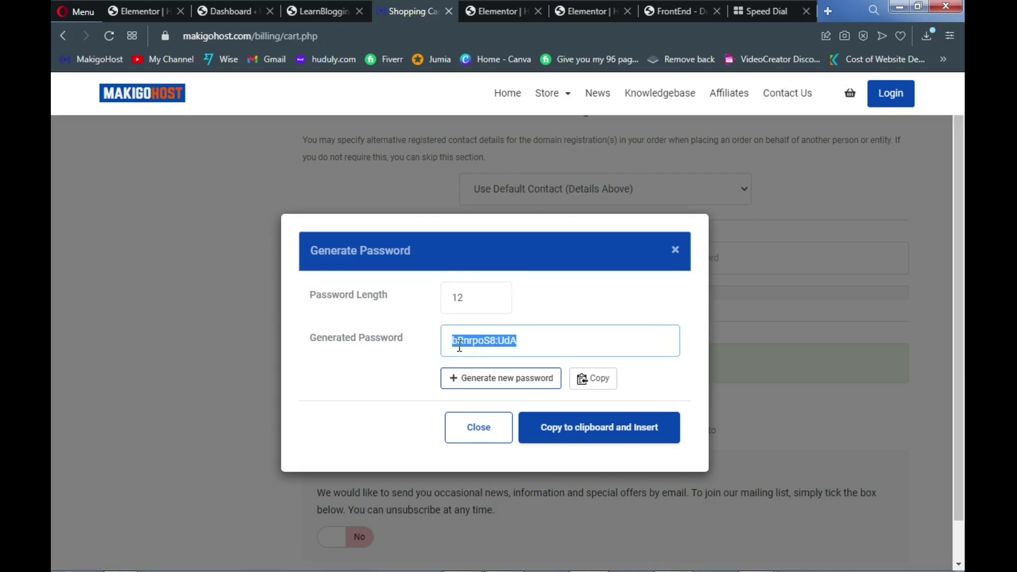
pyautogui.click(533, 430)
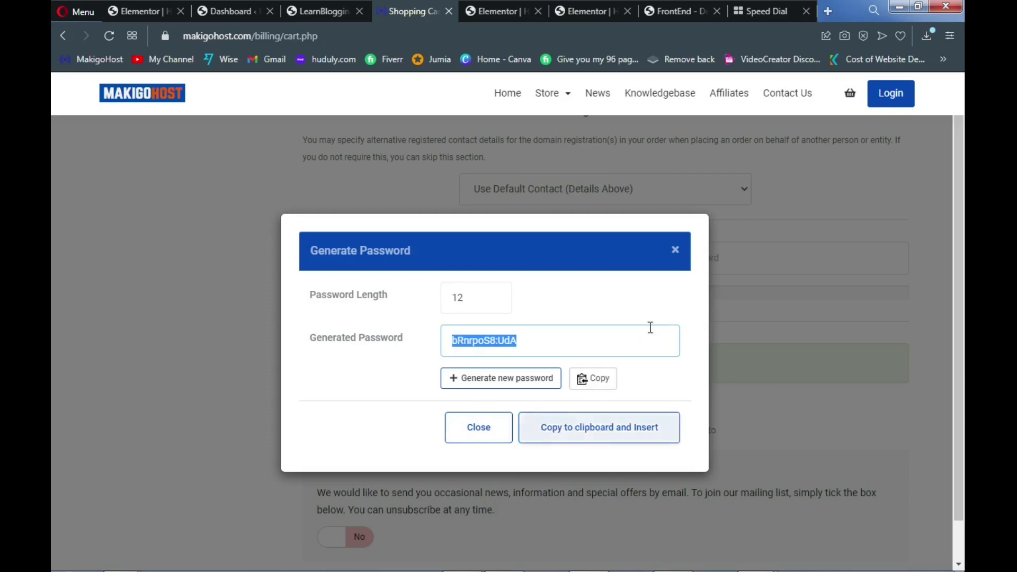
pyautogui.click(676, 251)
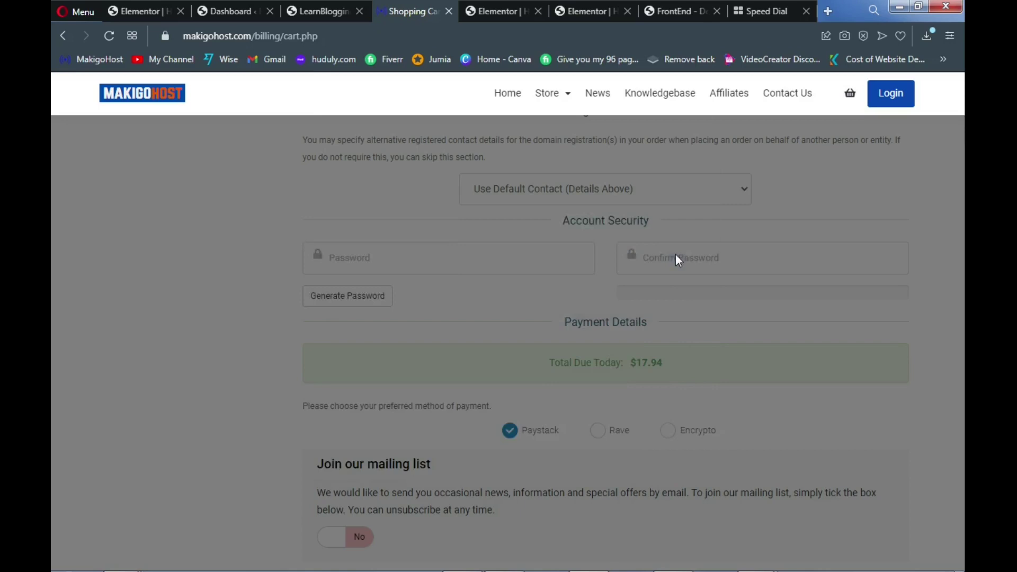
pyautogui.scroll(-2, 527, 364)
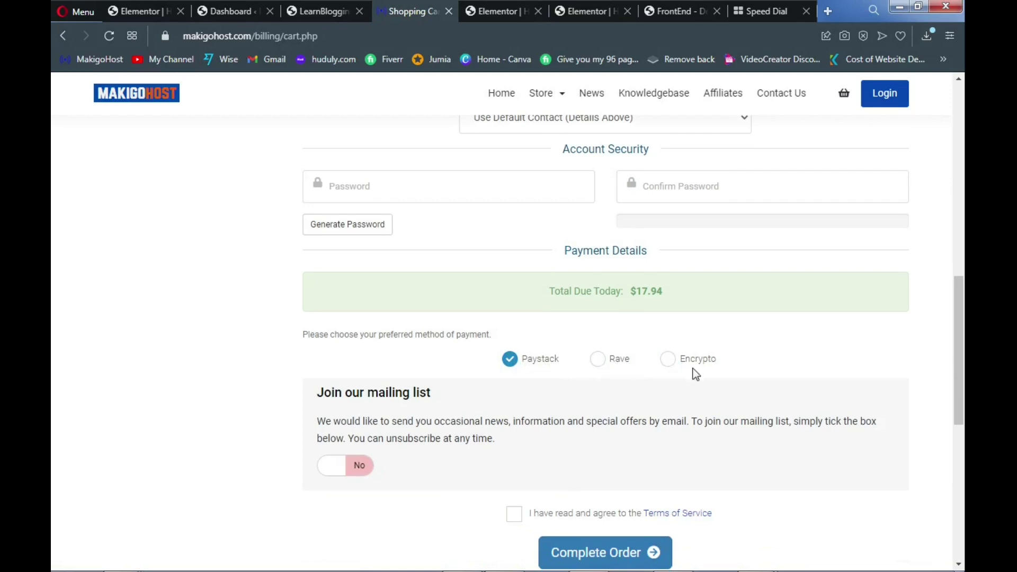
pyautogui.click(518, 521)
# Scroll the MakigoHost client dashboard showing the active Shared Hosting STANDARD service
pyautogui.scroll(-1, 536, 528)
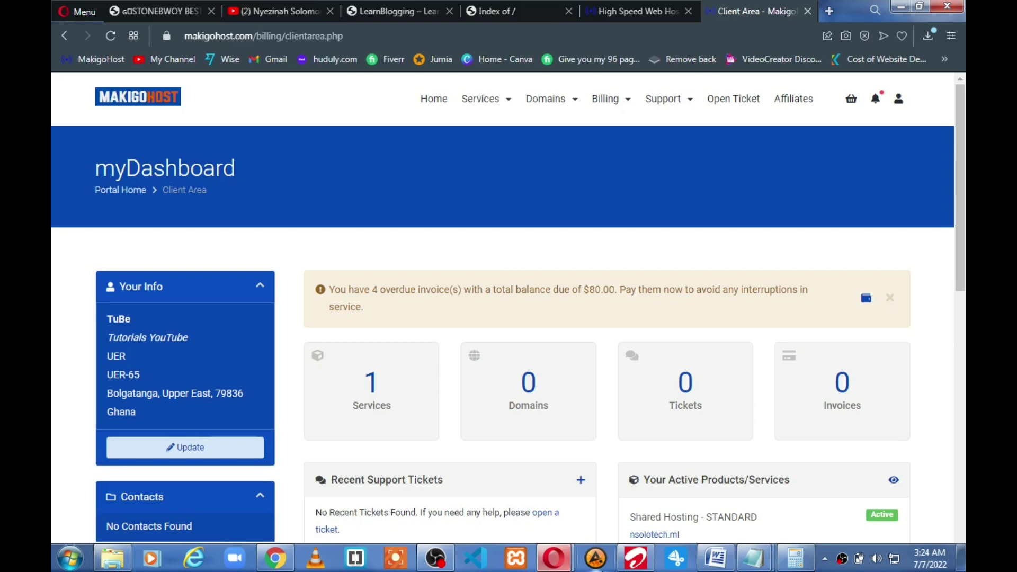
# Log in to cPanel from the nsolotech.ml STANDARD hosting service in MakigoHost
pyautogui.click(372, 405)
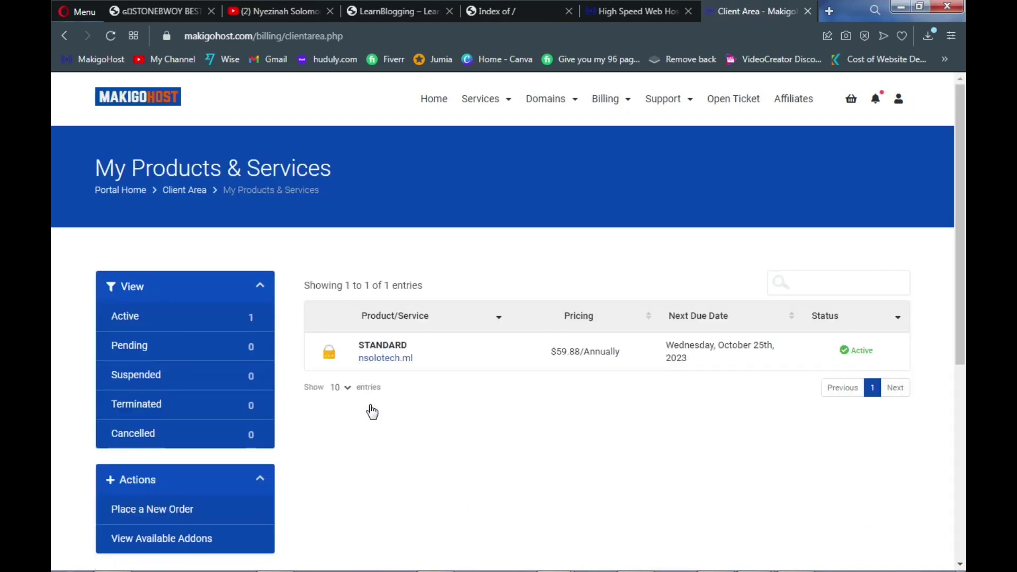
pyautogui.click(391, 352)
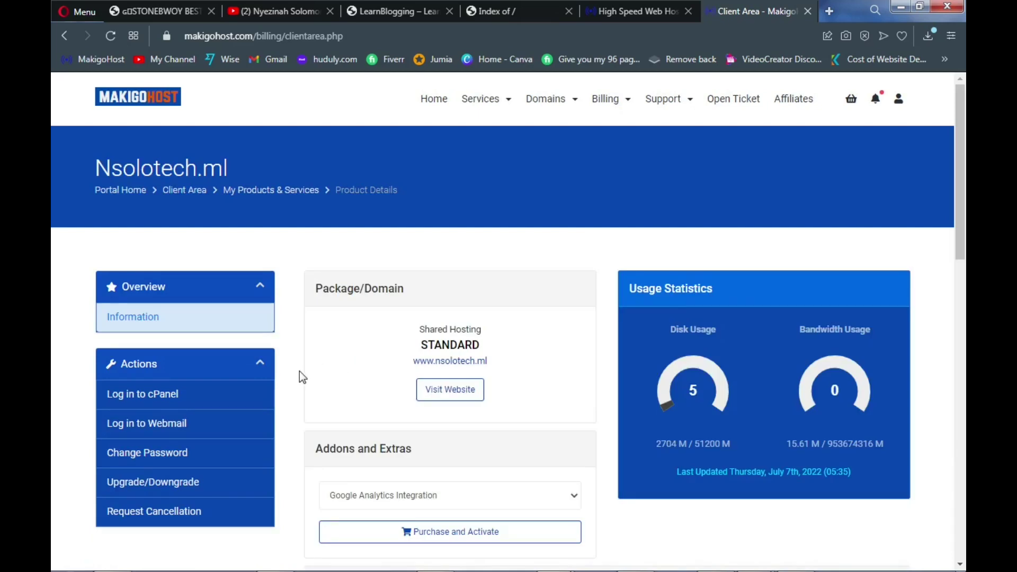
pyautogui.click(225, 398)
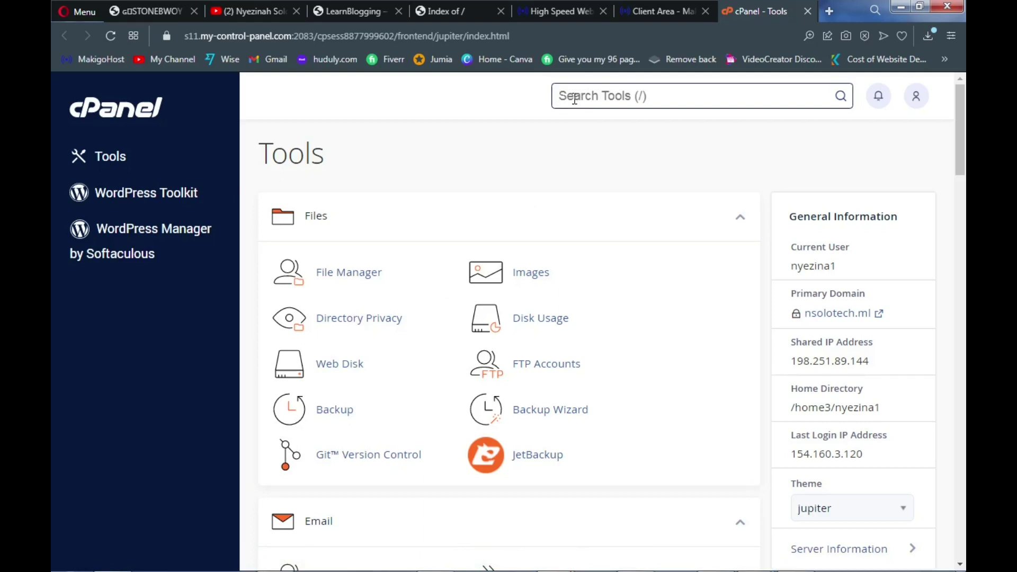
# Find Softaculous Apps Installer by searching cPanel tools for 'soft', and launch it
pyautogui.write('soft')
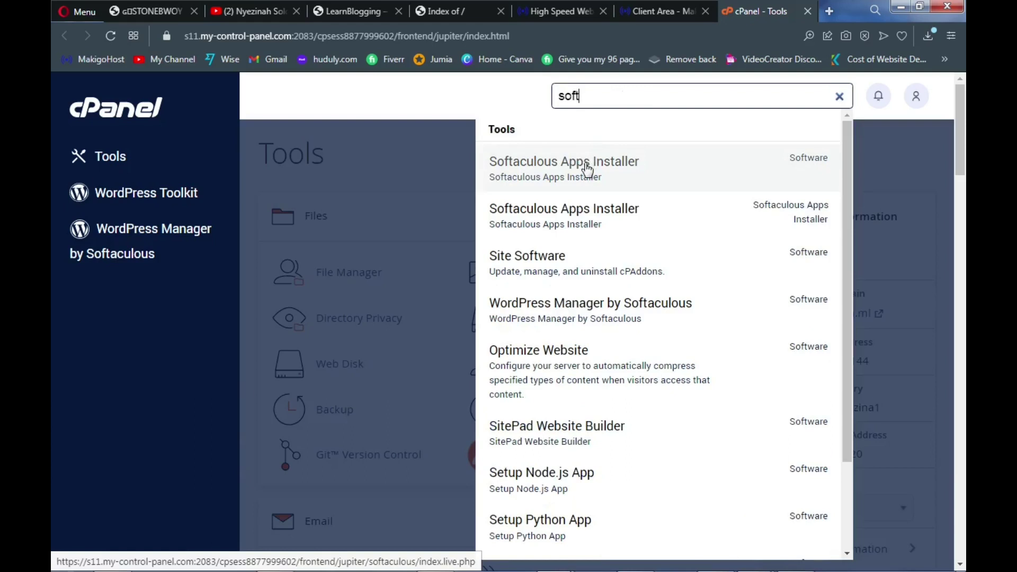
pyautogui.click(587, 167)
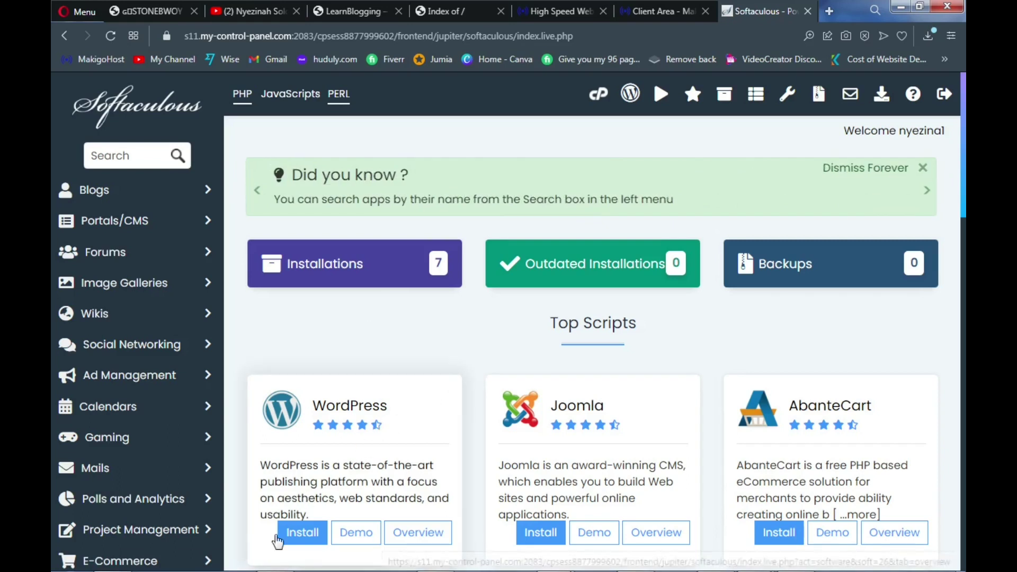
# Start a WordPress install targeting the tutorial.nsolotech.ml domain
pyautogui.click(306, 539)
pyautogui.scroll(-4, 331, 509)
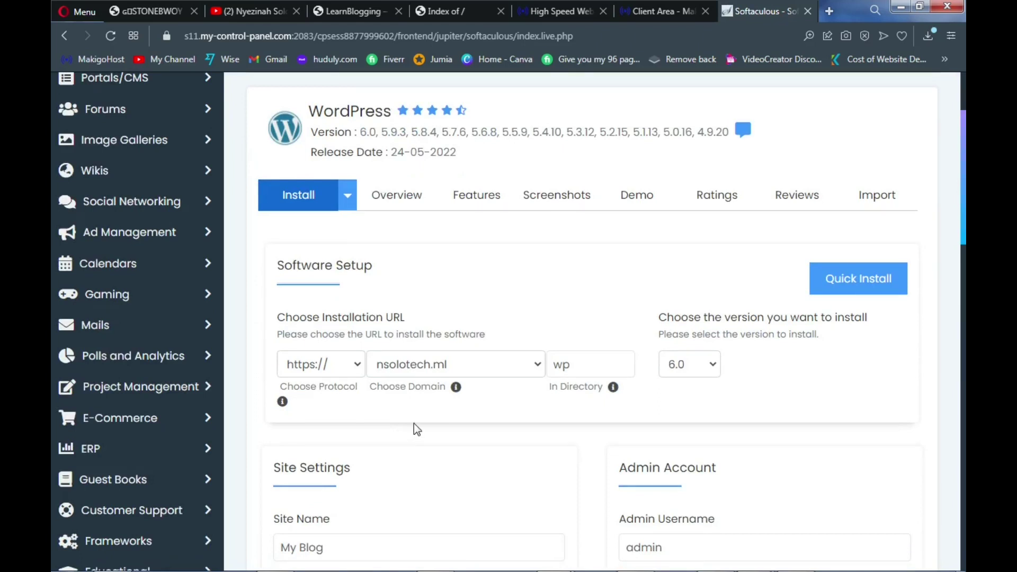
pyautogui.click(509, 369)
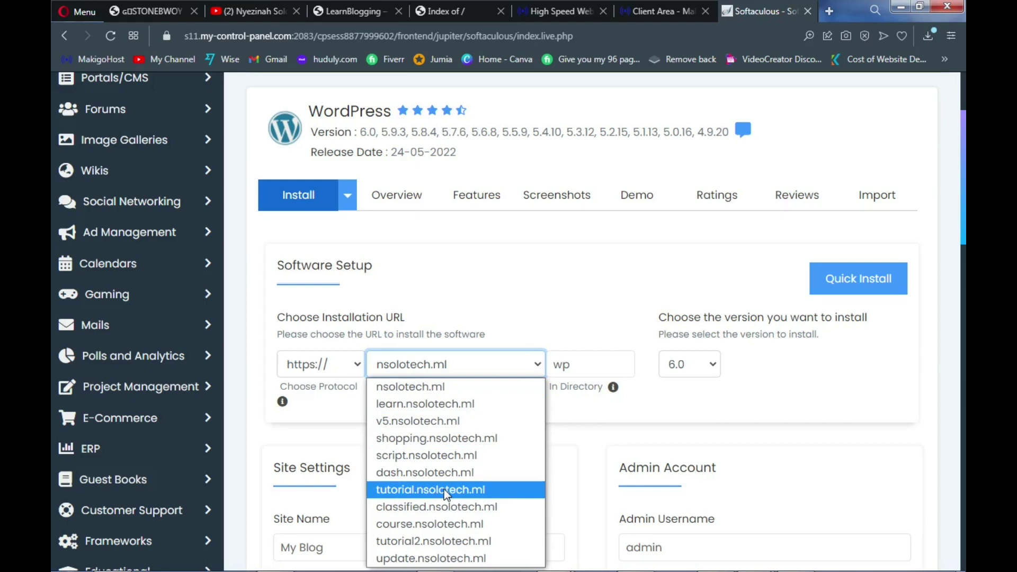
pyautogui.click(446, 489)
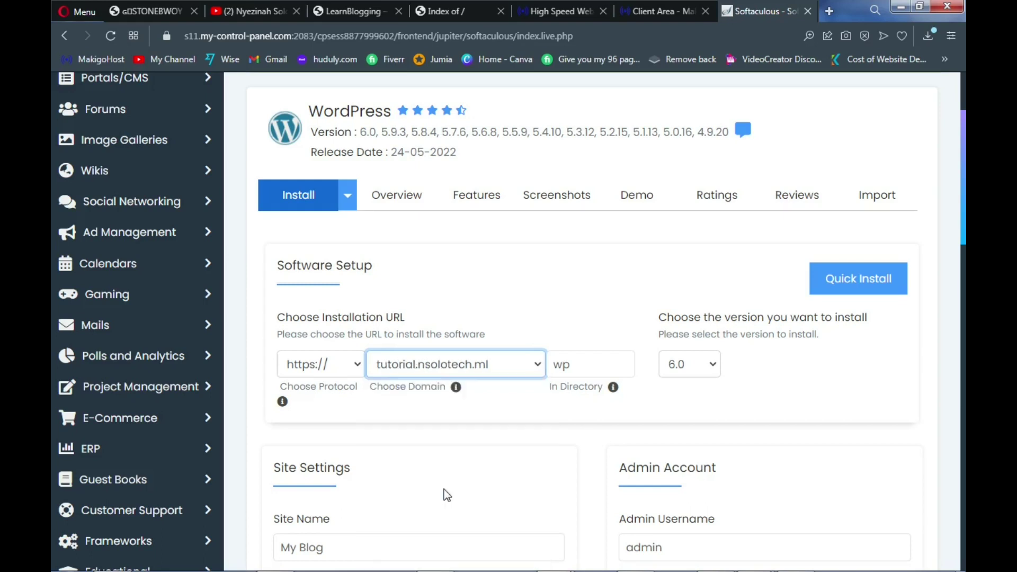
# Clear the default 'wp' install directory so WordPress goes to the site root
pyautogui.click(581, 361)
pyautogui.press('BackSpace')
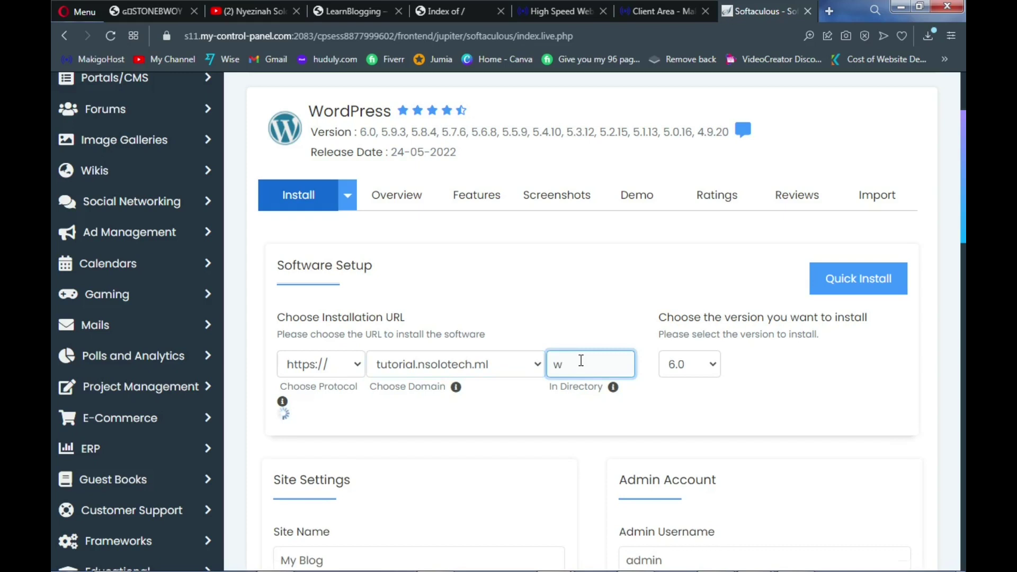
pyautogui.press('BackSpace')
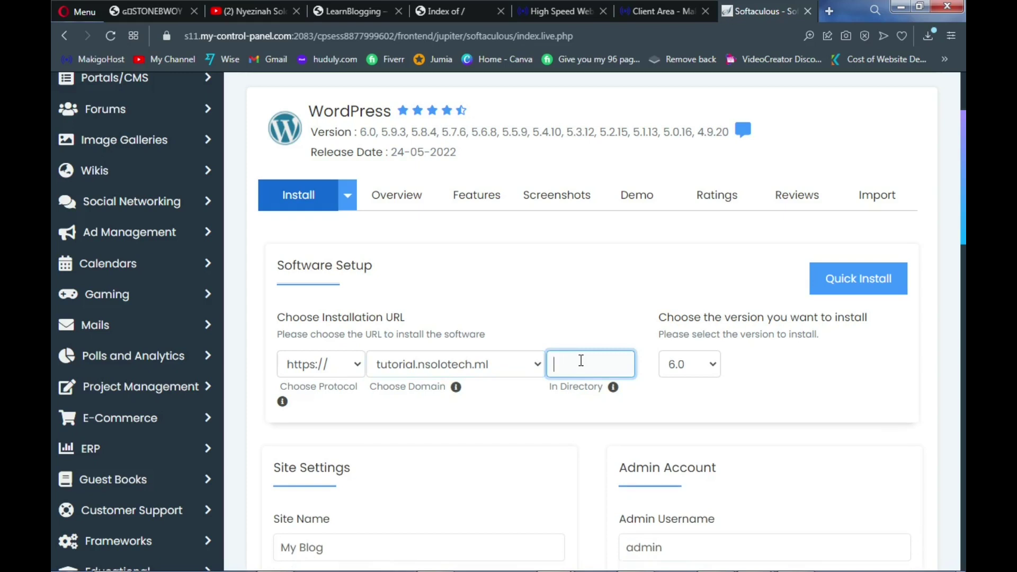
pyautogui.scroll(-3, 557, 411)
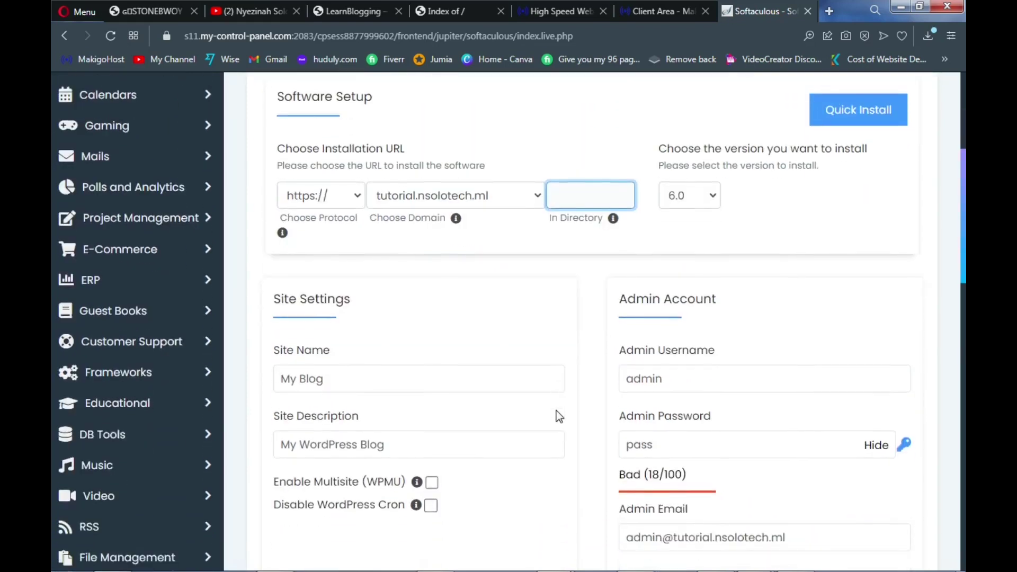
# Set the site name to 'First Blog' and description to 'This is my first blog'
pyautogui.click(298, 324)
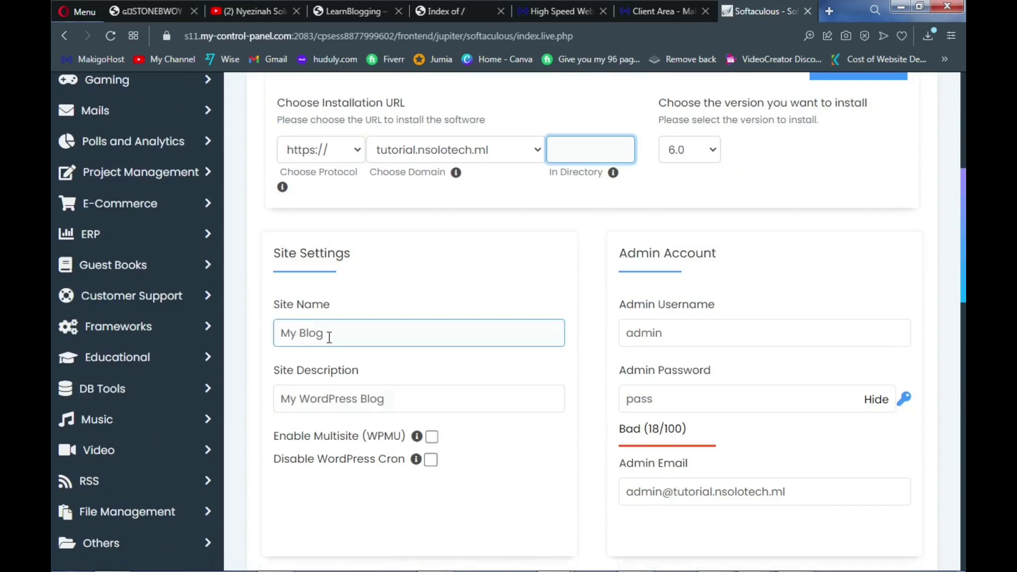
pyautogui.moveTo(319, 335); pyautogui.dragTo(282, 344)
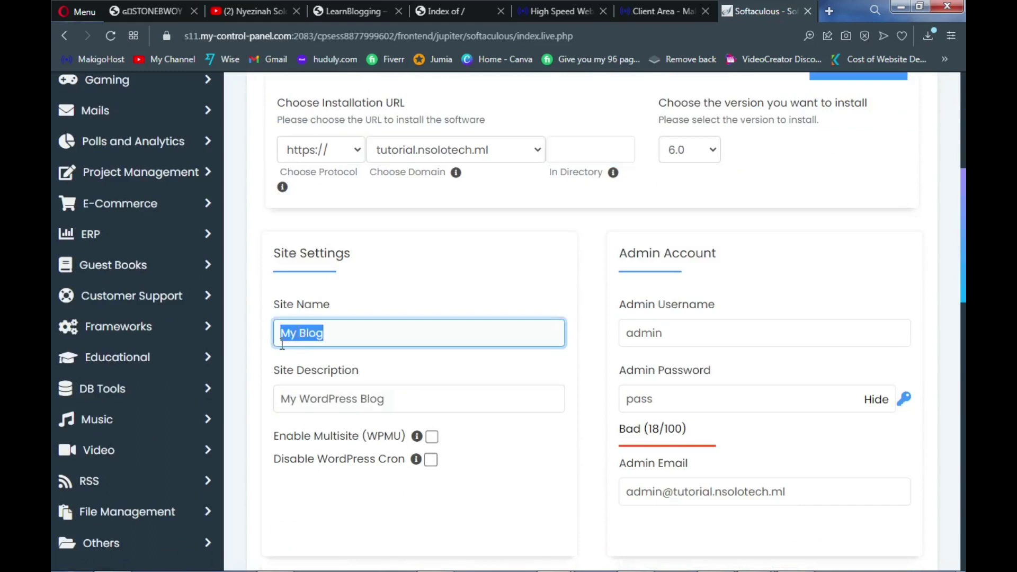
pyautogui.write('First Blog')
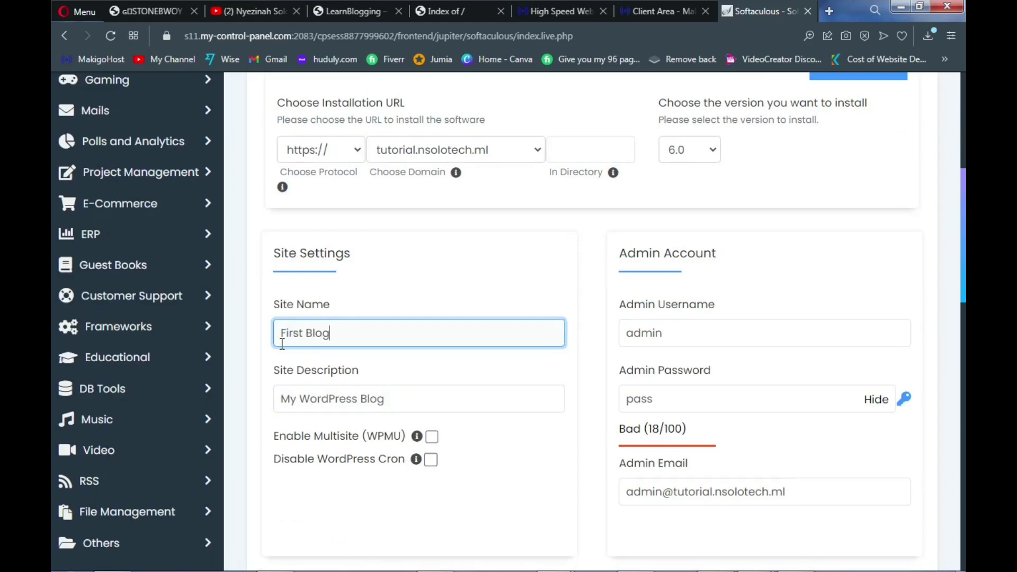
pyautogui.moveTo(387, 400); pyautogui.dragTo(252, 396)
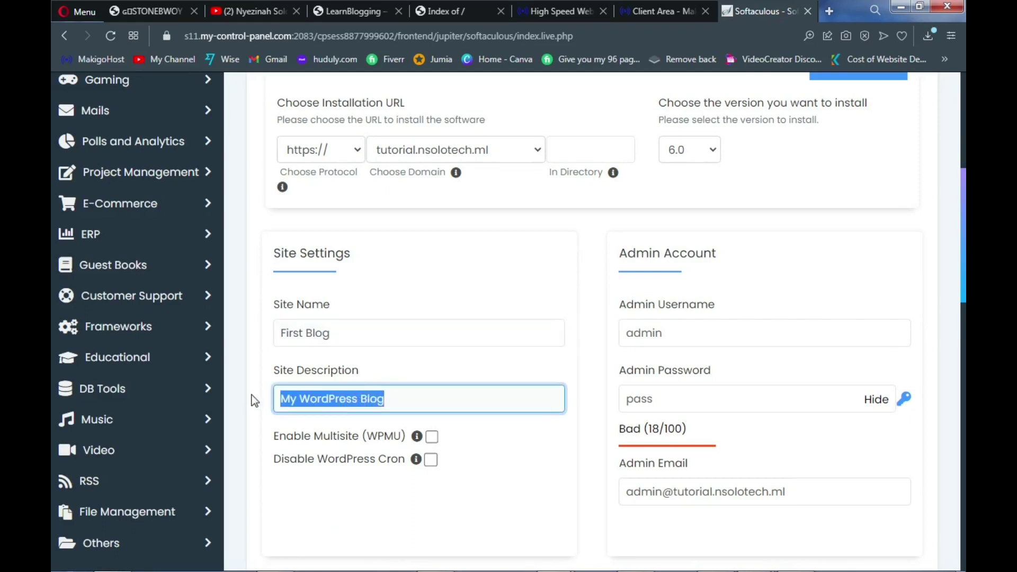
pyautogui.write('Tho')
pyautogui.press('BackSpace')
pyautogui.write('is is my')
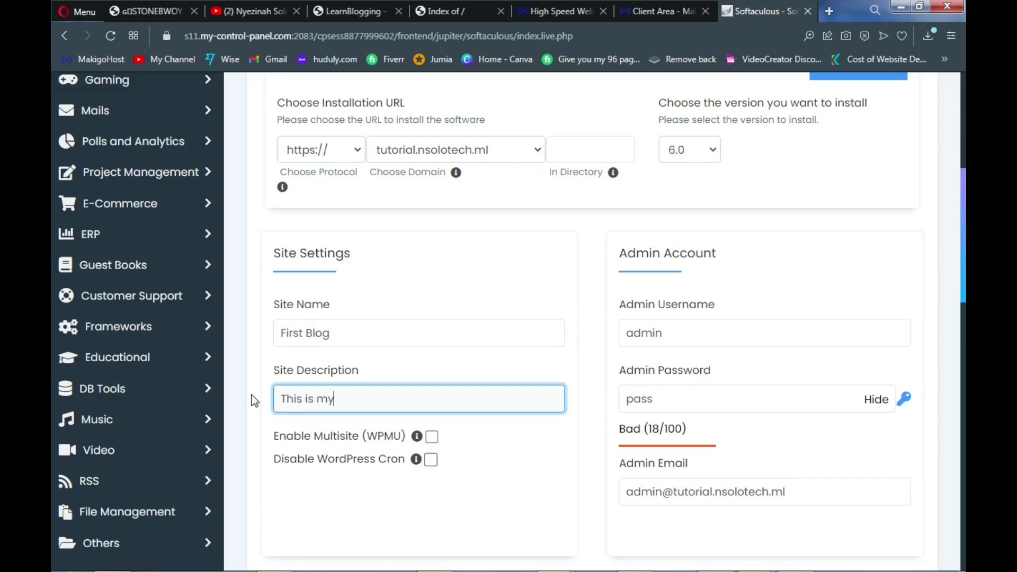
pyautogui.write(' first blog')
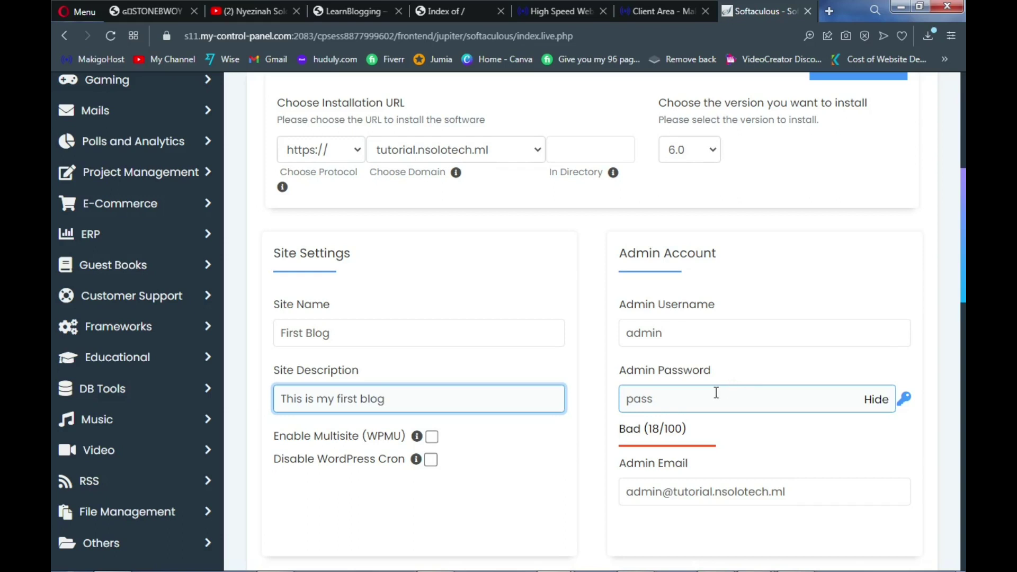
# Replace the generated admin password with a custom one and autofill the admin e-mail
pyautogui.click(906, 399)
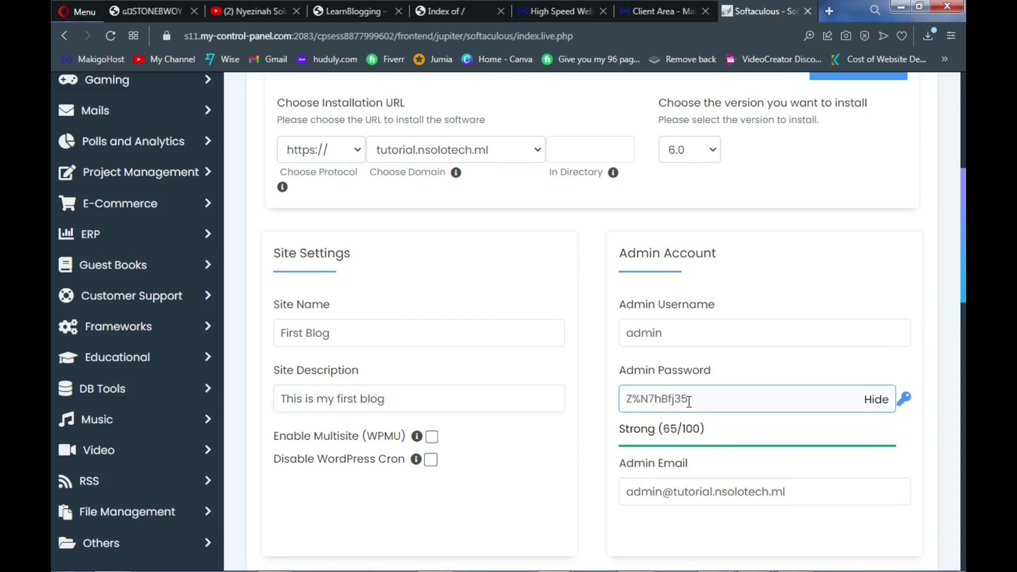
pyautogui.moveTo(692, 401); pyautogui.dragTo(625, 407)
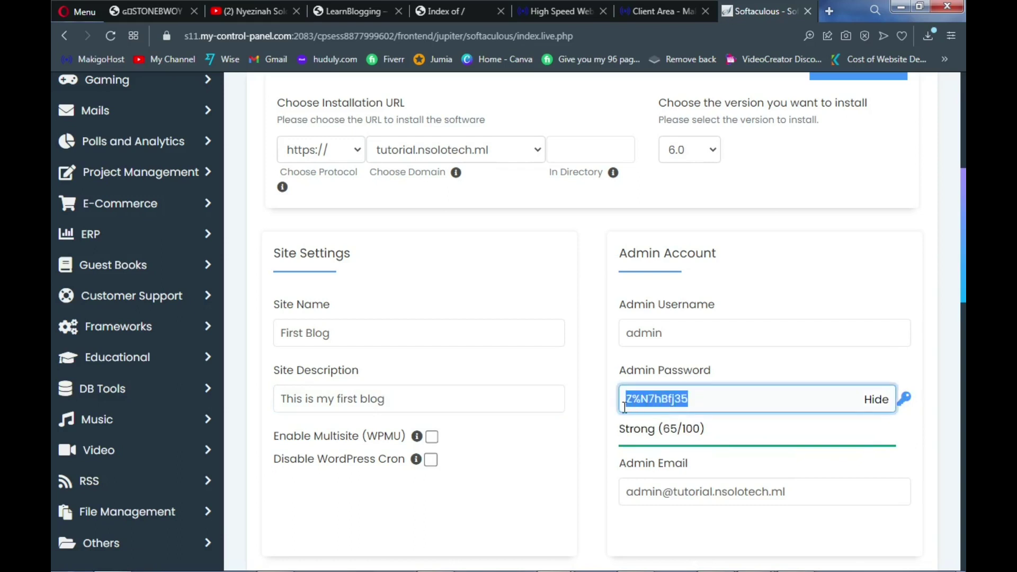
pyautogui.write('pass')
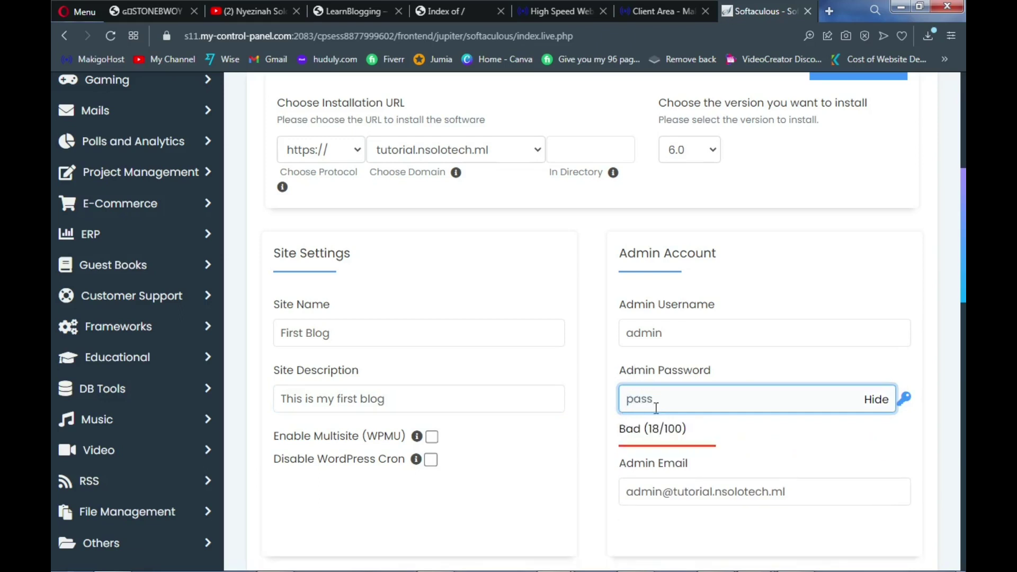
pyautogui.scroll(-1, 656, 408)
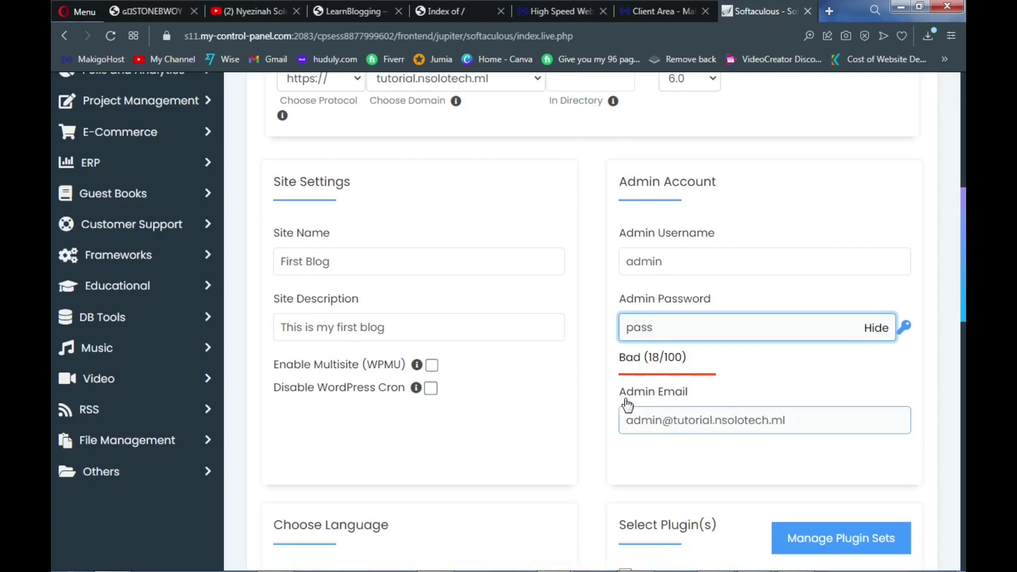
pyautogui.tripleClick(703, 420)
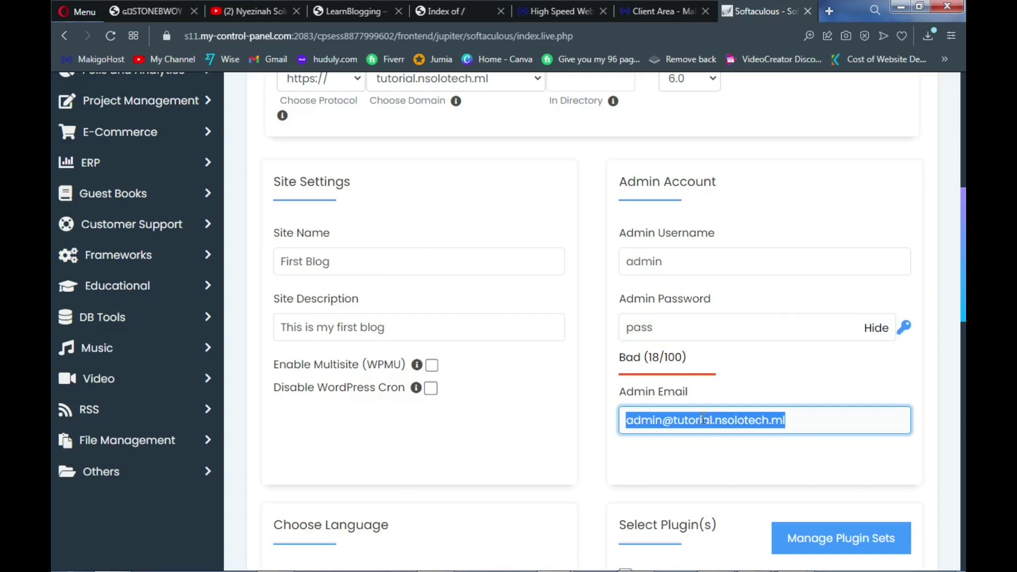
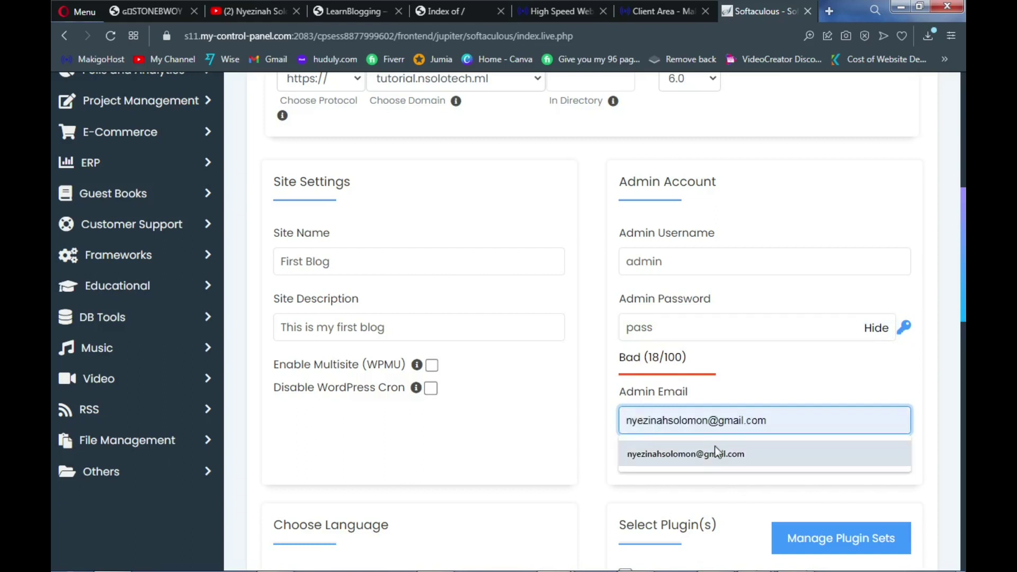
pyautogui.click(716, 449)
pyautogui.scroll(-4, 662, 471)
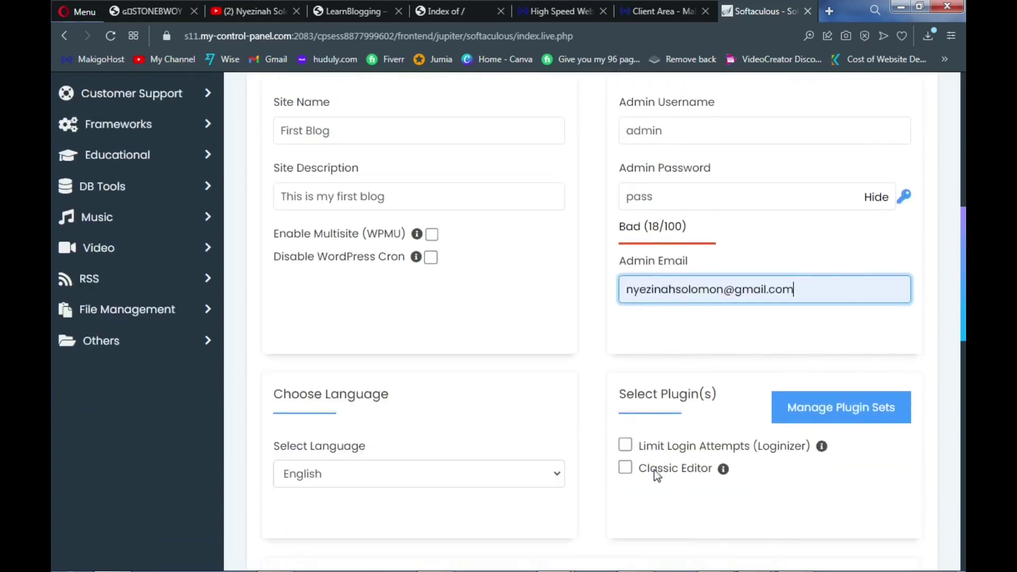
# Run the WordPress installation for tutorial.nsolotech.ml from the bottom of the form
pyautogui.scroll(-12, 654, 470)
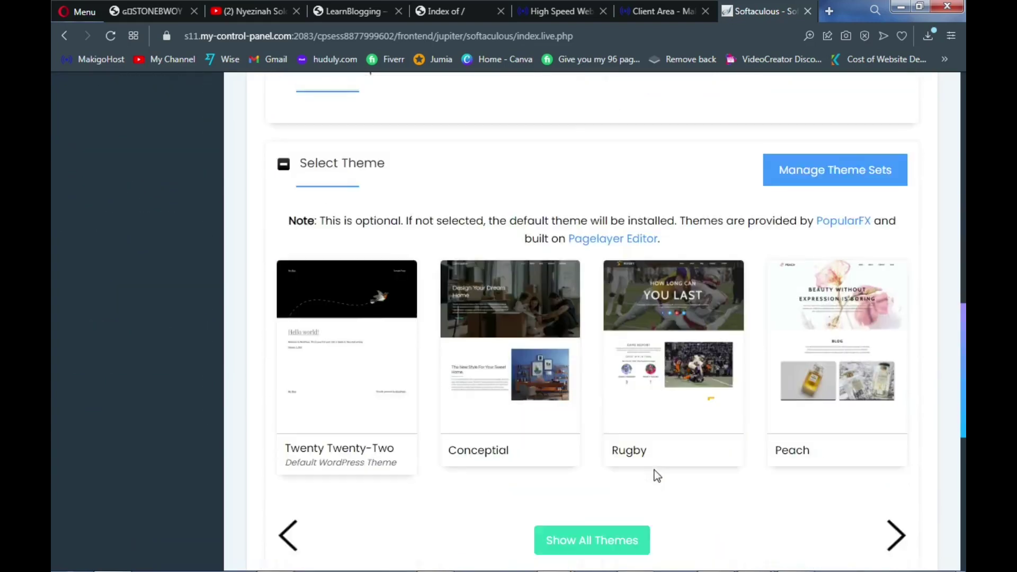
pyautogui.scroll(-2, 649, 465)
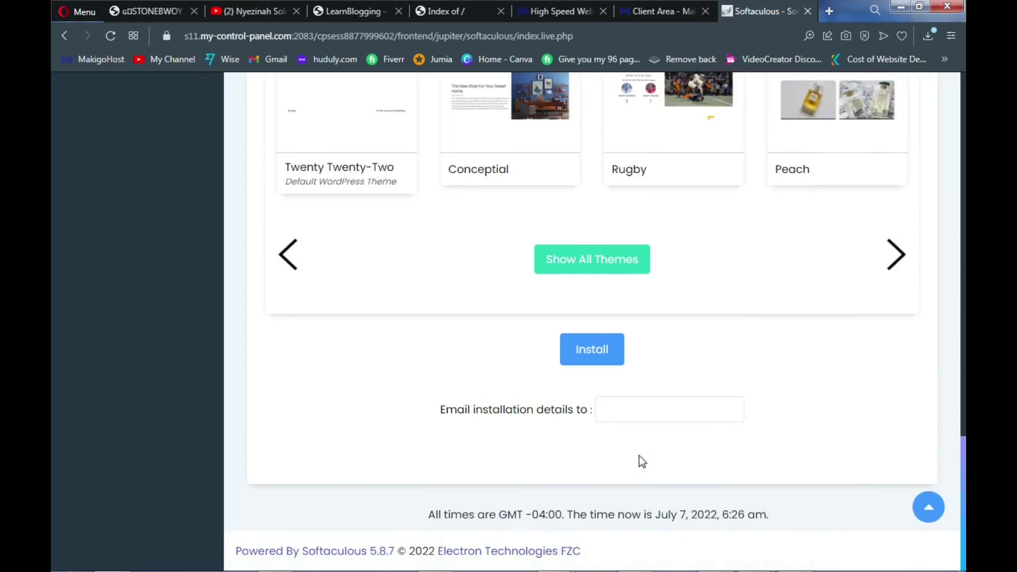
pyautogui.click(583, 361)
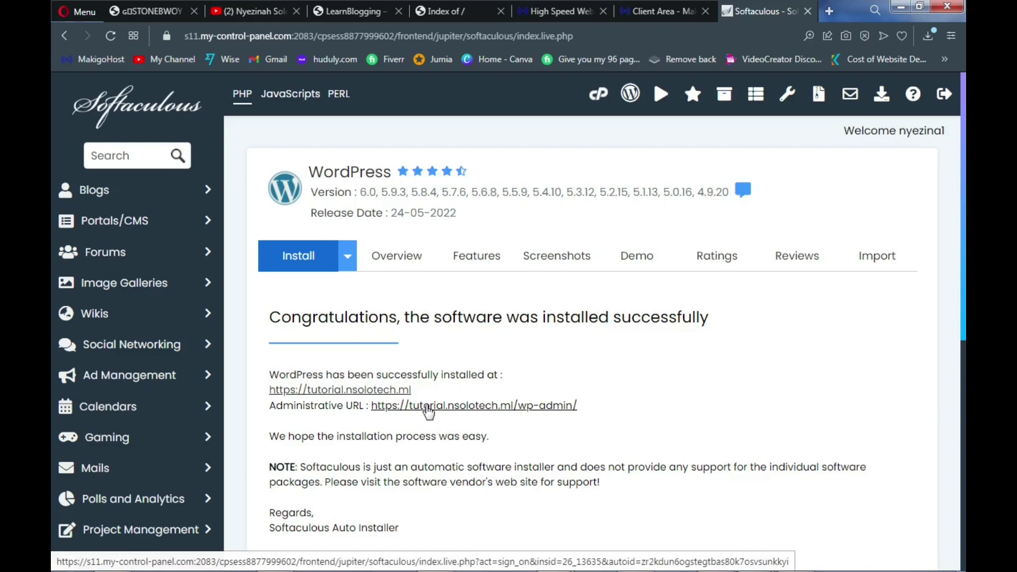
# Open the wp-admin URL and site URL in new tabs, then view the First Blog site
pyautogui.middleClick(429, 406)
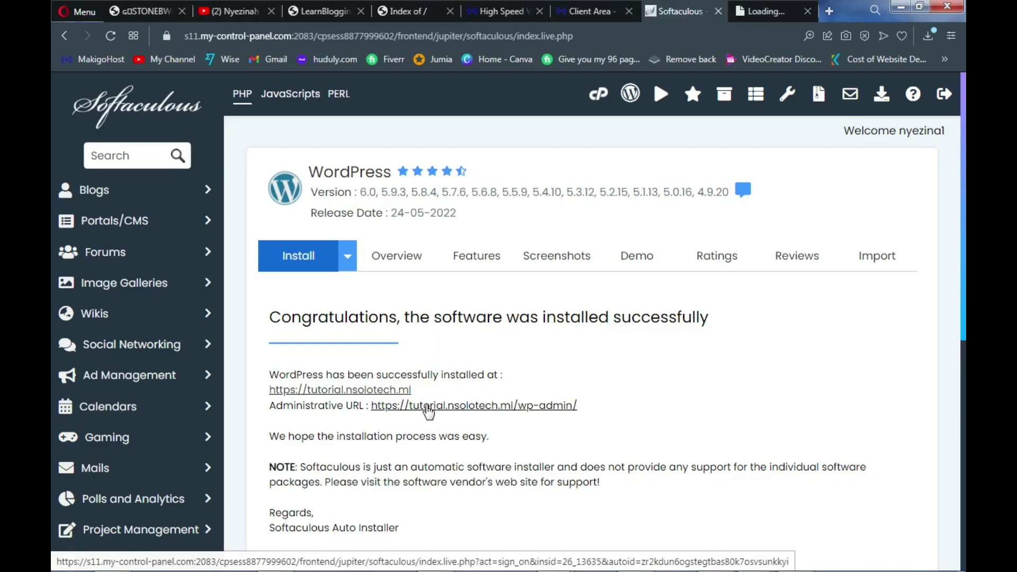
pyautogui.middleClick(381, 395)
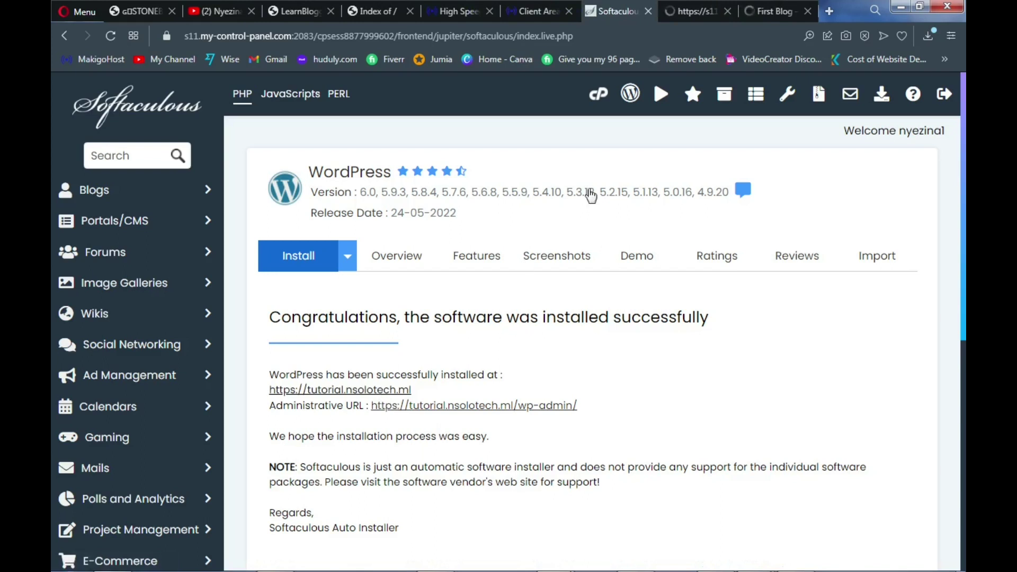
pyautogui.click(755, 16)
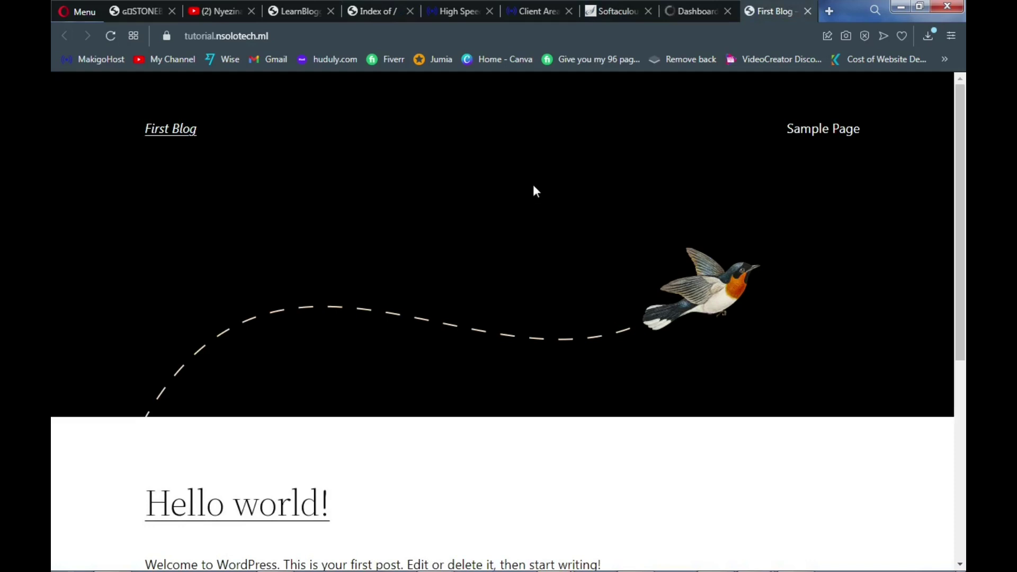
pyautogui.scroll(-5, 533, 190)
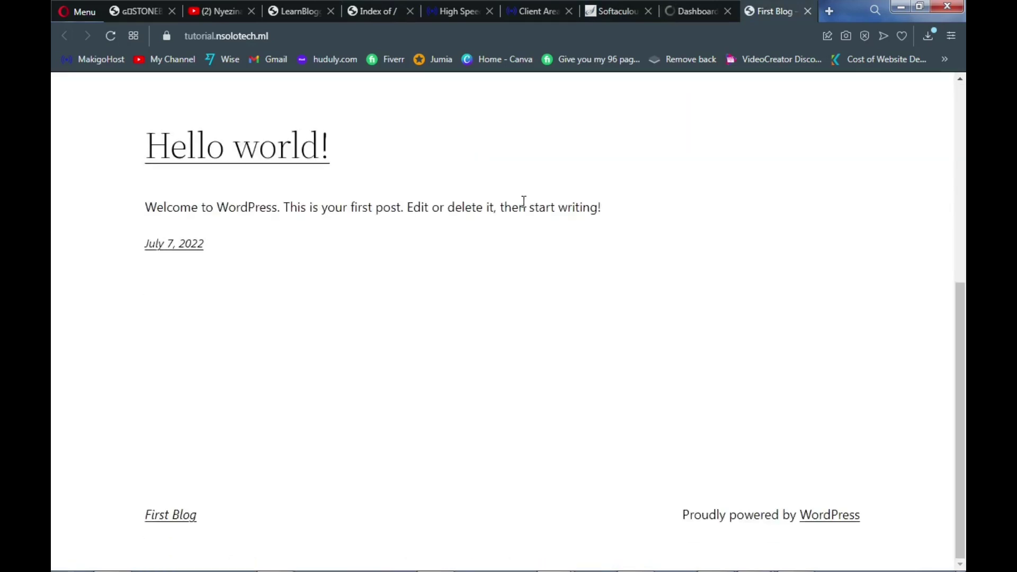
pyautogui.scroll(6, 524, 199)
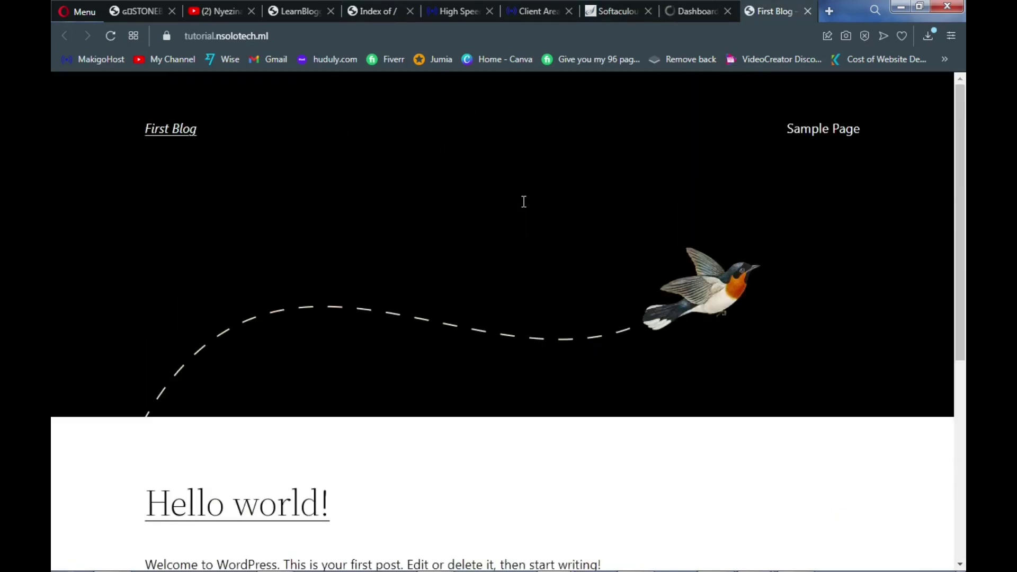
pyautogui.scroll(-6, 524, 202)
pyautogui.scroll(6, 524, 201)
pyautogui.click(691, 13)
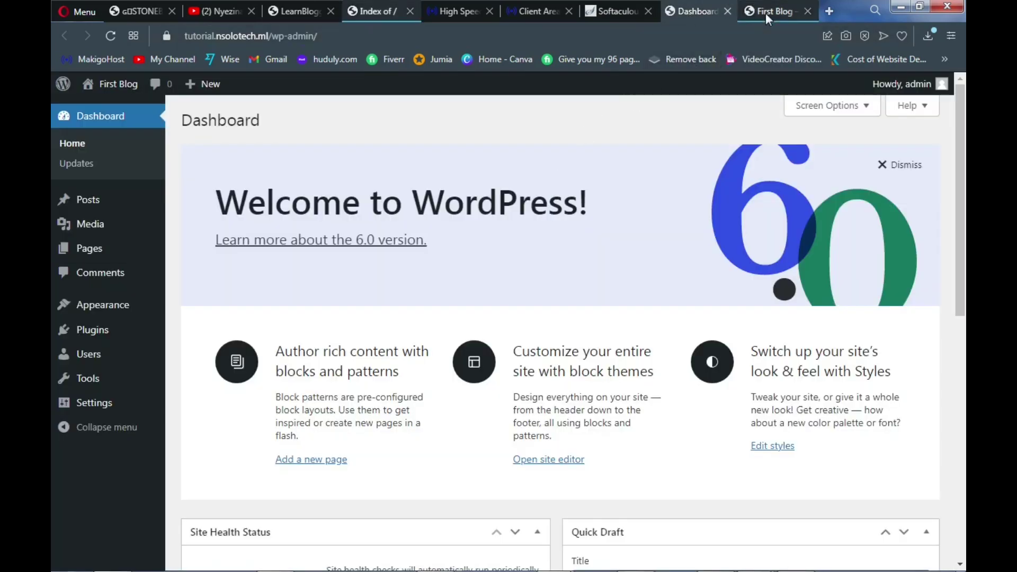
pyautogui.click(767, 13)
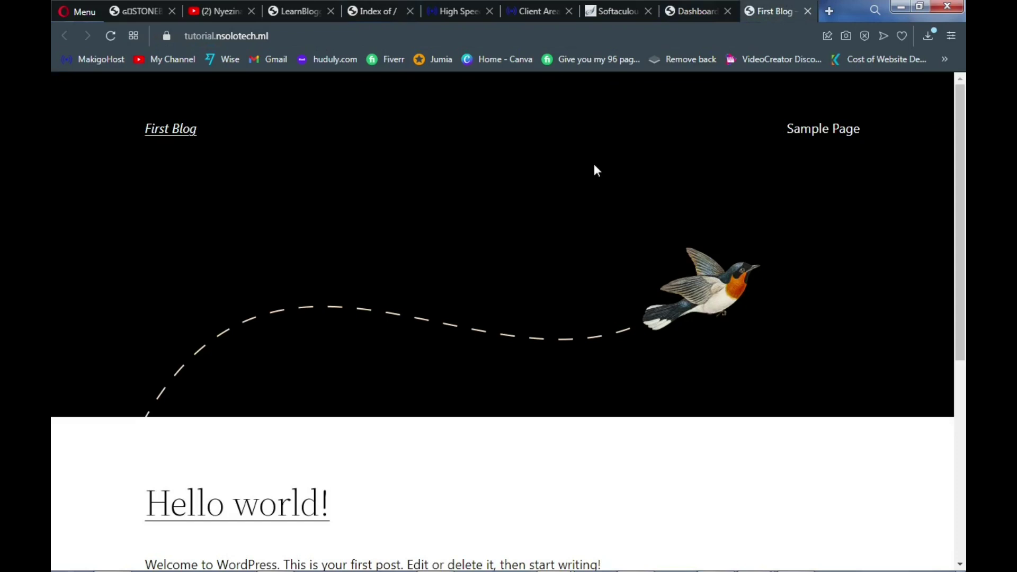
# Browse the learn.nsolotech.ml site, then return to the First Blog admin Dashboard
pyautogui.click(296, 12)
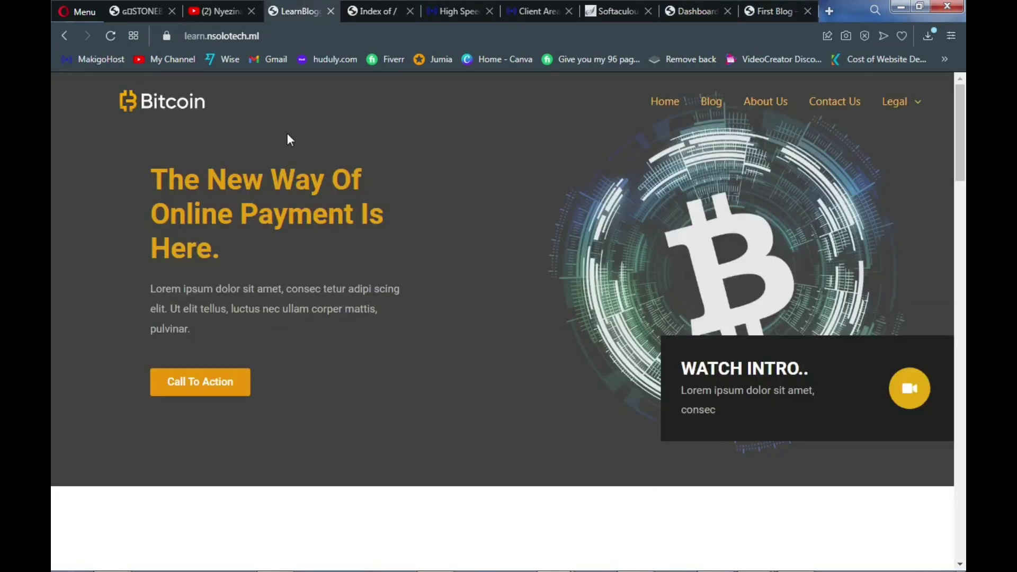
pyautogui.scroll(-10, 364, 297)
pyautogui.scroll(-12, 363, 297)
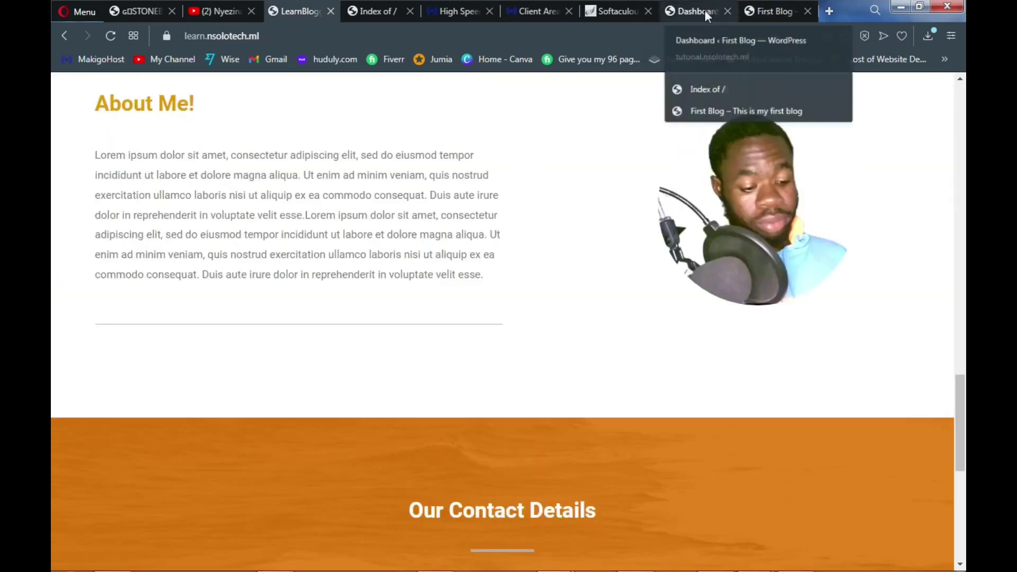
pyautogui.click(705, 9)
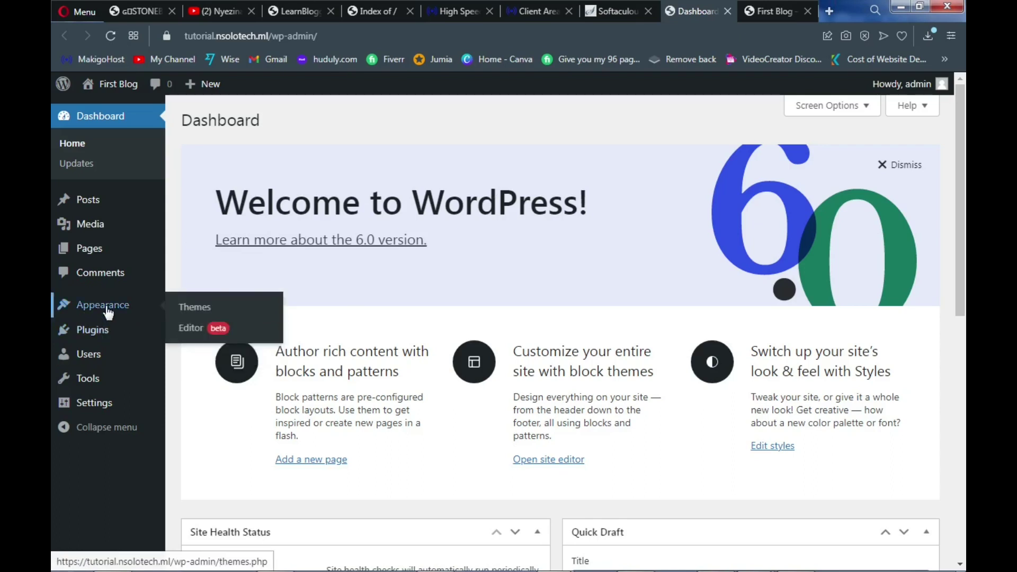
# Delete Twenty Twenty and then Twenty Twenty-One from their Theme Details panels
pyautogui.click(201, 315)
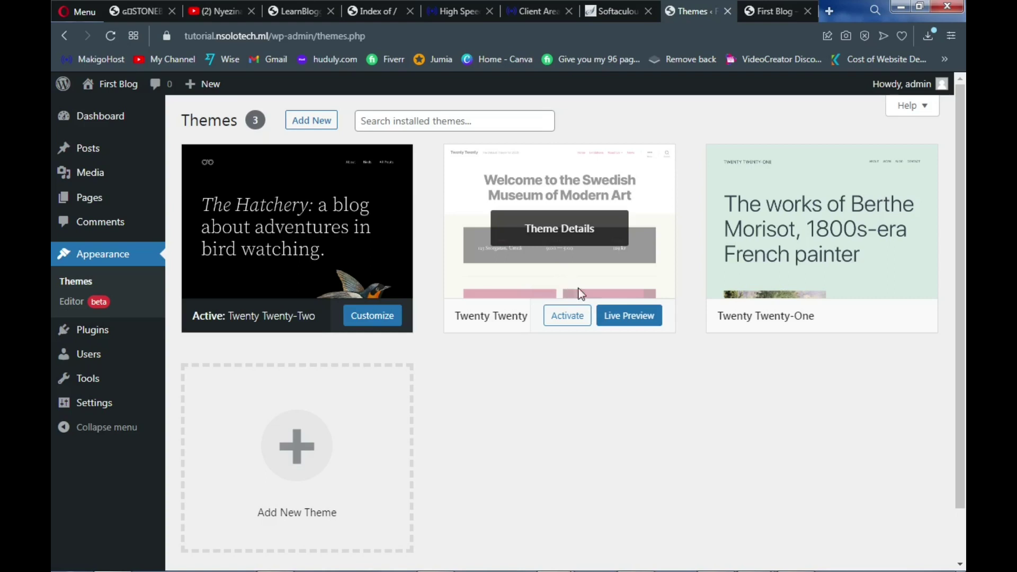
pyautogui.click(567, 278)
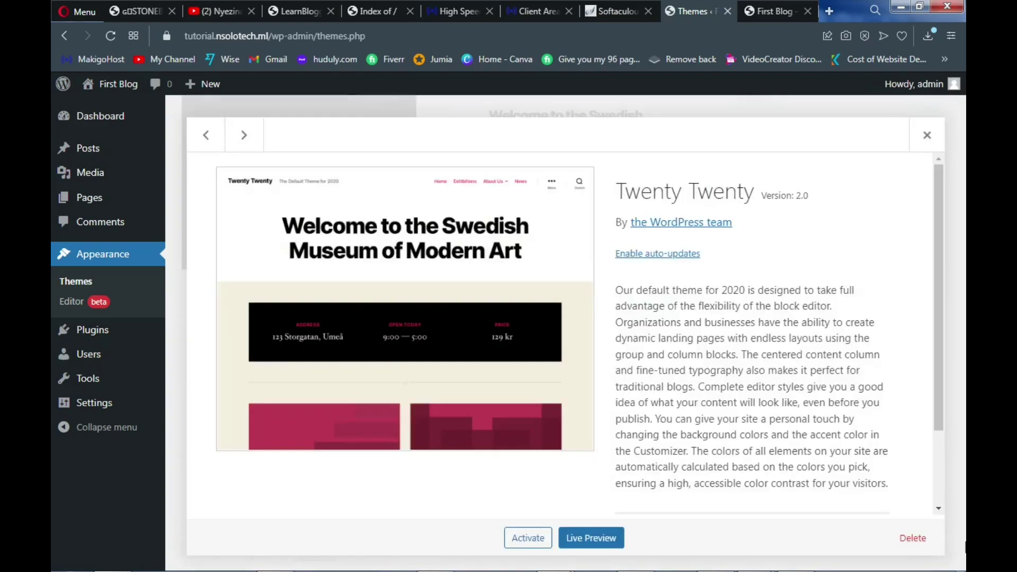
pyautogui.click(919, 541)
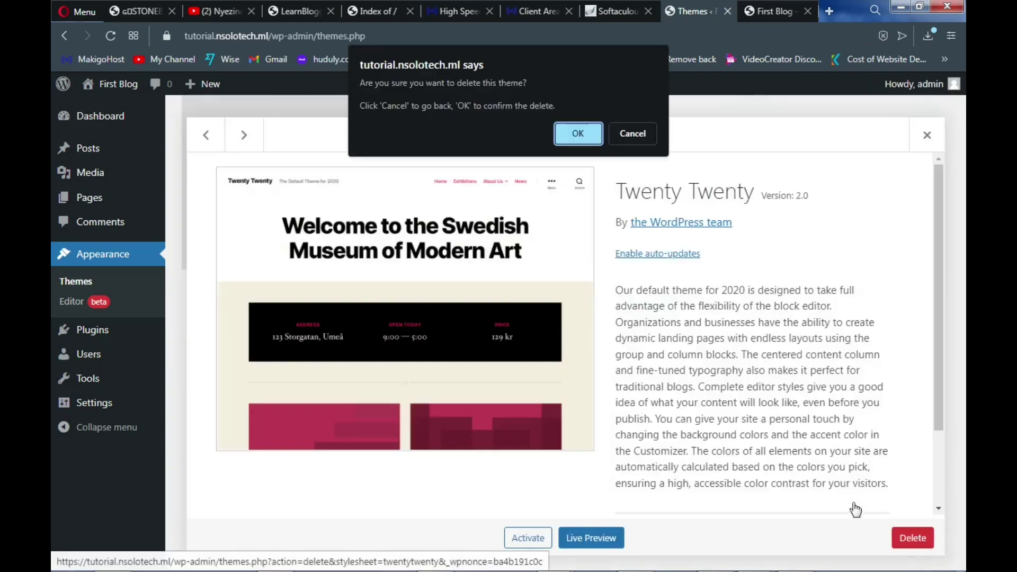
pyautogui.click(578, 136)
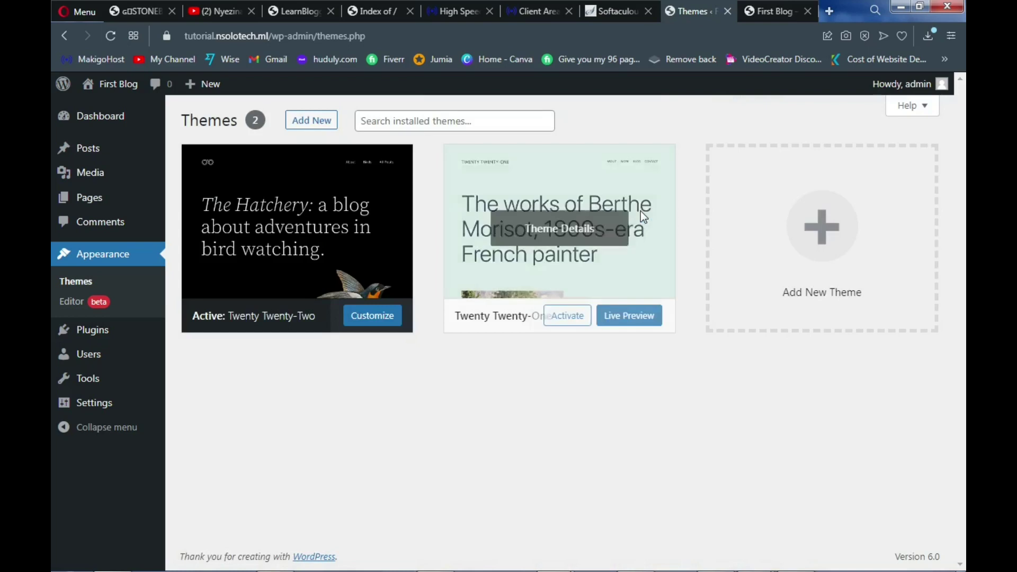
pyautogui.click(649, 276)
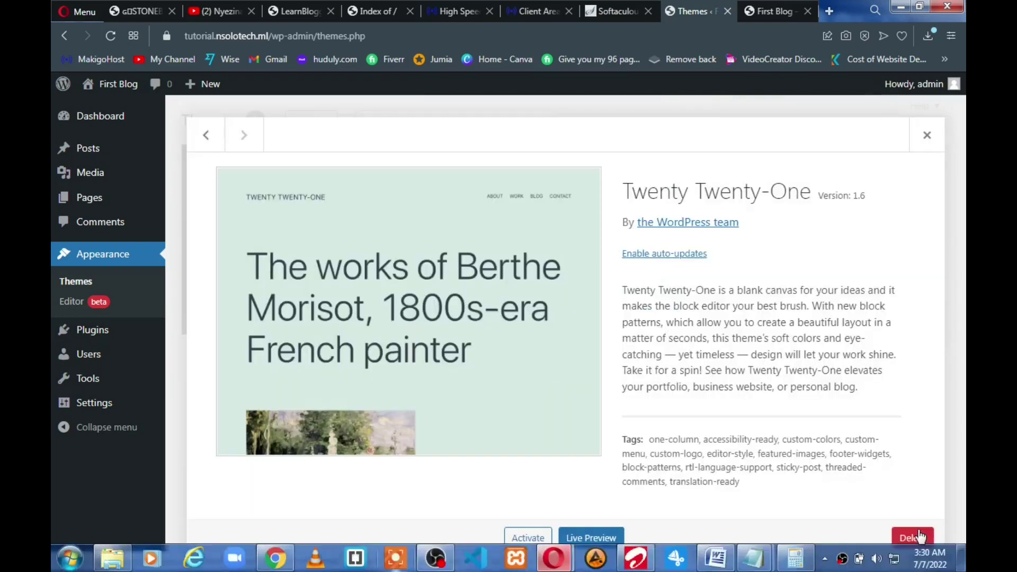
pyautogui.click(917, 537)
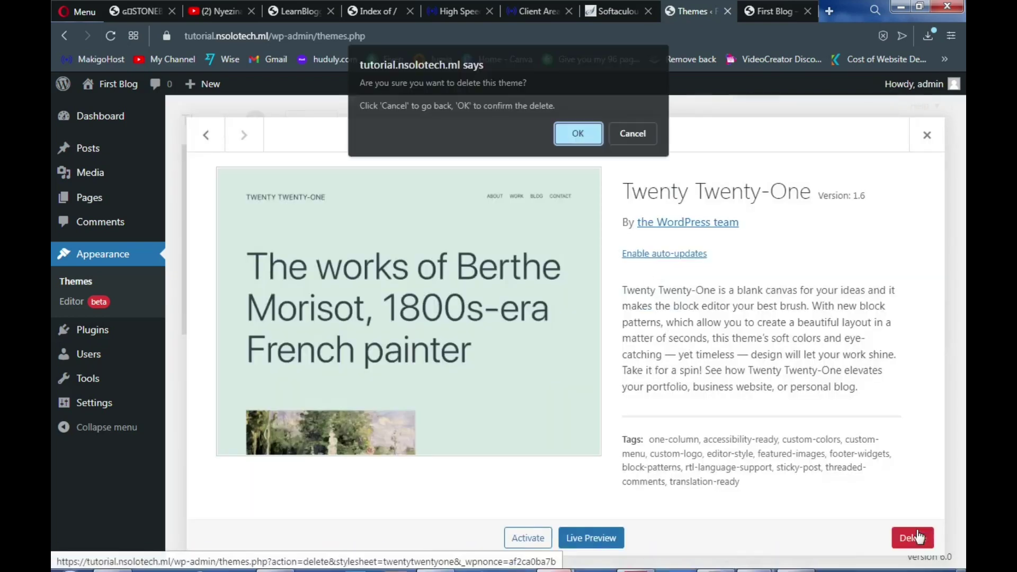
pyautogui.click(580, 139)
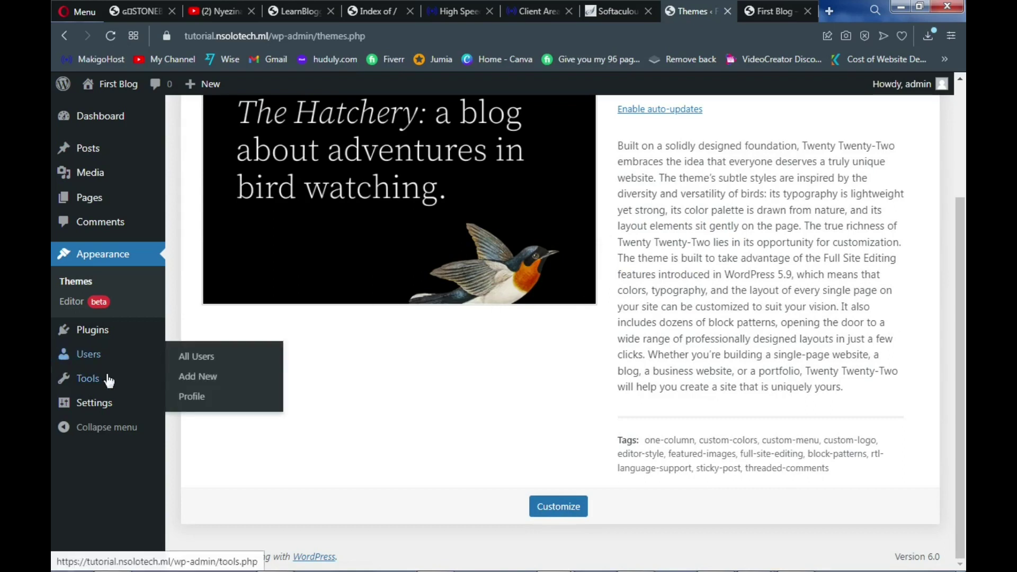
# Wait for the theme deletion to finish, leaving only Twenty Twenty-Two installed
pyautogui.moveTo(108, 380)
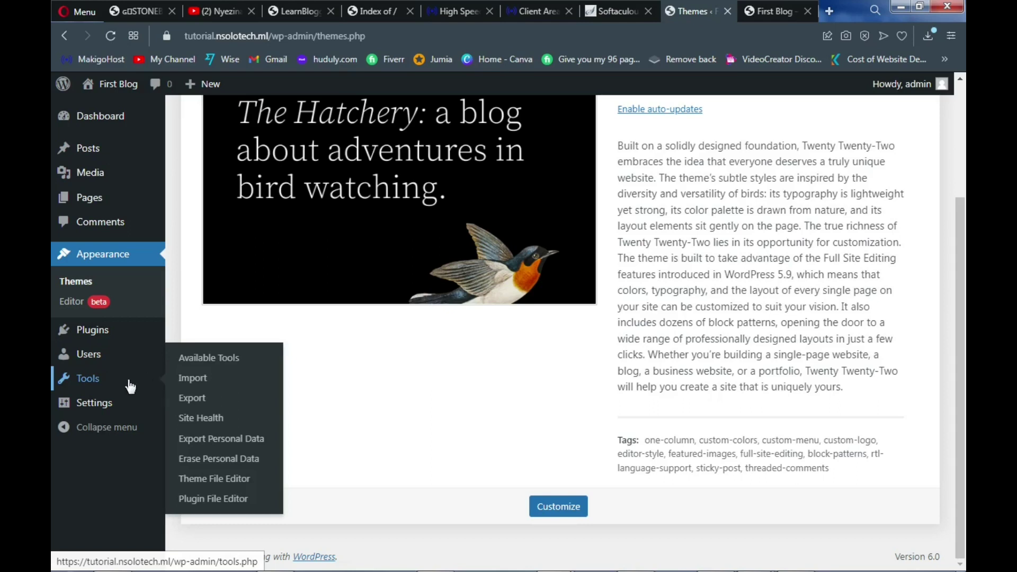
pyautogui.moveTo(101, 409)
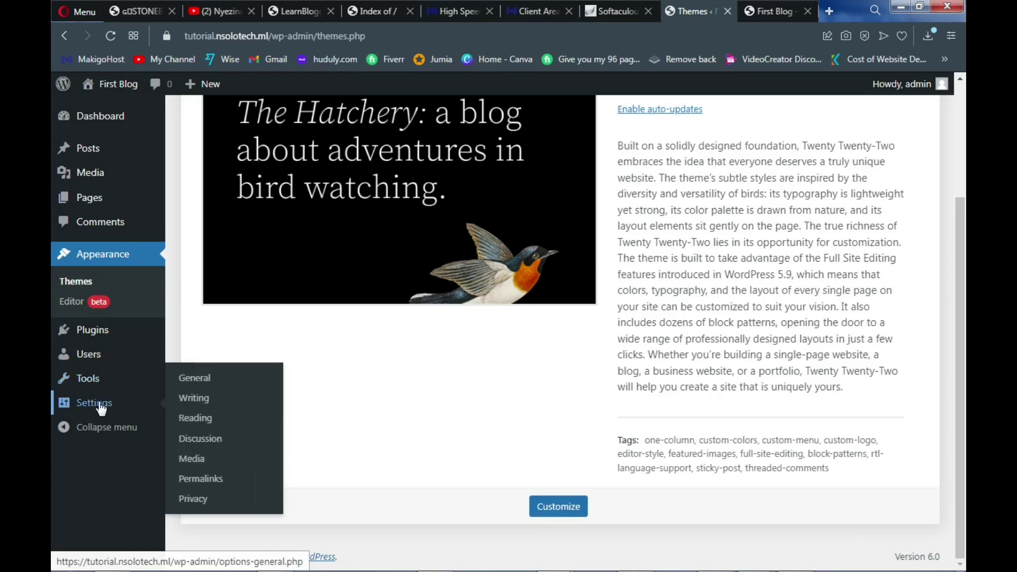
# Review title, tagline, addresses, timezone and date formats in General Settings, then go to Writing Settings
pyautogui.click(212, 378)
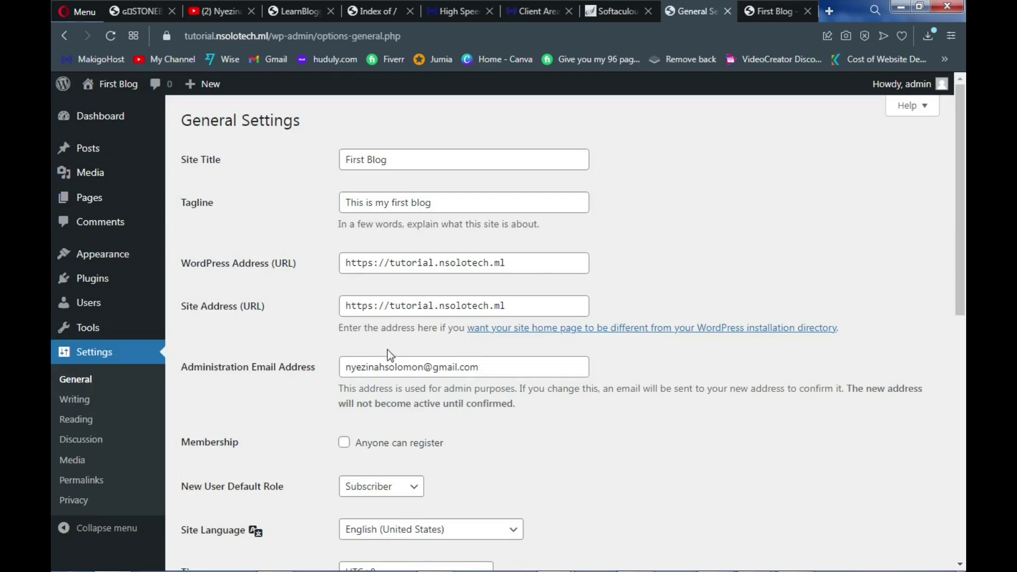
pyautogui.scroll(-2, 392, 347)
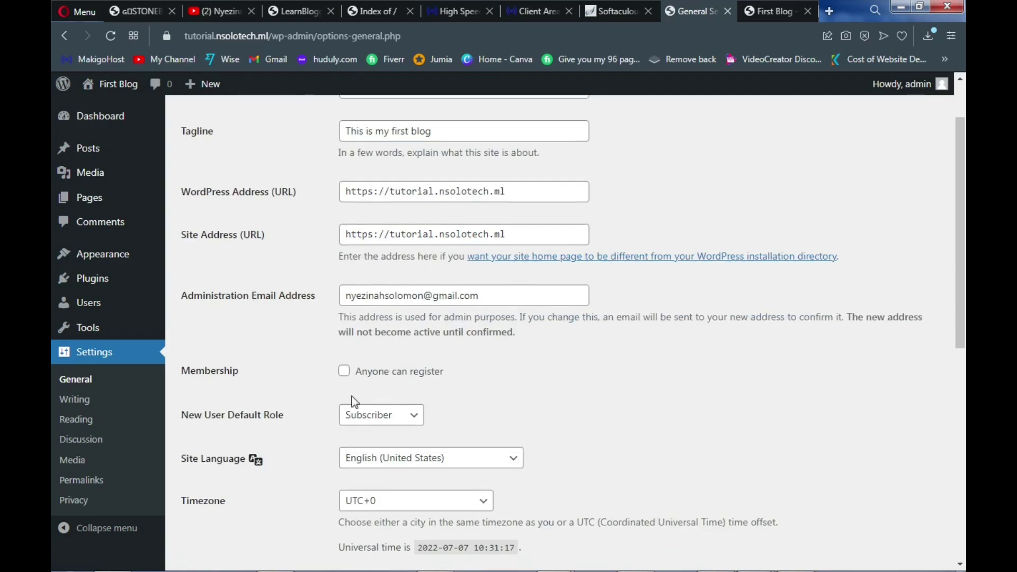
pyautogui.scroll(-4, 360, 417)
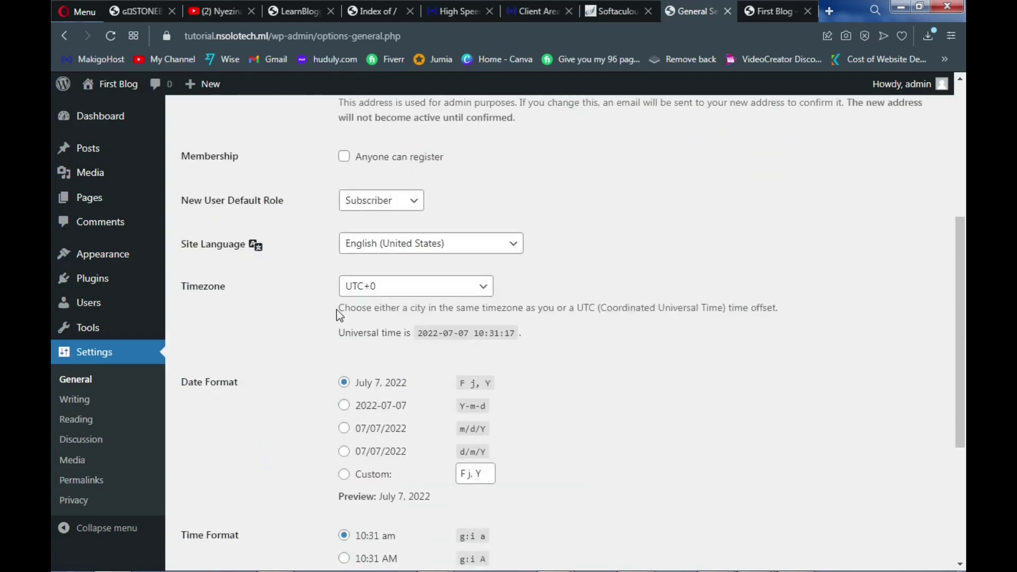
pyautogui.scroll(-4, 399, 383)
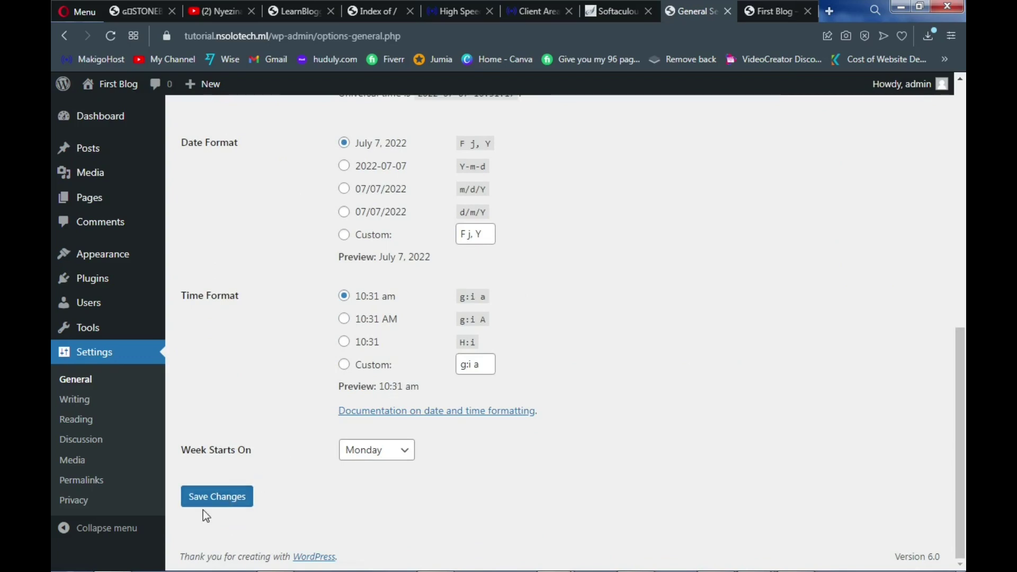
pyautogui.click(102, 405)
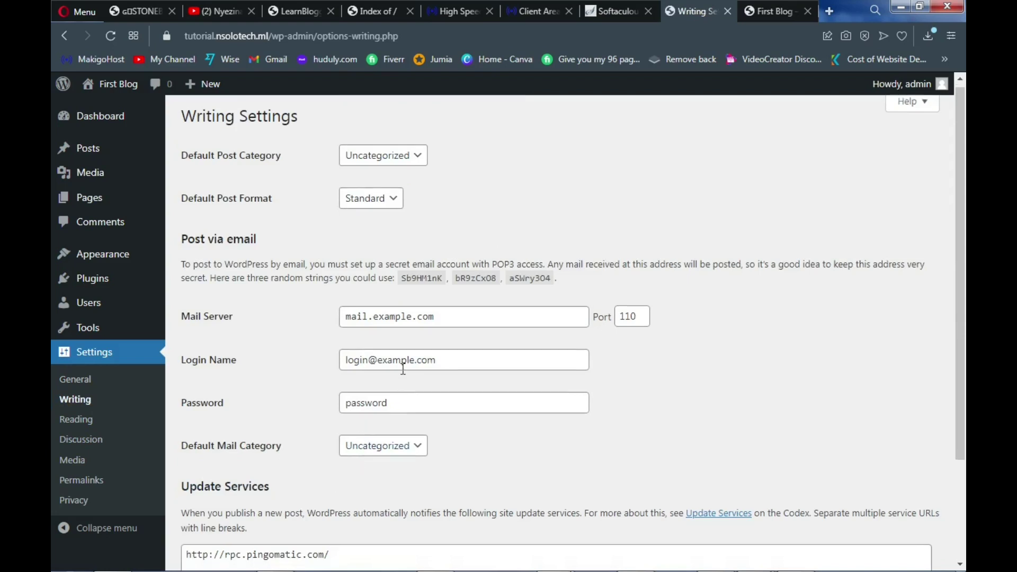
# Look over the Writing settings, then open Reading settings showing latest posts, 10 per page
pyautogui.scroll(-3, 371, 424)
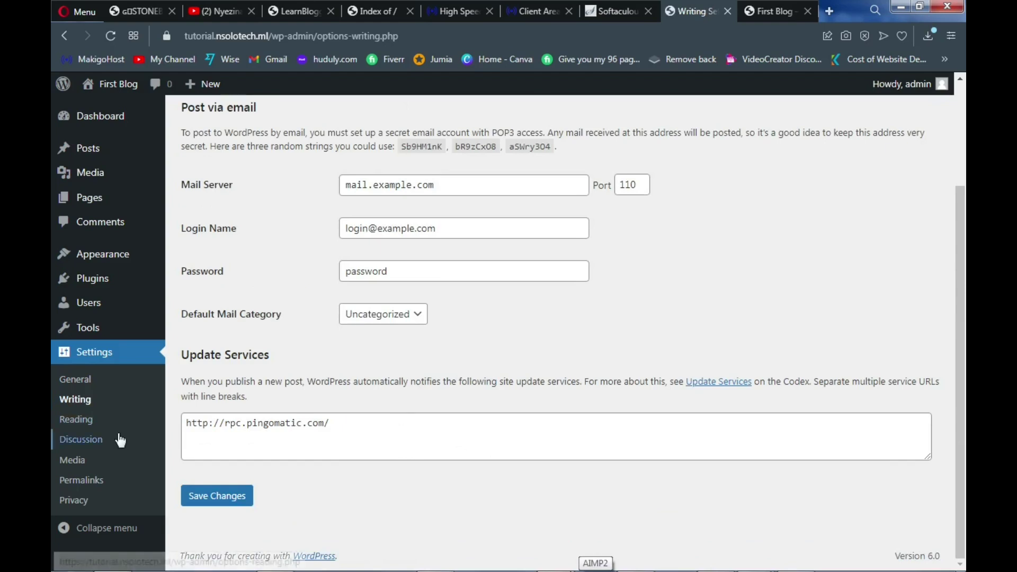
pyautogui.click(85, 426)
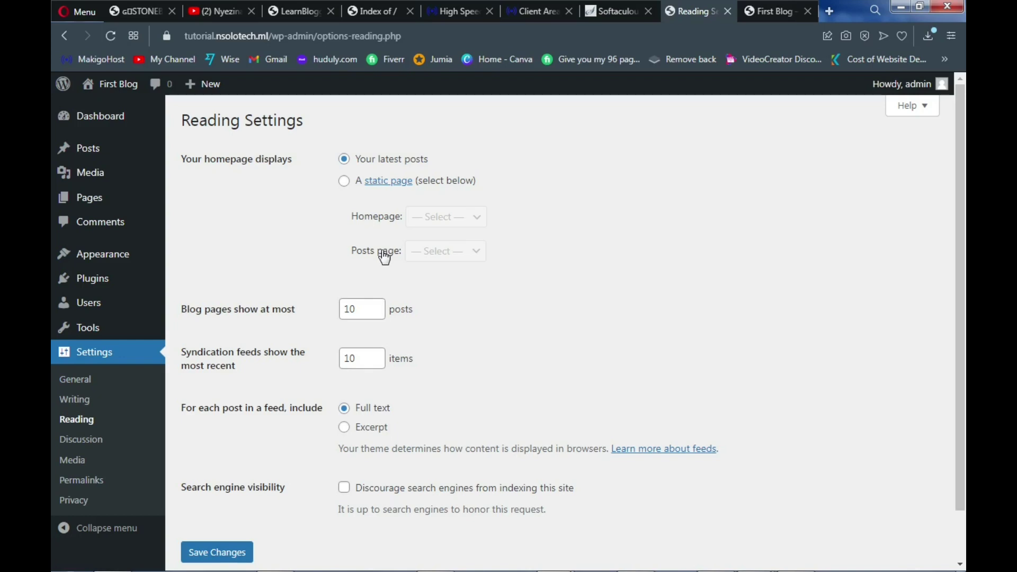
# Browse the Discussion settings: comments allowed on new posts, threaded comments 5 levels deep
pyautogui.click(84, 442)
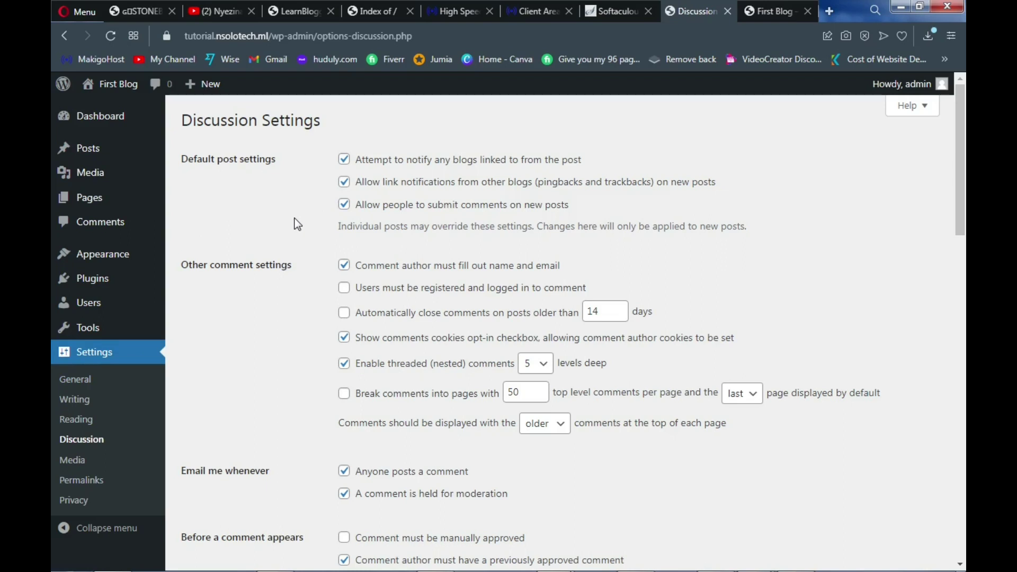
pyautogui.scroll(-6, 294, 219)
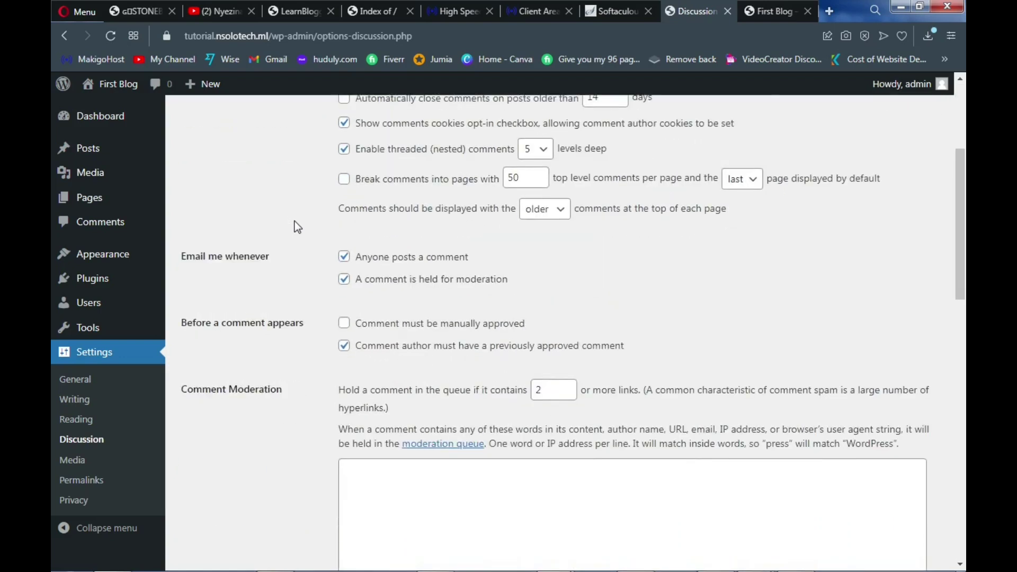
pyautogui.scroll(-6, 295, 236)
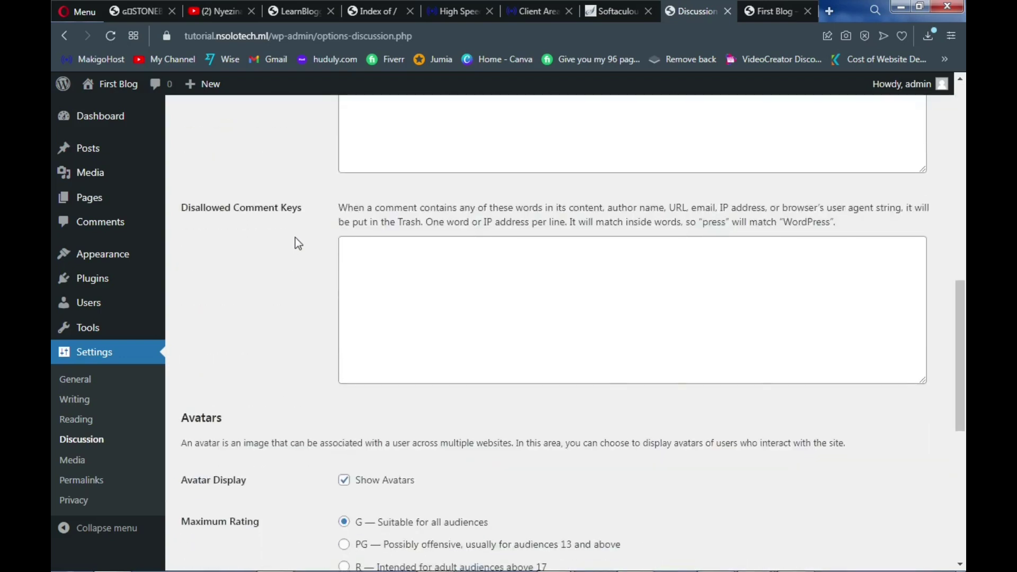
pyautogui.scroll(-5, 295, 239)
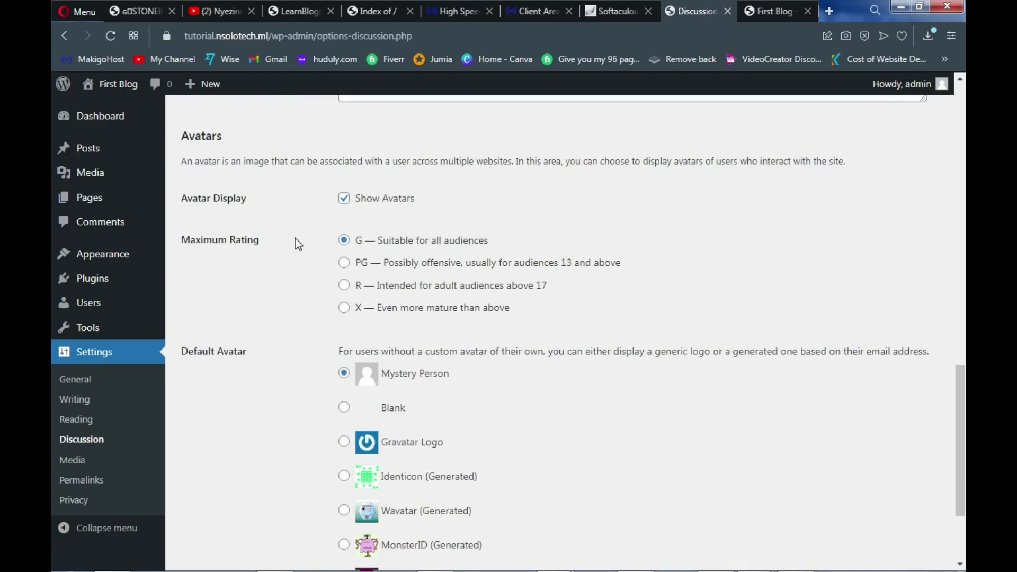
pyautogui.scroll(-2, 298, 245)
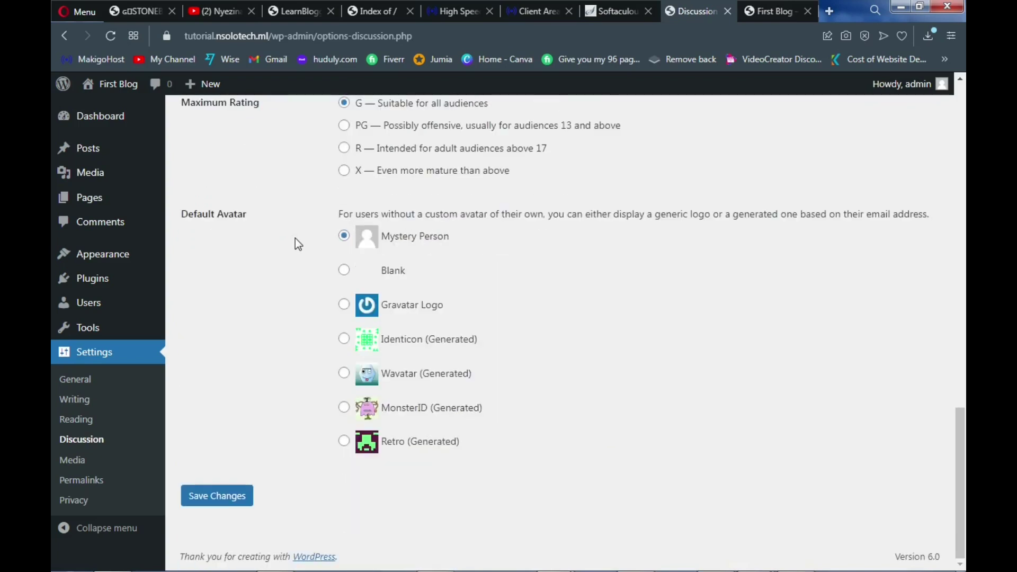
pyautogui.scroll(15, 296, 239)
pyautogui.scroll(4, 294, 239)
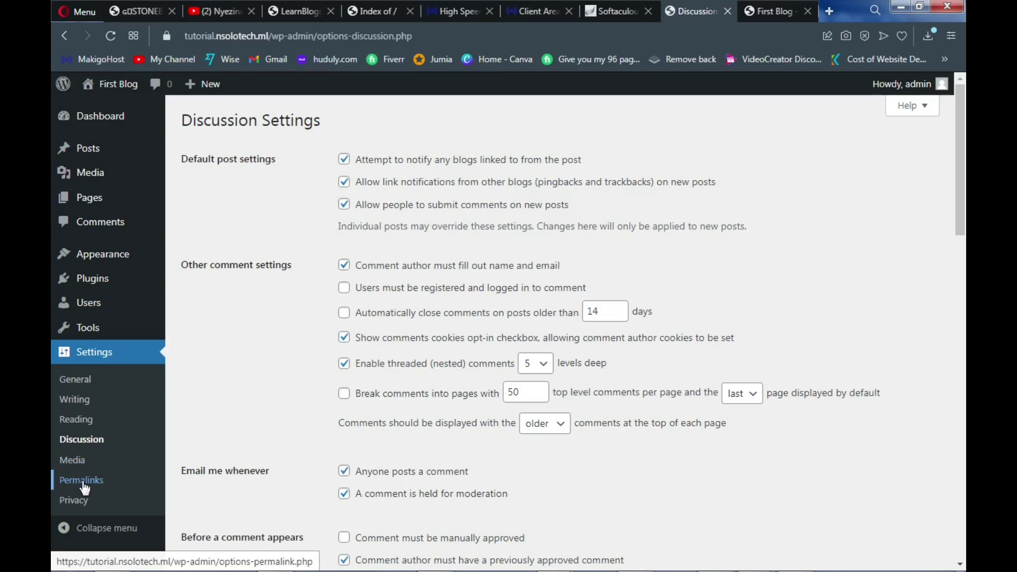
# Switch permalinks to Post name (/%postname%/) and save the change
pyautogui.click(82, 481)
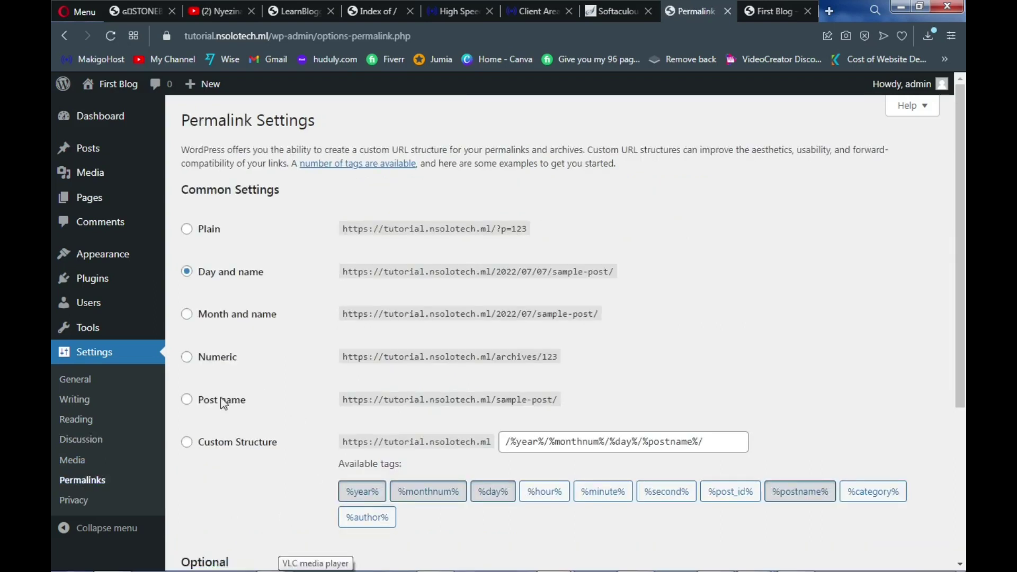
pyautogui.click(187, 400)
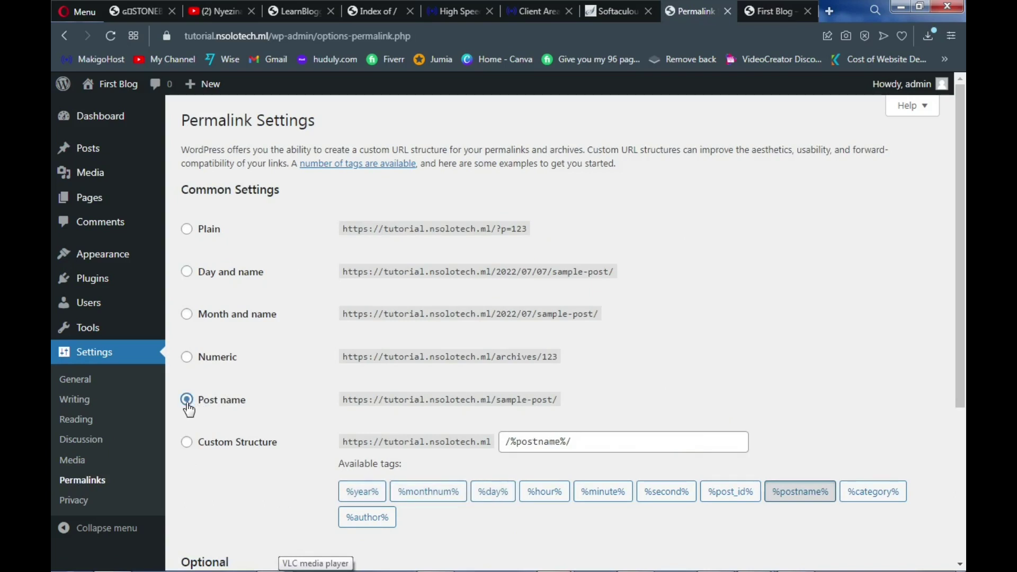
pyautogui.scroll(-4, 345, 425)
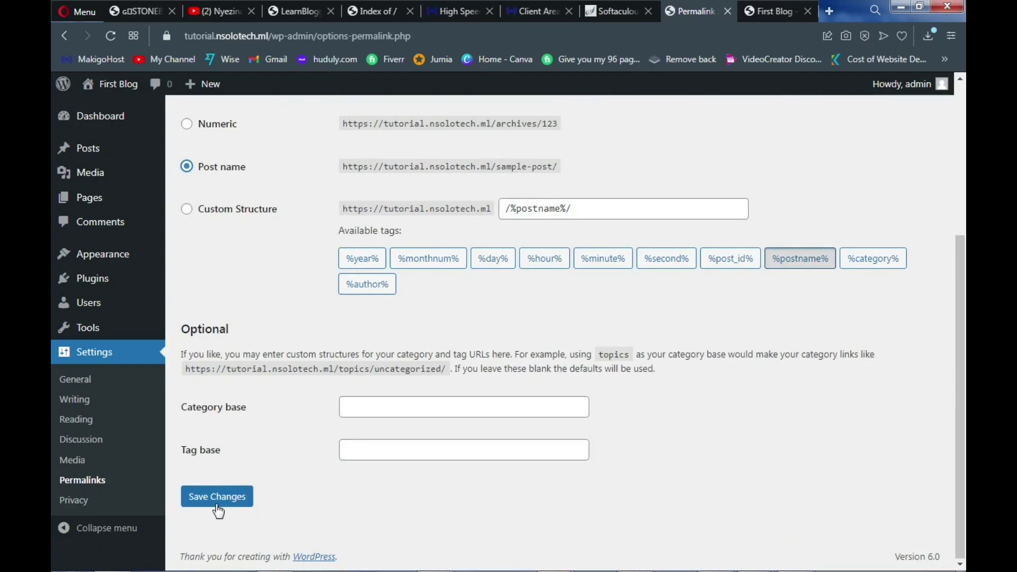
pyautogui.click(215, 506)
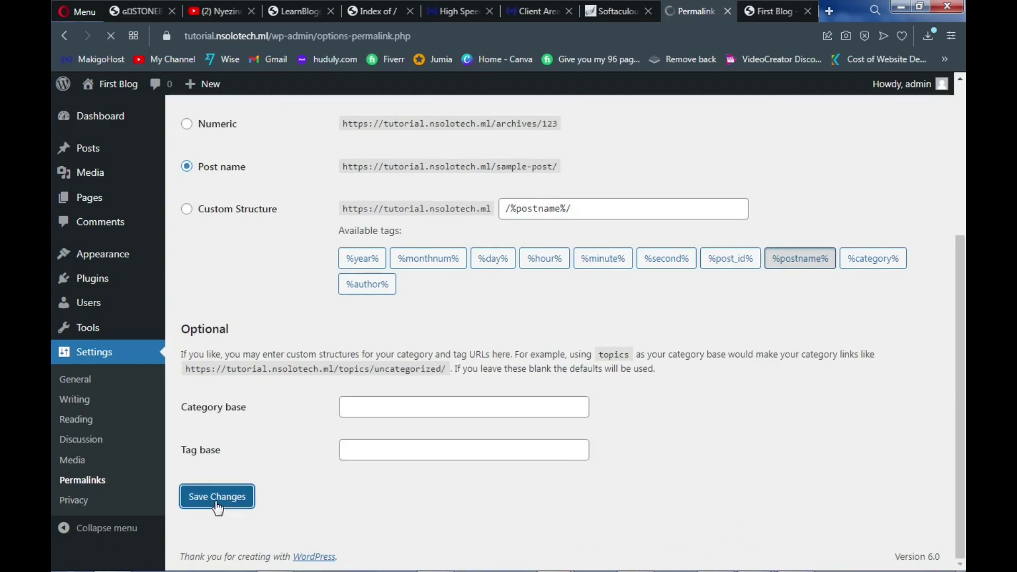
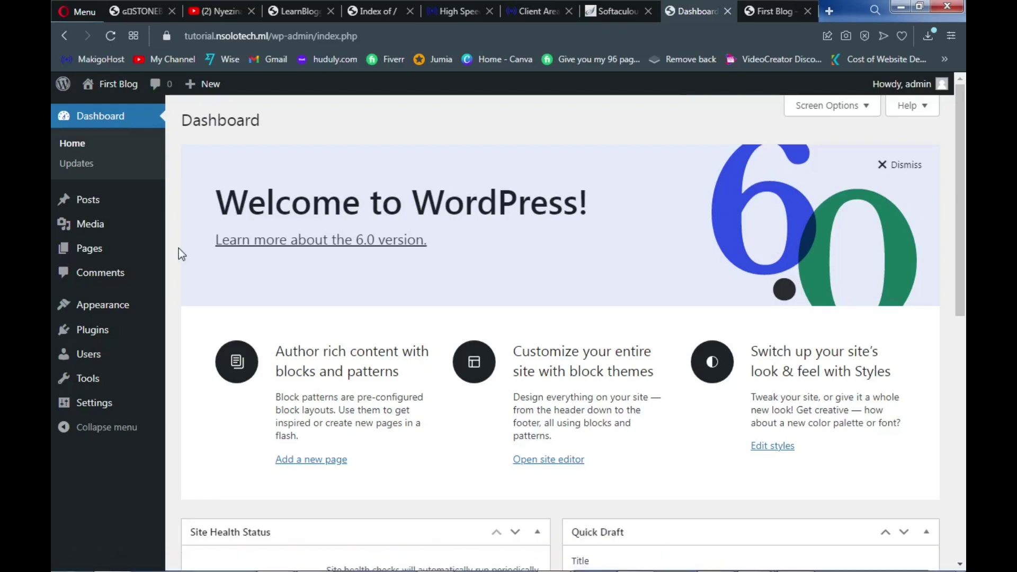
# Open the installed Themes page, where Twenty Twenty-Two 1.2 is the active theme
pyautogui.moveTo(92, 312)
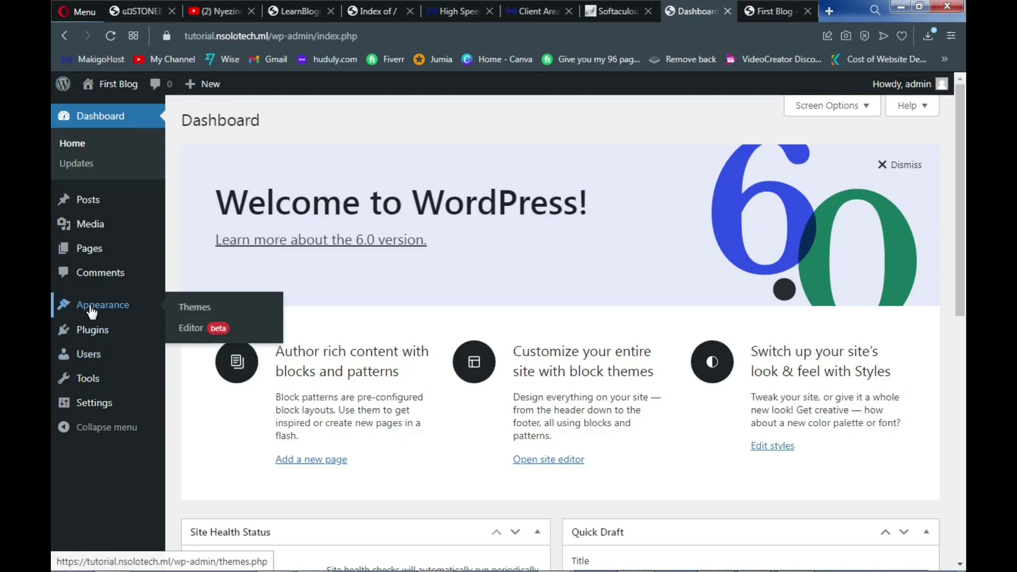
pyautogui.click(185, 317)
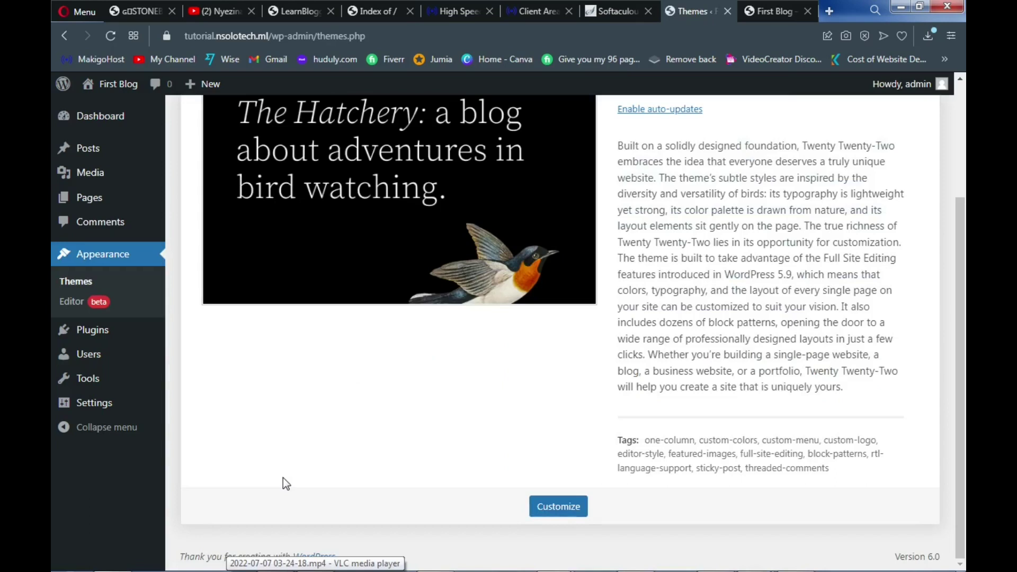
pyautogui.scroll(3, 396, 309)
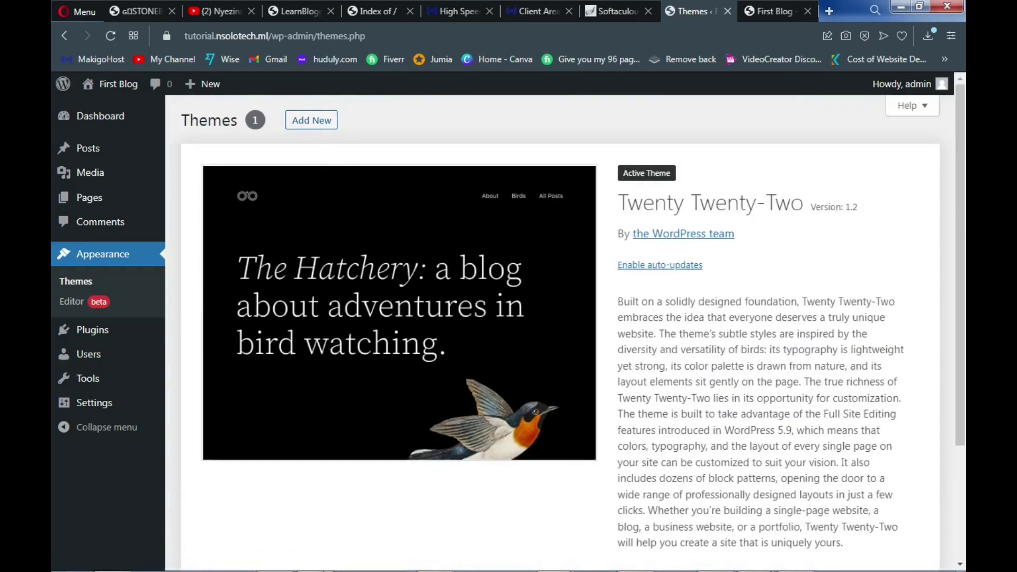
# Go to Add Themes, find the Astra card among popular themes and install it
pyautogui.click(323, 126)
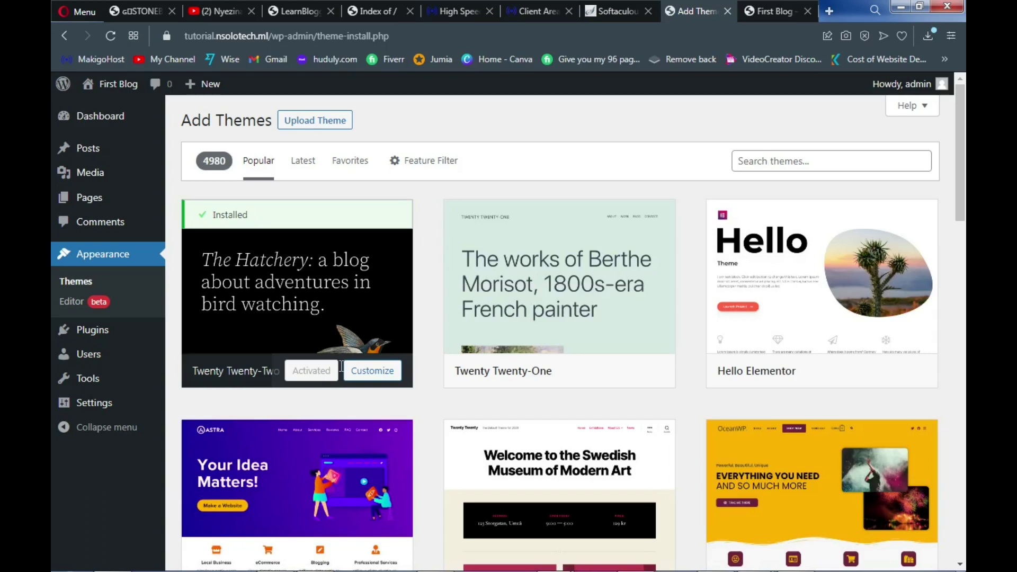
pyautogui.scroll(-4, 339, 369)
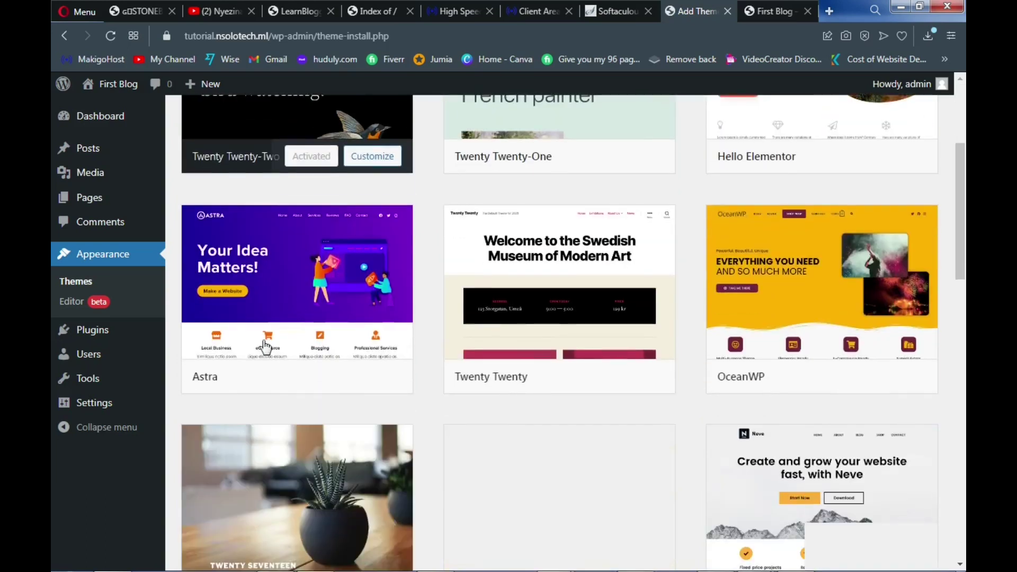
pyautogui.moveTo(245, 313)
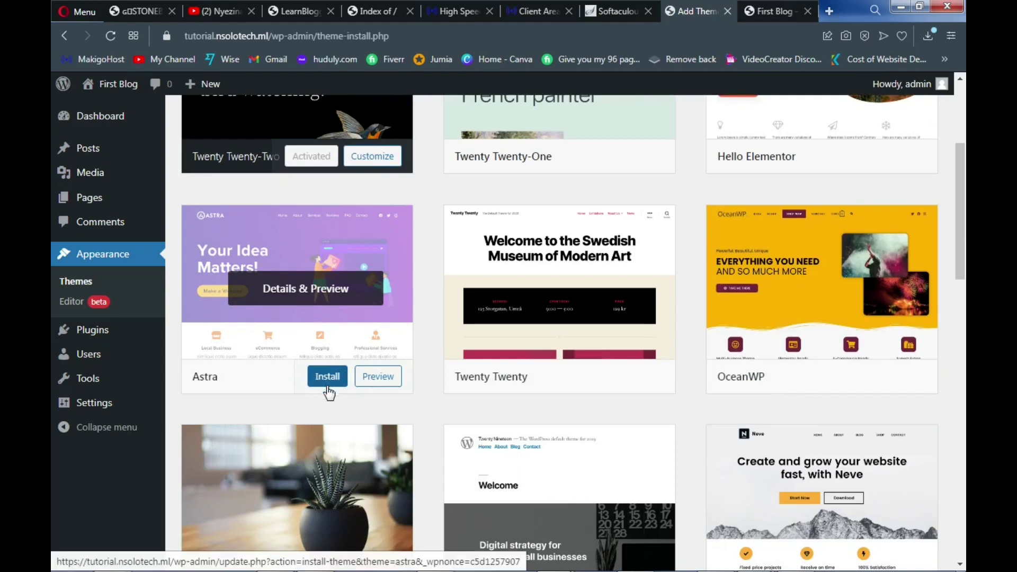
pyautogui.click(327, 391)
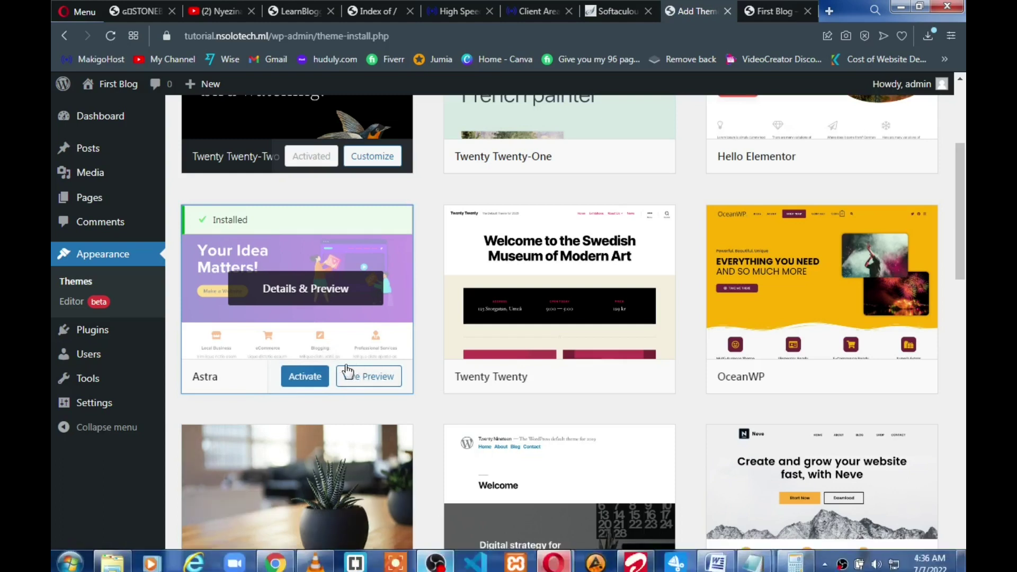
# Activate Astra and launch its Starter Templates setup, retrying after the failed install
pyautogui.click(313, 382)
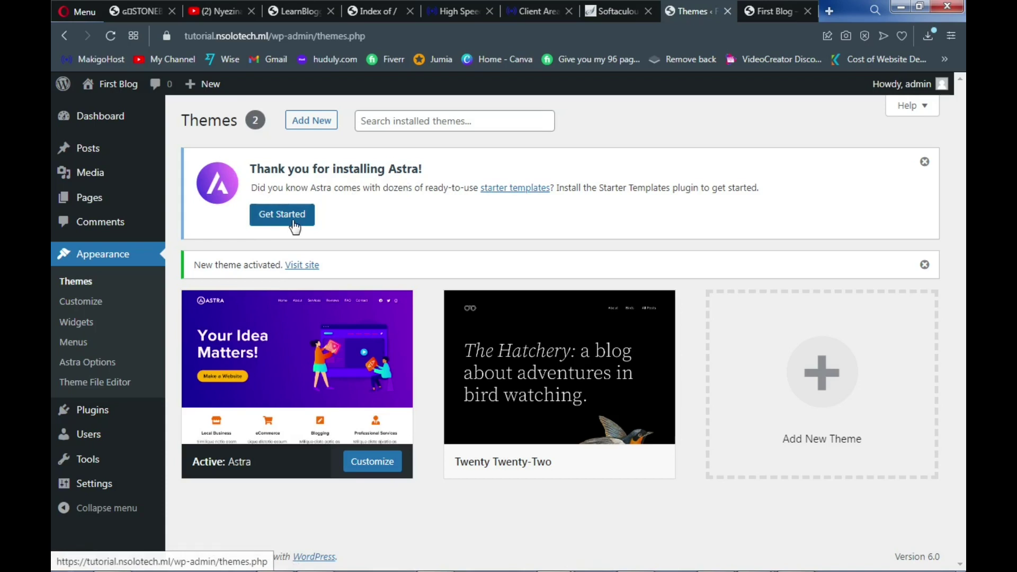
pyautogui.click(295, 225)
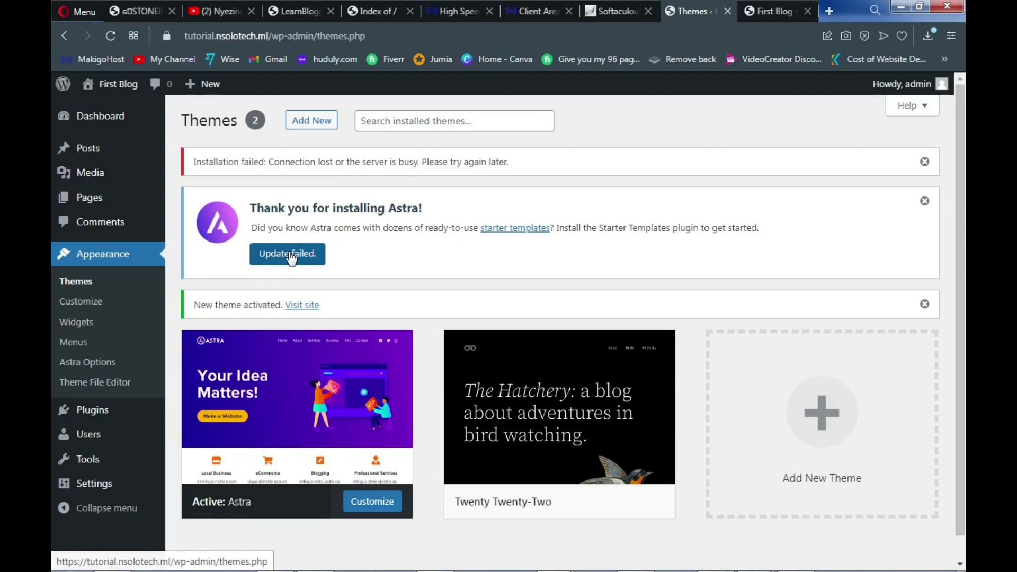
pyautogui.click(290, 255)
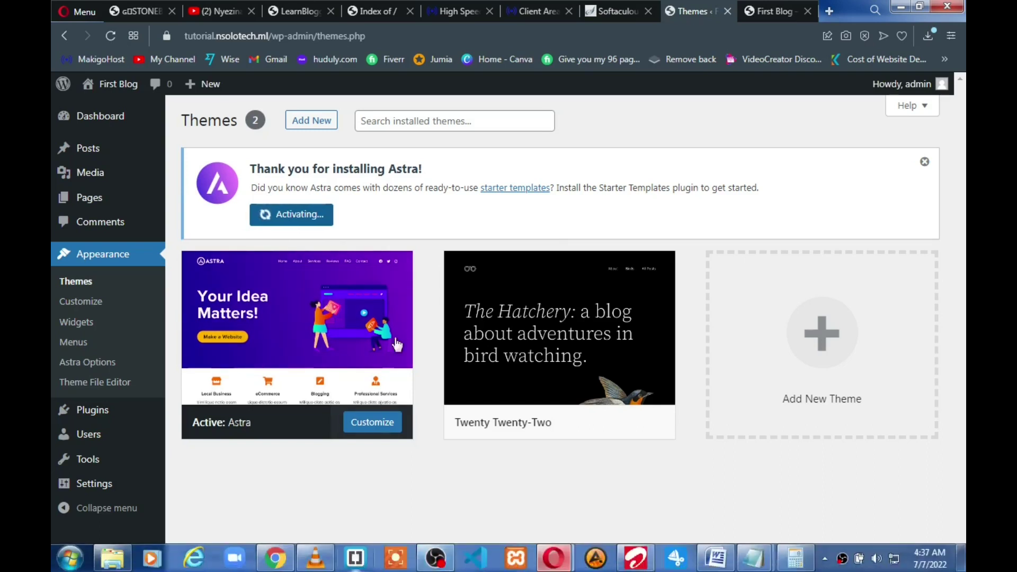
pyautogui.moveTo(370, 281)
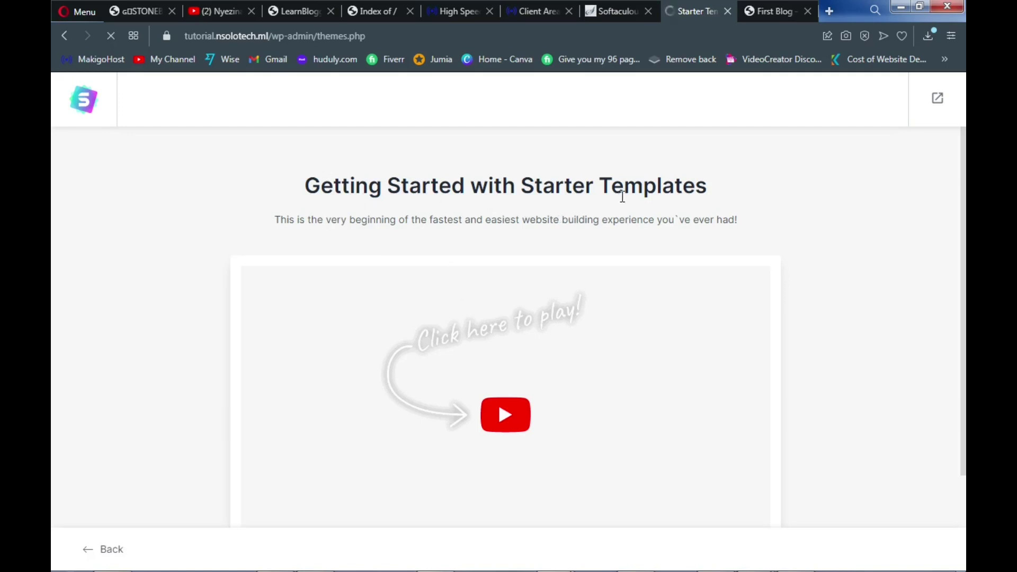
# Play the Starter Templates introduction video, then exit to the Dashboard
pyautogui.click(507, 432)
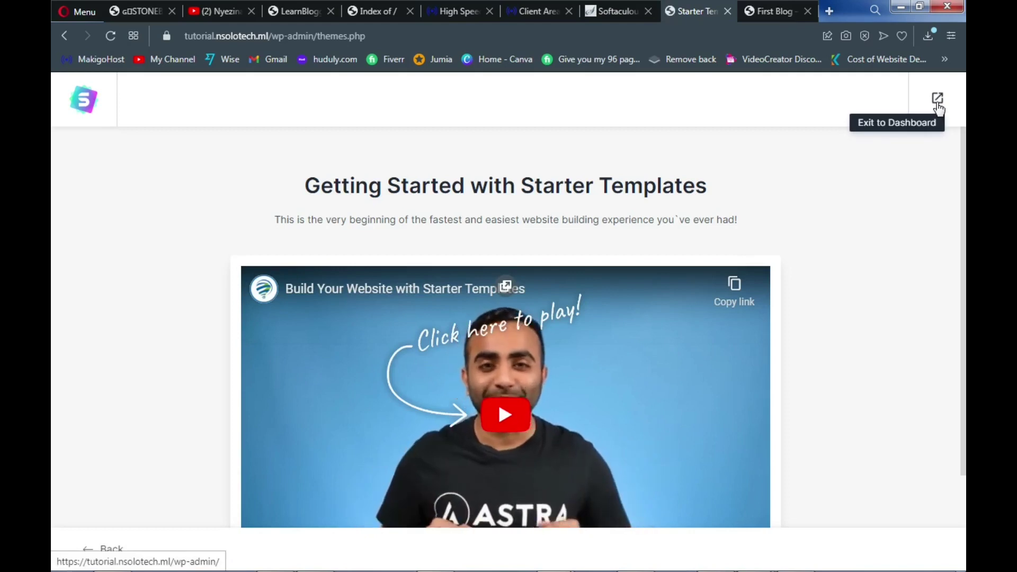
pyautogui.click(938, 101)
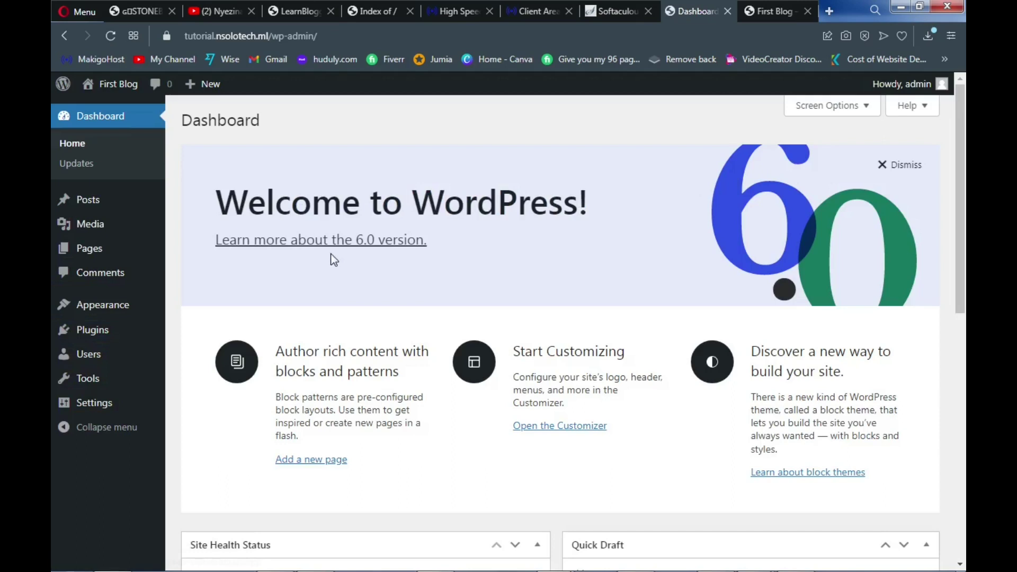
pyautogui.moveTo(98, 224)
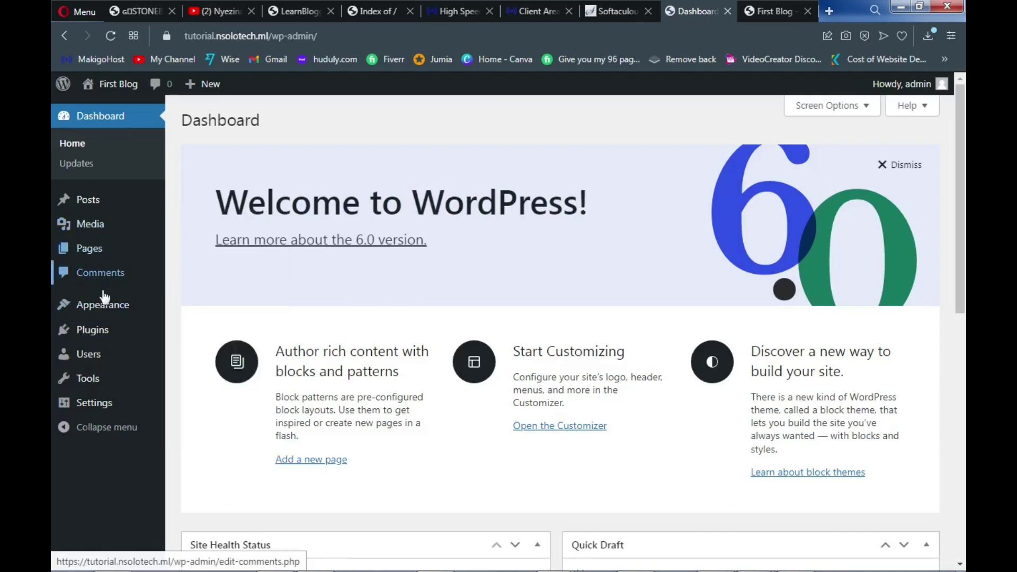
pyautogui.moveTo(100, 336)
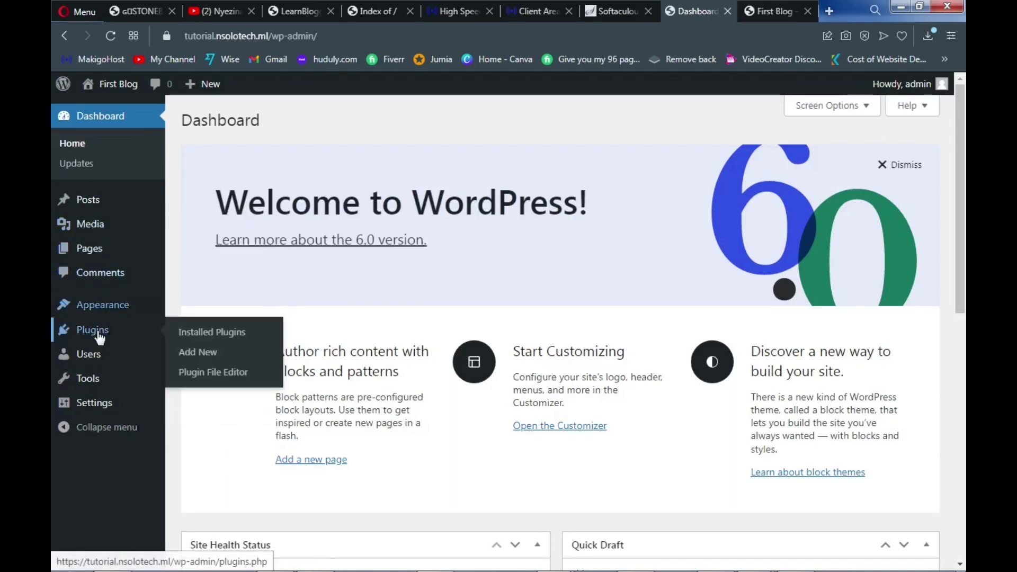
# Search the plugin directory for 'elementor' and install Elementor Website Builder
pyautogui.click(204, 358)
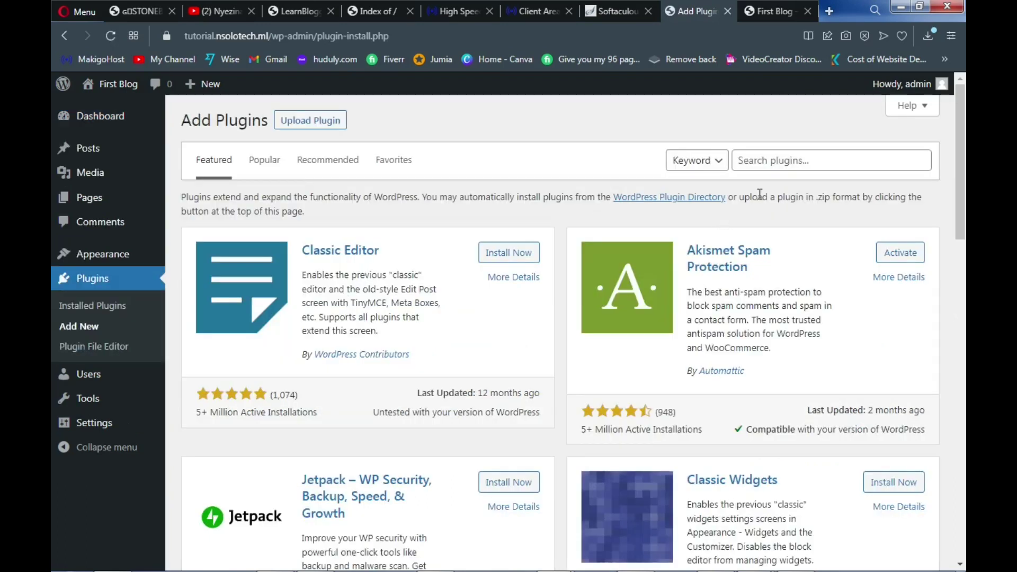
pyautogui.click(764, 160)
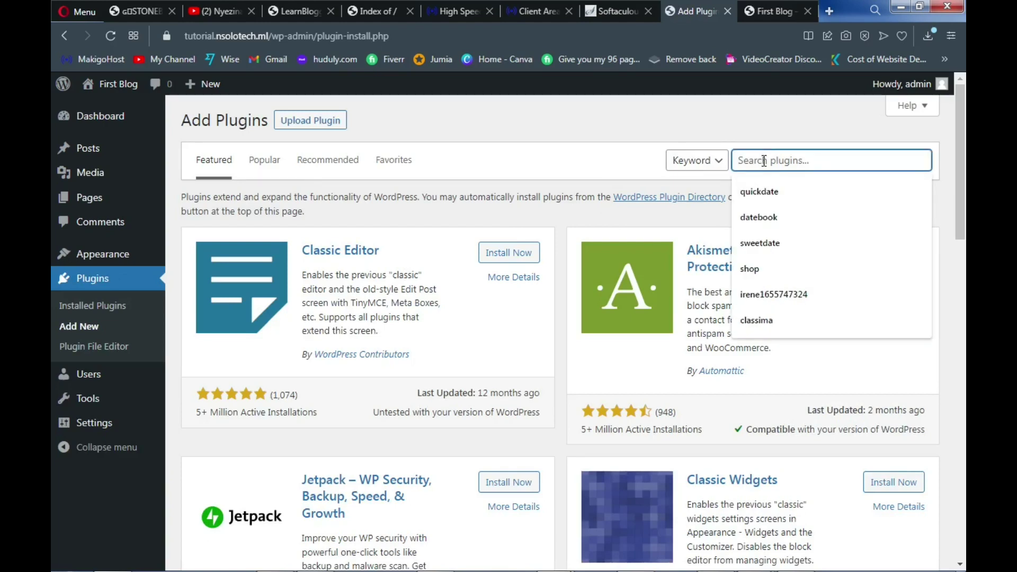
pyautogui.write('elementor')
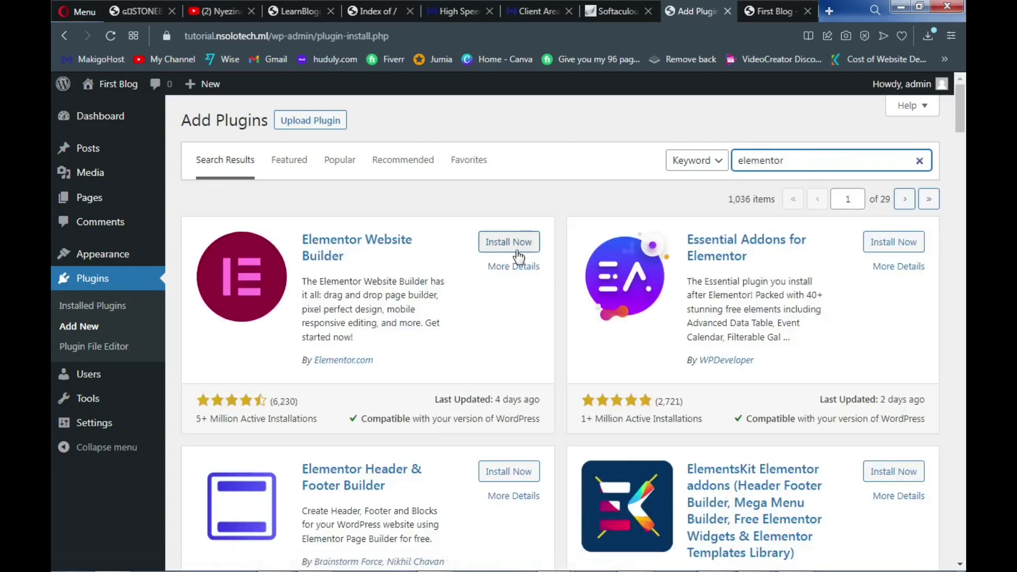
pyautogui.click(514, 248)
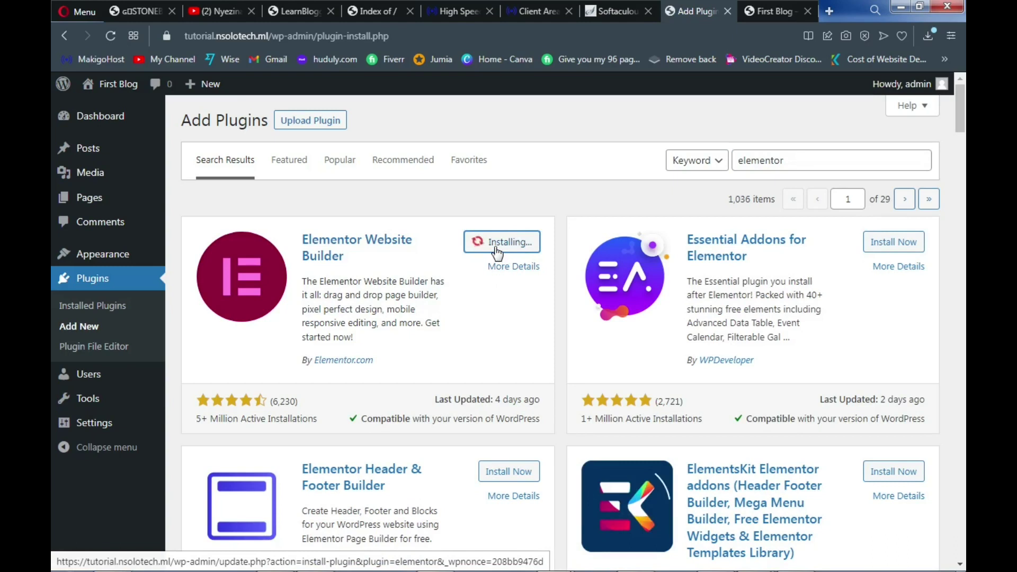
pyautogui.moveTo(493, 560)
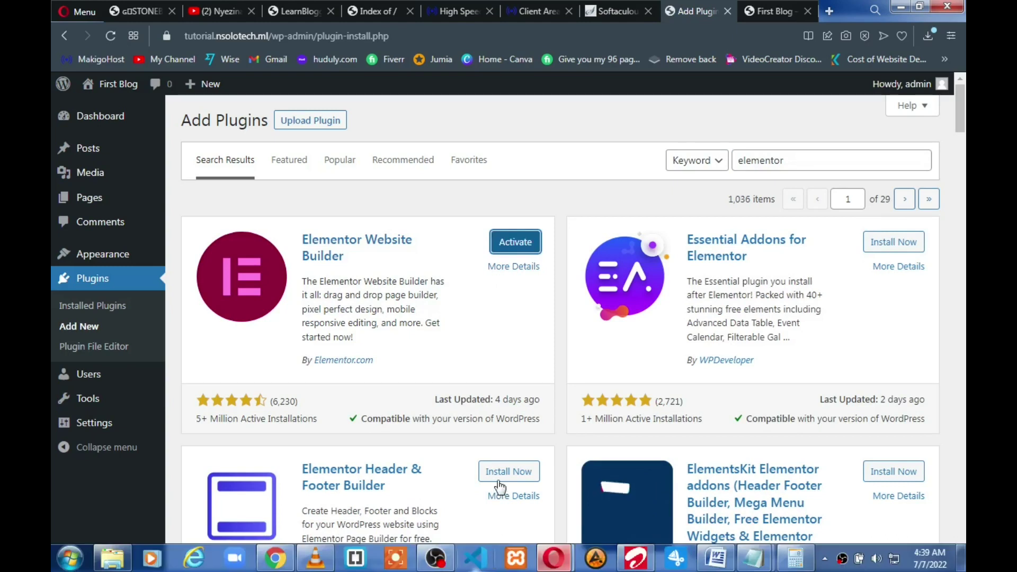
# Activate Elementor and dismiss its setup wizard
pyautogui.click(512, 248)
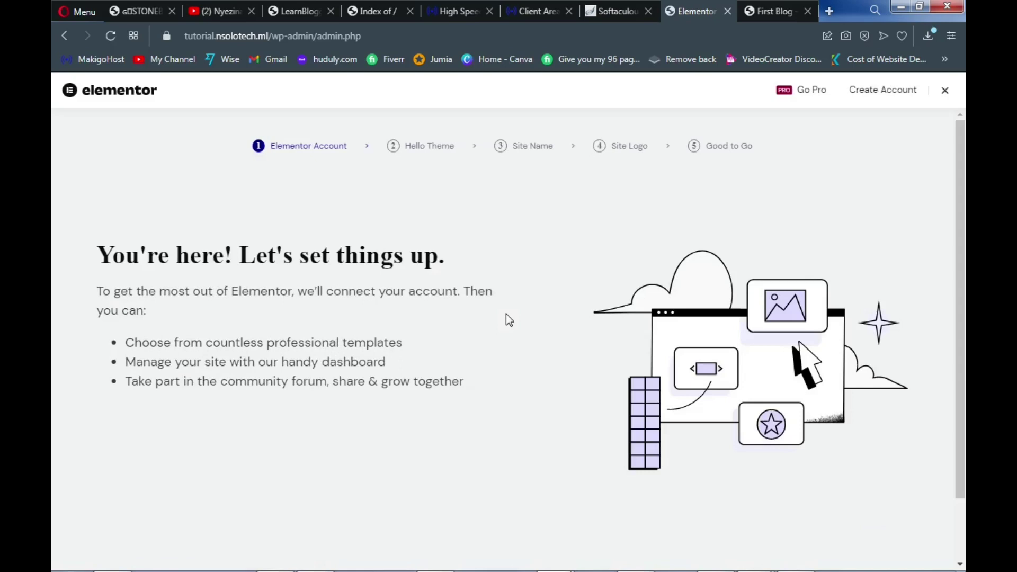
pyautogui.click(945, 94)
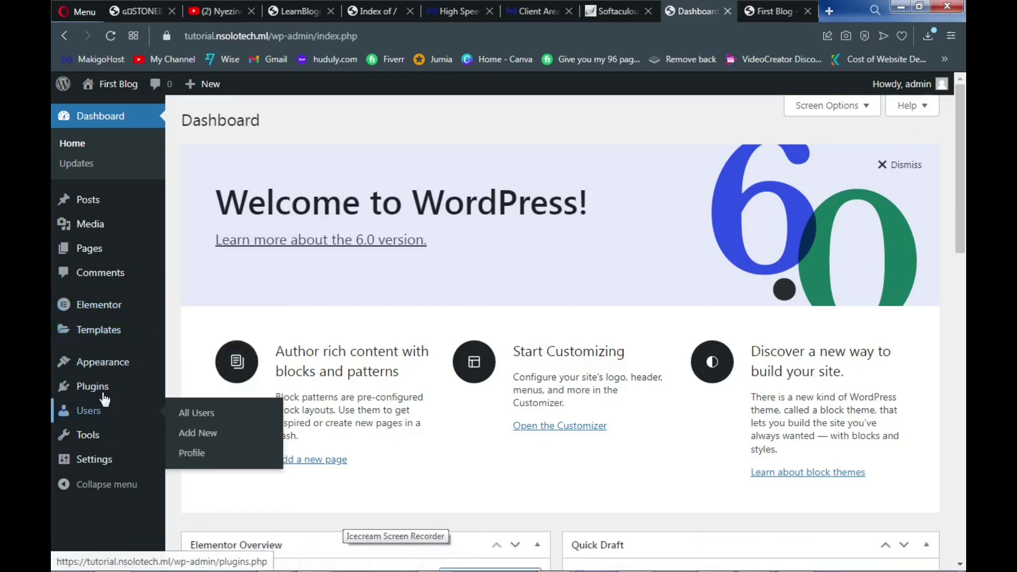
# Search the plugin directory for 'unlimited elements'
pyautogui.moveTo(93, 388)
pyautogui.click(205, 412)
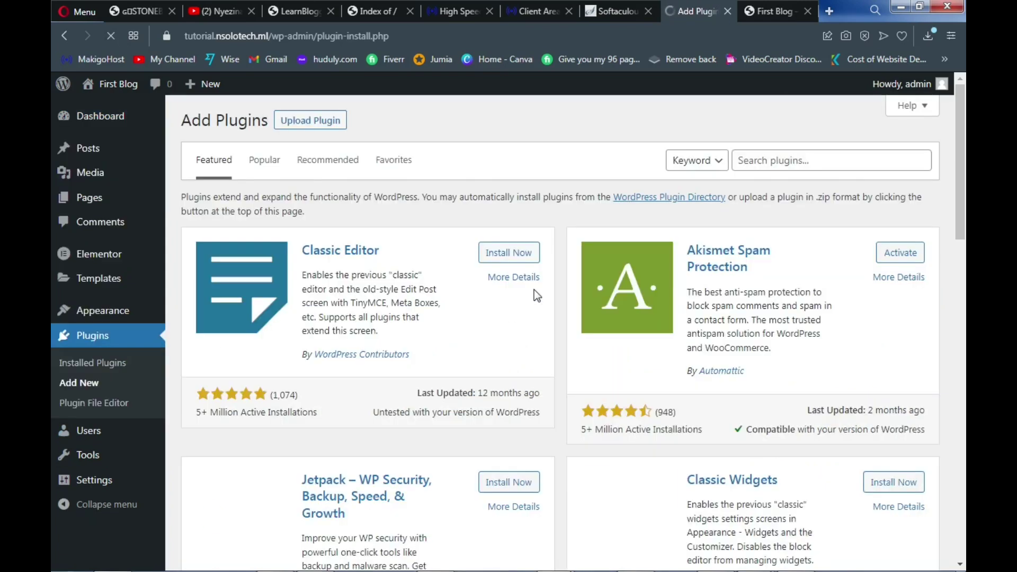
pyautogui.click(775, 161)
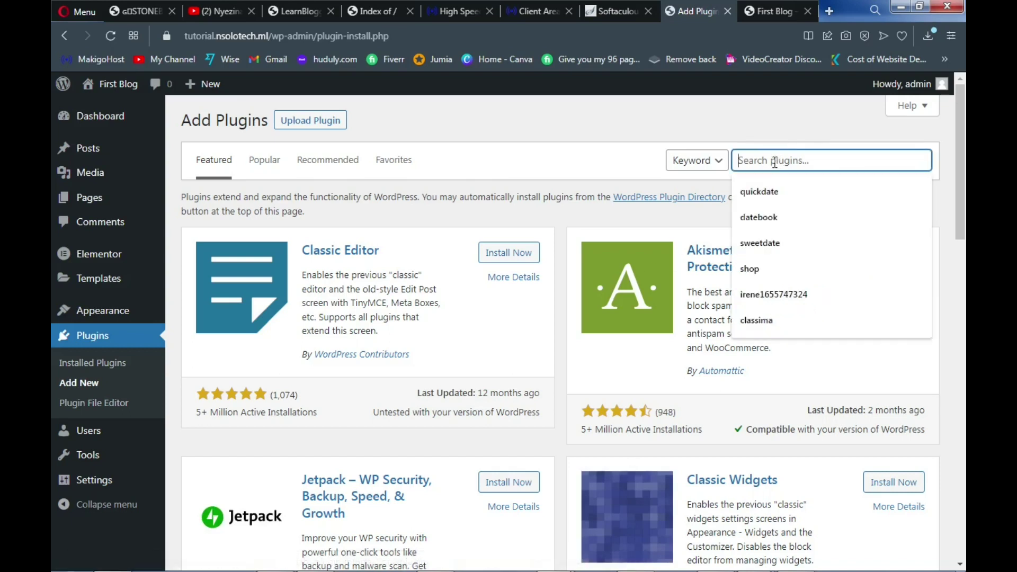
pyautogui.write('unlimited')
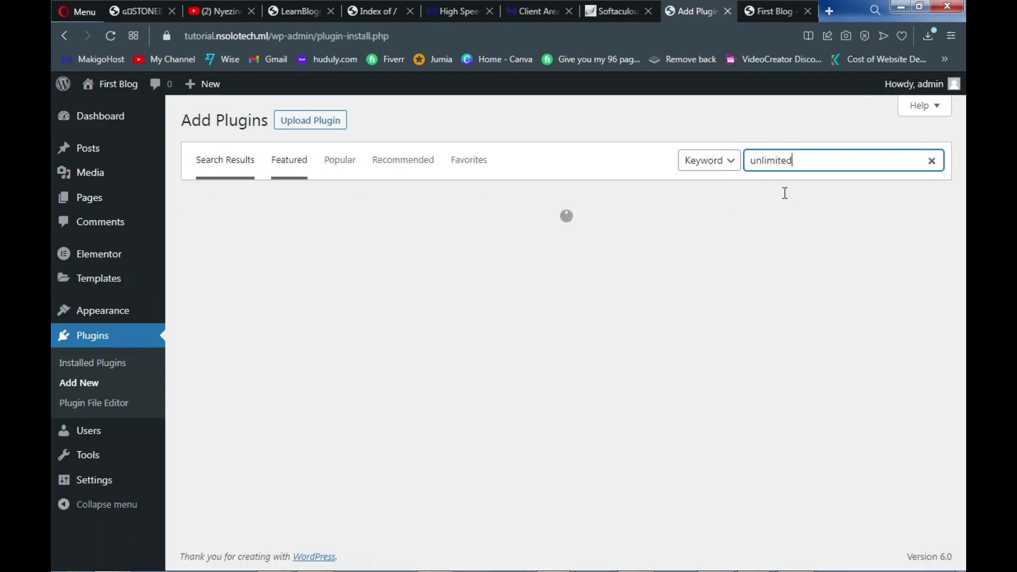
pyautogui.click(784, 193)
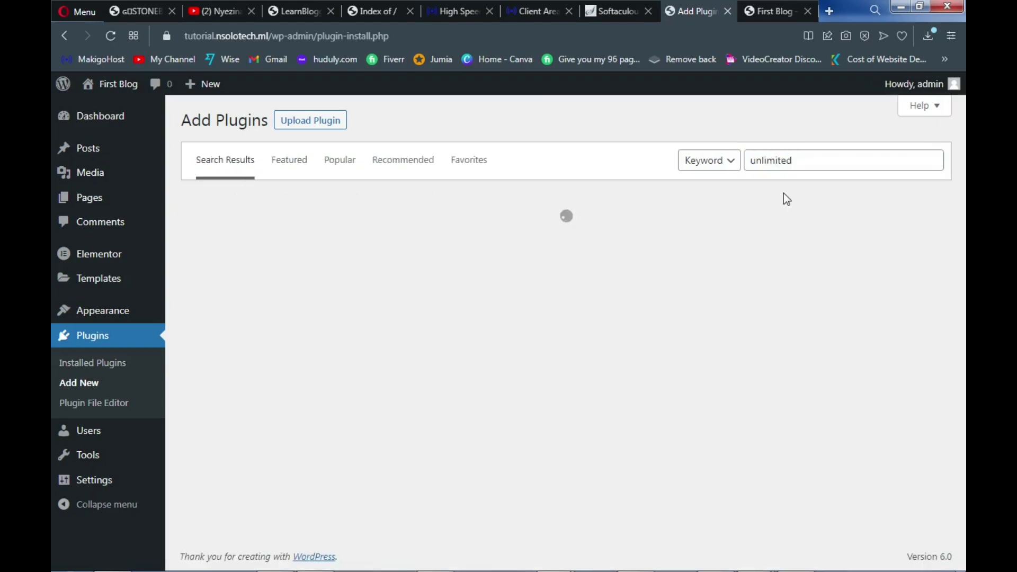
pyautogui.click(805, 159)
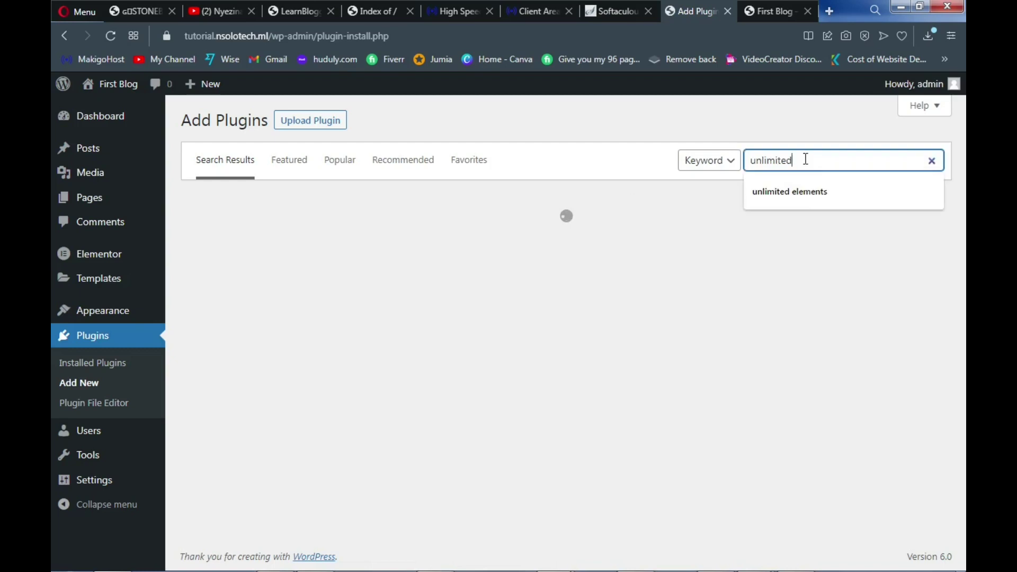
pyautogui.click(792, 193)
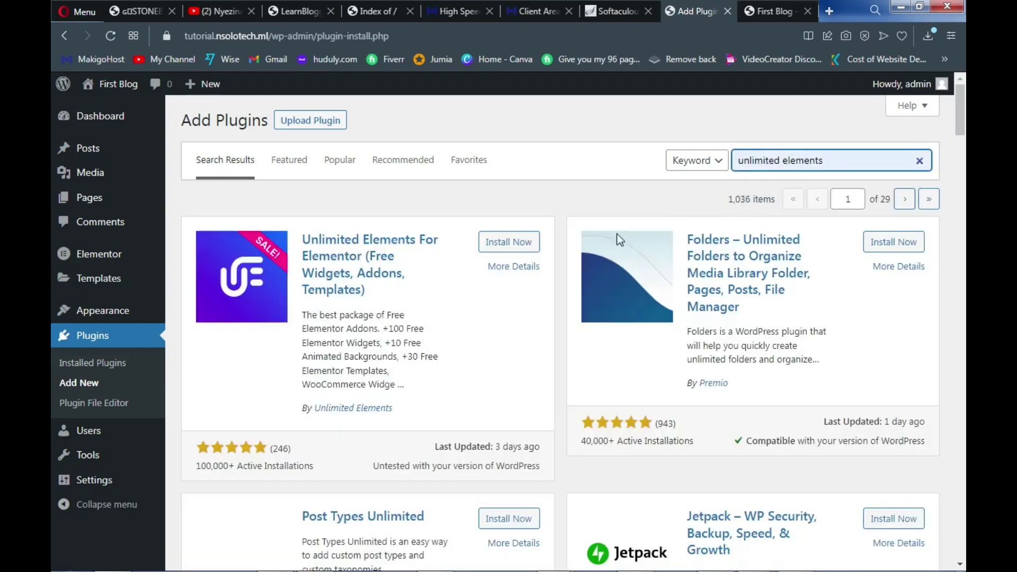
pyautogui.press('Return')
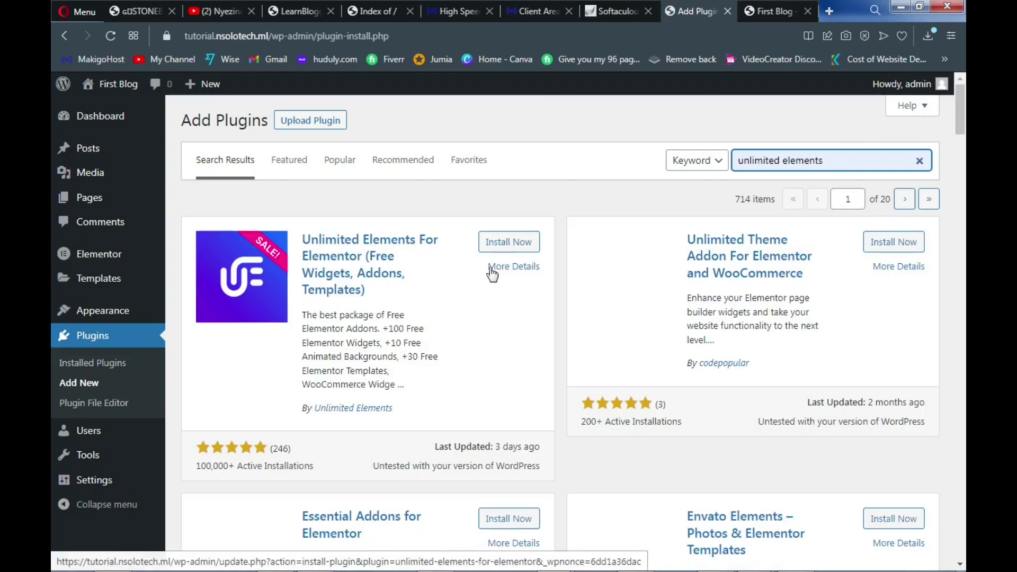
# Install and activate Unlimited Elements For Elementor
pyautogui.click(507, 245)
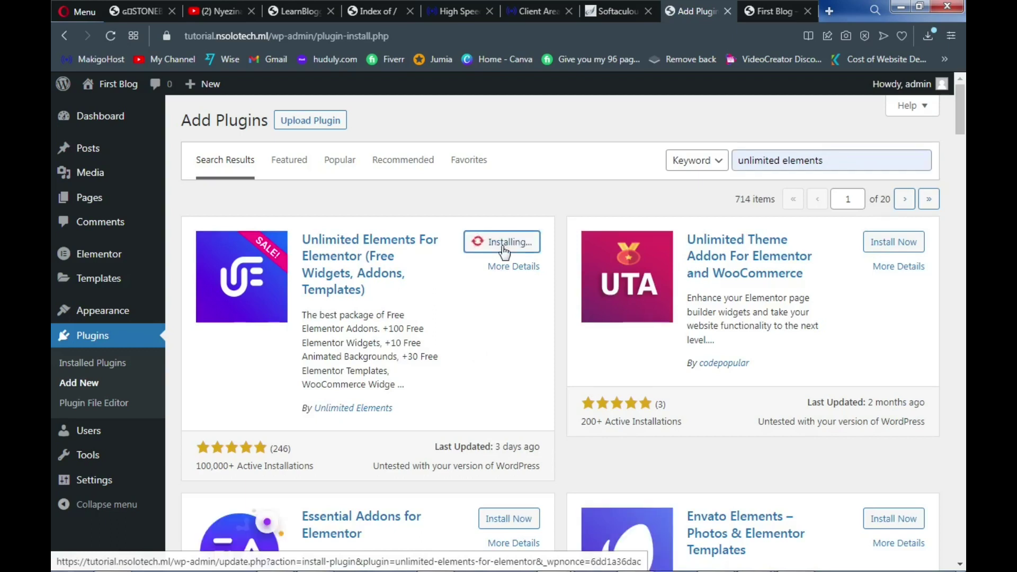
pyautogui.moveTo(383, 558)
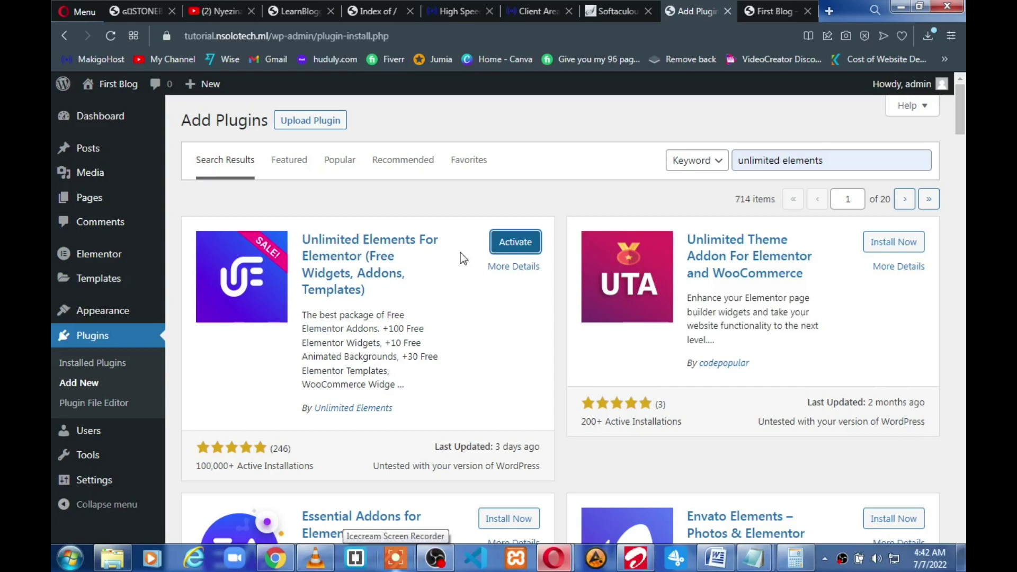
pyautogui.click(515, 242)
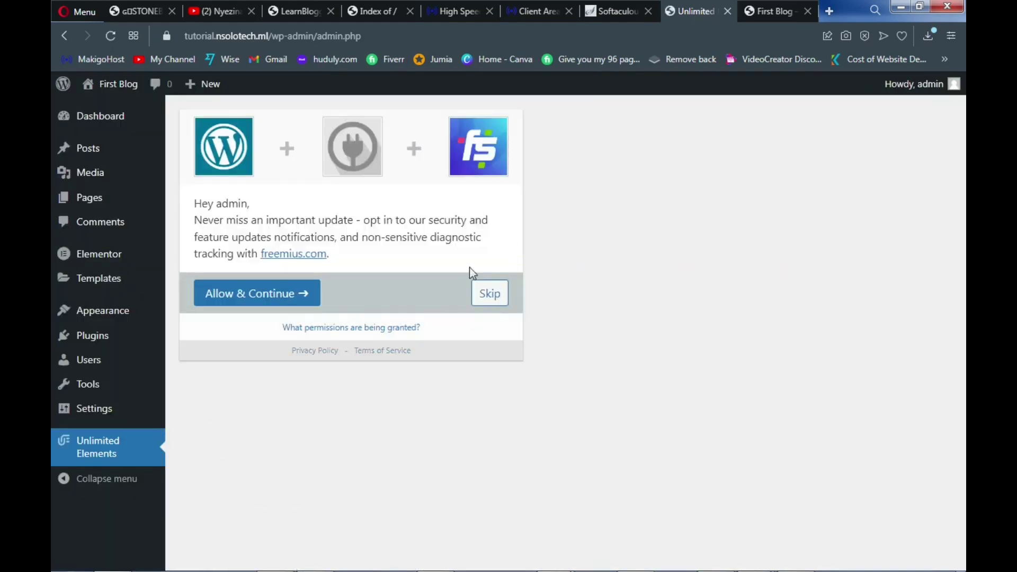
# Skip the Unlimited Elements opt-in and open the All Pages list
pyautogui.click(490, 305)
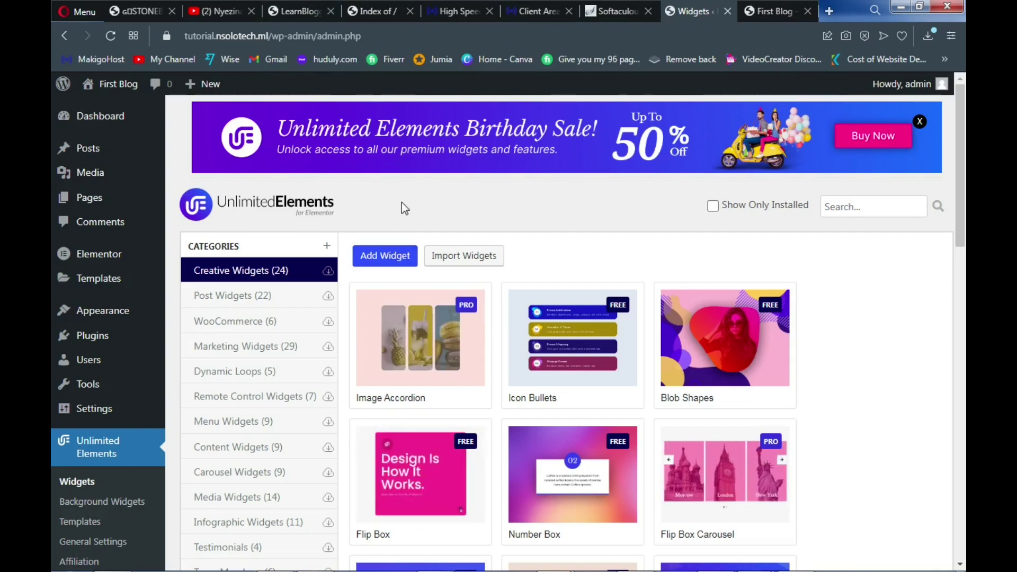
pyautogui.moveTo(108, 204)
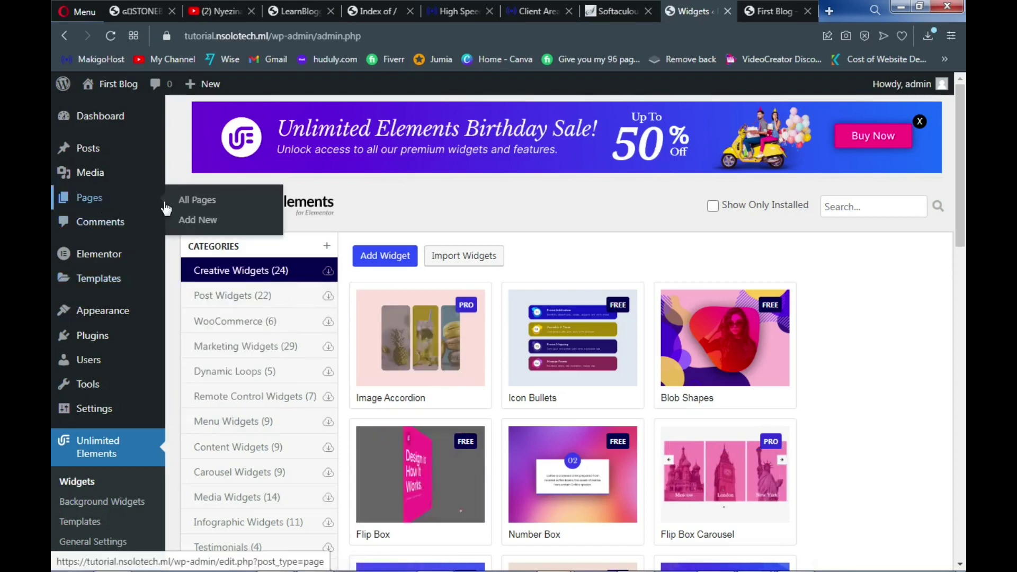
pyautogui.click(207, 208)
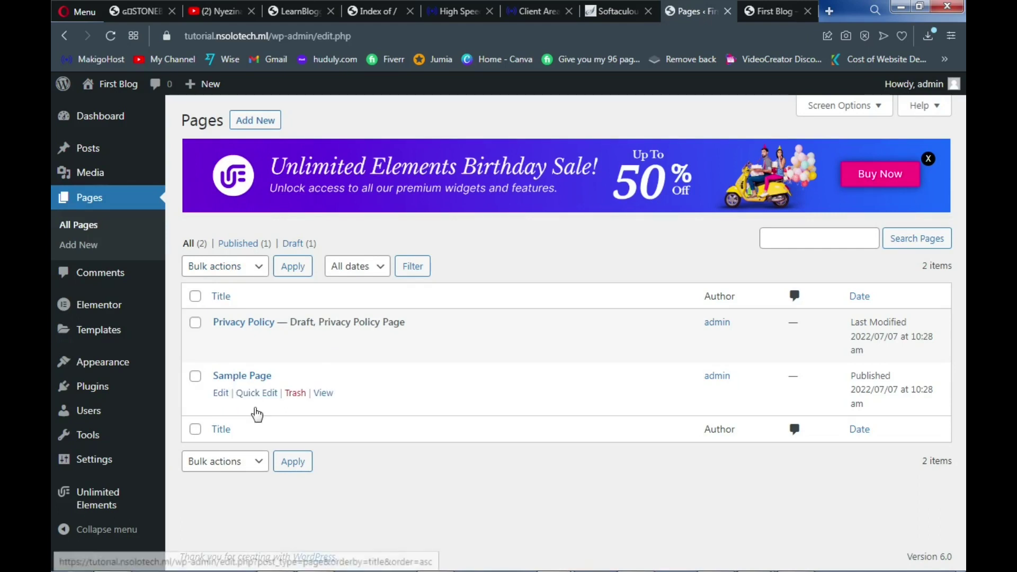
# Bulk-trash Privacy Policy and Sample Page, then switch to the reference Bitcoin site
pyautogui.click(195, 376)
pyautogui.click(229, 273)
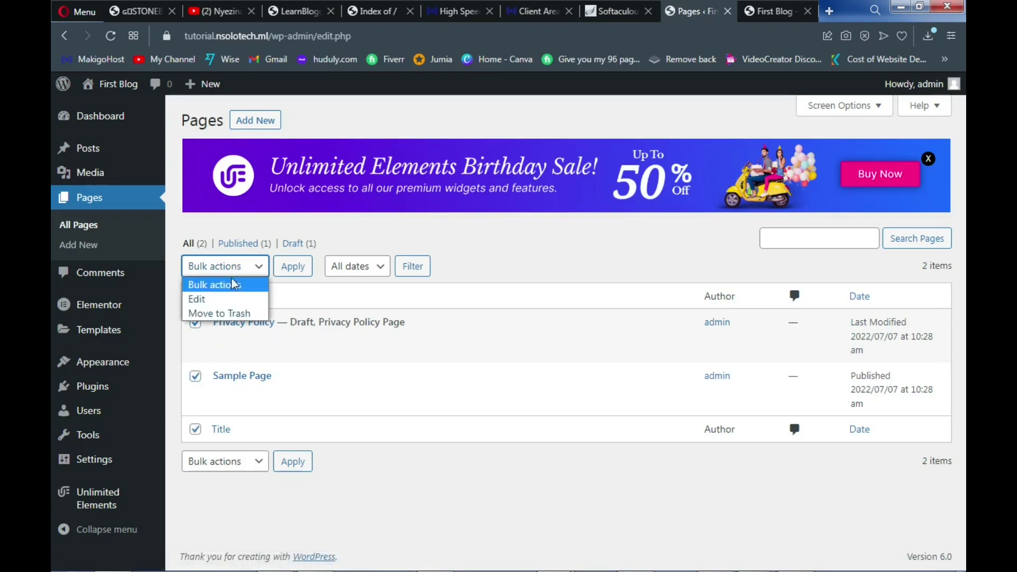
pyautogui.click(234, 311)
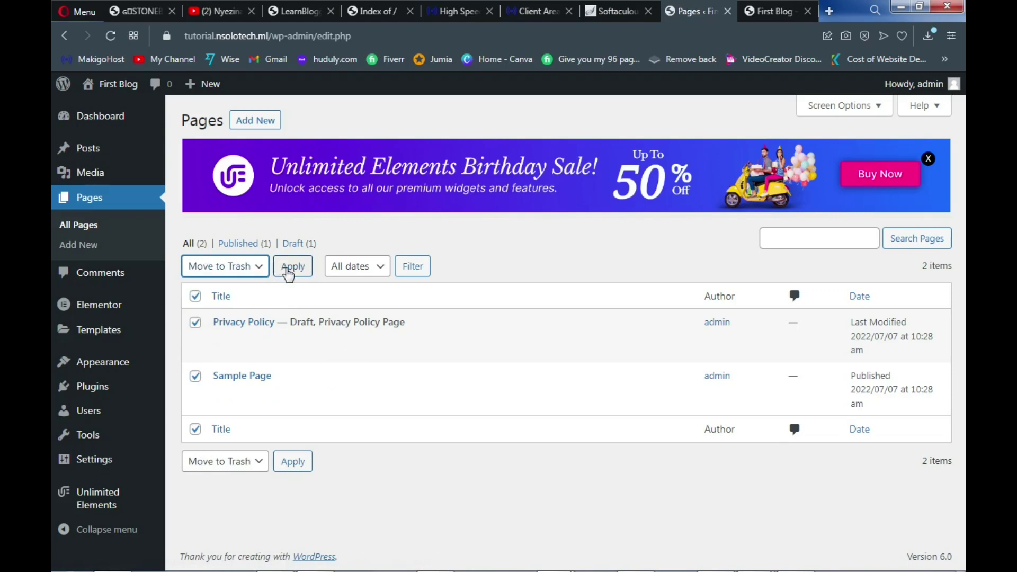
pyautogui.click(241, 270)
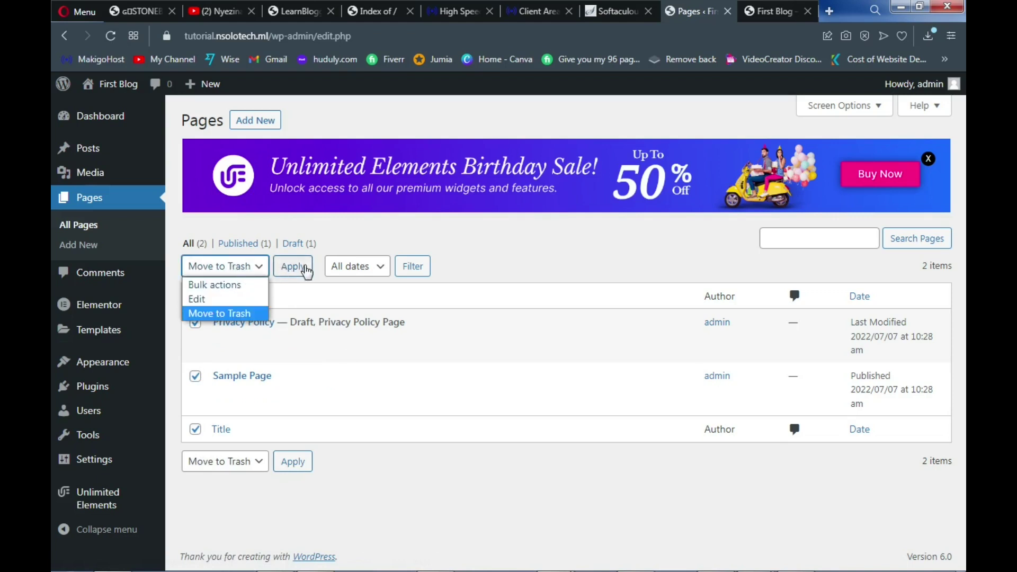
pyautogui.click(295, 271)
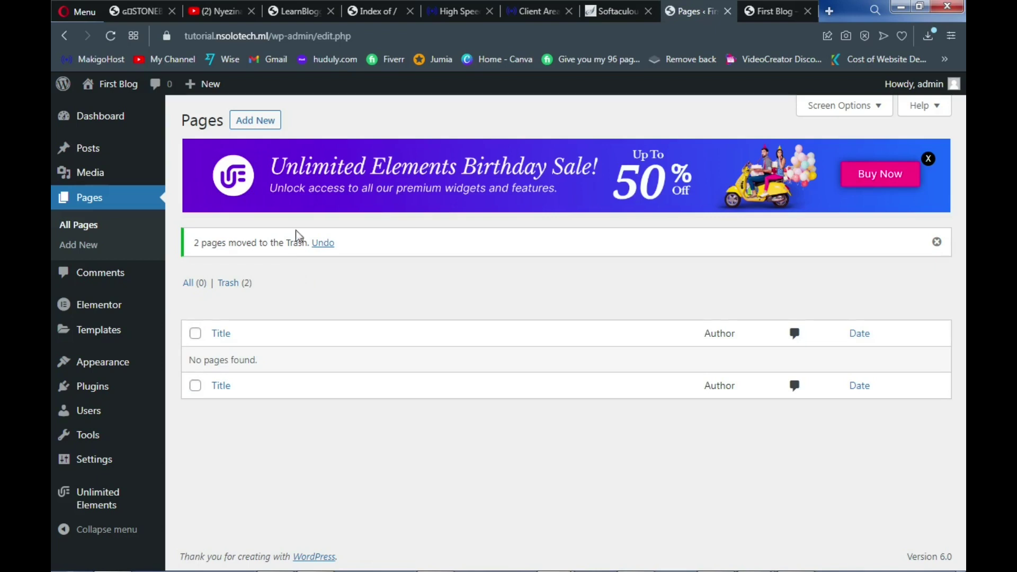
pyautogui.click(295, 12)
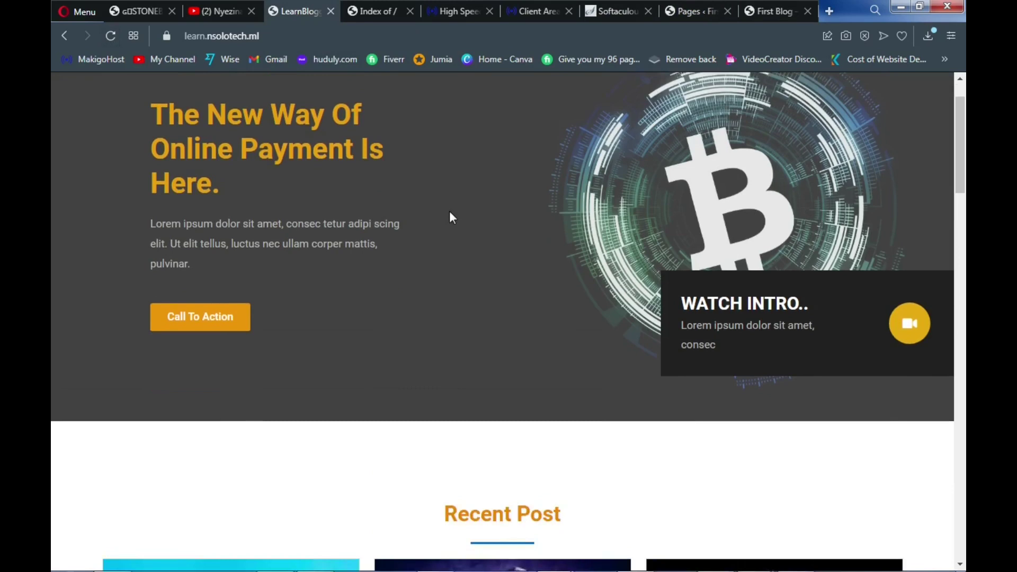
# Scroll to the top of learn.nsolotech.ml to study its logo and Home, Blog, About Us, Contact Us menu
pyautogui.scroll(1, 456, 207)
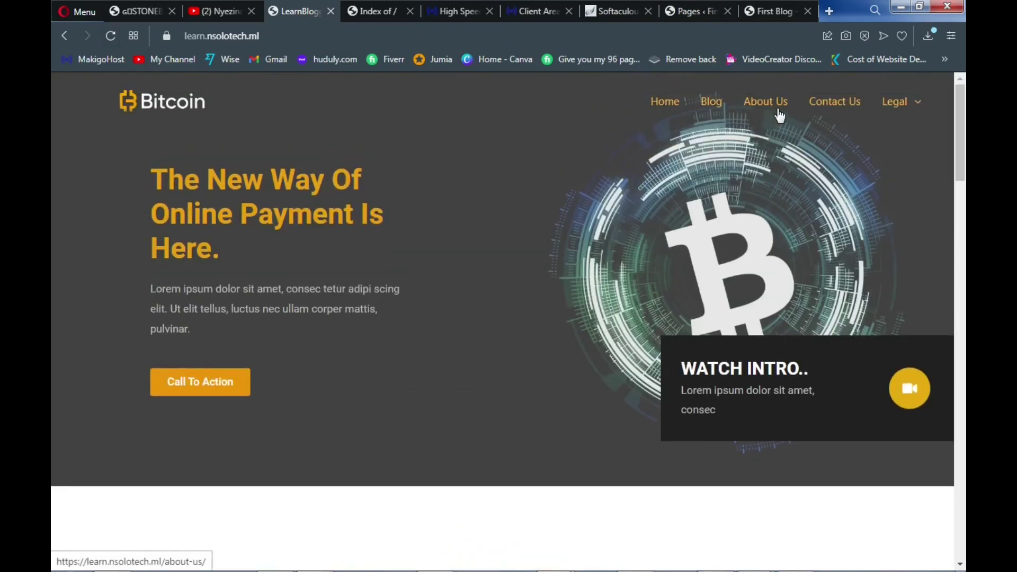
pyautogui.moveTo(885, 113)
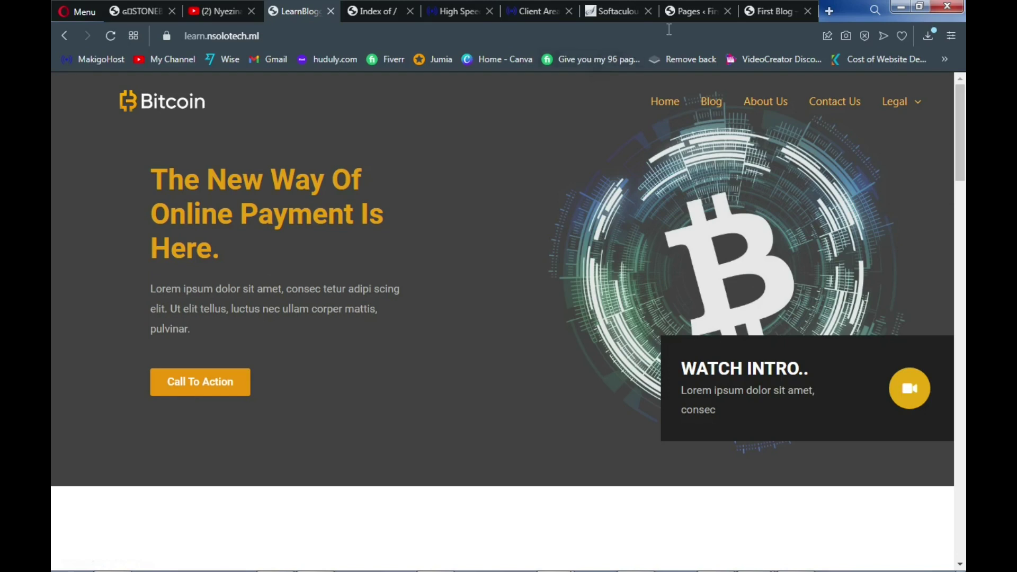
# Create a new page titled 'Home' and publish it
pyautogui.click(692, 11)
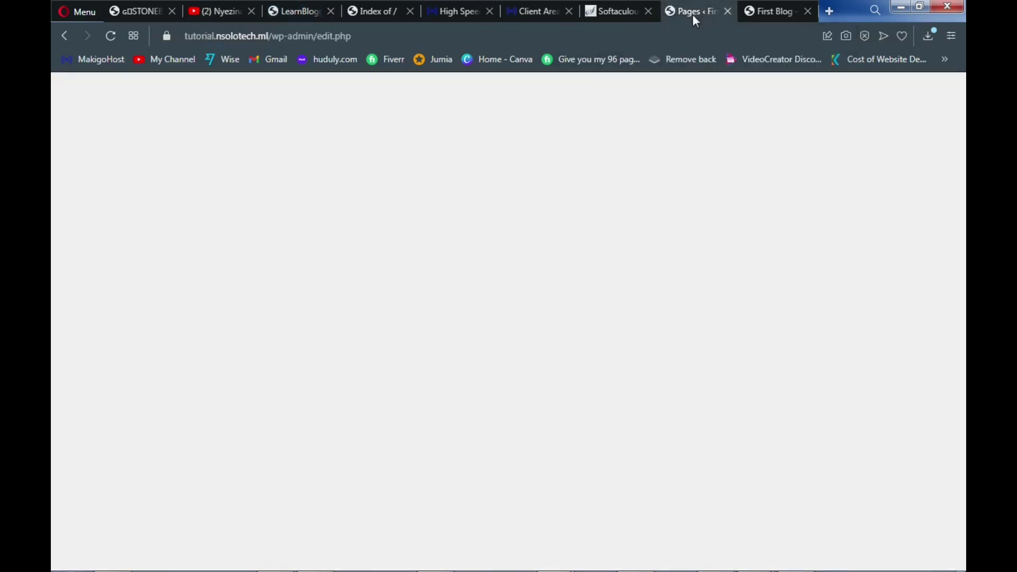
pyautogui.click(271, 124)
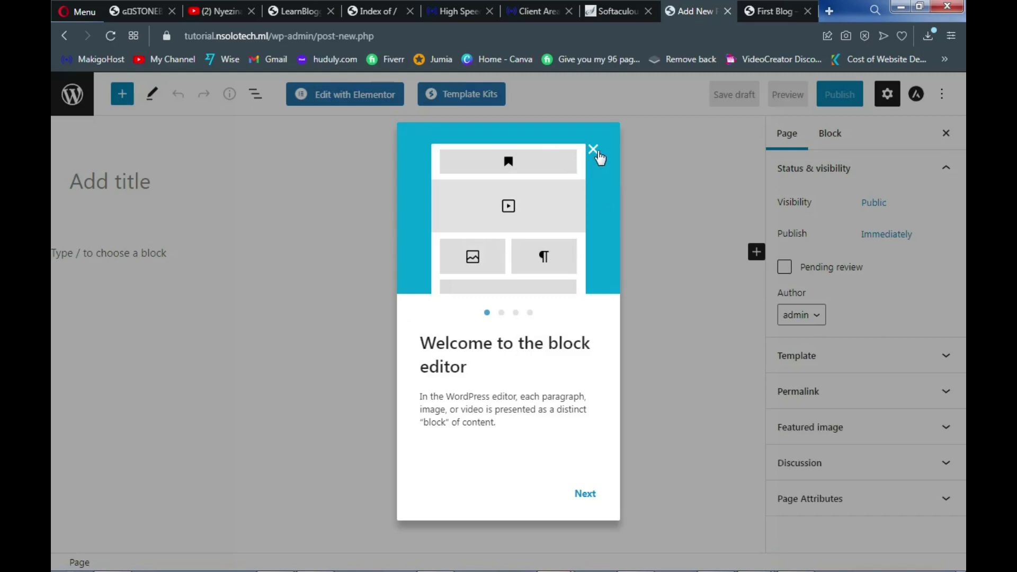
pyautogui.click(594, 151)
pyautogui.click(53, 178)
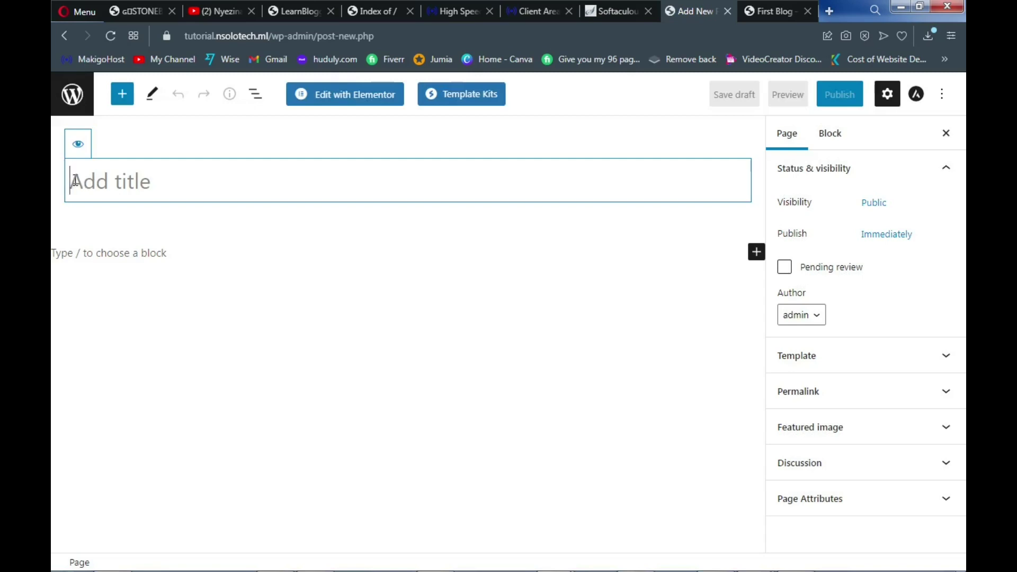
pyautogui.write('Home')
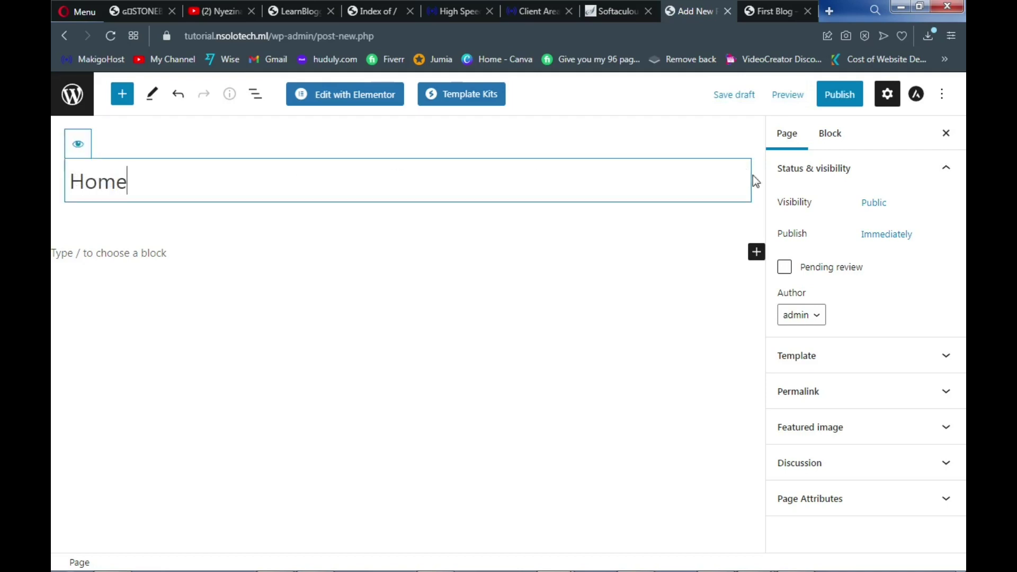
pyautogui.click(842, 102)
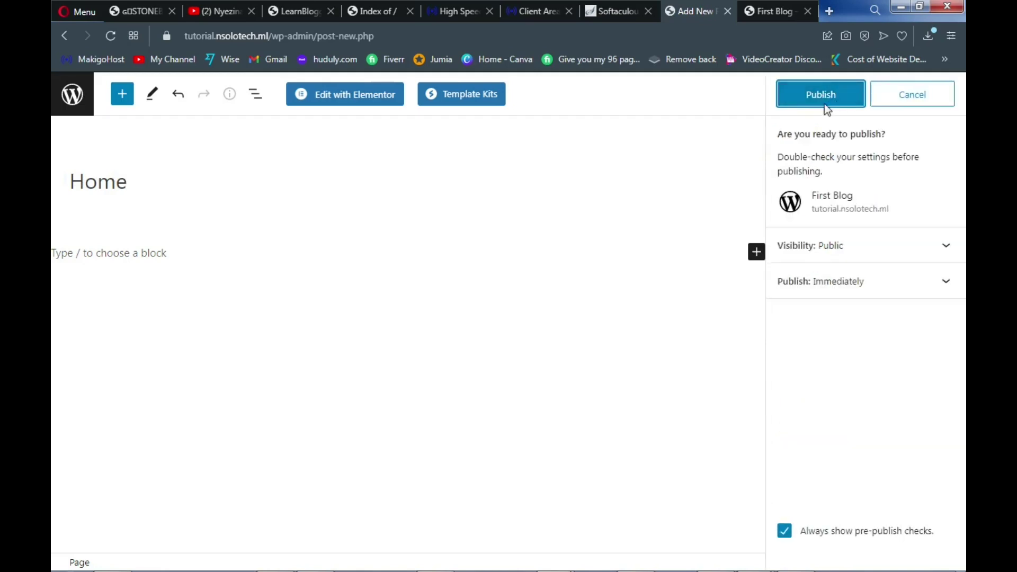
pyautogui.click(822, 100)
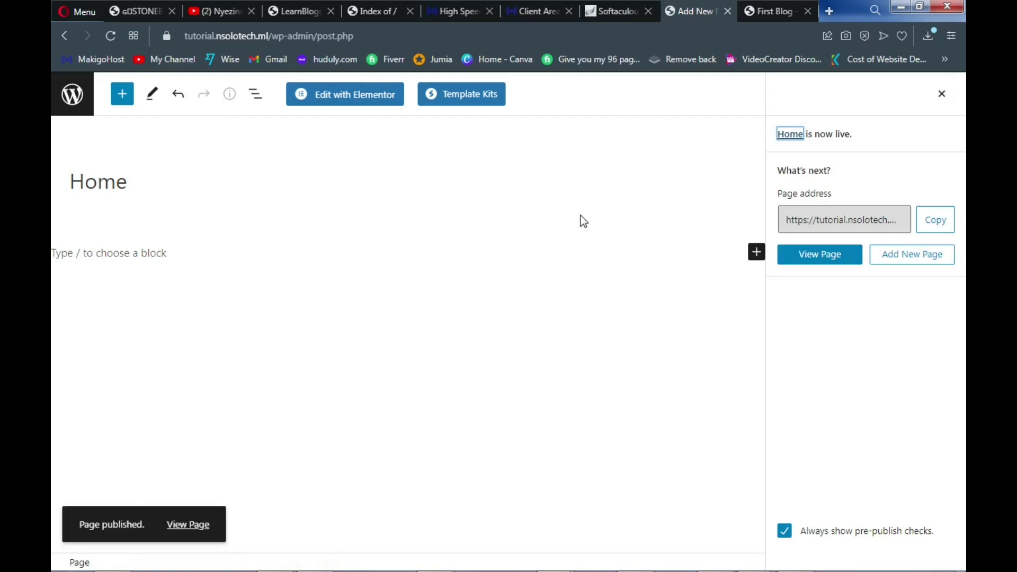
# Go back to the Pages list, which now shows Home
pyautogui.rightClick(693, 11)
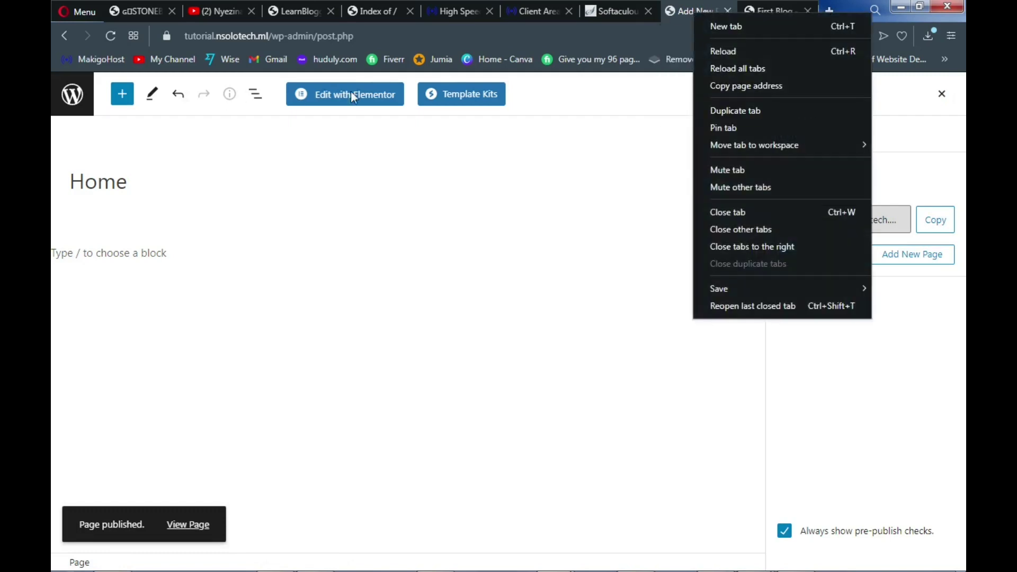
pyautogui.click(71, 33)
pyautogui.click(68, 35)
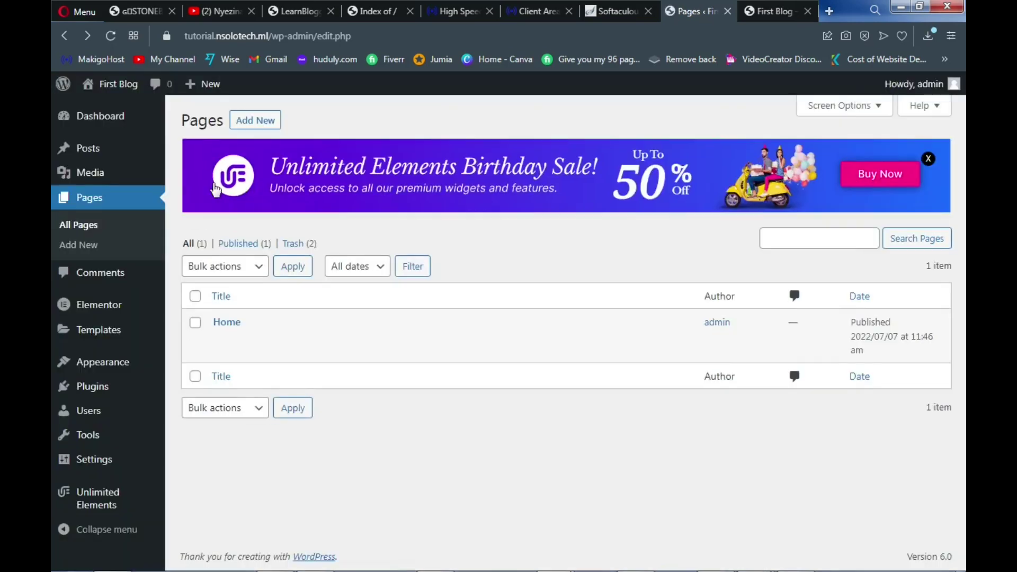
# Create and publish a page titled 'Blog', then start a new blank page
pyautogui.moveTo(231, 335)
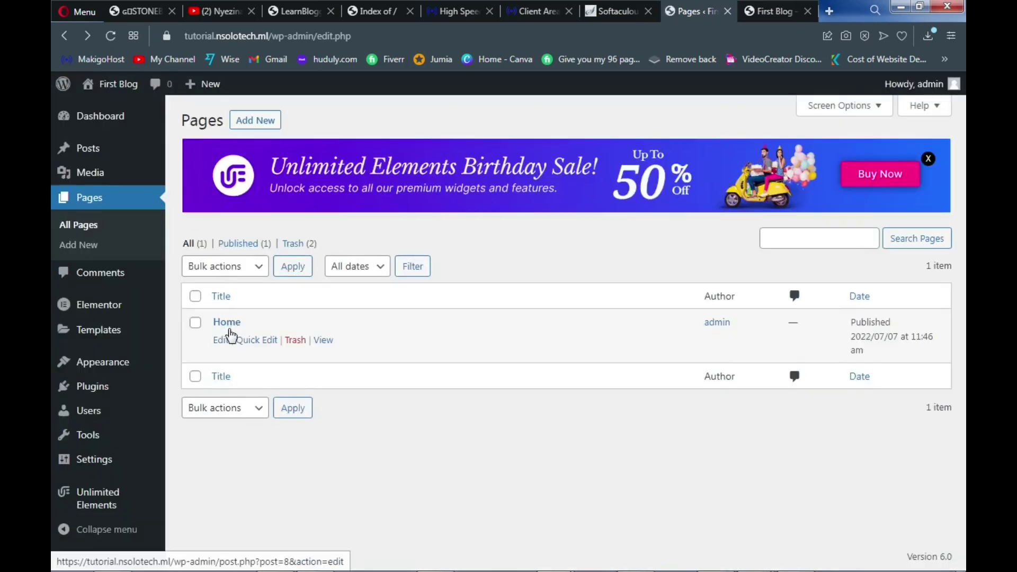
pyautogui.click(266, 125)
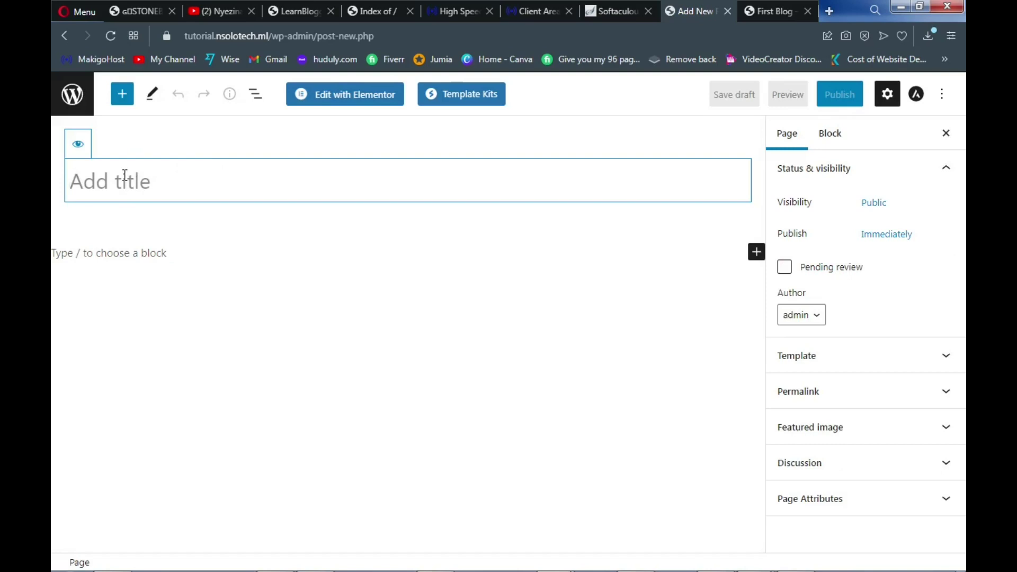
pyautogui.write('Blog')
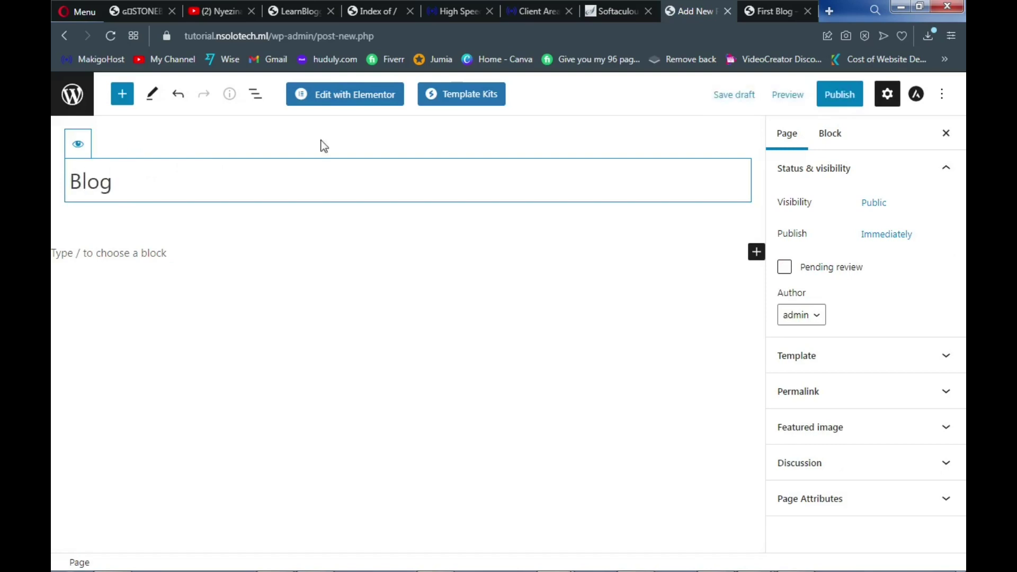
pyautogui.click(831, 98)
pyautogui.click(820, 102)
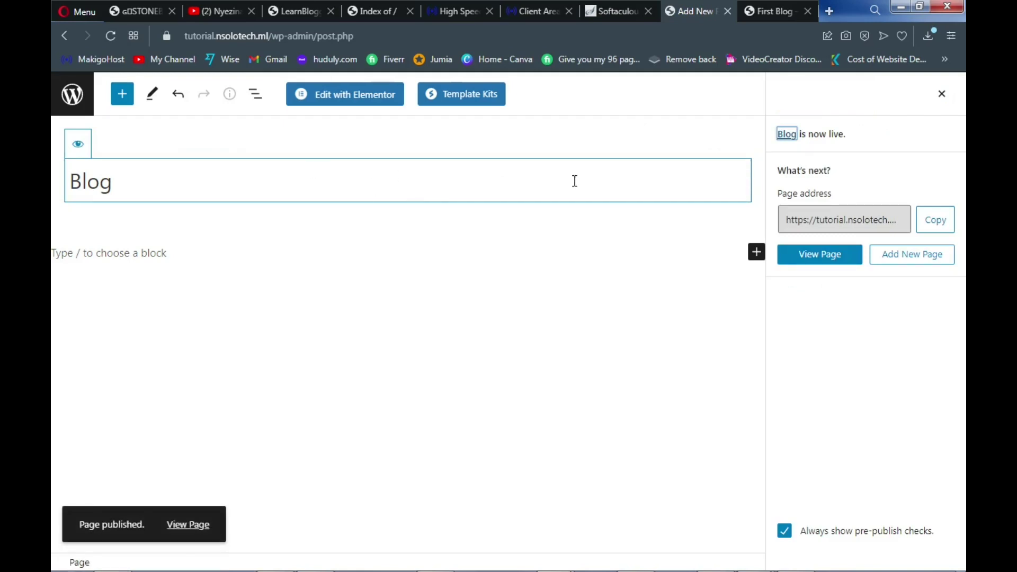
pyautogui.click(910, 263)
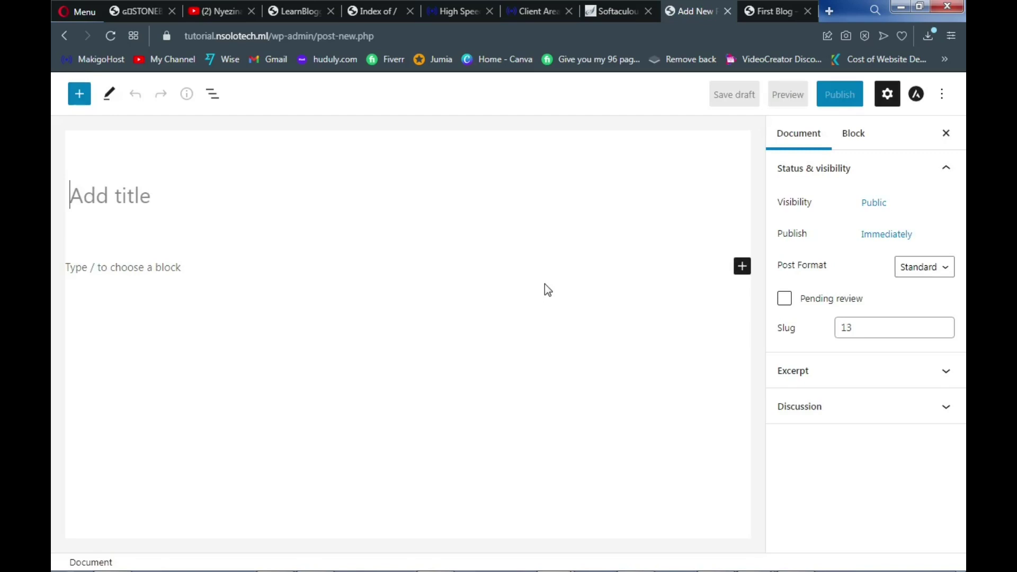
# Title the blank page 'About Us' and publish it
pyautogui.click(295, 8)
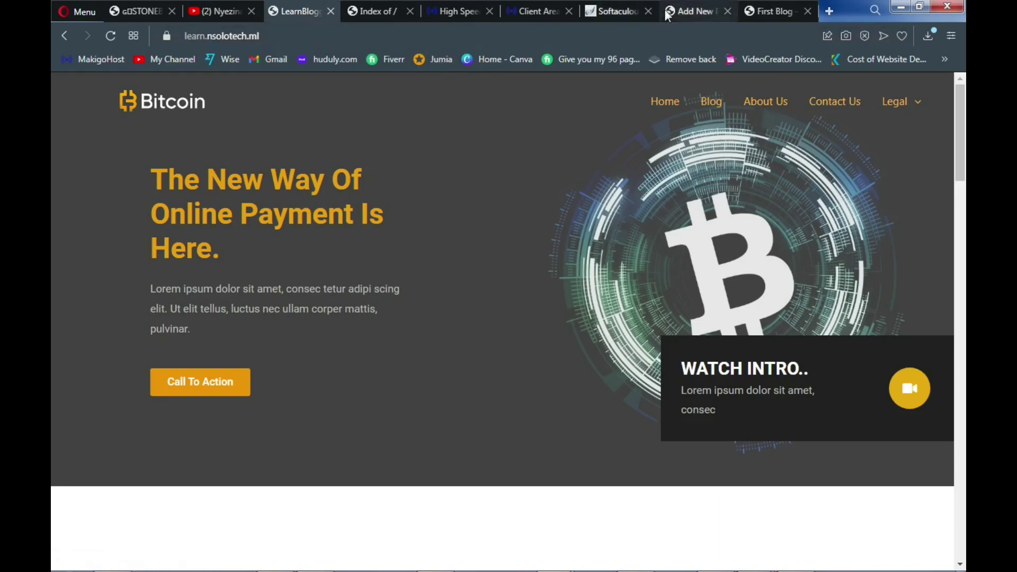
pyautogui.click(694, 10)
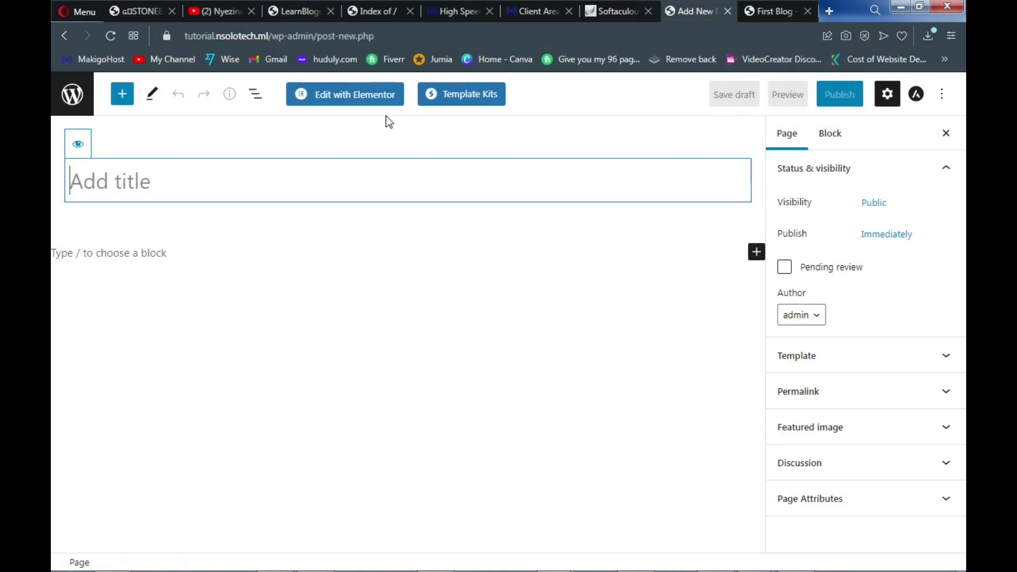
pyautogui.write('About')
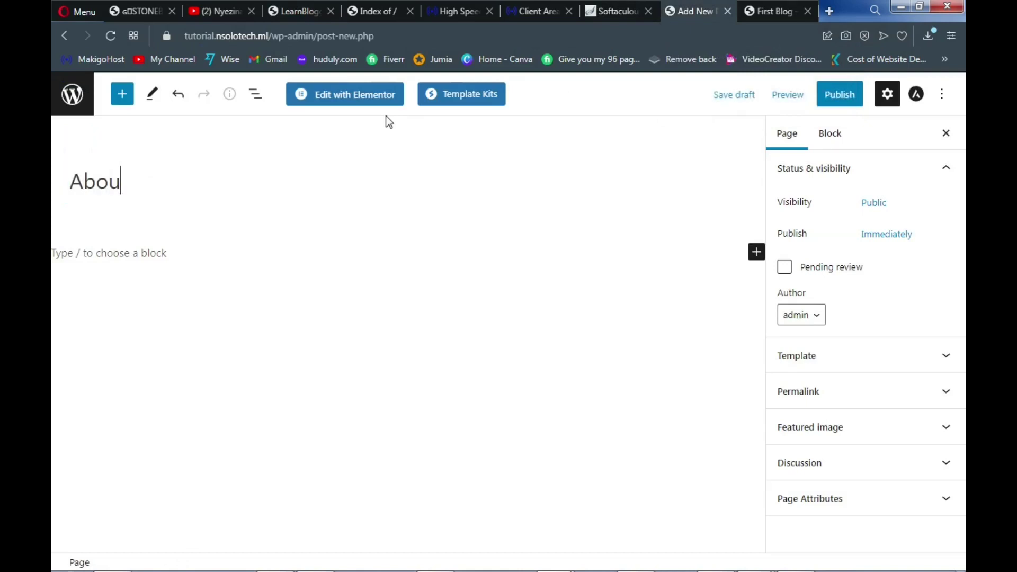
pyautogui.write('Us')
pyautogui.click(830, 103)
pyautogui.click(822, 100)
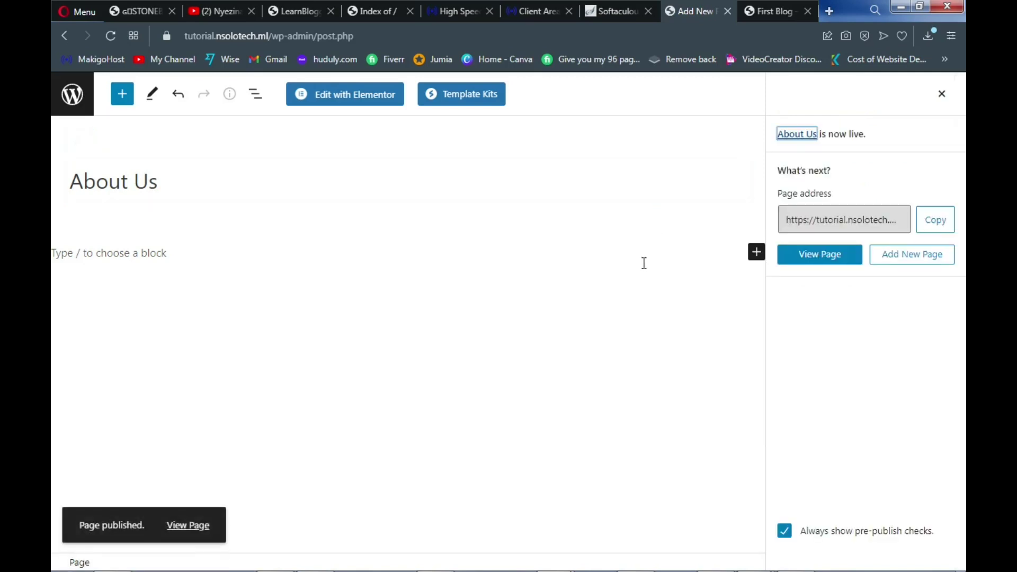
# Publish a new 'Contact Us' page, then switch to the Bitcoin reference site
pyautogui.click(912, 262)
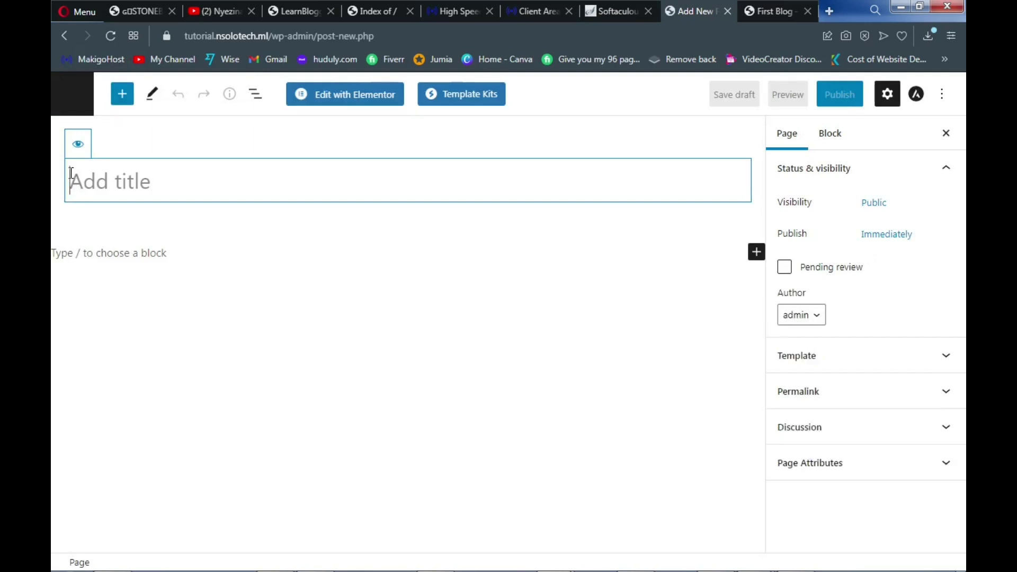
pyautogui.write('Co')
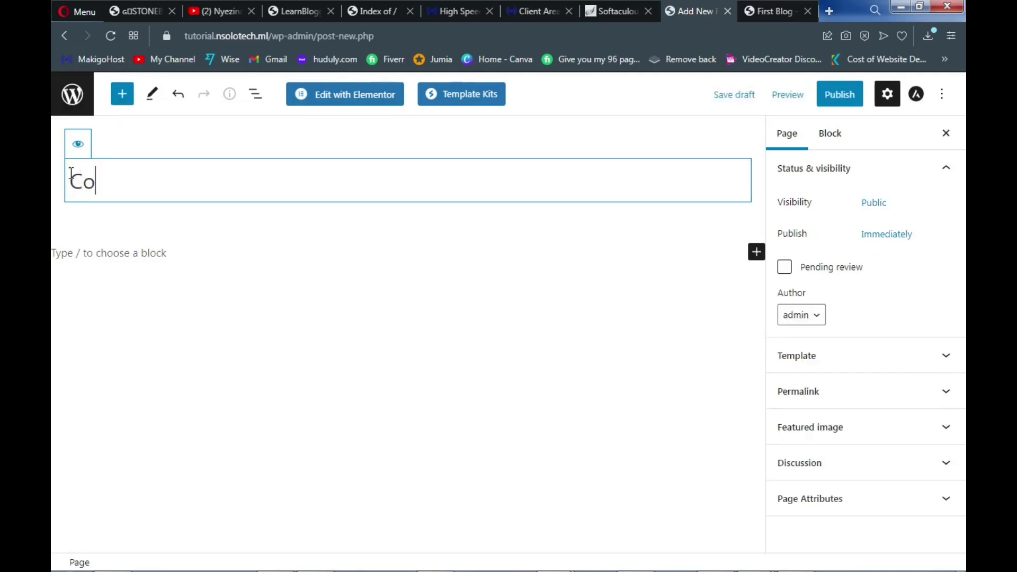
pyautogui.write('ntact Us')
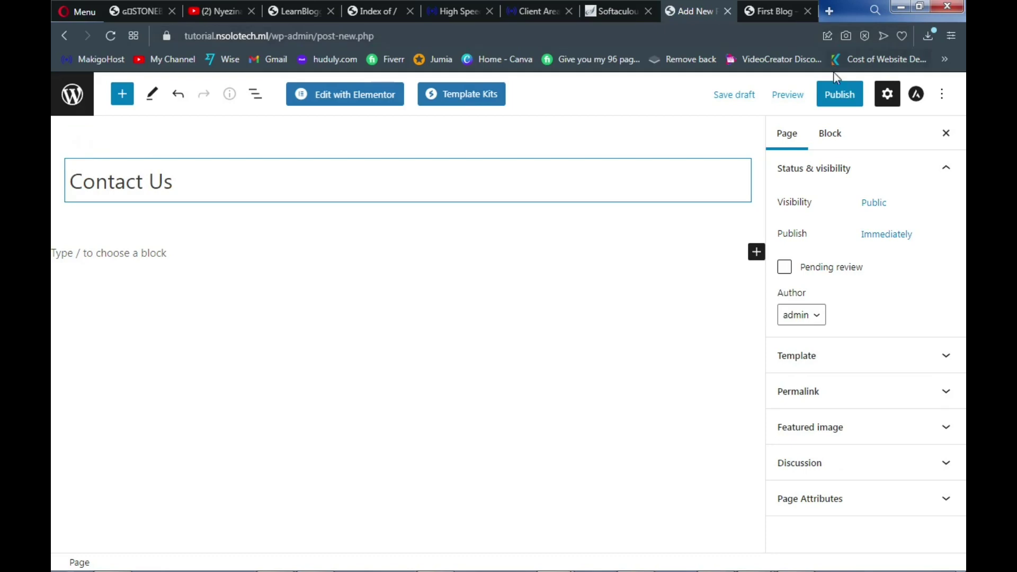
pyautogui.click(838, 102)
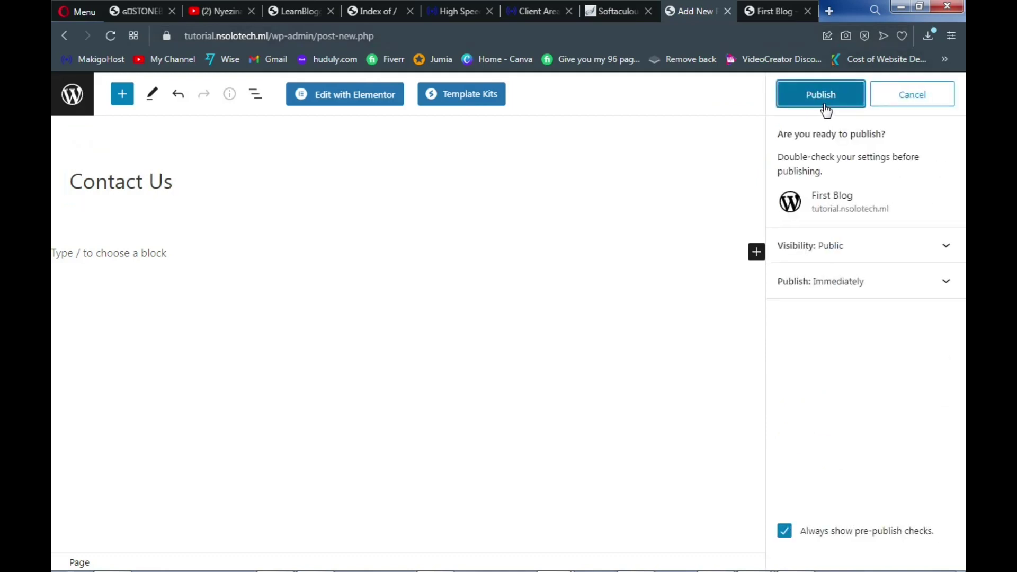
pyautogui.click(825, 102)
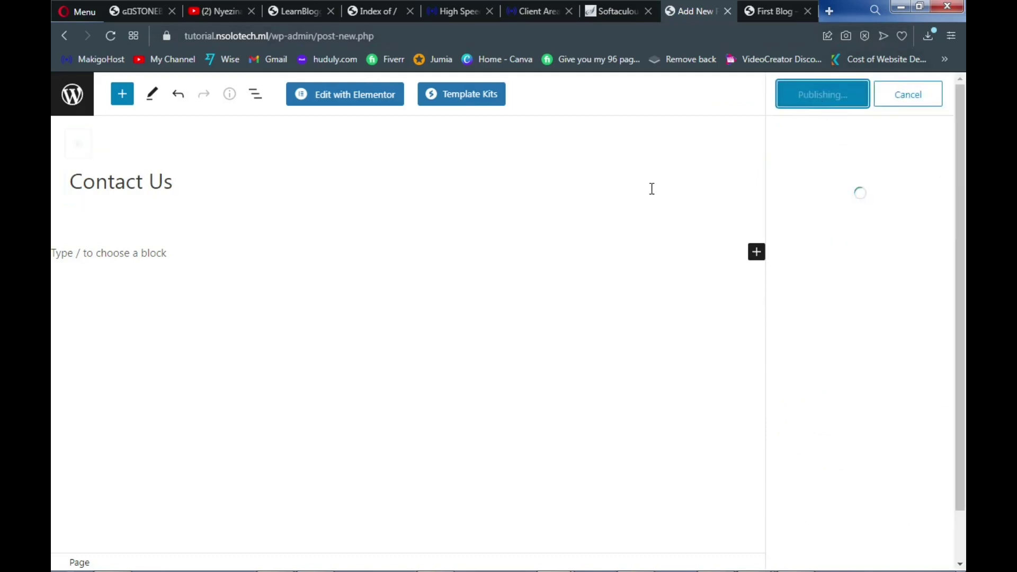
pyautogui.click(291, 11)
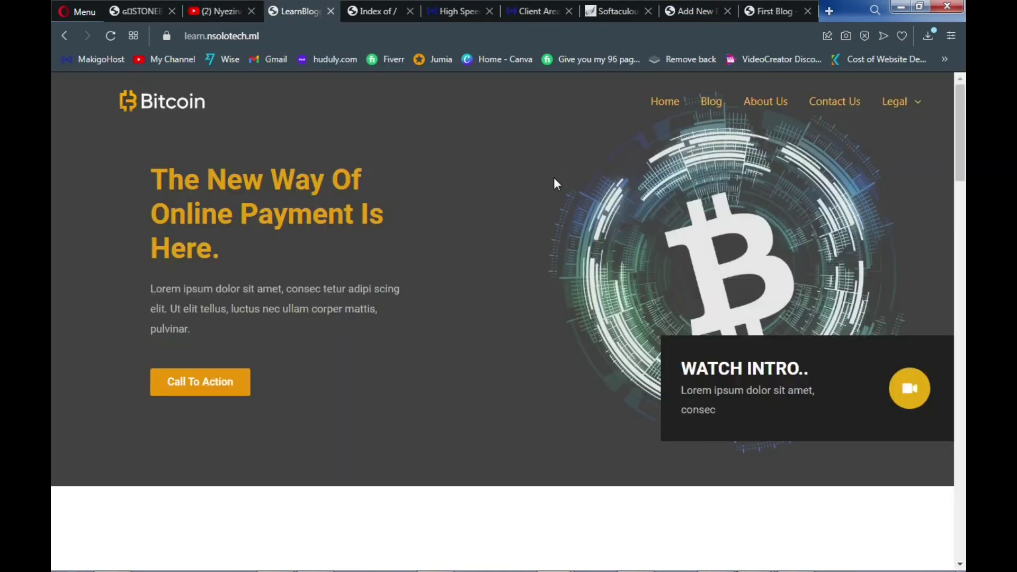
# Check the reference site's Legal menu, then return to the WordPress editor
pyautogui.moveTo(921, 108)
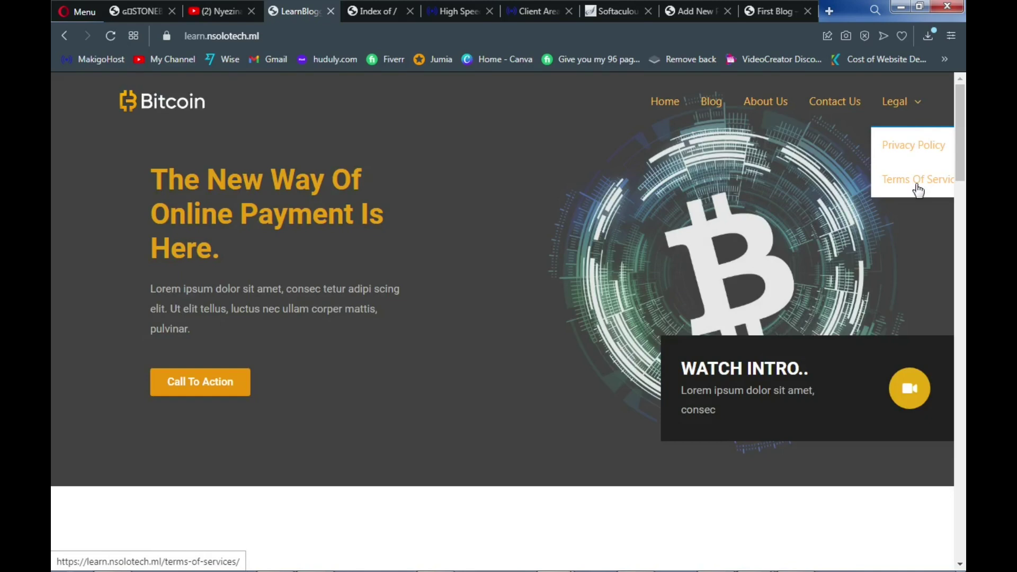
pyautogui.click(690, 20)
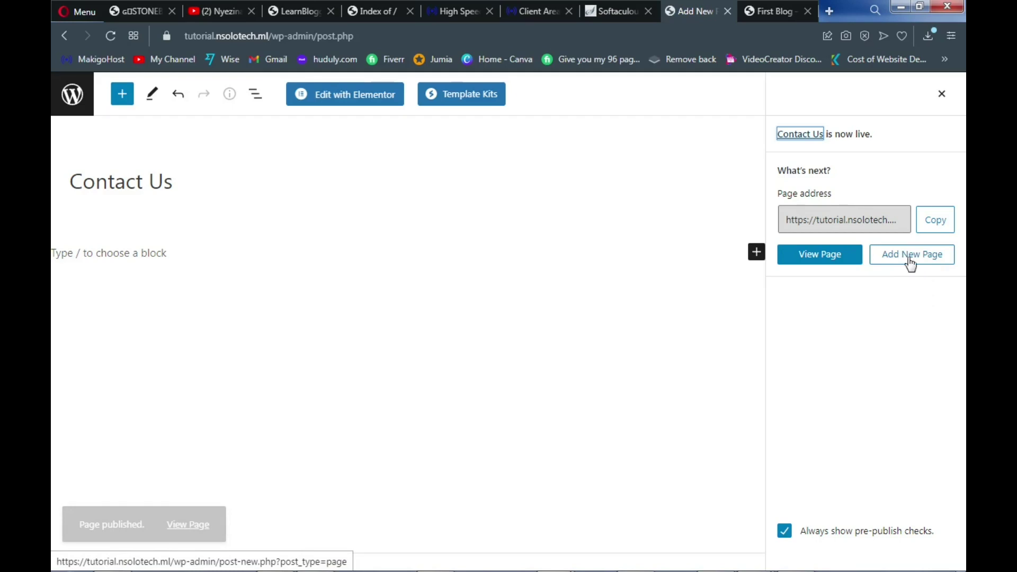
# Create and publish a new page titled 'Privacy Policy'
pyautogui.click(910, 260)
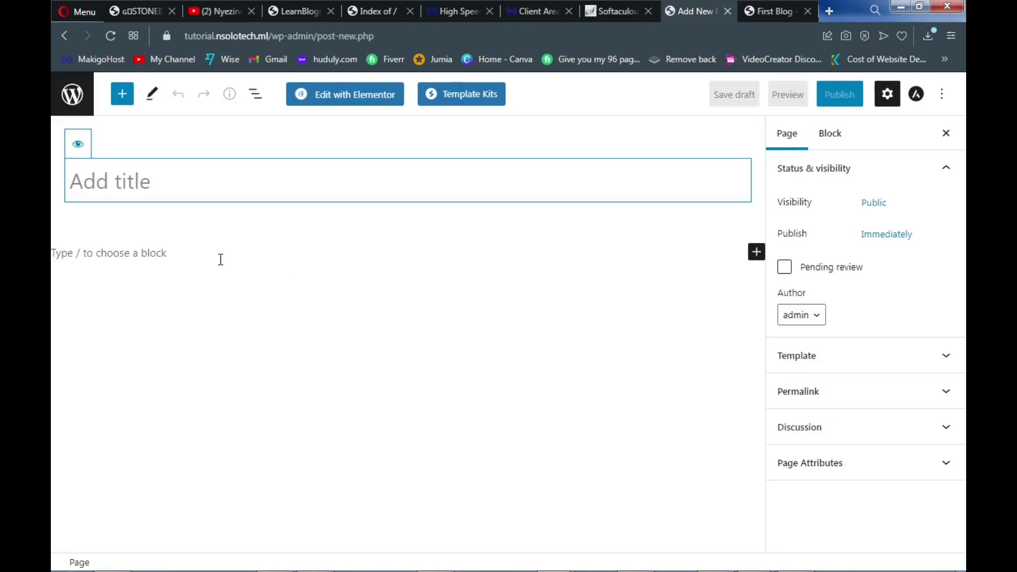
pyautogui.write('P')
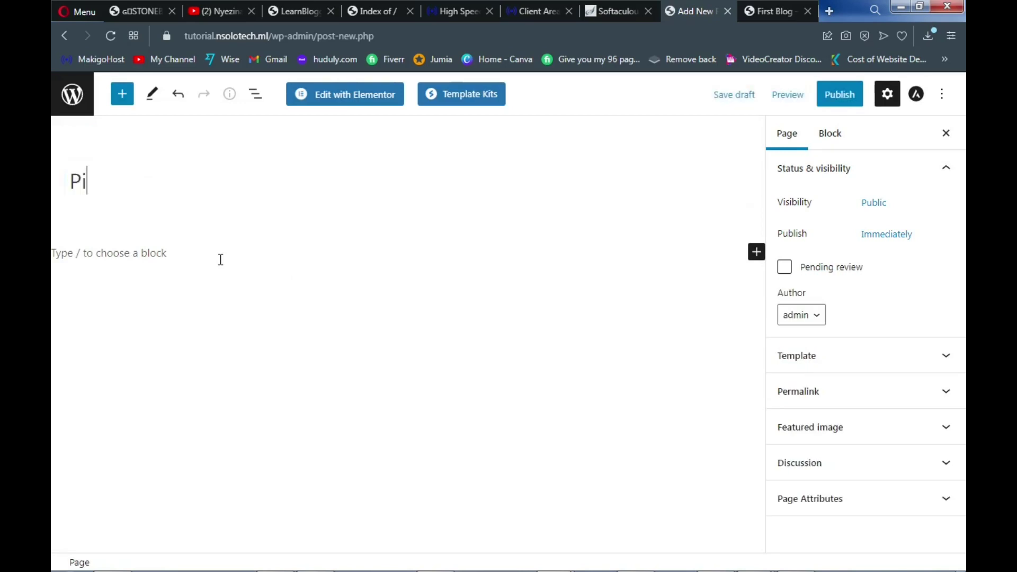
pyautogui.write('rivacy Policy')
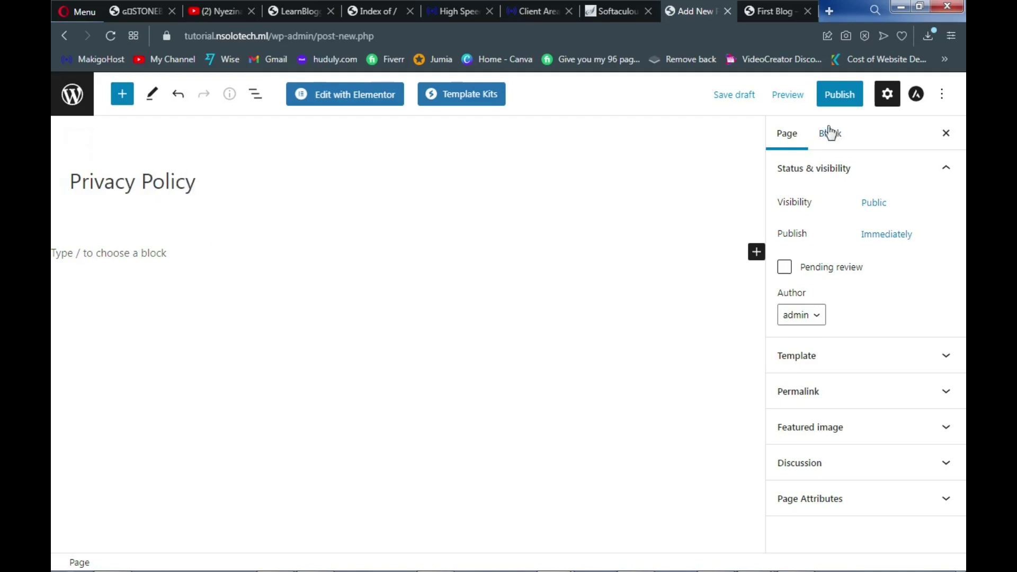
pyautogui.click(838, 104)
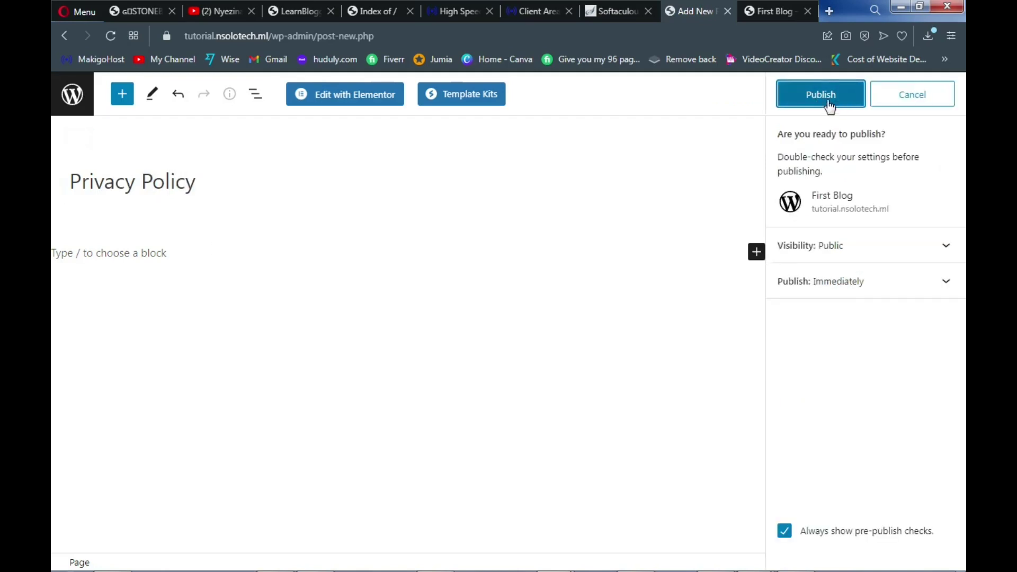
pyautogui.click(830, 106)
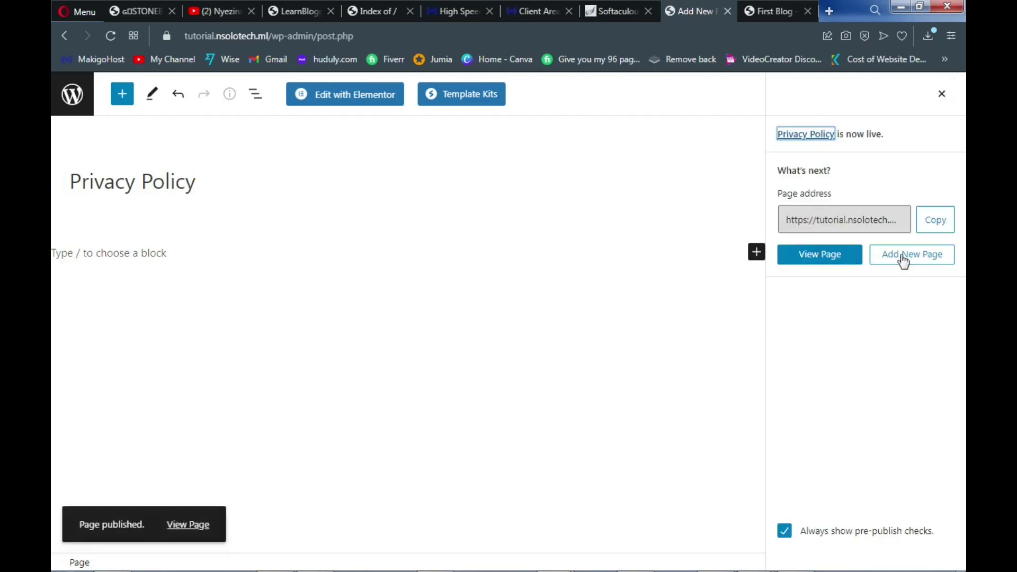
# Create and publish a new page titled 'Terms of Service'
pyautogui.click(922, 262)
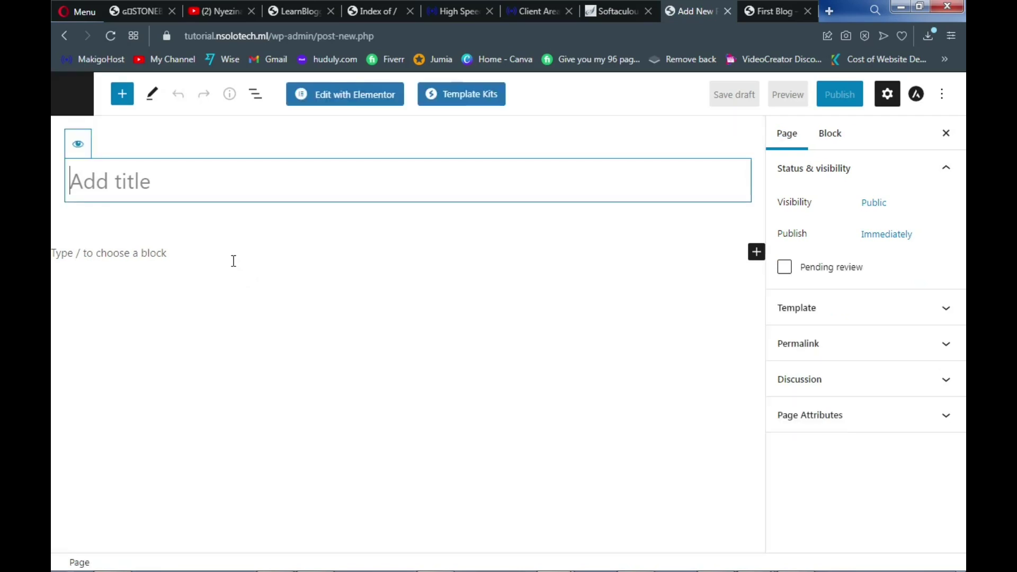
pyautogui.write('Terms ')
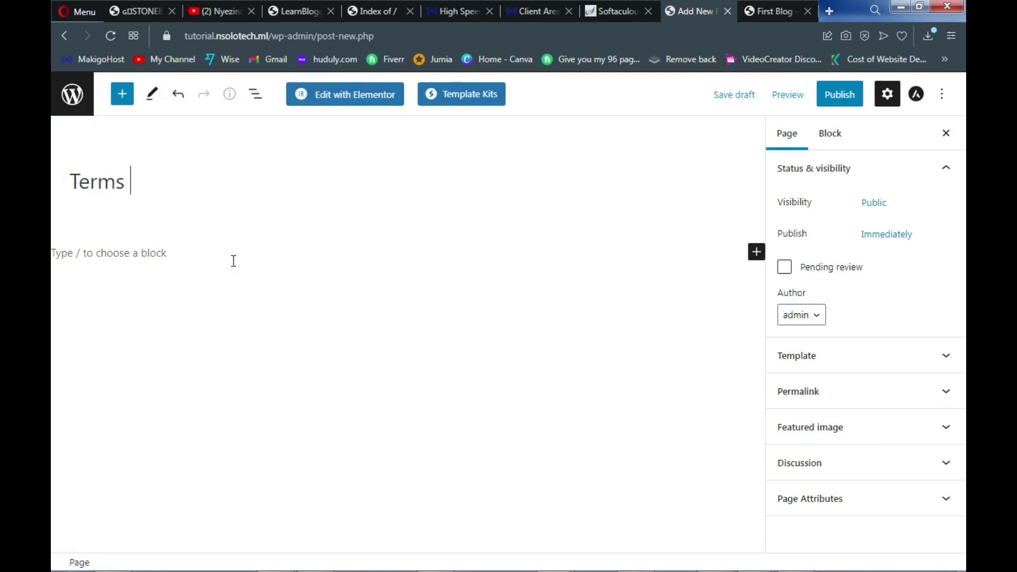
pyautogui.write('of Service')
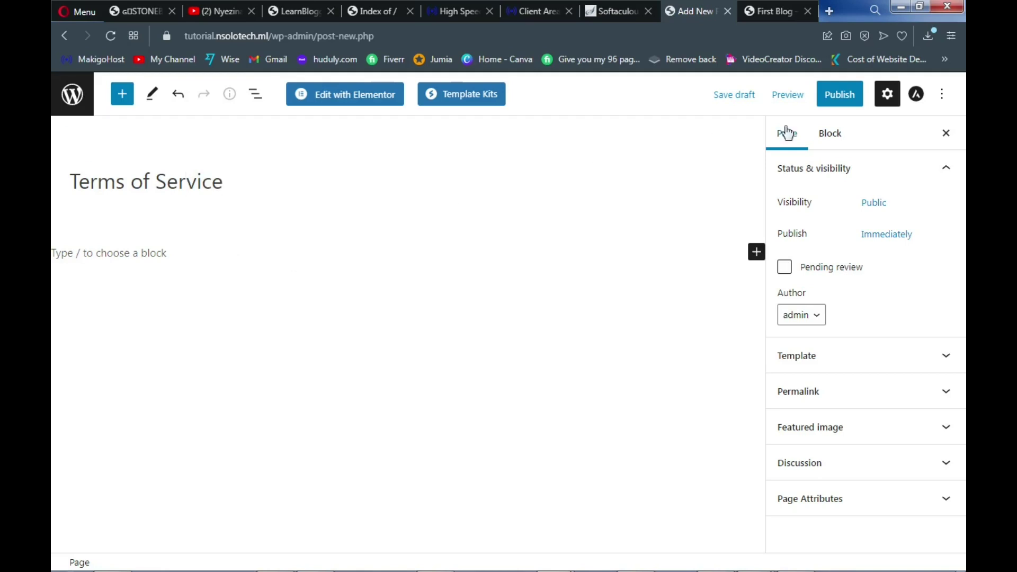
pyautogui.click(836, 100)
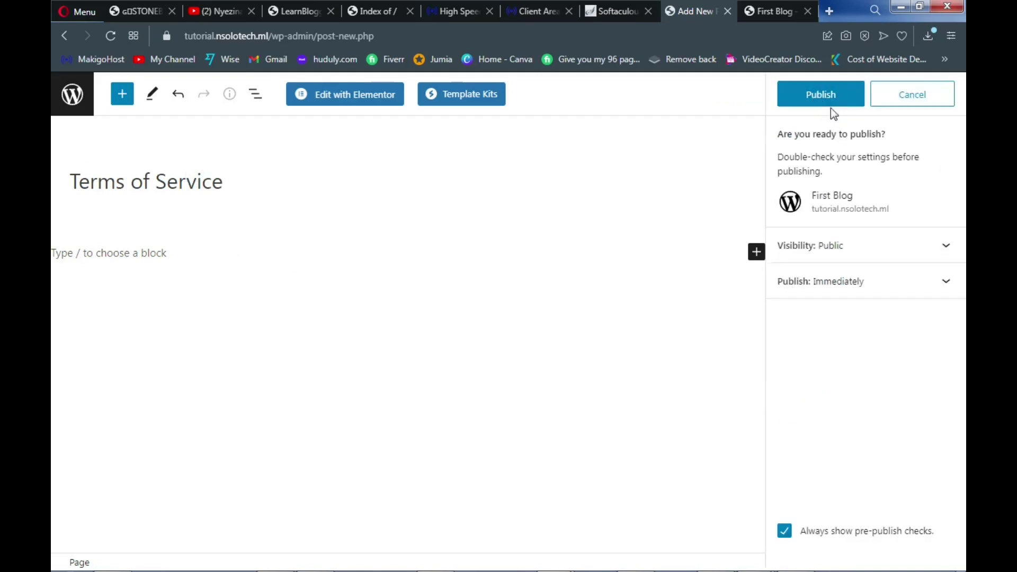
pyautogui.click(822, 103)
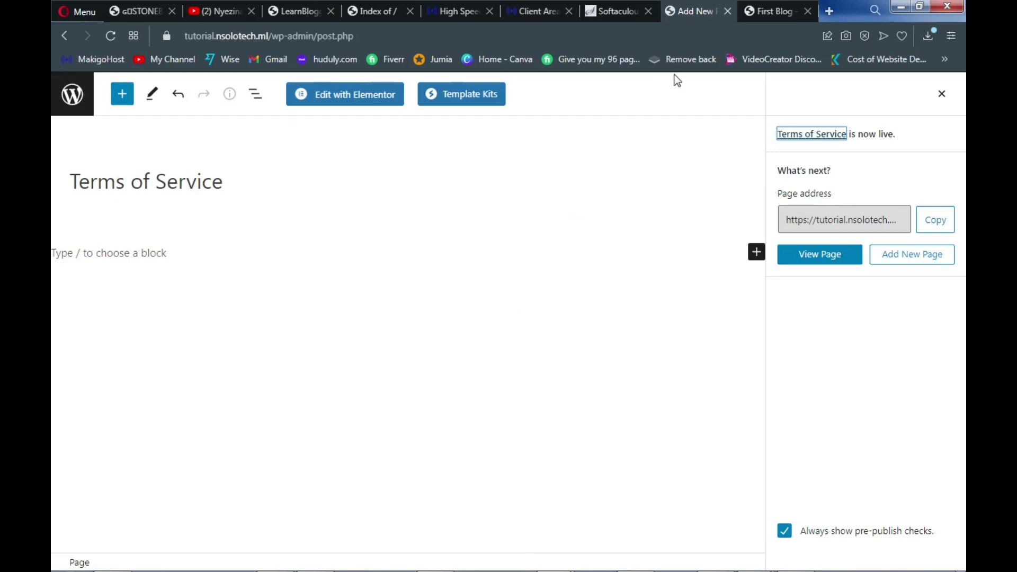
pyautogui.click(620, 160)
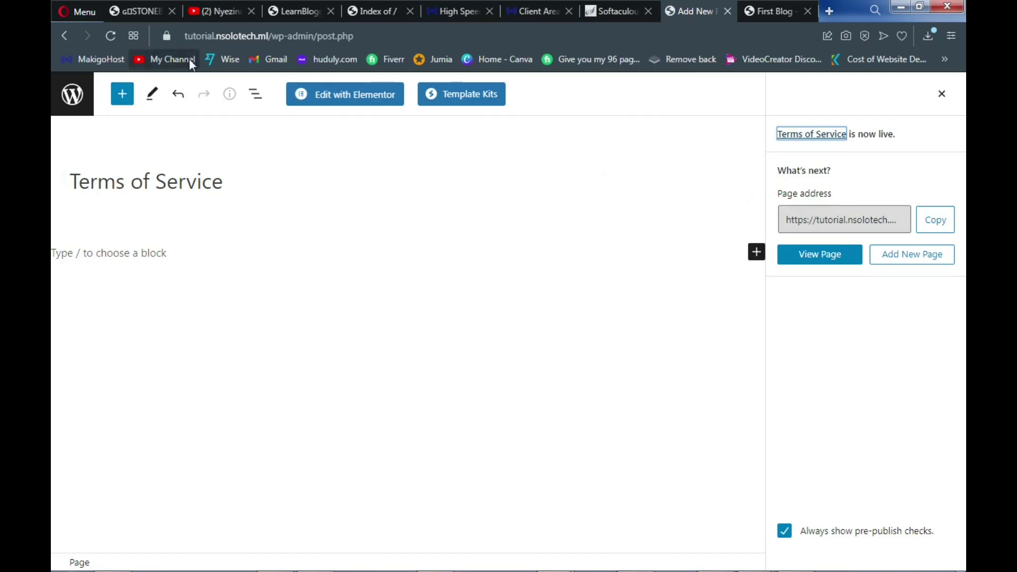
# Step back two editor pages, view the live First Blog site, then select the editor URL's post part
pyautogui.click(65, 36)
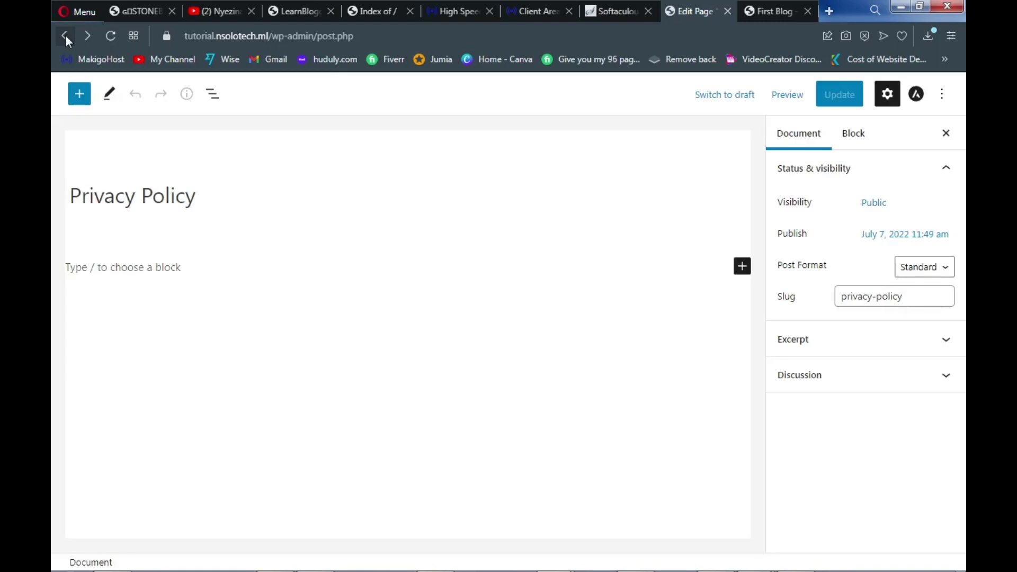
pyautogui.click(65, 35)
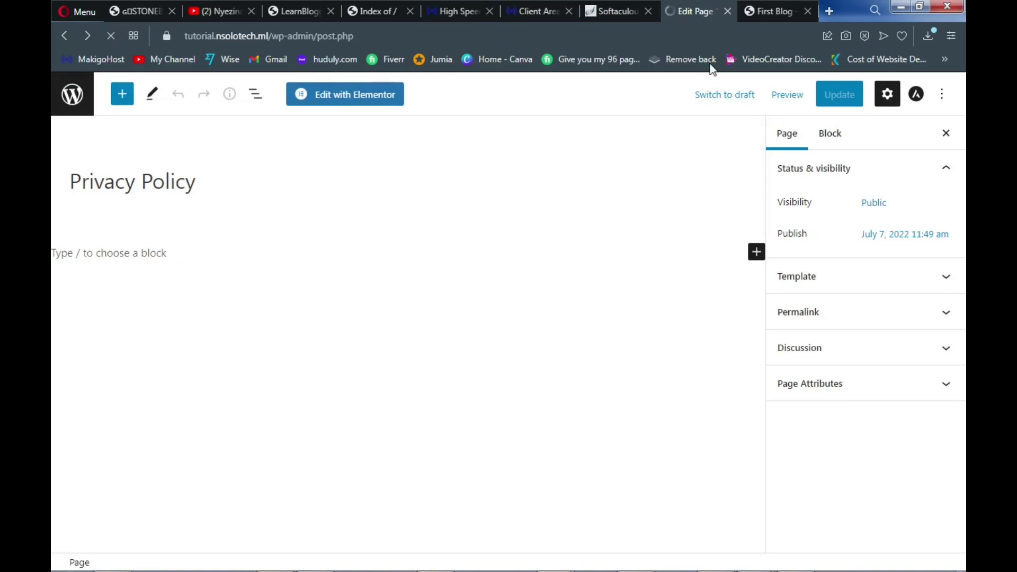
pyautogui.click(755, 15)
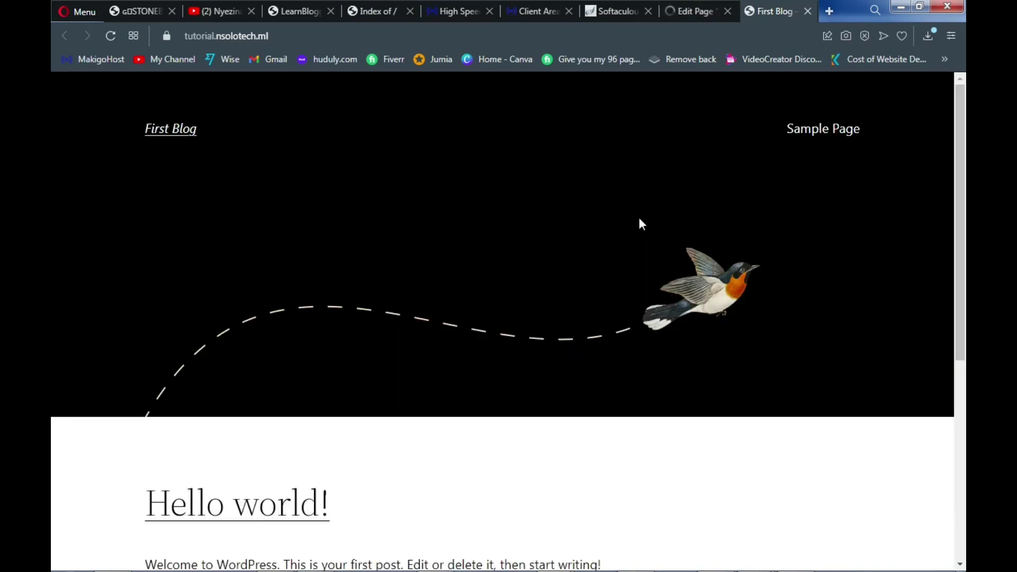
pyautogui.click(689, 12)
pyautogui.moveTo(447, 36); pyautogui.dragTo(319, 36)
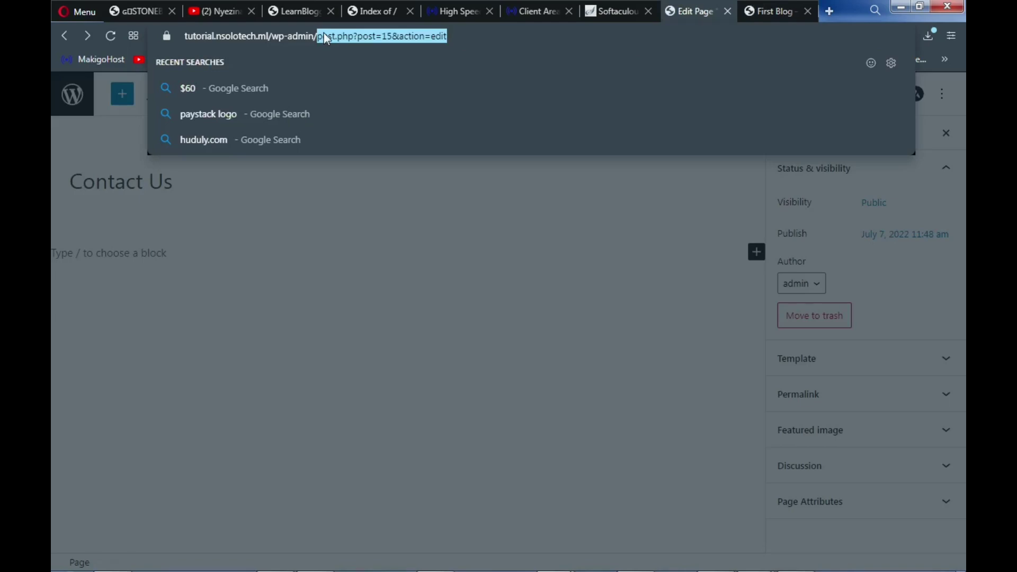
# Trim the address to wp-admin to load the Dashboard, then open the Pages list
pyautogui.press('BackSpace')
pyautogui.press('Return')
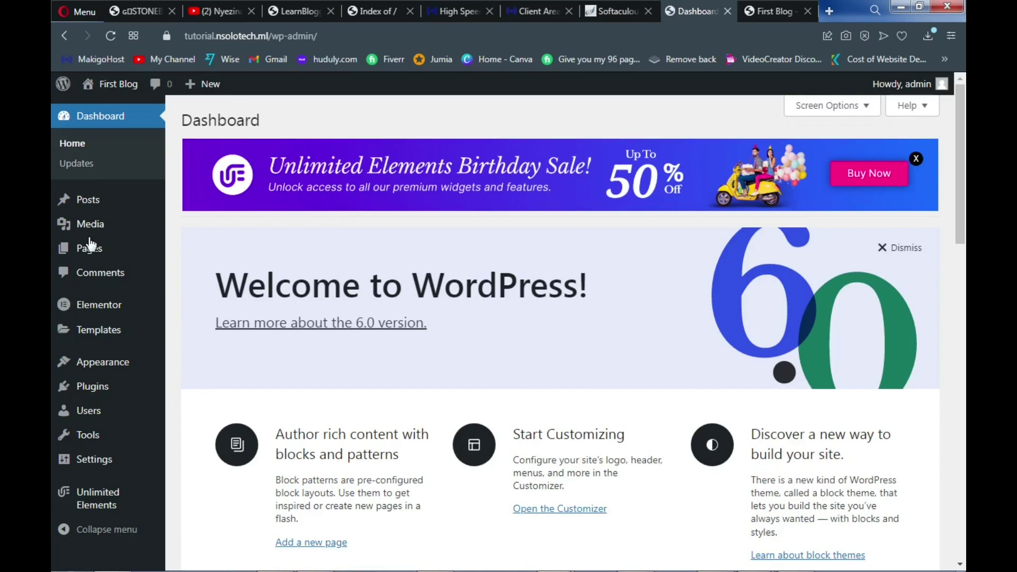
pyautogui.click(91, 247)
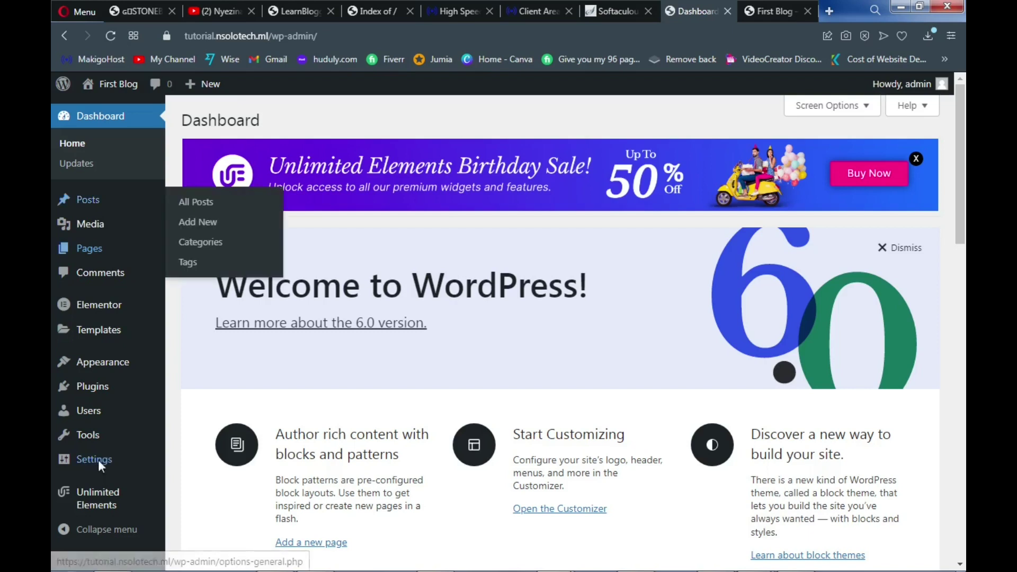
pyautogui.moveTo(91, 464)
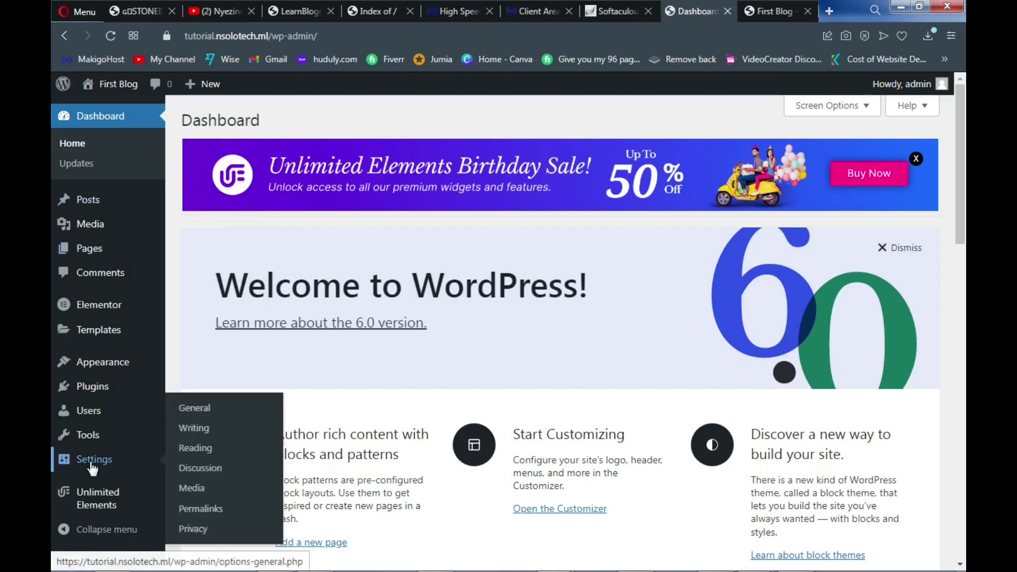
# In Reading settings, choose a static homepage: Home as homepage, Blog as posts page, and save
pyautogui.click(199, 451)
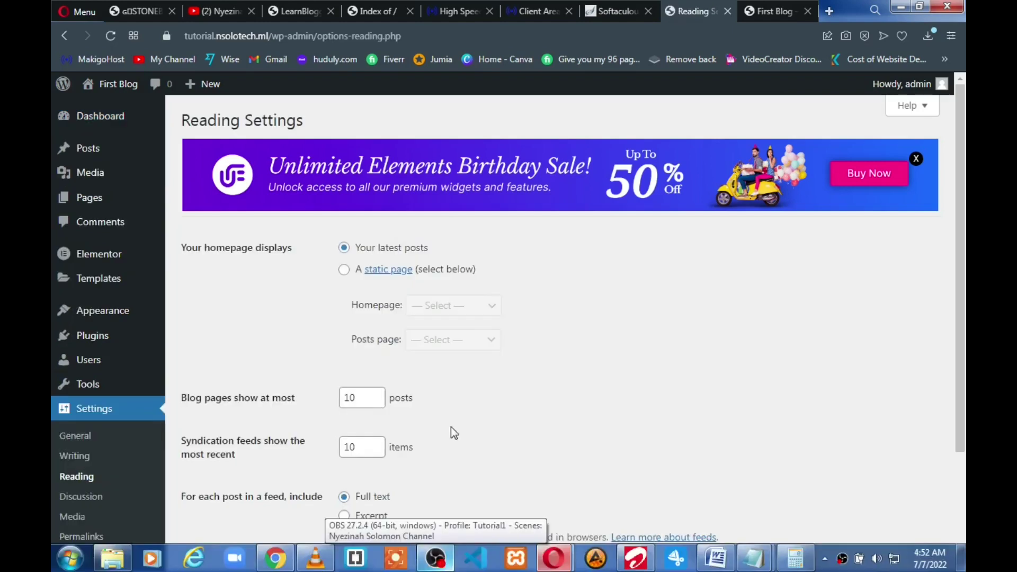
pyautogui.click(345, 270)
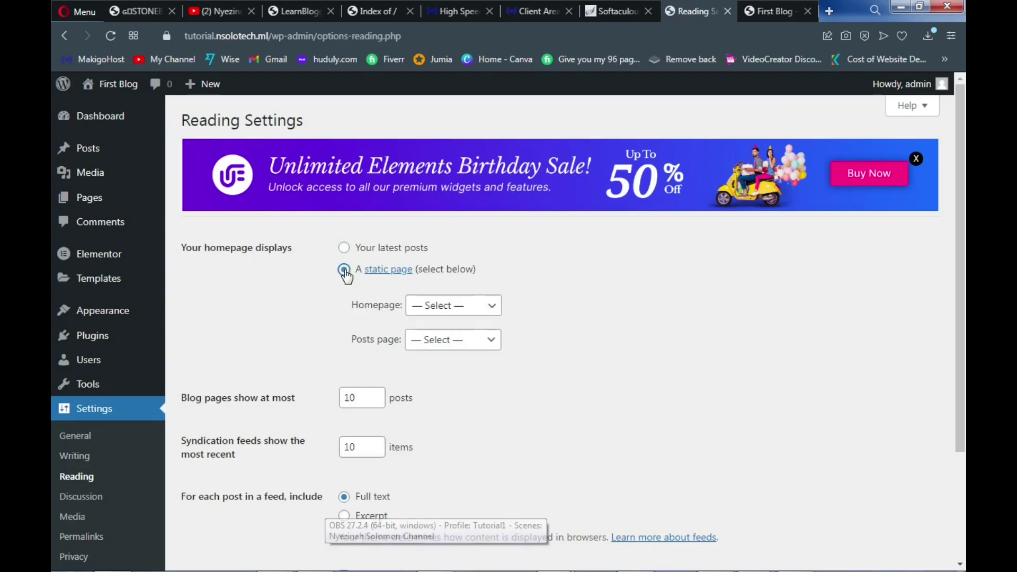
pyautogui.click(438, 310)
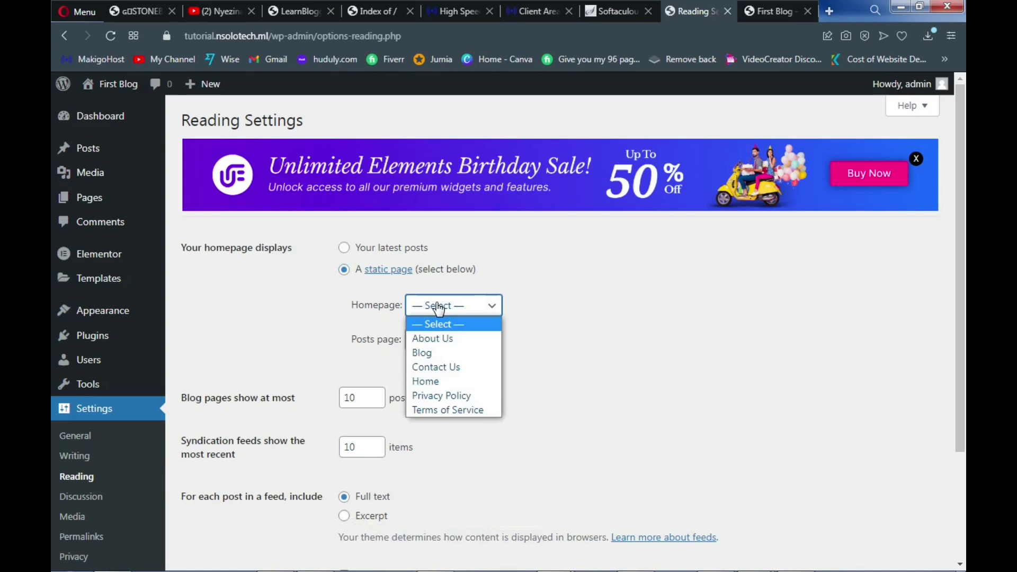
pyautogui.click(440, 382)
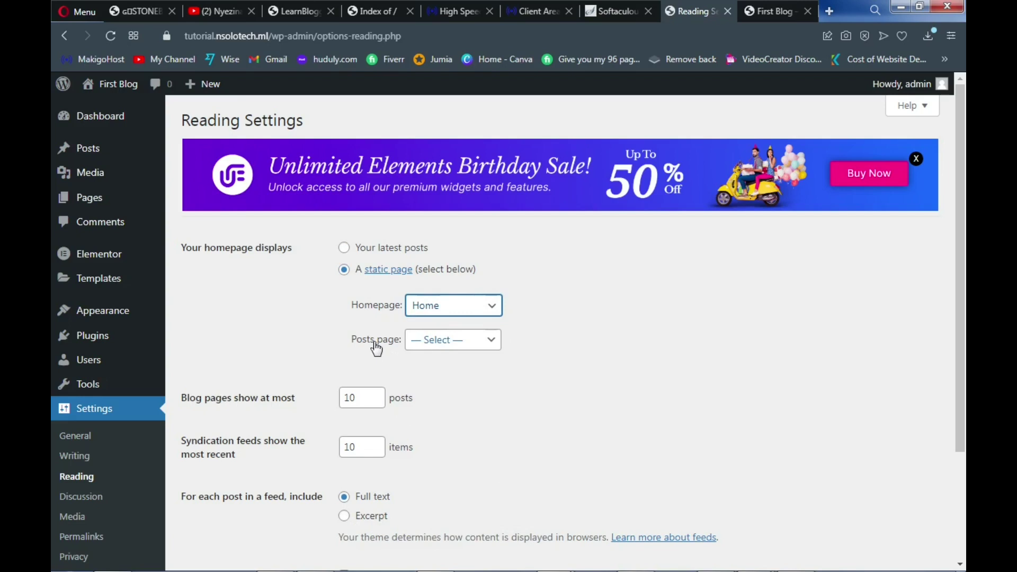
pyautogui.click(451, 345)
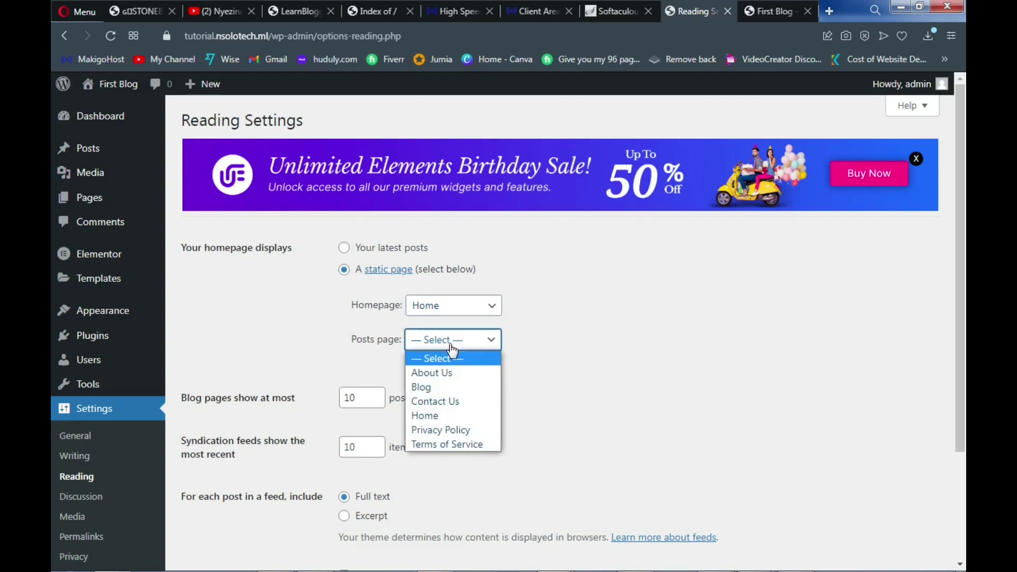
pyautogui.click(440, 385)
pyautogui.scroll(-3, 456, 388)
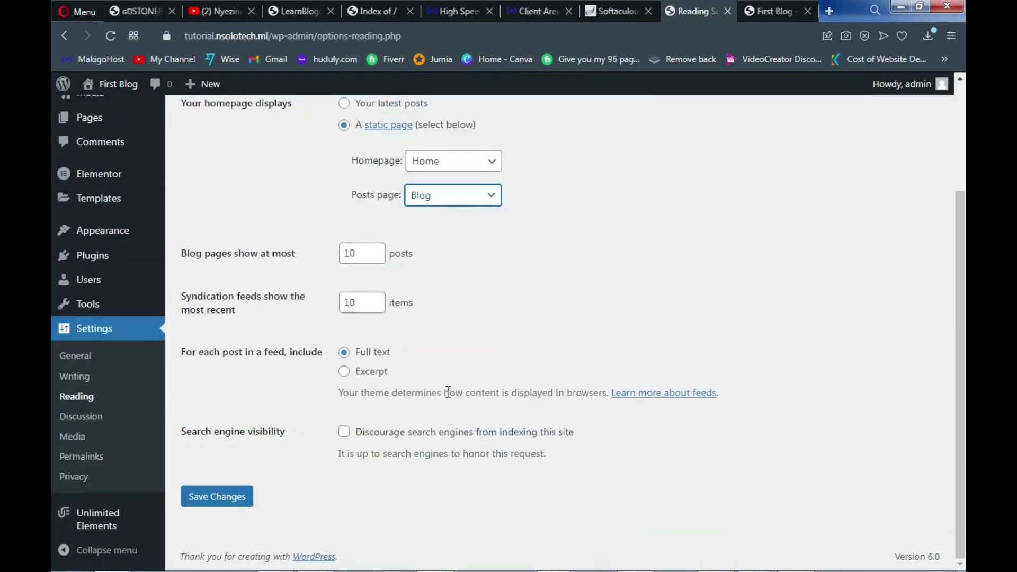
pyautogui.click(215, 500)
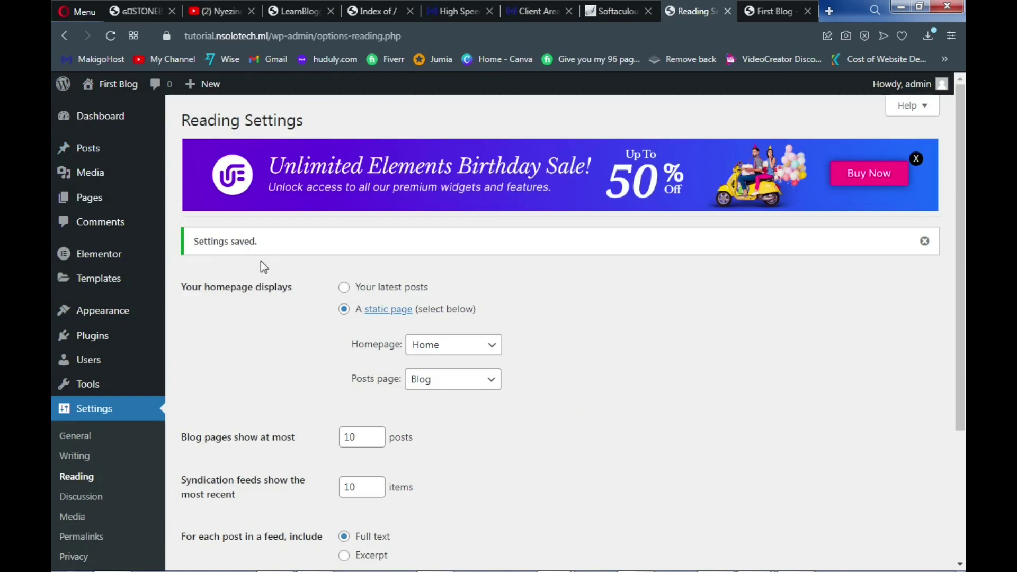
pyautogui.scroll(-3, 261, 262)
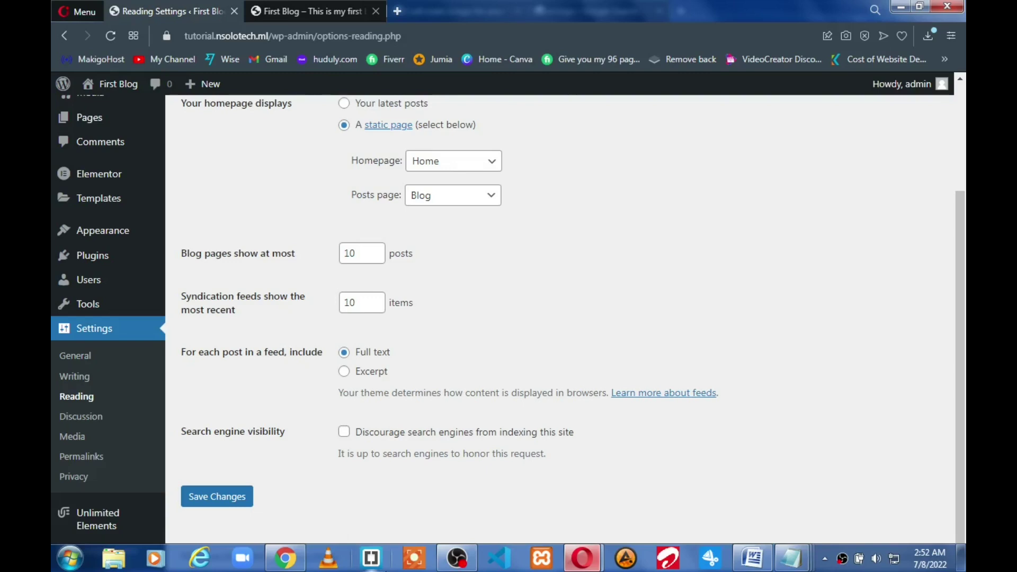
# Under Appearance > Menus, create a menu named 'Primary' at the Primary Menu location
pyautogui.moveTo(112, 227)
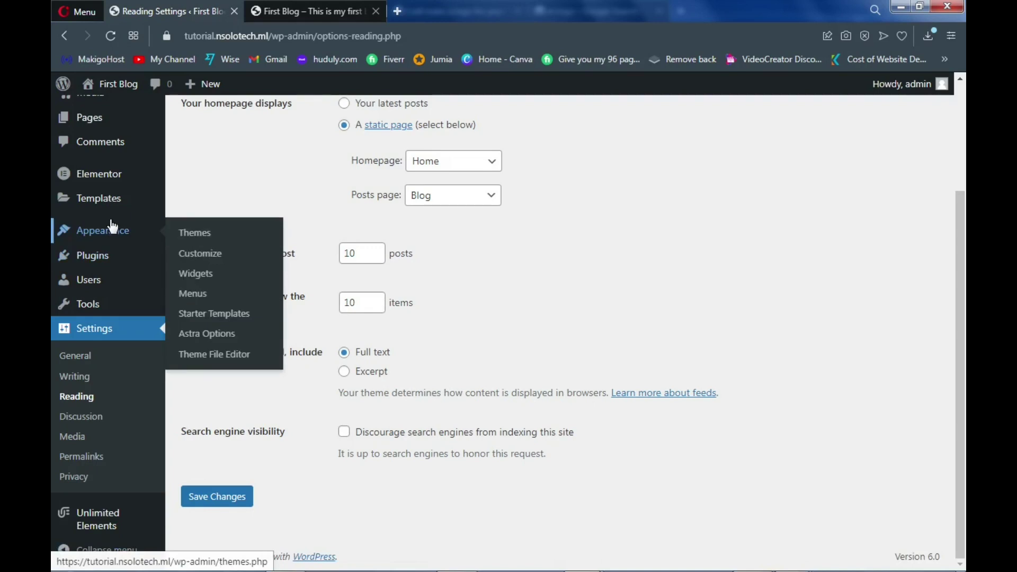
pyautogui.click(190, 300)
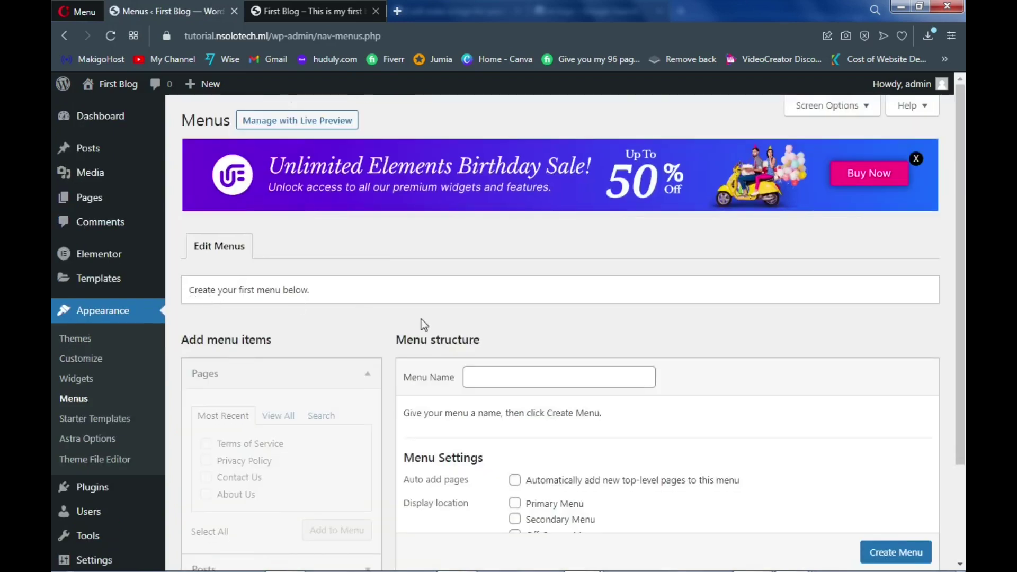
pyautogui.scroll(-1, 424, 324)
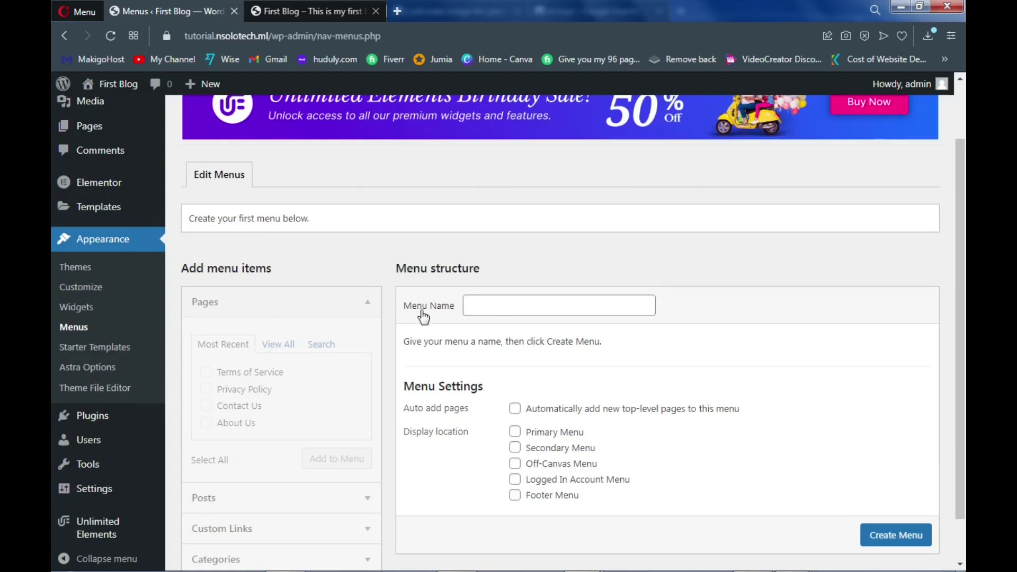
pyautogui.click(498, 309)
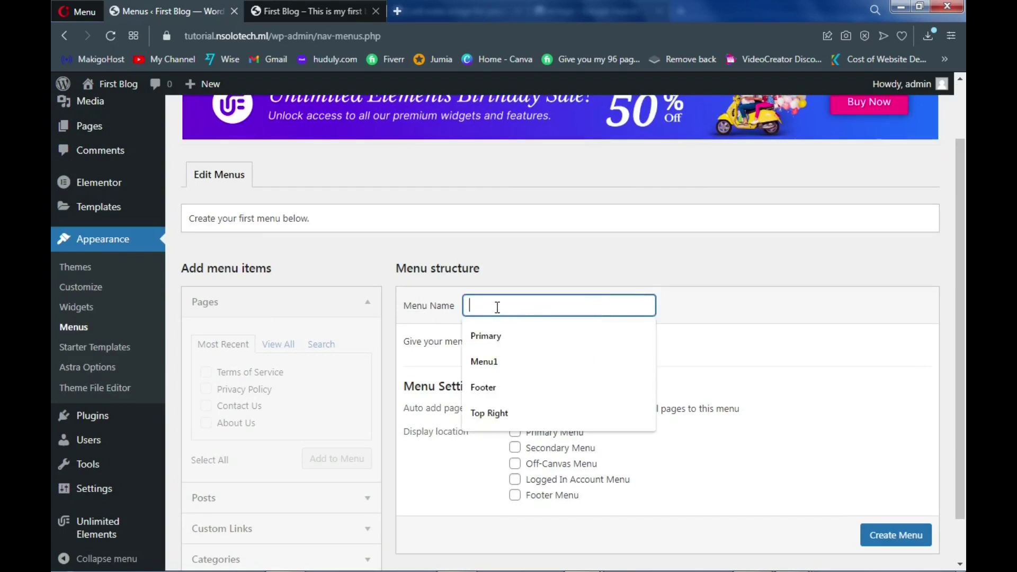
pyautogui.click(492, 337)
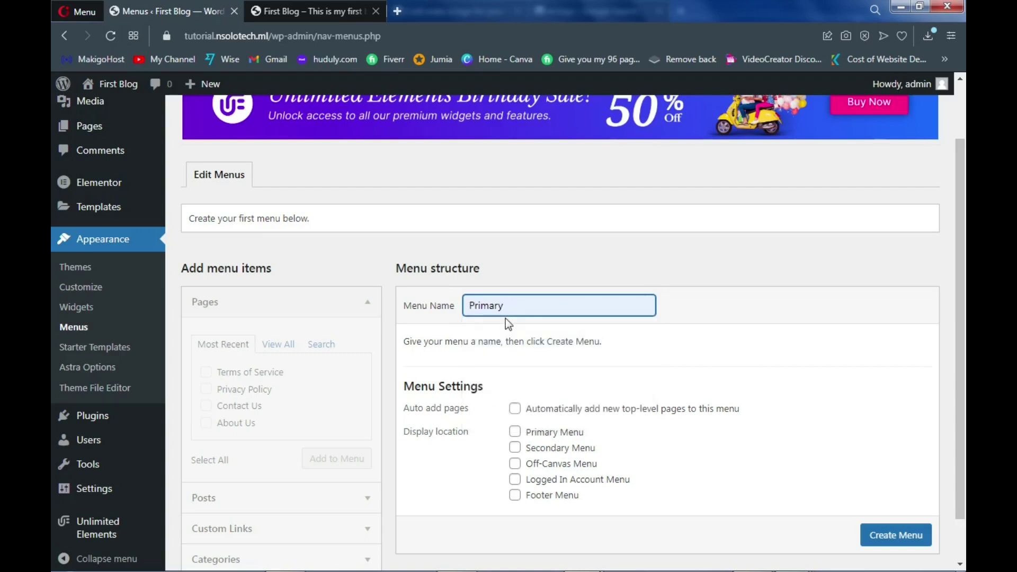
pyautogui.scroll(-1, 514, 318)
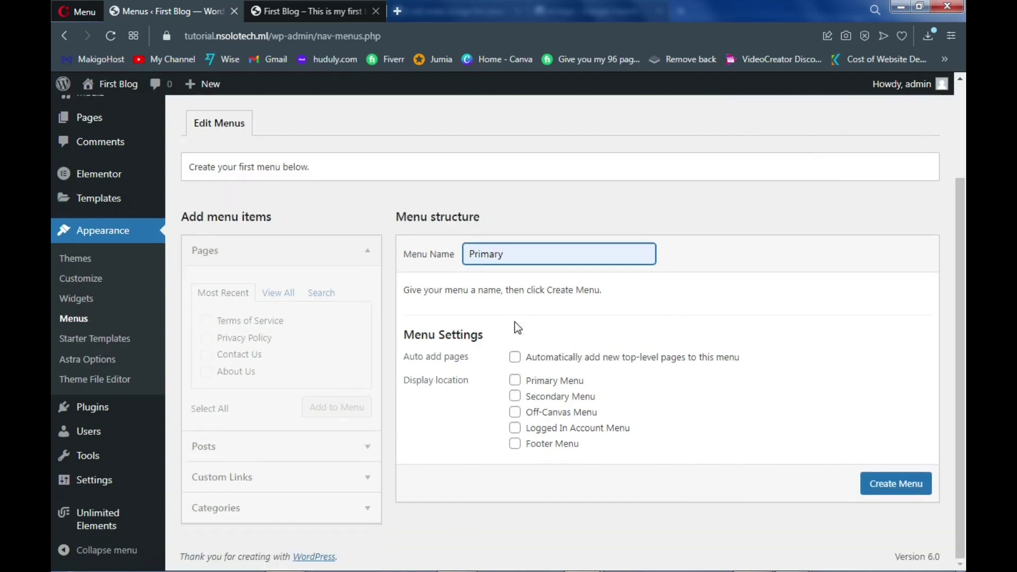
pyautogui.click(515, 381)
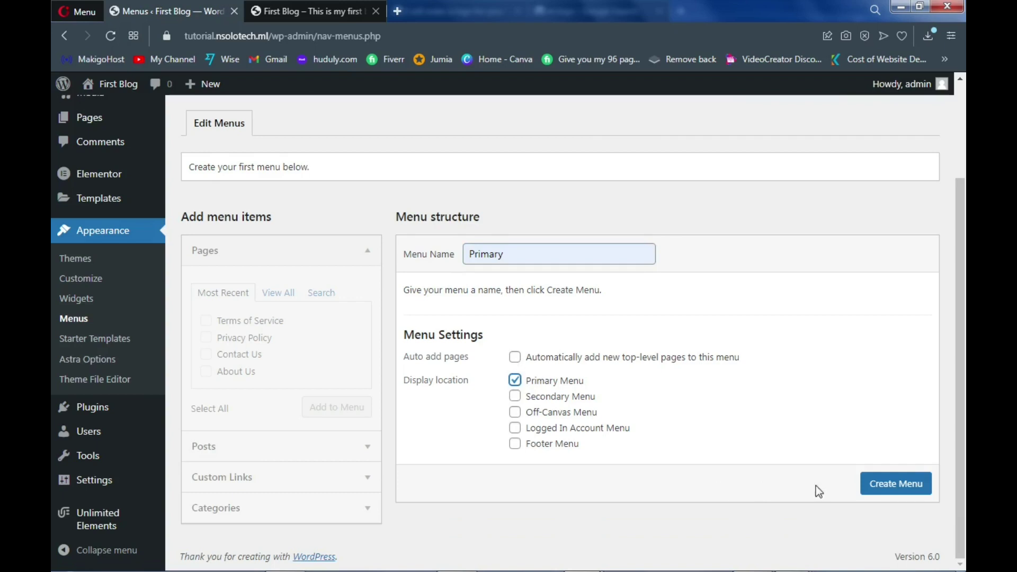
pyautogui.click(889, 485)
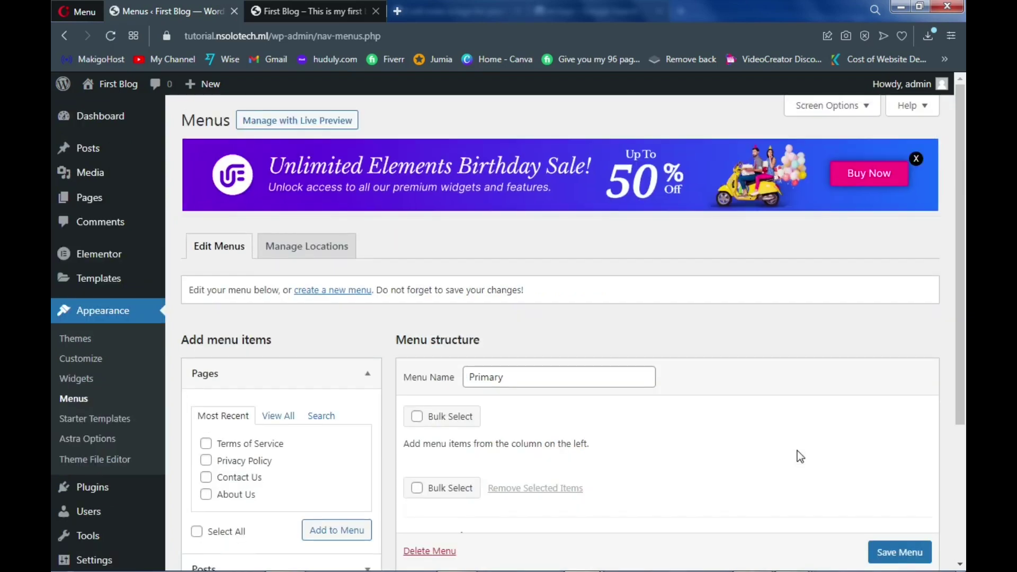
# Add Home, Blog, About Us, Contact Us, Privacy Policy and Terms of Service to the menu
pyautogui.scroll(-3, 424, 317)
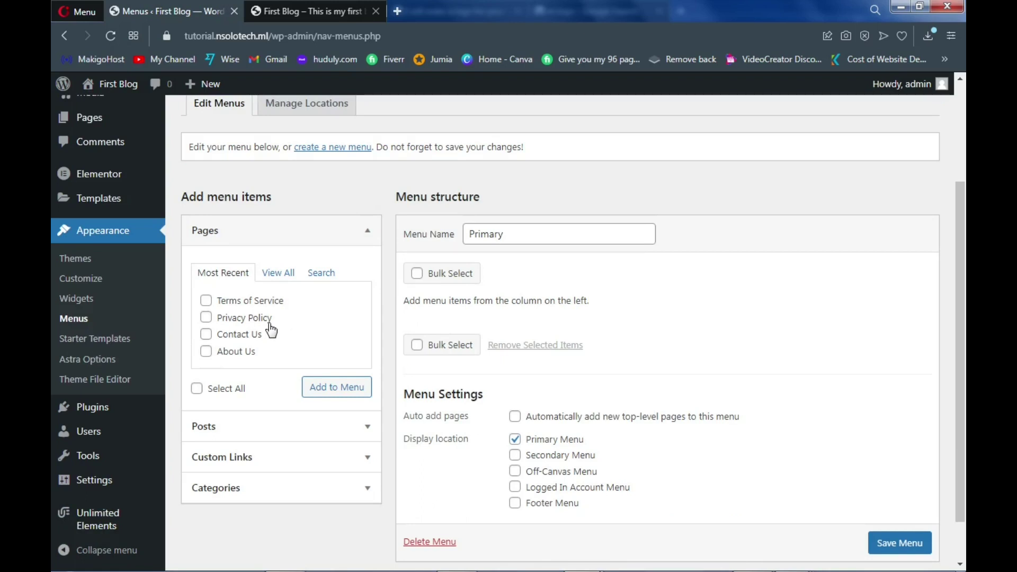
pyautogui.click(281, 274)
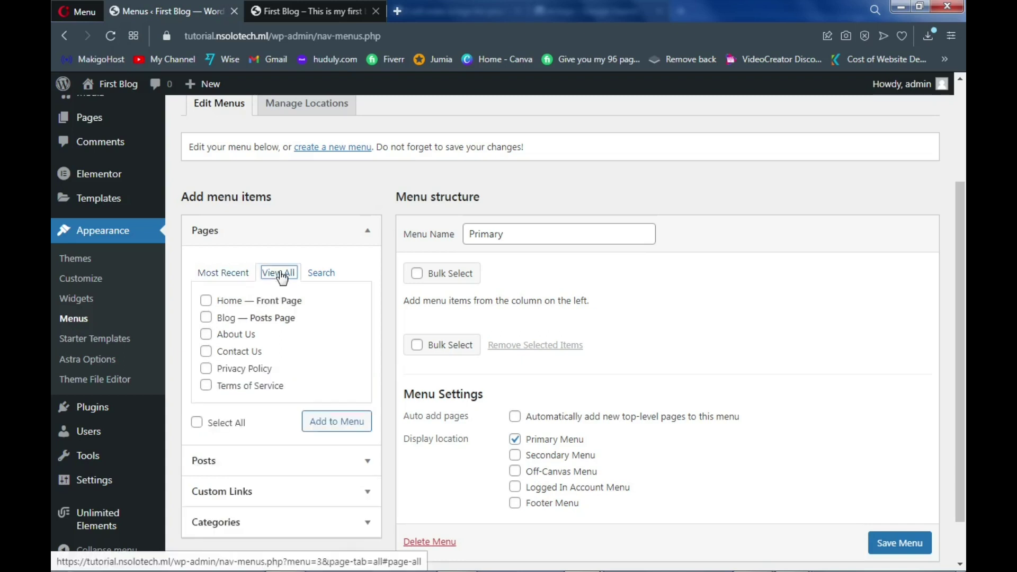
pyautogui.click(207, 302)
pyautogui.click(208, 318)
pyautogui.click(206, 335)
pyautogui.click(207, 352)
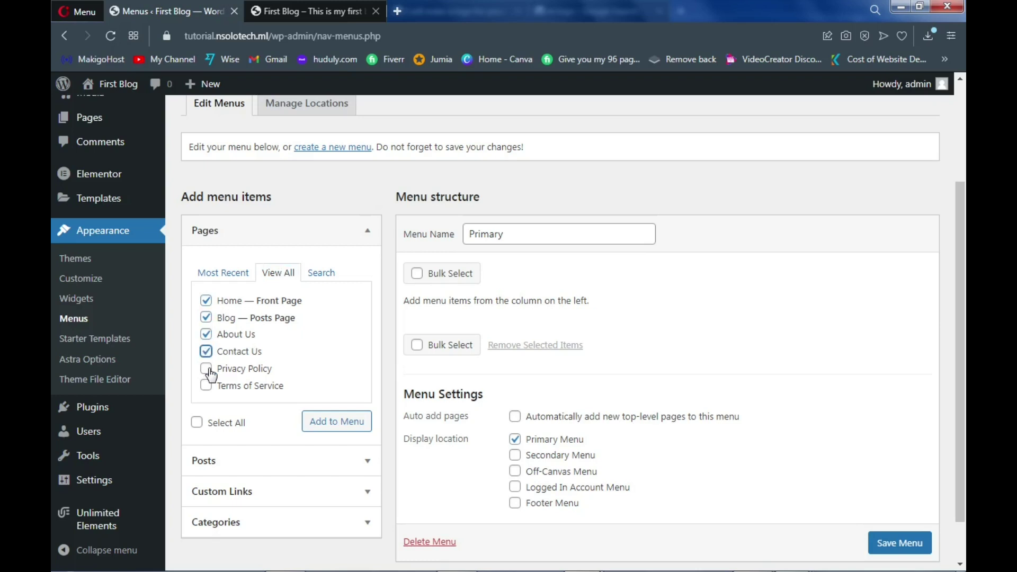
pyautogui.click(208, 370)
pyautogui.click(211, 386)
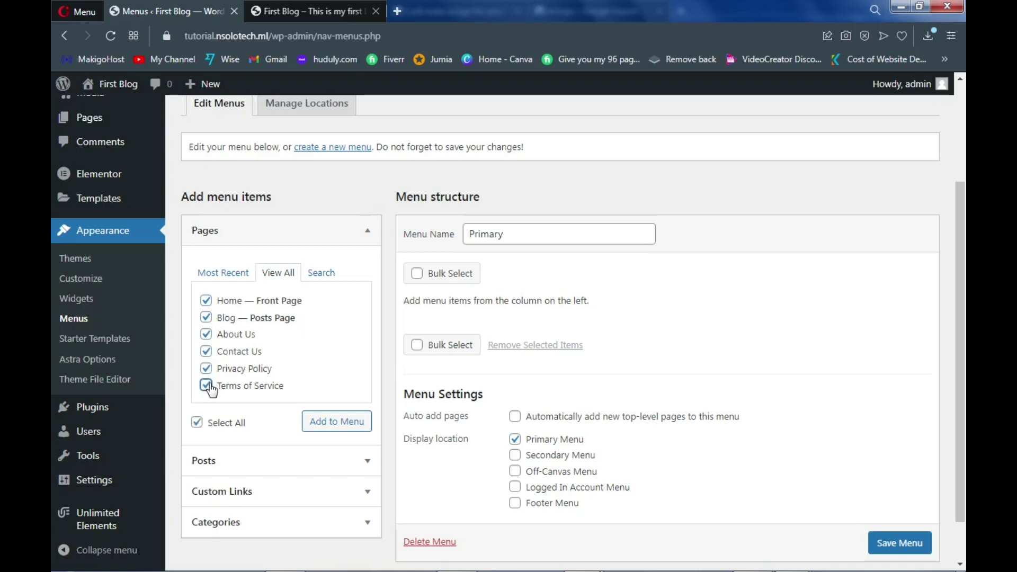
pyautogui.click(333, 432)
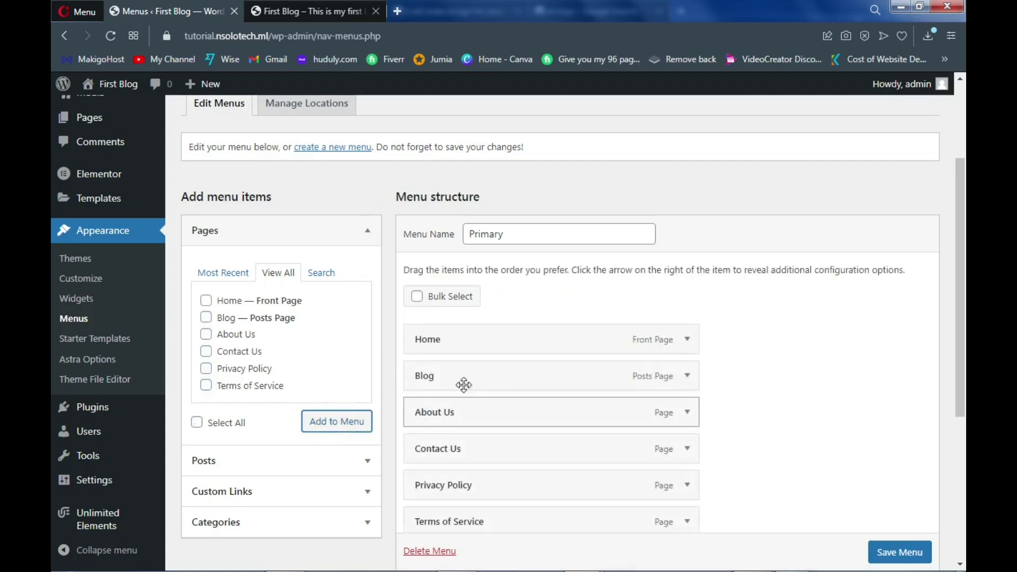
pyautogui.scroll(-2, 514, 367)
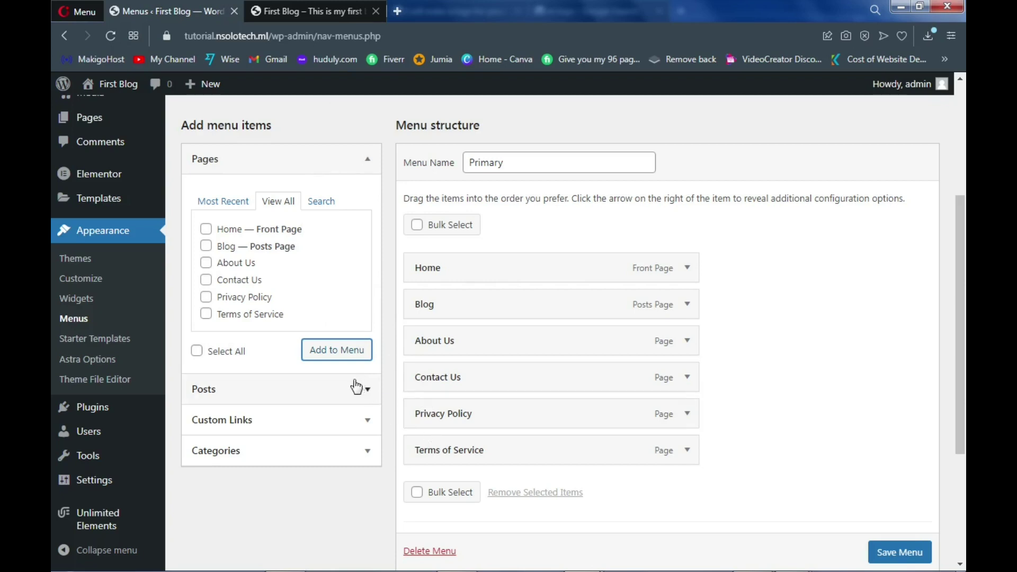
# Add a custom link with URL '#' and link text 'Legal Pages' to the Primary menu
pyautogui.click(296, 421)
pyautogui.click(308, 276)
pyautogui.write('#')
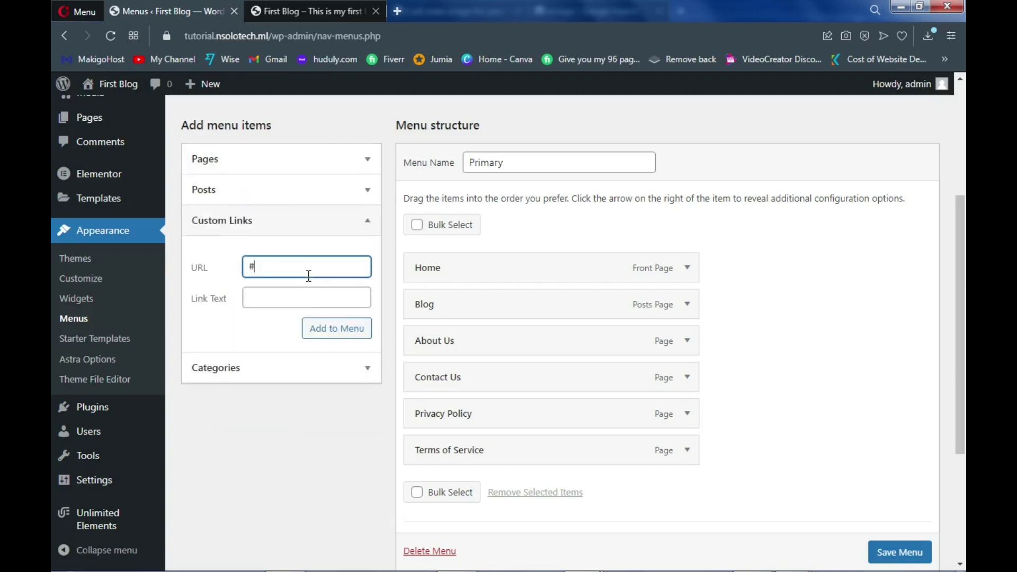
pyautogui.click(282, 295)
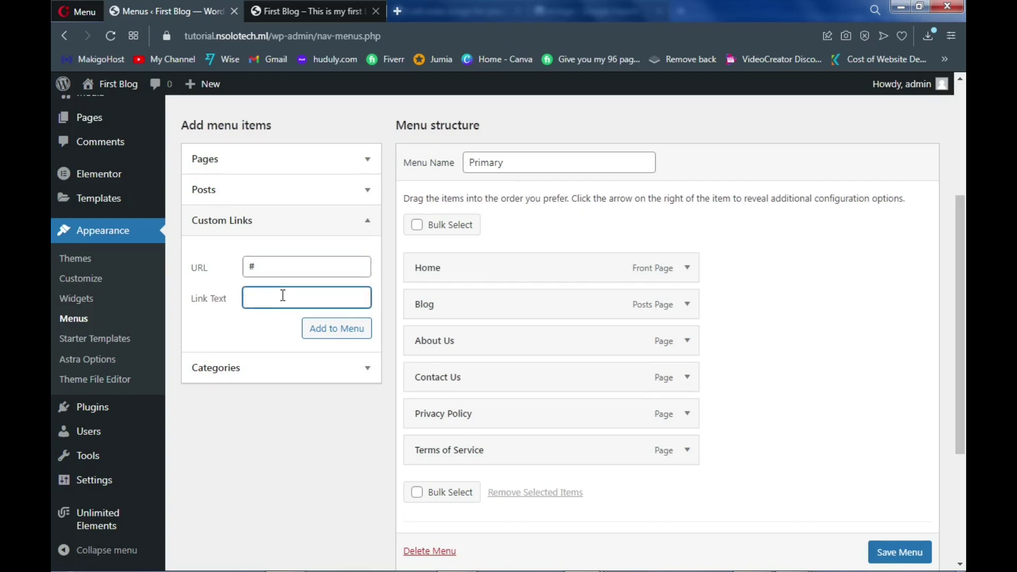
pyautogui.write('Legal Pages')
pyautogui.click(342, 332)
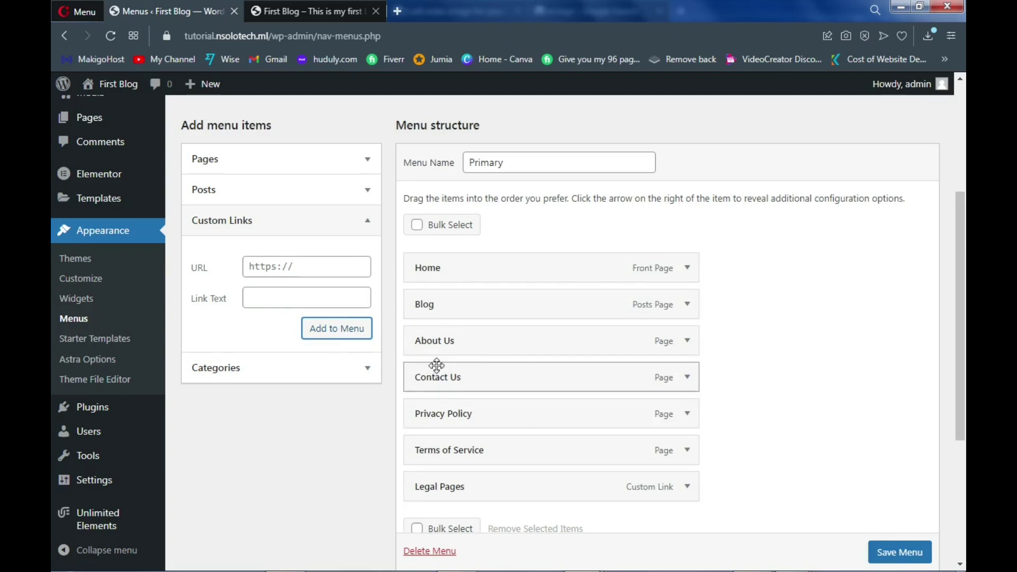
# Nest Privacy Policy and Terms of Service as sub-items under Legal Pages and save the menu
pyautogui.scroll(-1, 464, 392)
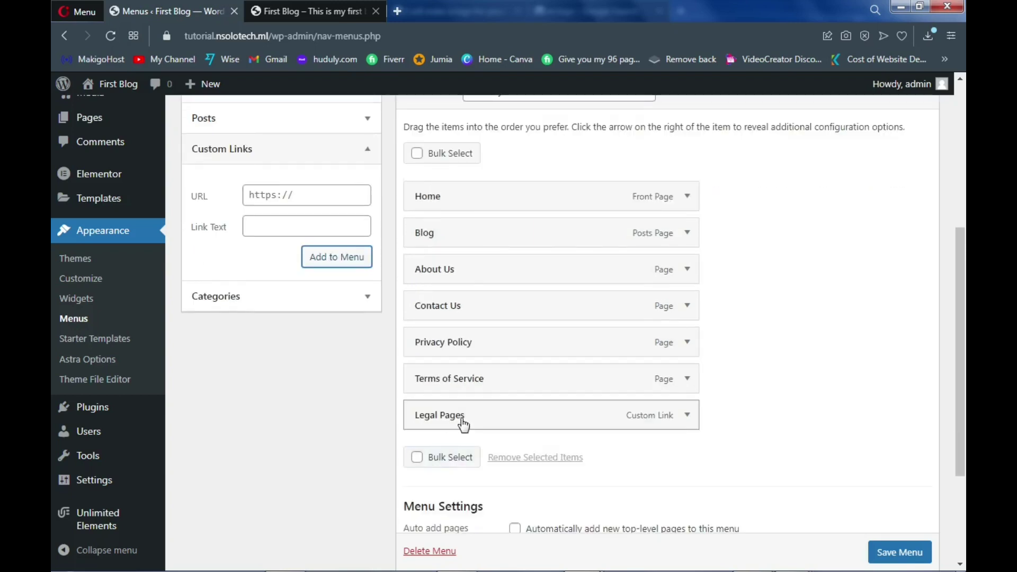
pyautogui.moveTo(466, 420); pyautogui.dragTo(465, 369)
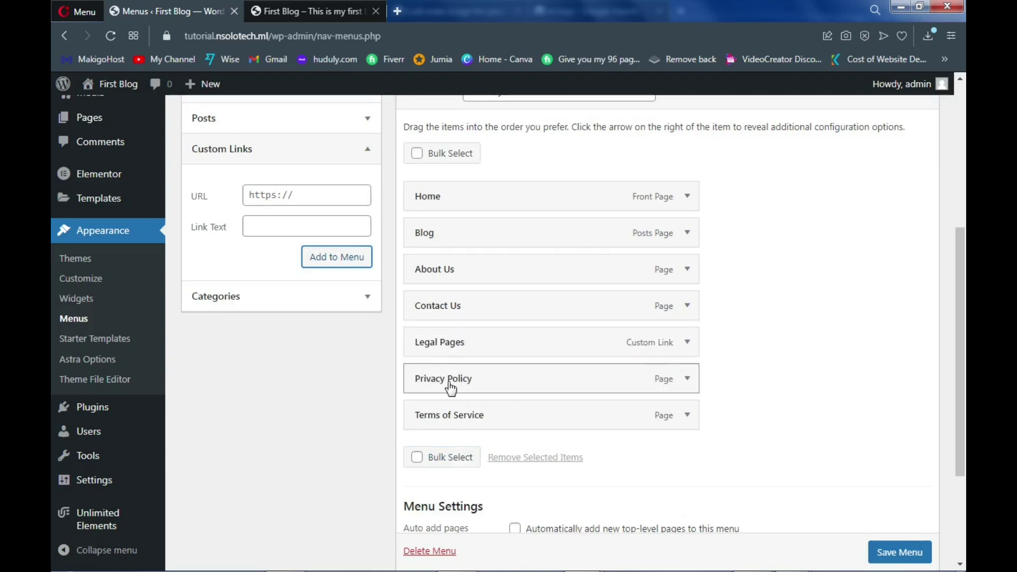
pyautogui.moveTo(432, 384); pyautogui.dragTo(497, 386)
pyautogui.moveTo(461, 415); pyautogui.dragTo(479, 417)
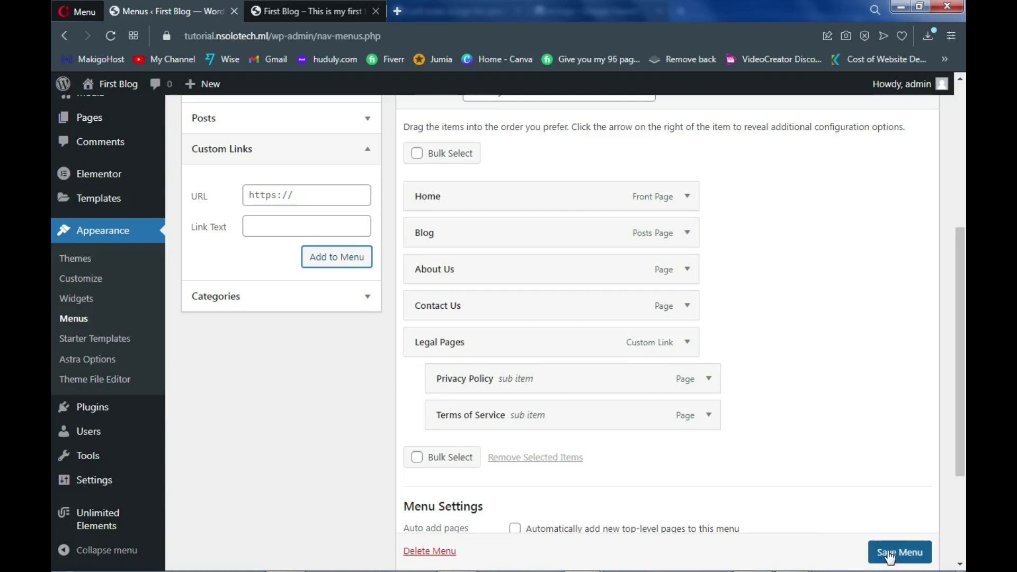
pyautogui.click(890, 557)
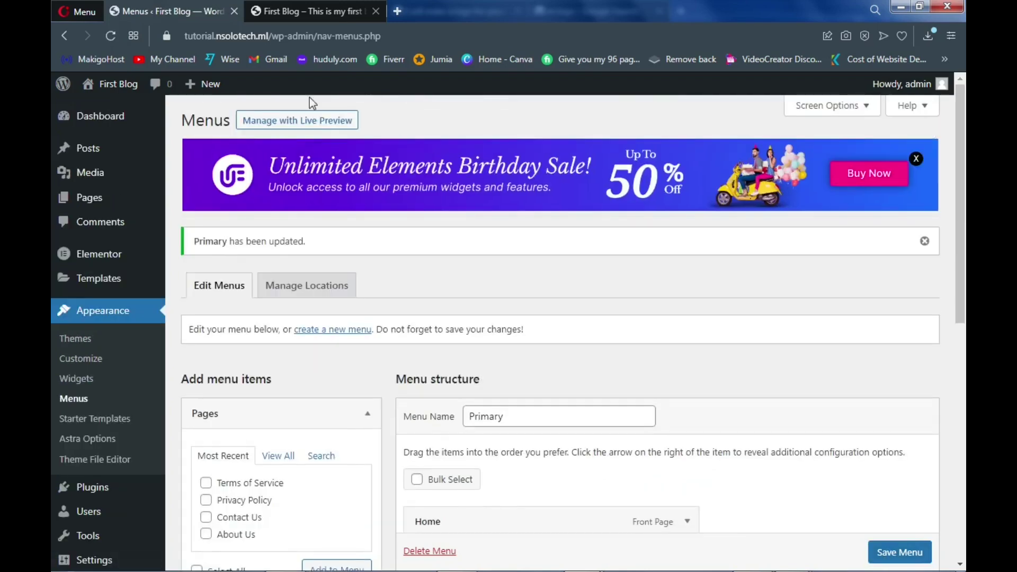
pyautogui.click(306, 8)
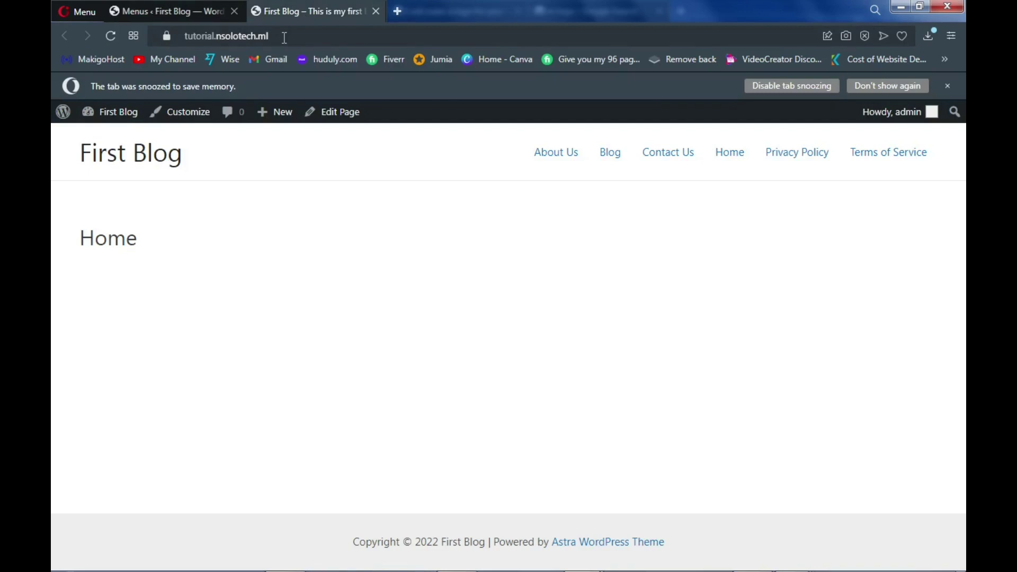
# Reload the live site and check that Legal Pages drops down to Privacy Policy and Terms of Service
pyautogui.press('F5')
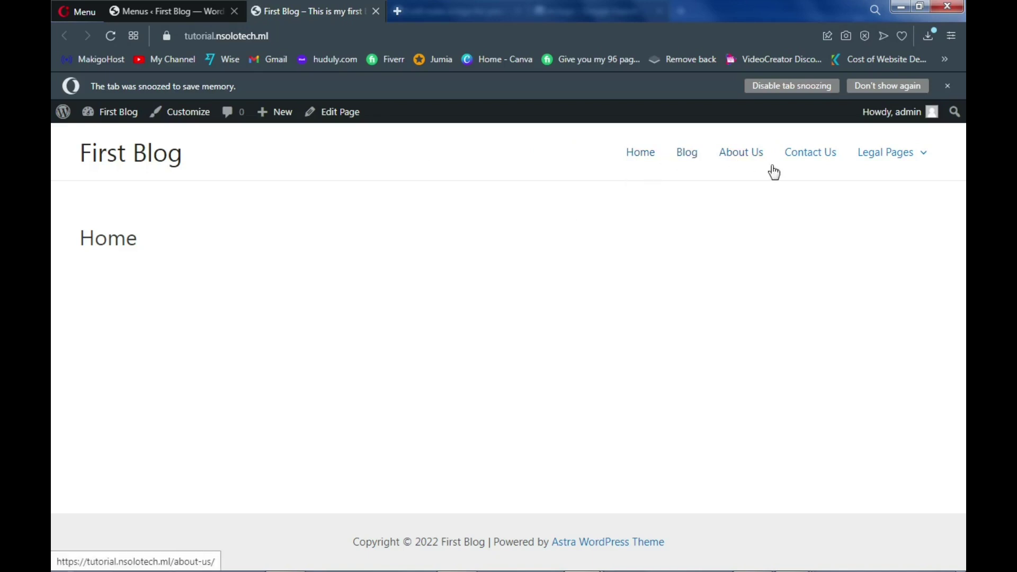
pyautogui.moveTo(865, 170)
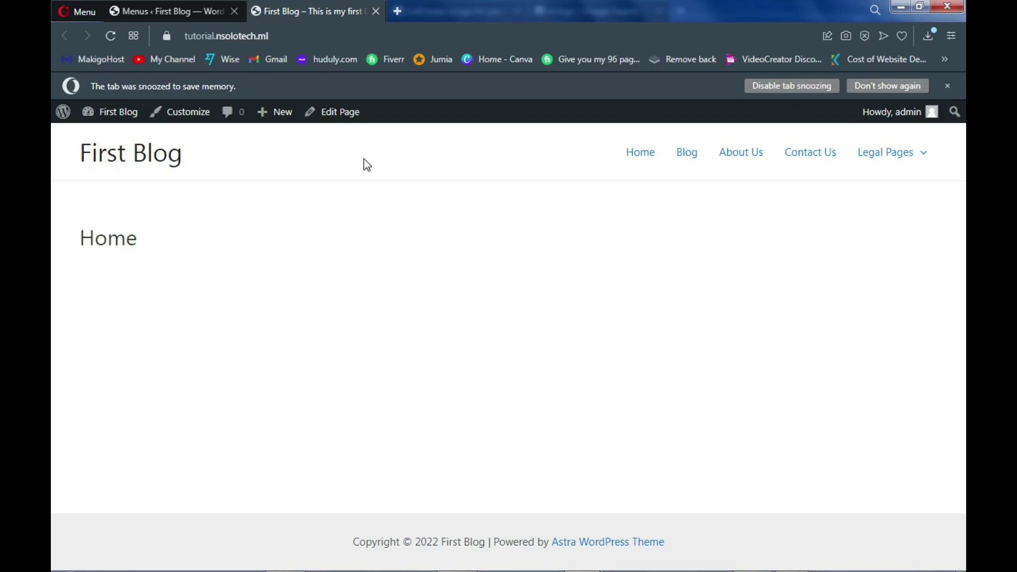
# From All Pages, open the Home page editor in a new tab and launch Edit with Elementor
pyautogui.click(194, 8)
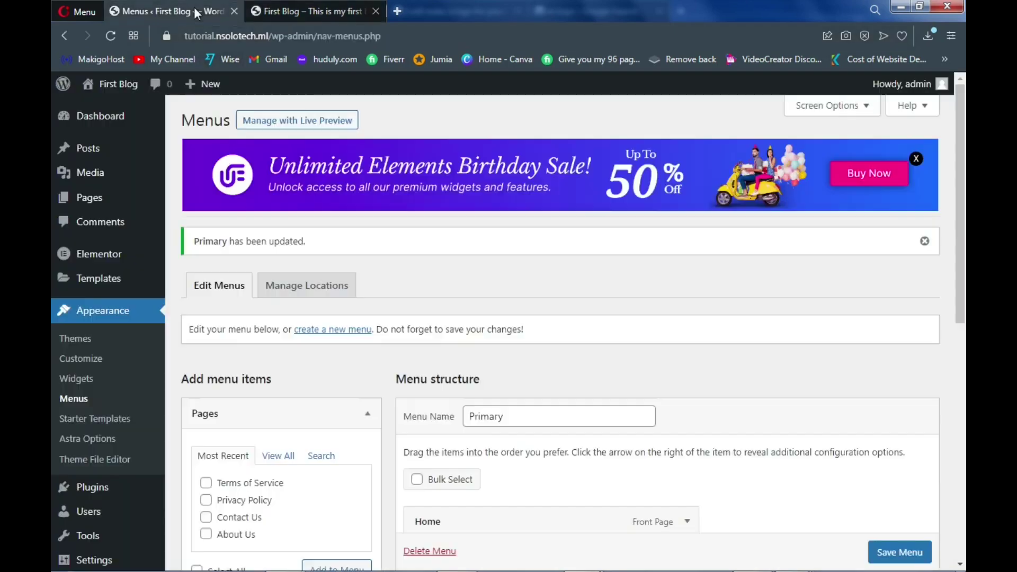
pyautogui.moveTo(100, 176)
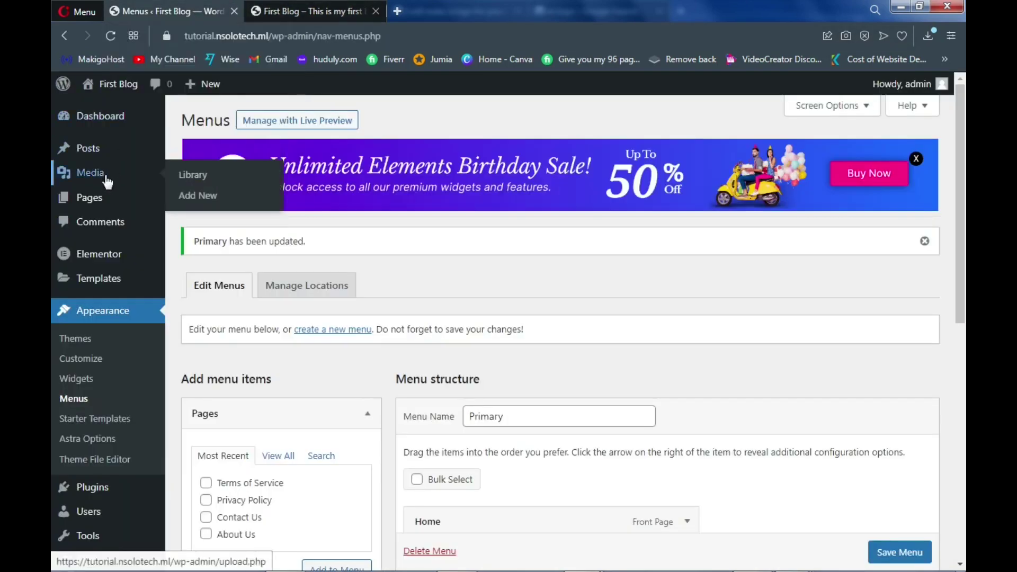
pyautogui.moveTo(99, 202)
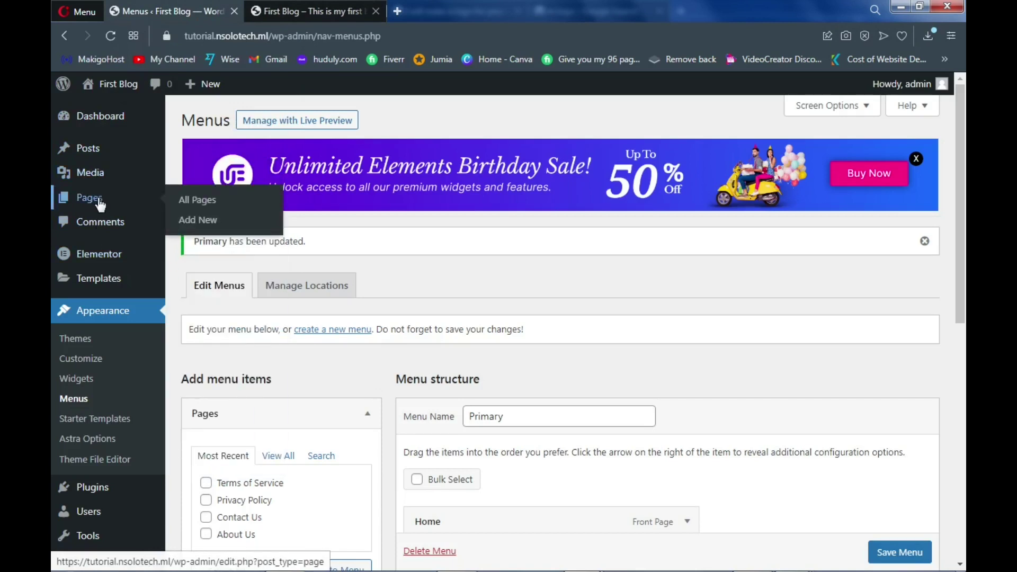
pyautogui.click(187, 206)
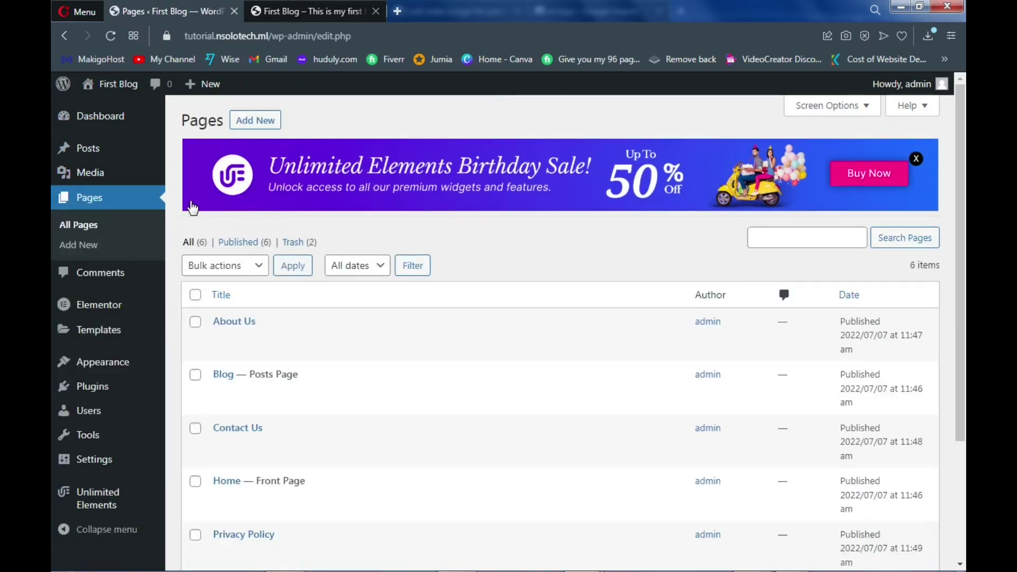
pyautogui.scroll(-1, 224, 252)
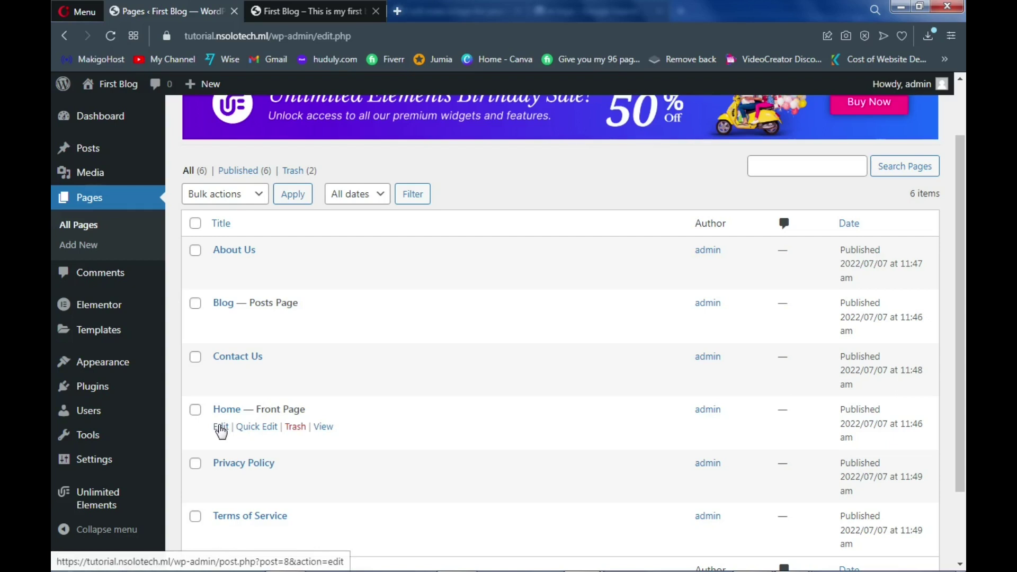
pyautogui.middleClick(220, 427)
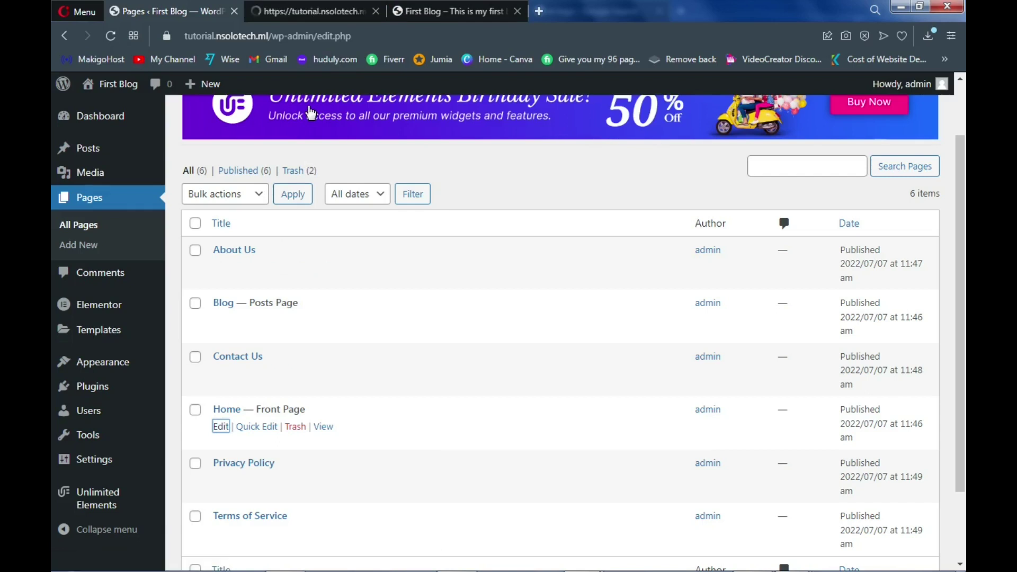
pyautogui.click(324, 15)
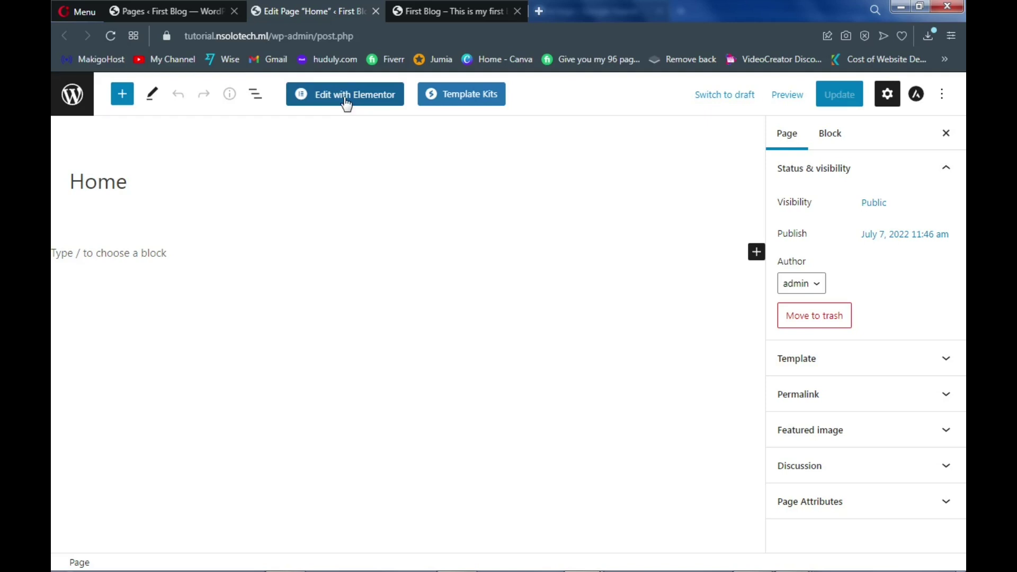
pyautogui.click(347, 101)
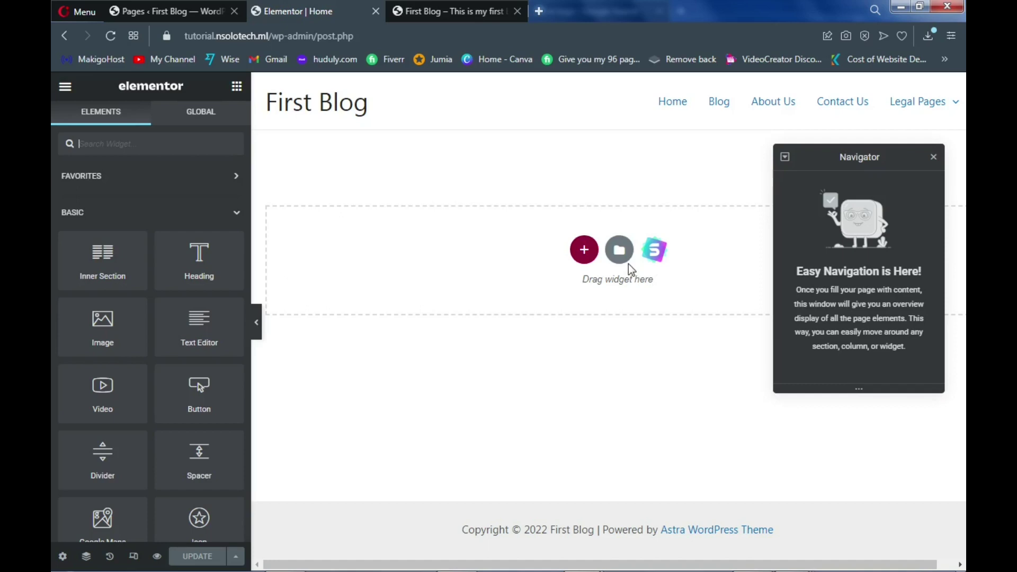
# Close the Navigator panel and bring up the Starter Templates library from the empty section
pyautogui.click(933, 156)
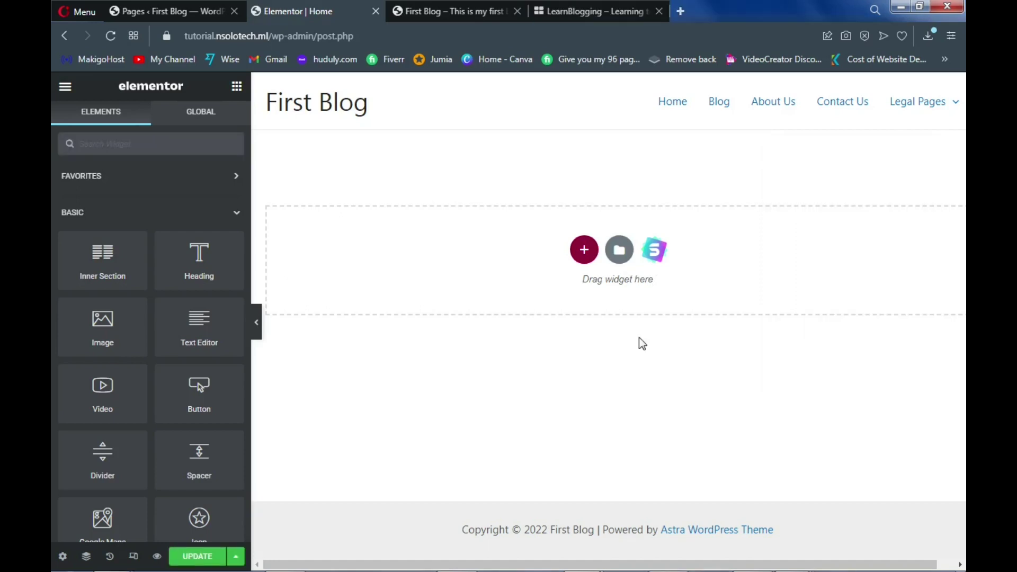
pyautogui.click(656, 258)
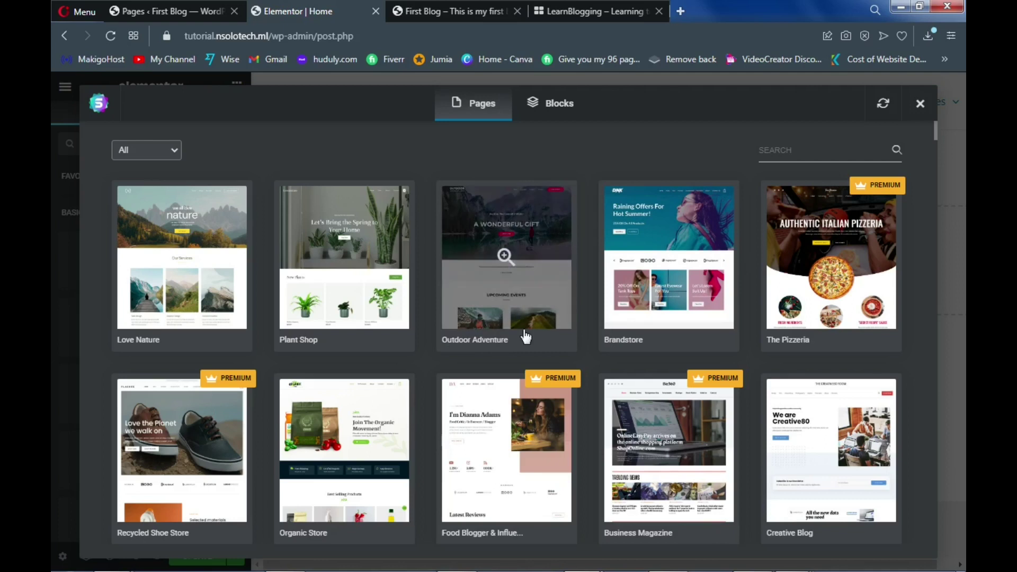
# Import the Home page design from the Outdoor Adventure kit
pyautogui.click(520, 294)
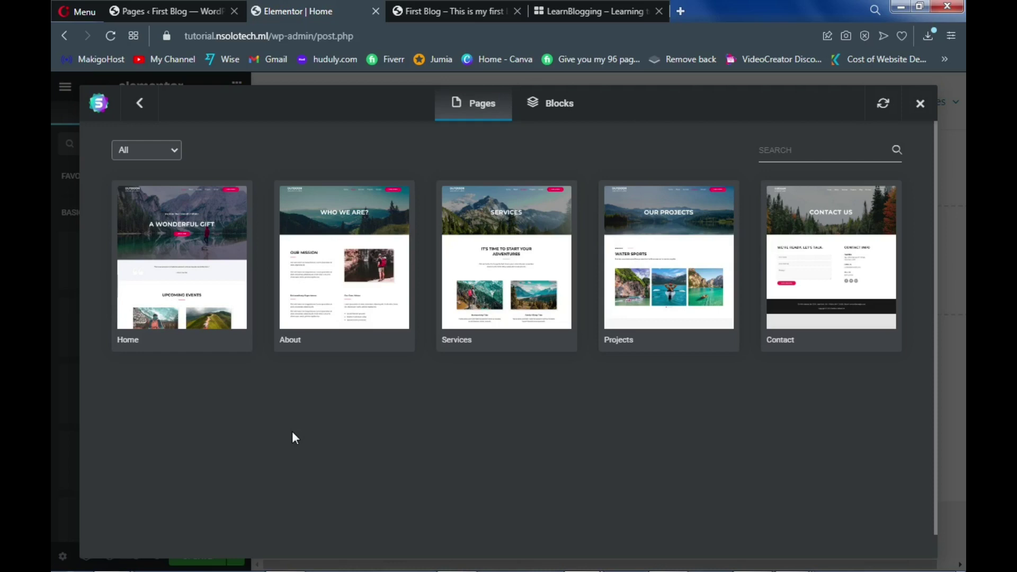
pyautogui.click(200, 282)
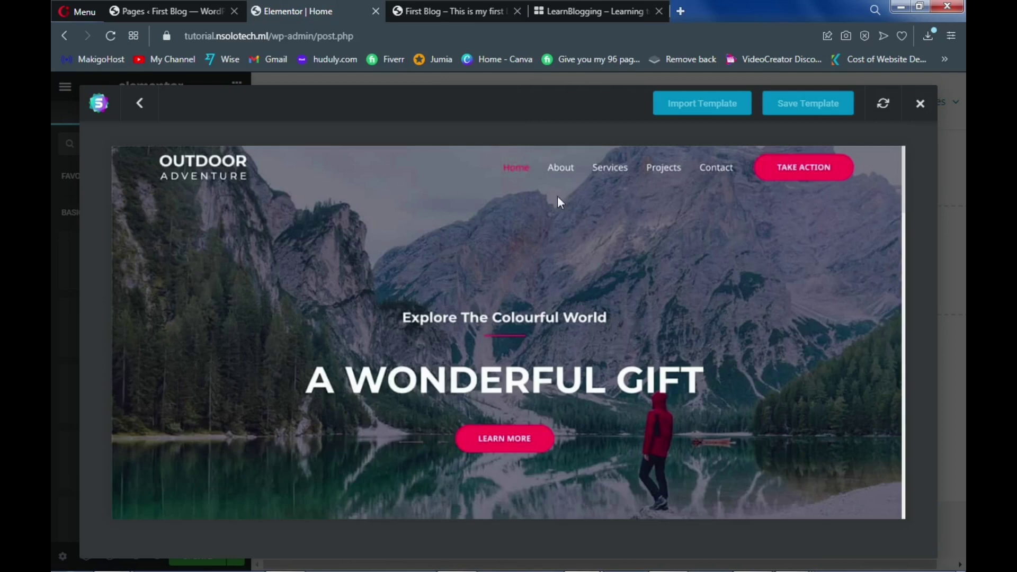
pyautogui.click(682, 106)
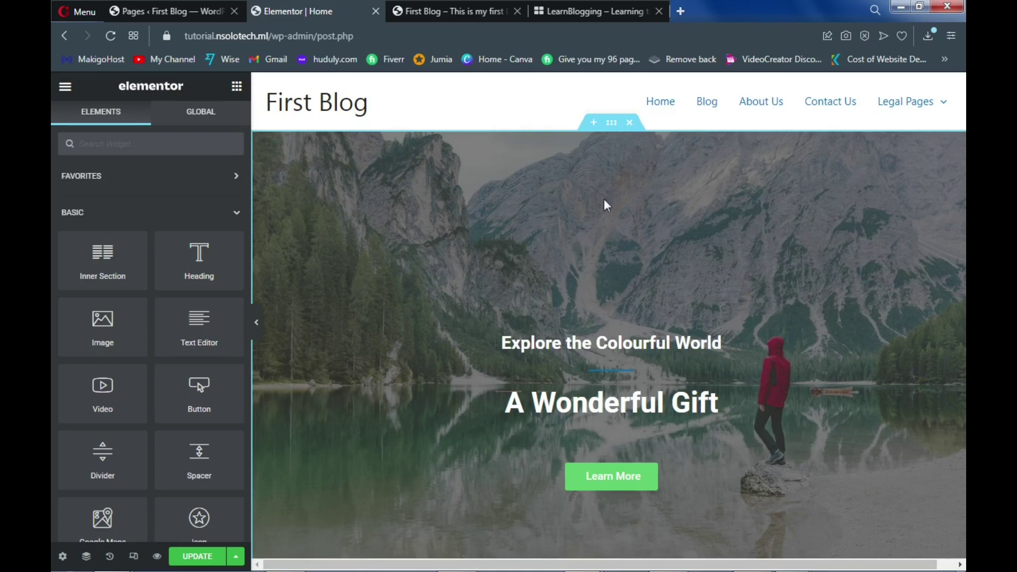
# Delete the A Wonderful Gift hero and quote testimonial sections, then add an empty section above Upcoming Events
pyautogui.scroll(-1, 605, 204)
pyautogui.scroll(-12, 604, 209)
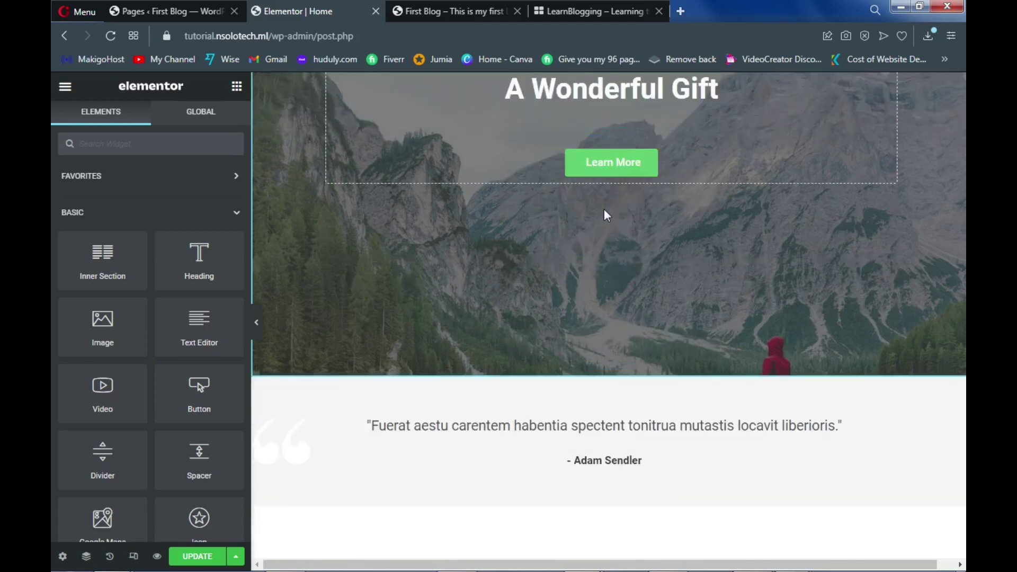
pyautogui.scroll(-3, 604, 211)
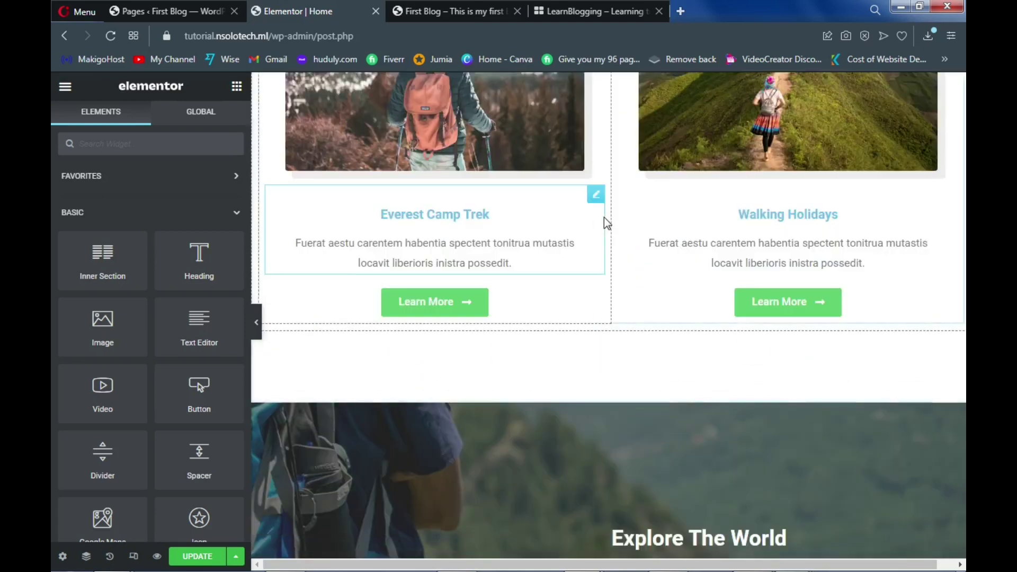
pyautogui.scroll(4, 604, 217)
pyautogui.scroll(-5, 604, 217)
pyautogui.scroll(-15, 607, 224)
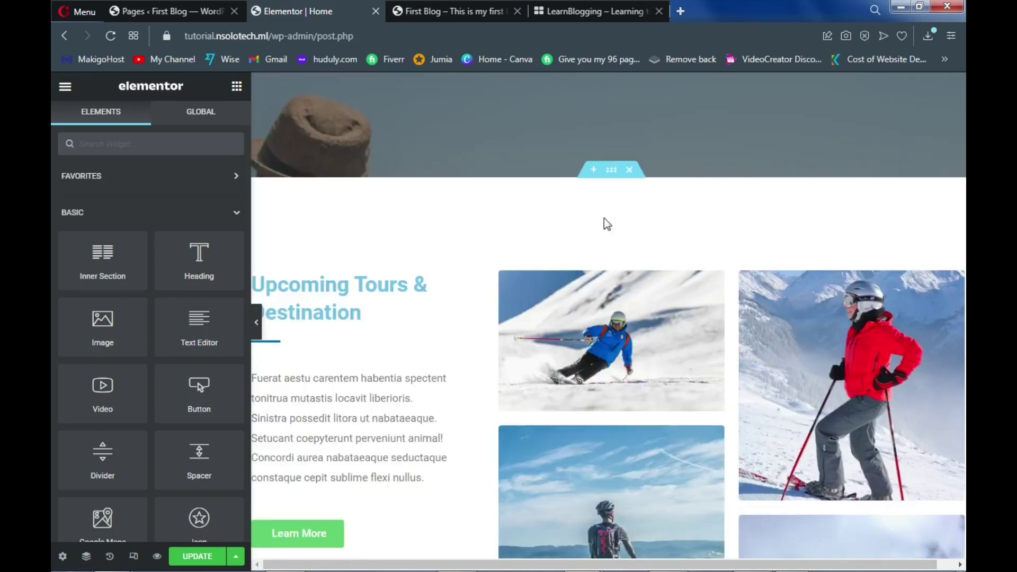
pyautogui.scroll(-5, 605, 218)
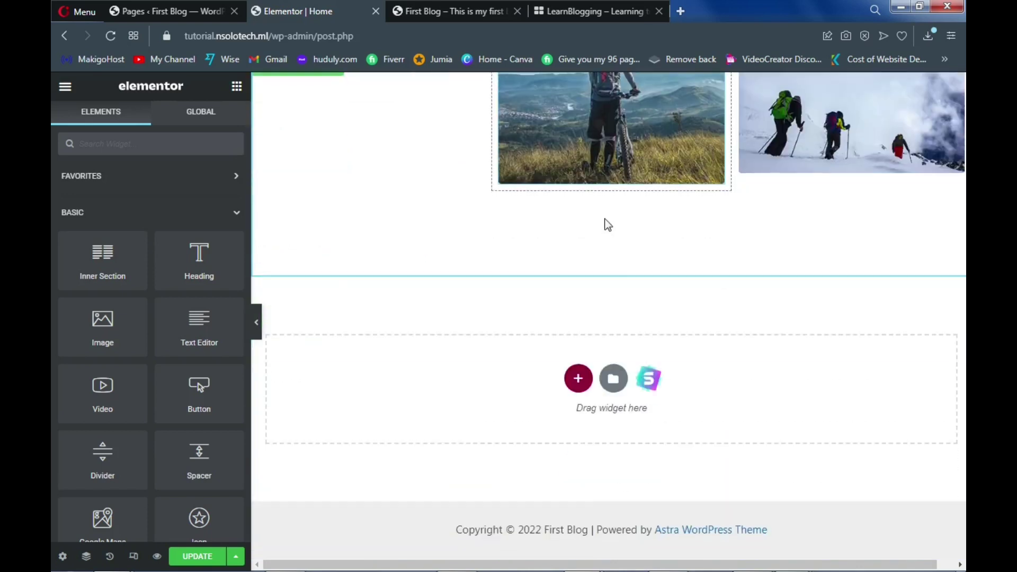
pyautogui.scroll(7, 605, 218)
pyautogui.scroll(12, 605, 218)
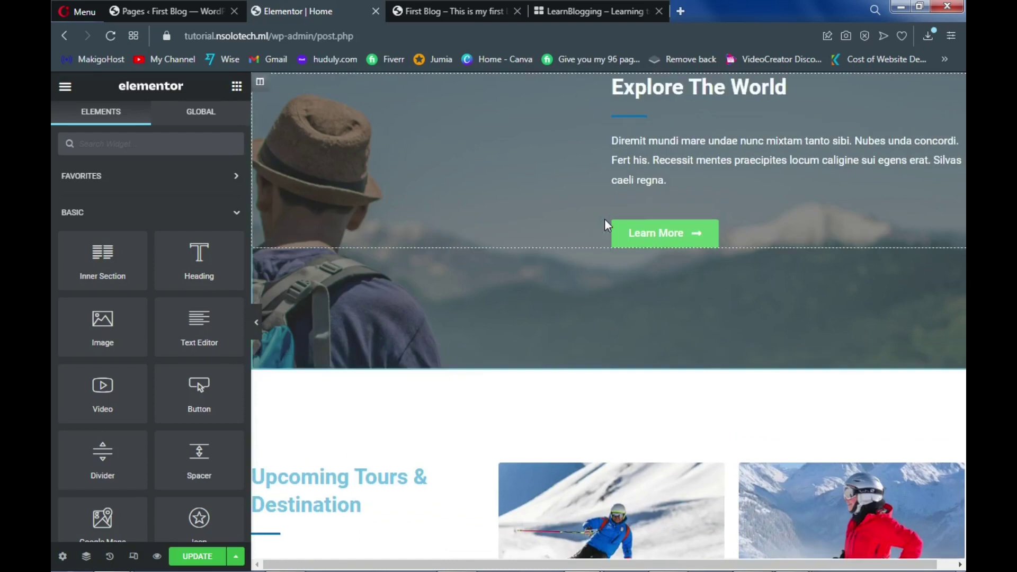
pyautogui.scroll(9, 608, 226)
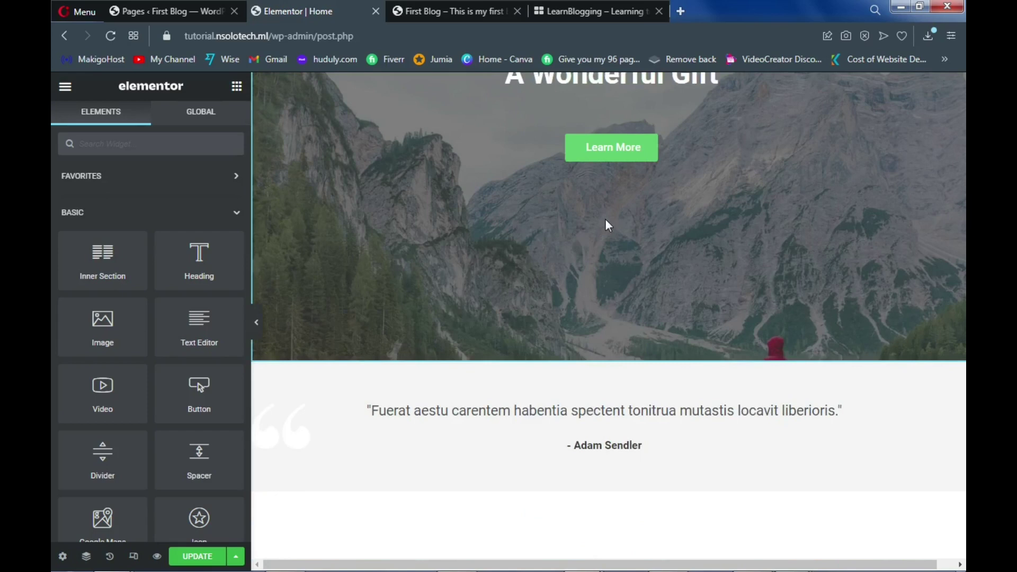
pyautogui.scroll(5, 605, 223)
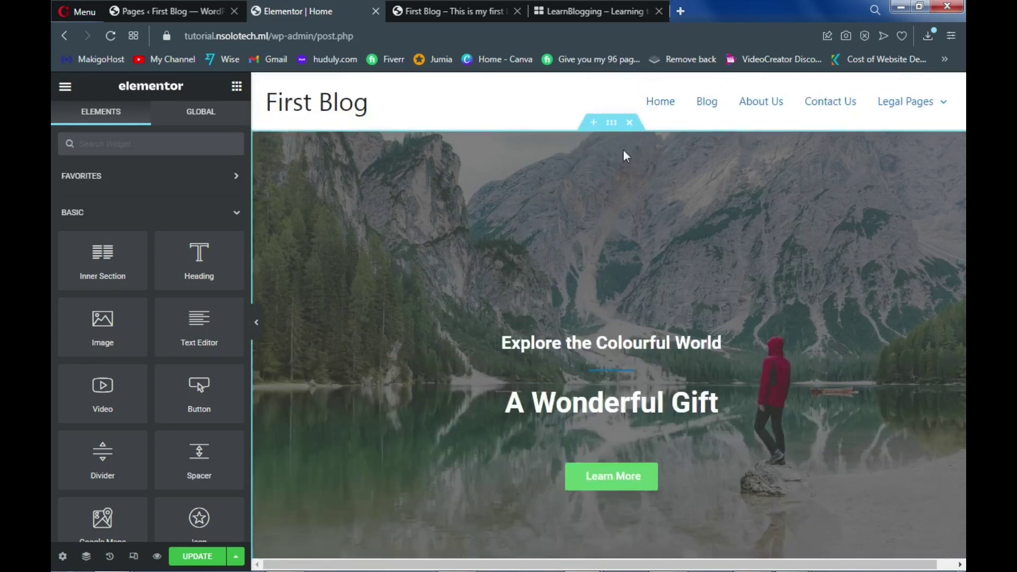
pyautogui.click(630, 122)
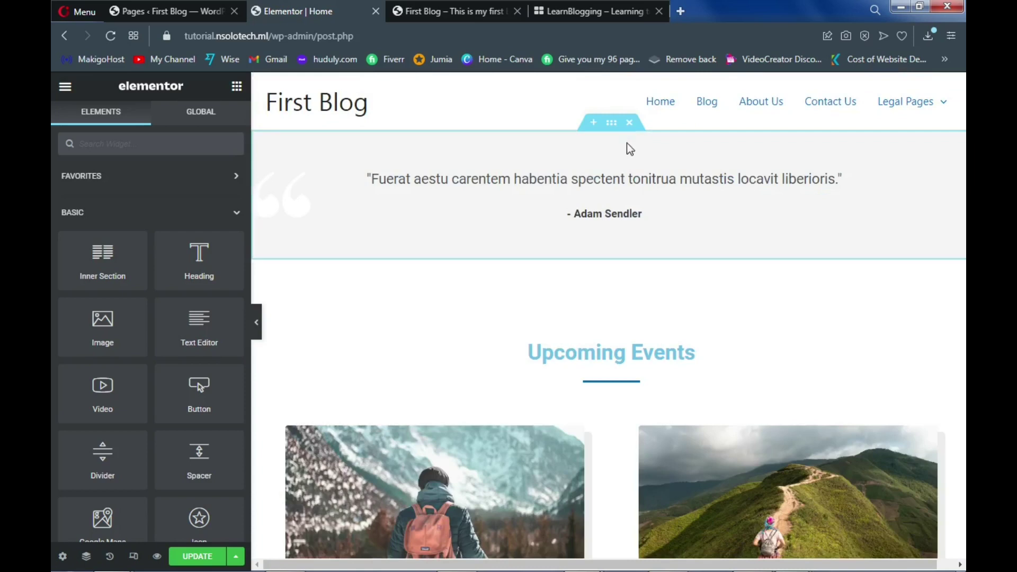
pyautogui.click(630, 123)
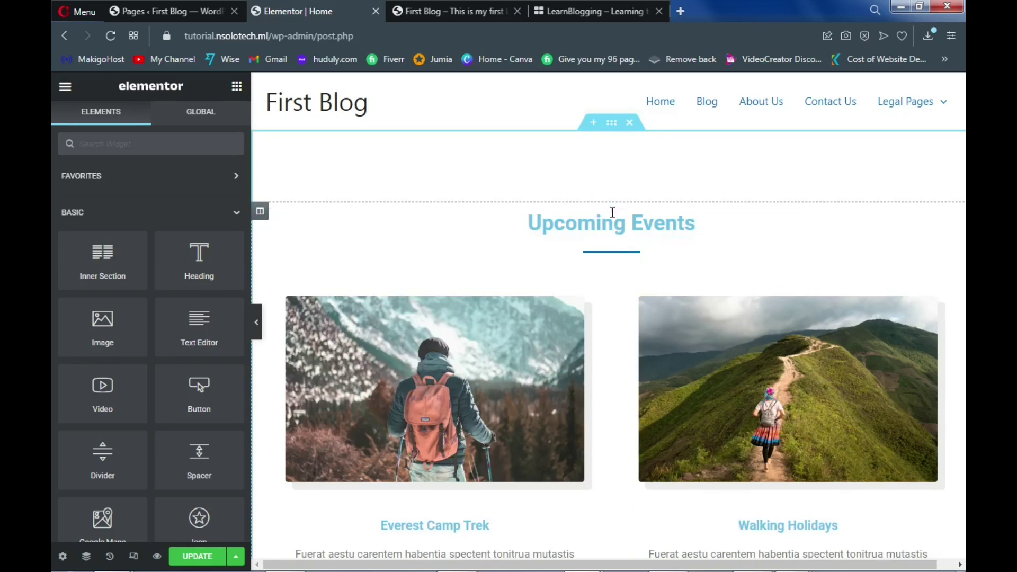
pyautogui.click(593, 126)
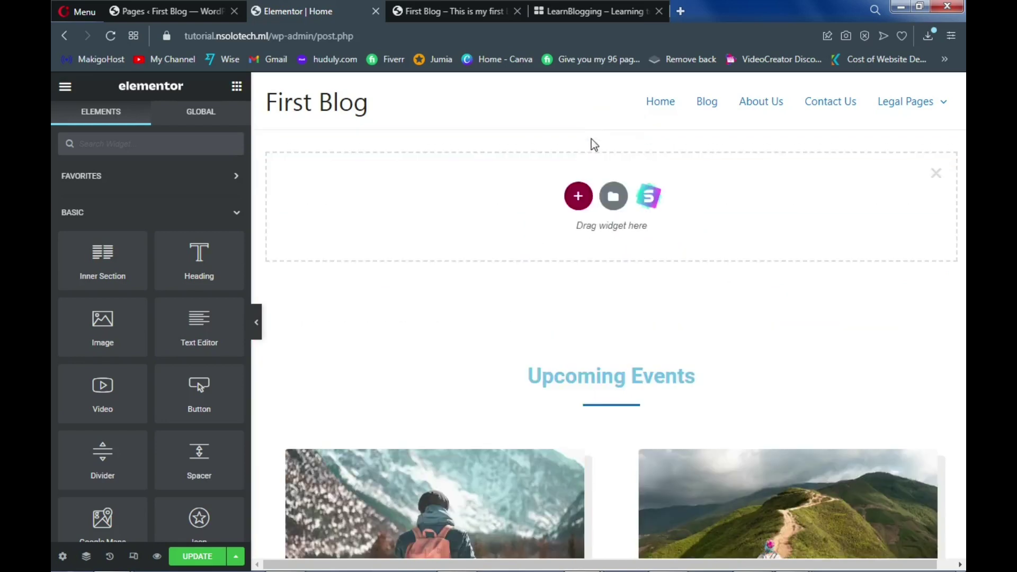
# Import the dark Hero-category block with the woman in sunglasses from the Starter Templates Blocks library
pyautogui.click(649, 202)
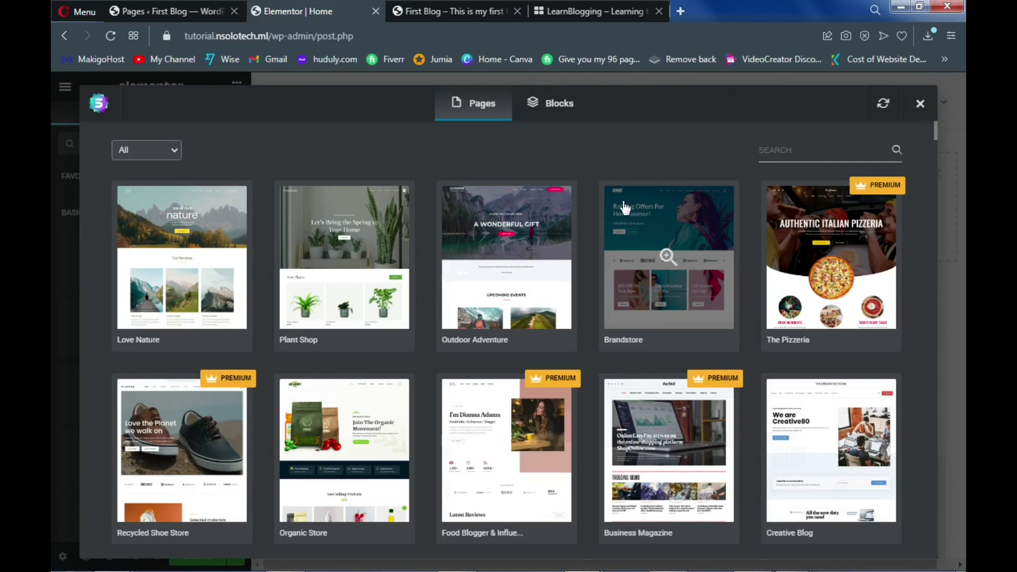
pyautogui.click(558, 117)
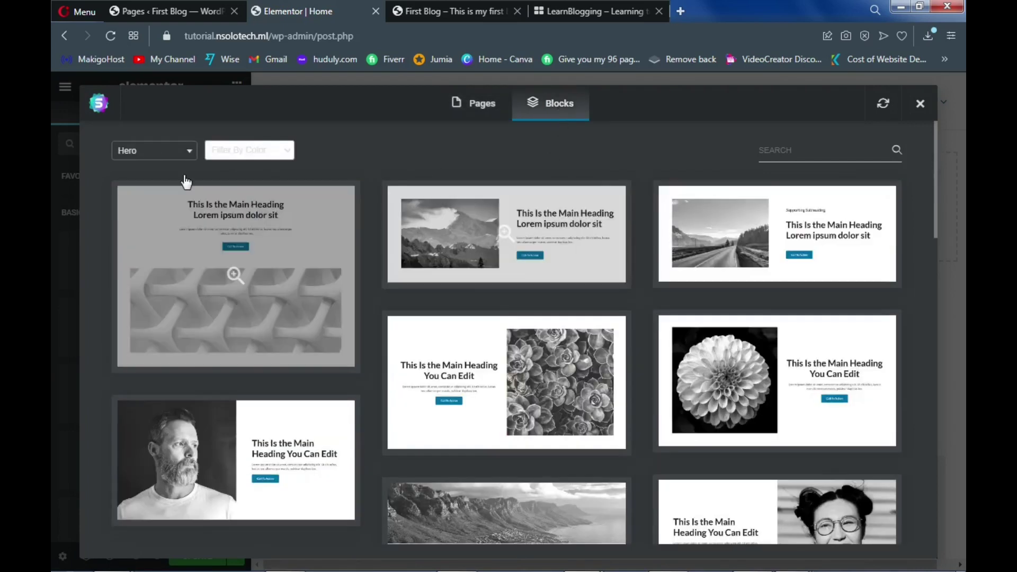
pyautogui.click(154, 153)
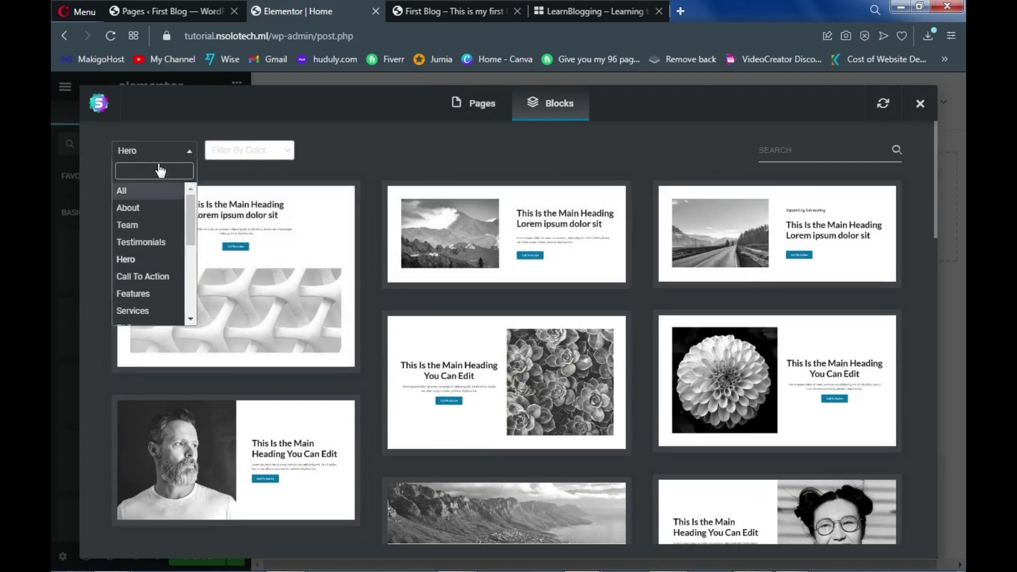
pyautogui.click(143, 259)
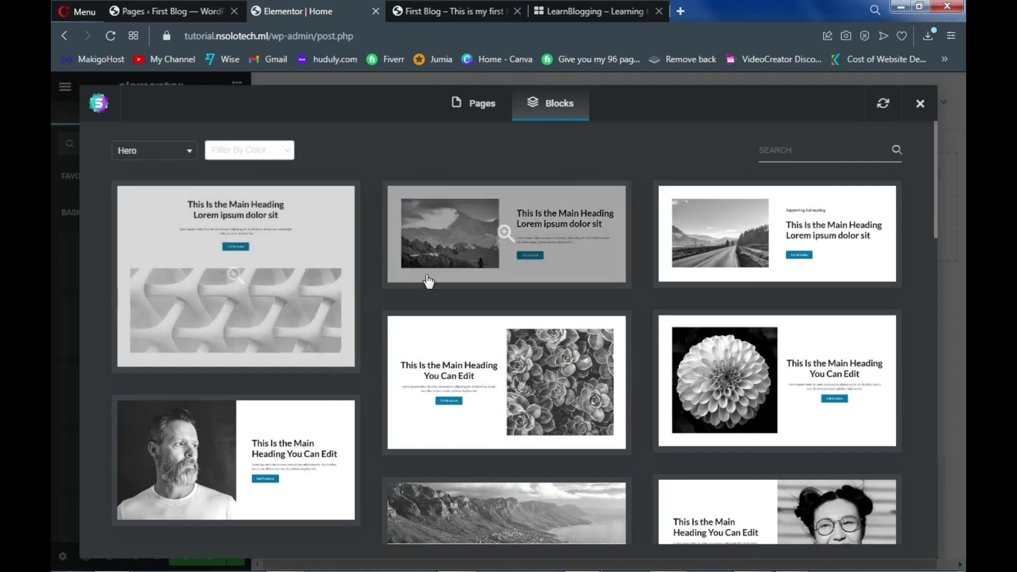
pyautogui.scroll(-3, 460, 296)
pyautogui.scroll(-15, 460, 297)
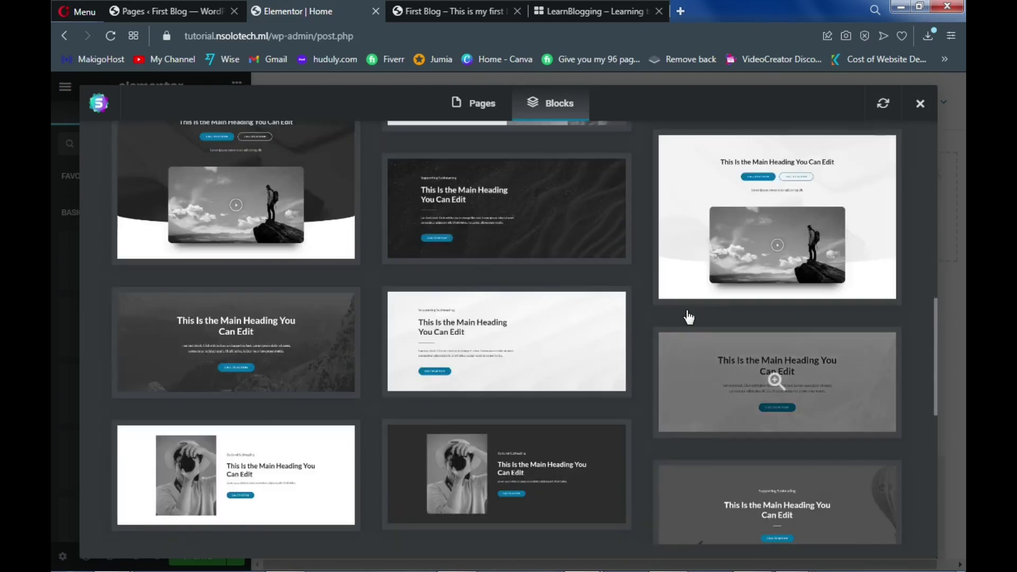
pyautogui.scroll(5, 768, 281)
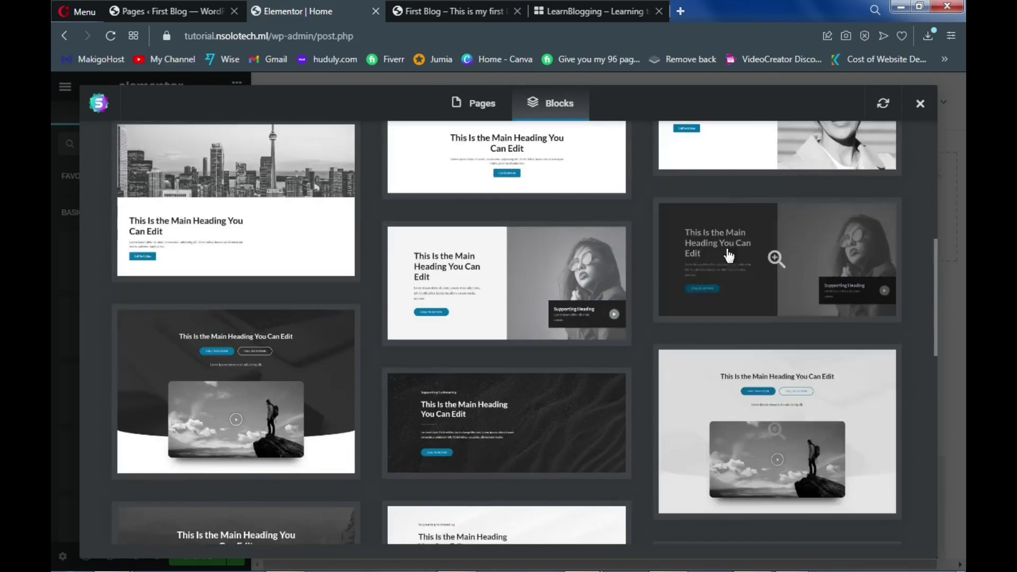
pyautogui.click(771, 291)
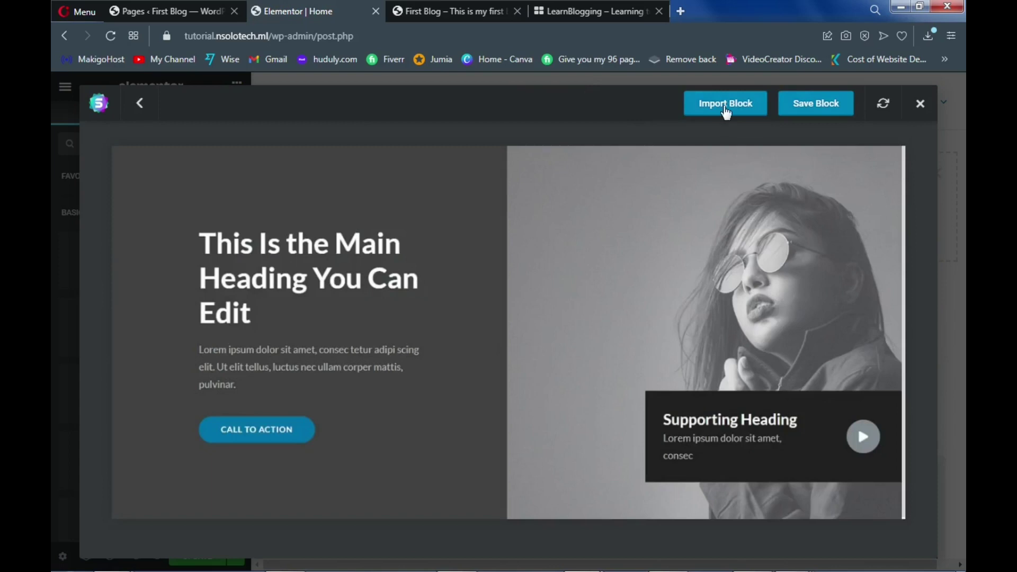
pyautogui.click(727, 111)
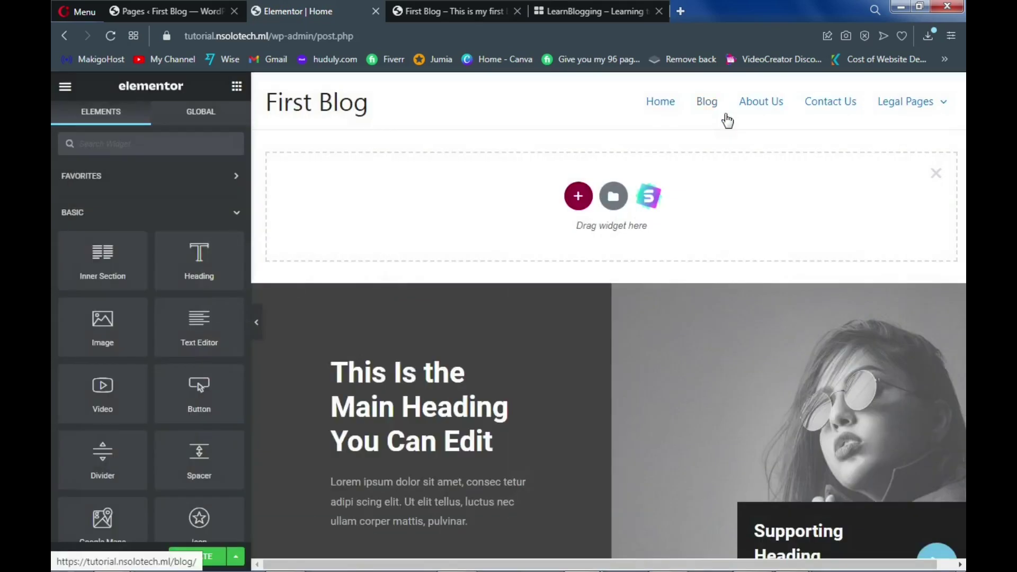
# Replace the Upcoming Events heading text with 'Recent Post'
pyautogui.scroll(-4, 641, 304)
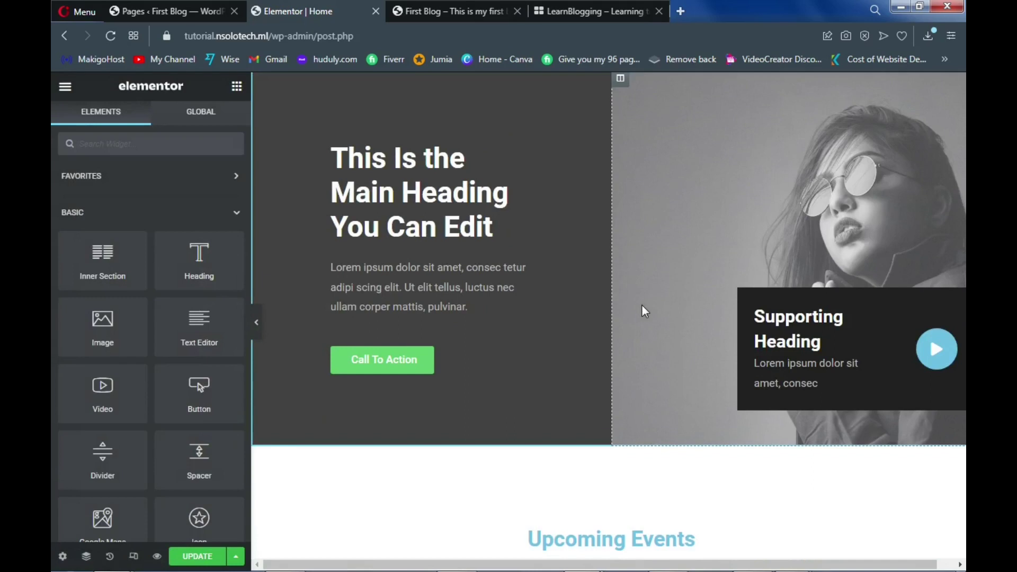
pyautogui.scroll(-4, 641, 306)
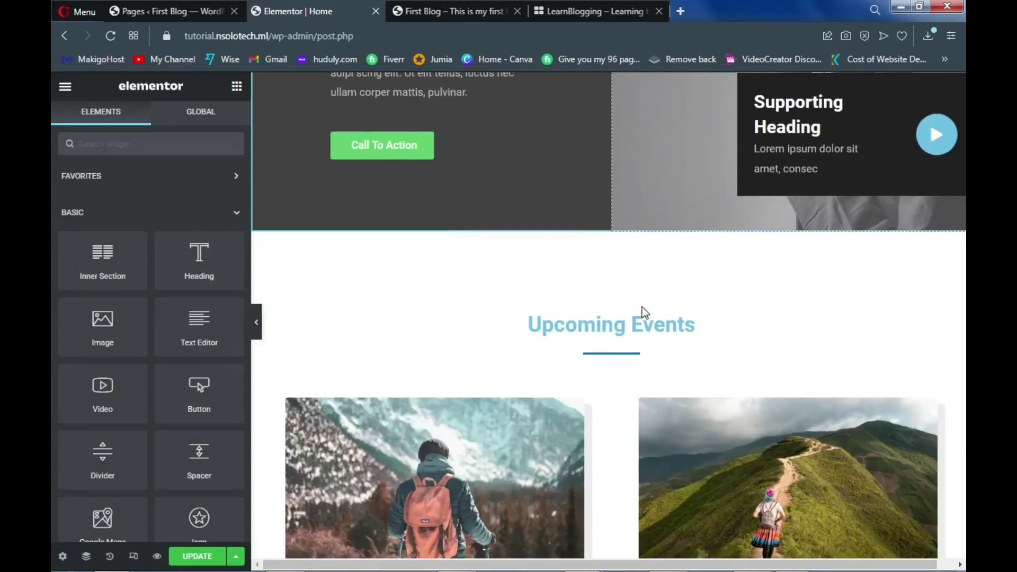
pyautogui.click(596, 327)
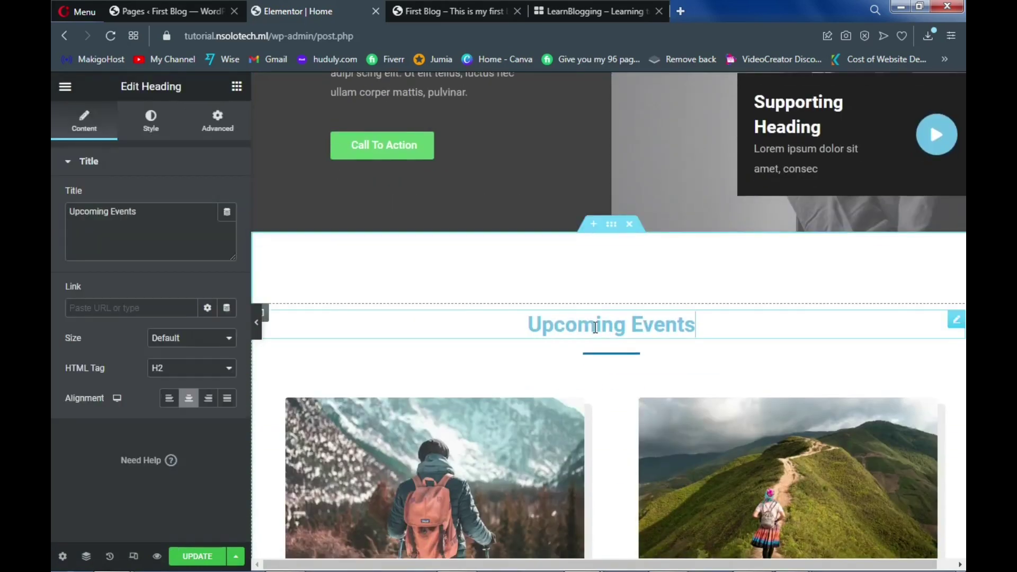
pyautogui.tripleClick(595, 326)
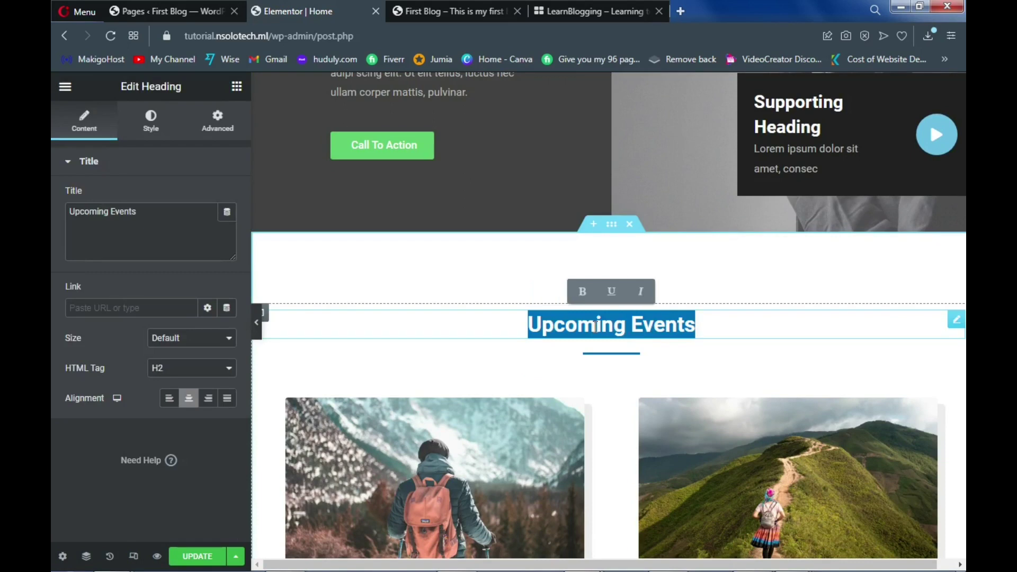
pyautogui.write('R')
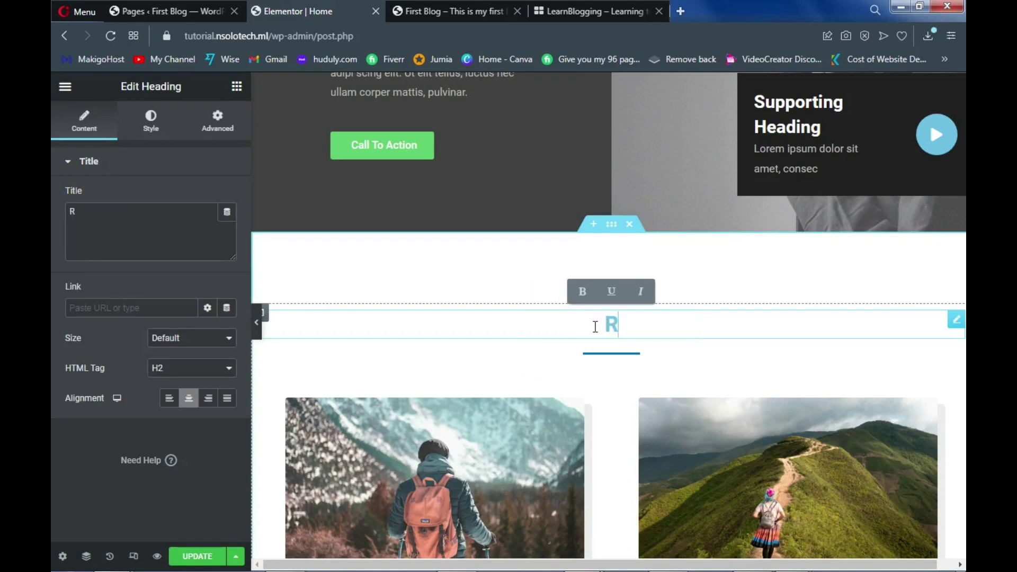
pyautogui.write('ece')
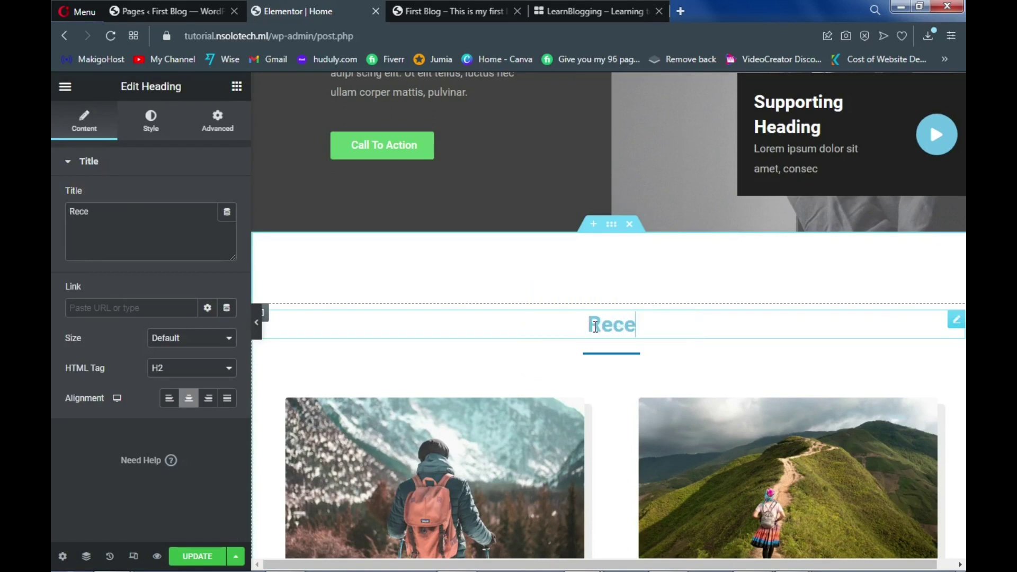
pyautogui.write('nt Post')
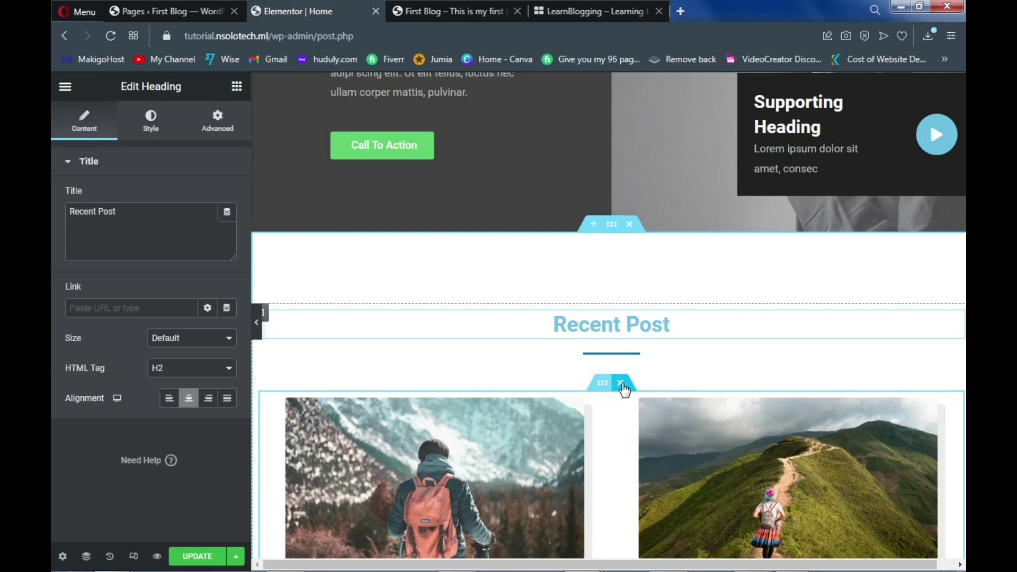
# Delete the two-image events row beneath Recent Post and click Update to save the page
pyautogui.click(622, 384)
pyautogui.scroll(-5, 621, 382)
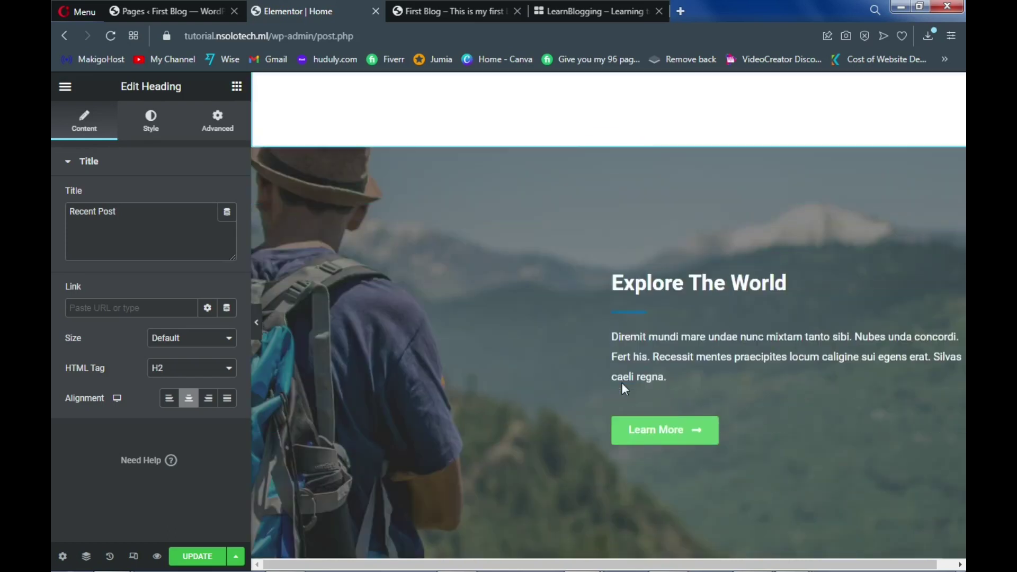
pyautogui.scroll(4, 622, 382)
pyautogui.scroll(-5, 604, 343)
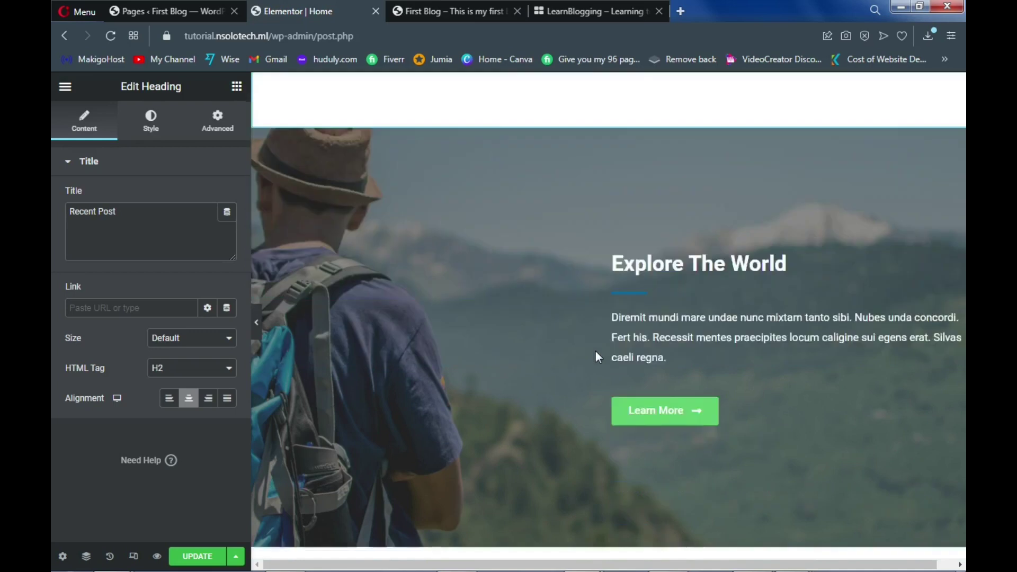
pyautogui.scroll(-6, 601, 259)
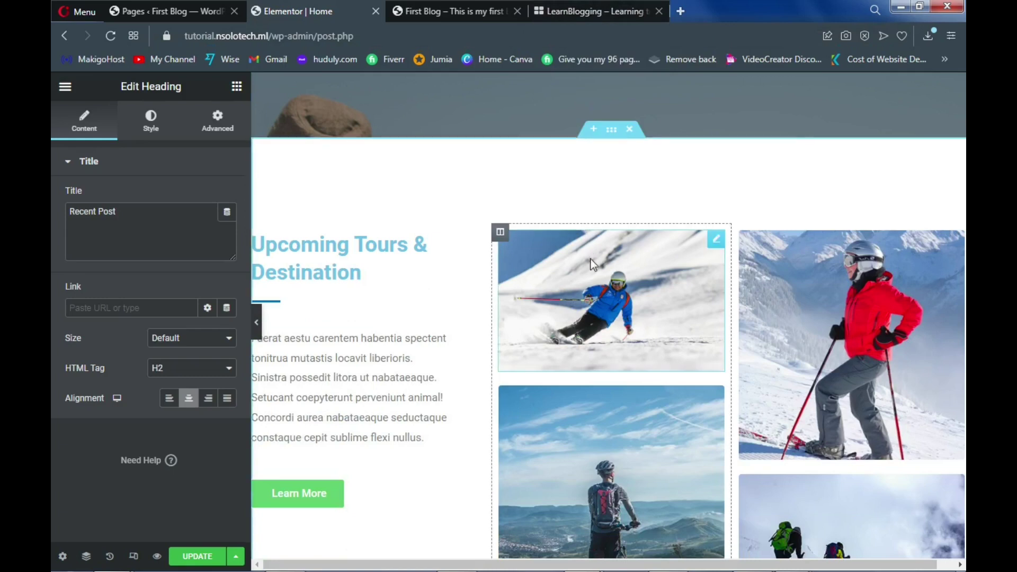
pyautogui.scroll(-8, 591, 283)
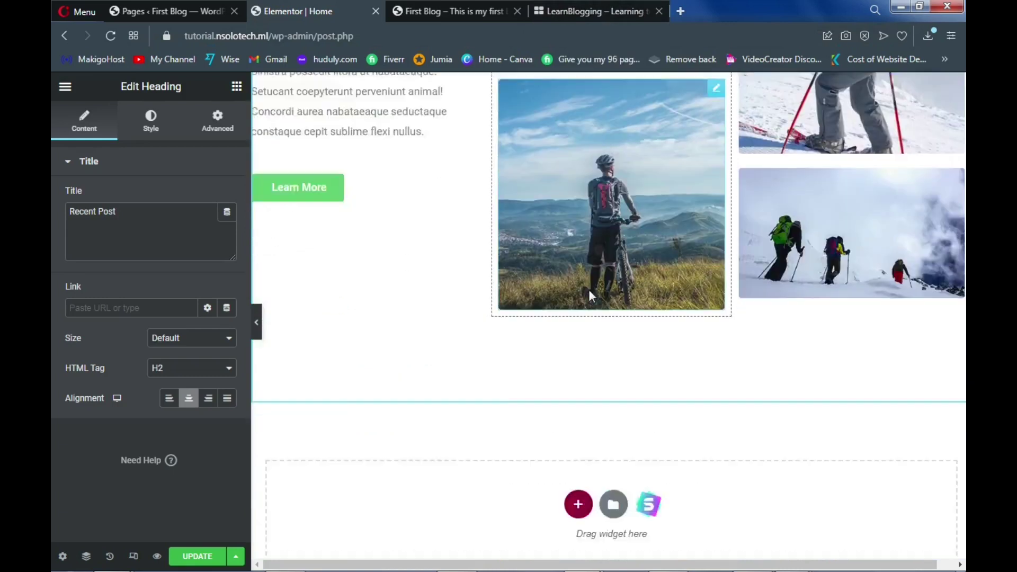
pyautogui.click(192, 558)
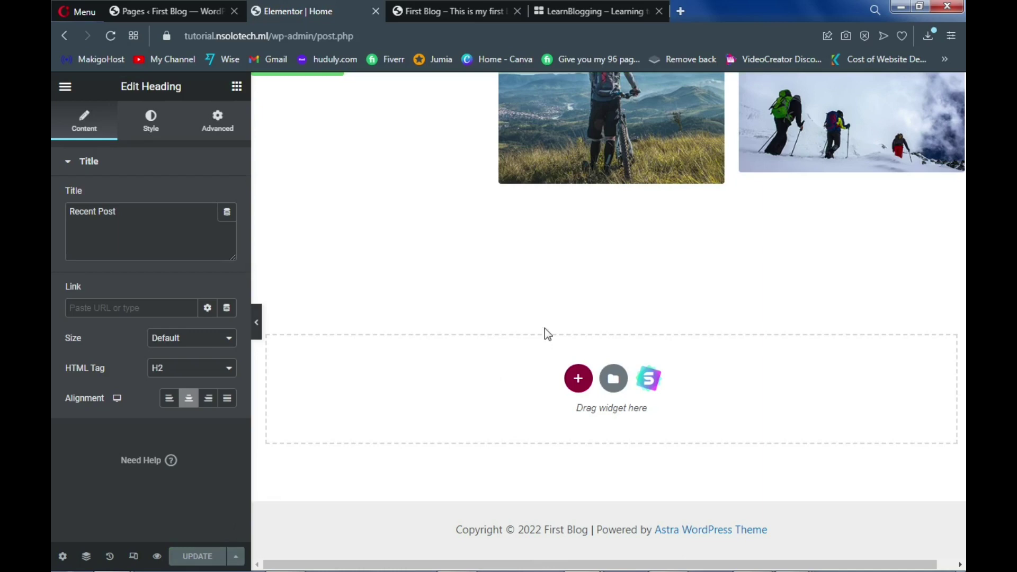
pyautogui.scroll(10, 546, 330)
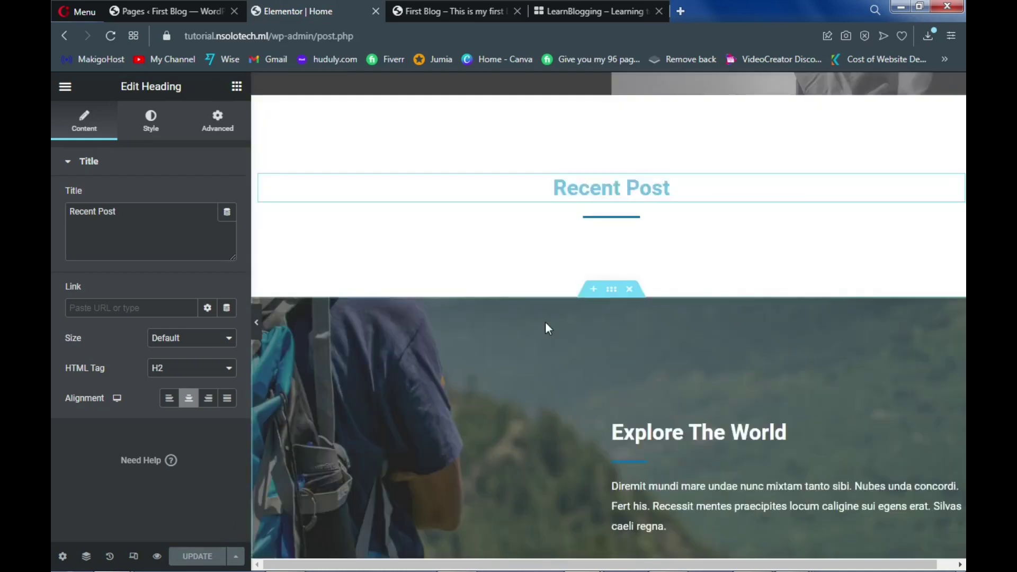
pyautogui.scroll(5, 546, 324)
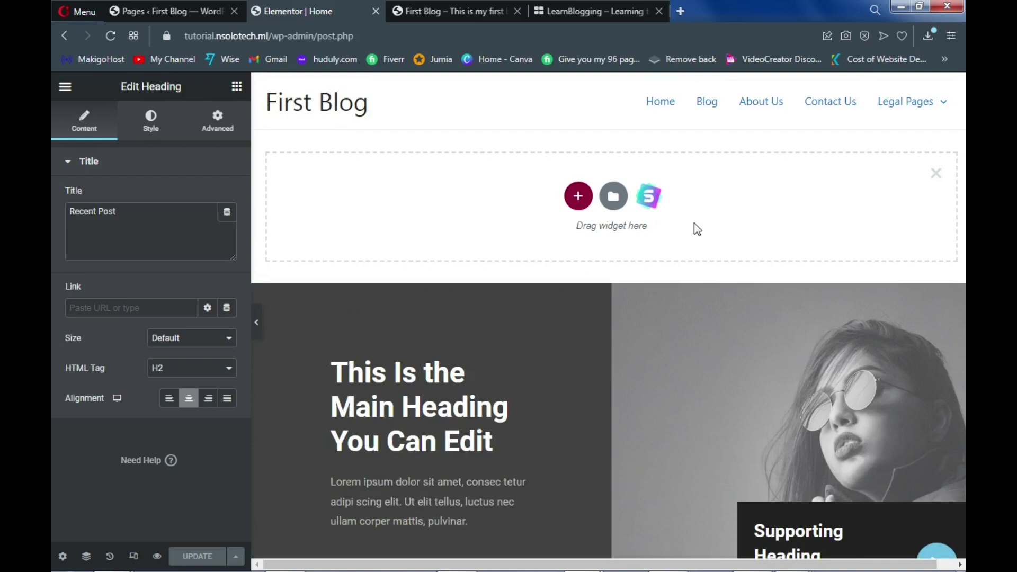
# Delete the empty section above the hero, check the Bitcoin reference site, then view the live First Blog page
pyautogui.click(936, 175)
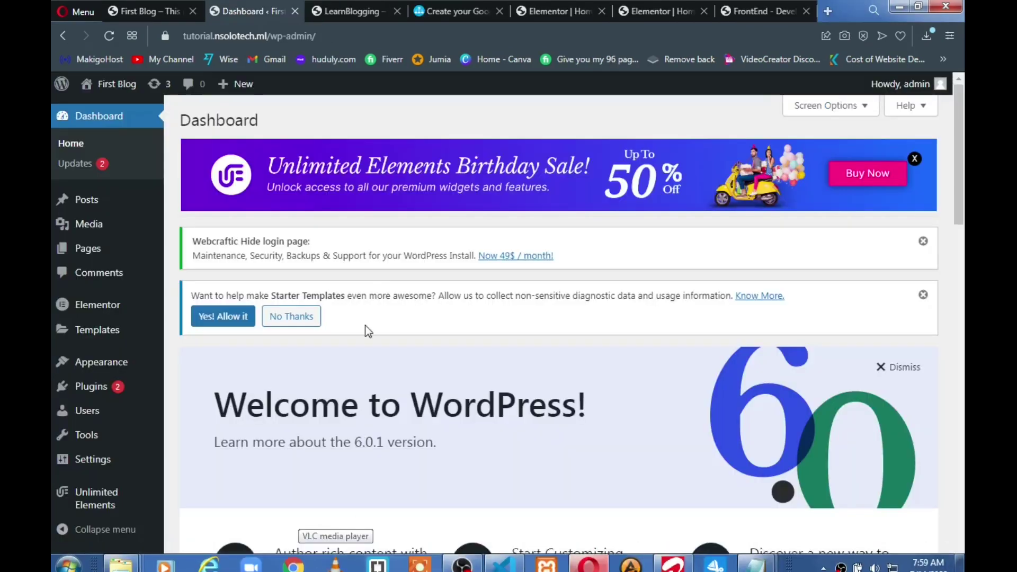
pyautogui.click(363, 11)
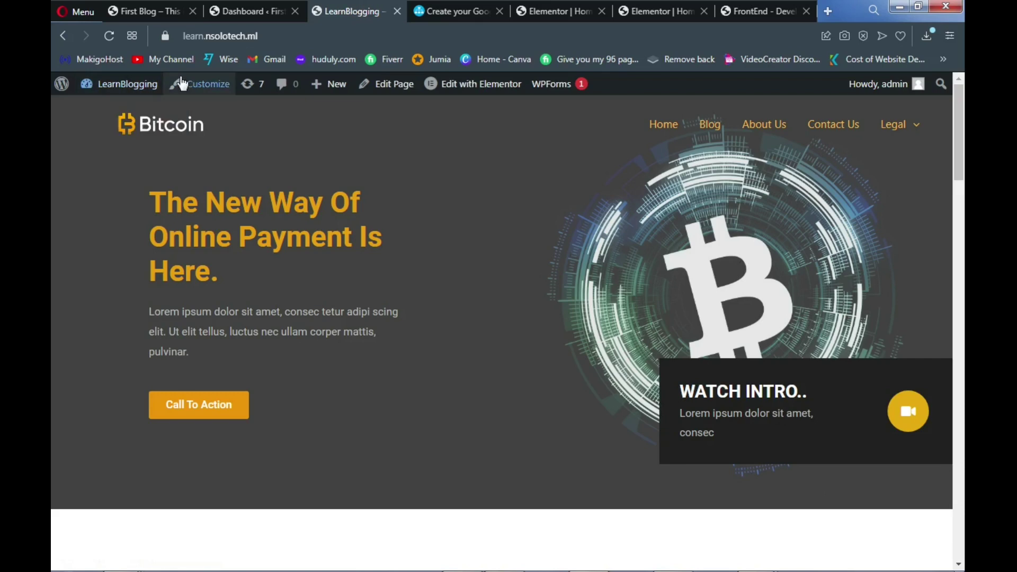
pyautogui.click(141, 8)
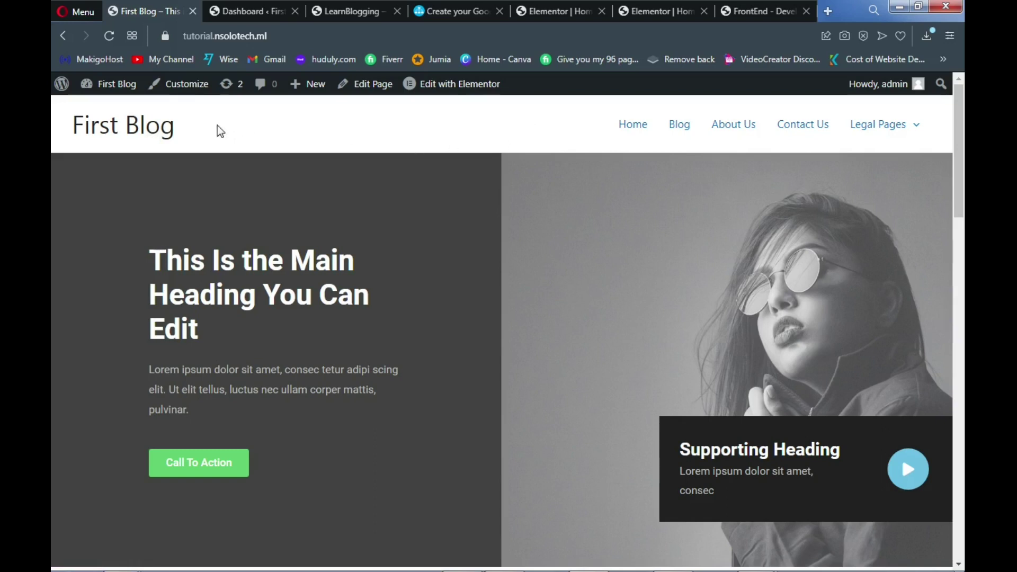
# Open the Customizer's header Site Title & Logo settings for the First Blog site
pyautogui.click(186, 94)
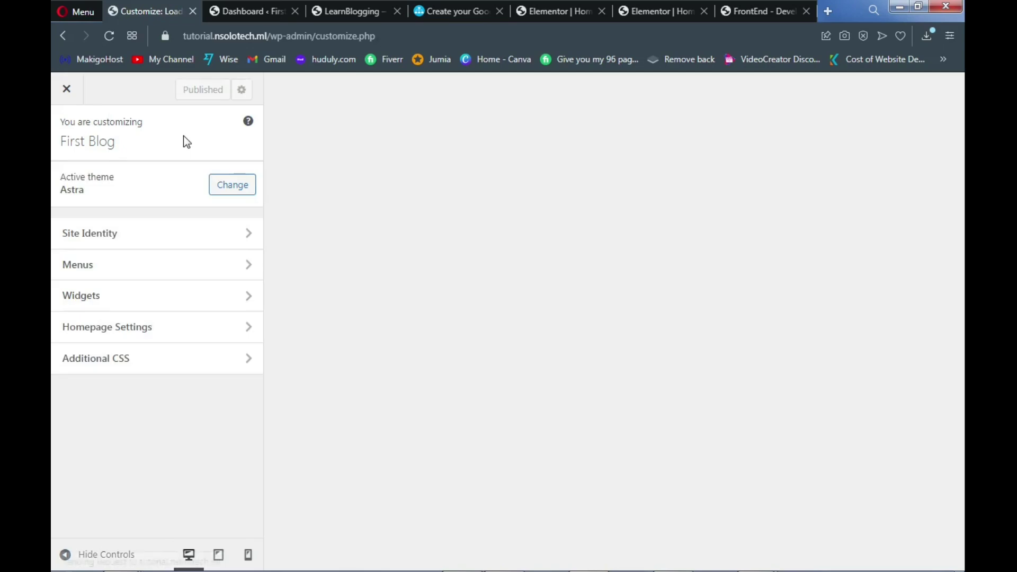
pyautogui.click(170, 236)
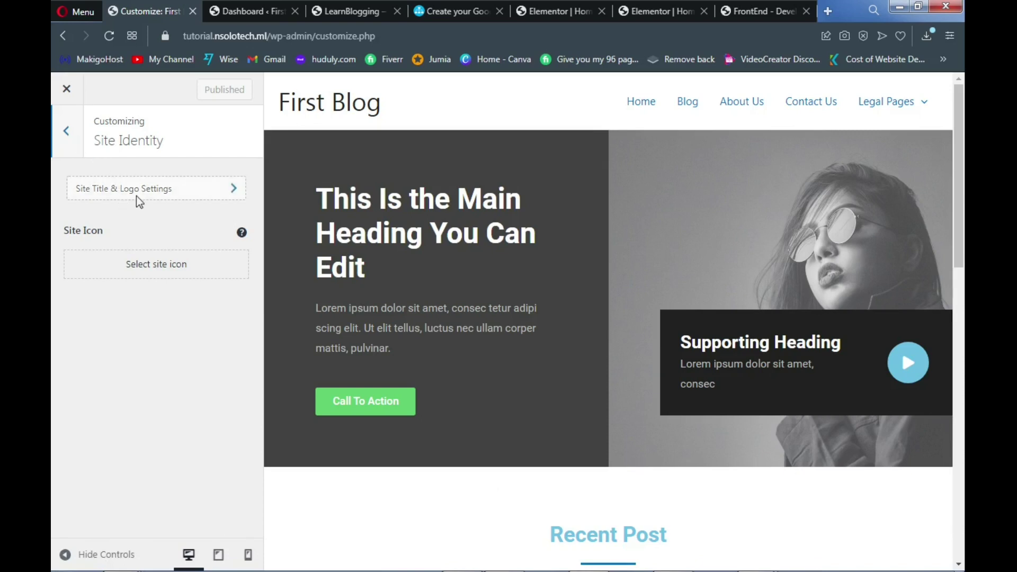
pyautogui.click(161, 194)
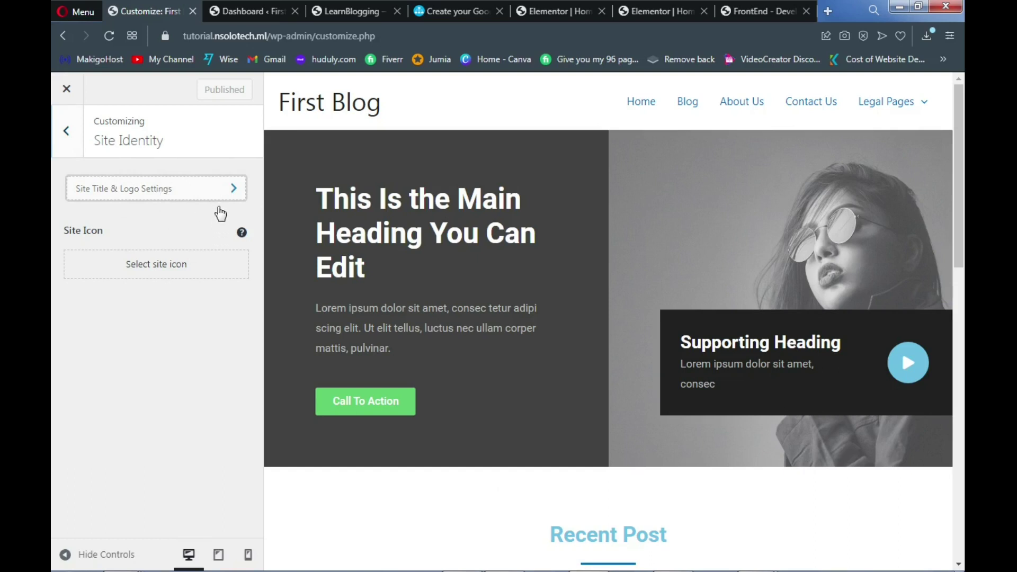
pyautogui.click(225, 199)
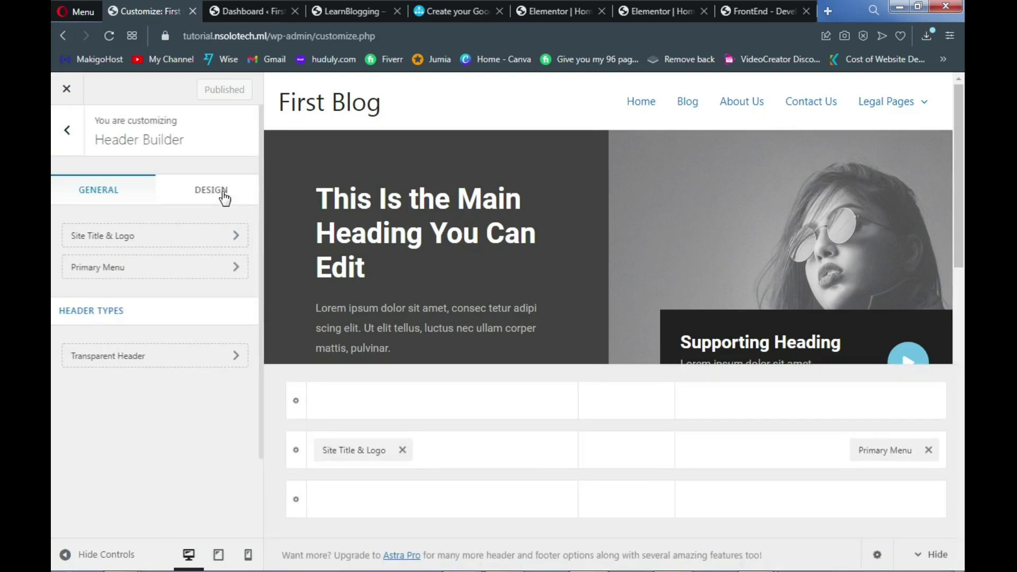
pyautogui.scroll(-2, 179, 252)
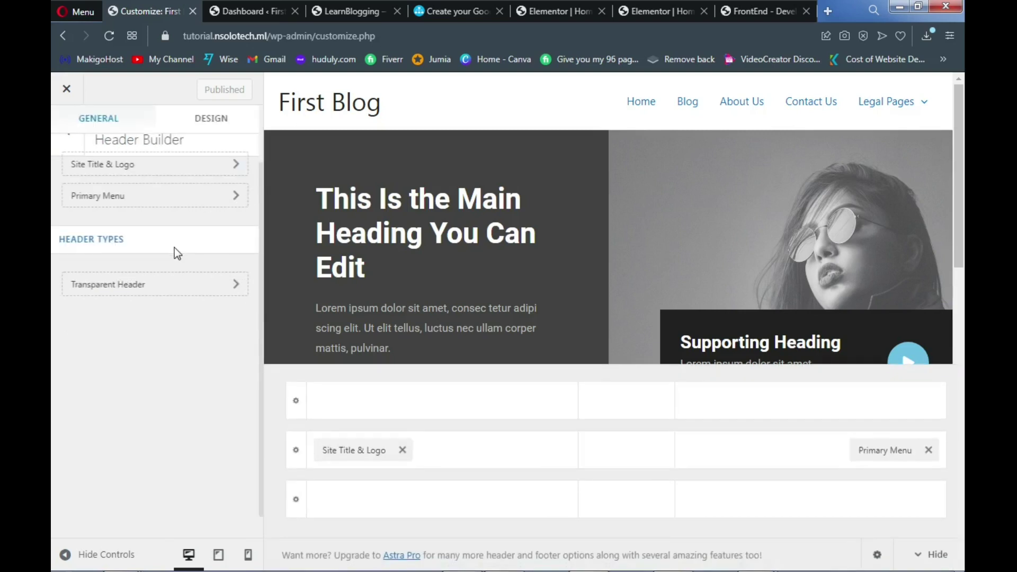
pyautogui.click(170, 173)
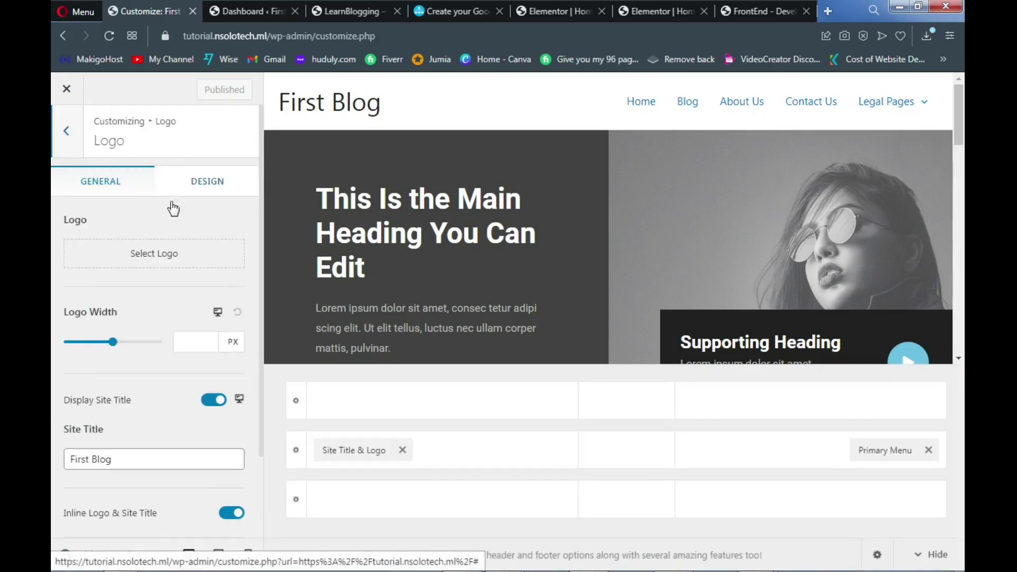
# Upload logo.png as the header site logo, skipping the cropping step
pyautogui.click(142, 262)
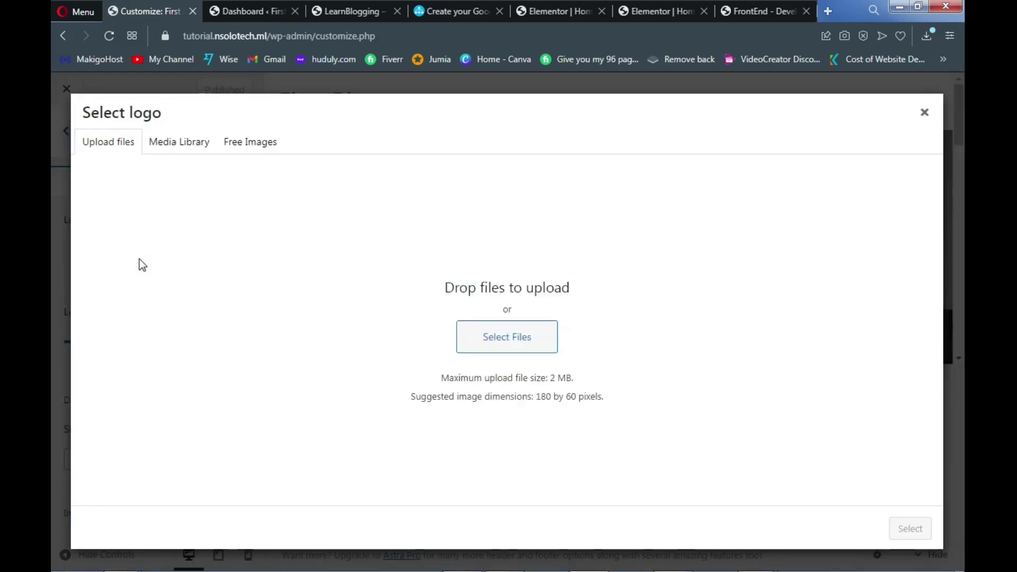
pyautogui.click(500, 348)
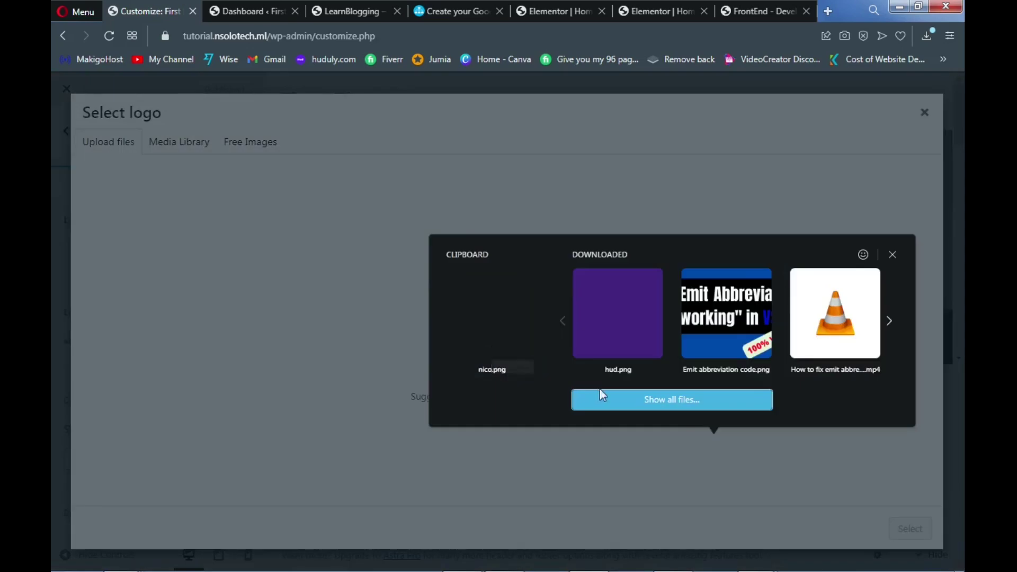
pyautogui.click(615, 398)
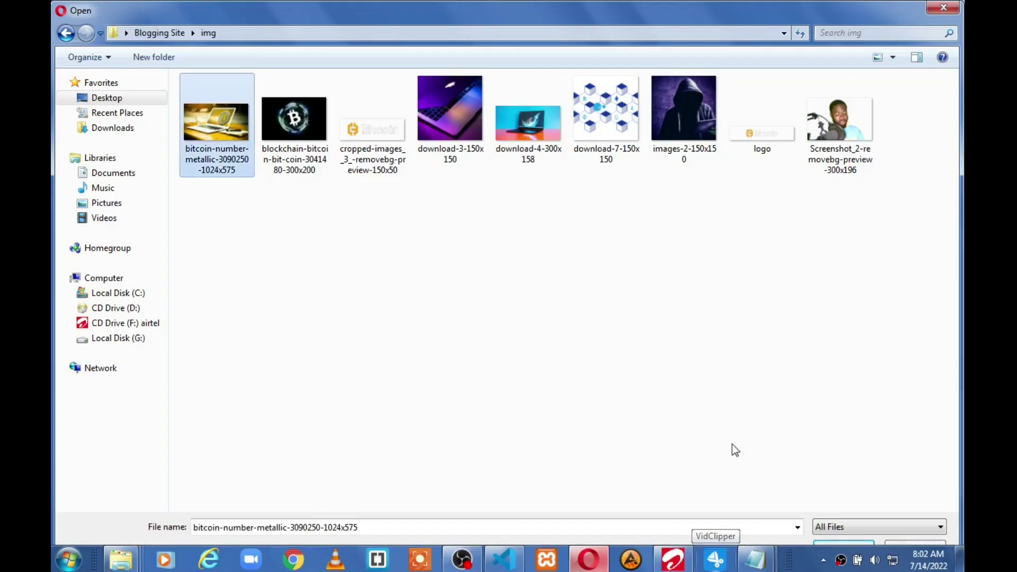
pyautogui.doubleClick(765, 134)
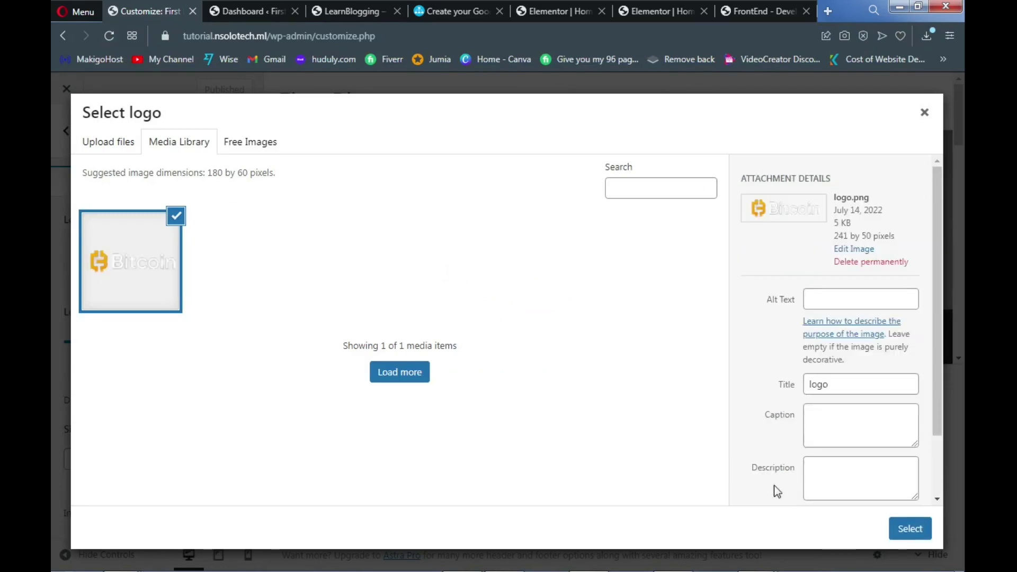
pyautogui.click(911, 532)
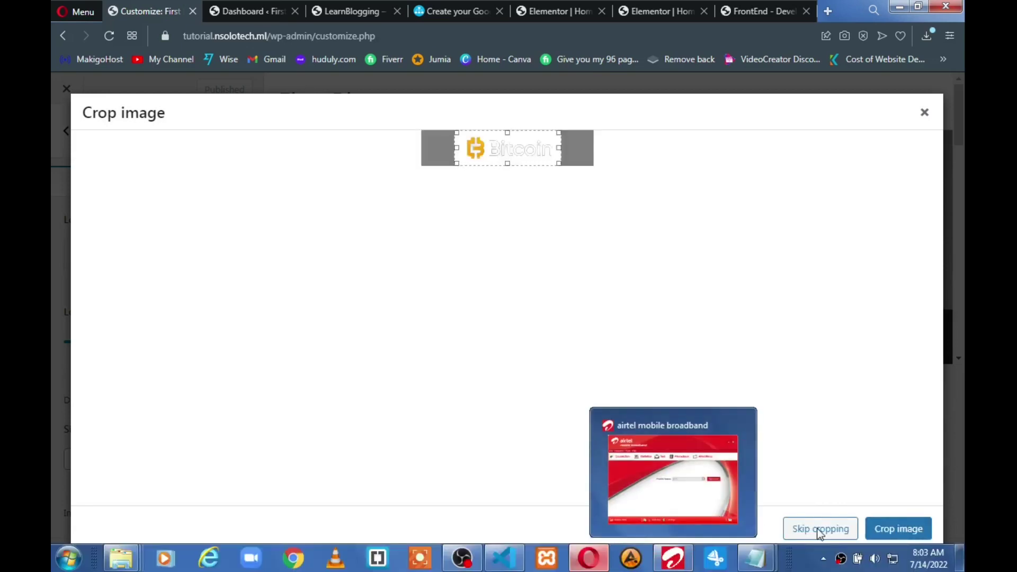
pyautogui.click(814, 536)
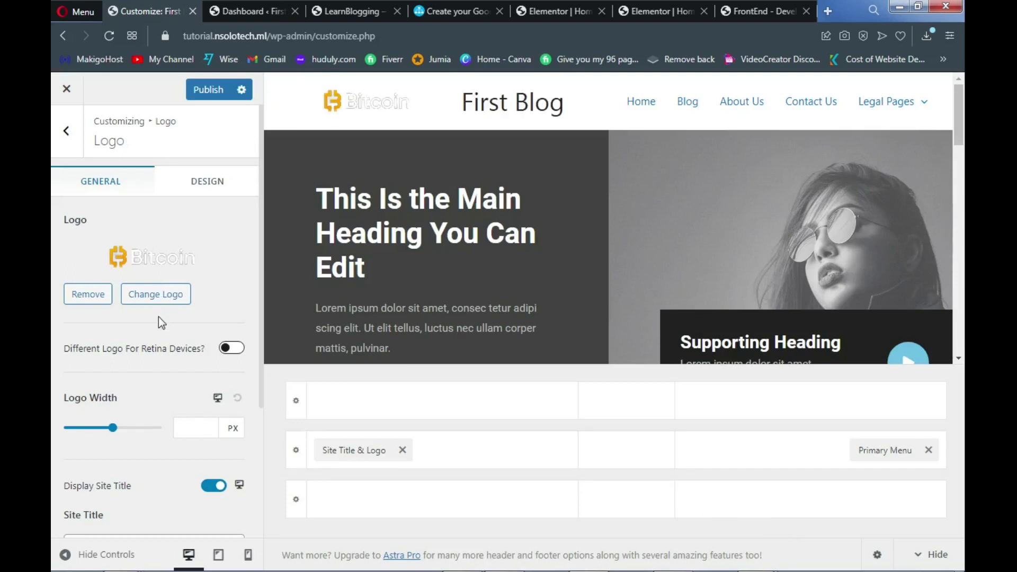
# Switch off Display Site Title so only the Bitcoin logo shows, and bring up Site Icon settings
pyautogui.scroll(-3, 158, 317)
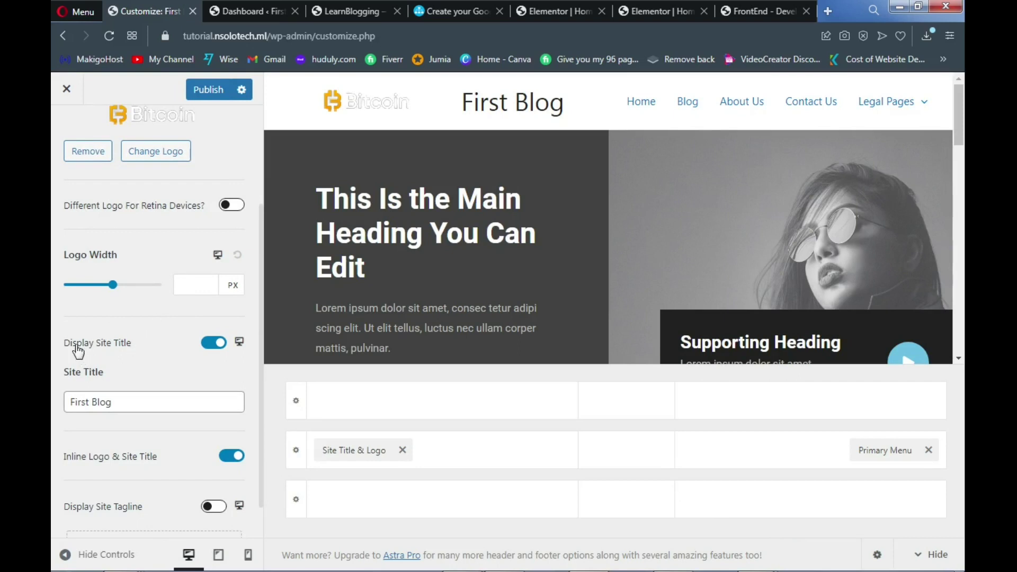
pyautogui.click(215, 343)
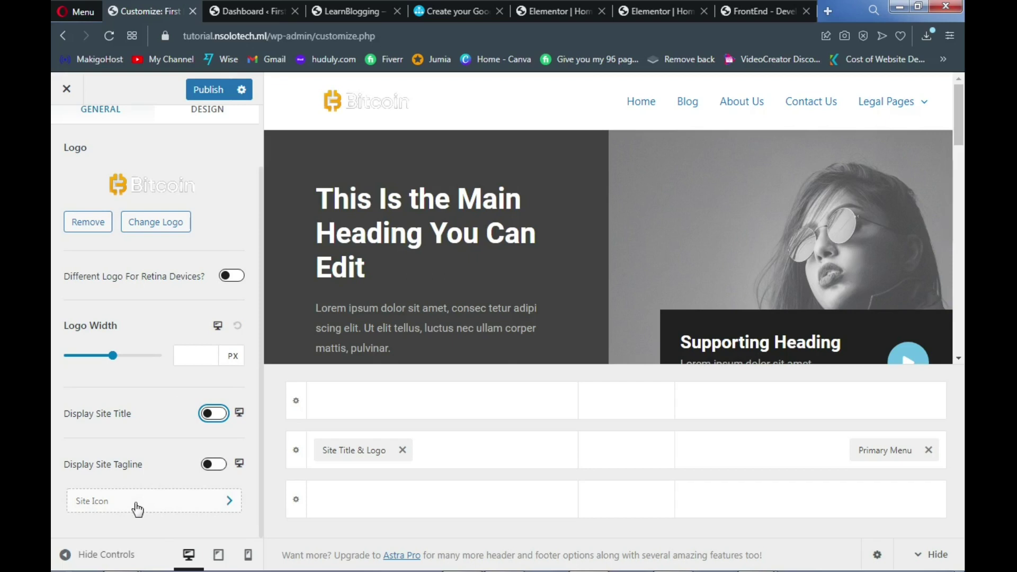
pyautogui.click(145, 508)
pyautogui.click(148, 507)
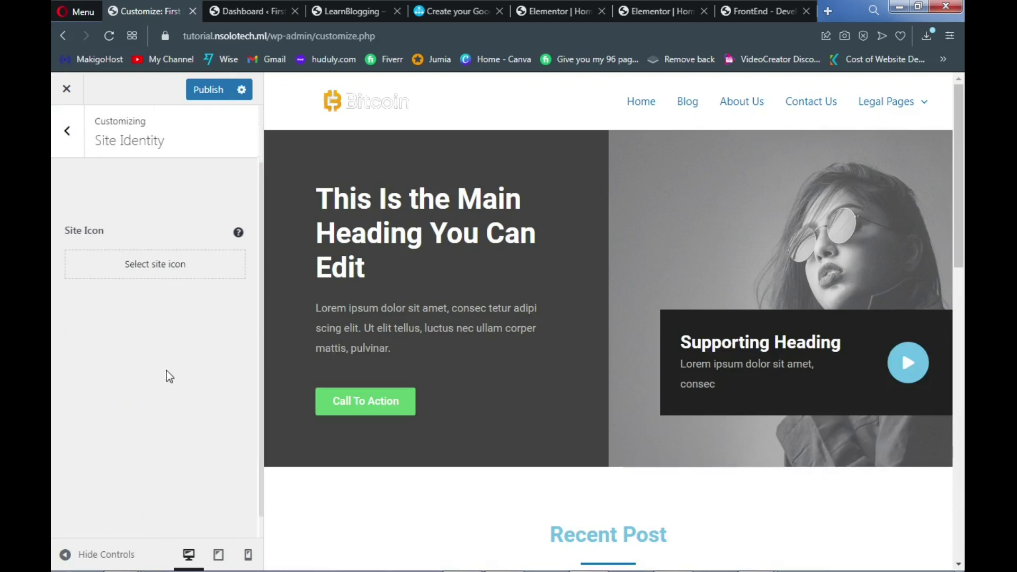
# Set logo.png, cropped to the Bitcoin symbol, as the site icon and publish
pyautogui.click(157, 276)
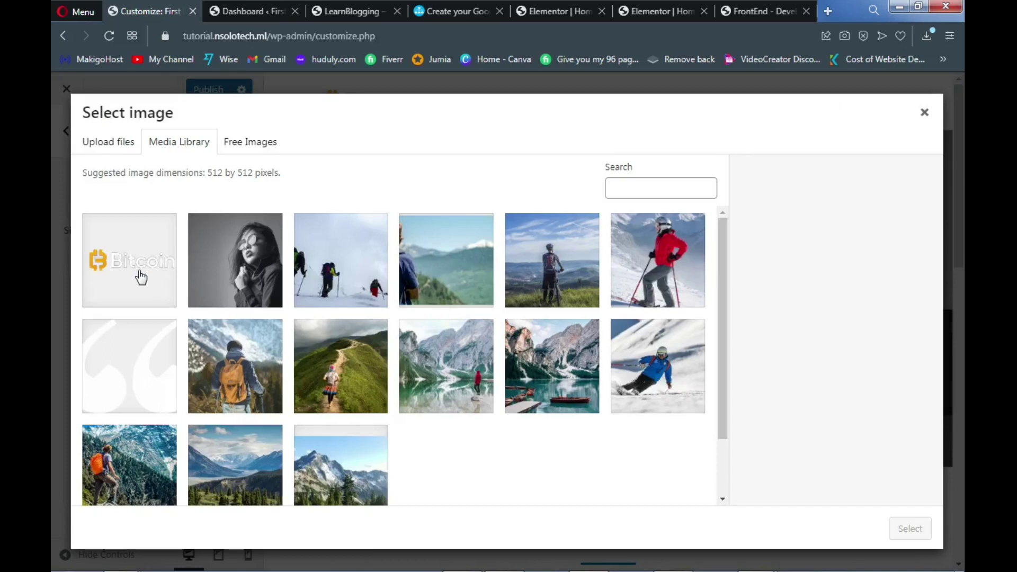
pyautogui.click(131, 277)
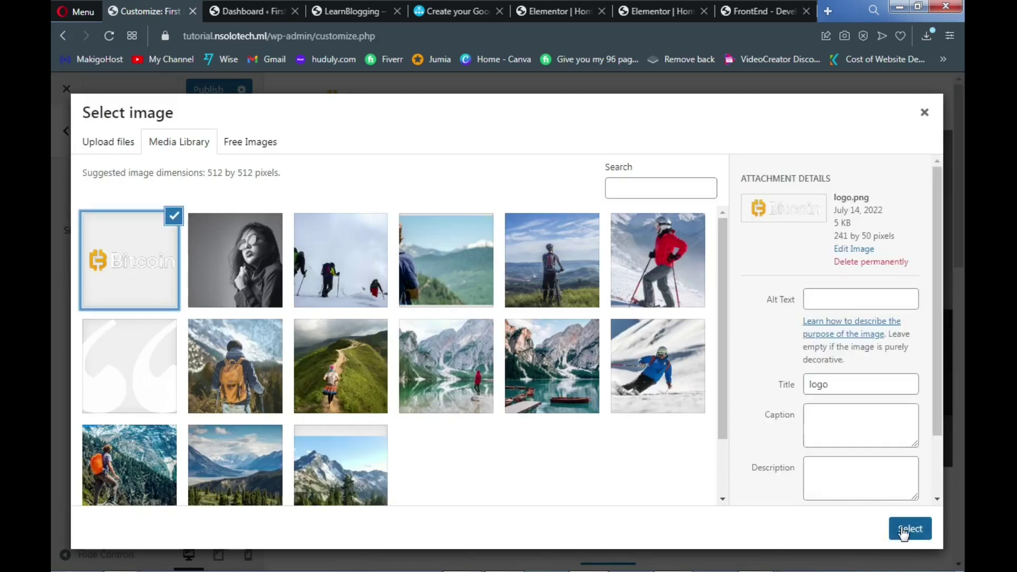
pyautogui.click(897, 541)
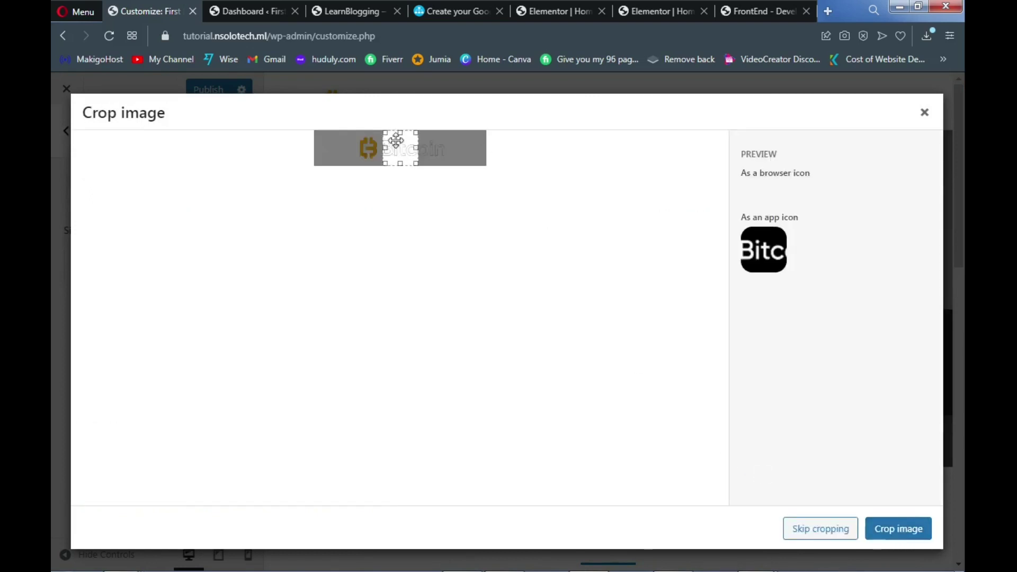
pyautogui.moveTo(367, 152)
pyautogui.mouseDown()
pyautogui.moveTo(341, 148)
pyautogui.moveTo(363, 148)
pyautogui.mouseUp()
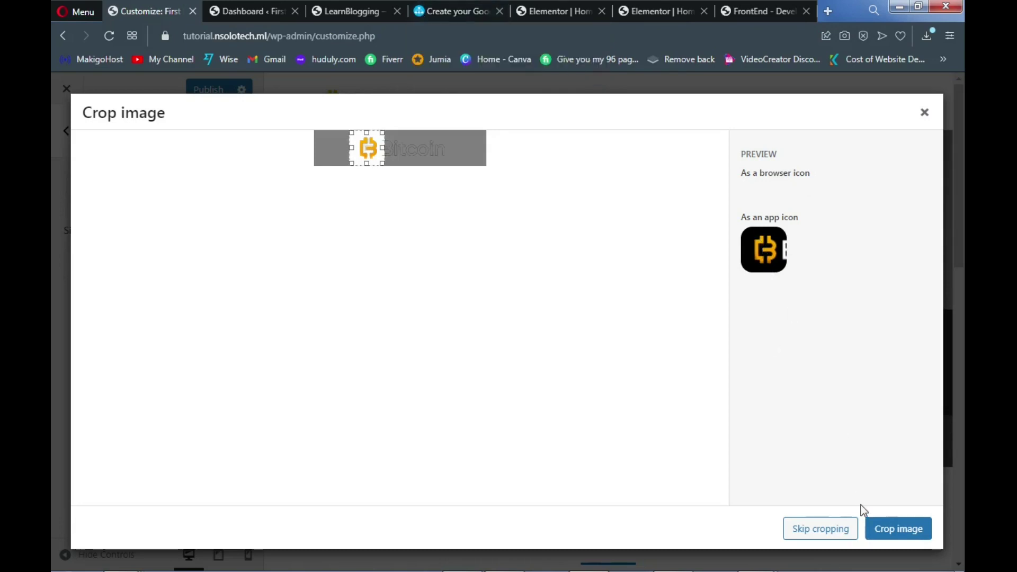
pyautogui.click(903, 532)
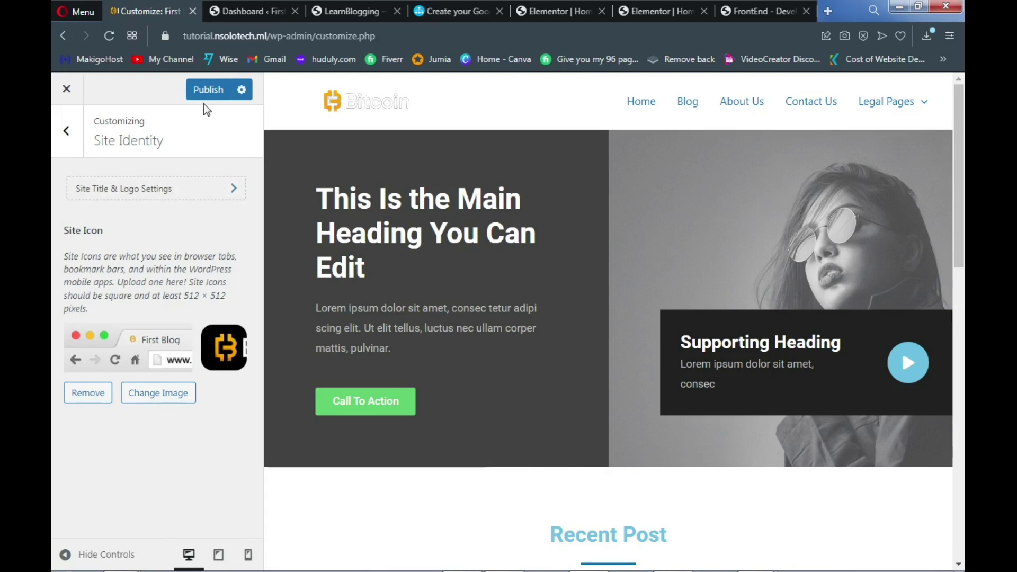
pyautogui.click(205, 98)
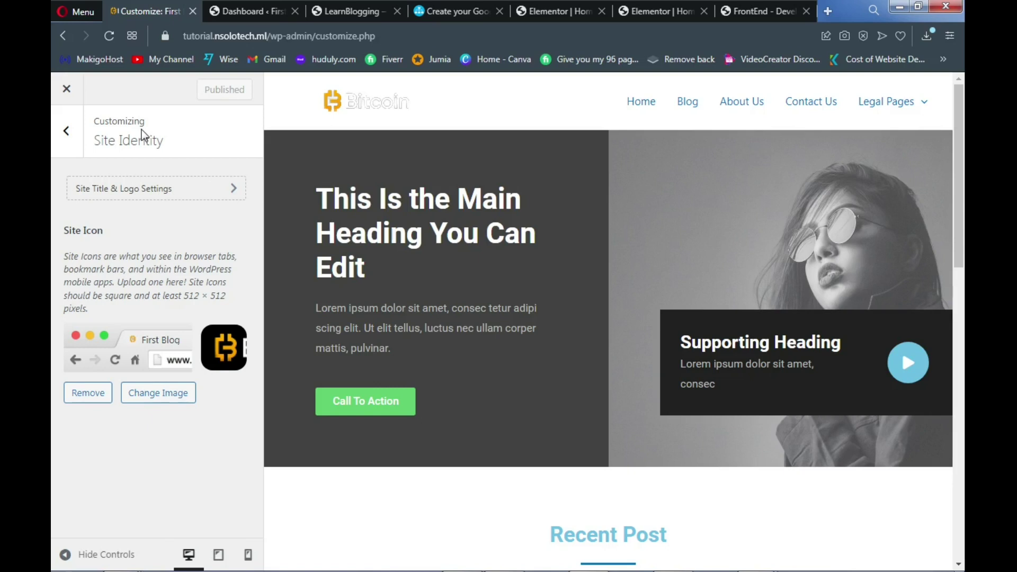
# Enable the Header Builder's Transparent Header on the complete website and publish it
pyautogui.click(68, 154)
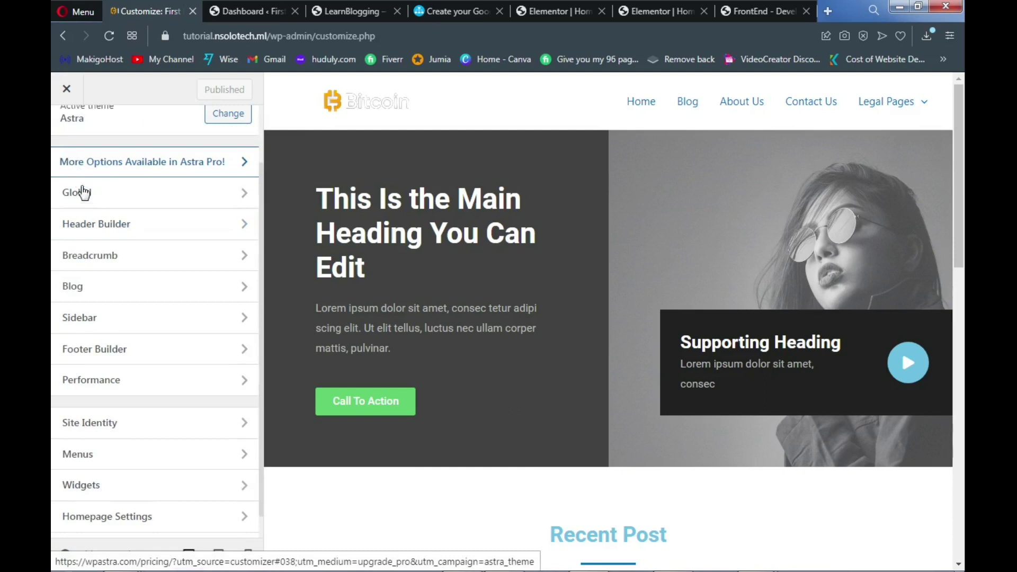
pyautogui.click(136, 231)
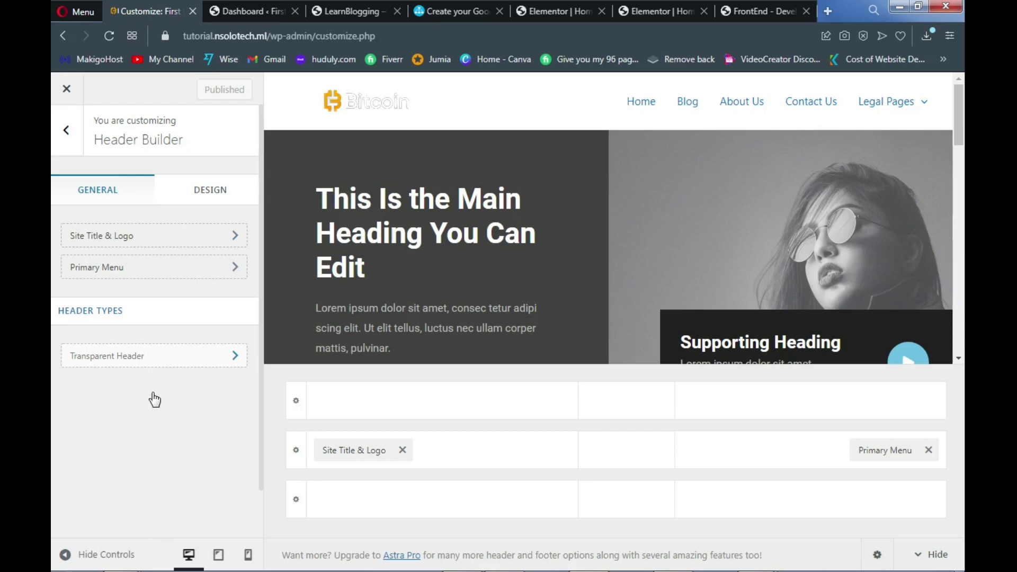
pyautogui.click(172, 362)
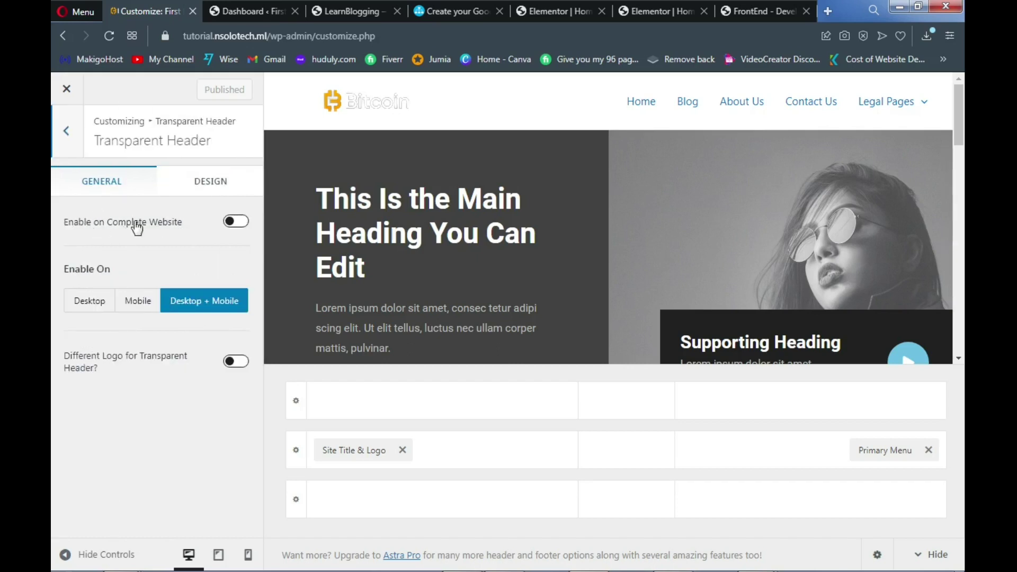
pyautogui.click(236, 222)
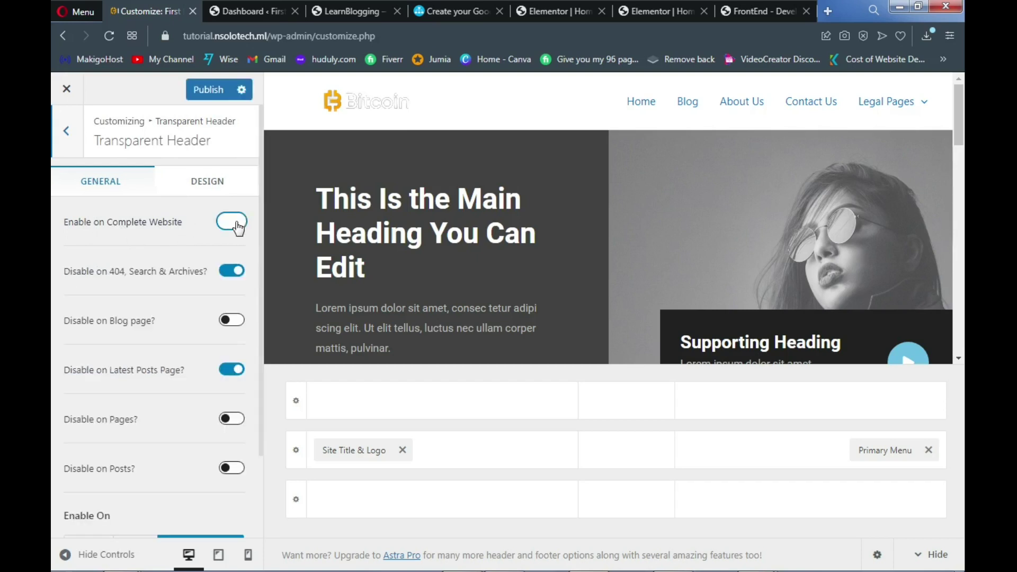
pyautogui.click(236, 221)
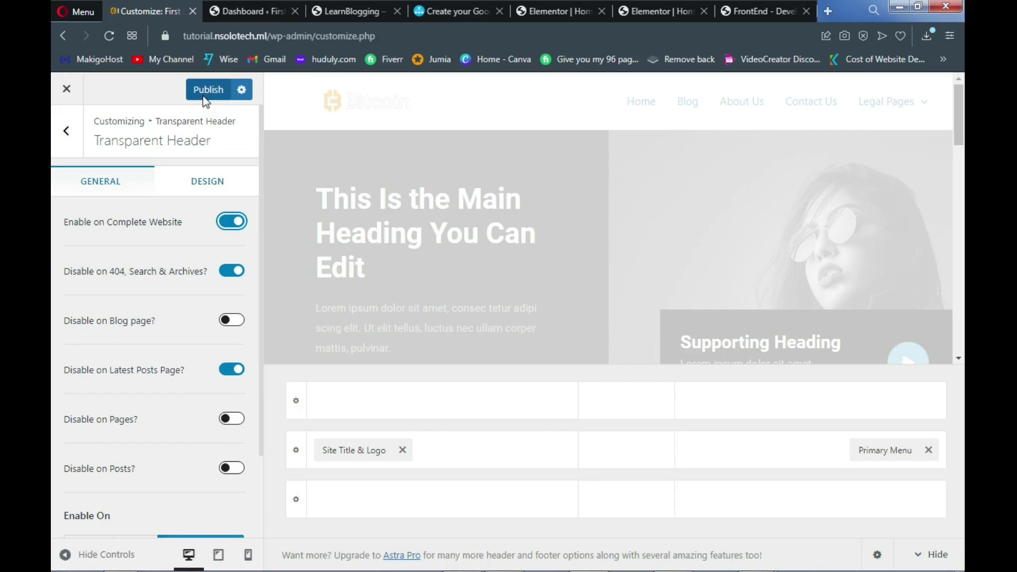
pyautogui.click(204, 97)
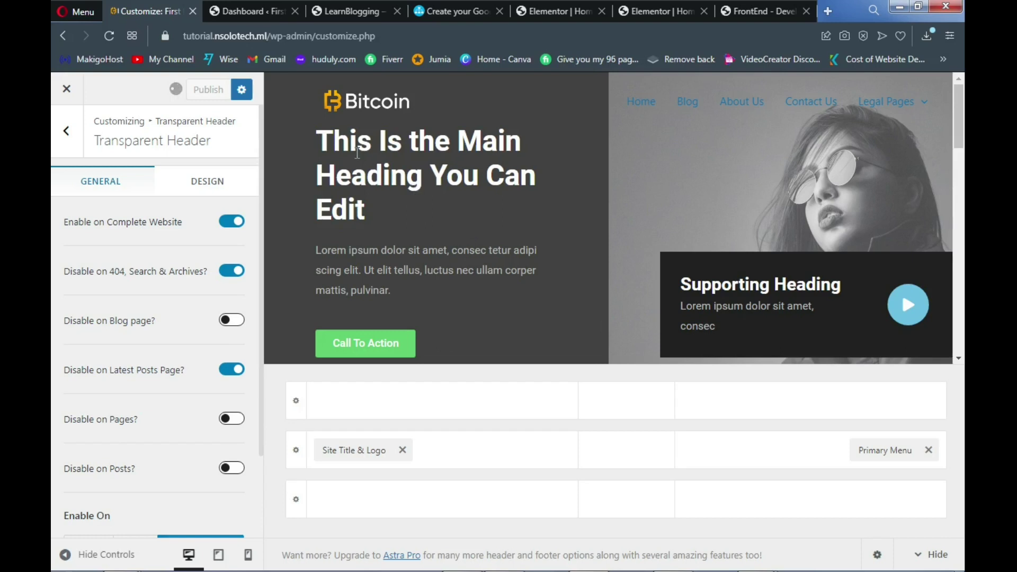
pyautogui.moveTo(555, 550)
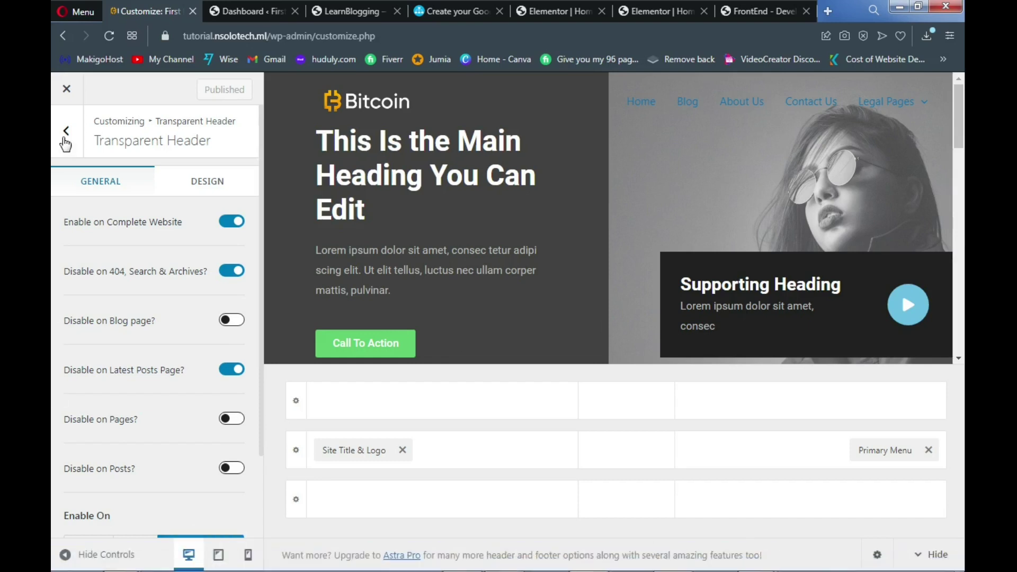
# Hide the site title beside the logo in the tablet preview
pyautogui.click(67, 147)
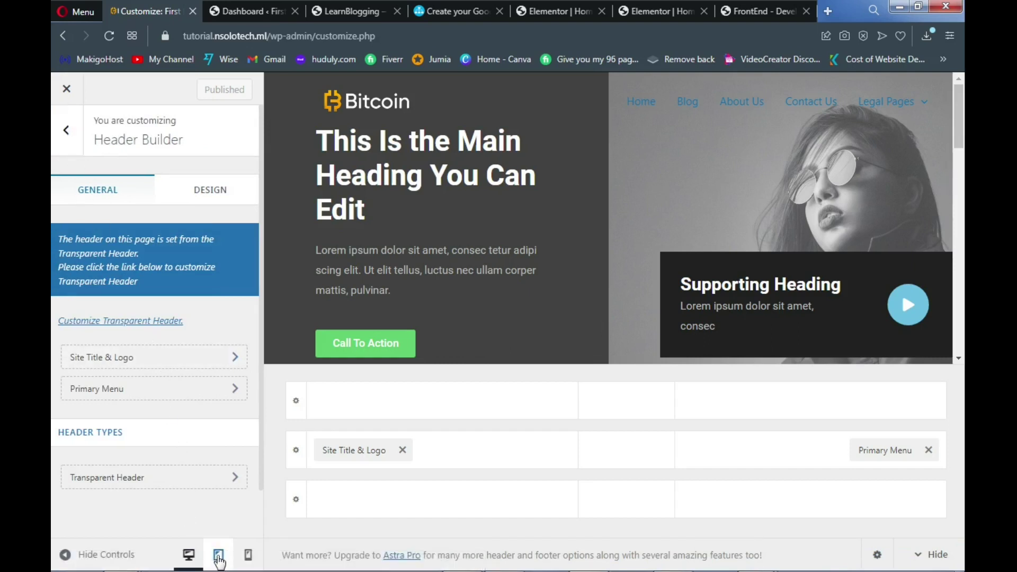
pyautogui.click(219, 556)
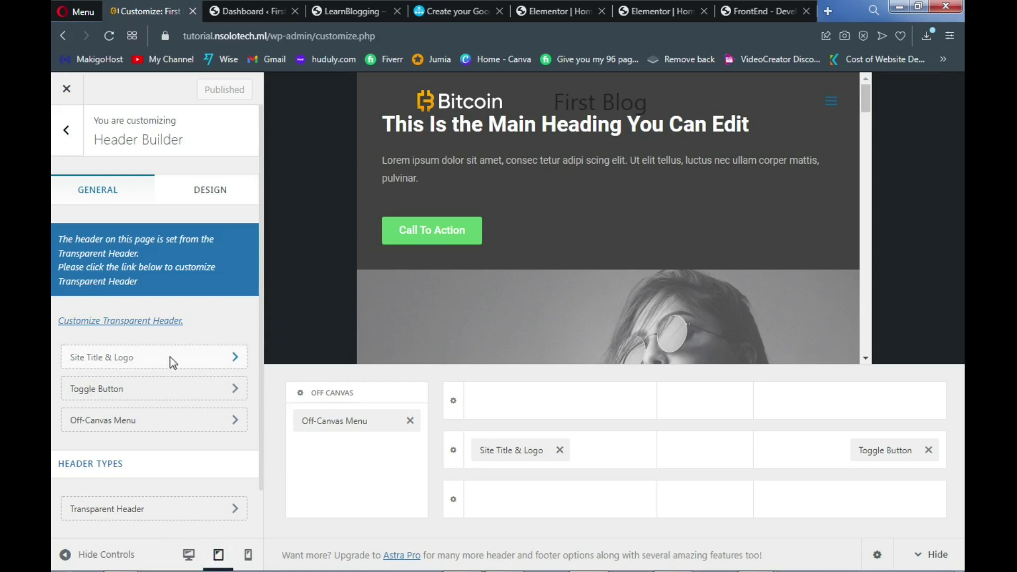
pyautogui.click(170, 361)
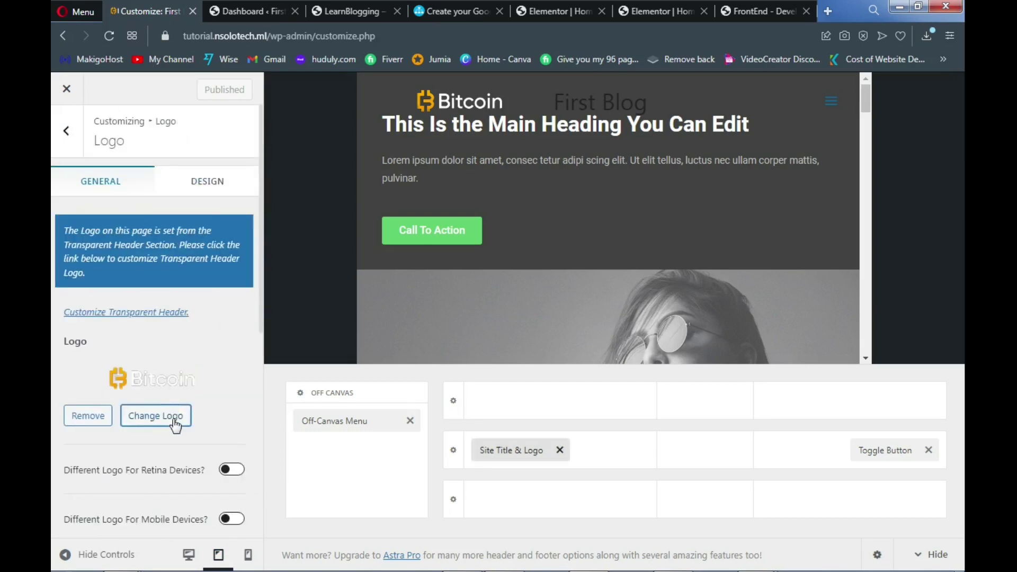
pyautogui.scroll(-4, 176, 433)
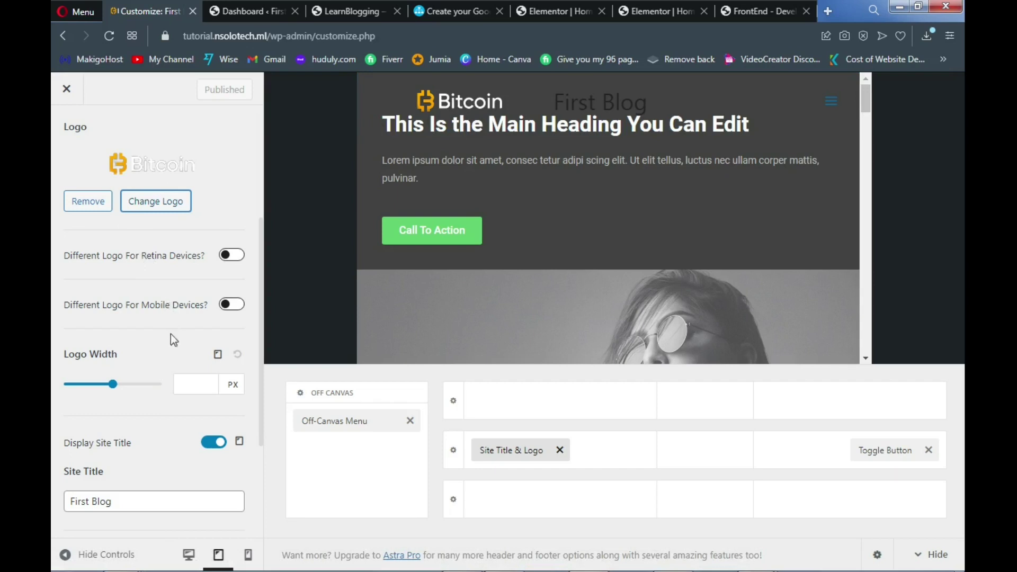
pyautogui.click(215, 443)
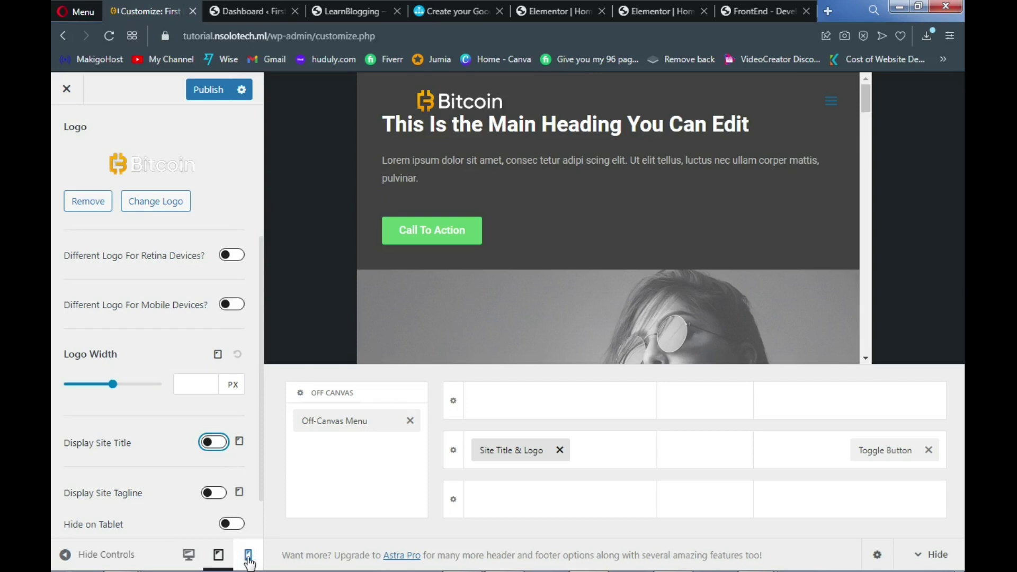
# In the mobile preview, hide the site title and set Logo Width to 233 px
pyautogui.click(248, 556)
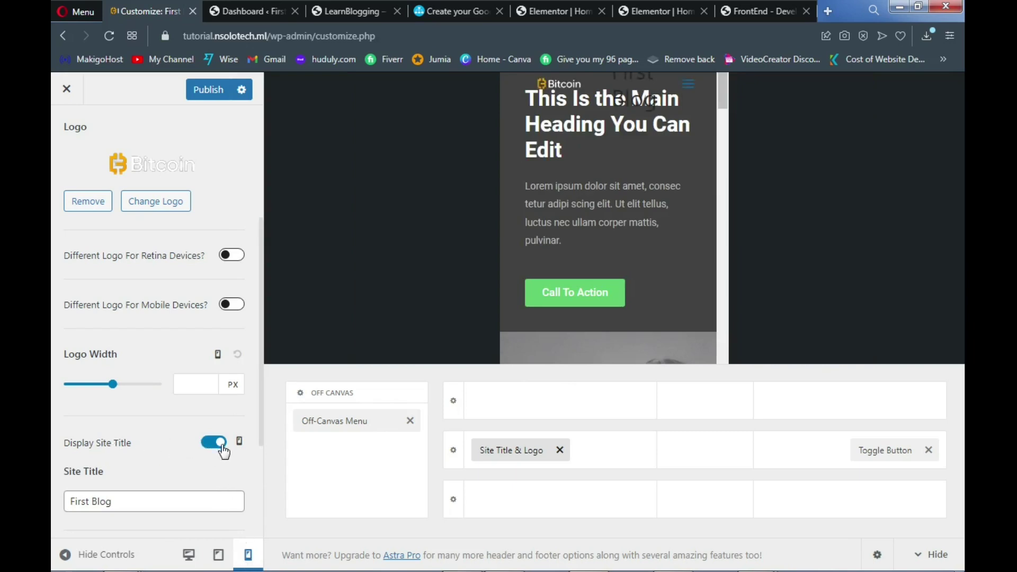
pyautogui.click(223, 446)
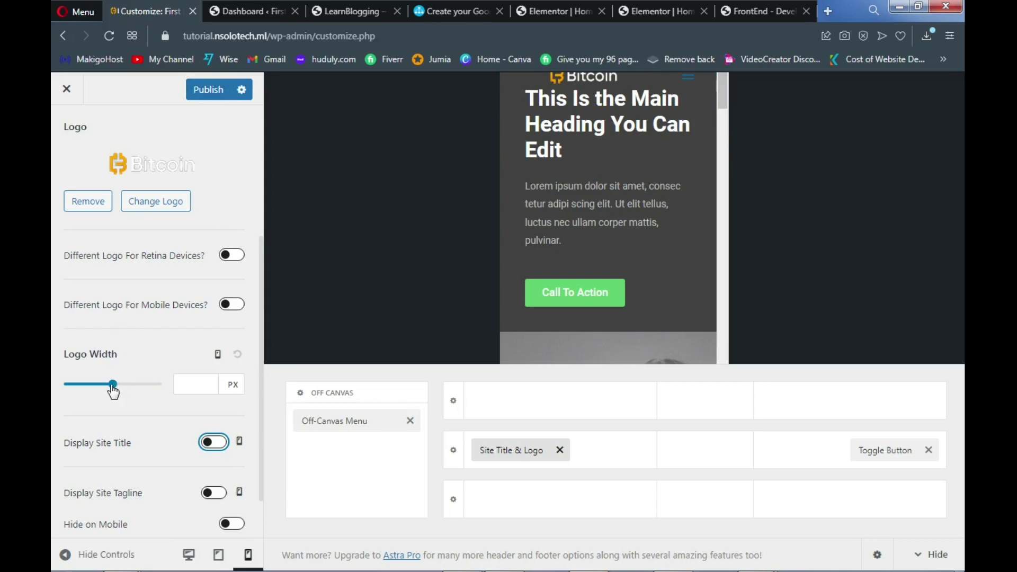
pyautogui.moveTo(113, 391); pyautogui.dragTo(104, 391)
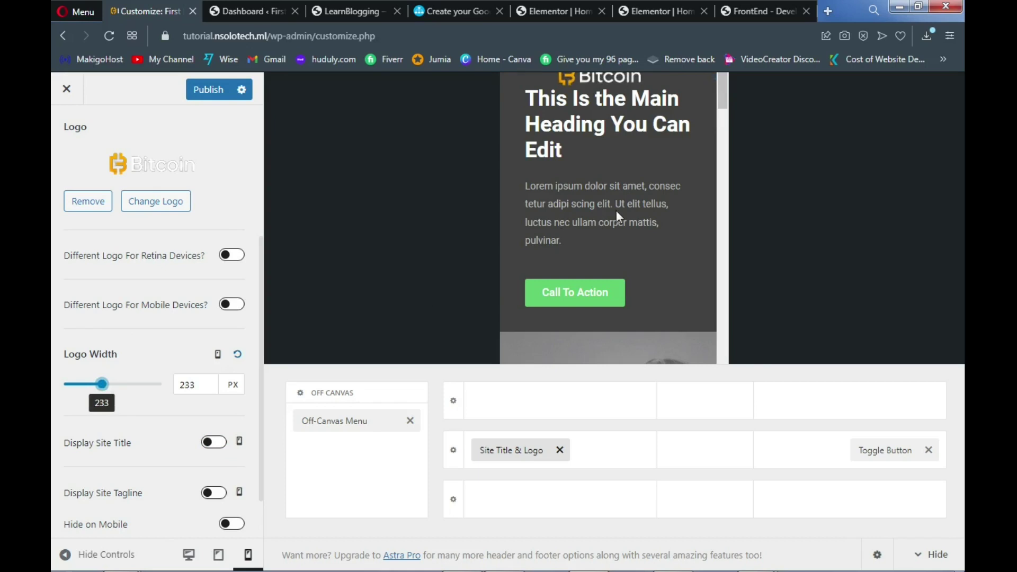
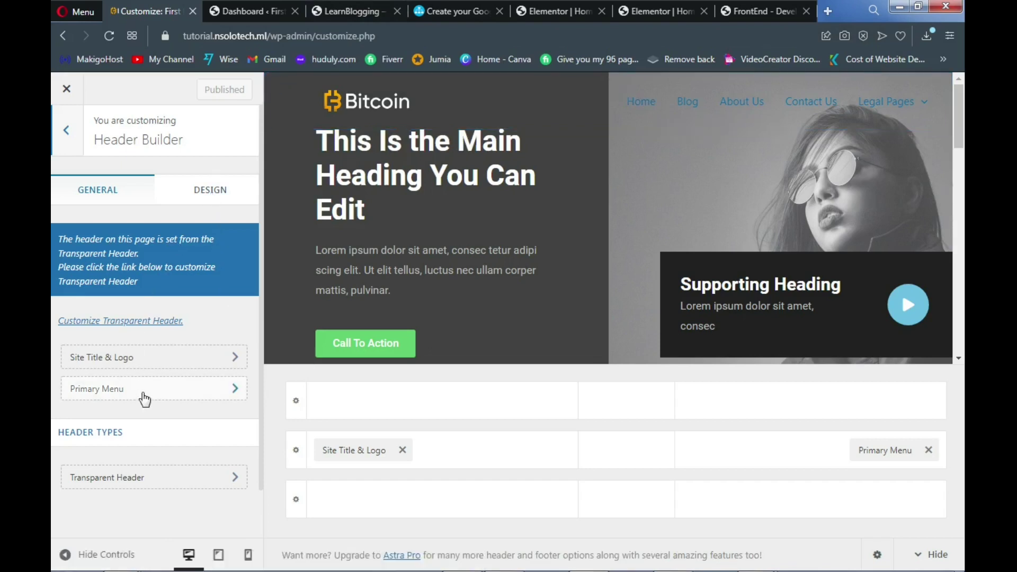
# Open the Header Builder's Primary Menu Design settings and scroll down to Menu Color
pyautogui.click(161, 398)
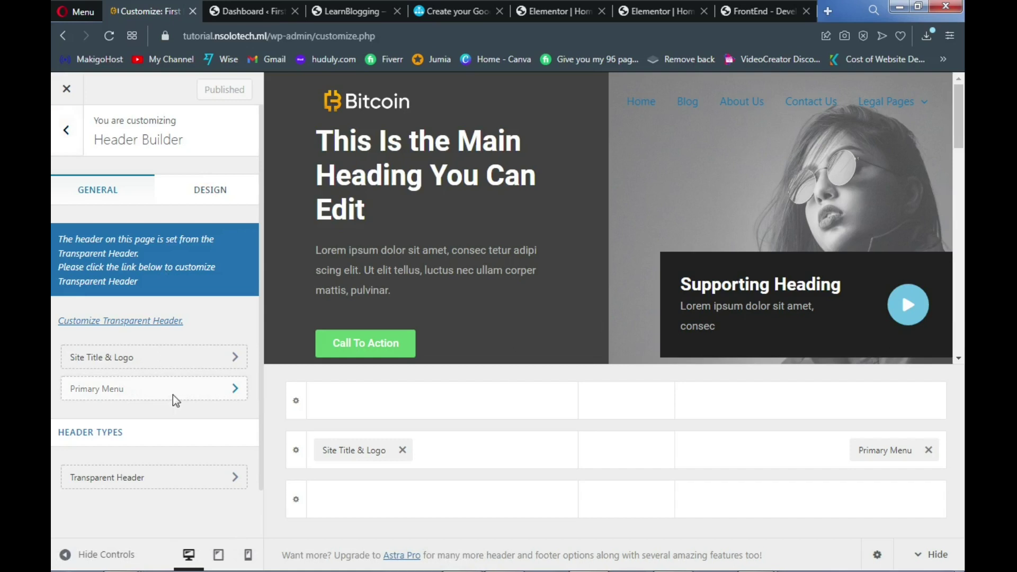
pyautogui.click(175, 402)
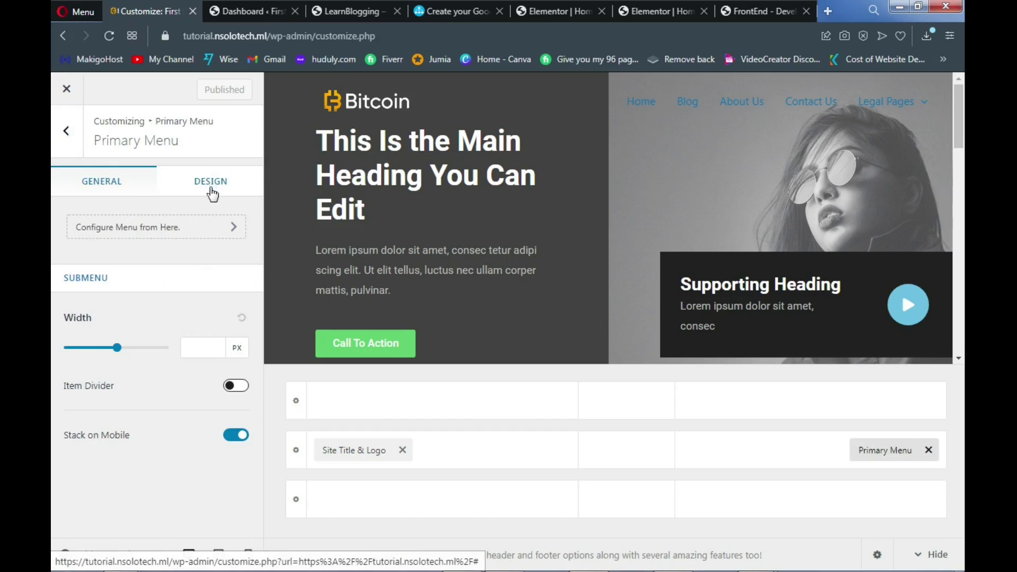
pyautogui.click(215, 192)
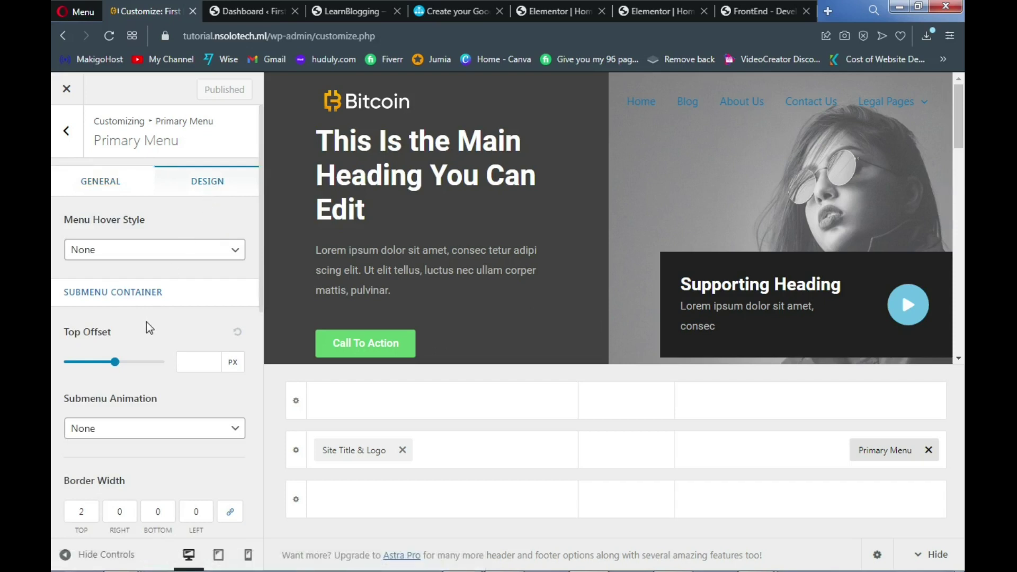
pyautogui.scroll(-4, 149, 339)
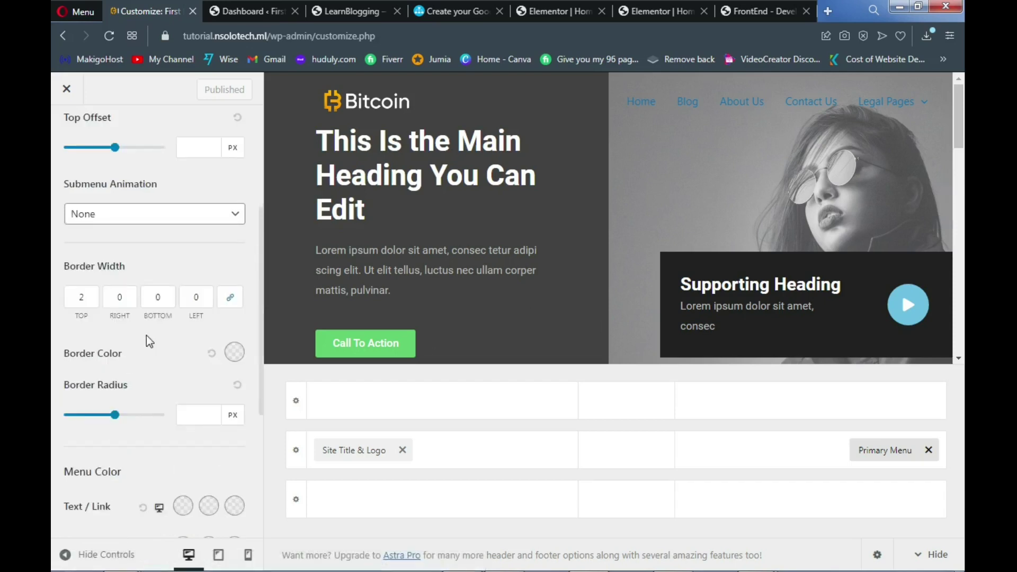
pyautogui.scroll(-4, 149, 341)
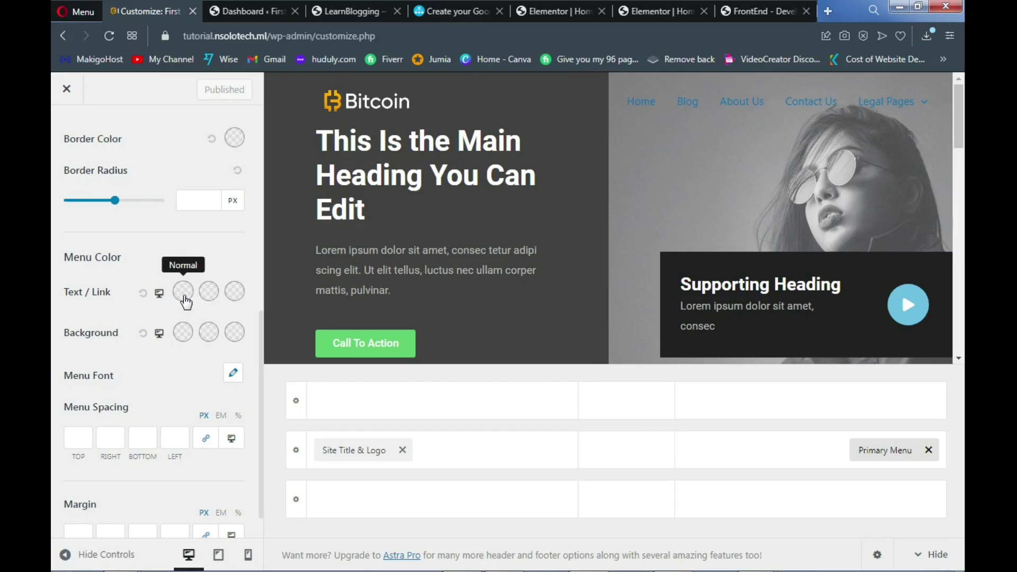
# Set the primary menu's normal text/link colour to gold #EEB414 and publish
pyautogui.click(184, 293)
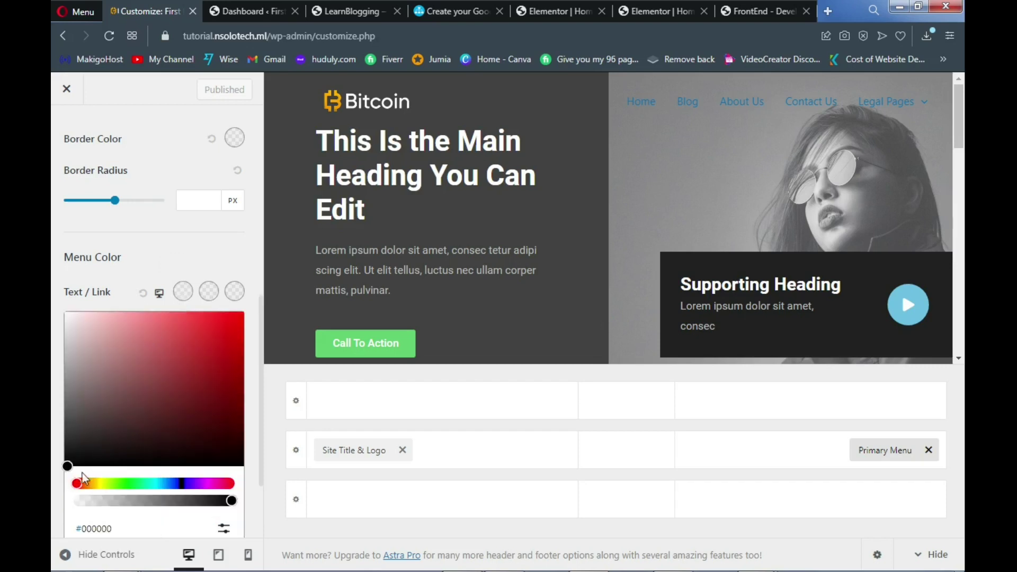
pyautogui.moveTo(78, 486); pyautogui.dragTo(104, 486)
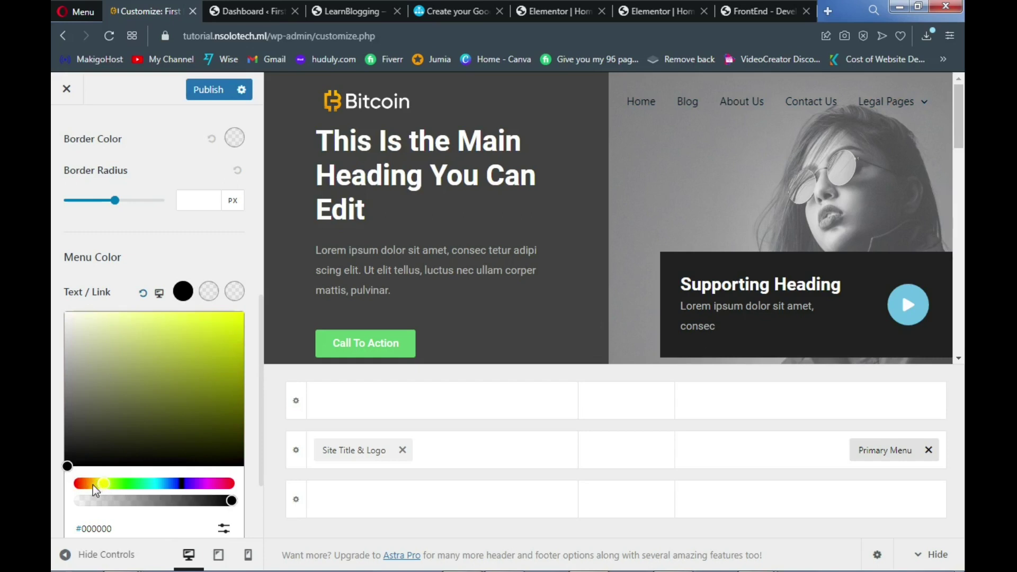
pyautogui.moveTo(93, 485); pyautogui.dragTo(86, 485)
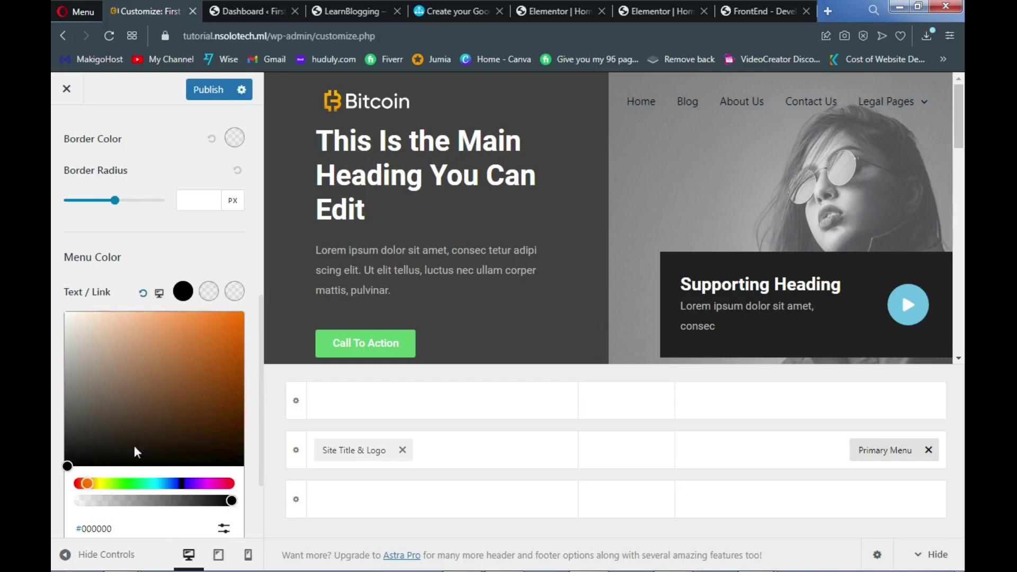
pyautogui.click(231, 323)
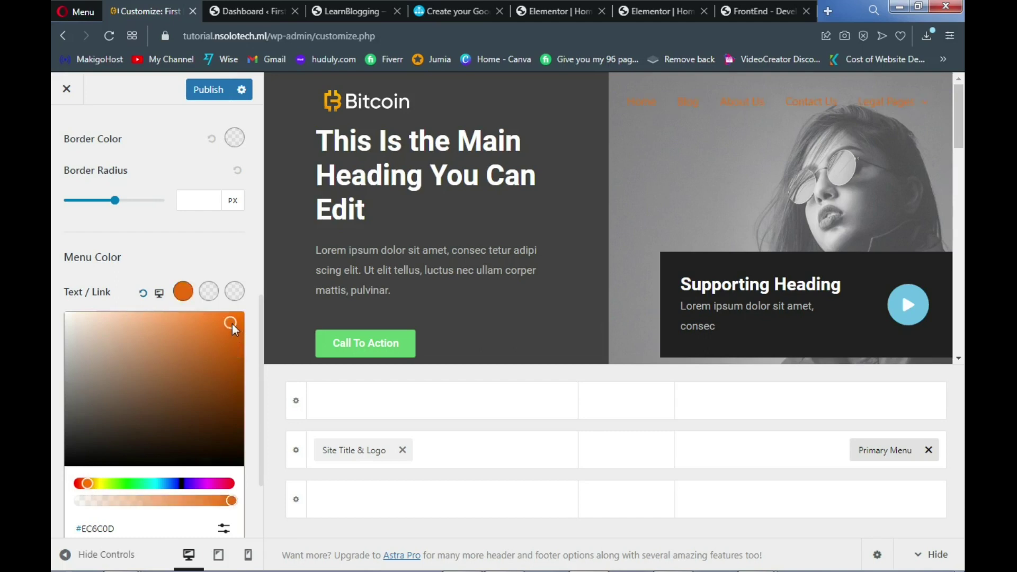
pyautogui.click(231, 342)
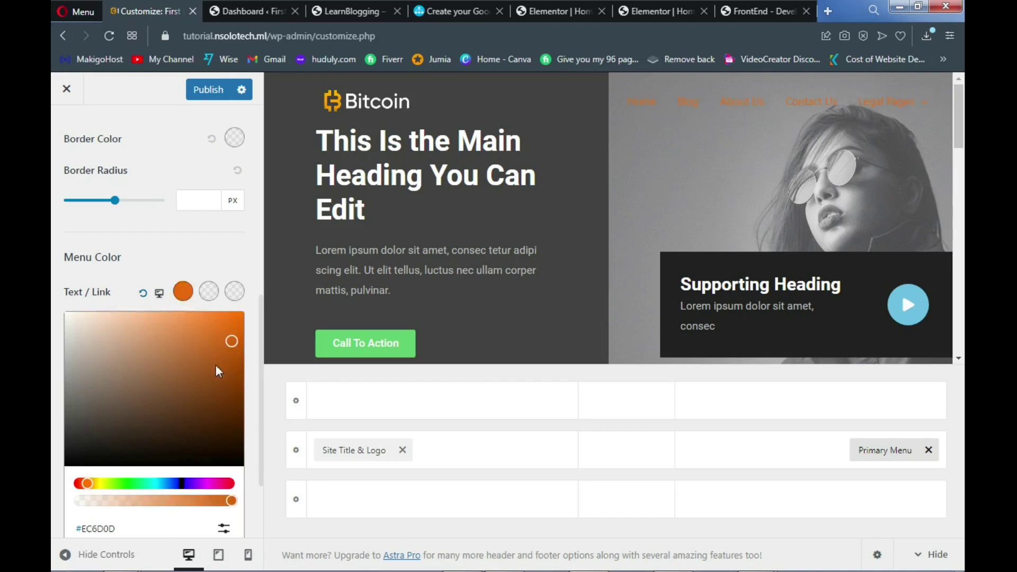
pyautogui.click(190, 341)
pyautogui.click(193, 334)
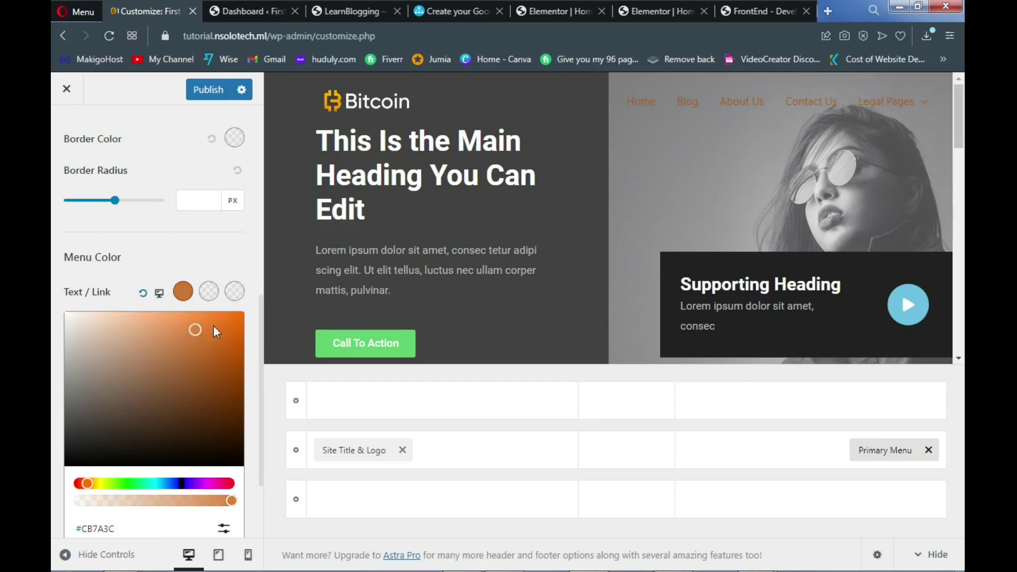
pyautogui.click(218, 325)
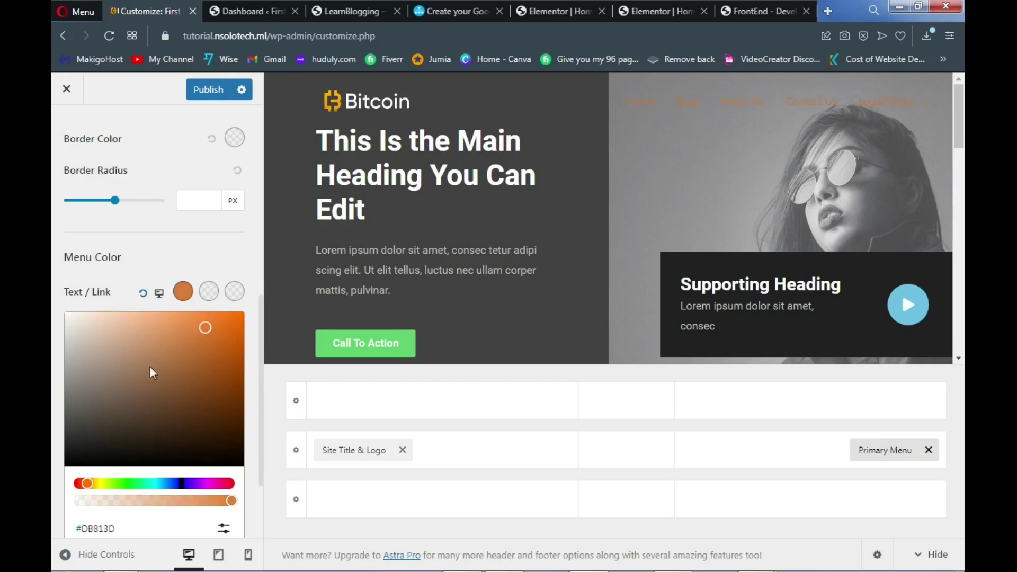
pyautogui.click(95, 483)
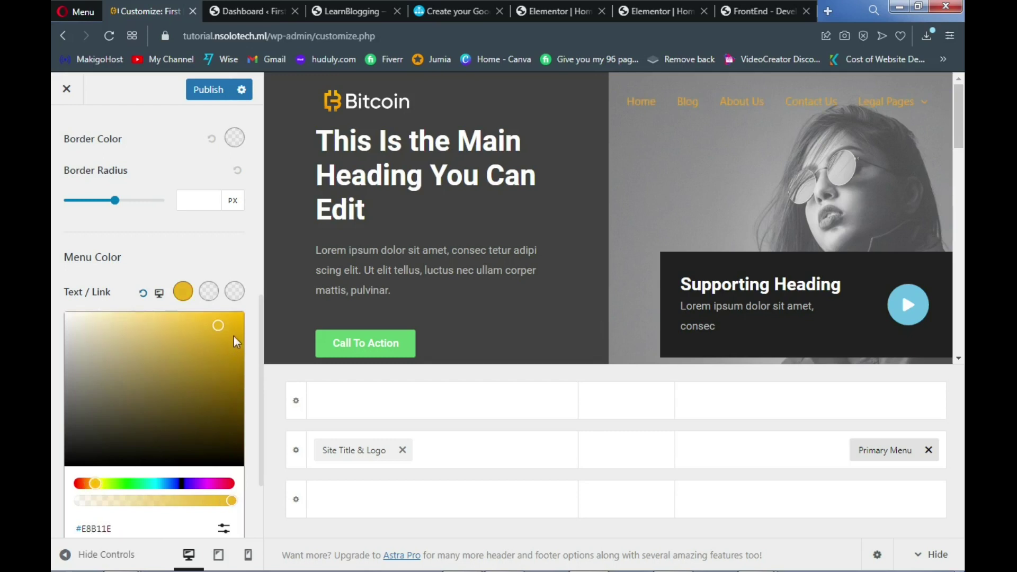
pyautogui.moveTo(219, 329); pyautogui.dragTo(230, 330)
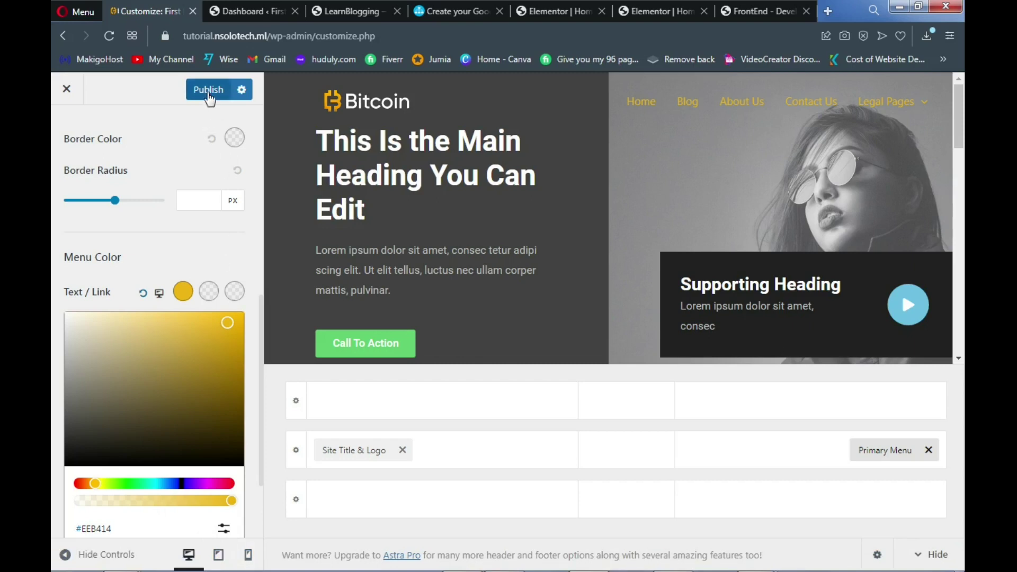
pyautogui.click(208, 92)
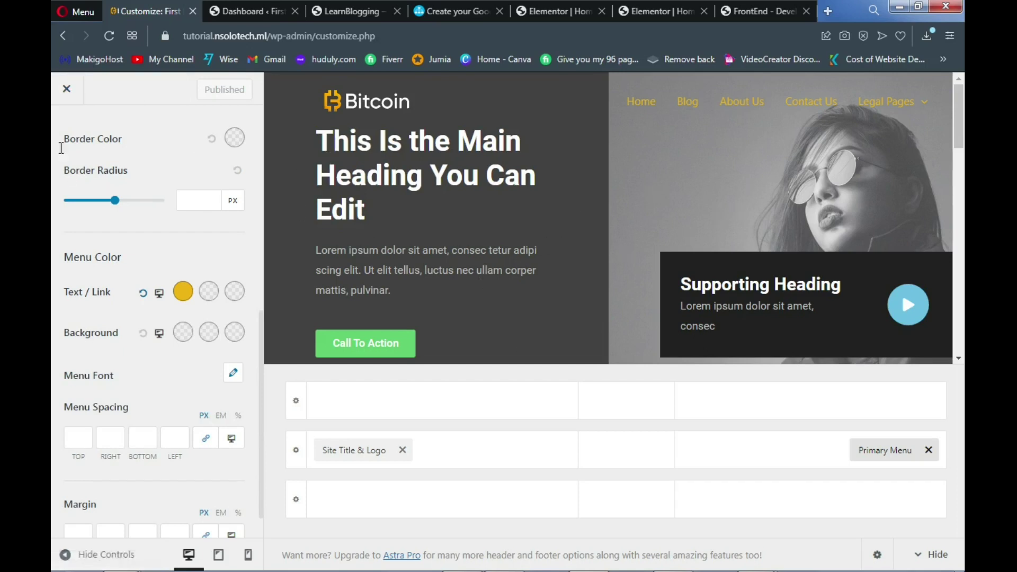
# Close the Customizer and open the Home page in Elementor from the admin bar
pyautogui.click(73, 101)
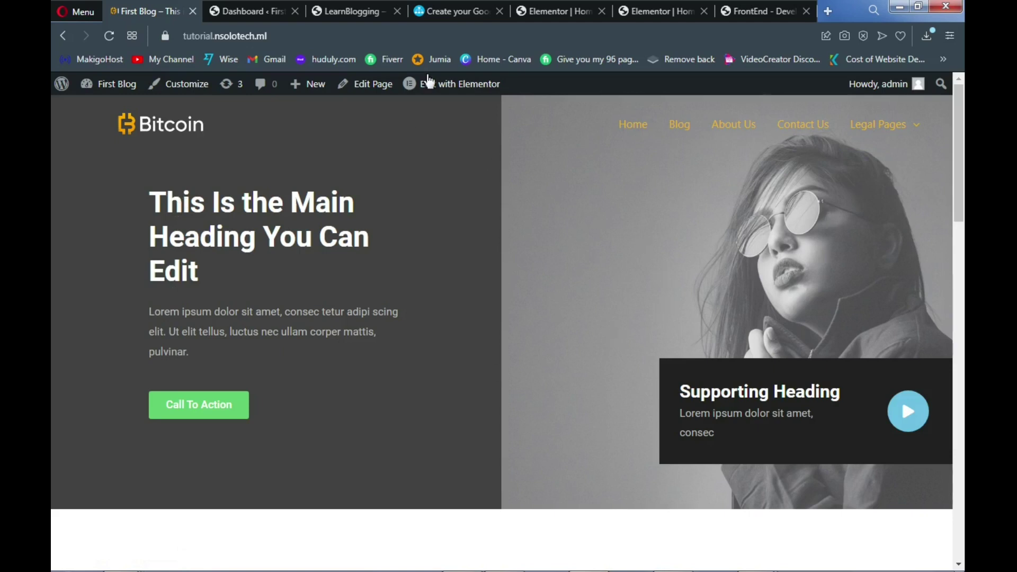
pyautogui.moveTo(446, 89)
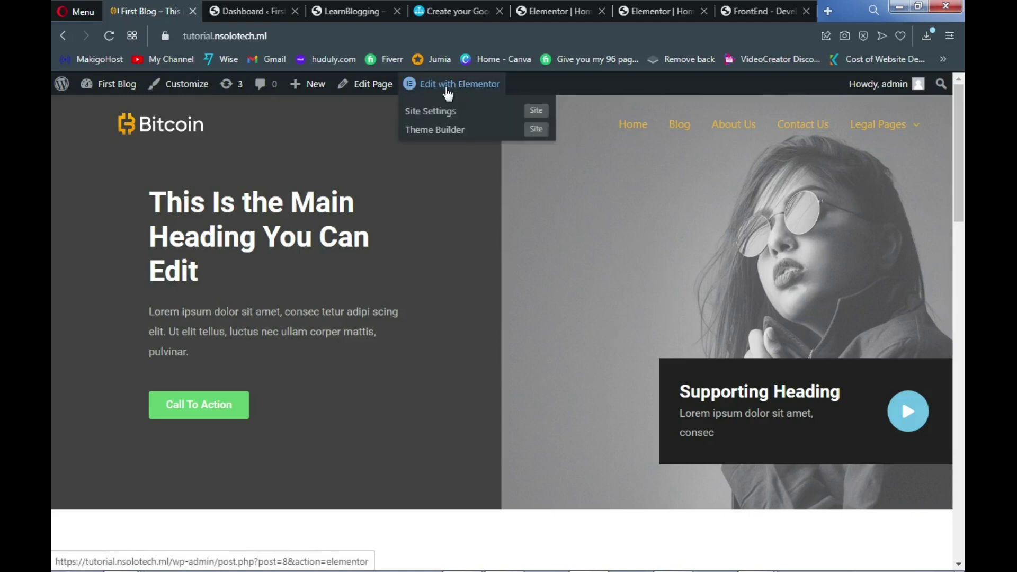
pyautogui.click(448, 92)
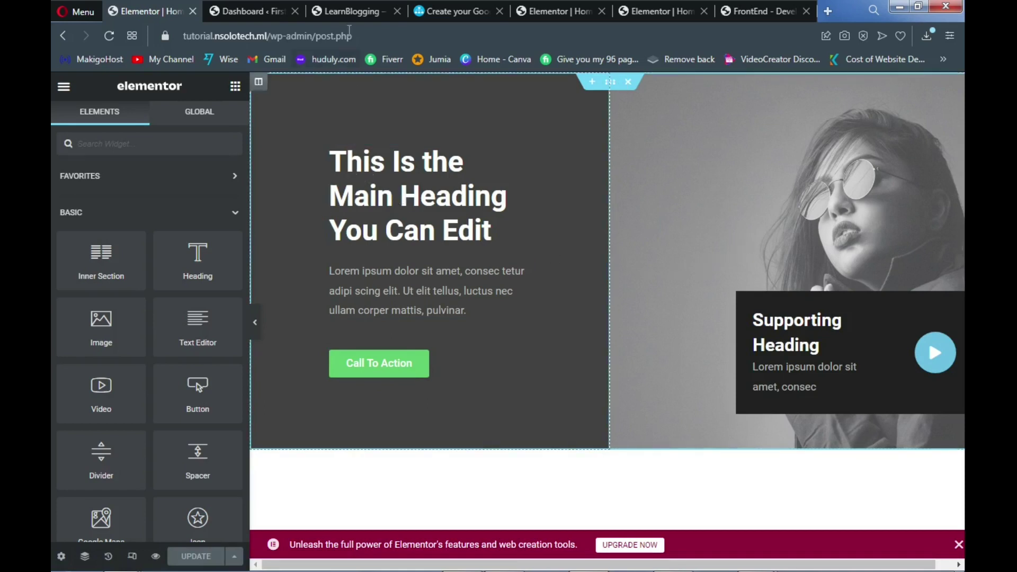
# Copy the main heading wording from the reference Bitcoin site into the hero heading's title
pyautogui.click(345, 9)
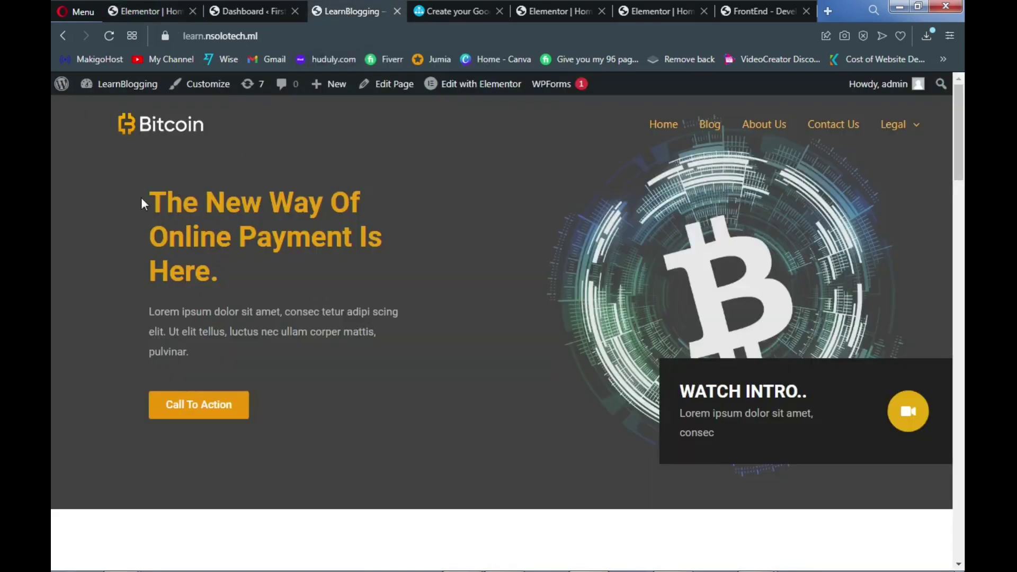
pyautogui.moveTo(157, 201); pyautogui.dragTo(222, 291)
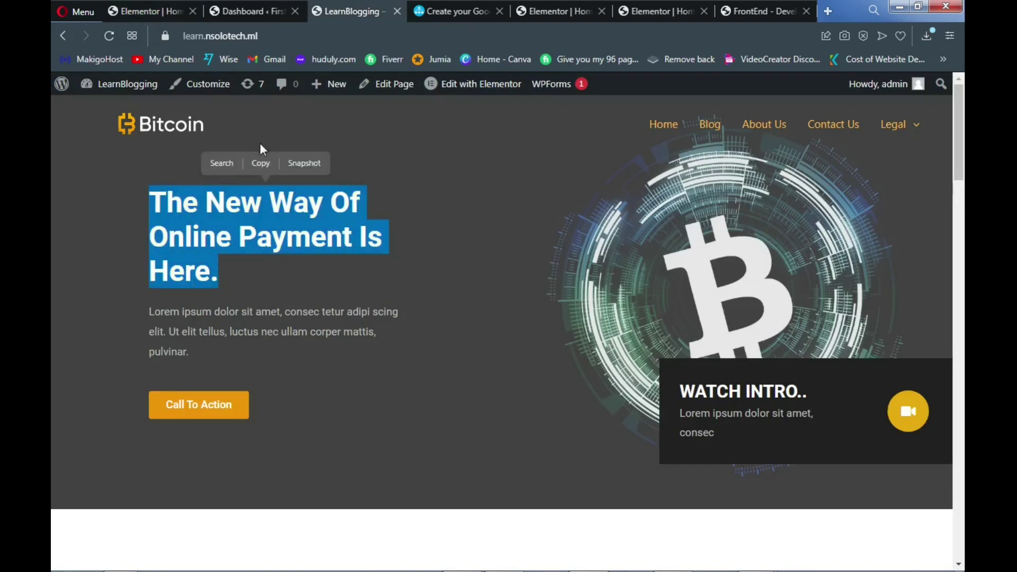
pyautogui.click(261, 163)
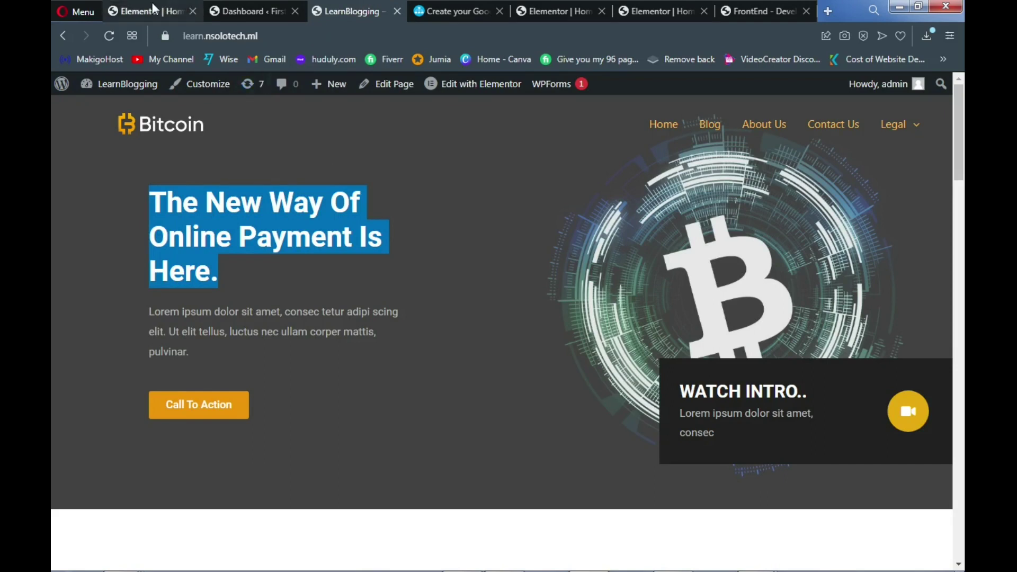
pyautogui.click(152, 4)
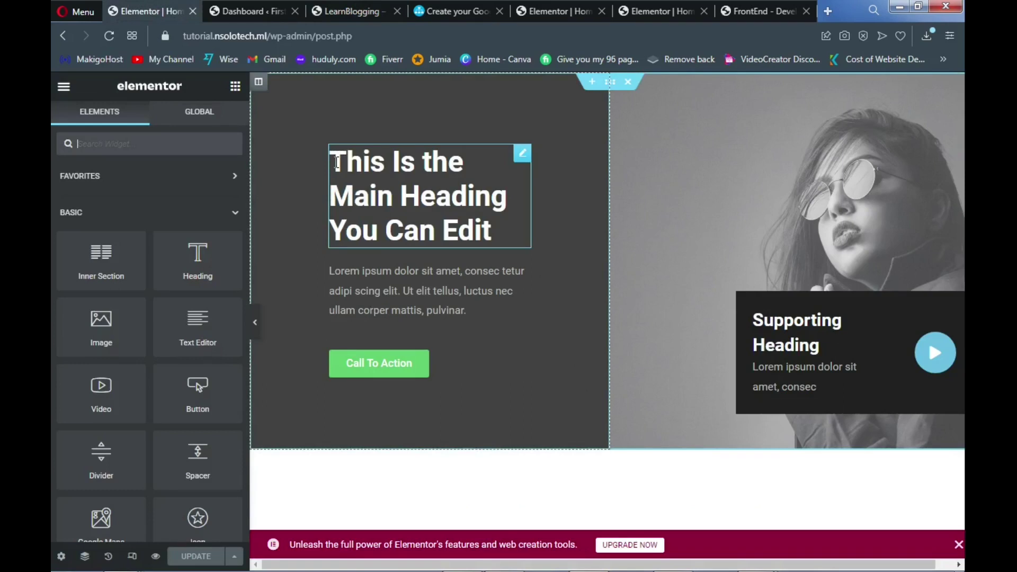
pyautogui.moveTo(343, 162); pyautogui.dragTo(352, 169)
pyautogui.hotkey('ctrl', 'End')
pyautogui.click(163, 213)
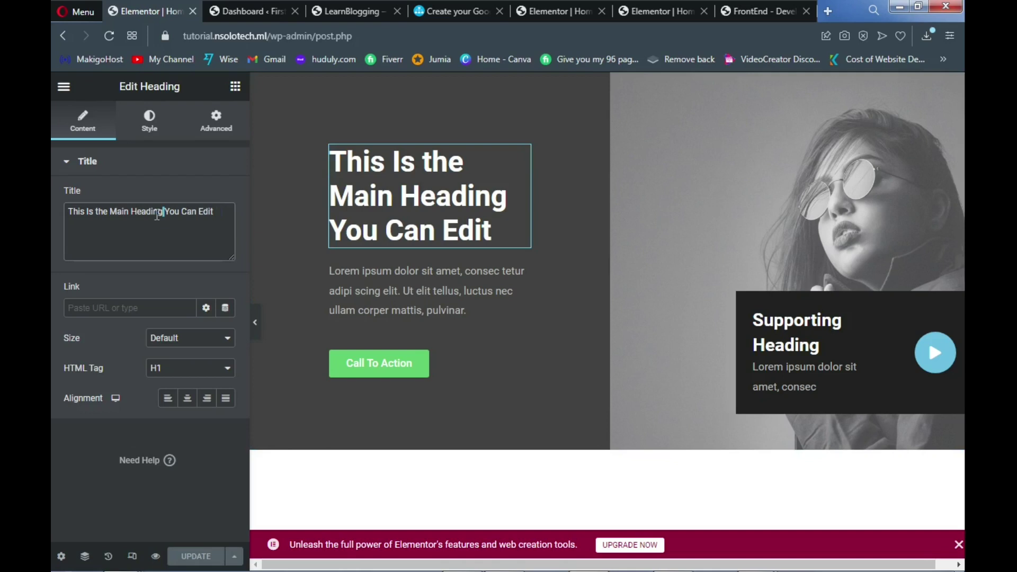
pyautogui.tripleClick(157, 213)
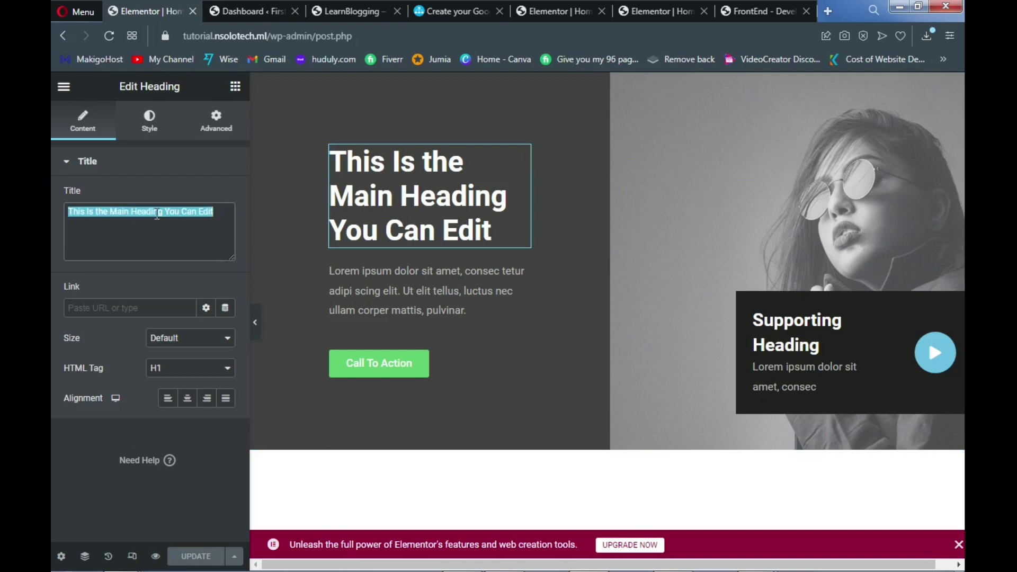
pyautogui.write('The New Way Of Online Payment Is Here')
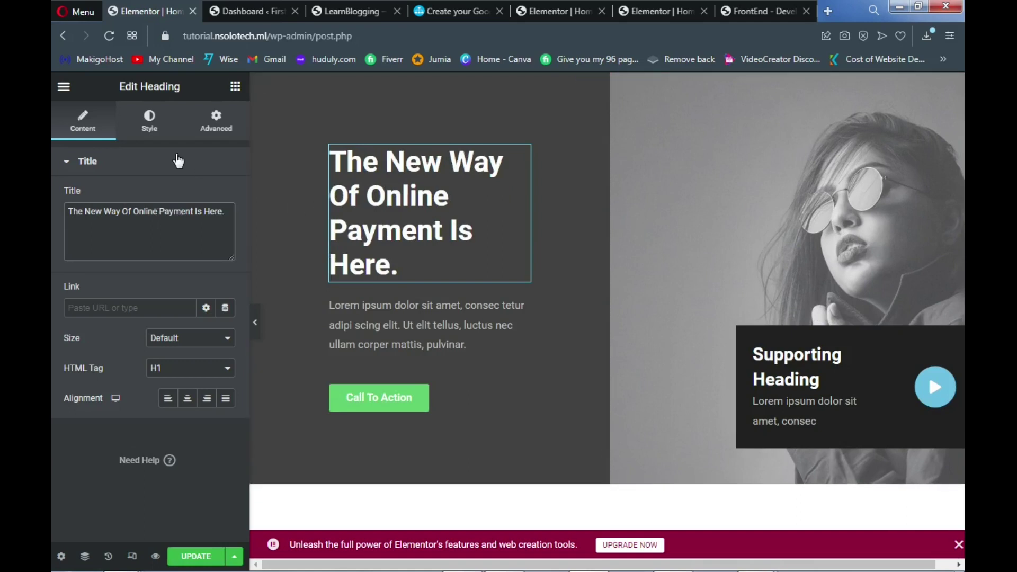
# Make the hero heading text gold, then select the Call To Action button
pyautogui.click(150, 121)
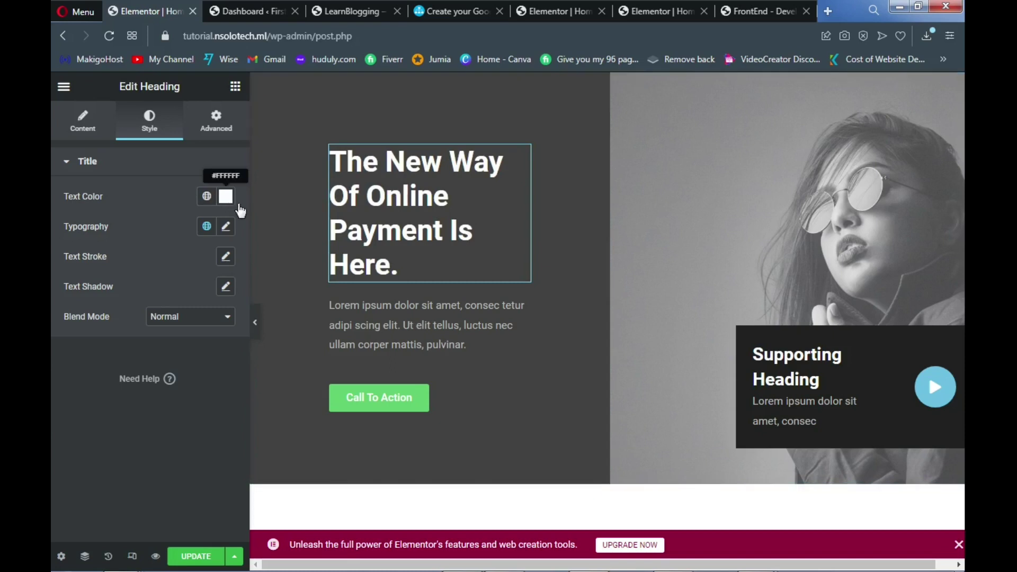
pyautogui.click(226, 196)
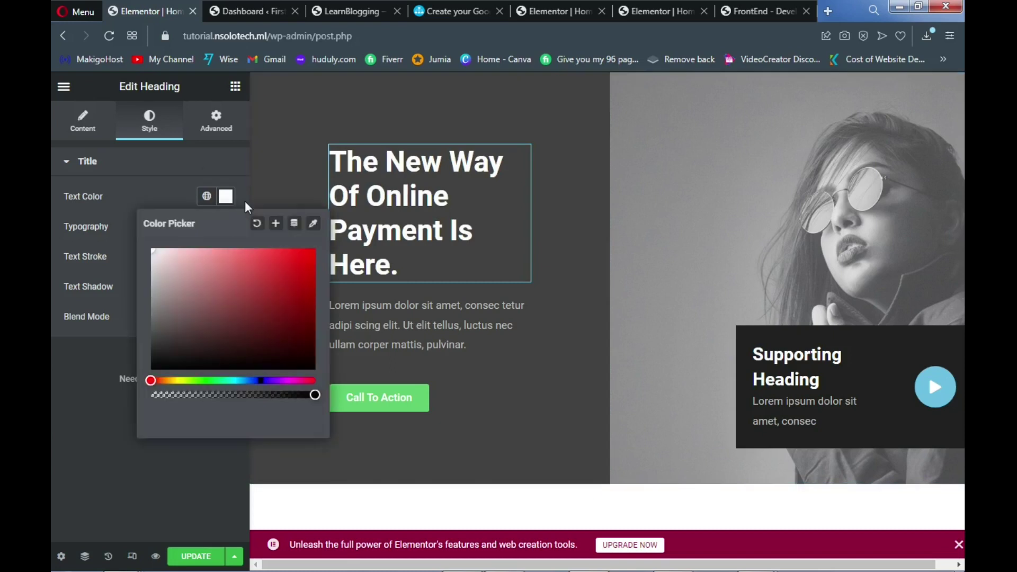
pyautogui.click(169, 381)
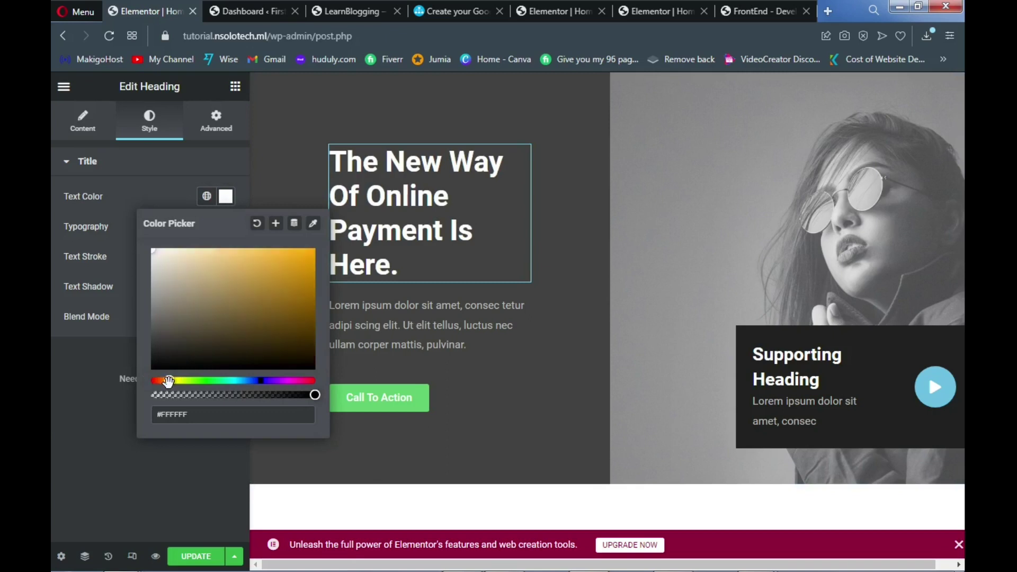
pyautogui.click(308, 259)
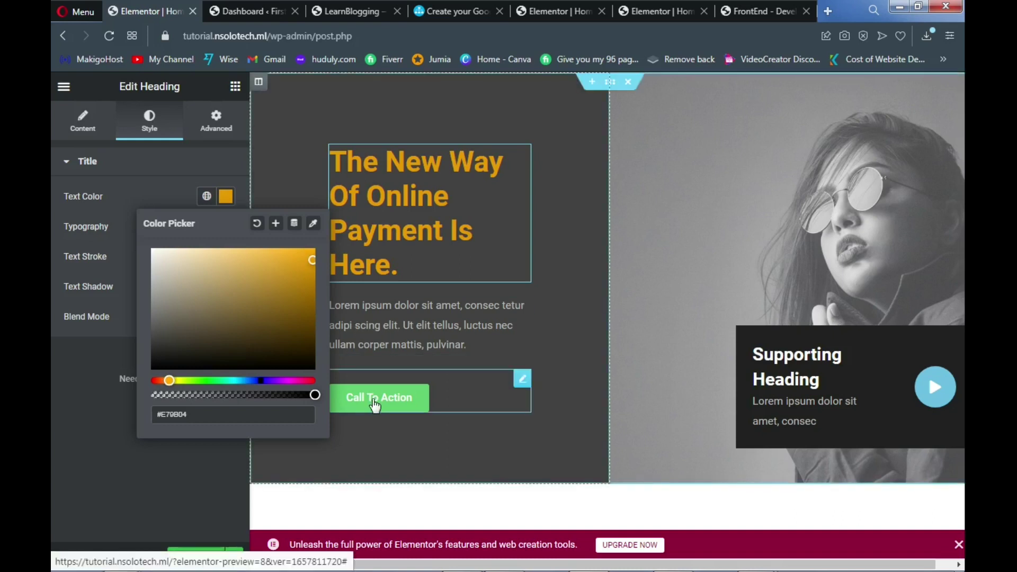
pyautogui.click(413, 427)
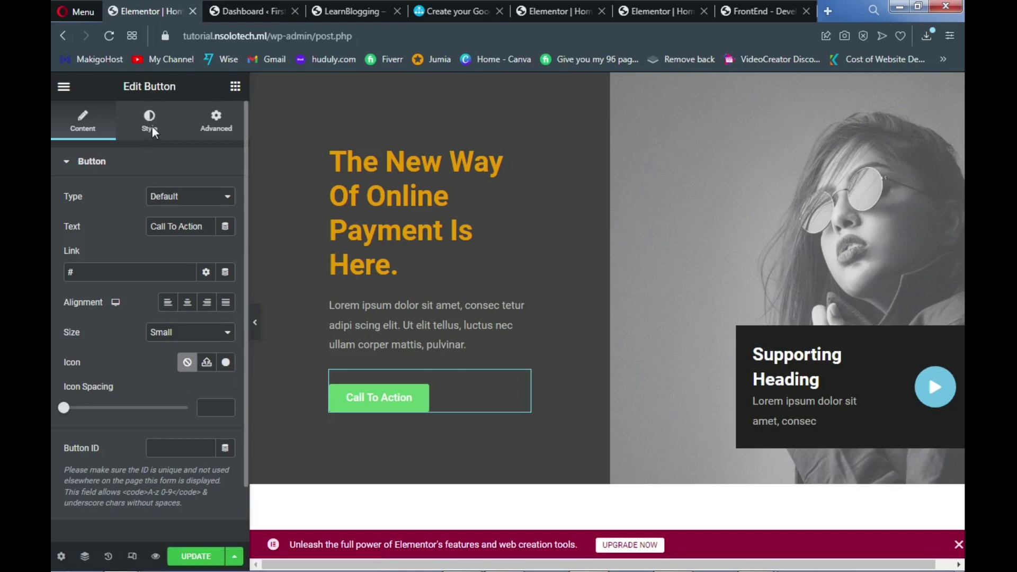
# Give the Call To Action button a dark gold #C48D13 background colour
pyautogui.click(150, 132)
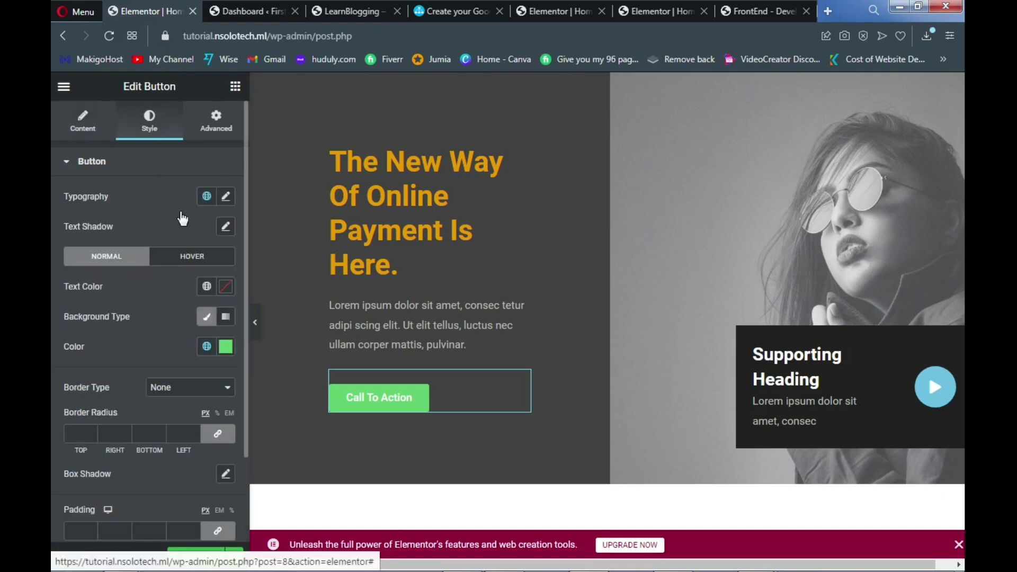
pyautogui.click(226, 347)
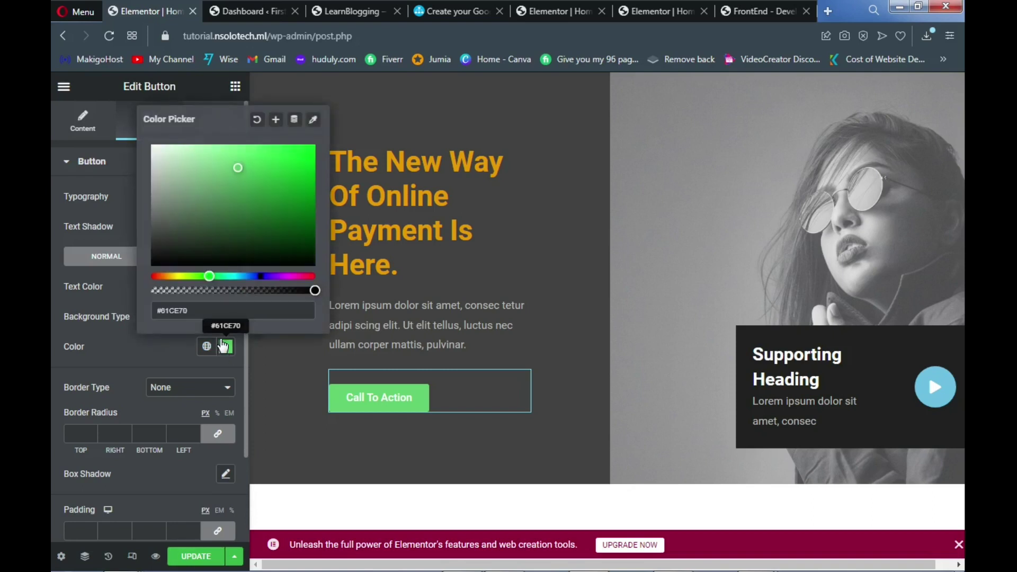
pyautogui.click(169, 276)
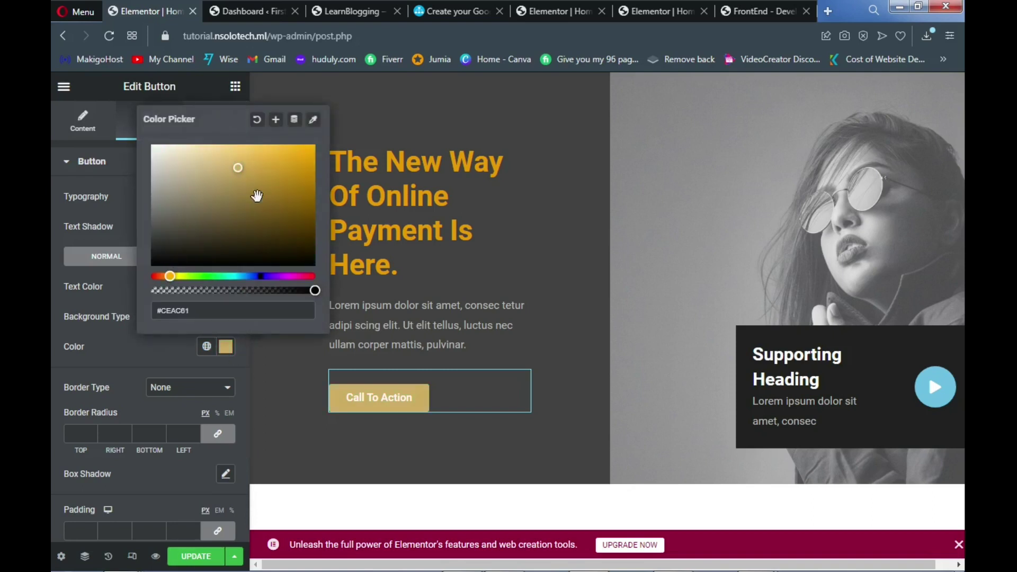
pyautogui.click(300, 172)
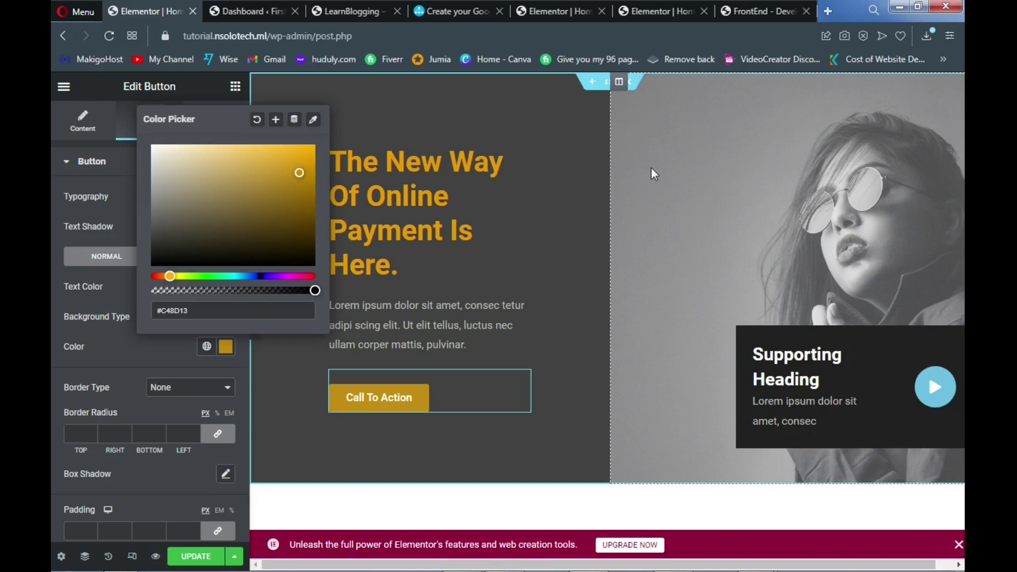
# Upload the blockchain Bitcoin image and set it as the hero right column's background
pyautogui.click(619, 82)
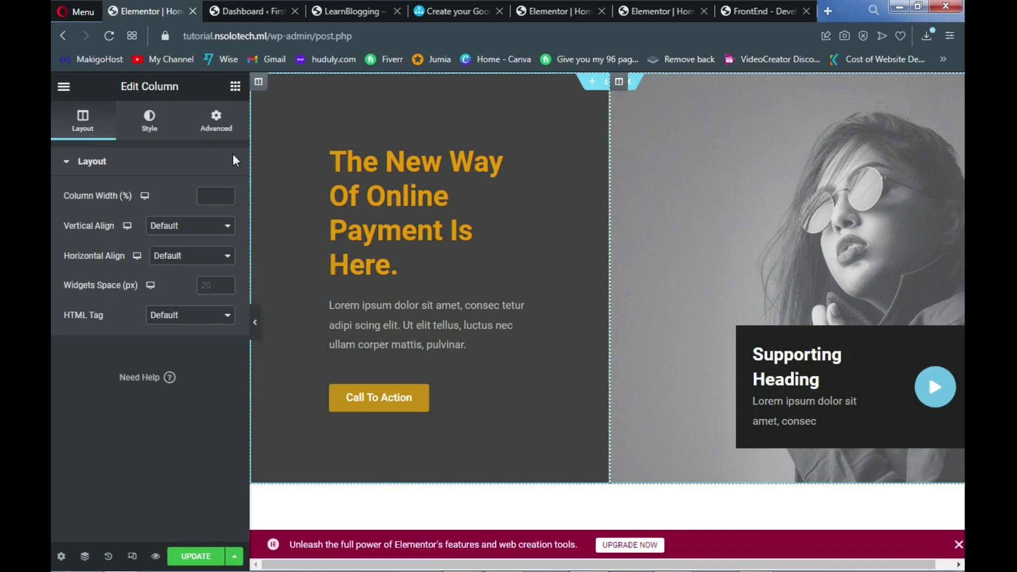
pyautogui.click(150, 127)
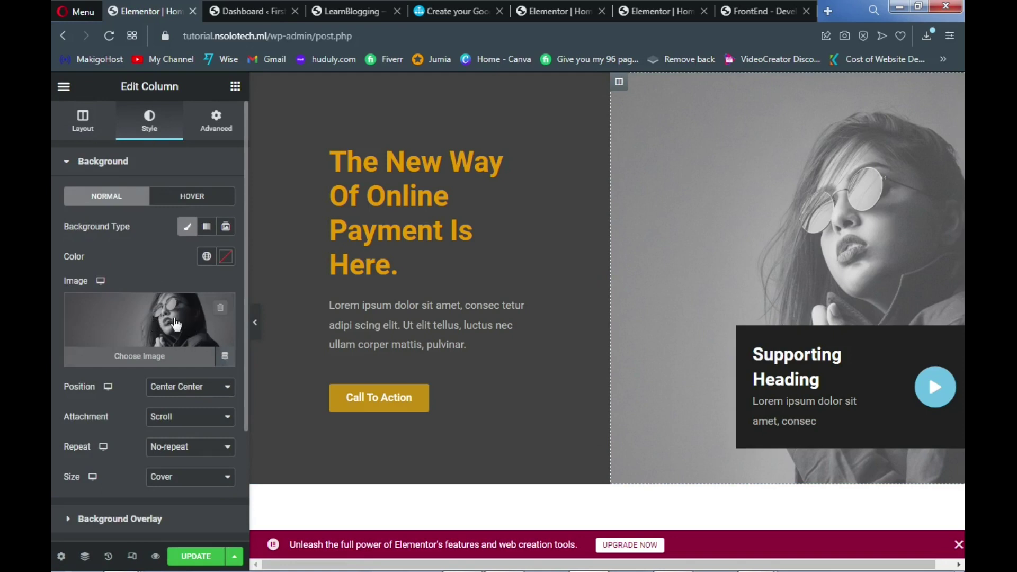
pyautogui.click(146, 354)
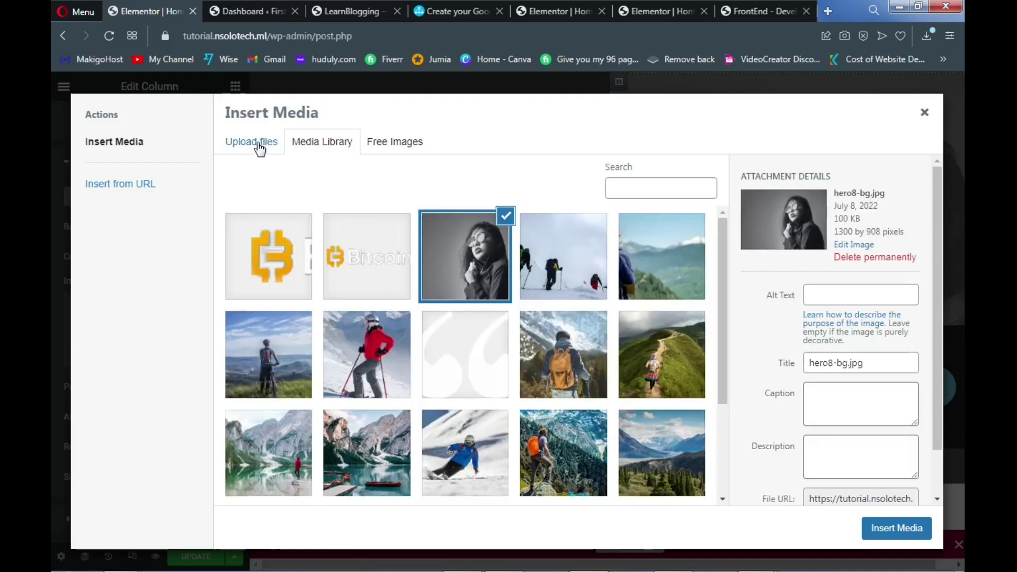
pyautogui.click(260, 149)
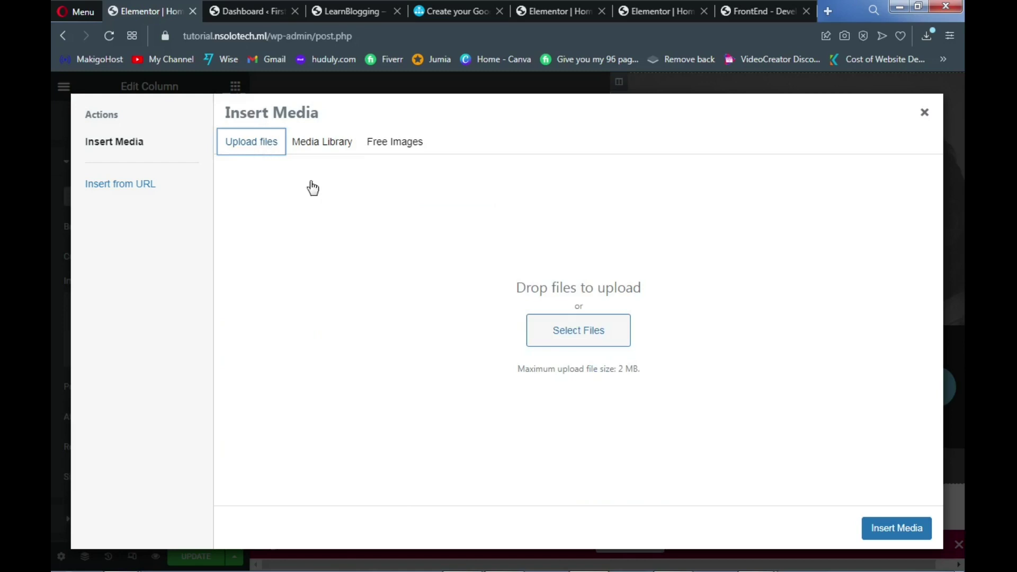
pyautogui.click(572, 331)
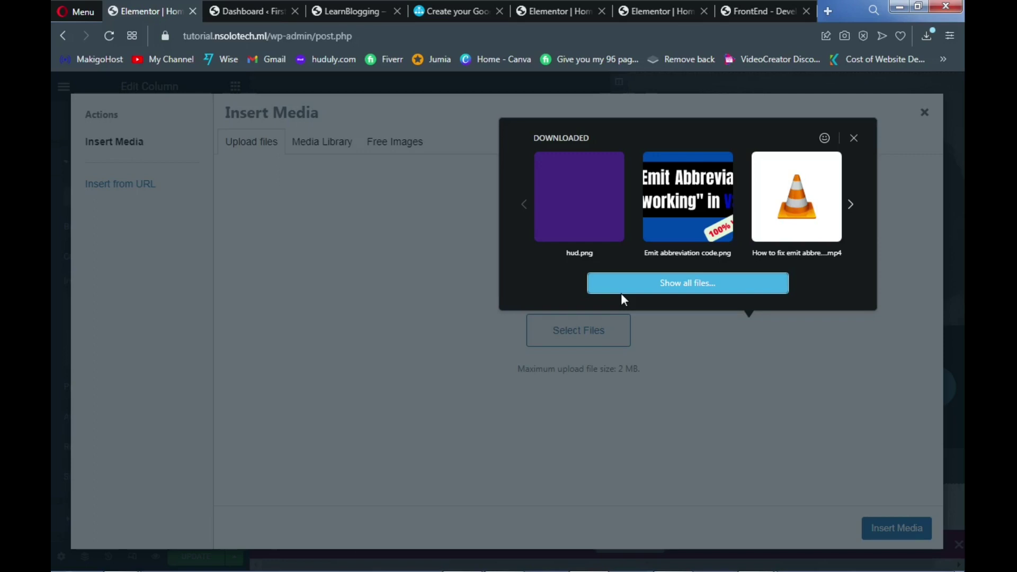
pyautogui.click(621, 293)
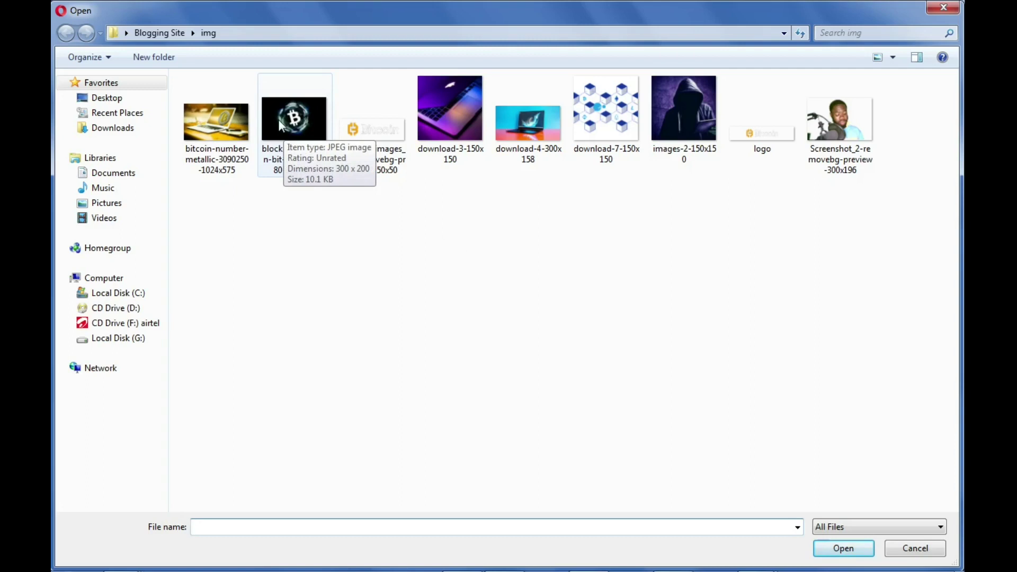
pyautogui.click(278, 119)
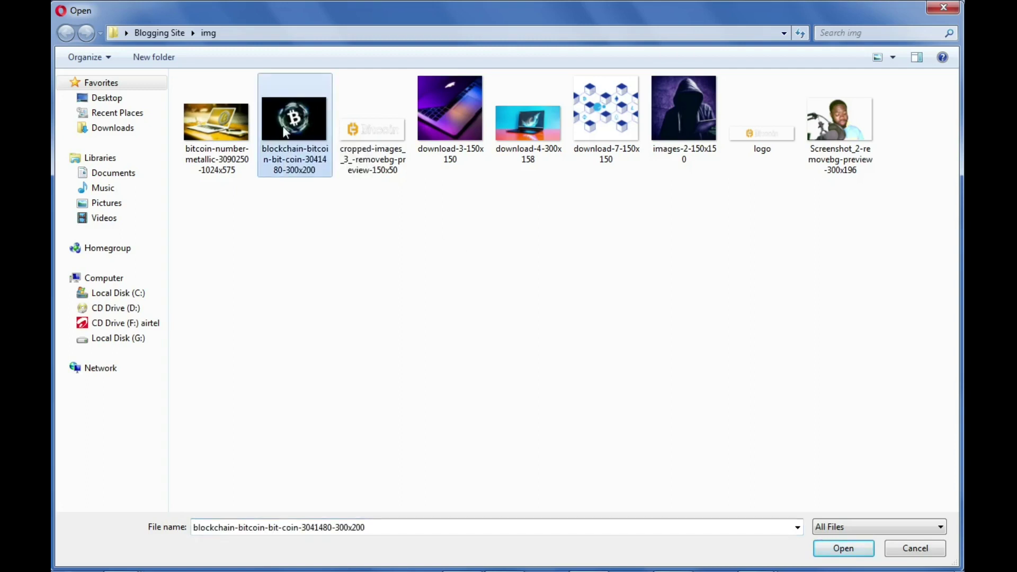
pyautogui.click(841, 550)
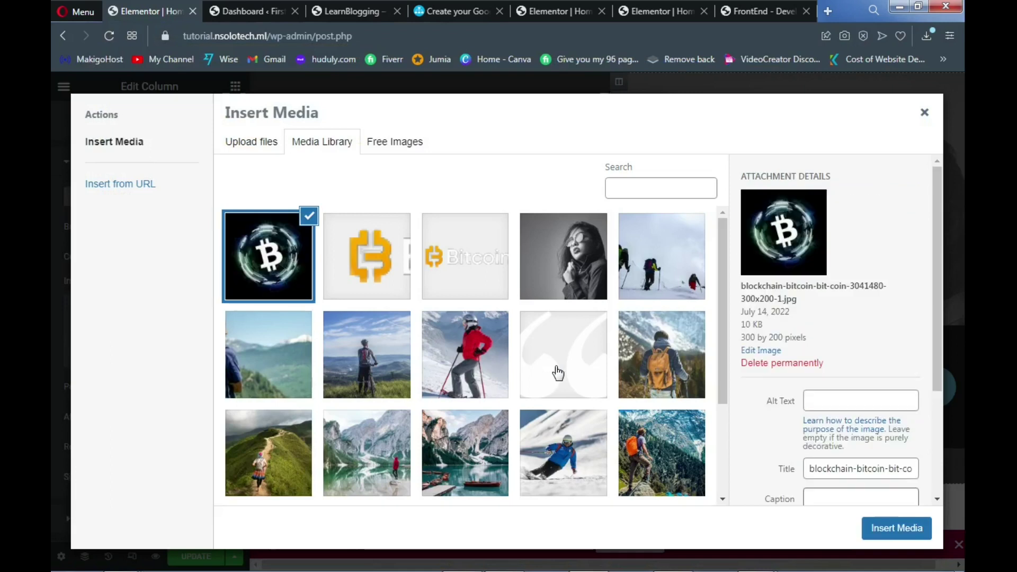
pyautogui.click(876, 530)
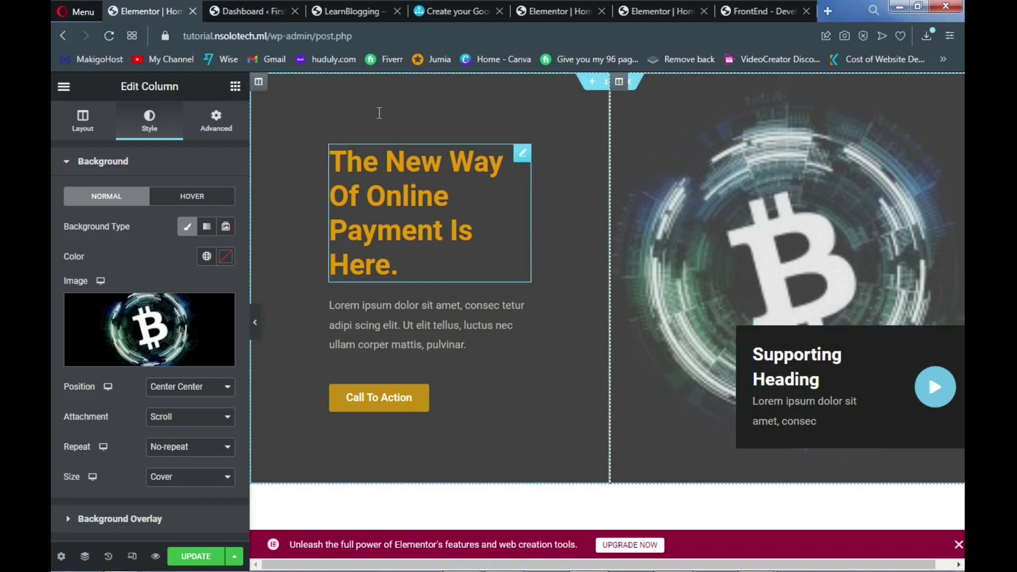
pyautogui.click(361, 9)
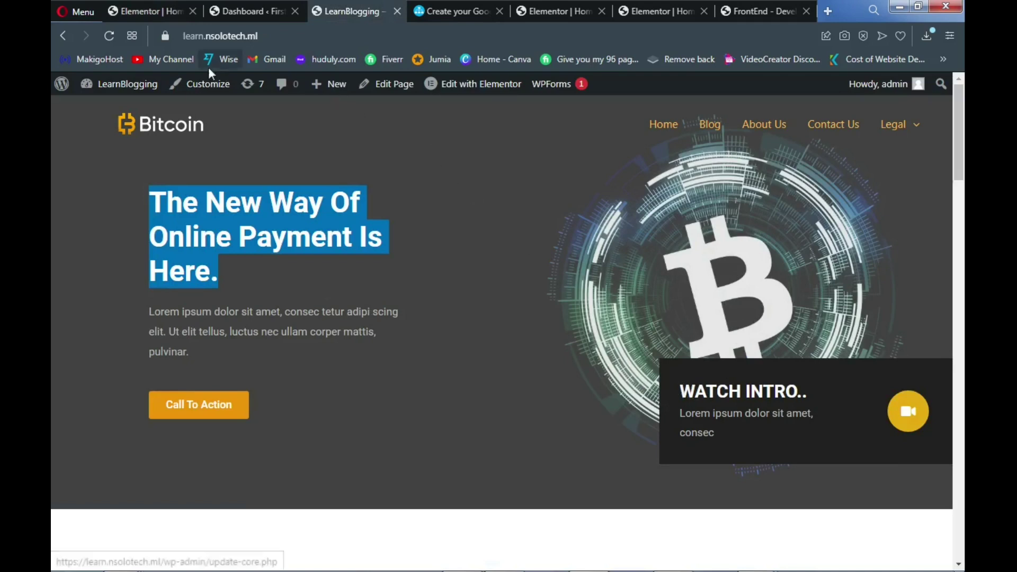
pyautogui.click(153, 12)
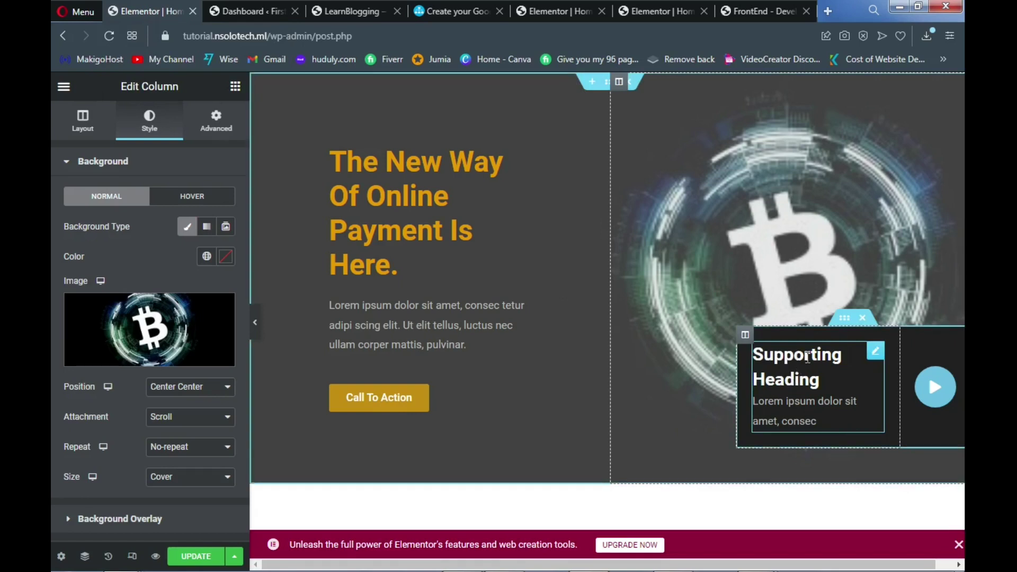
# Change the image box title from 'Supporting Heading' to 'WATCH INTRO..' and view the live homepage
pyautogui.click(797, 356)
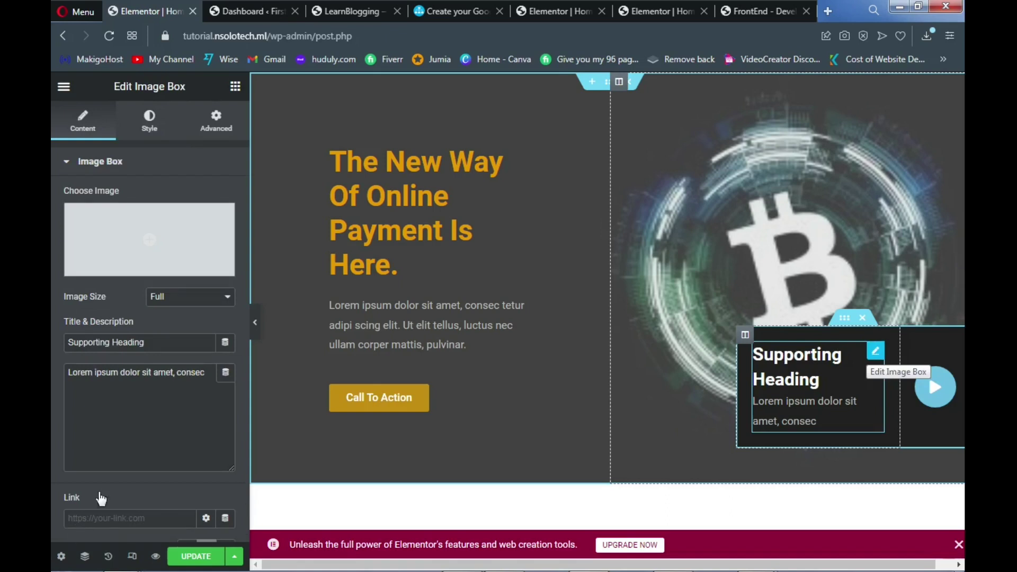
pyautogui.click(144, 344)
pyautogui.moveTo(143, 344); pyautogui.dragTo(52, 377)
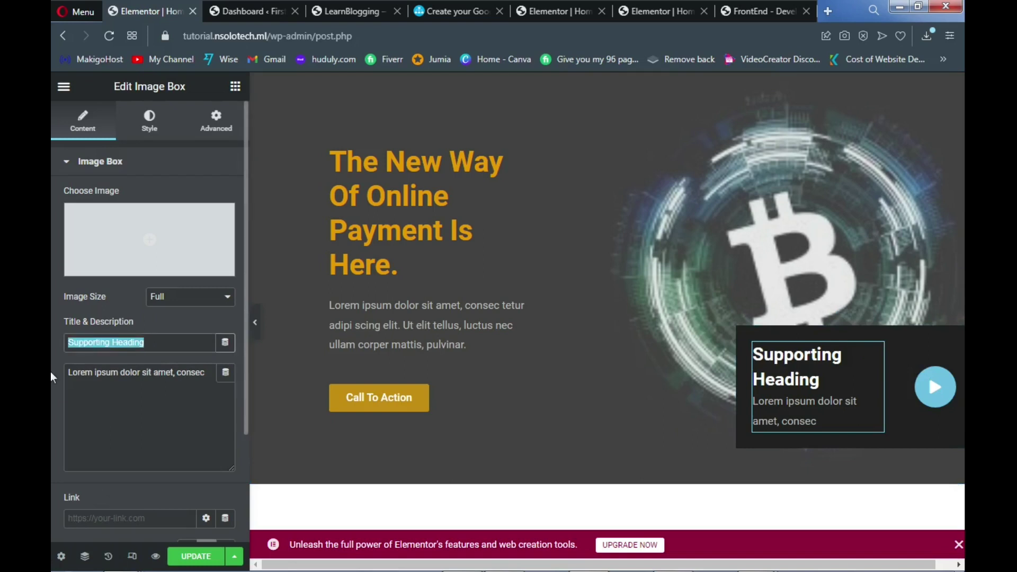
pyautogui.write('W')
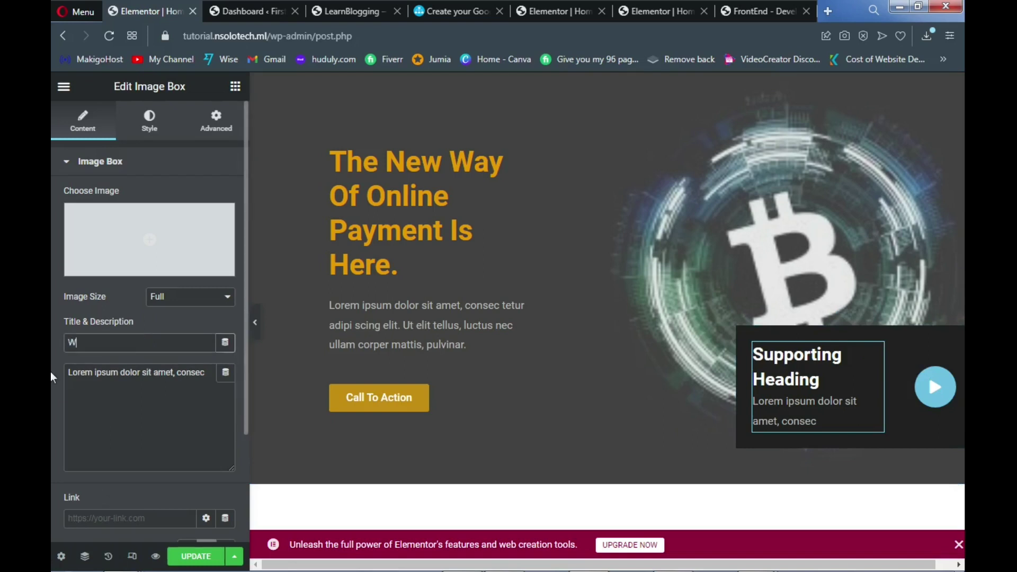
pyautogui.write('ATCH')
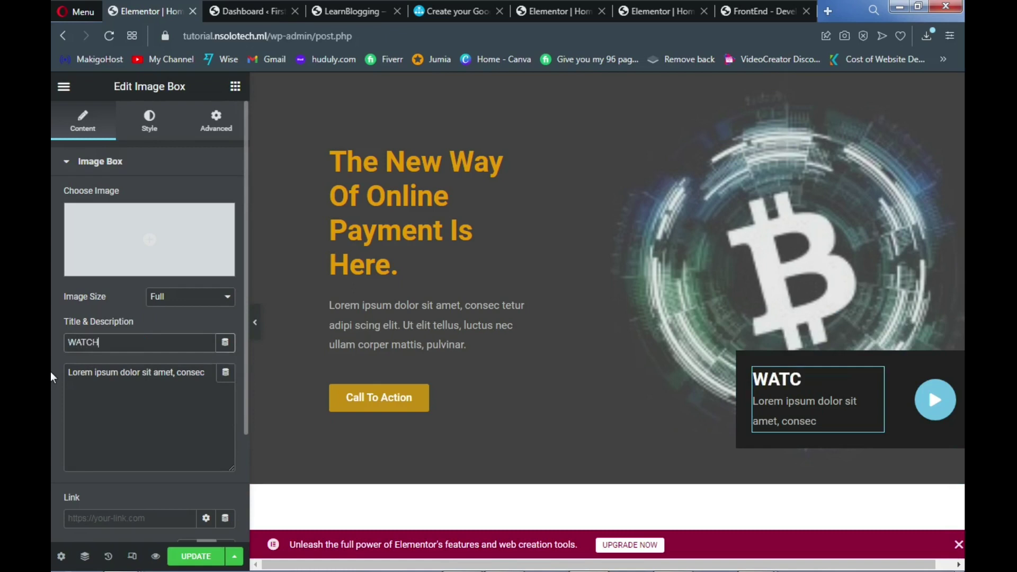
pyautogui.write(' INTRO..')
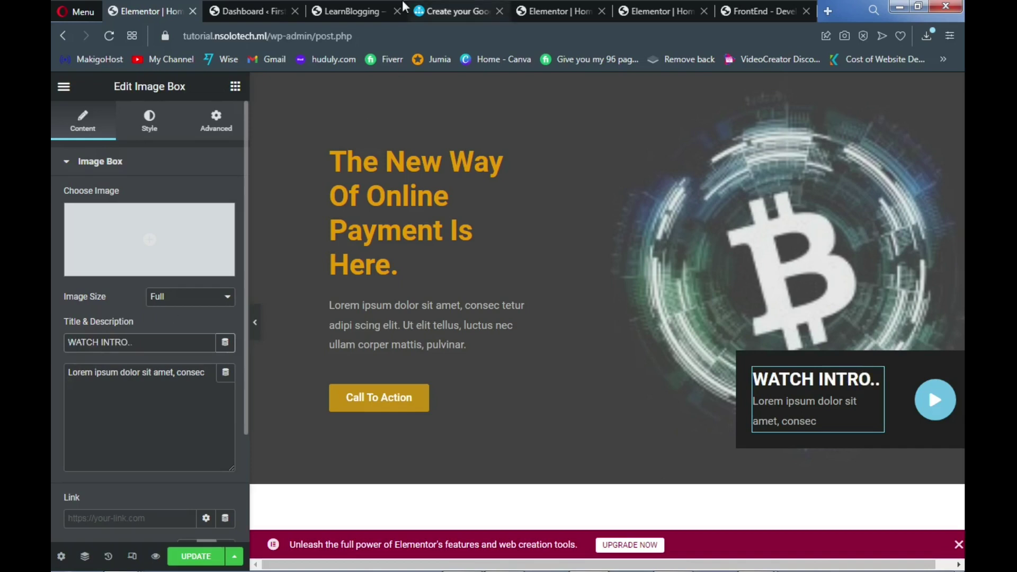
pyautogui.click(341, 12)
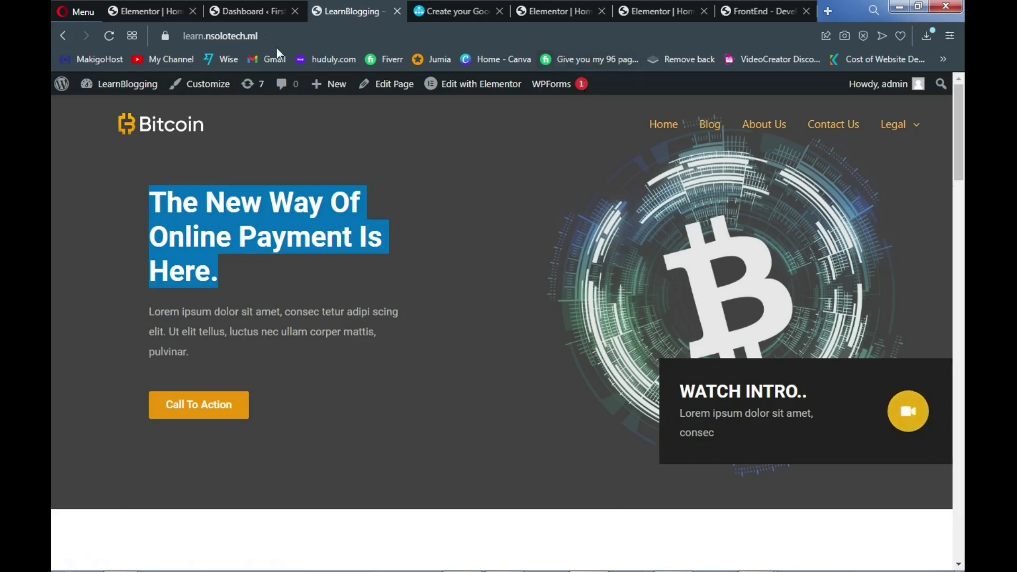
# Replace the image box's play icon with the Video camera icon found by searching 'video'
pyautogui.click(154, 10)
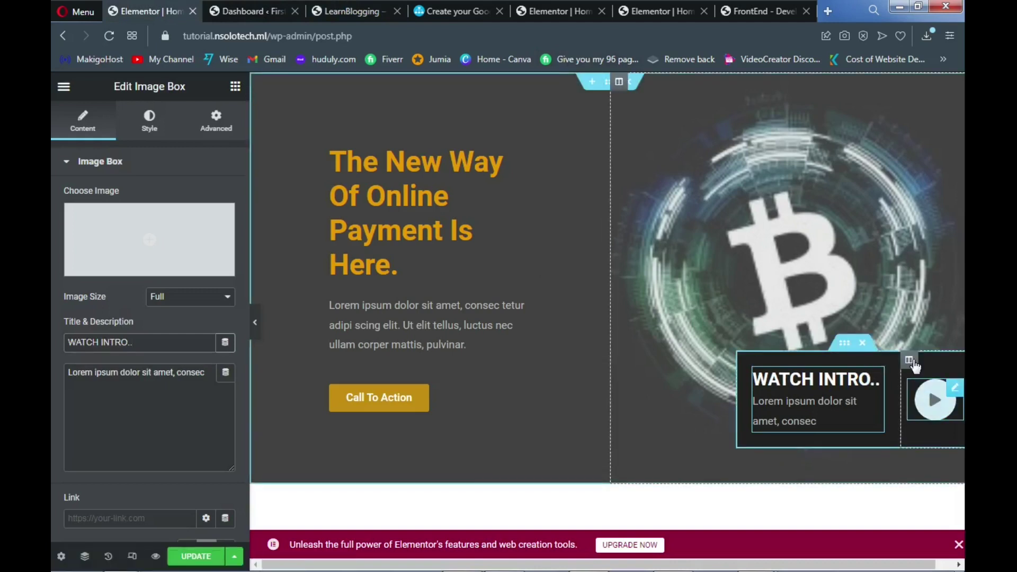
pyautogui.click(952, 395)
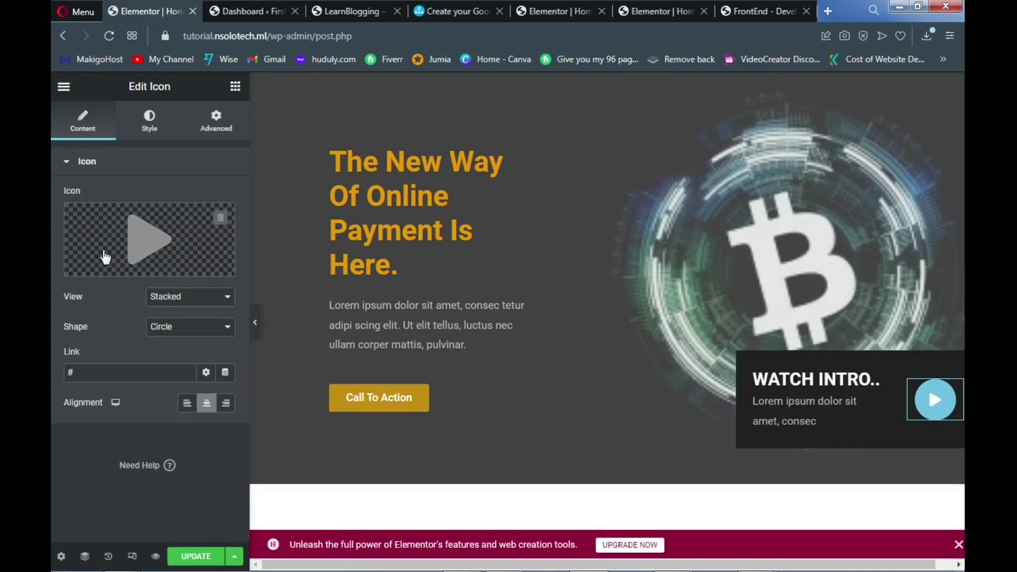
pyautogui.moveTo(112, 249)
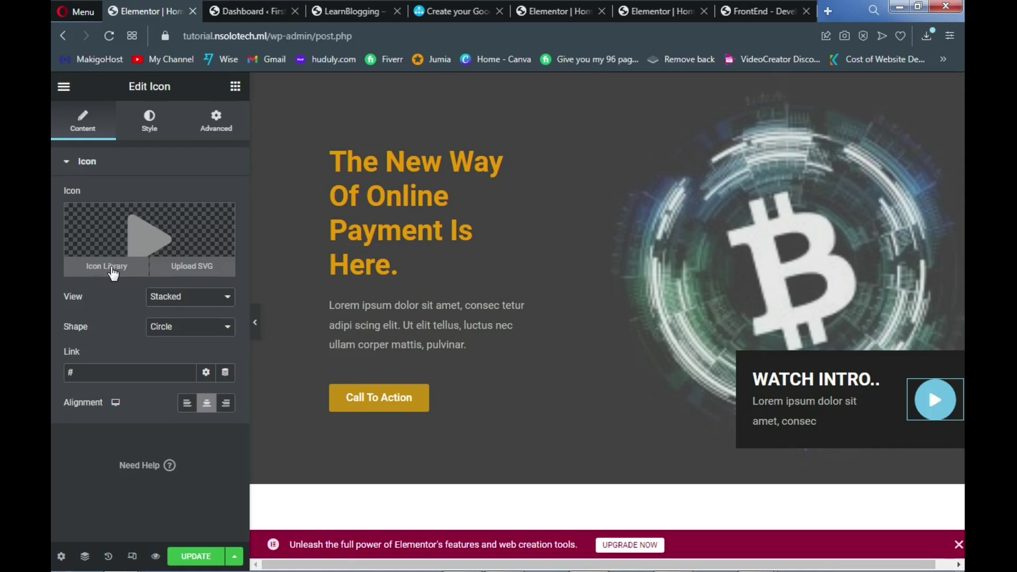
pyautogui.click(110, 266)
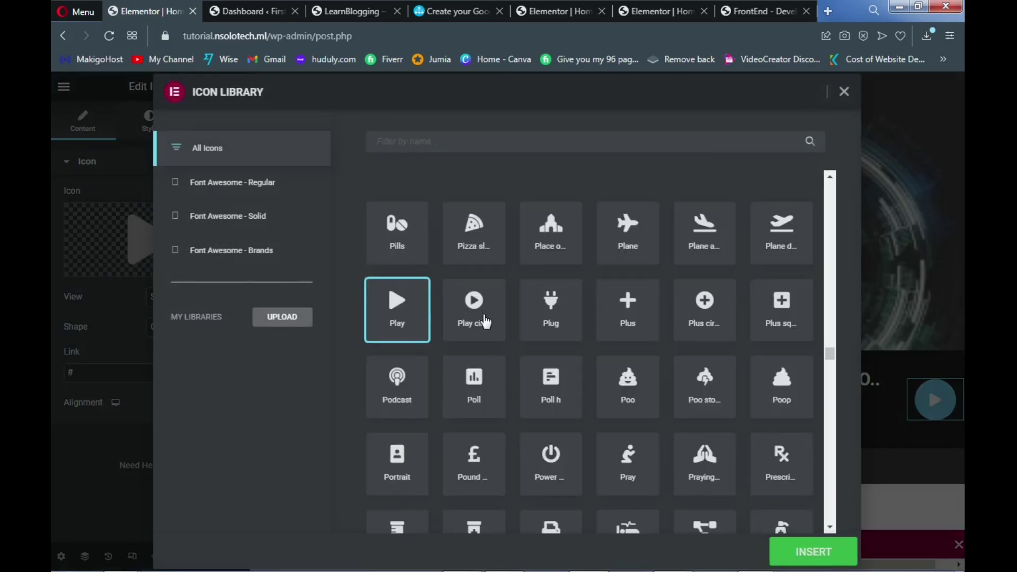
pyautogui.click(337, 11)
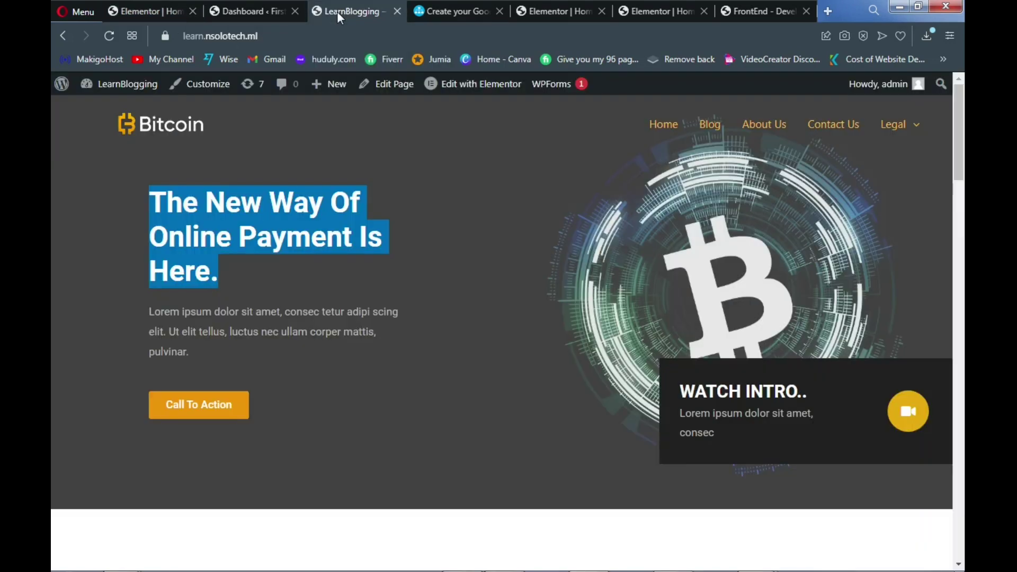
pyautogui.click(162, 10)
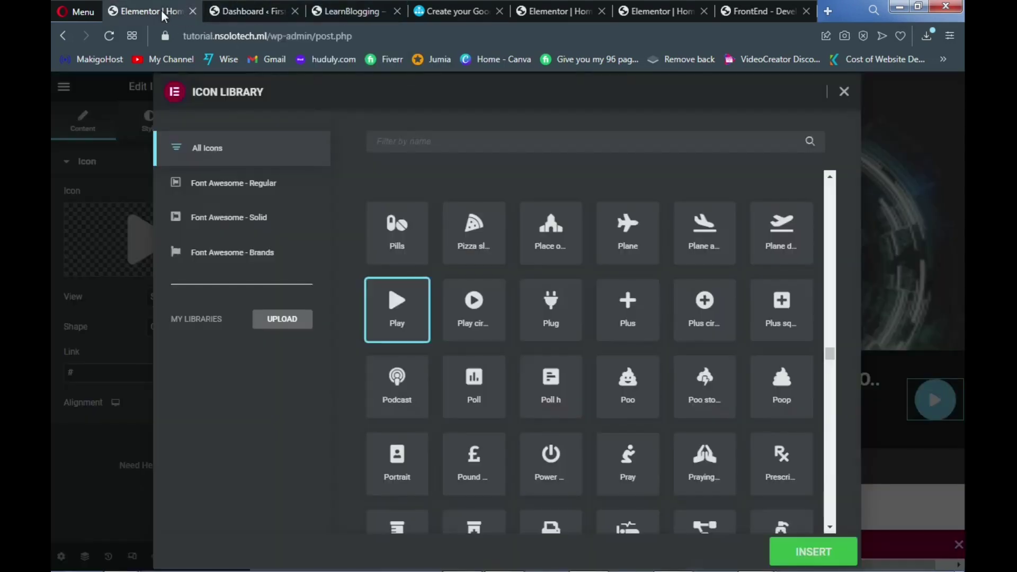
pyautogui.click(422, 142)
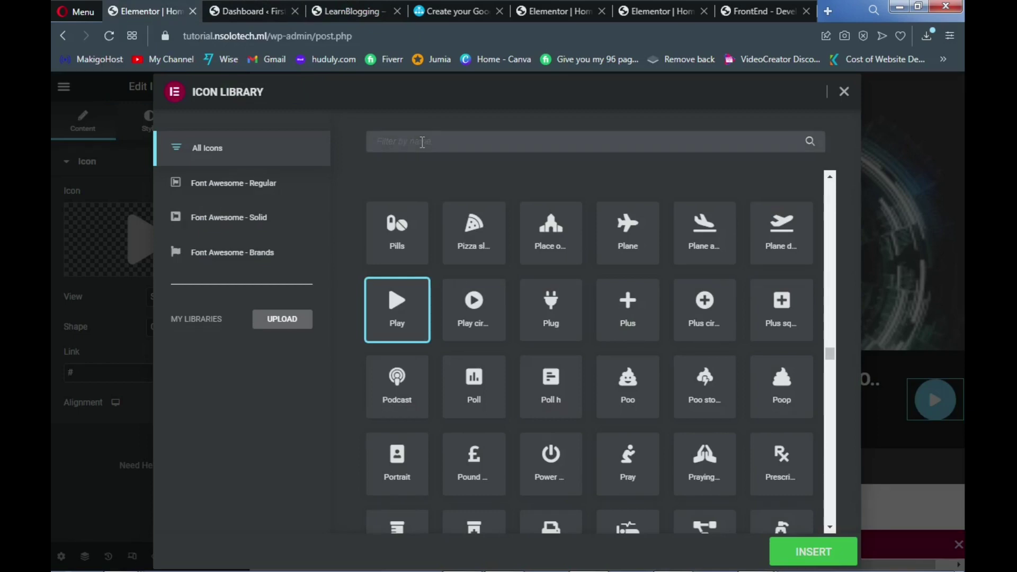
pyautogui.write('video')
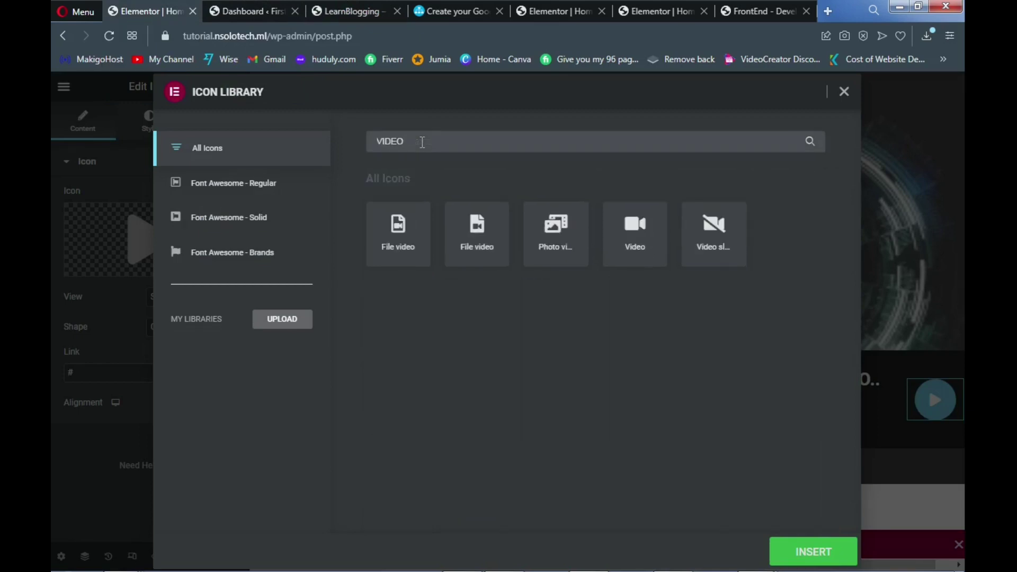
pyautogui.click(637, 244)
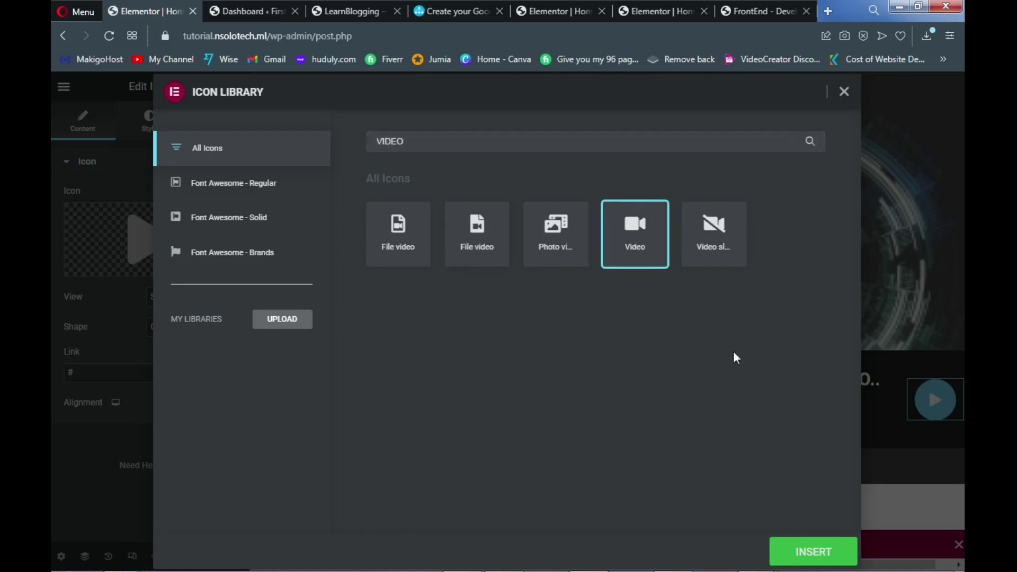
pyautogui.click(820, 554)
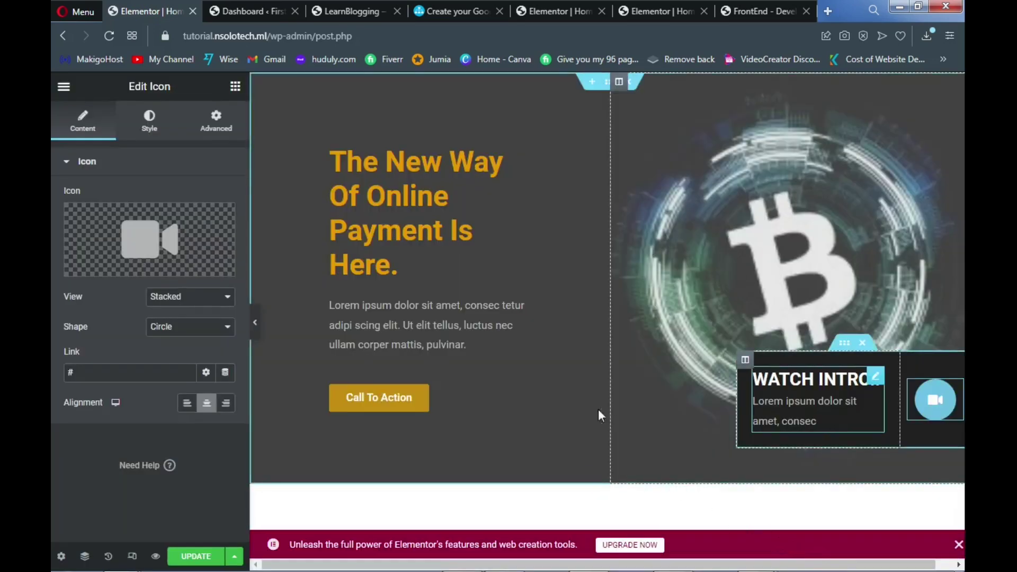
# Save the homepage with UPDATE and scroll down the editor canvas
pyautogui.click(195, 559)
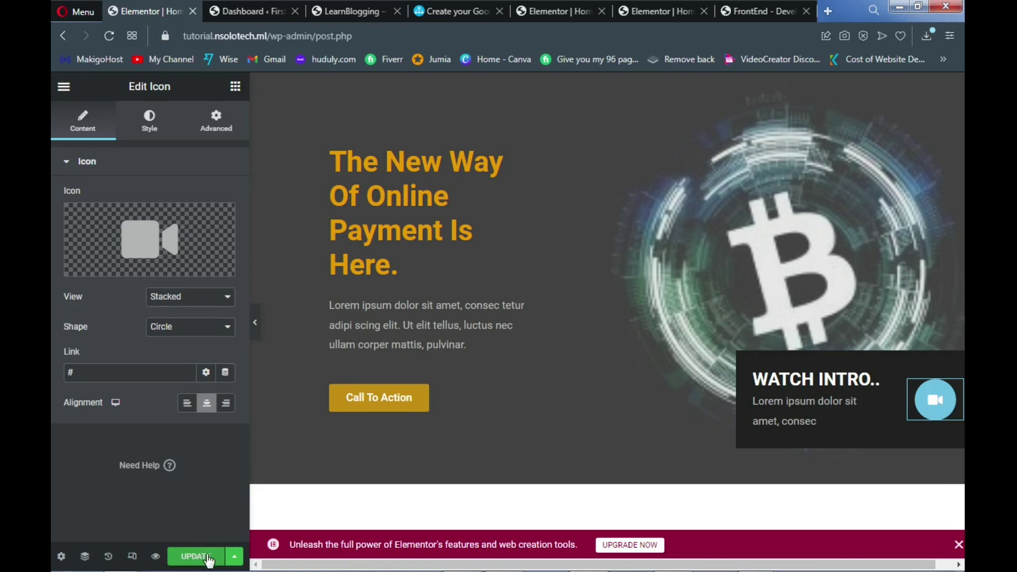
pyautogui.click(203, 557)
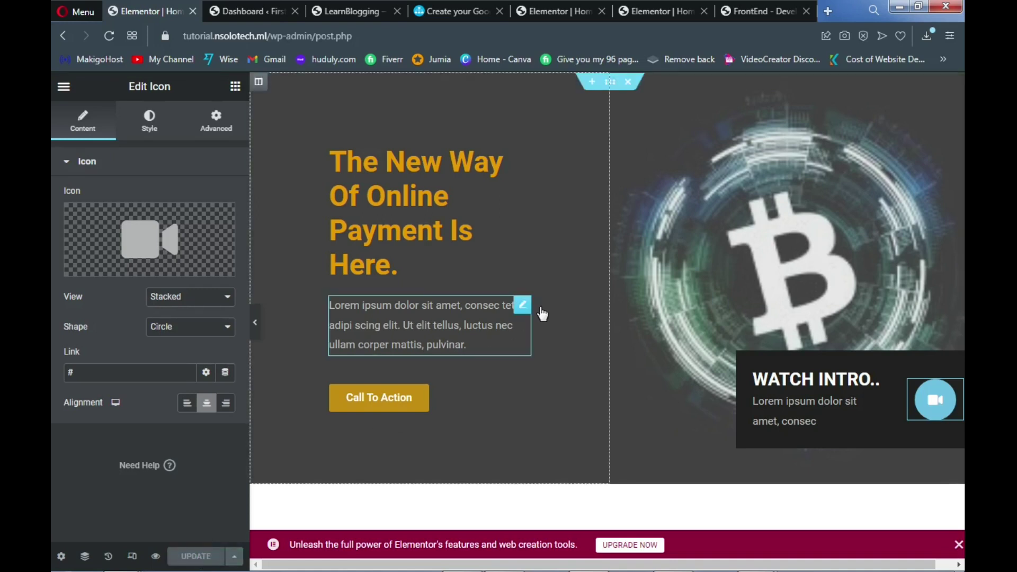
pyautogui.scroll(-3, 640, 359)
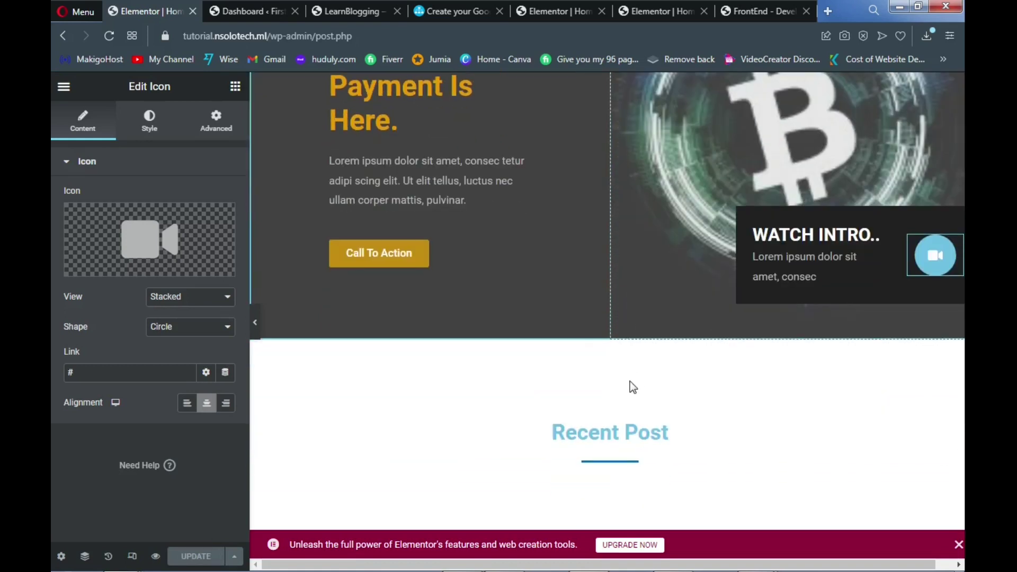
pyautogui.scroll(-1, 627, 388)
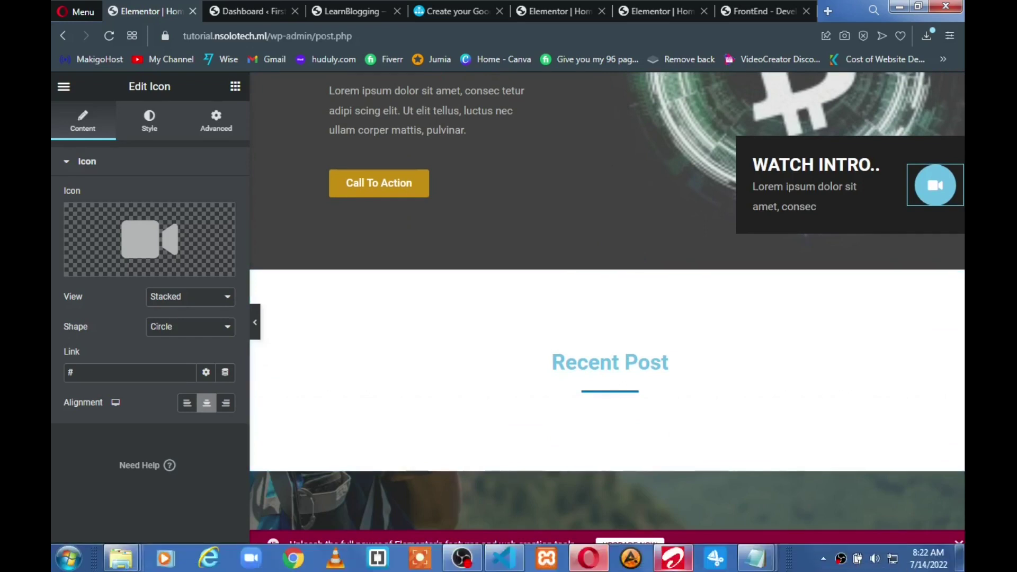
pyautogui.moveTo(673, 559)
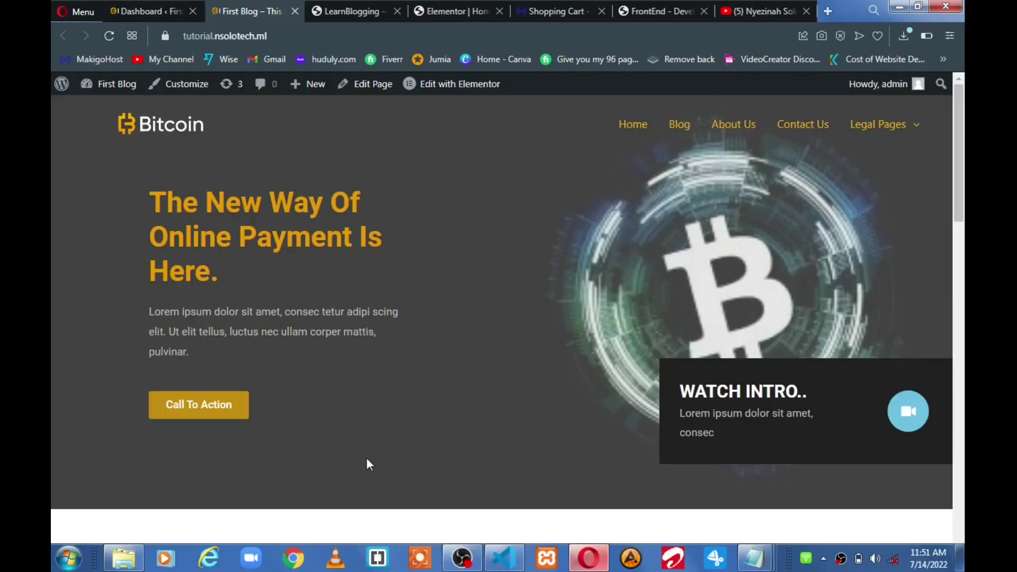
# Scroll through the live Bitcoin site's homepage and recent posts, then return to the First Blog Dashboard
pyautogui.scroll(-8, 402, 365)
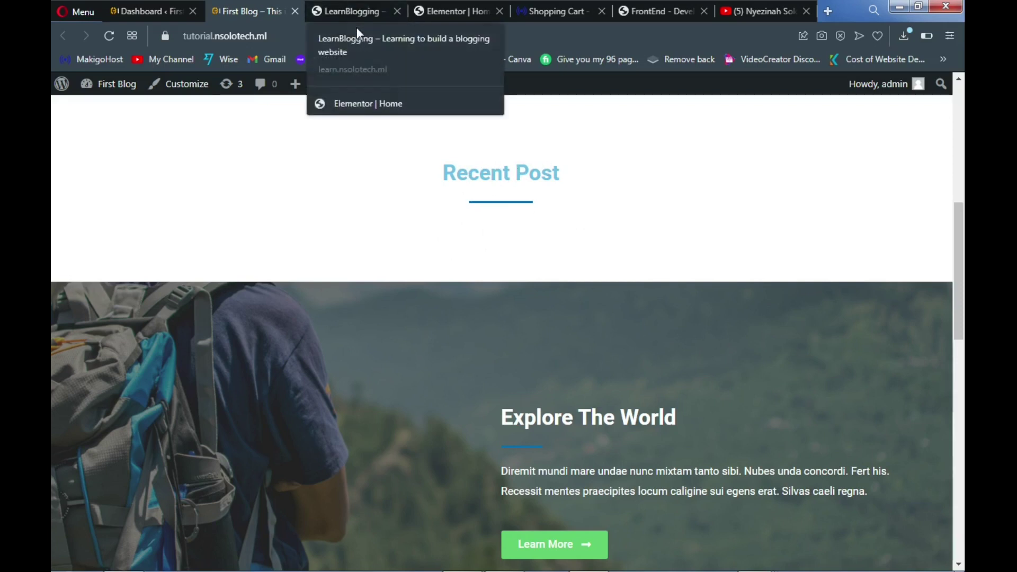
pyautogui.click(357, 13)
pyautogui.scroll(-5, 344, 297)
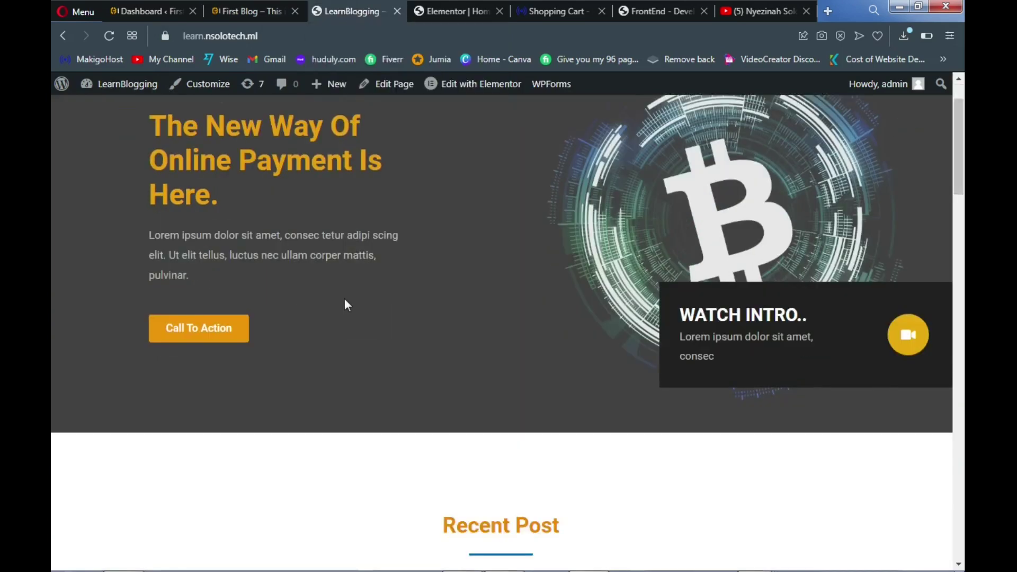
pyautogui.scroll(-1, 347, 306)
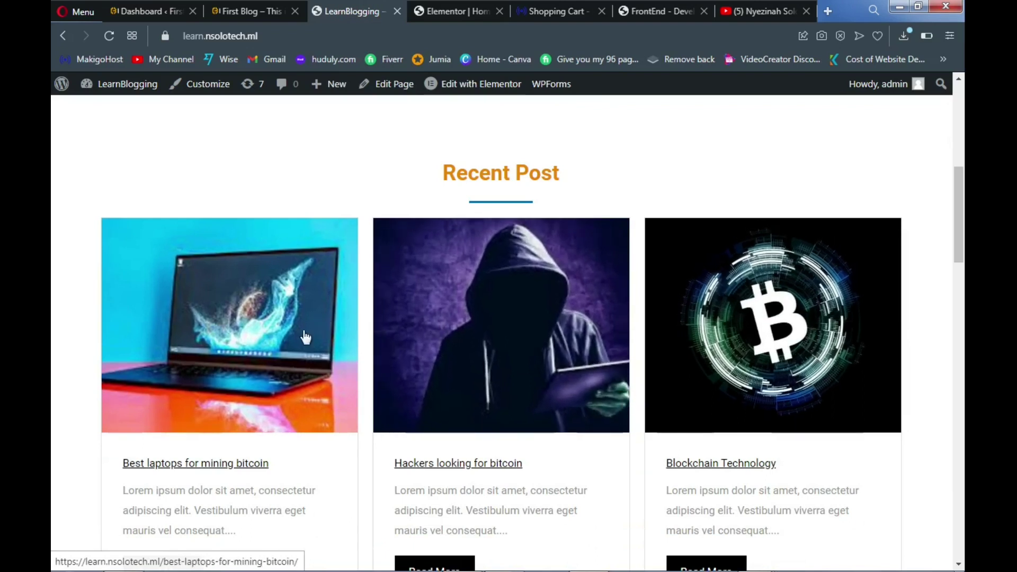
pyautogui.scroll(-1, 294, 351)
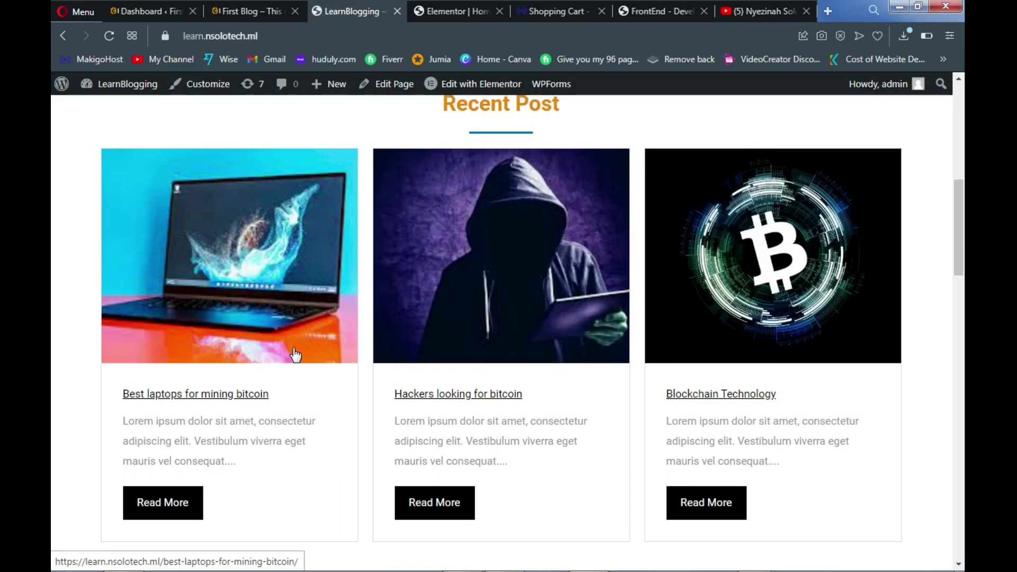
pyautogui.scroll(2, 295, 355)
pyautogui.scroll(-4, 295, 355)
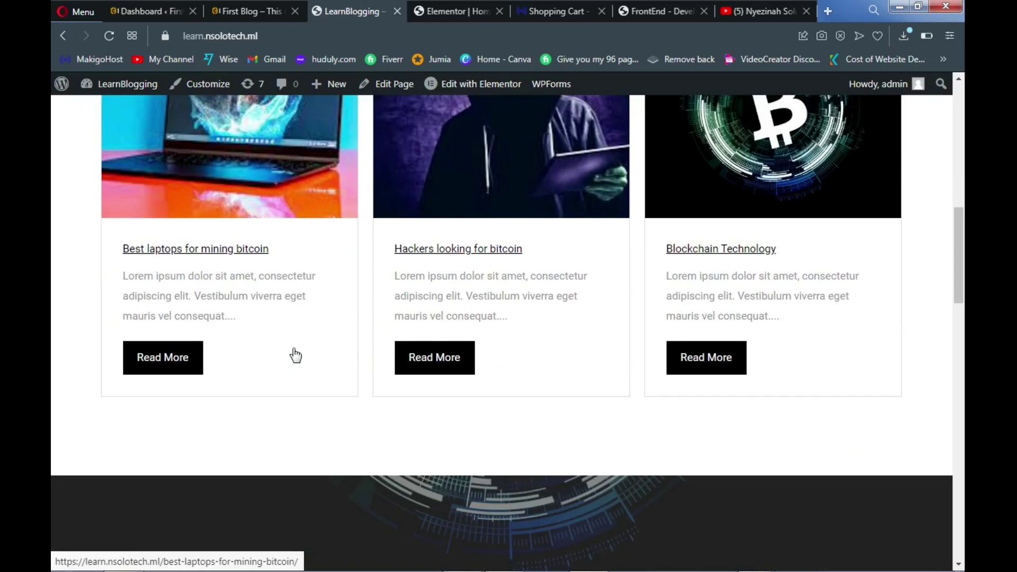
pyautogui.scroll(8, 294, 348)
pyautogui.scroll(1, 270, 272)
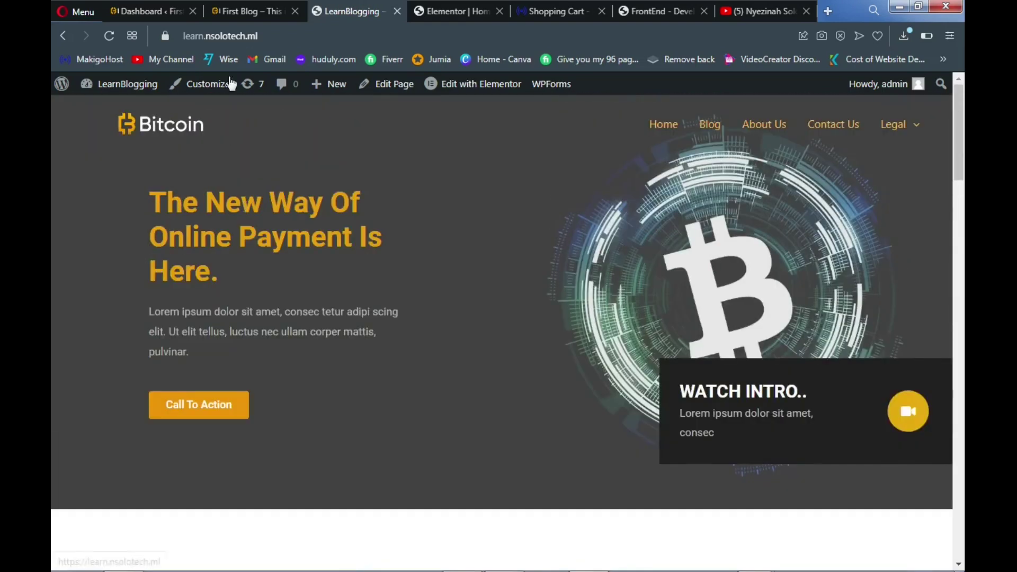
pyautogui.click(170, 10)
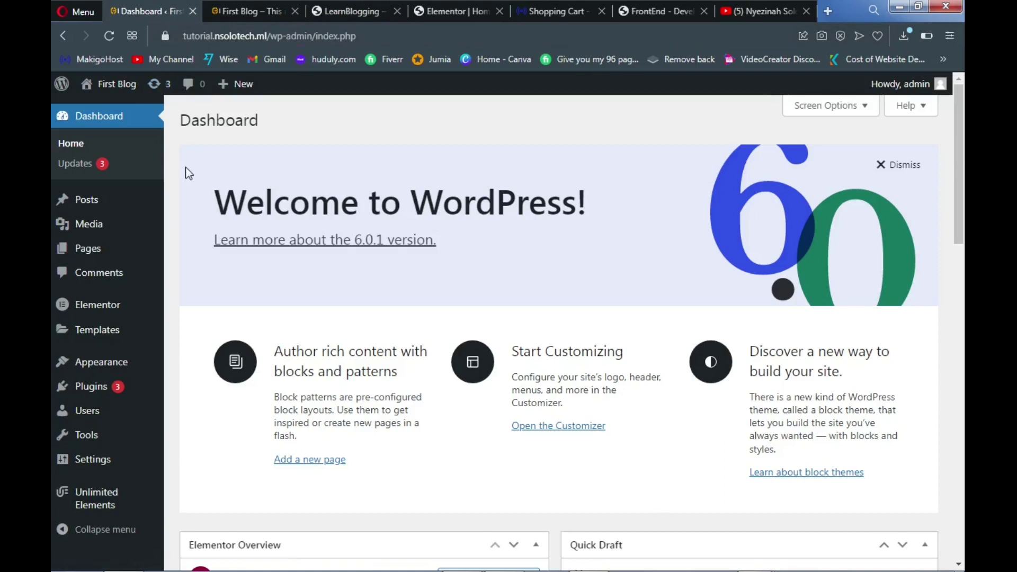
# In Screen Options, uncheck the Welcome, WordPress Events and News, Quick Draft and Activity boxes
pyautogui.moveTo(88, 199)
pyautogui.scroll(-8, 661, 281)
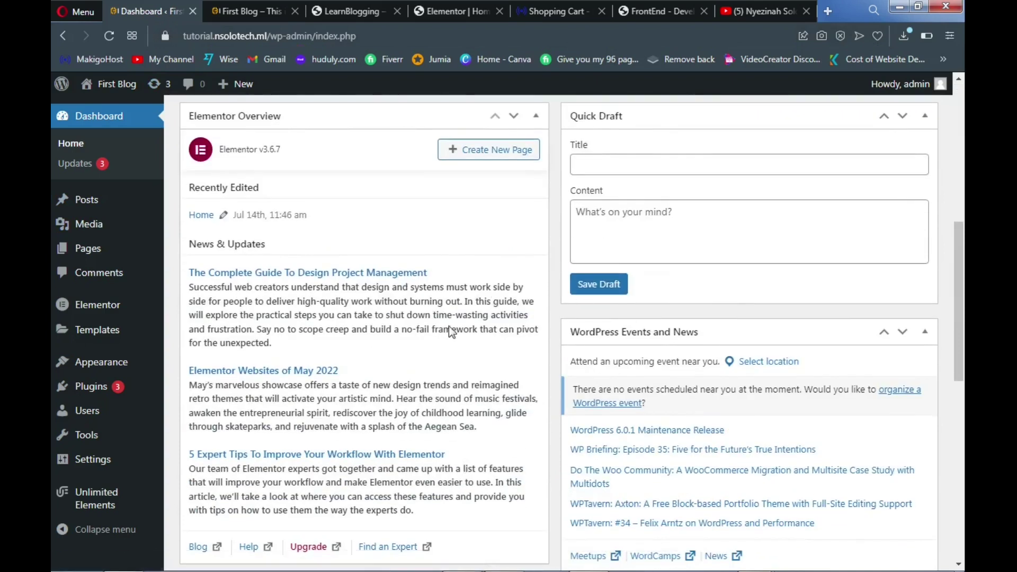
pyautogui.scroll(-6, 449, 326)
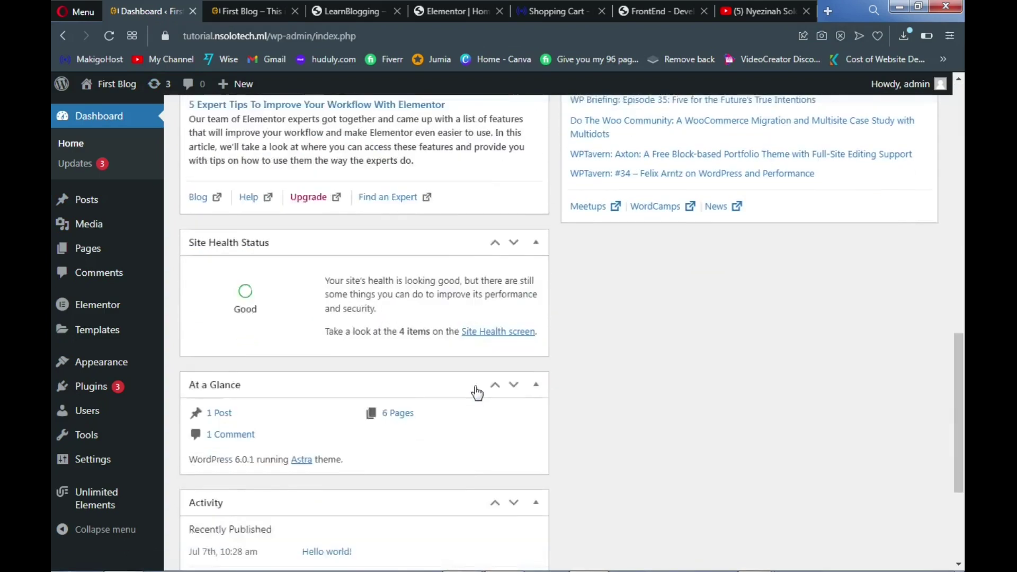
pyautogui.scroll(-4, 477, 387)
pyautogui.scroll(12, 481, 366)
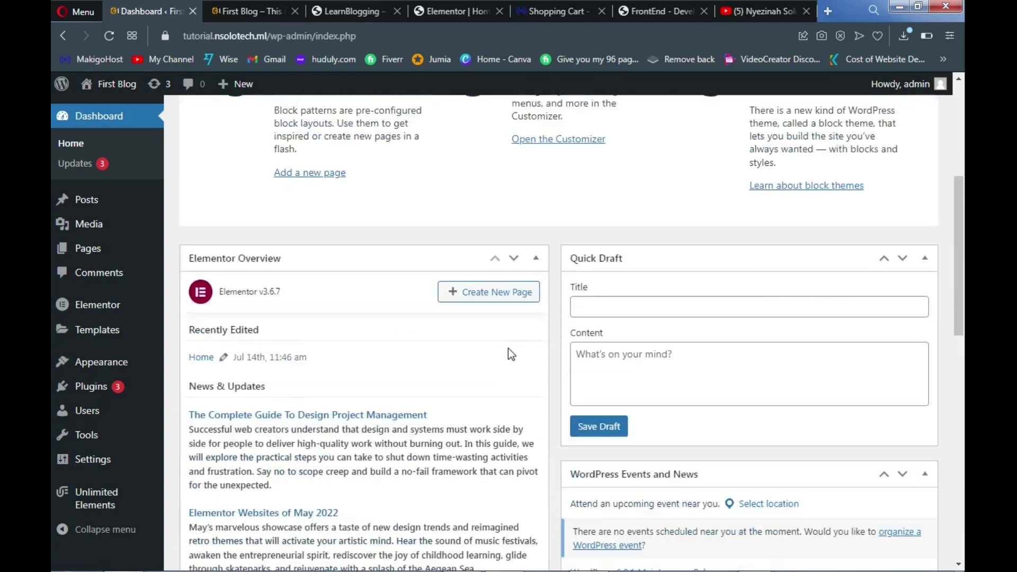
pyautogui.scroll(5, 546, 334)
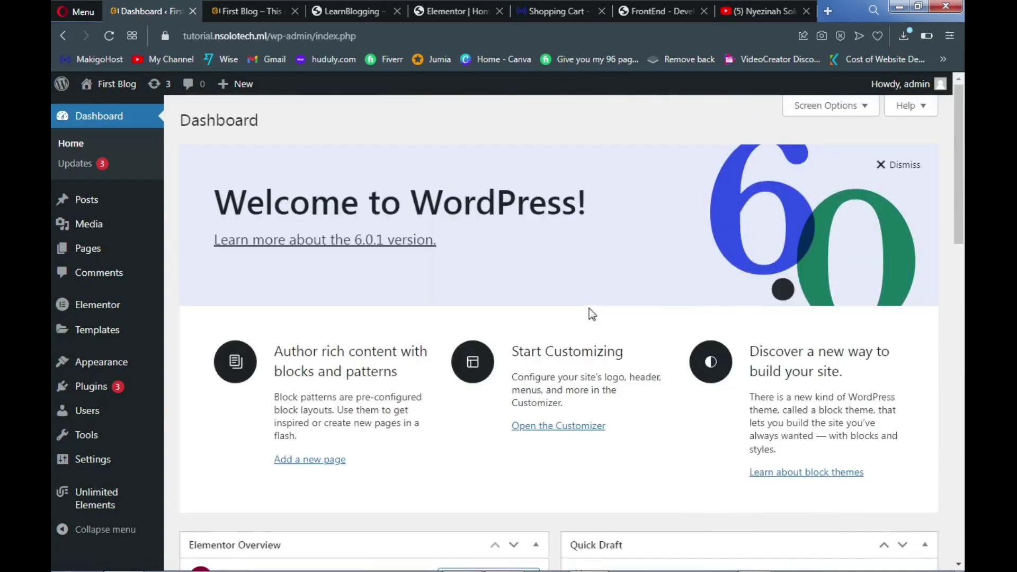
pyautogui.click(862, 109)
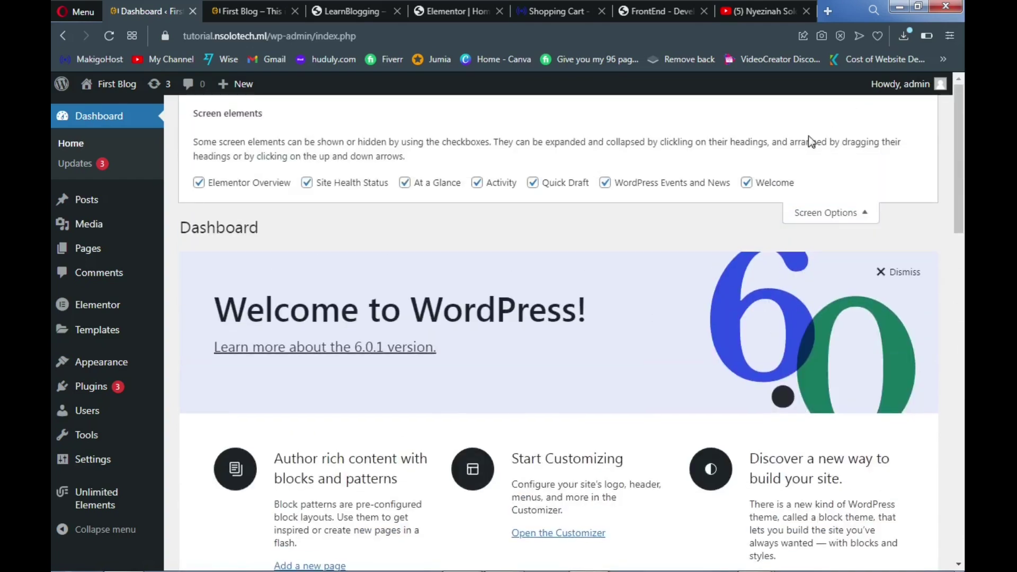
pyautogui.click(746, 182)
pyautogui.click(605, 183)
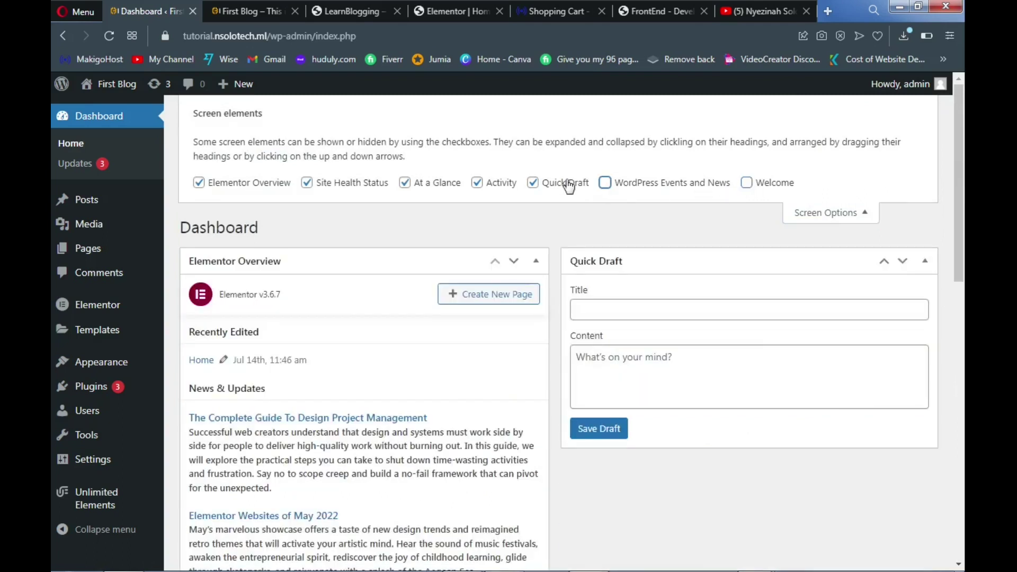
pyautogui.click(532, 183)
pyautogui.click(477, 182)
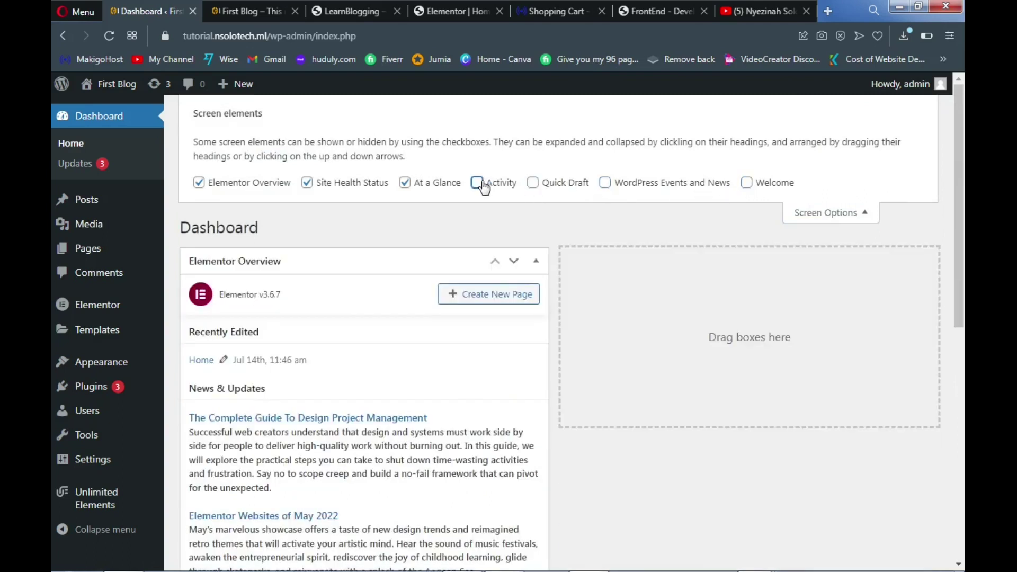
# Also hide At a Glance, Site Health Status and Elementor Overview, leaving the Dashboard empty
pyautogui.click(403, 185)
pyautogui.click(307, 182)
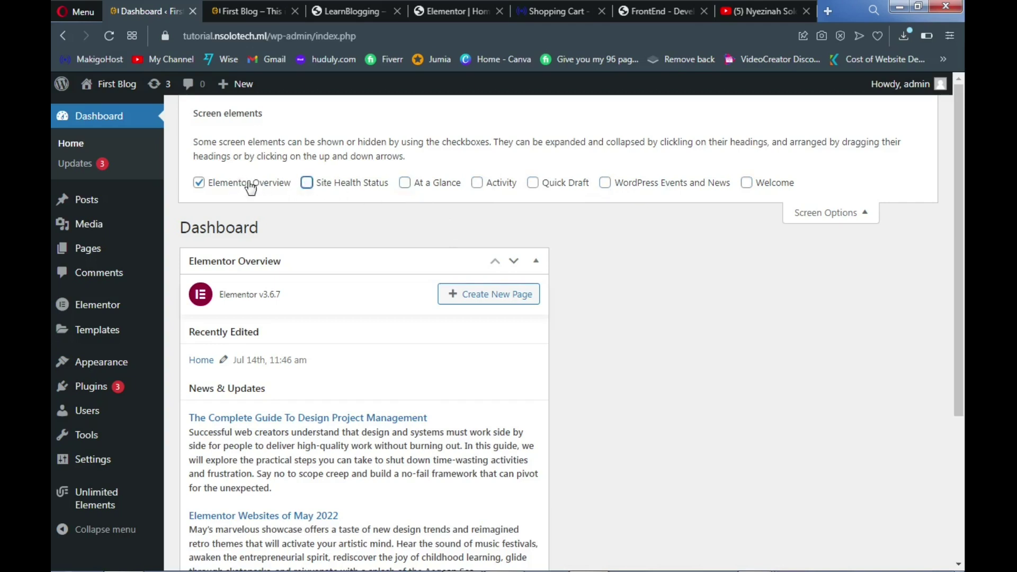
pyautogui.click(200, 187)
pyautogui.click(199, 183)
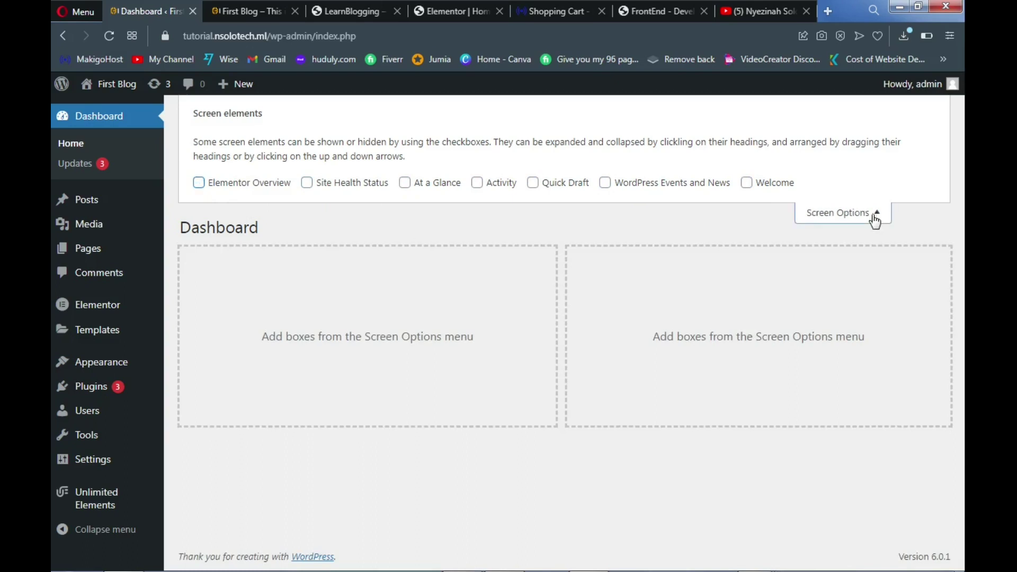
pyautogui.click(876, 217)
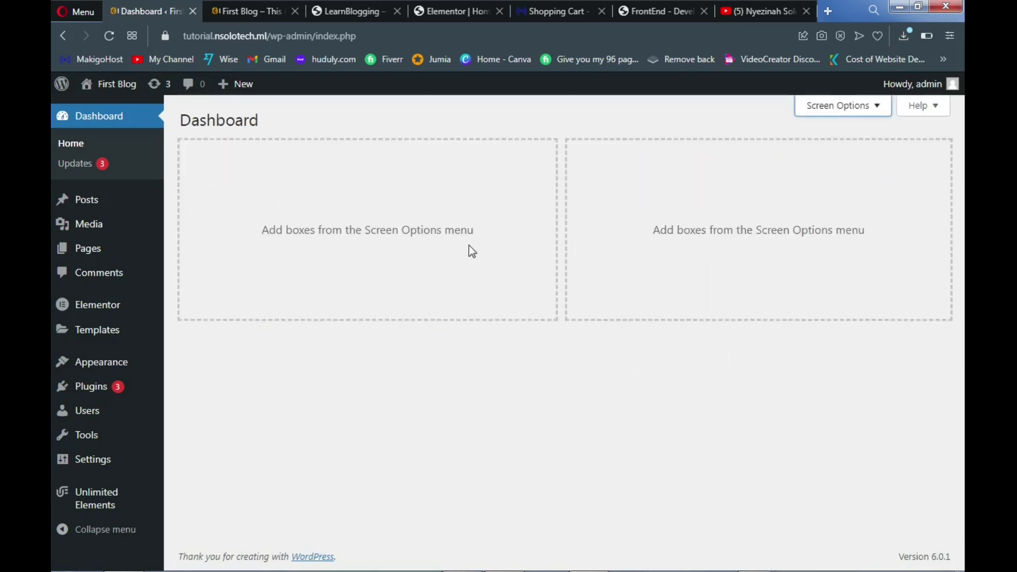
pyautogui.moveTo(85, 201)
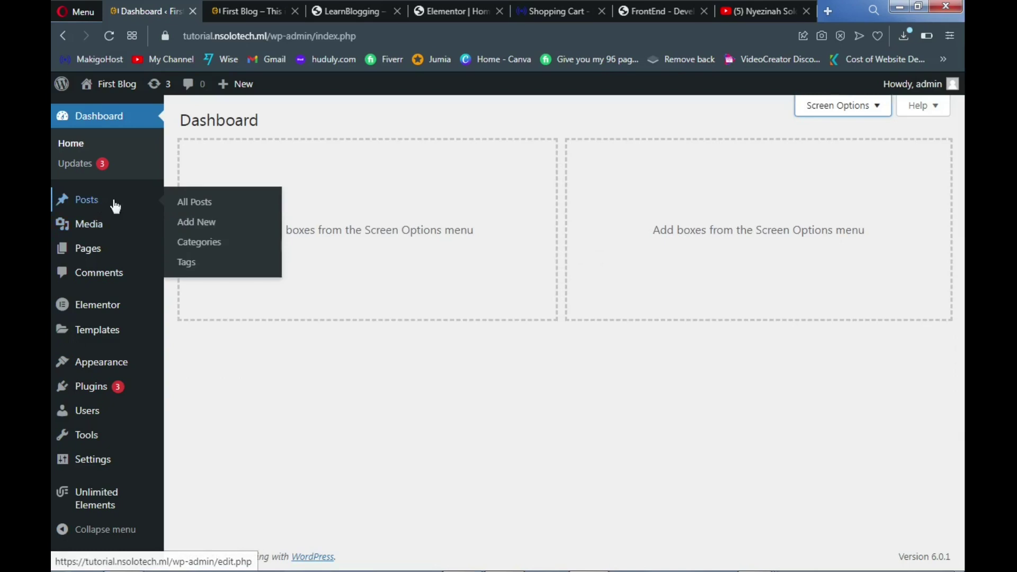
# Move the 'Hello world!' post to the trash with the Move to Trash bulk action
pyautogui.click(190, 206)
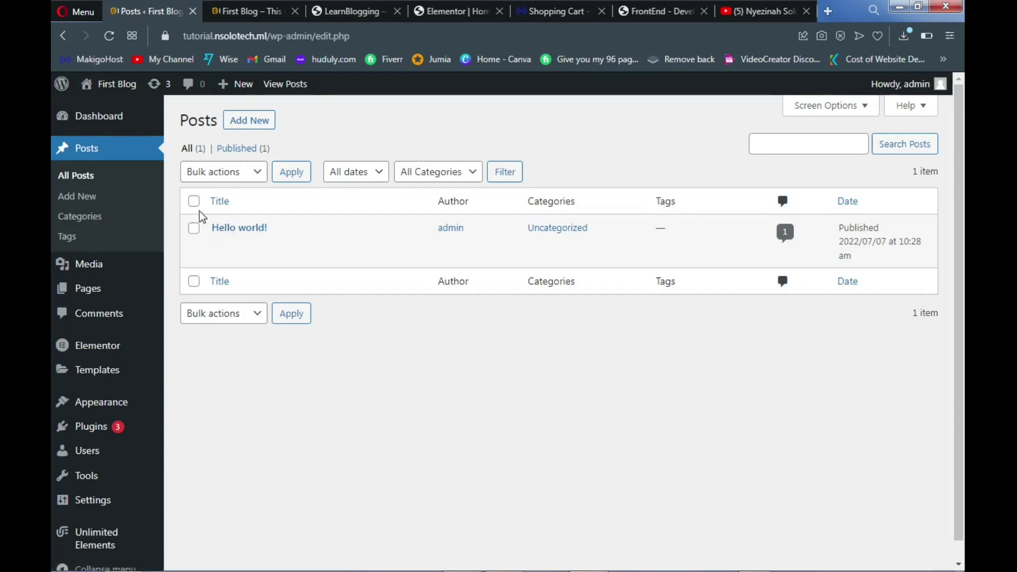
pyautogui.click(194, 202)
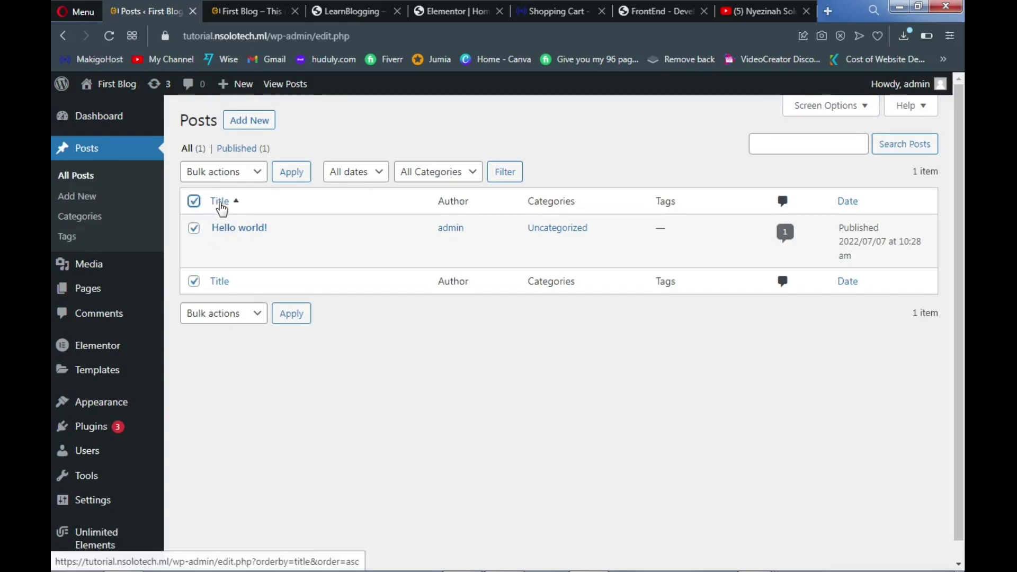
pyautogui.click(233, 175)
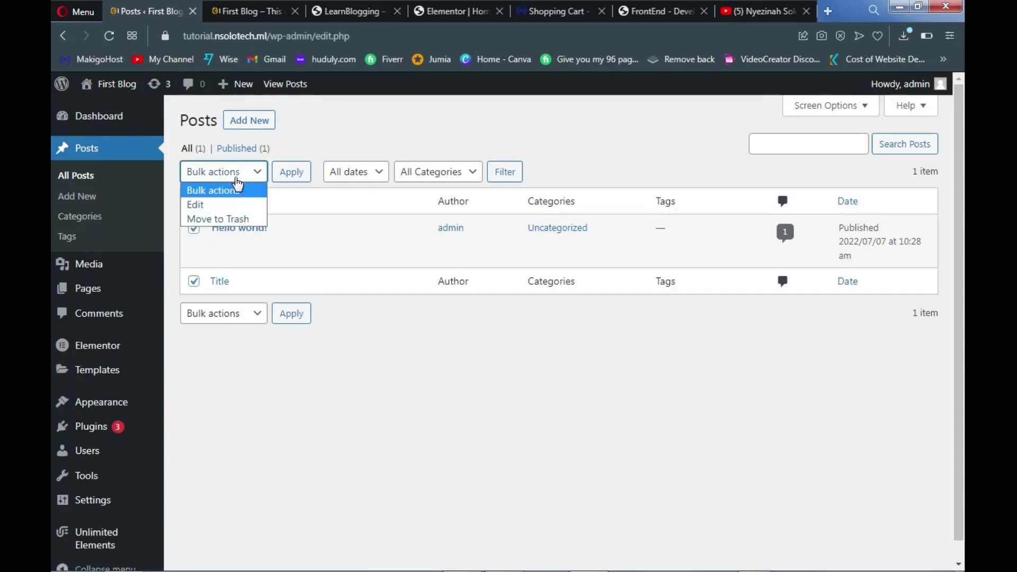
pyautogui.click(236, 219)
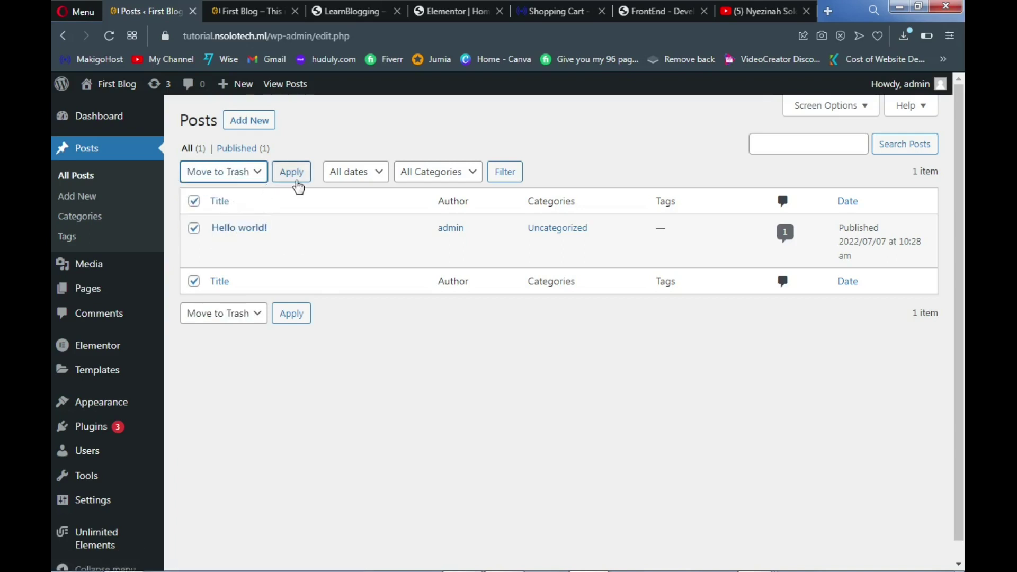
pyautogui.click(297, 178)
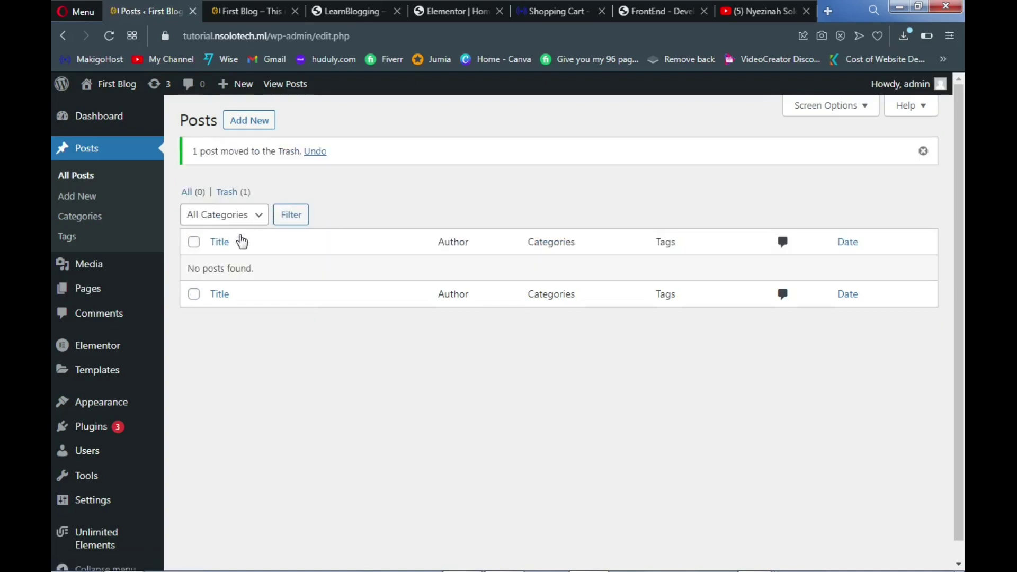
# Permanently delete the trashed post so the Trash is empty
pyautogui.click(231, 193)
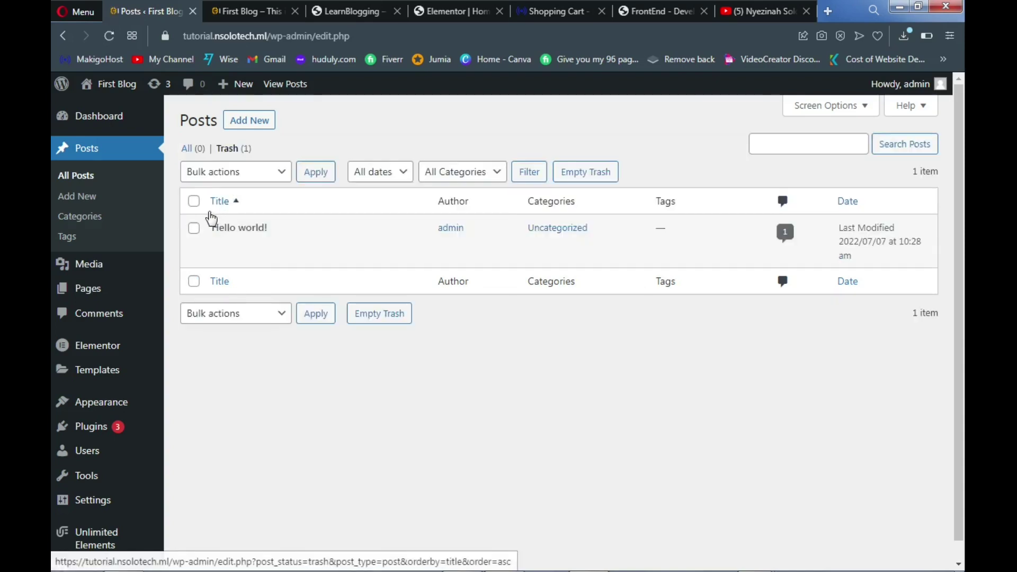
pyautogui.click(195, 202)
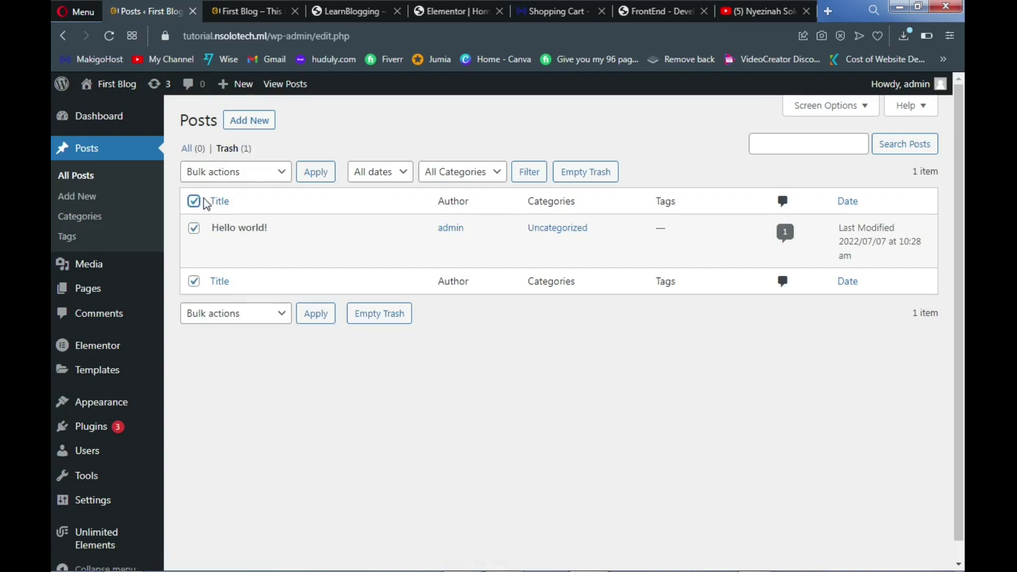
pyautogui.click(220, 177)
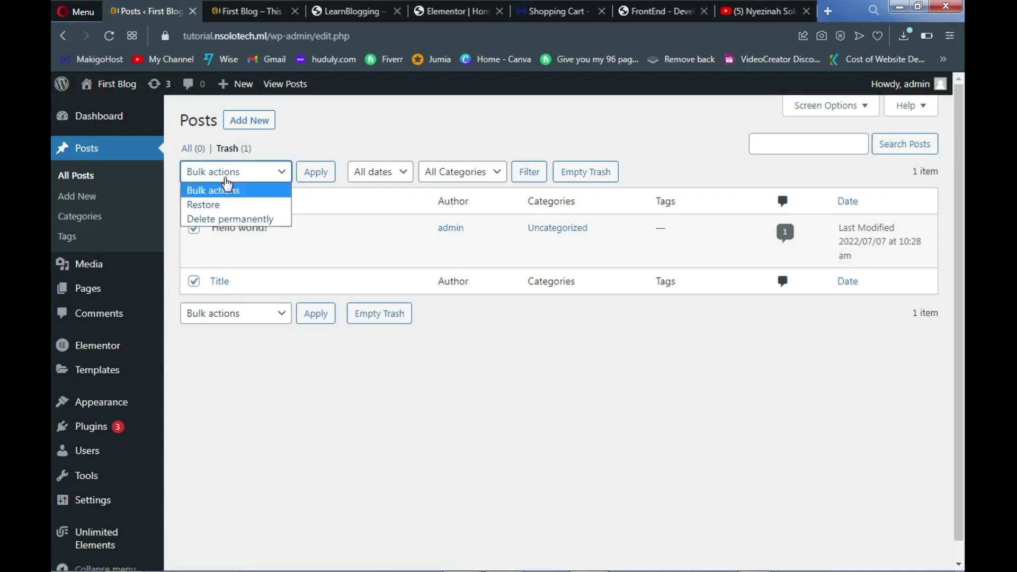
pyautogui.click(234, 213)
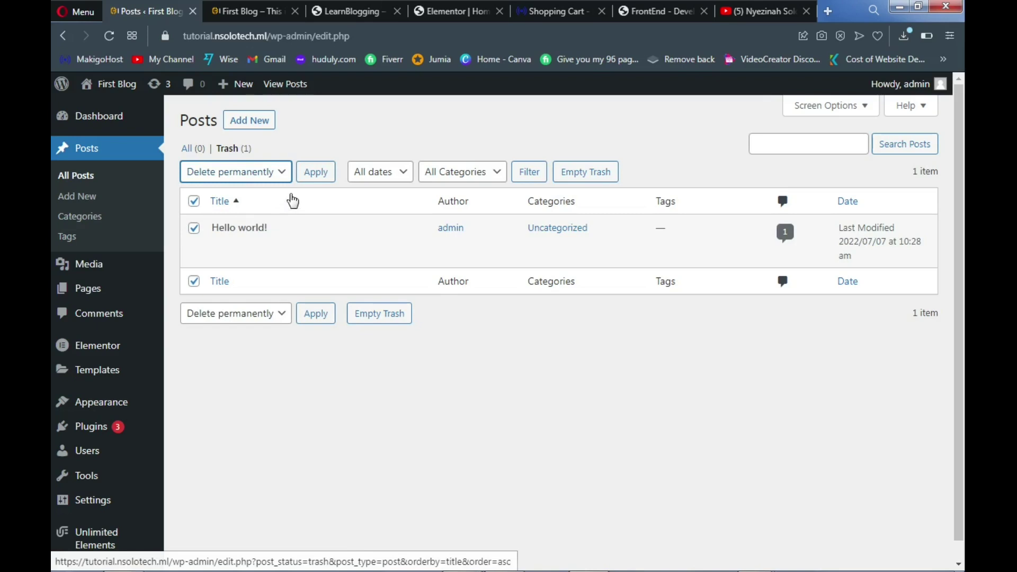
pyautogui.click(314, 179)
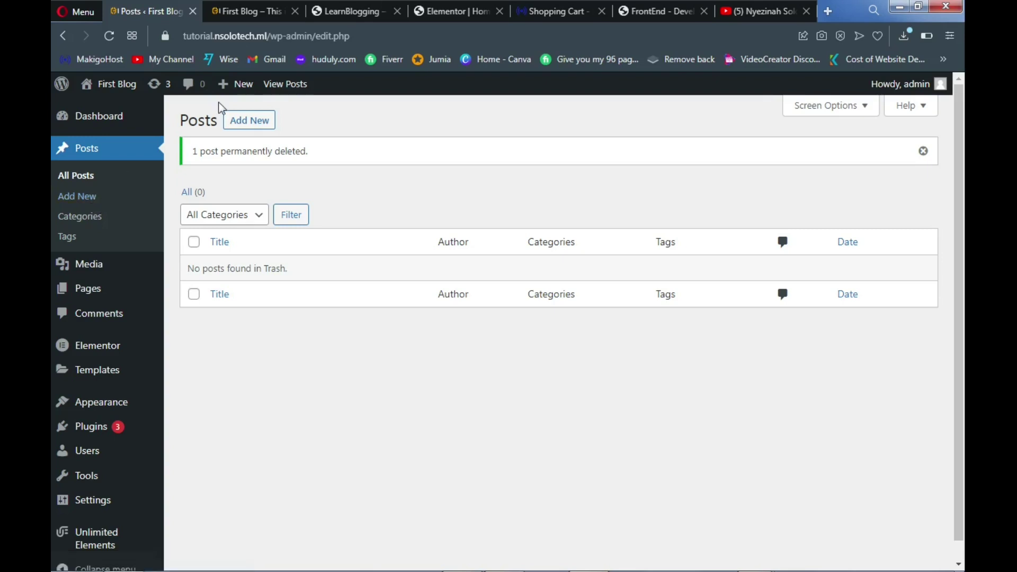
pyautogui.click(347, 12)
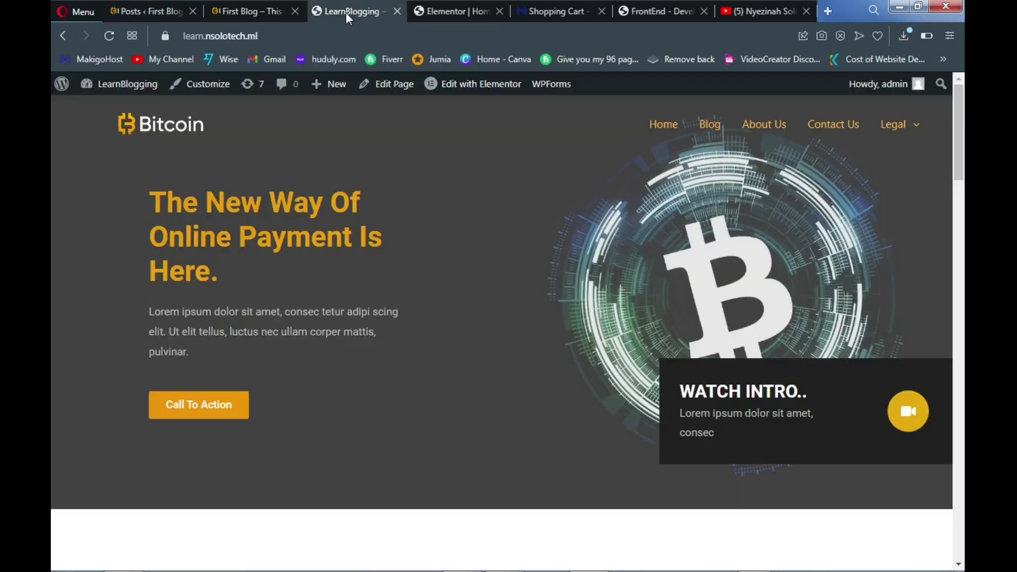
pyautogui.scroll(-10, 324, 164)
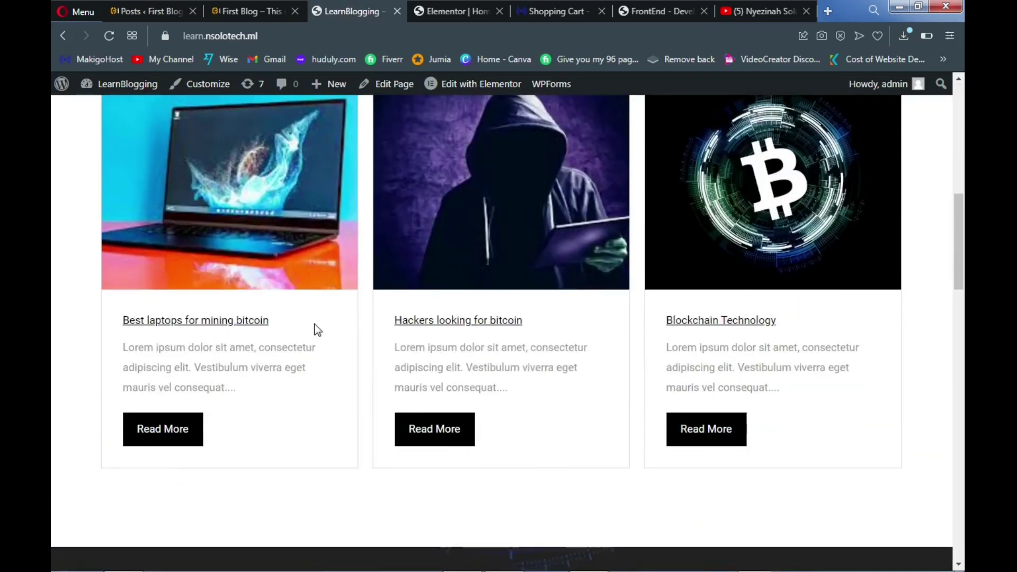
pyautogui.click(221, 325)
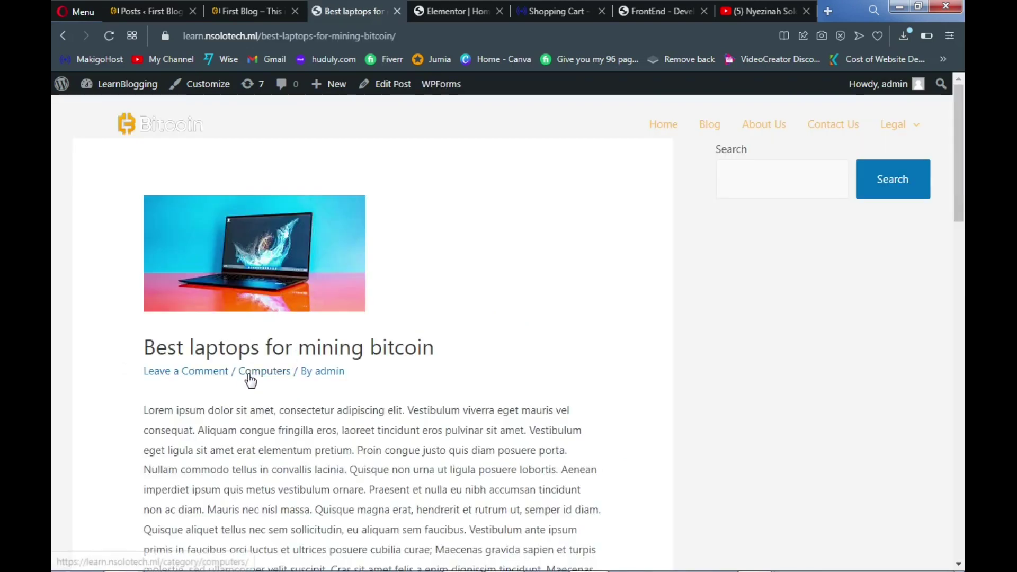
pyautogui.moveTo(237, 370); pyautogui.dragTo(287, 374)
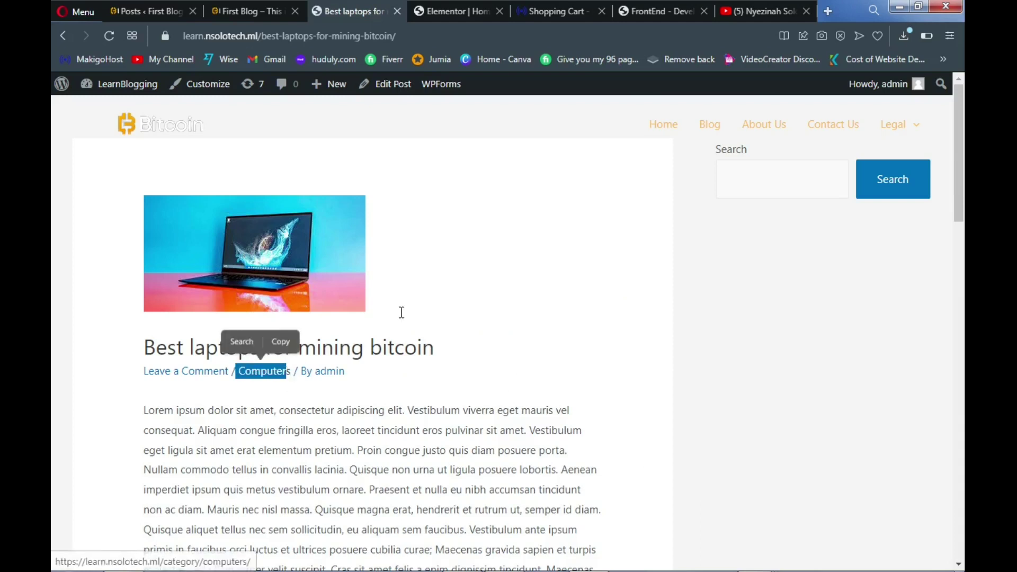
pyautogui.click(705, 131)
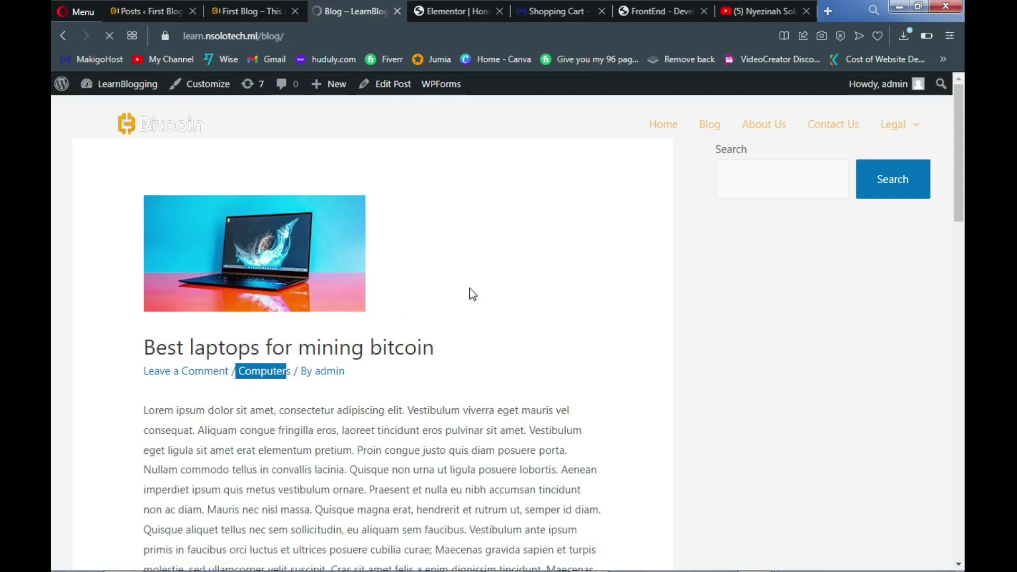
pyautogui.scroll(-4, 440, 297)
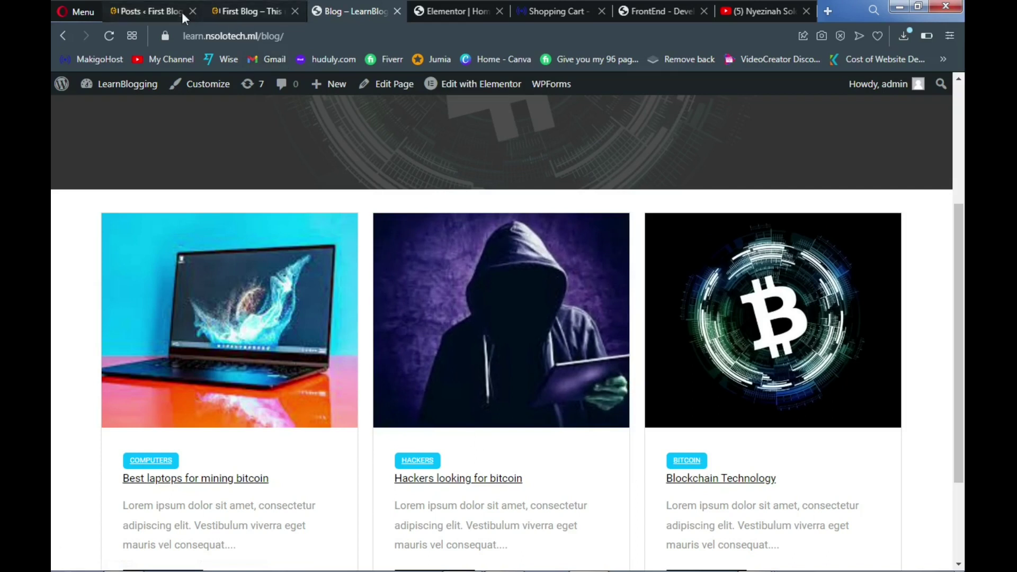
pyautogui.click(163, 7)
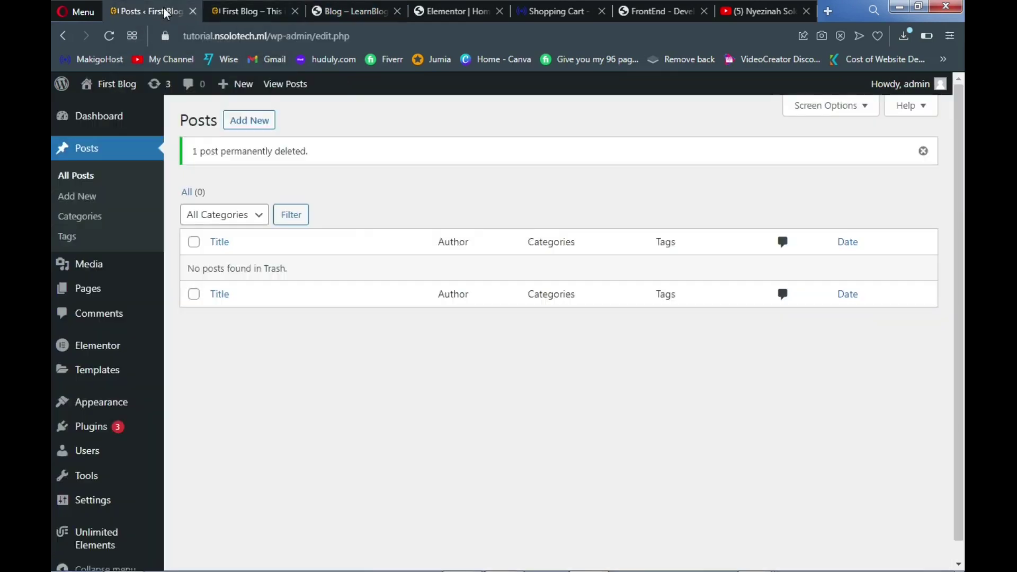
# Create the Computers and Bitcoin post categories
pyautogui.click(95, 220)
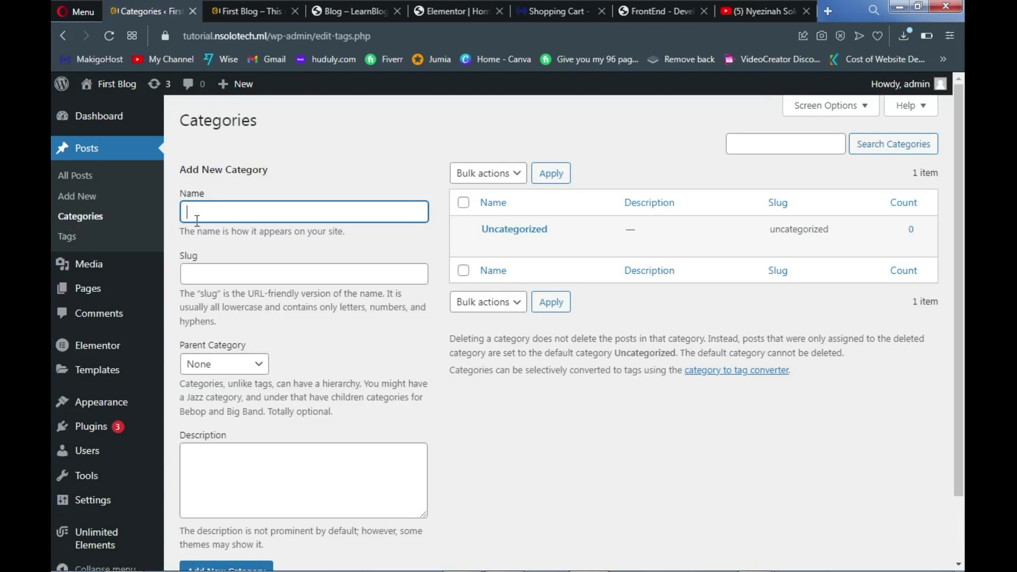
pyautogui.write('Computers')
pyautogui.scroll(-3, 234, 320)
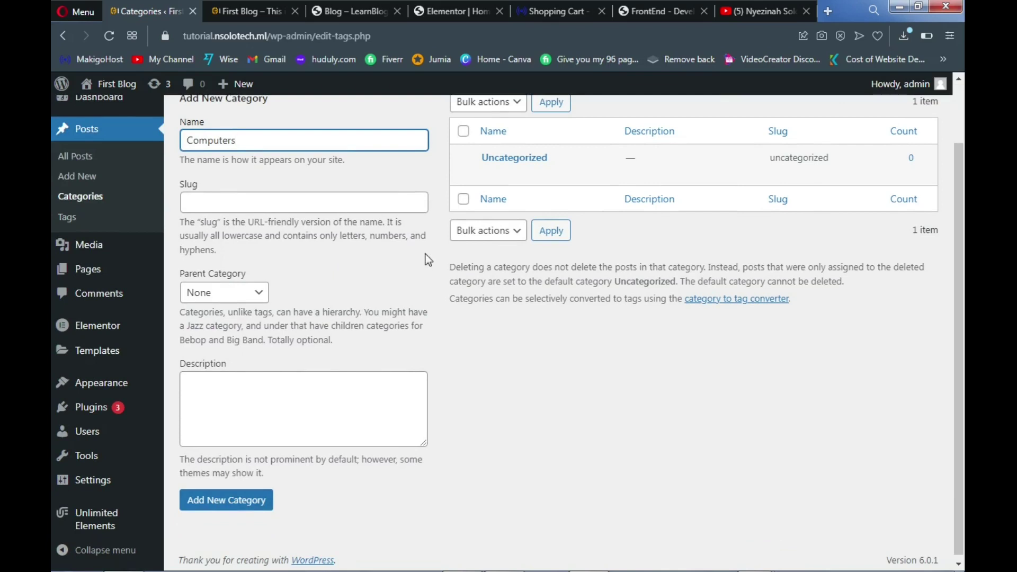
pyautogui.click(207, 506)
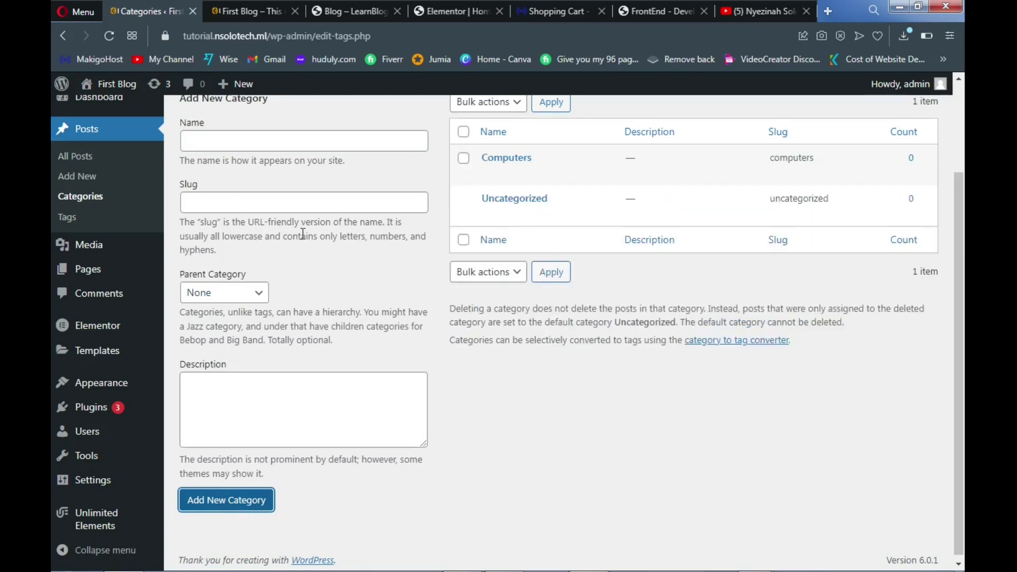
pyautogui.scroll(2, 301, 234)
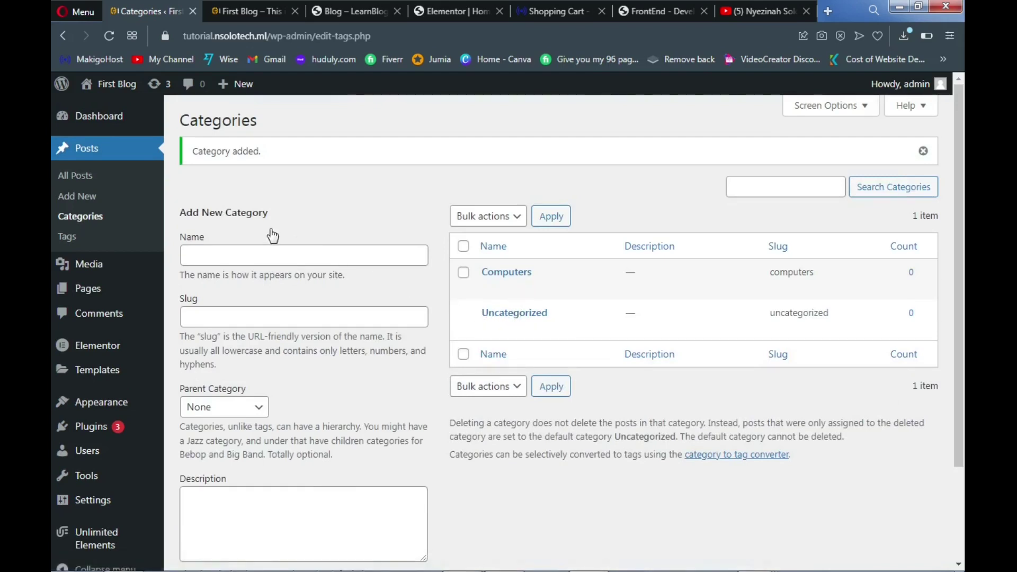
pyautogui.click(247, 253)
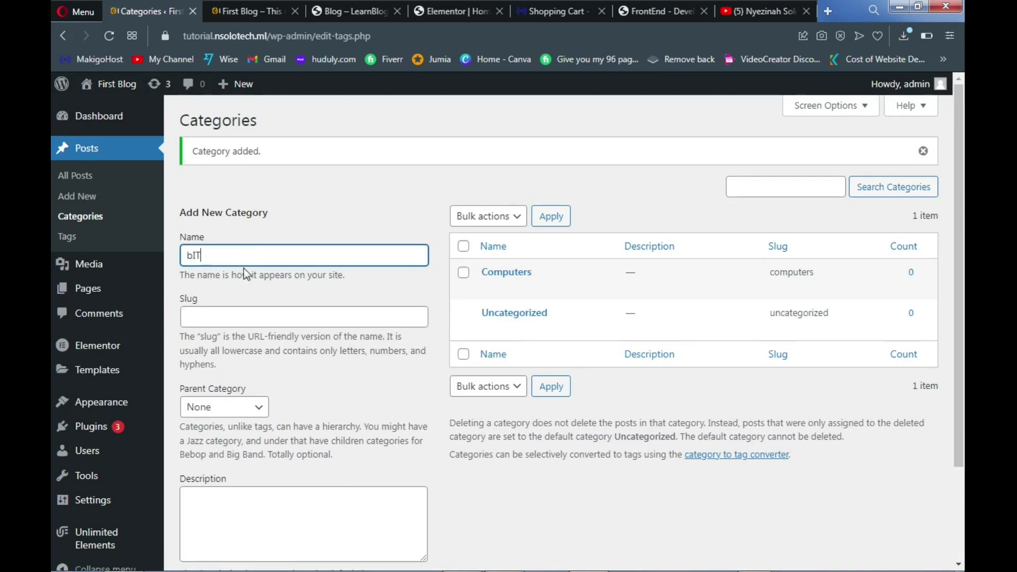
pyautogui.write('Bitcoin')
pyautogui.scroll(-1, 243, 268)
pyautogui.click(243, 557)
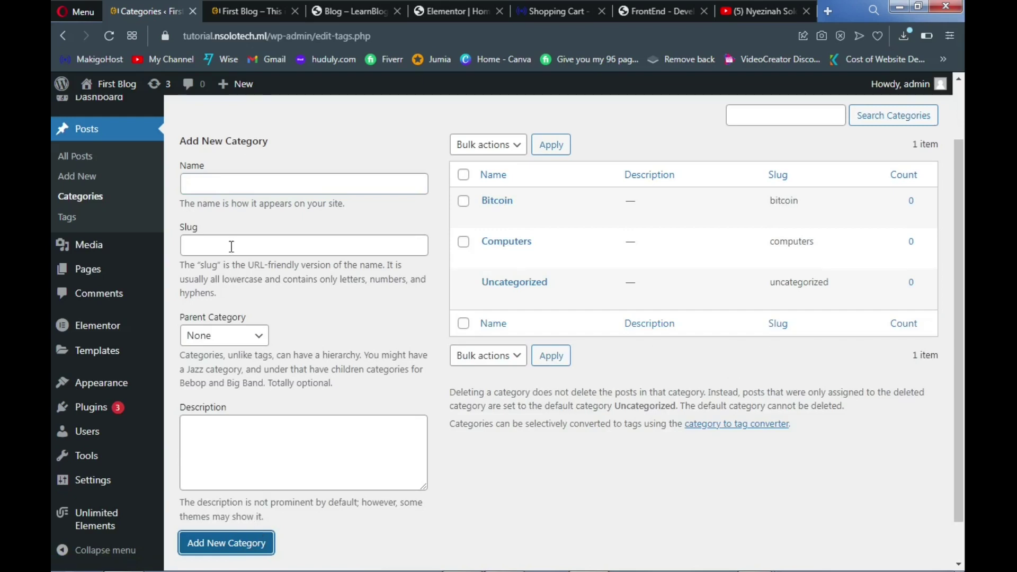
# Add the Hackers category and start a blank new post
pyautogui.click(242, 180)
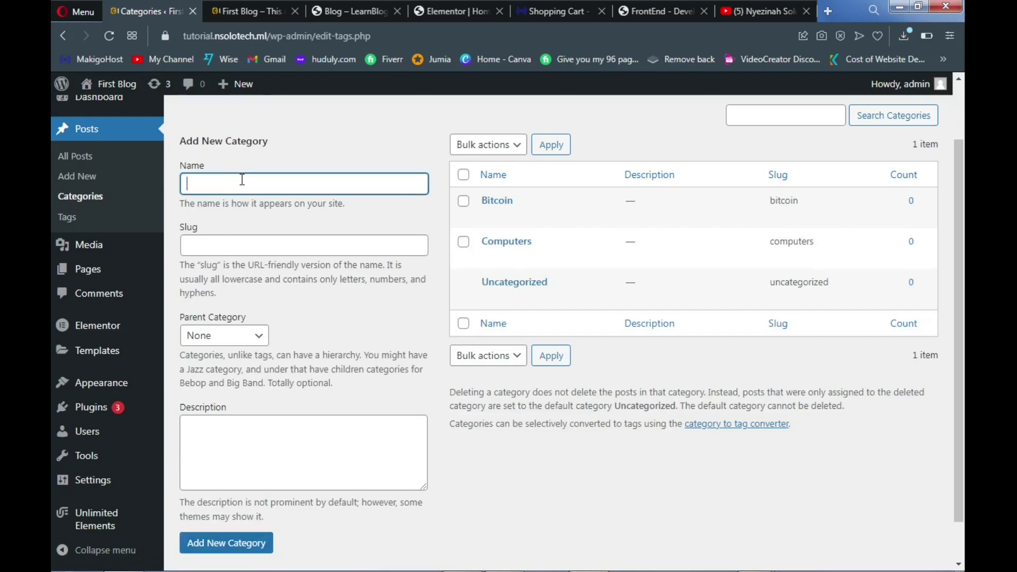
pyautogui.write('Hackers')
pyautogui.scroll(-1, 255, 188)
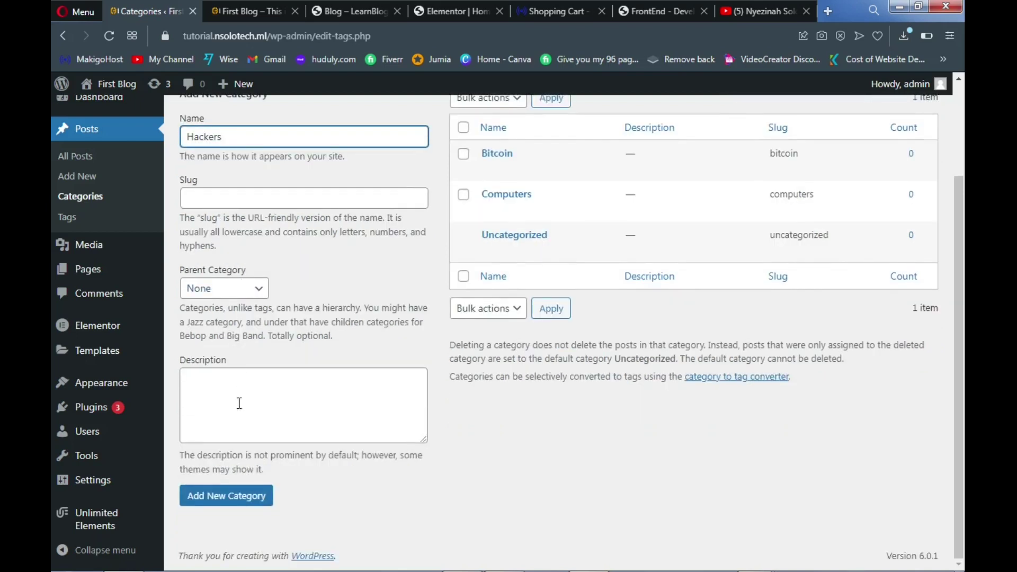
pyautogui.click(237, 503)
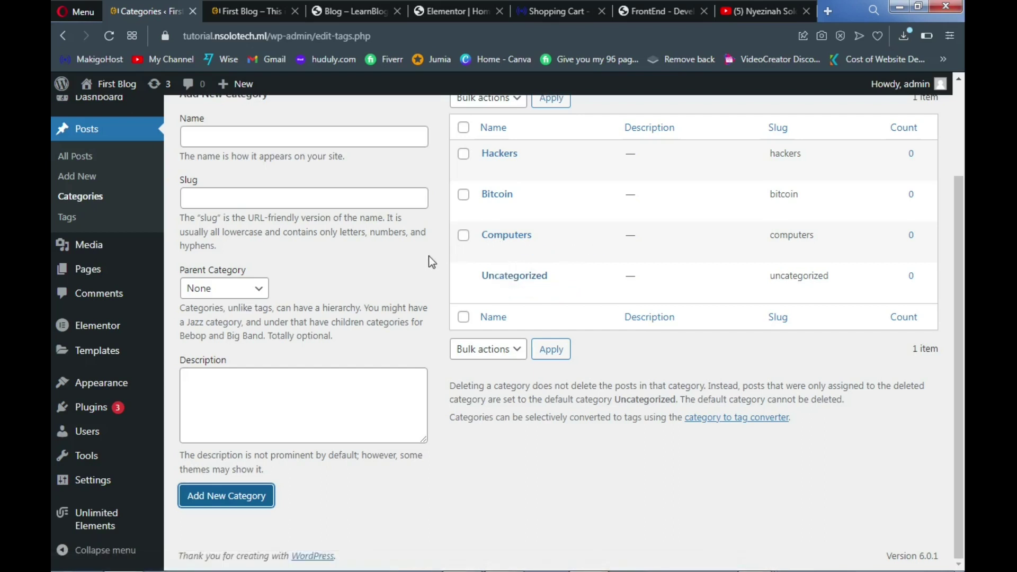
pyautogui.scroll(3, 265, 233)
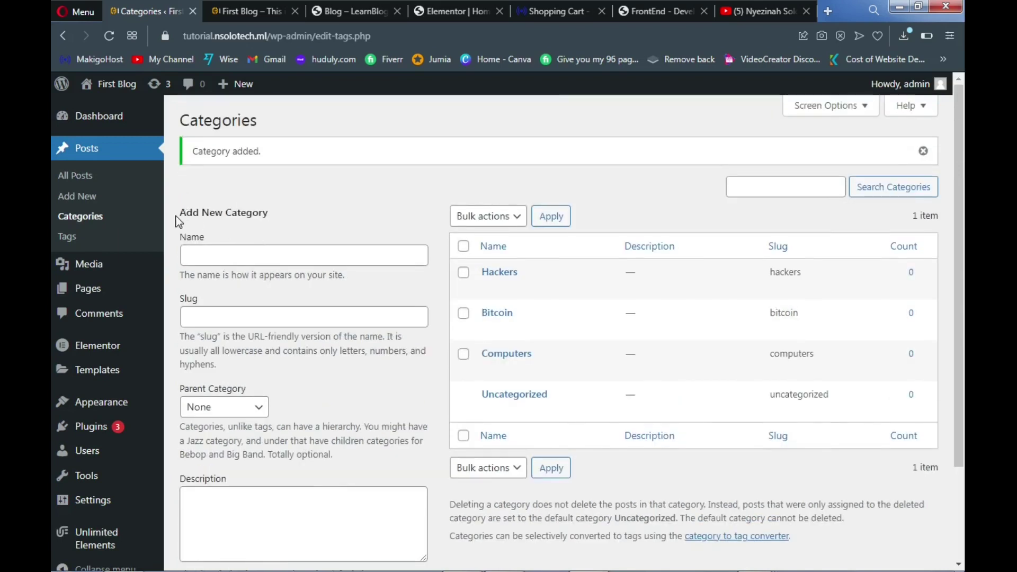
pyautogui.click(95, 197)
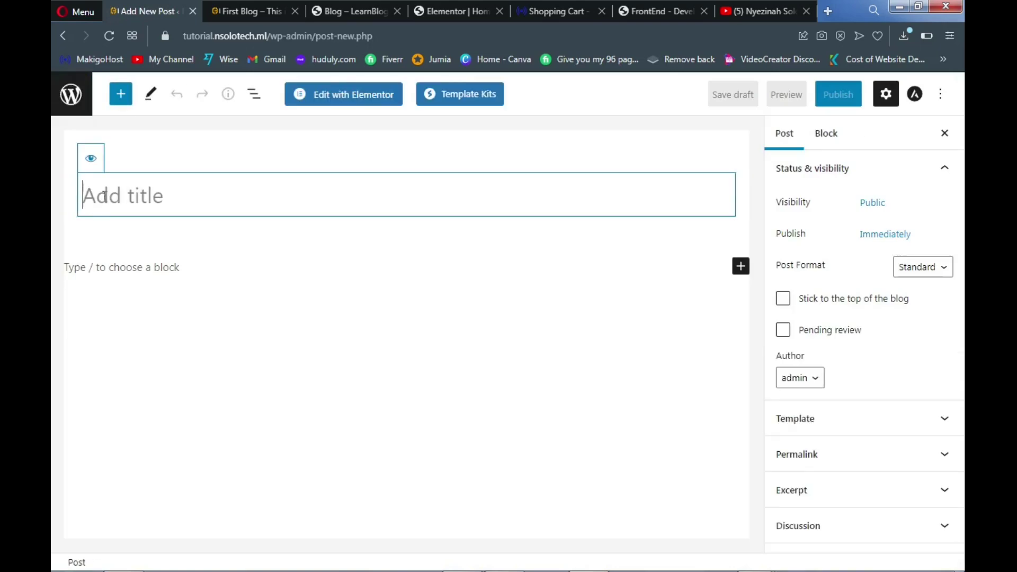
# Title the new post 'Best laptops for mining bitcoin' and open the matching reference blog post
pyautogui.click(359, 8)
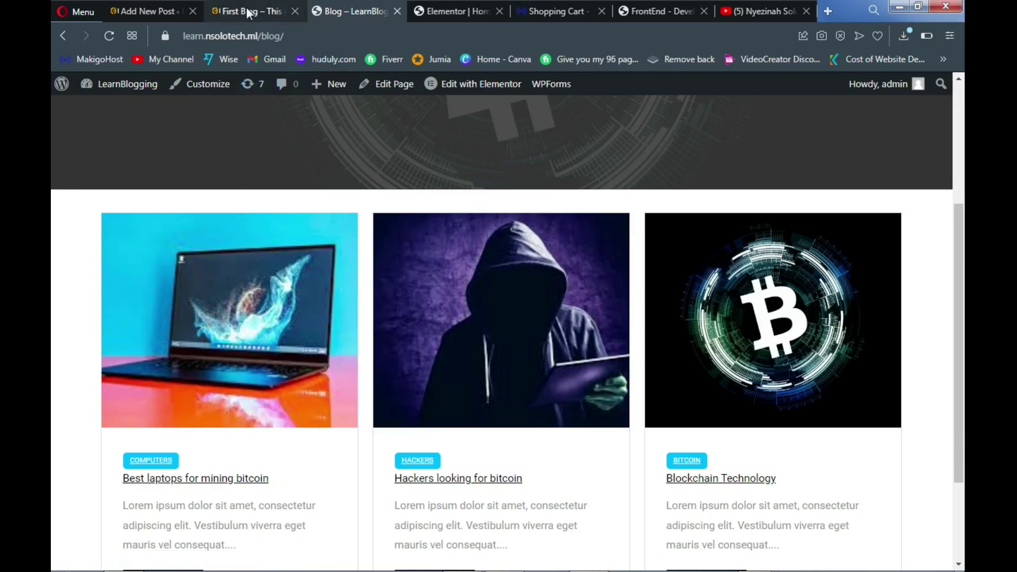
pyautogui.click(143, 9)
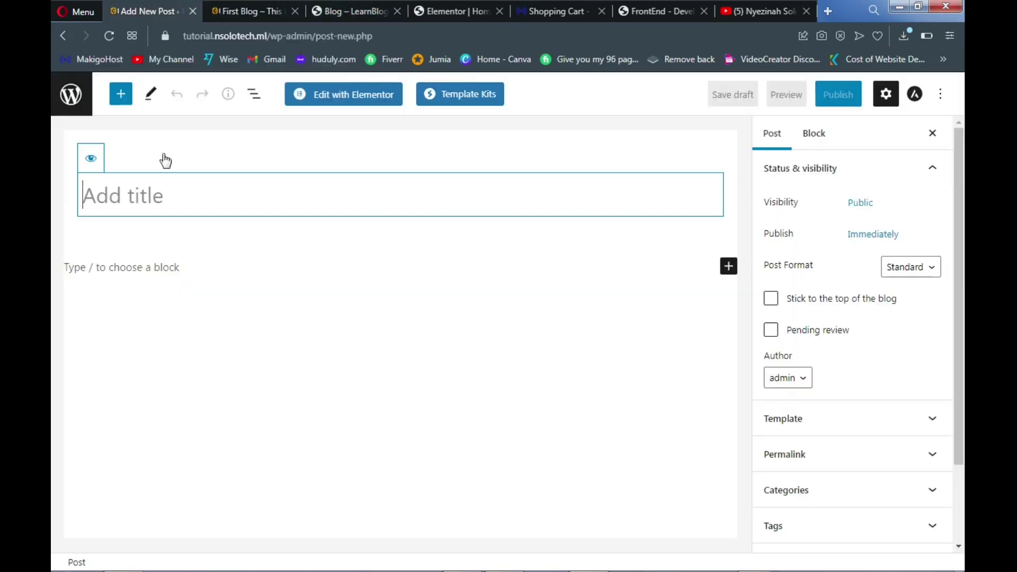
pyautogui.write('B')
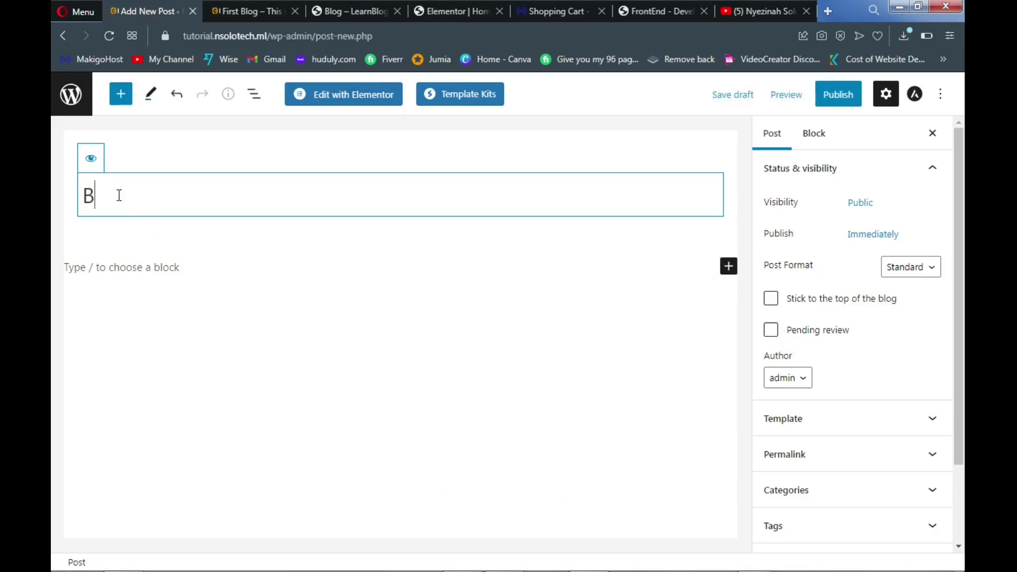
pyautogui.write('est laptops ')
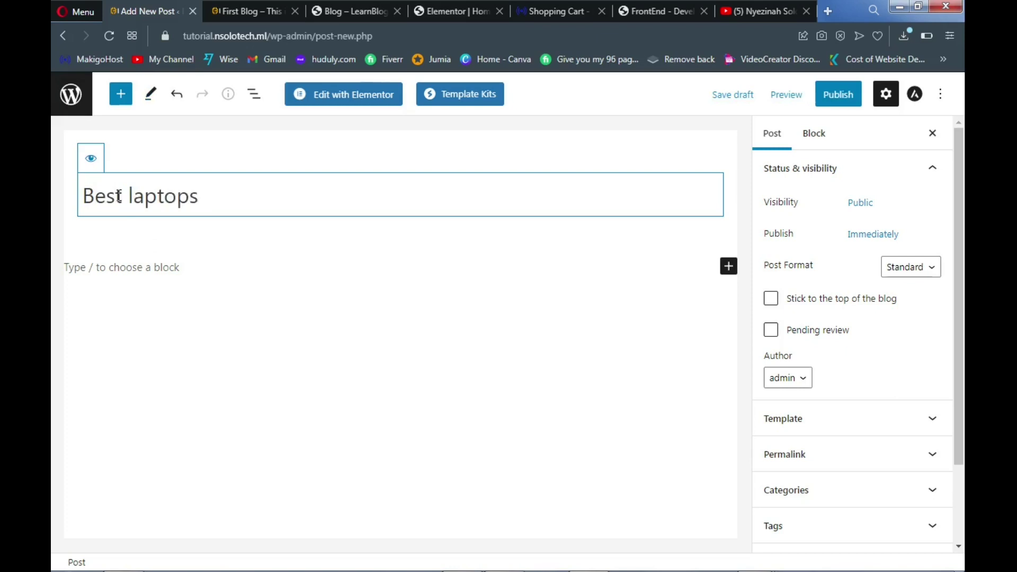
pyautogui.write('for mining ')
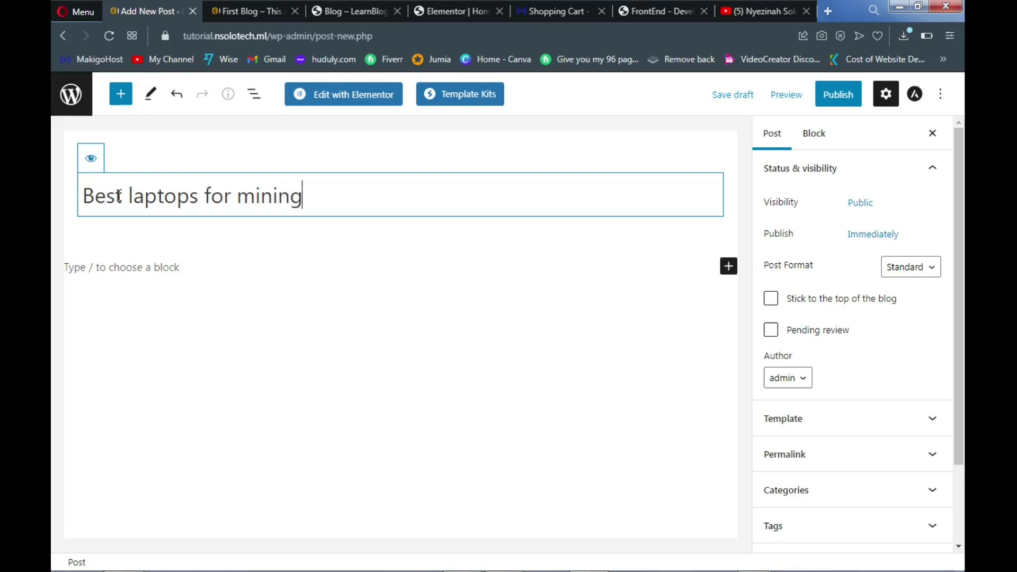
pyautogui.write('bitcoin')
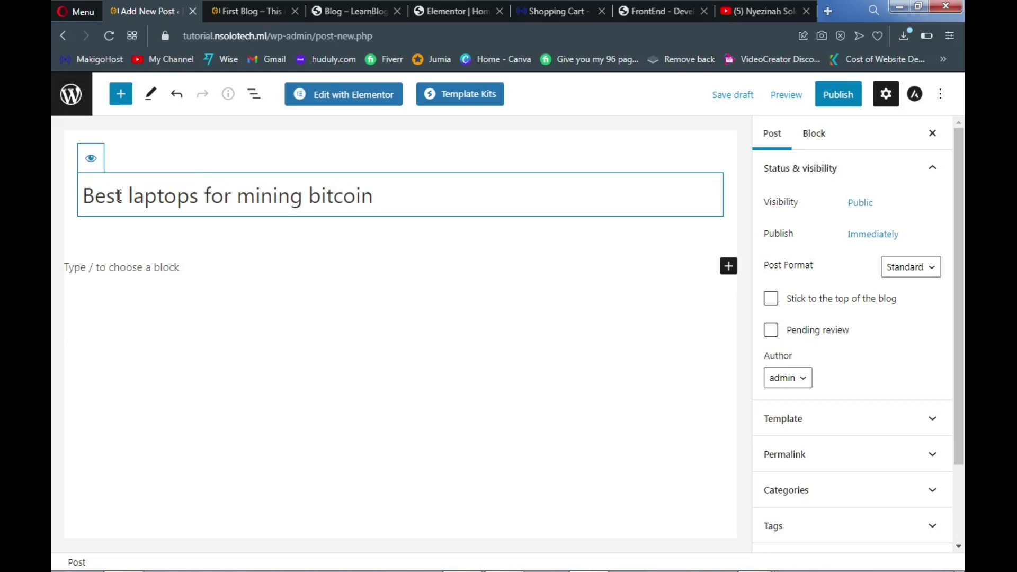
pyautogui.click(348, 11)
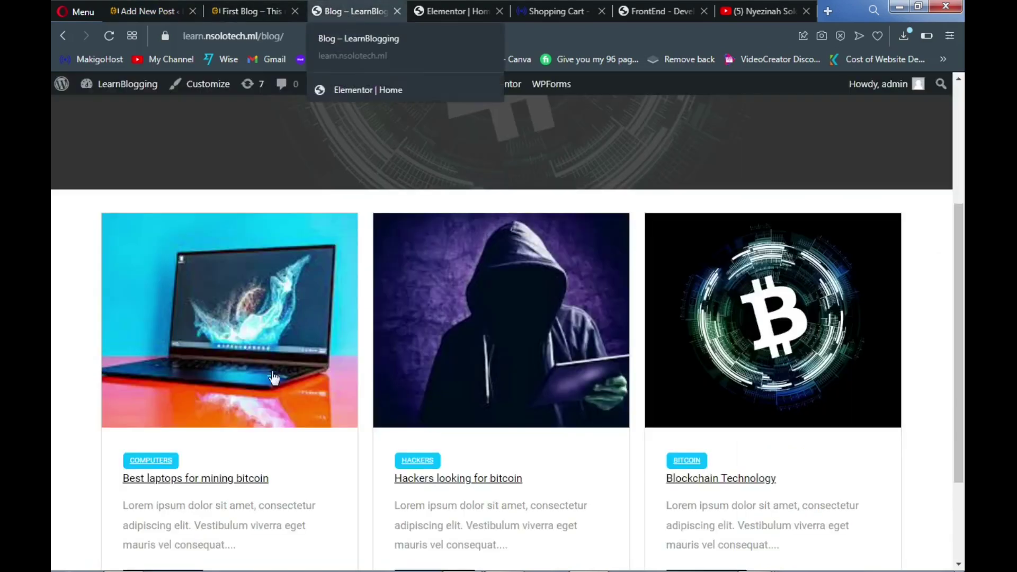
pyautogui.click(230, 482)
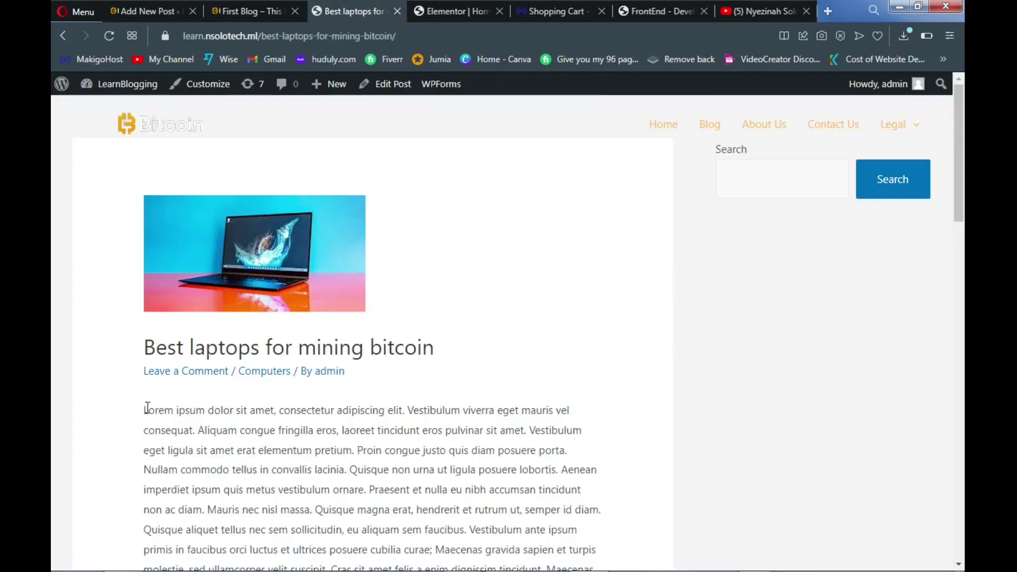
# Copy the lorem ipsum body paragraphs from the live 'Best laptops for mining bitcoin' post
pyautogui.scroll(-3, 147, 408)
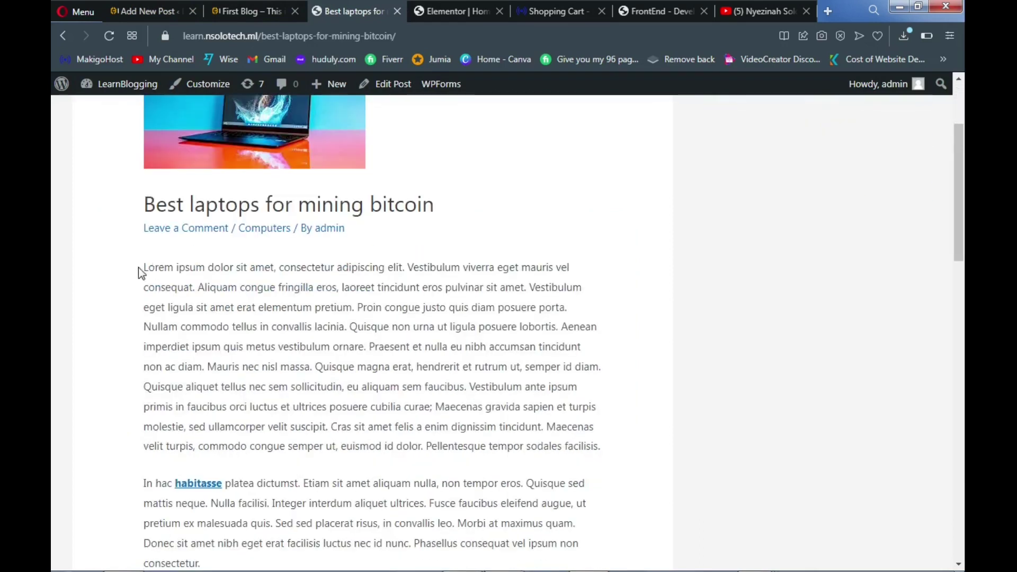
pyautogui.moveTo(144, 266); pyautogui.dragTo(277, 351)
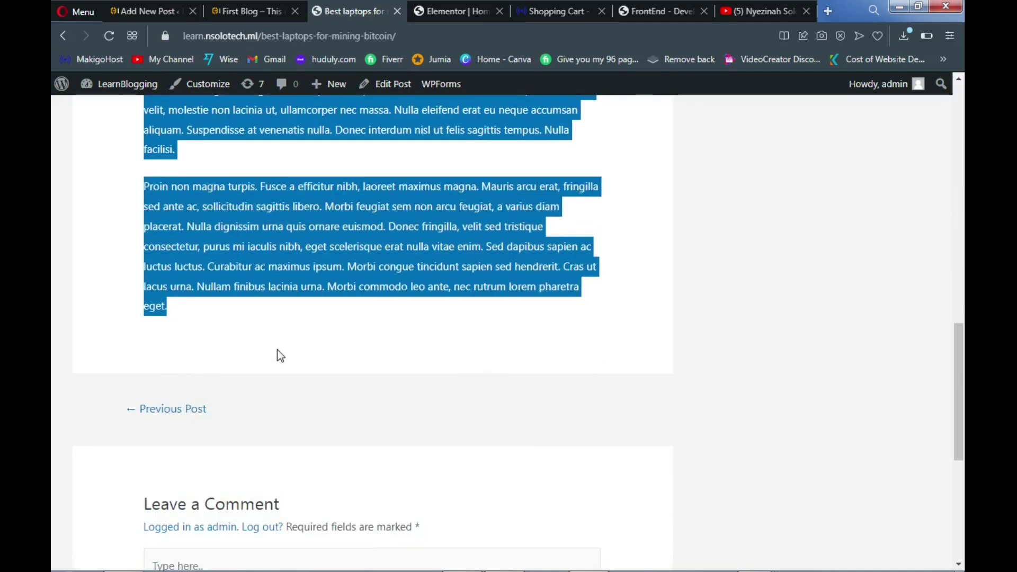
pyautogui.rightClick(227, 245)
pyautogui.click(270, 300)
# Paste the five copied lorem ipsum paragraphs into the new post's body
pyautogui.click(165, 11)
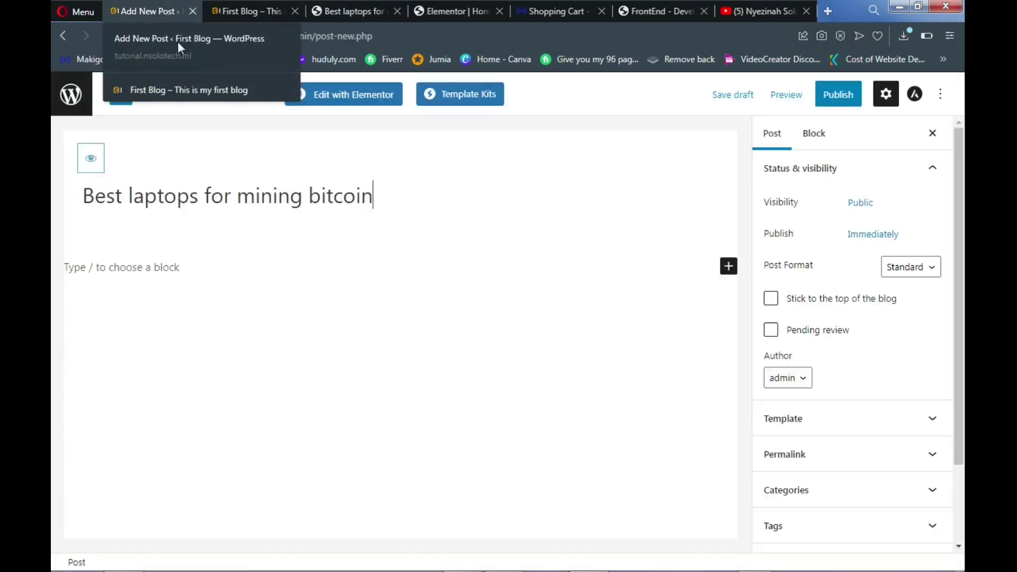
pyautogui.click(179, 266)
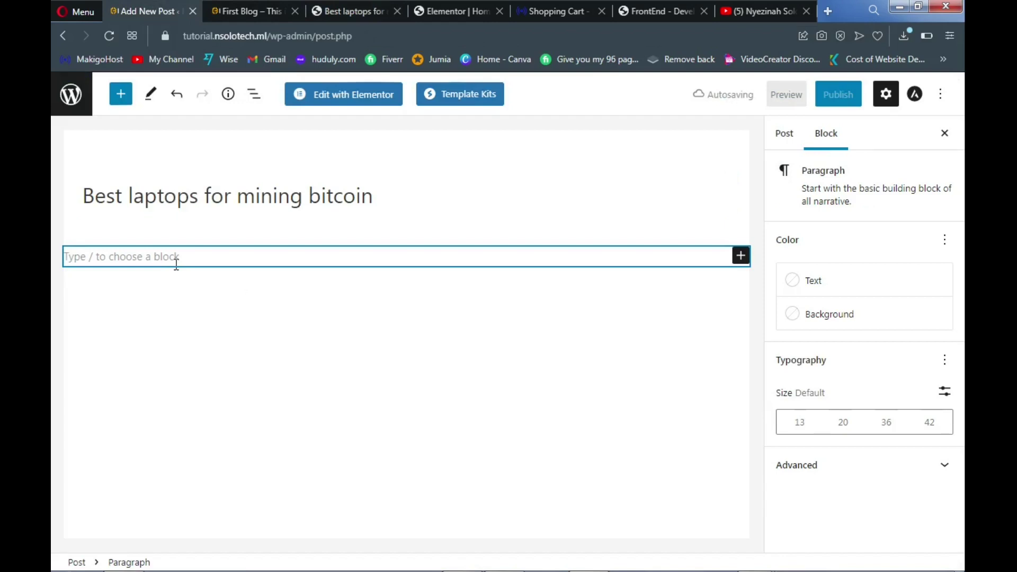
pyautogui.hotkey('ctrl', 'v')
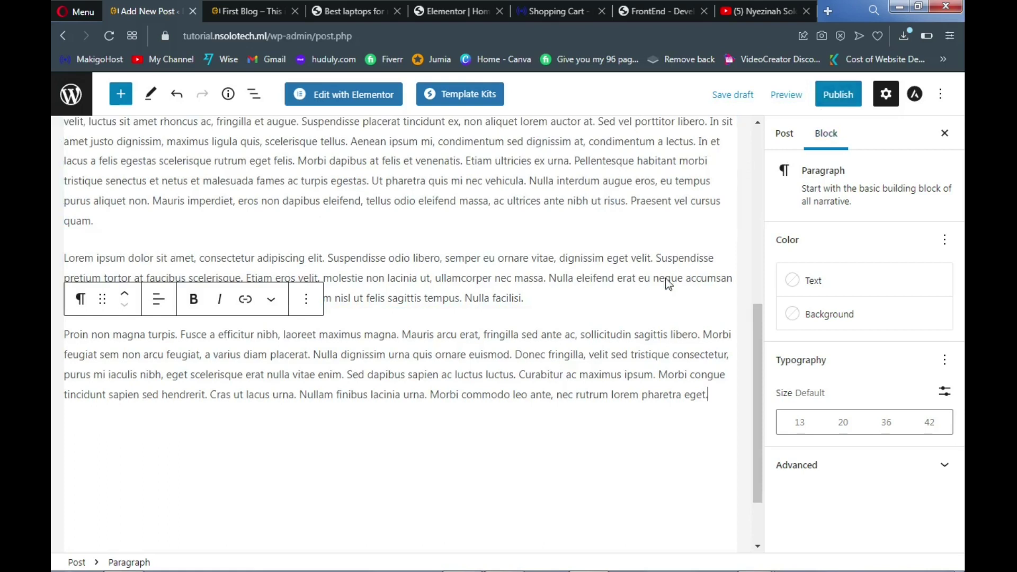
pyautogui.scroll(4, 639, 341)
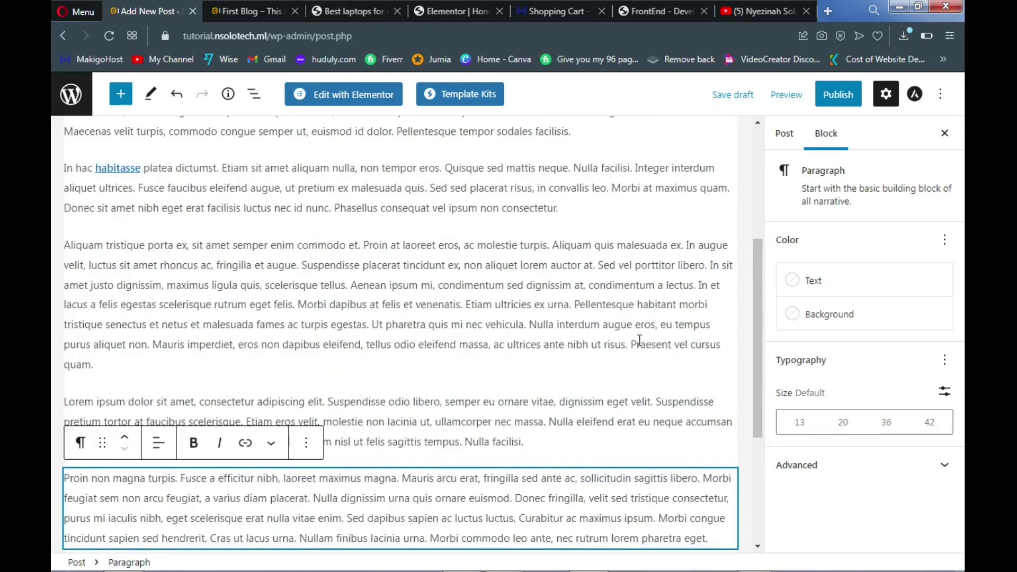
pyautogui.click(776, 140)
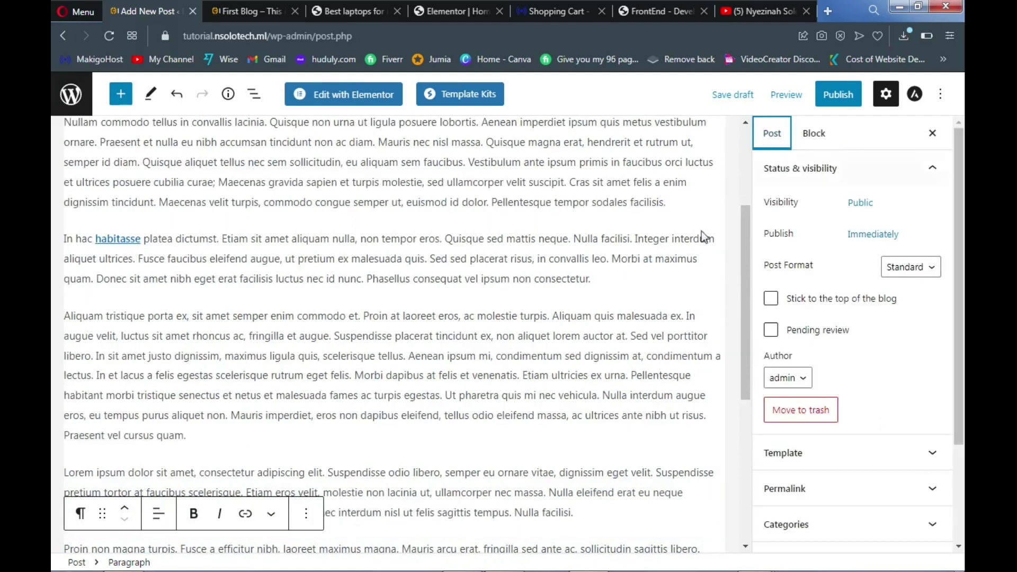
pyautogui.scroll(3, 672, 254)
pyautogui.click(673, 253)
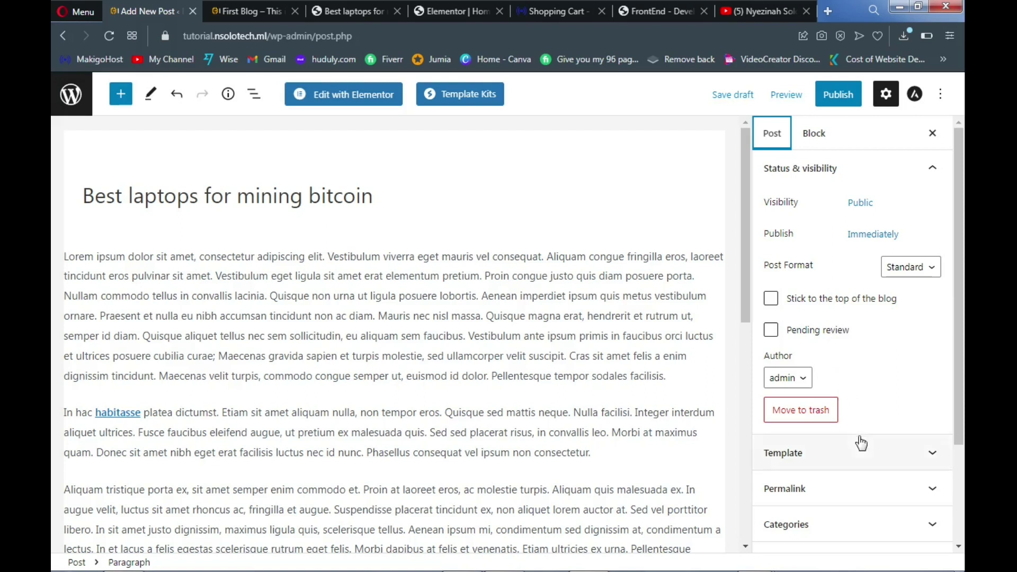
pyautogui.scroll(-3, 861, 438)
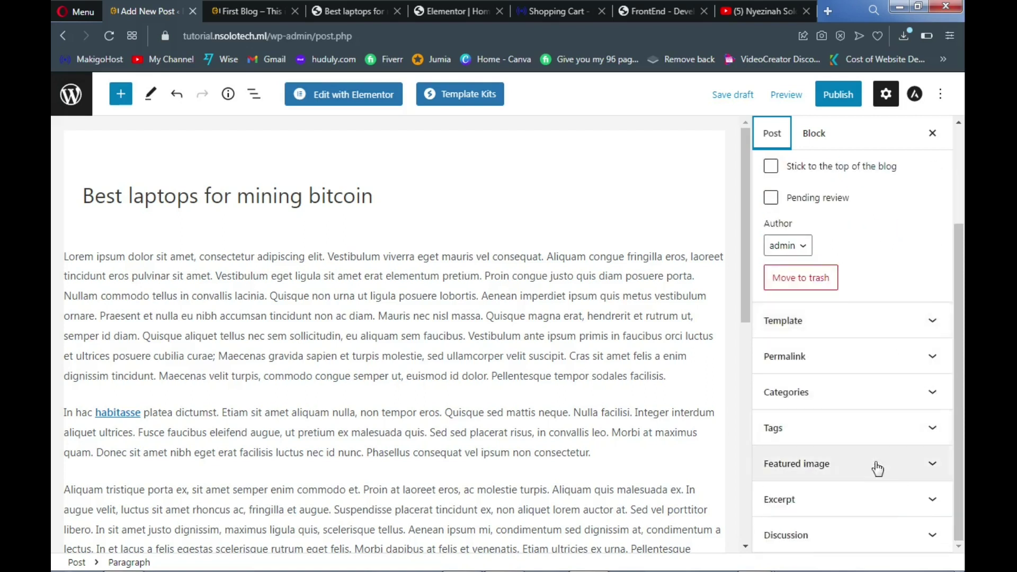
# Open the post's Featured image chooser on Upload files, ready to select a local file
pyautogui.click(923, 470)
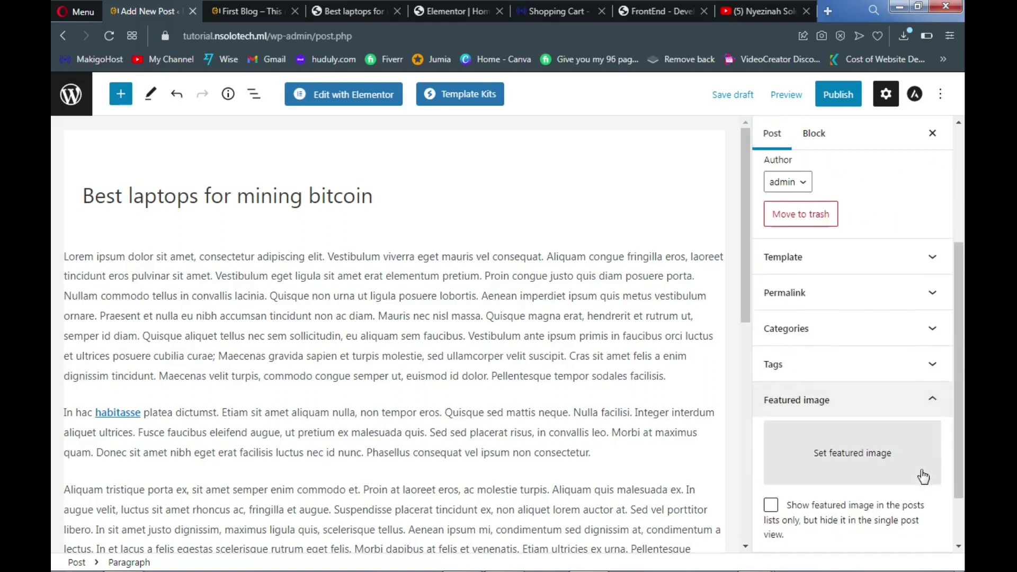
pyautogui.click(850, 465)
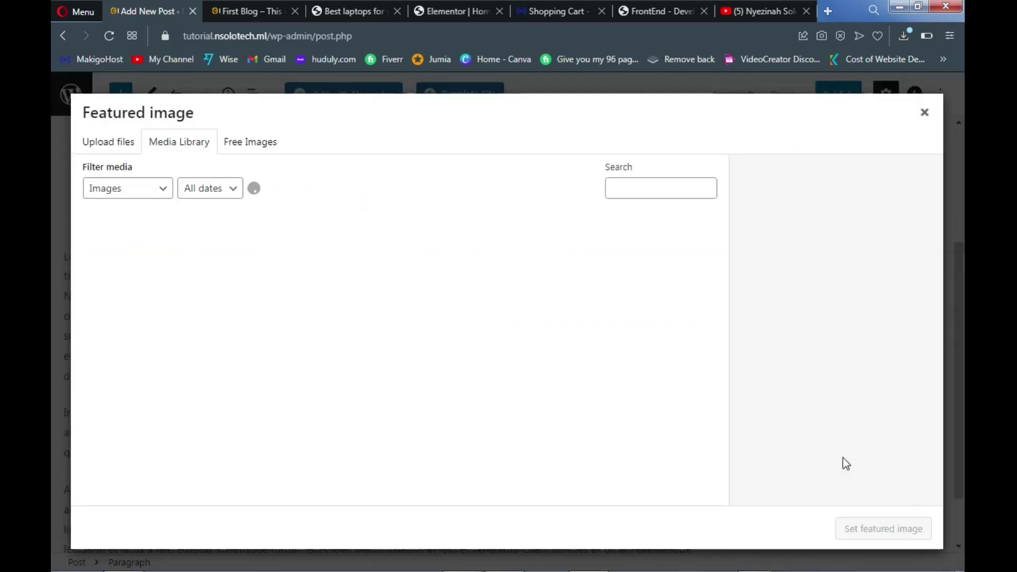
pyautogui.click(116, 150)
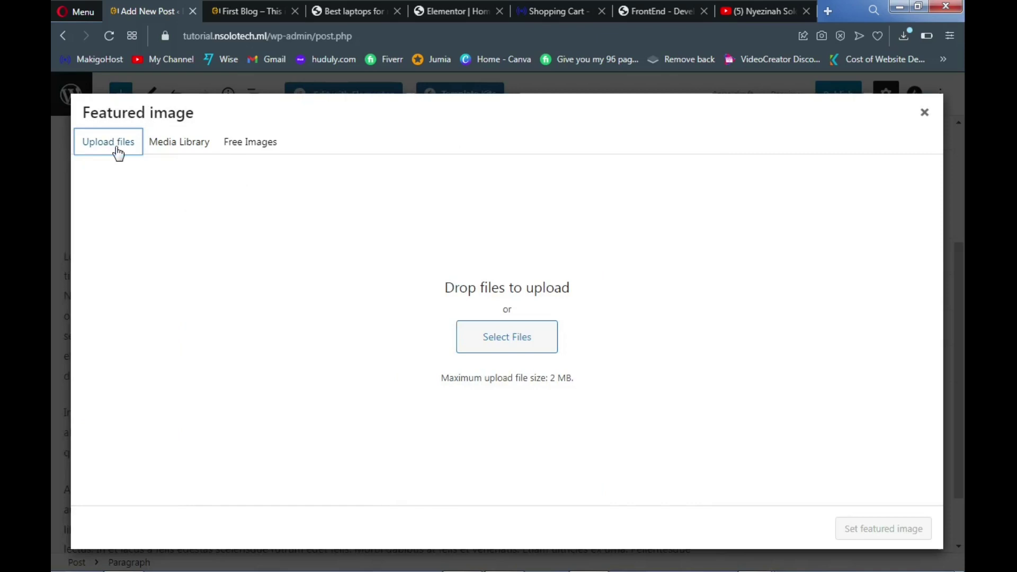
pyautogui.click(198, 152)
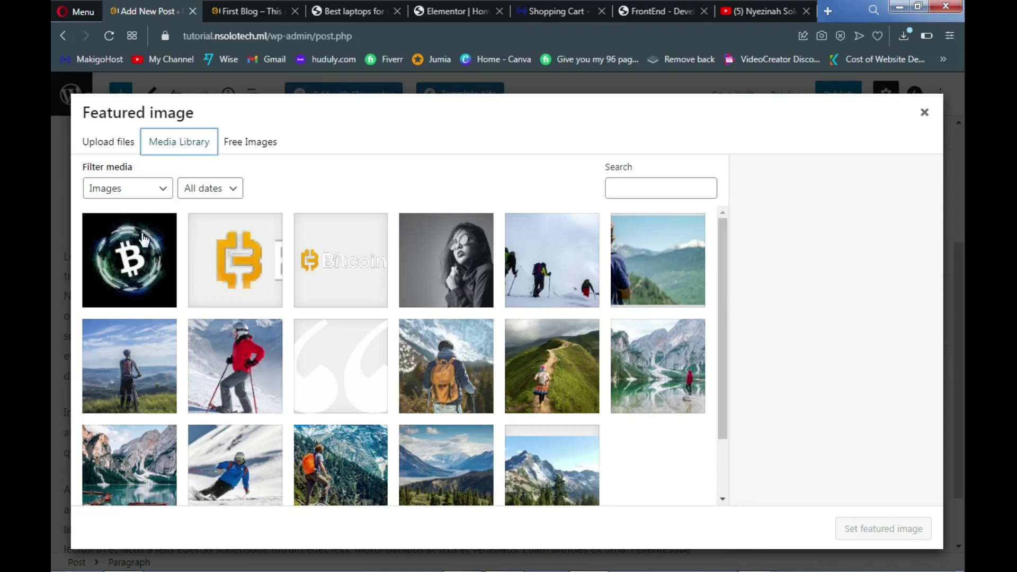
pyautogui.click(143, 269)
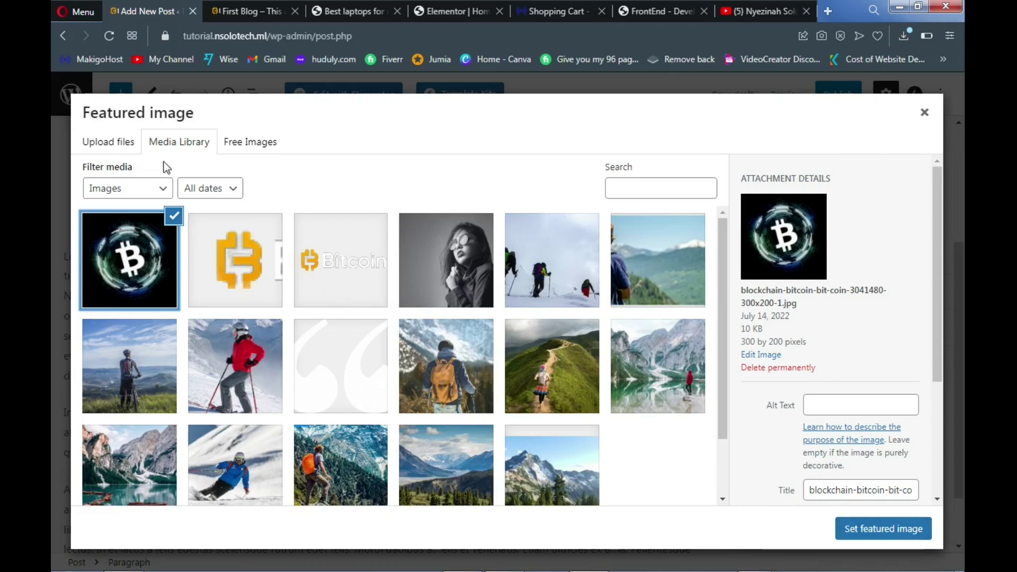
pyautogui.click(112, 143)
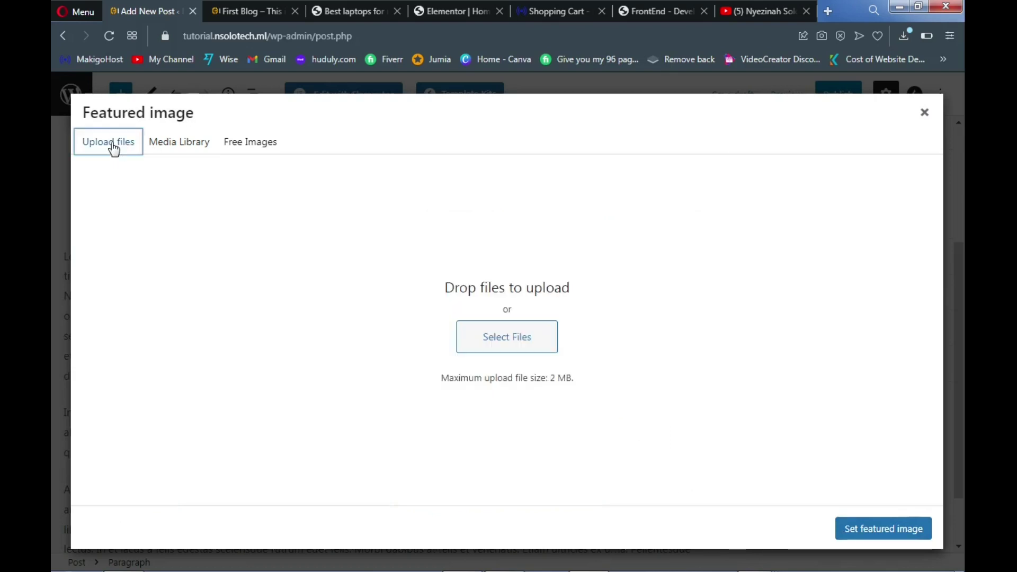
pyautogui.click(335, 8)
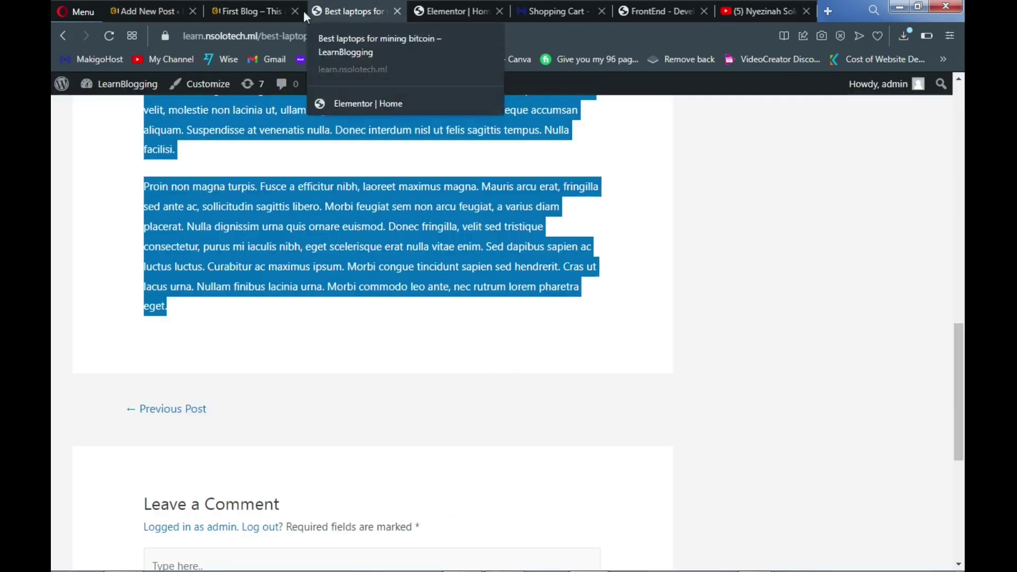
pyautogui.click(146, 9)
pyautogui.click(498, 331)
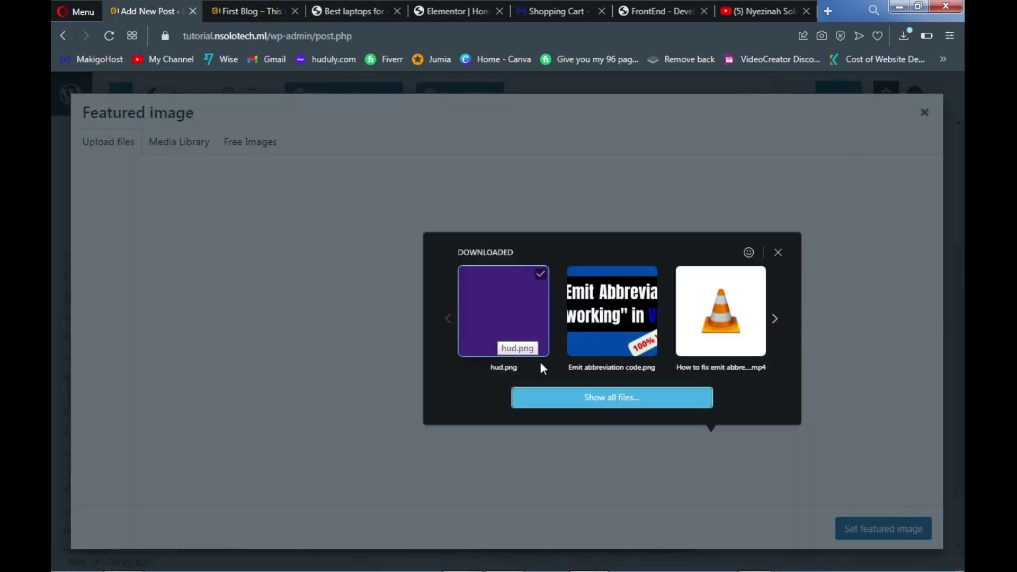
# Upload download-4-300x158 from the img folder and make it the post's featured image
pyautogui.click(583, 401)
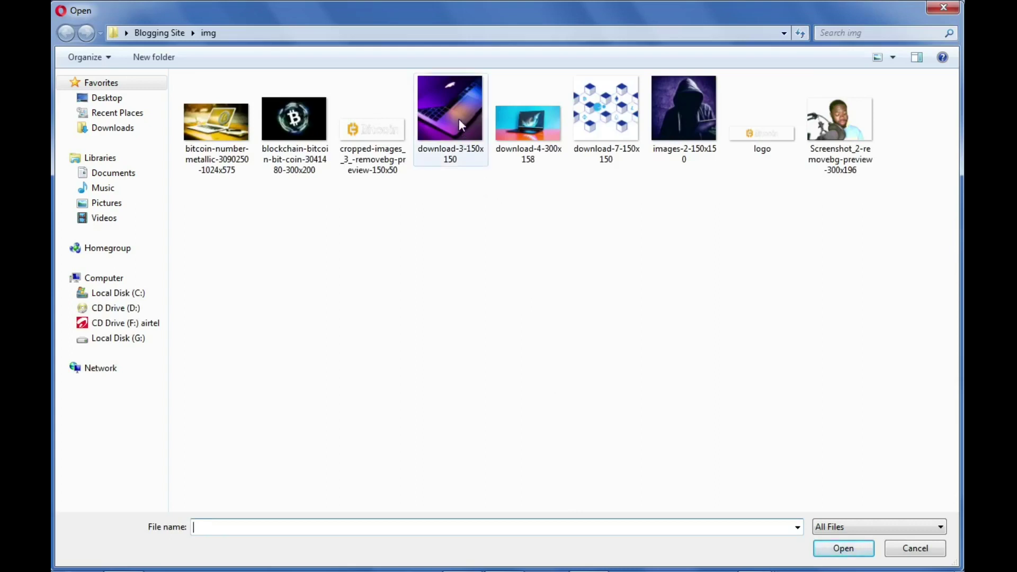
pyautogui.click(516, 133)
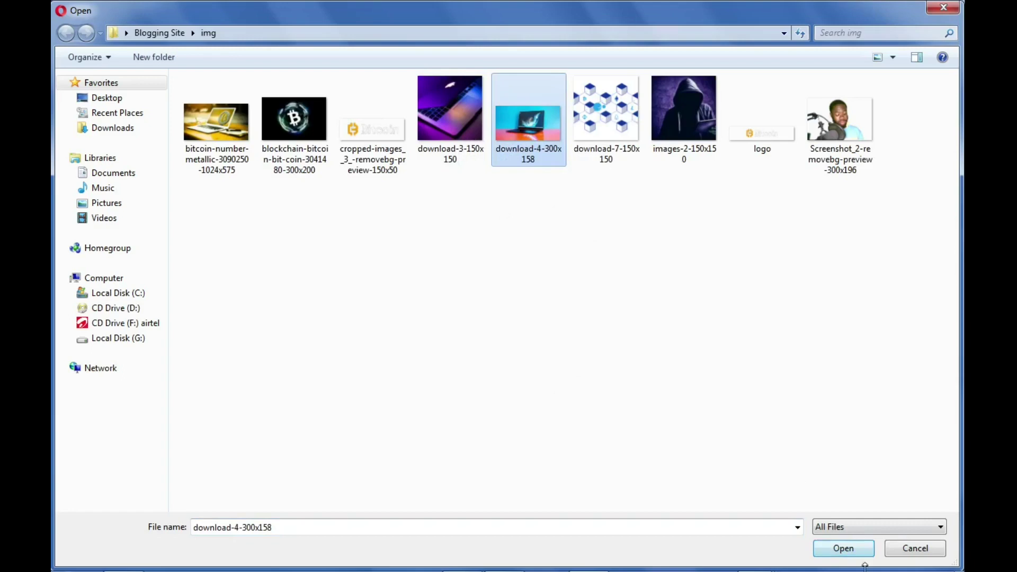
pyautogui.click(841, 548)
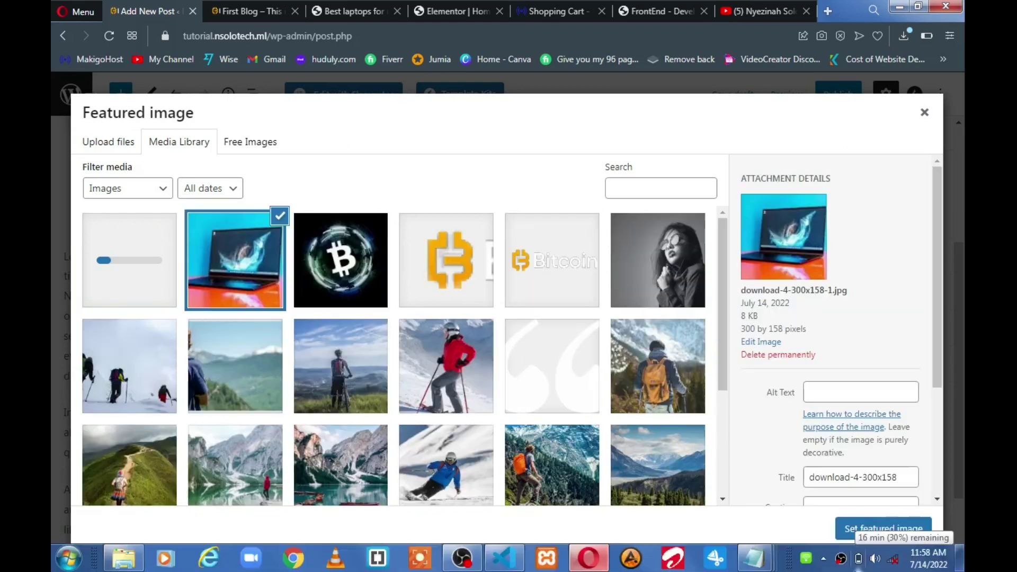
pyautogui.click(884, 530)
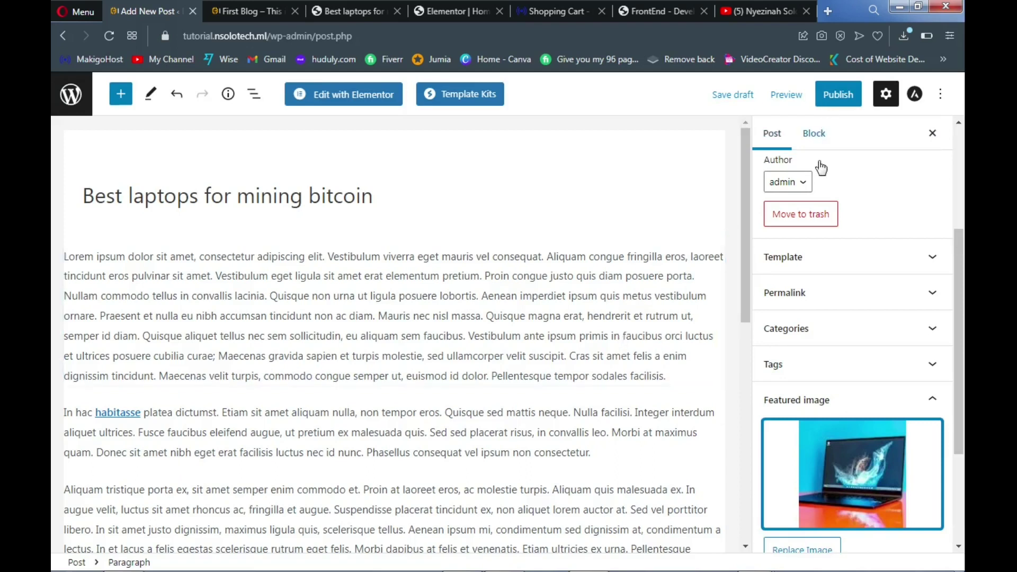
# Publish 'Best laptops for mining bitcoin' with the Computers category ticked
pyautogui.scroll(3, 842, 278)
pyautogui.scroll(2, 819, 291)
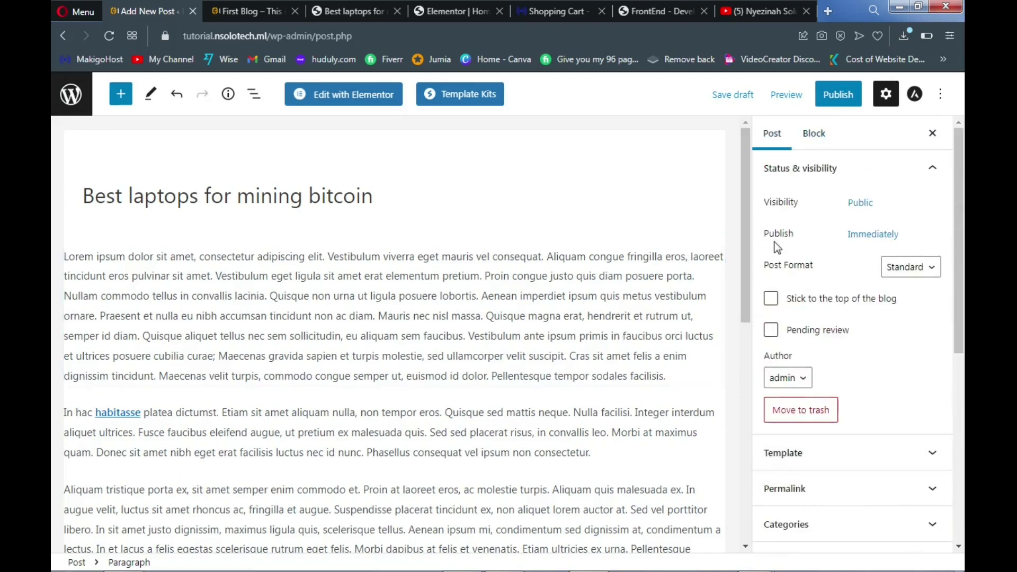
pyautogui.click(484, 210)
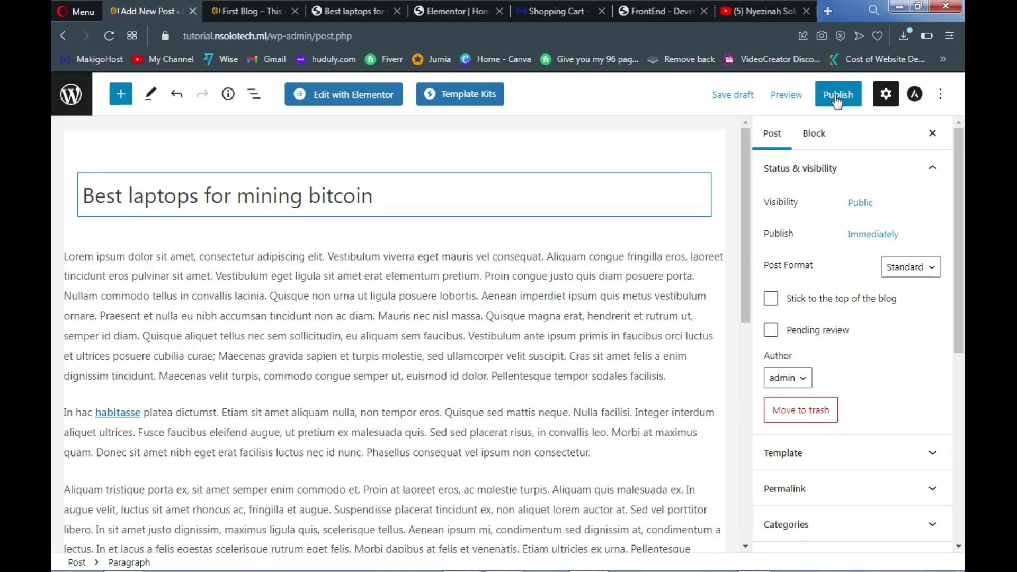
pyautogui.click(836, 101)
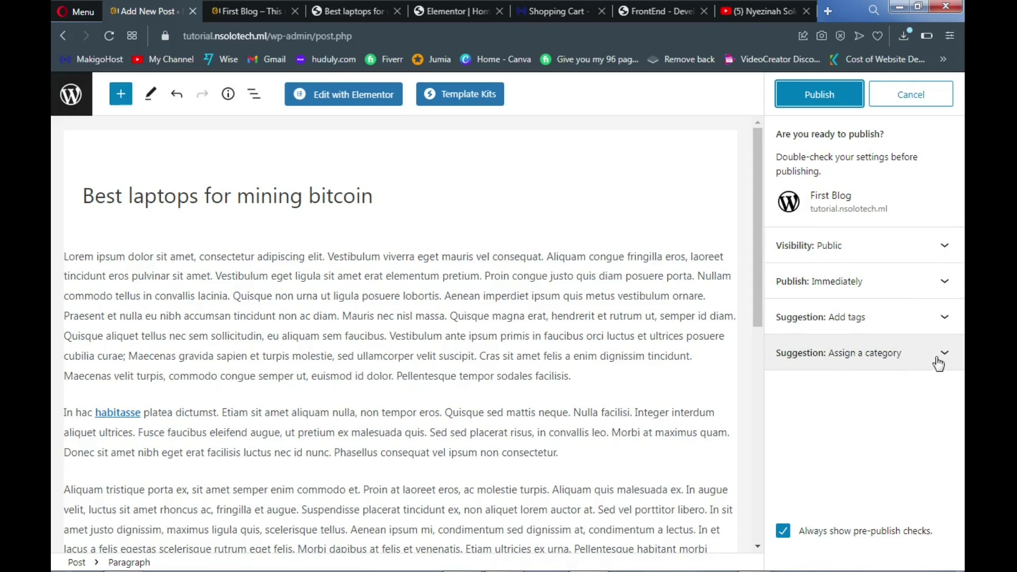
pyautogui.click(945, 356)
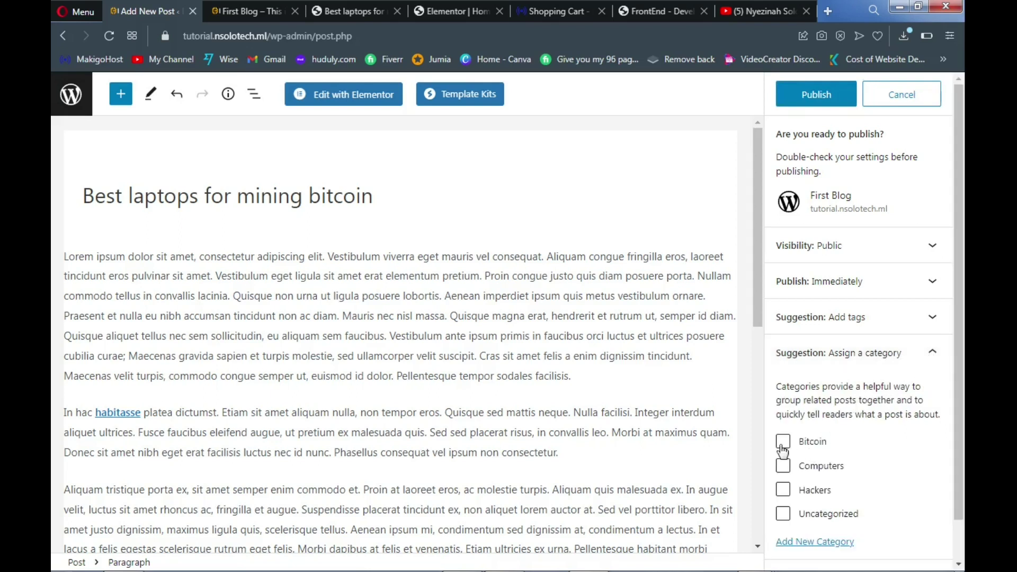
pyautogui.click(784, 467)
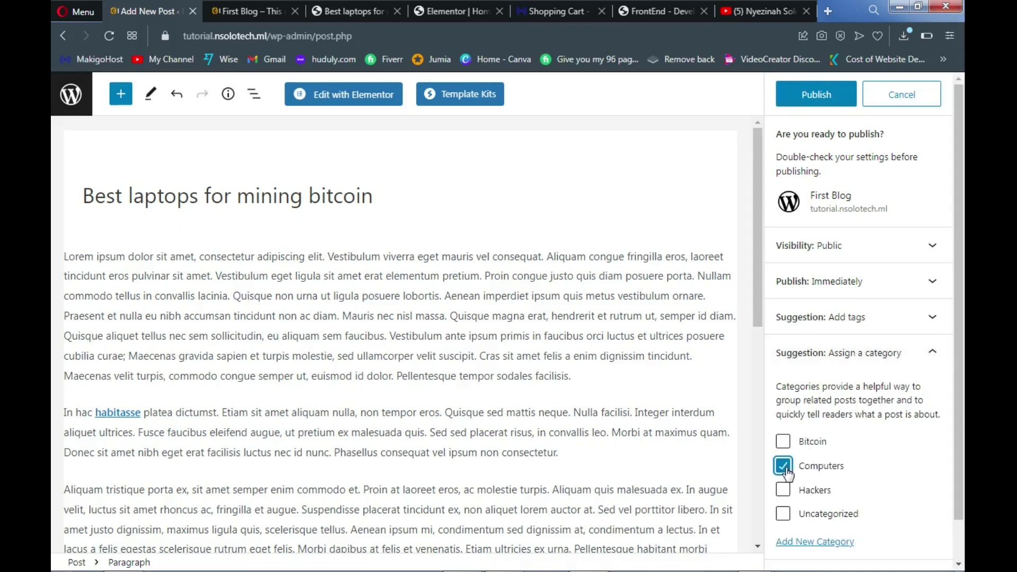
pyautogui.click(816, 102)
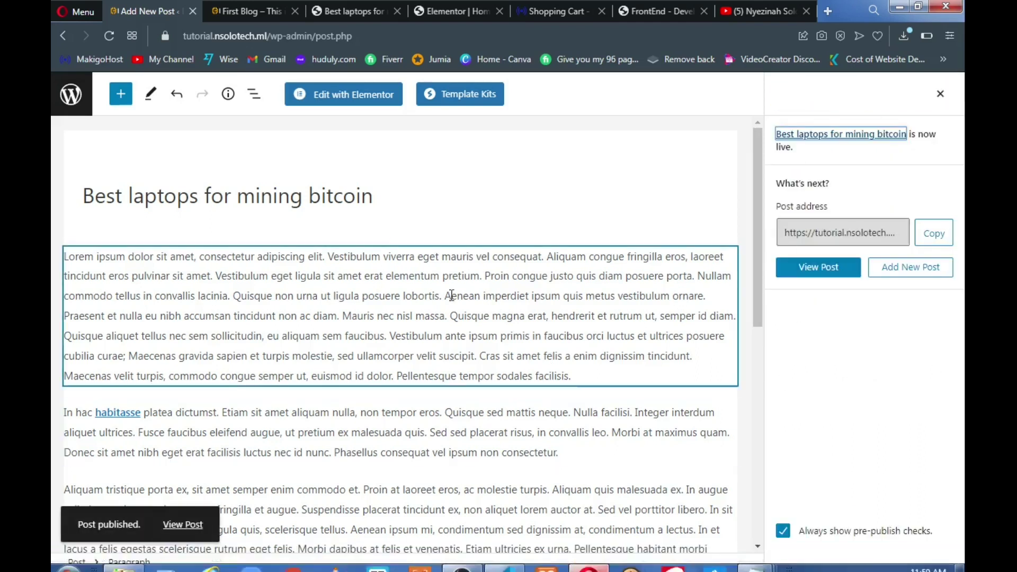
pyautogui.click(321, 201)
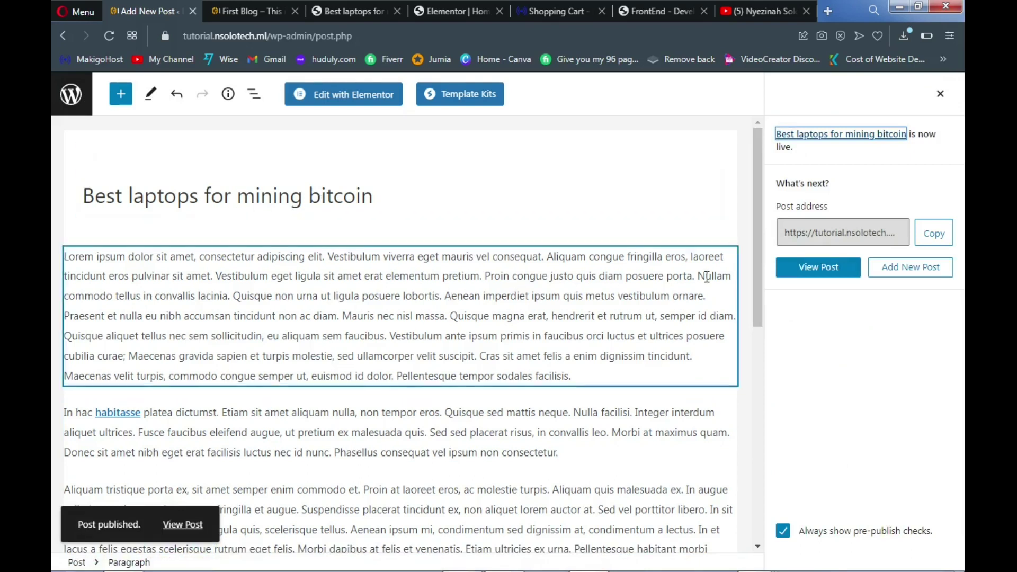
pyautogui.click(899, 275)
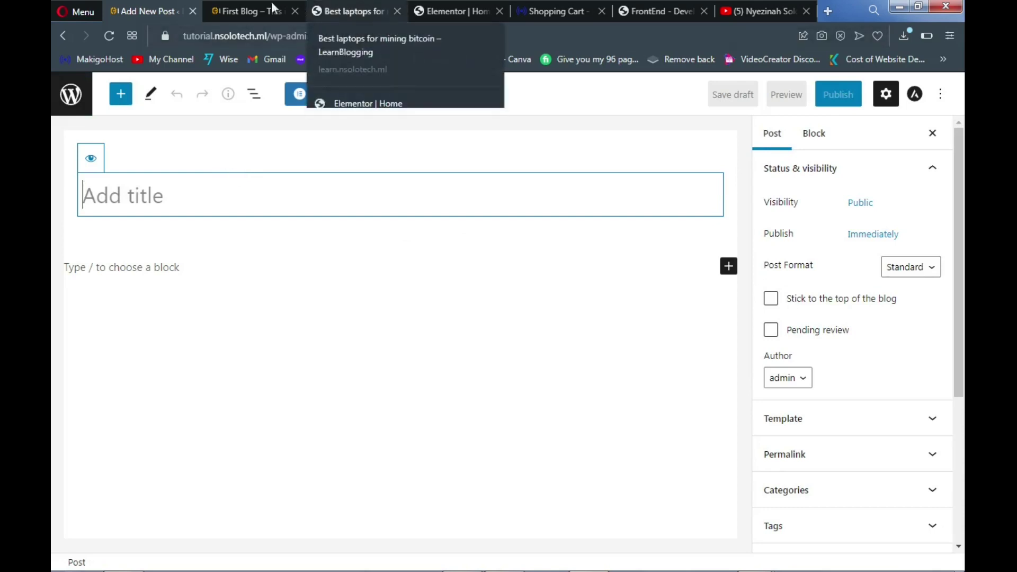
pyautogui.click(241, 11)
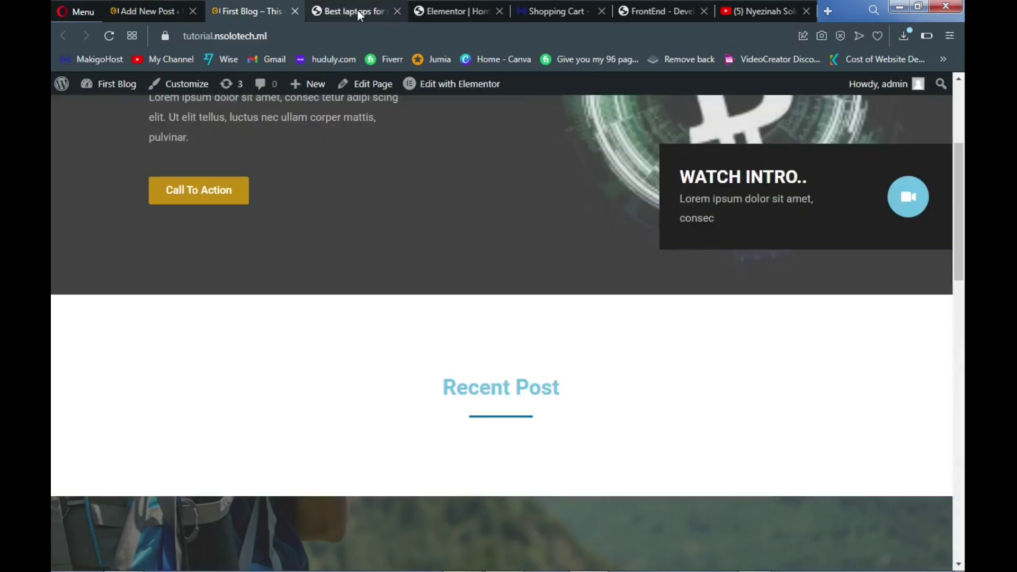
pyautogui.click(357, 11)
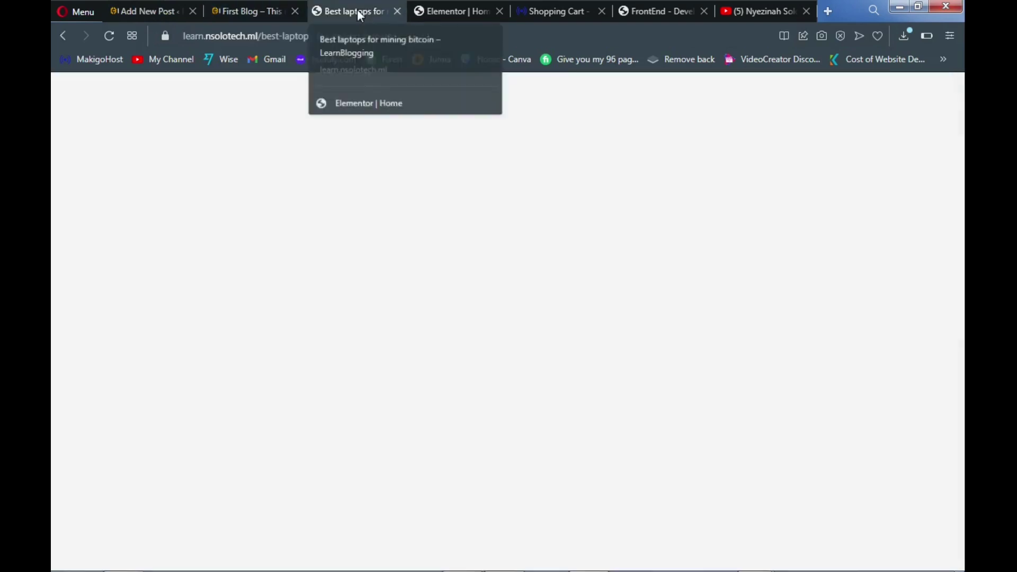
pyautogui.scroll(10, 696, 156)
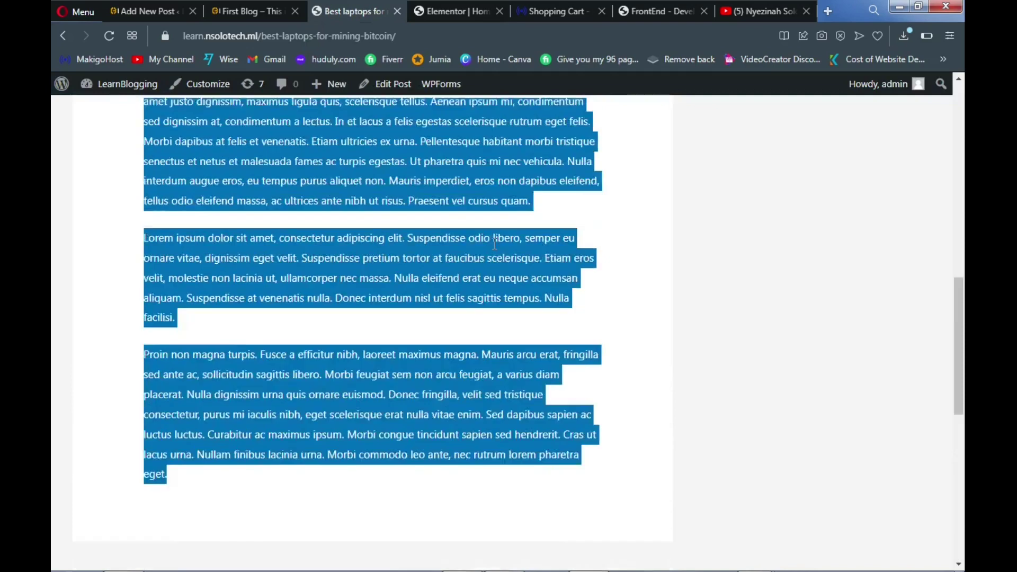
pyautogui.scroll(3, 699, 159)
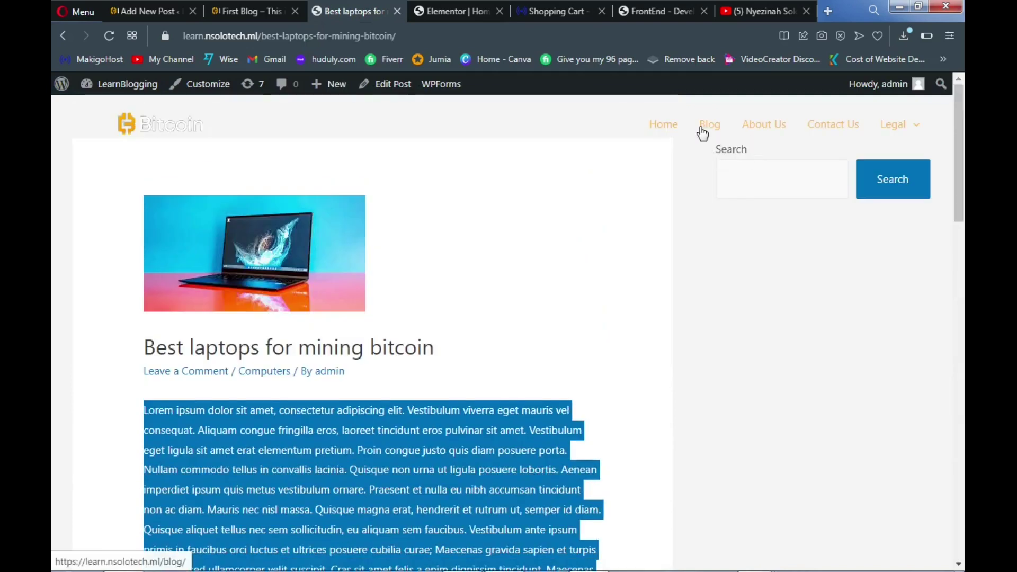
pyautogui.click(710, 128)
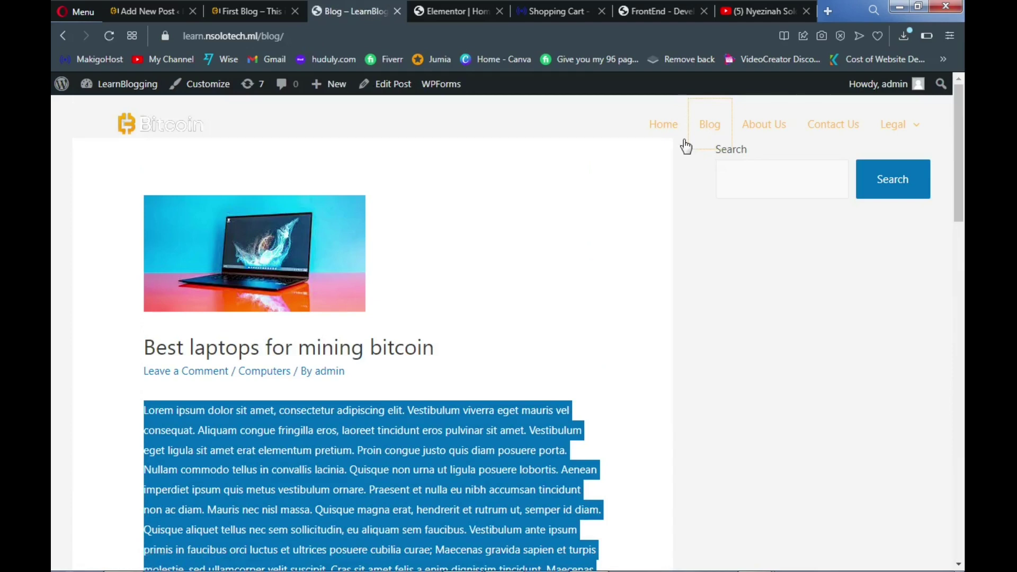
pyautogui.scroll(-5, 570, 249)
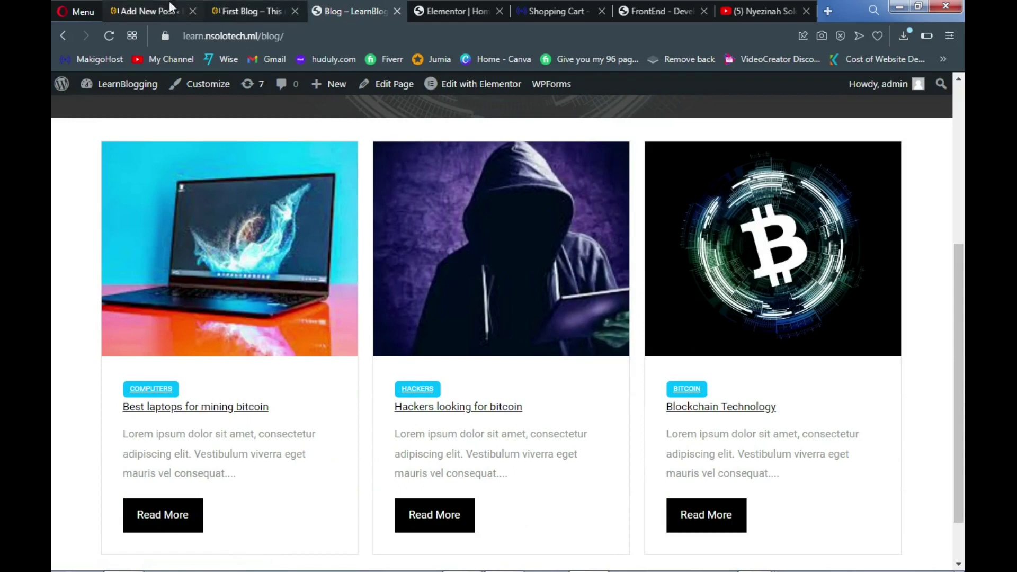
pyautogui.click(153, 7)
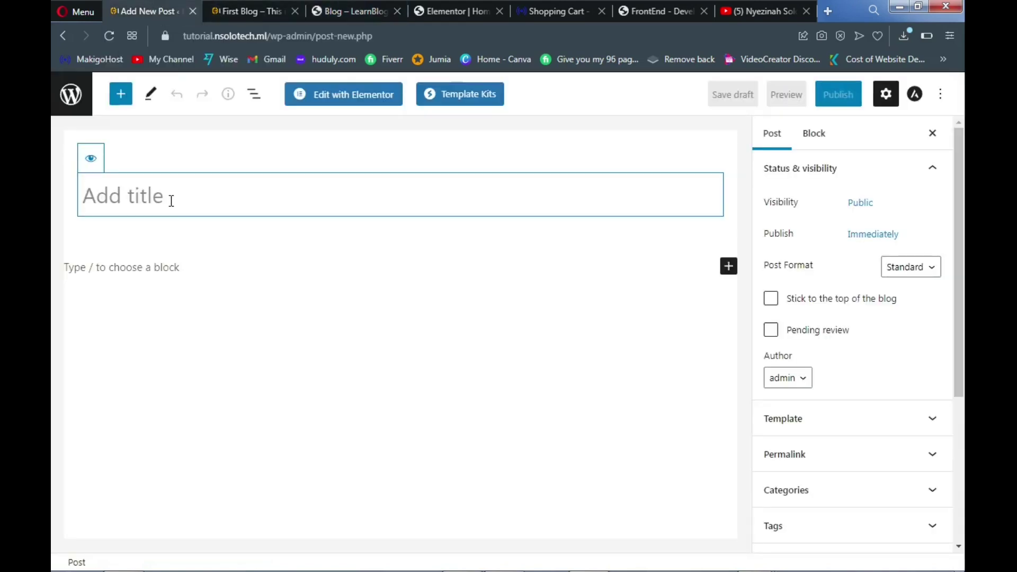
# Title the post 'Hackers looking for bitcoin' and paste lorem ipsum paragraphs into its body
pyautogui.write('Hacke')
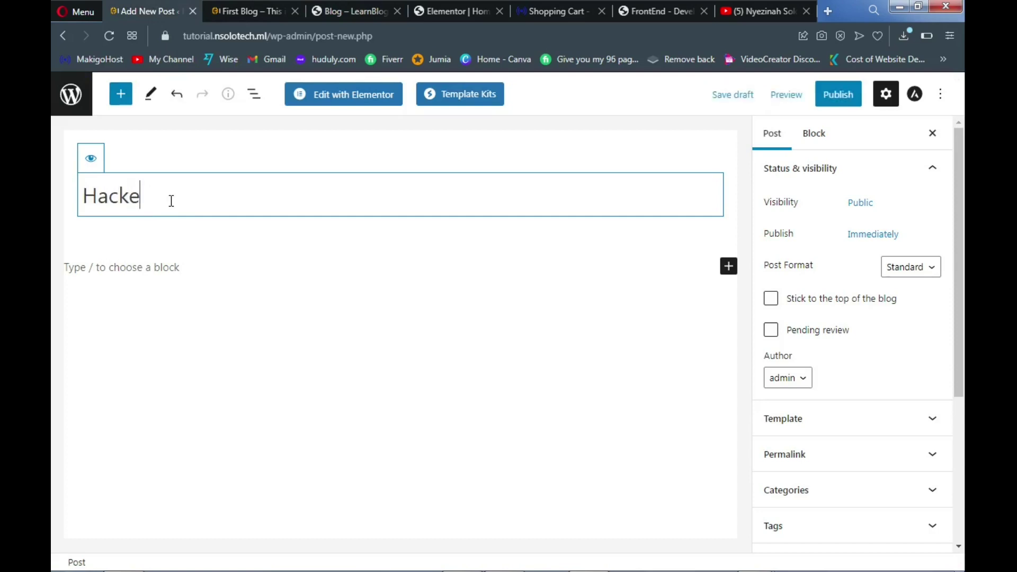
pyautogui.write('rs looking ')
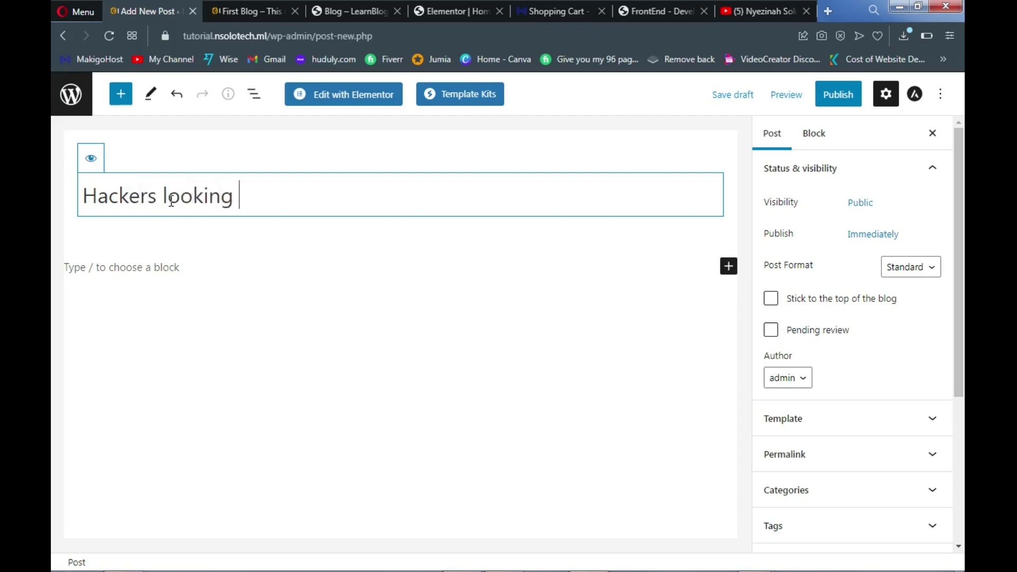
pyautogui.write('for bit')
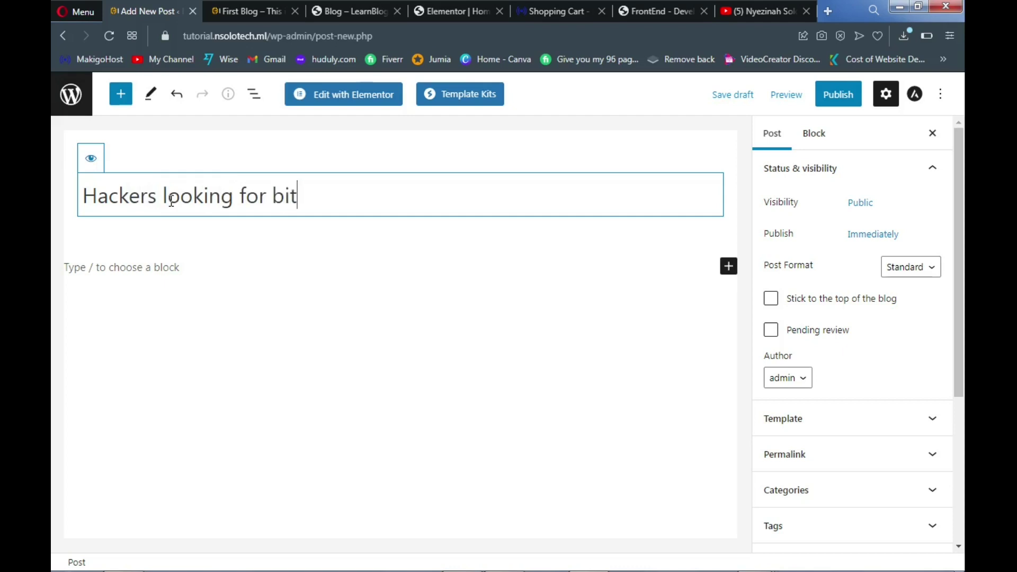
pyautogui.write('coin')
pyautogui.click(141, 268)
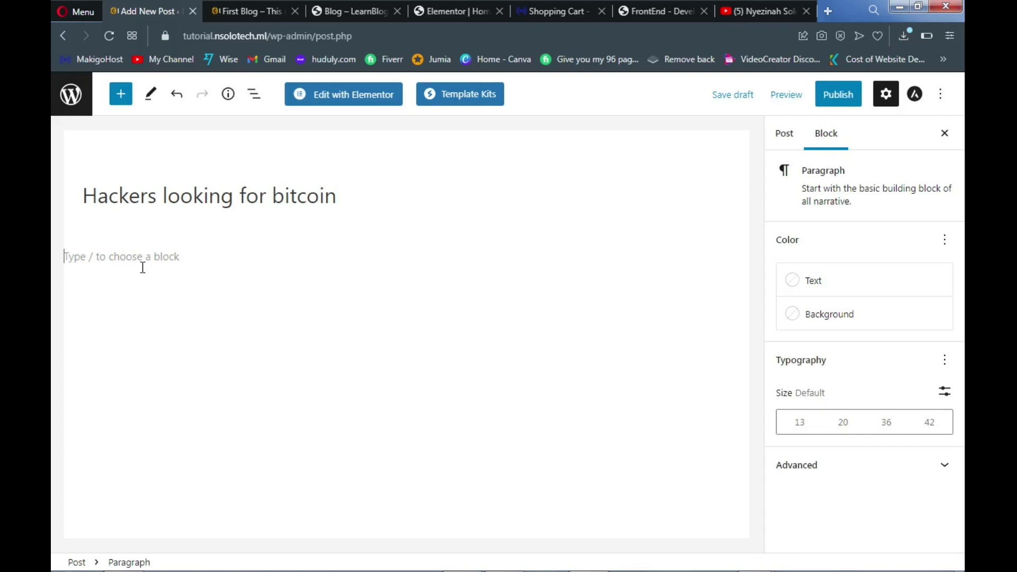
pyautogui.hotkey('ctrl', 'v')
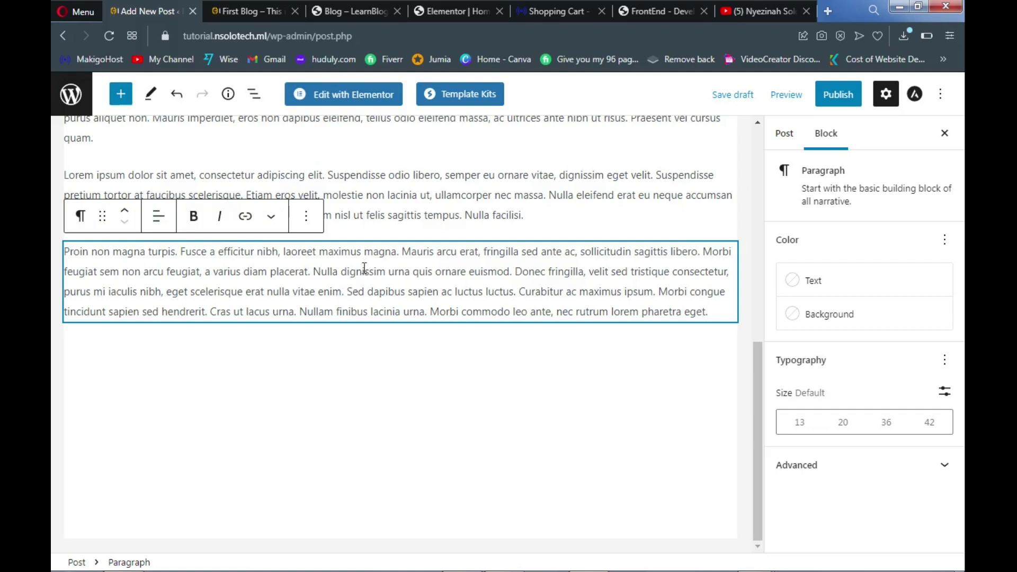
pyautogui.scroll(15, 307, 240)
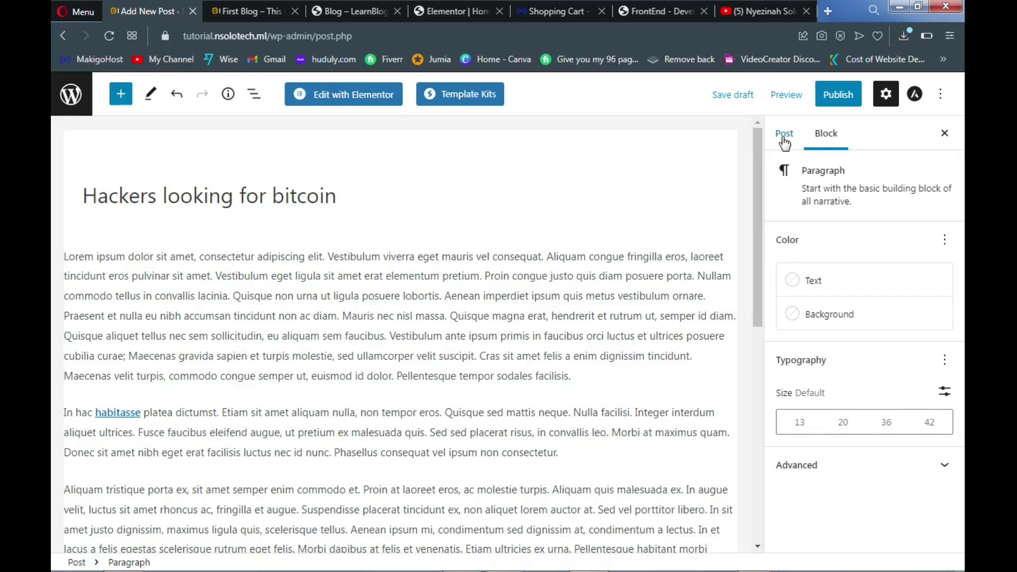
# Upload the hooded-hacker picture images-2-150x150 from the computer for the post's featured image
pyautogui.click(785, 135)
pyautogui.scroll(-3, 826, 300)
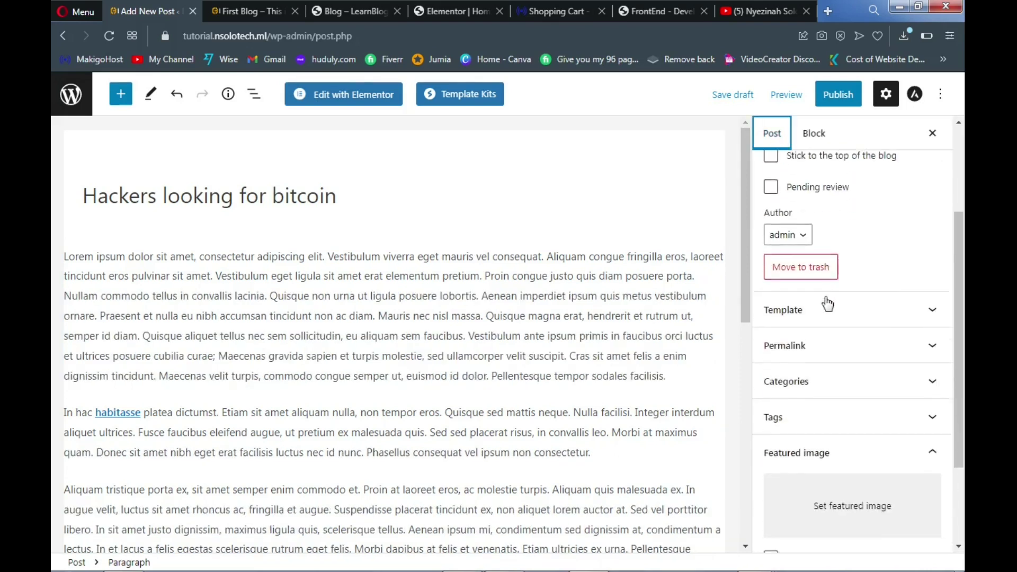
pyautogui.scroll(-3, 828, 304)
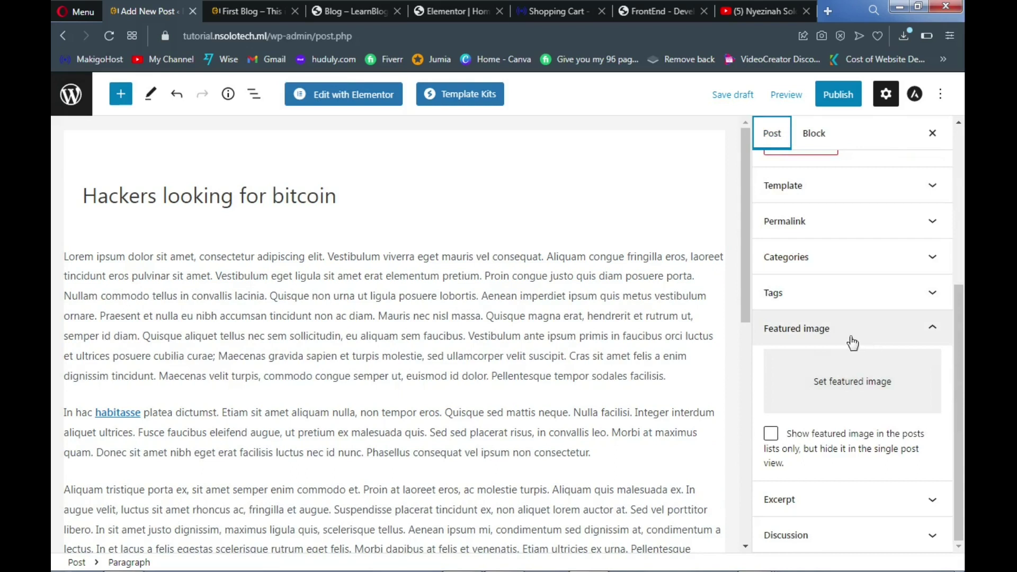
pyautogui.click(821, 385)
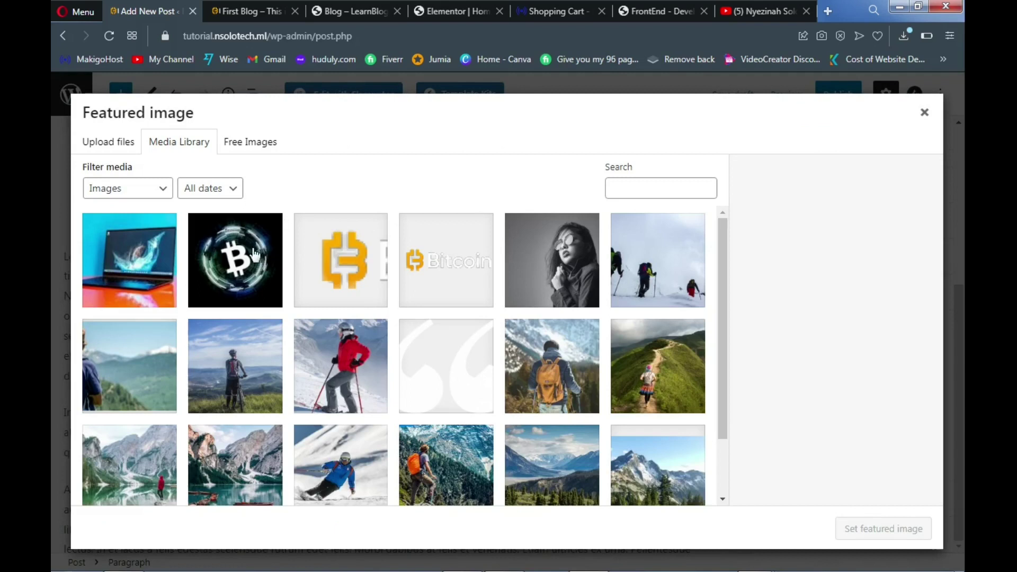
pyautogui.click(126, 149)
pyautogui.click(517, 341)
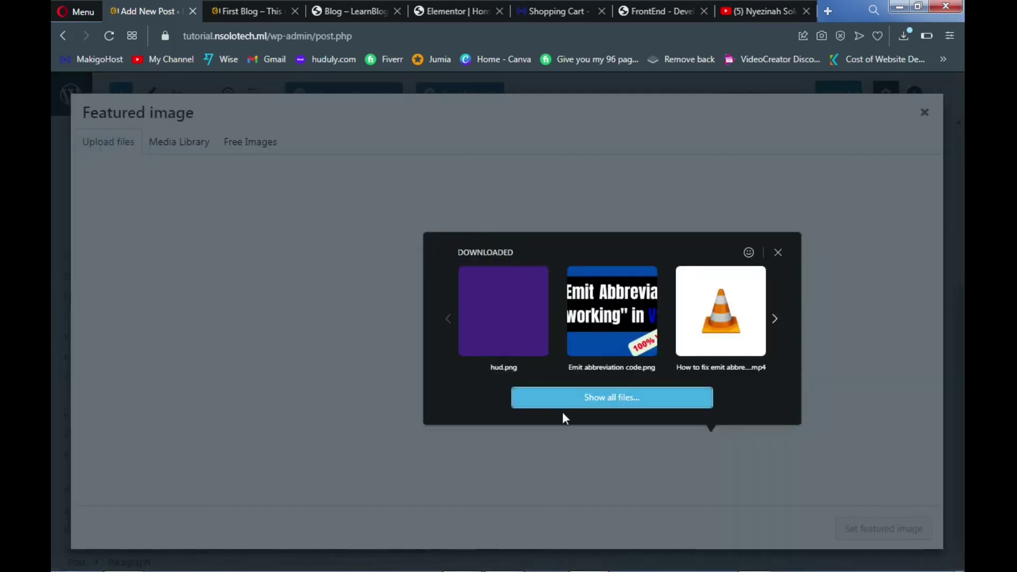
pyautogui.click(560, 407)
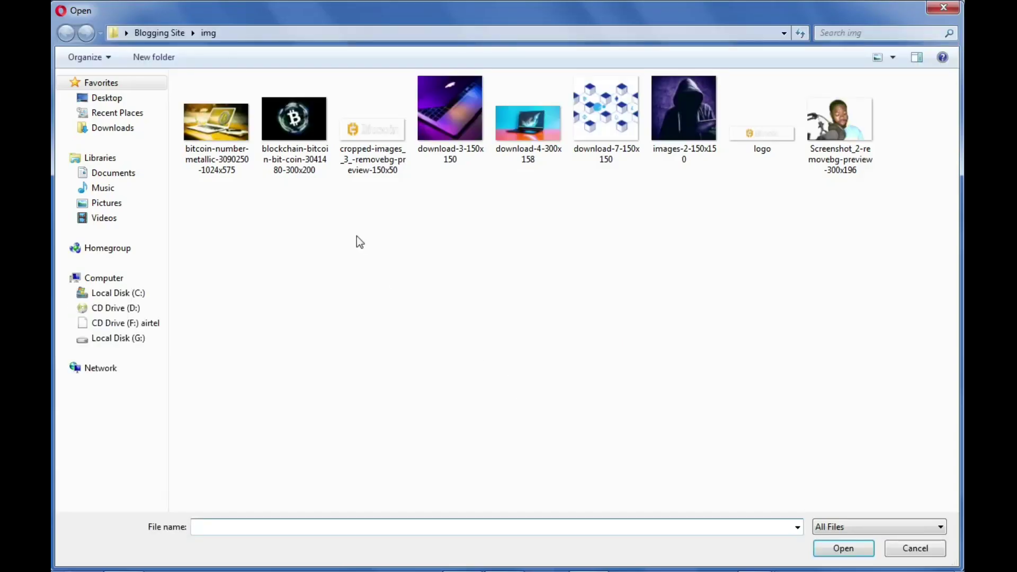
pyautogui.click(683, 123)
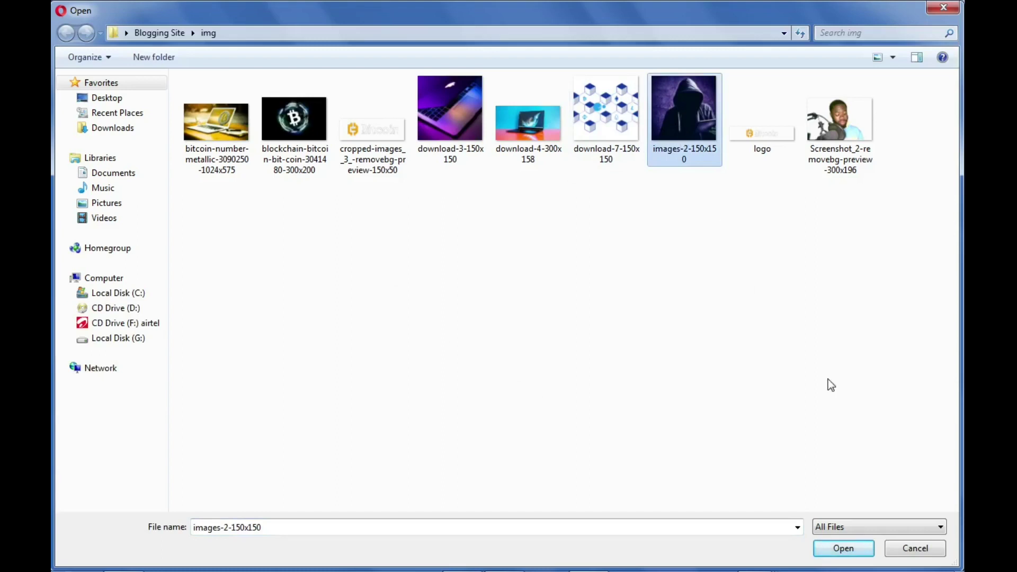
pyautogui.click(843, 548)
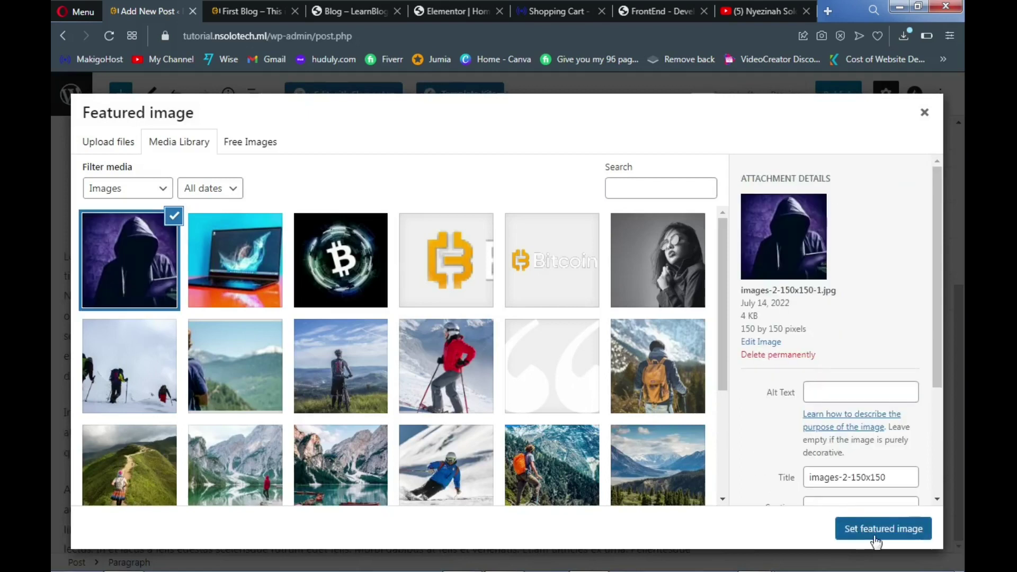
# Confirm the hacker picture as featured image and file the post under the Hackers category
pyautogui.click(870, 530)
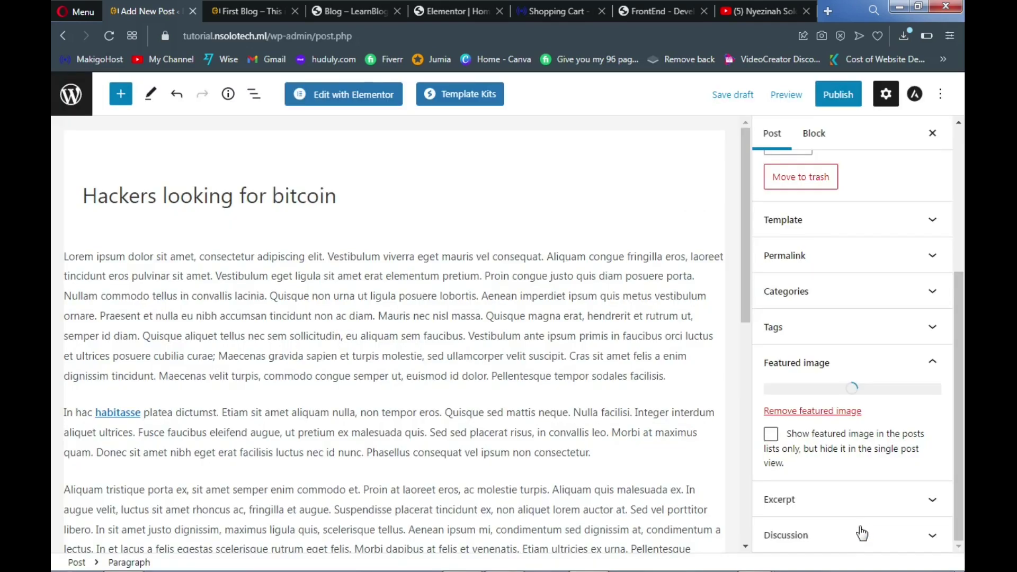
pyautogui.click(856, 534)
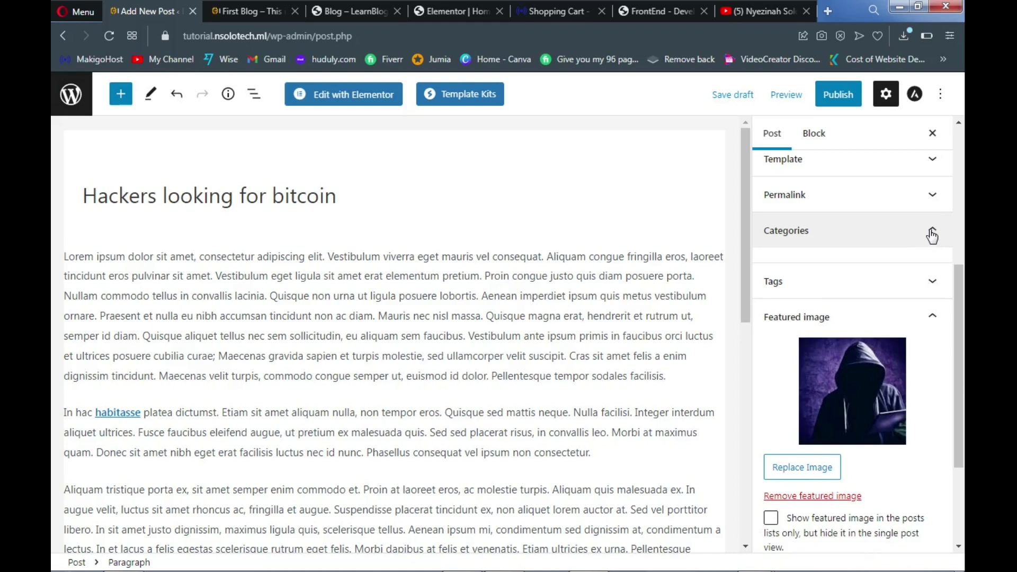
pyautogui.click(933, 238)
pyautogui.click(933, 236)
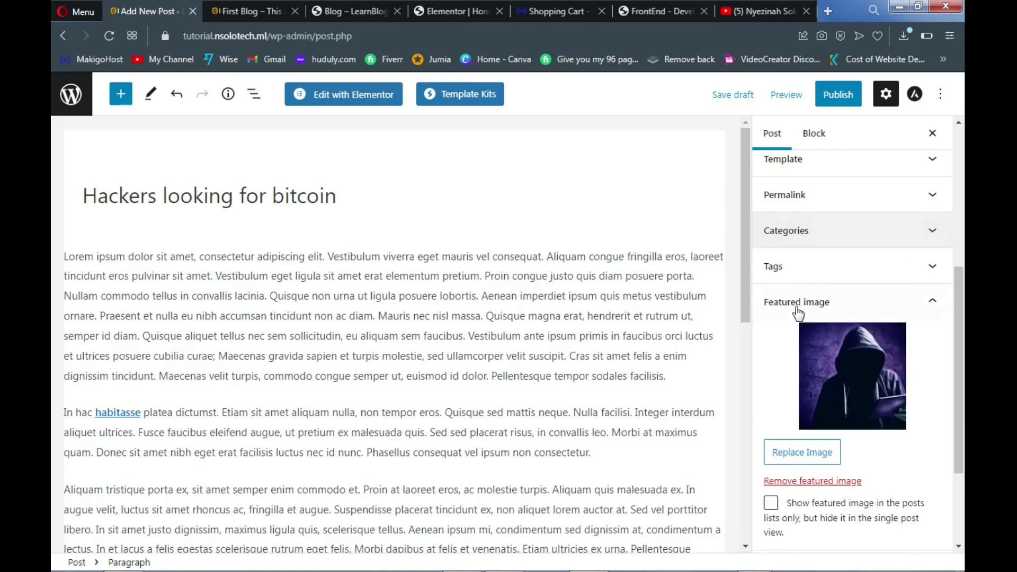
pyautogui.click(909, 243)
pyautogui.click(772, 314)
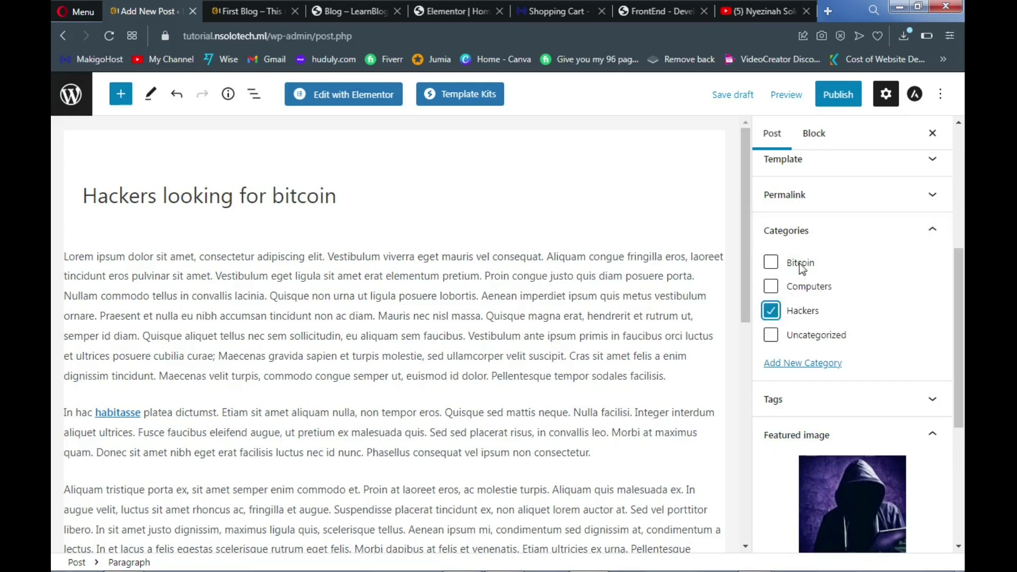
# Publish 'Hackers looking for bitcoin' and begin another new post
pyautogui.click(835, 99)
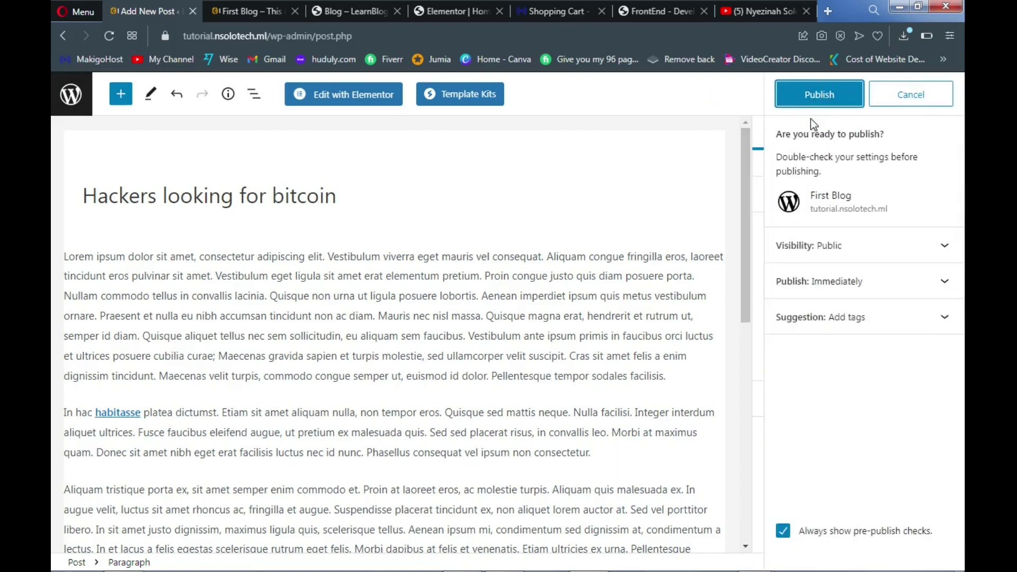
pyautogui.click(815, 93)
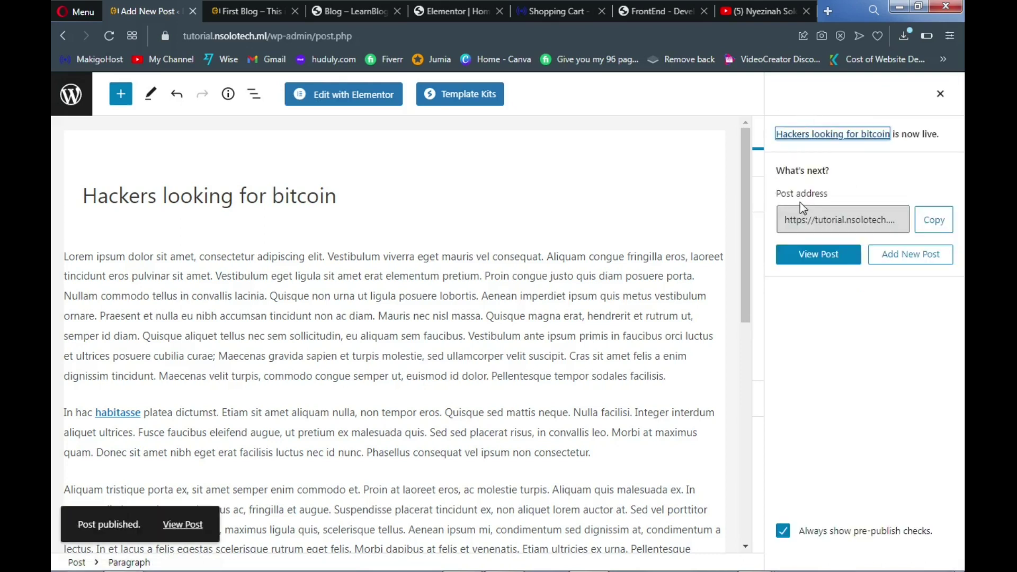
pyautogui.click(884, 257)
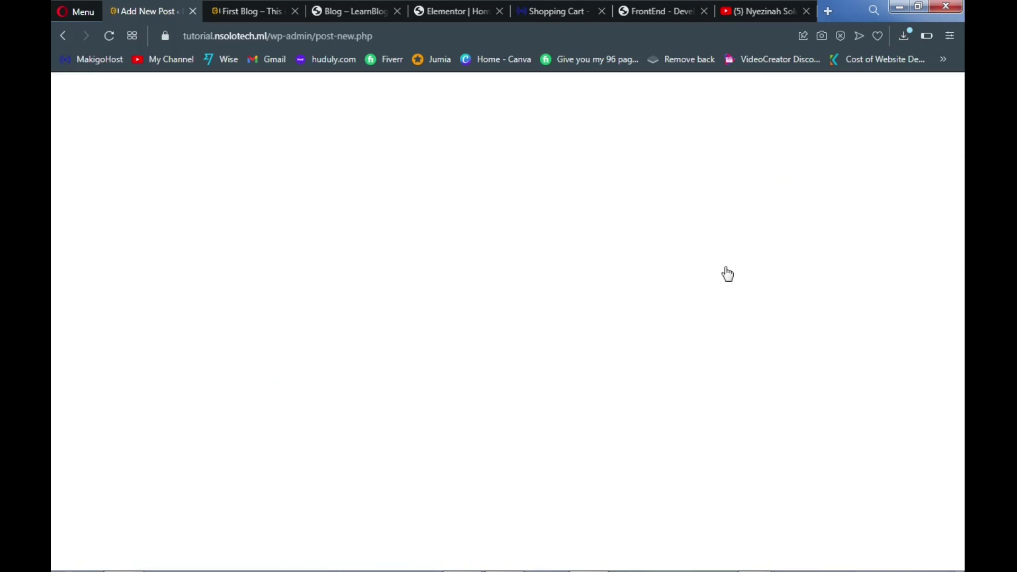
# Copy the 'Blockchain Technology' title from the reference blog's listing, then return to the blank editor
pyautogui.moveTo(579, 571)
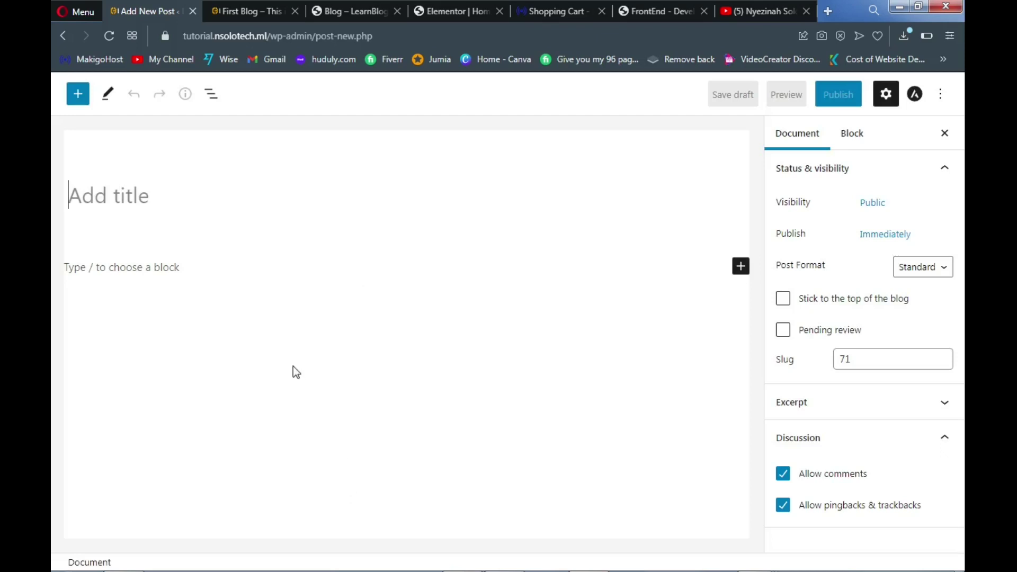
pyautogui.click(266, 10)
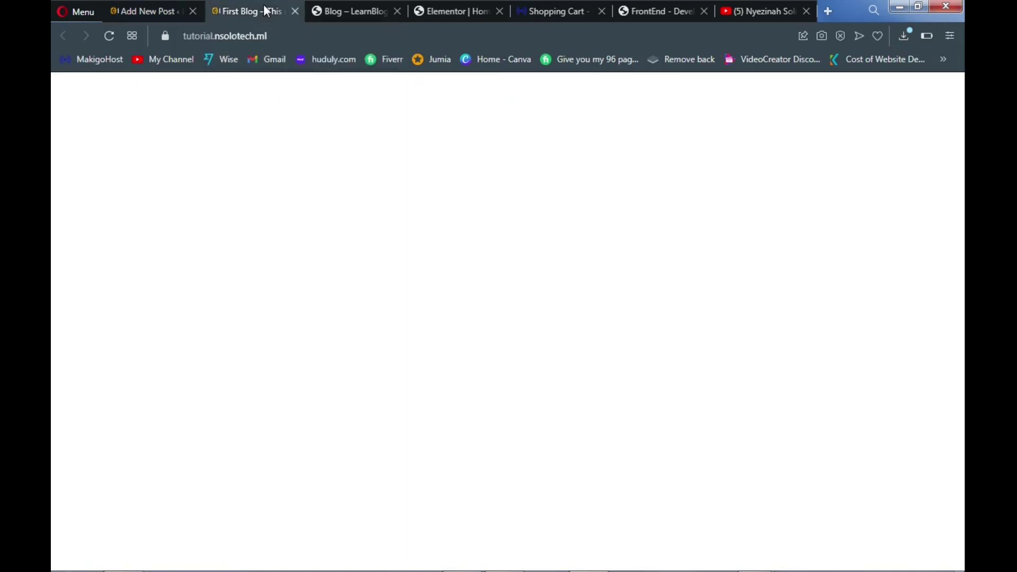
pyautogui.click(373, 7)
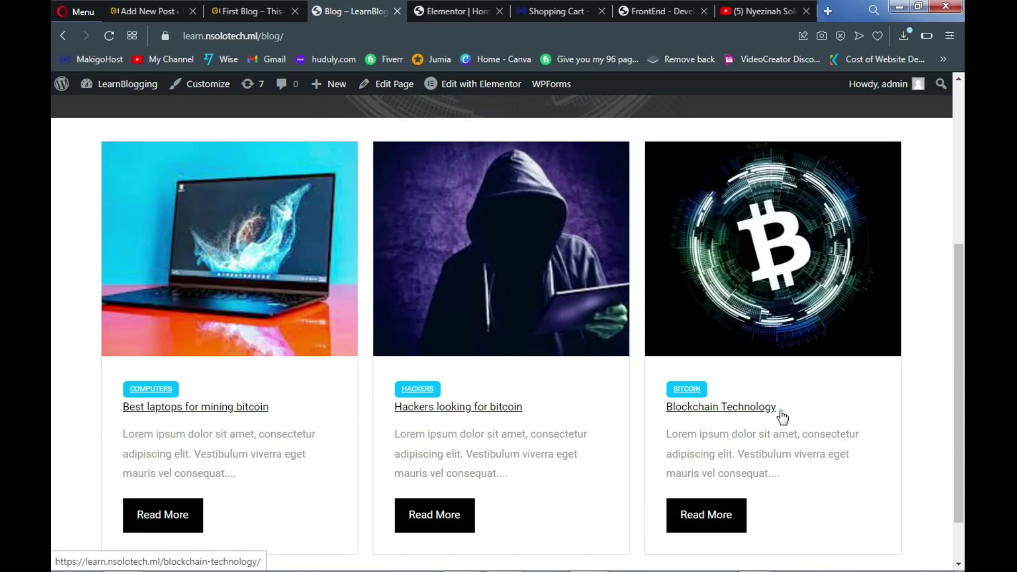
pyautogui.moveTo(782, 417); pyautogui.dragTo(668, 408)
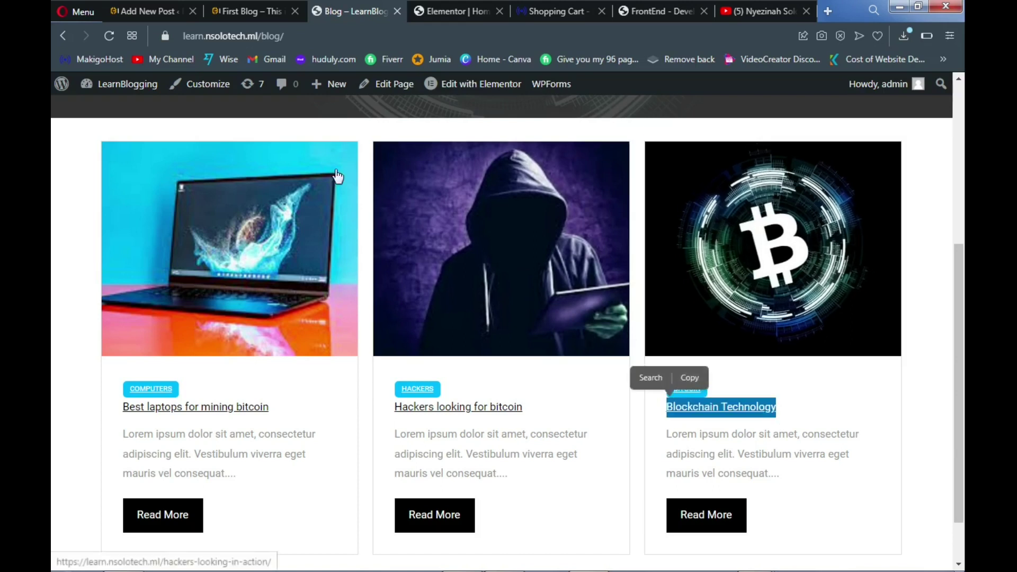
pyautogui.click(690, 389)
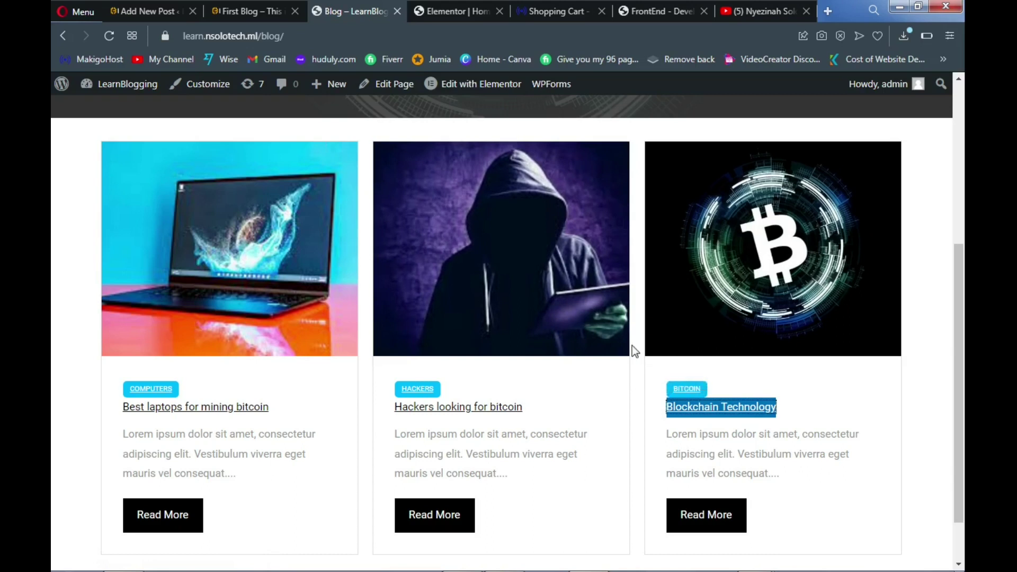
pyautogui.click(175, 8)
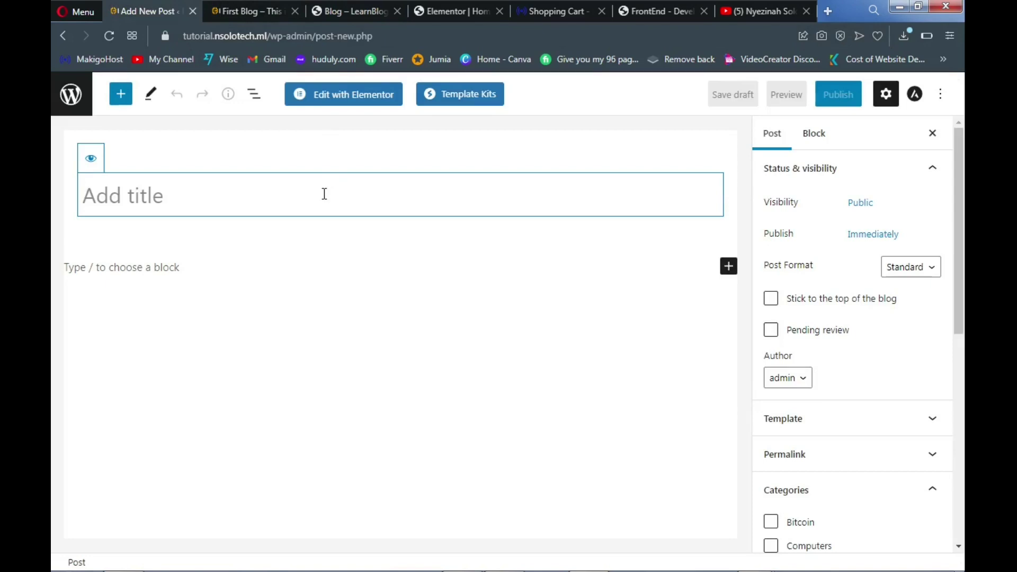
# Paste 'Blockchain Technology' as the new post's title and open the original post on the reference blog
pyautogui.hotkey('ctrl', 'v')
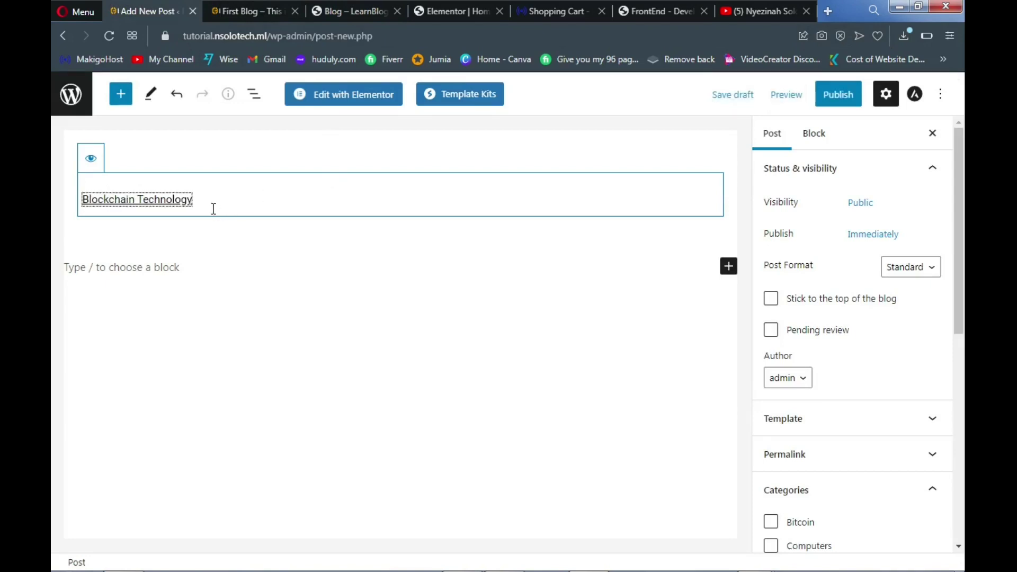
pyautogui.click(349, 8)
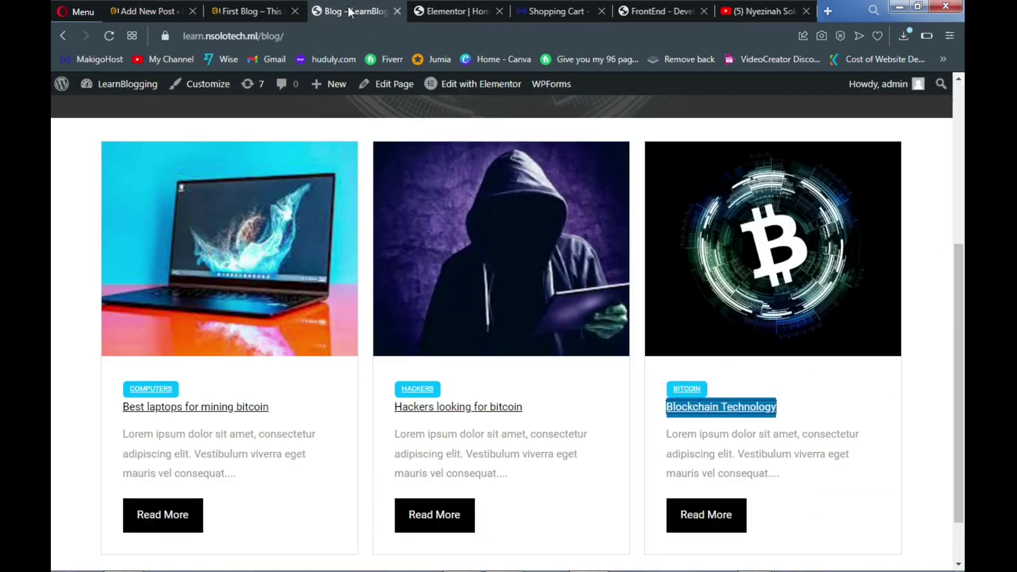
pyautogui.click(255, 13)
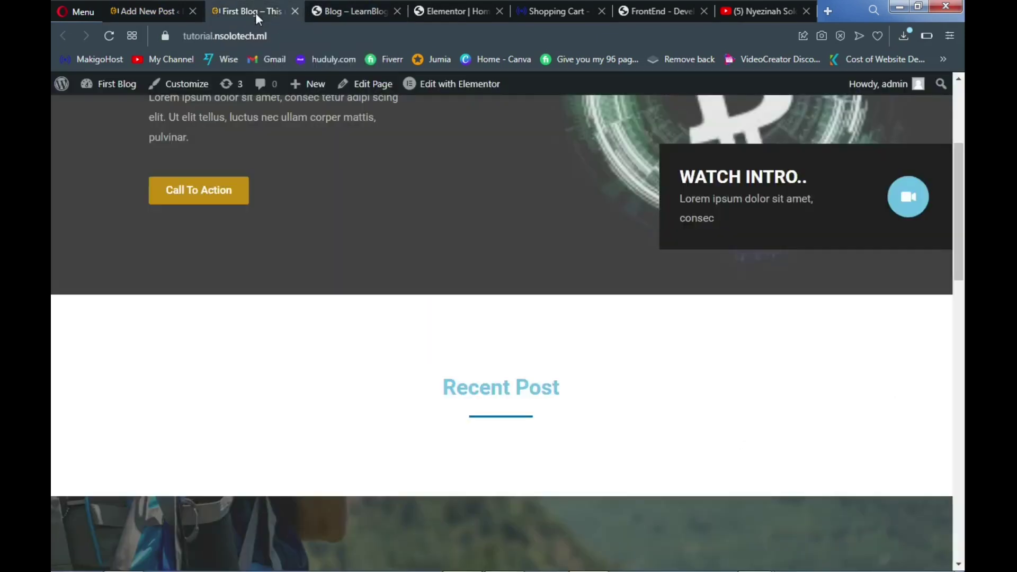
pyautogui.click(333, 15)
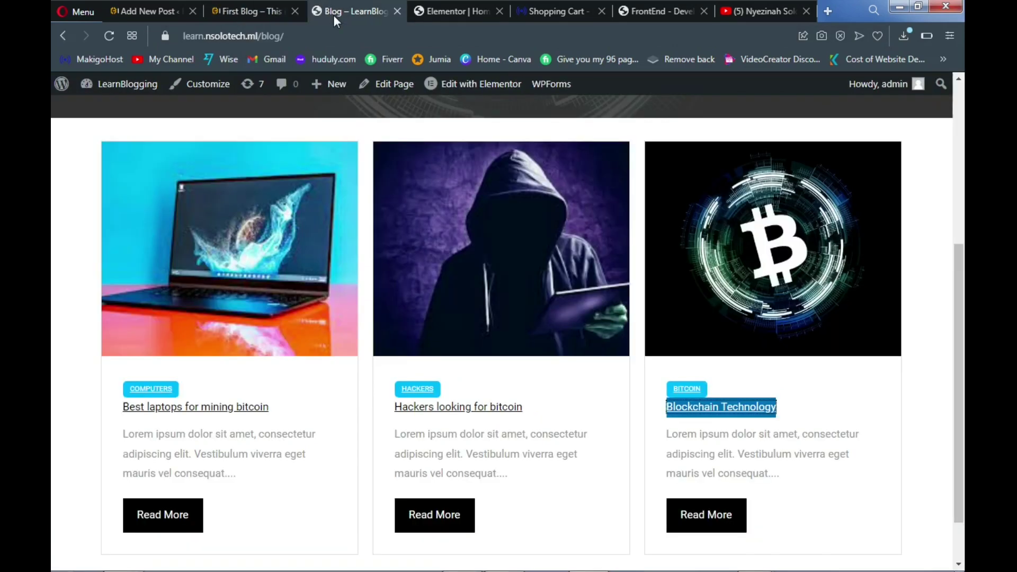
pyautogui.click(742, 411)
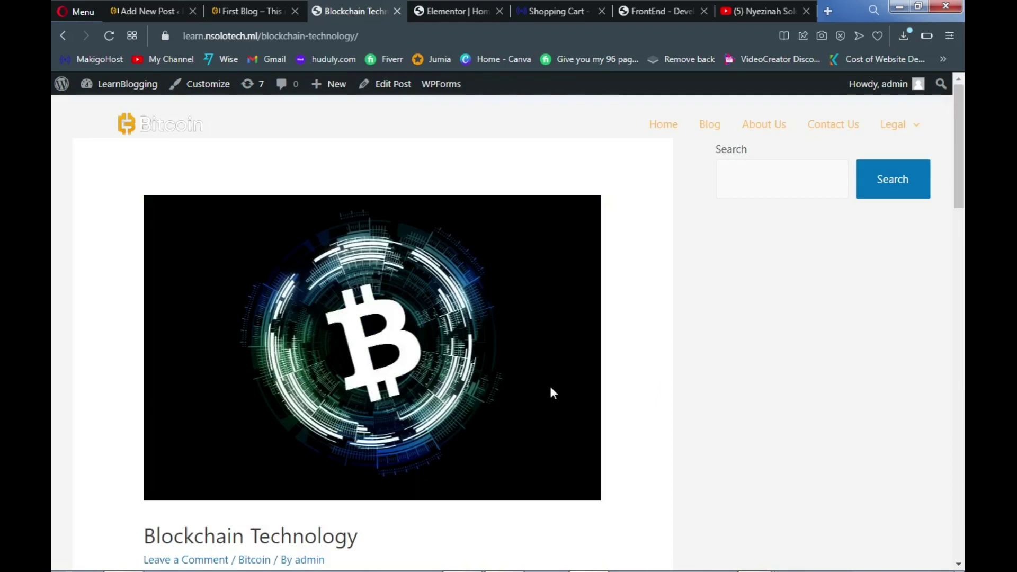
# Copy the body paragraphs of the original Blockchain Technology post
pyautogui.scroll(-5, 504, 389)
pyautogui.scroll(-4, 504, 389)
pyautogui.scroll(3, 226, 253)
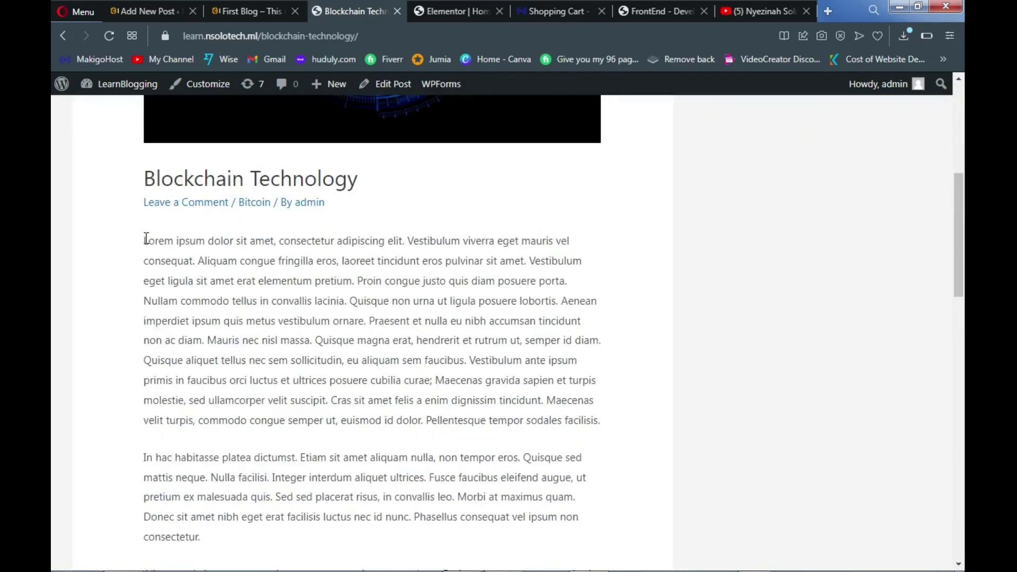
pyautogui.moveTo(146, 240); pyautogui.dragTo(398, 520)
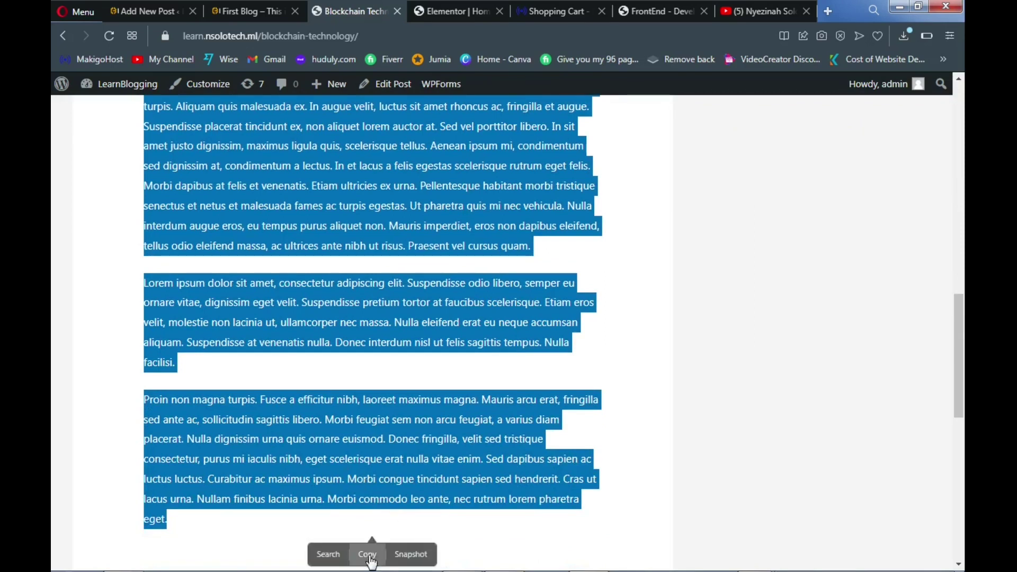
pyautogui.click(367, 554)
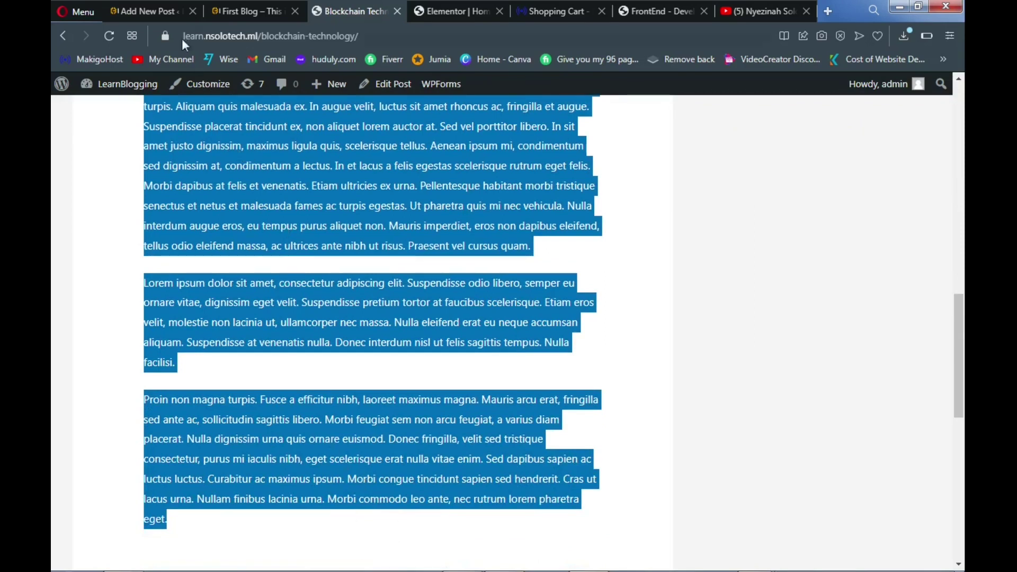
pyautogui.click(152, 11)
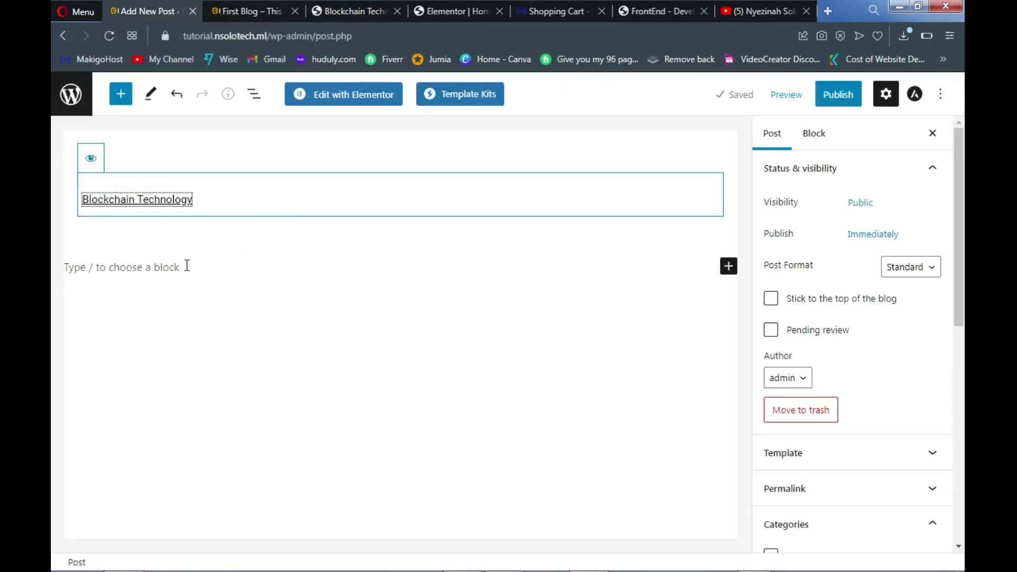
# Fill the post body with the lorem ipsum paragraphs, removing the stray pasted title text
pyautogui.click(185, 267)
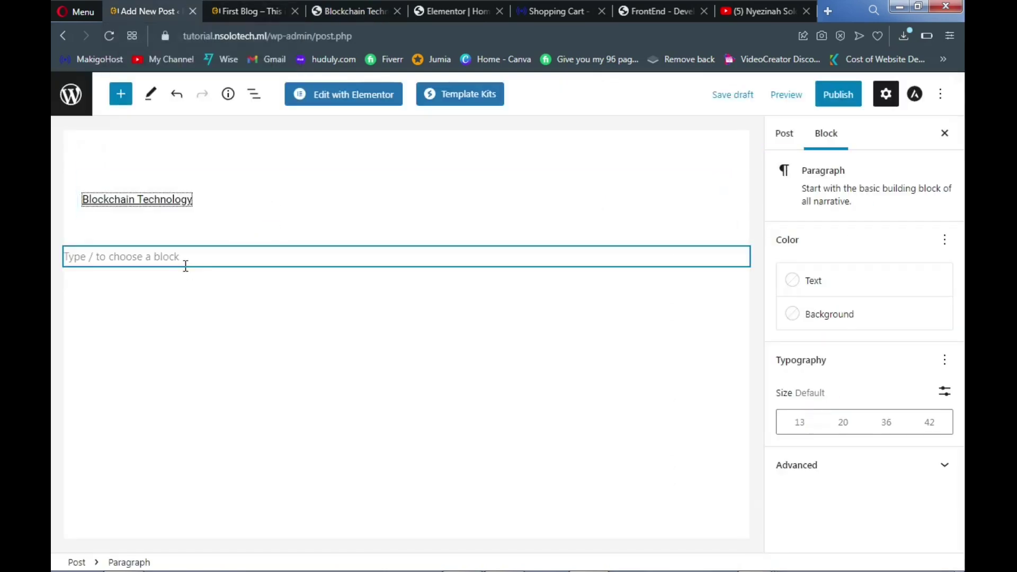
pyautogui.hotkey('ctrl', 'v')
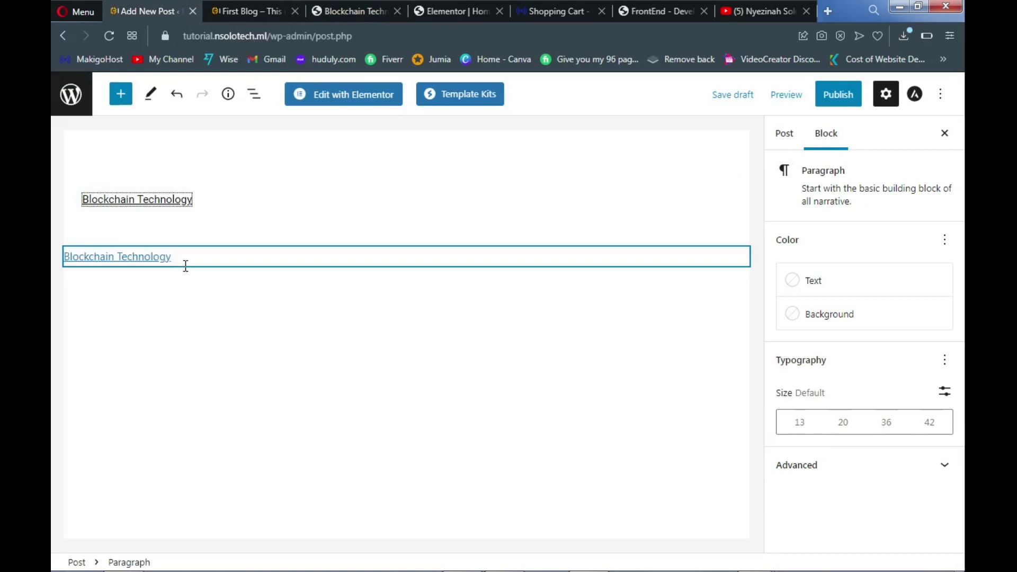
pyautogui.press('BackSpace')
pyautogui.press('BackSpace')
pyautogui.click(370, 4)
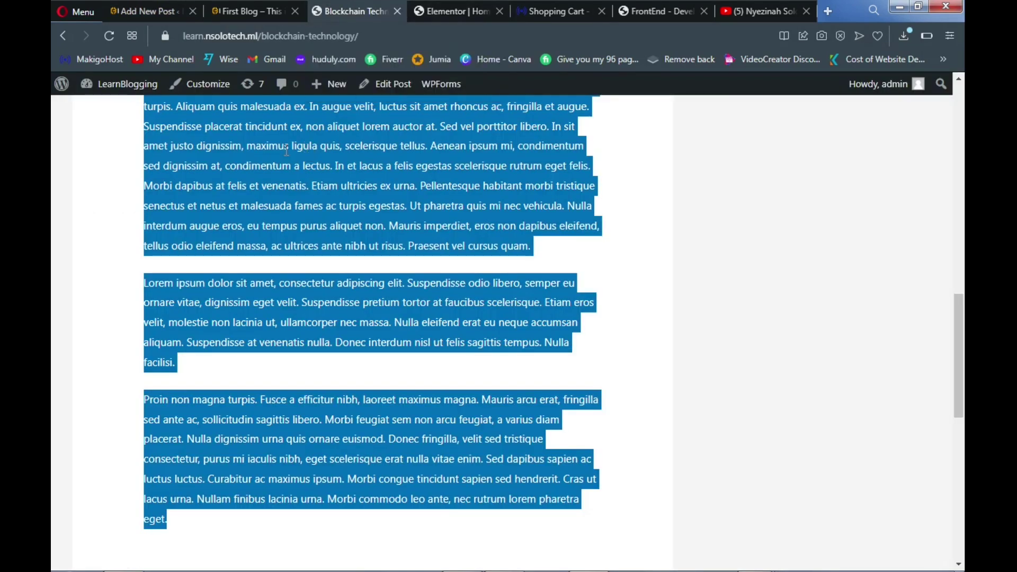
pyautogui.rightClick(286, 151)
pyautogui.click(343, 207)
pyautogui.click(166, 9)
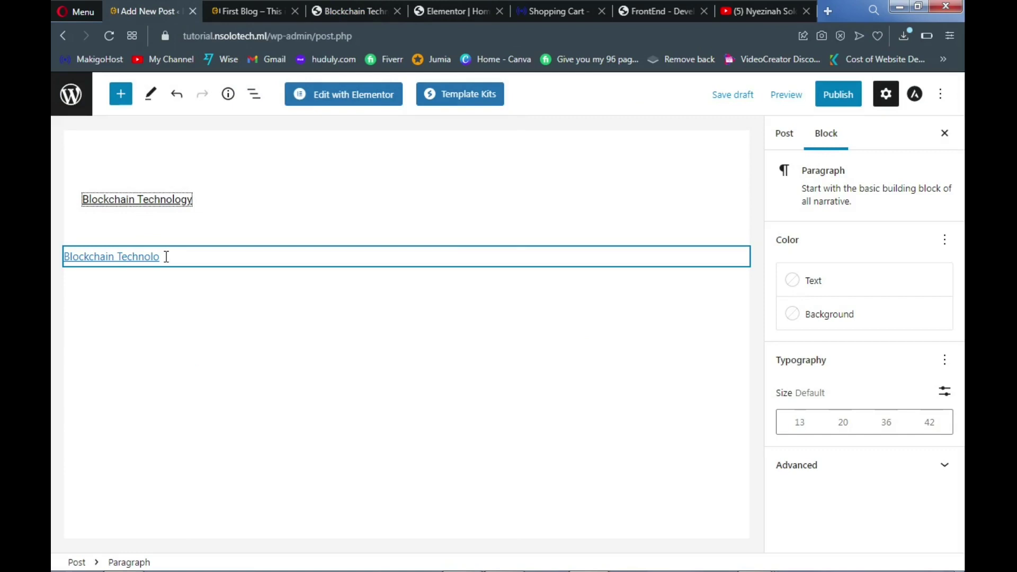
pyautogui.press('BackSpace')
pyautogui.press('BackSpace')
pyautogui.press('BackSpace')
pyautogui.press('BackSpace')
pyautogui.press('BackSpace')
pyautogui.press('BackSpace')
pyautogui.press('BackSpace')
pyautogui.press('BackSpace')
pyautogui.press('BackSpace')
pyautogui.press('BackSpace')
pyautogui.press('BackSpace')
pyautogui.press('BackSpace')
pyautogui.press('BackSpace')
pyautogui.press('BackSpace')
pyautogui.press('BackSpace')
pyautogui.press('BackSpace')
pyautogui.press('BackSpace')
pyautogui.press('BackSpace')
pyautogui.press('BackSpace')
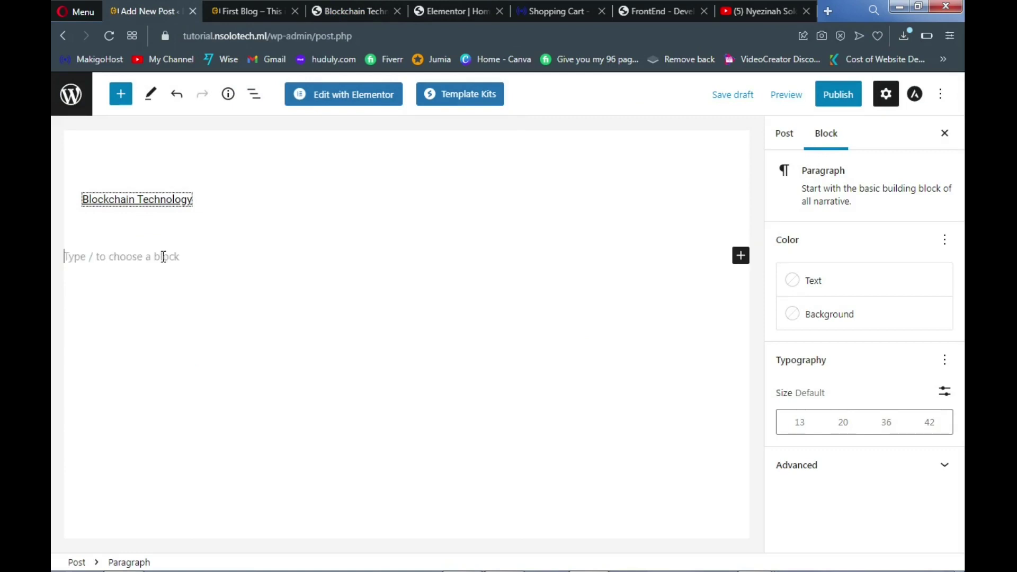
pyautogui.hotkey('ctrl', 'v')
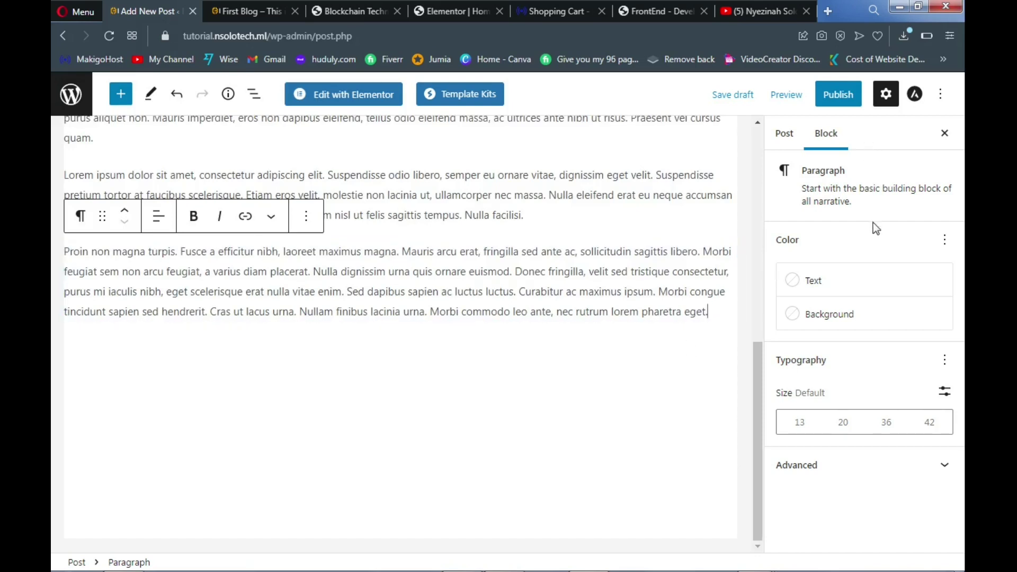
# Show the post-wide settings and scroll down to the Categories section
pyautogui.click(786, 142)
pyautogui.scroll(-1, 847, 318)
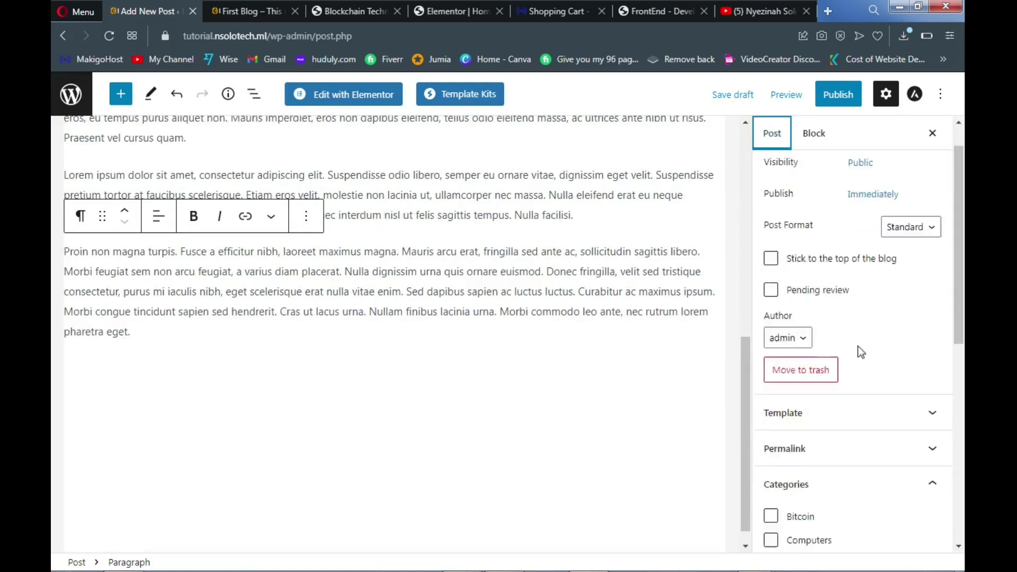
pyautogui.scroll(-2, 861, 352)
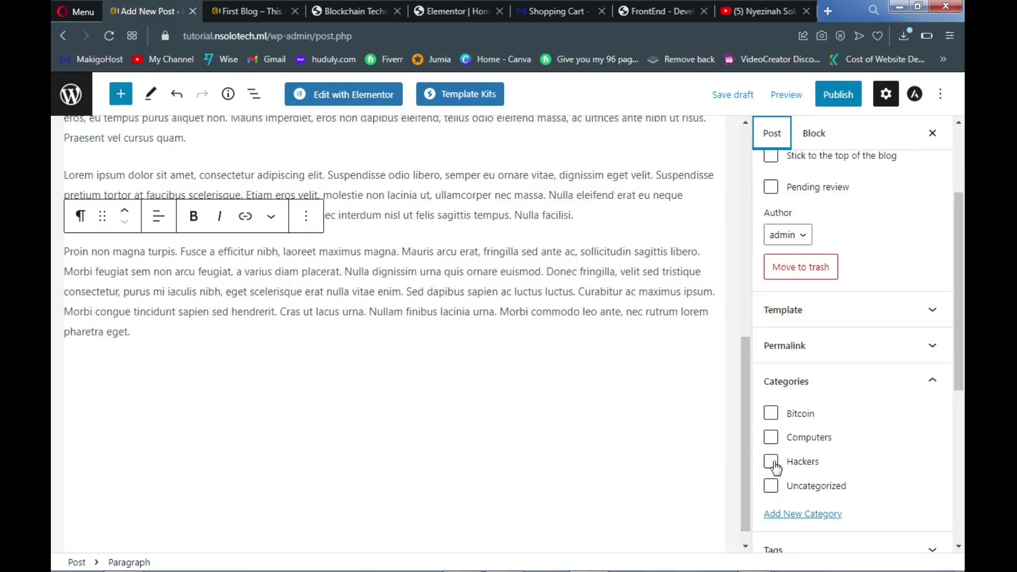
# Tick the Bitcoin category for the Blockchain Technology post
pyautogui.click(771, 415)
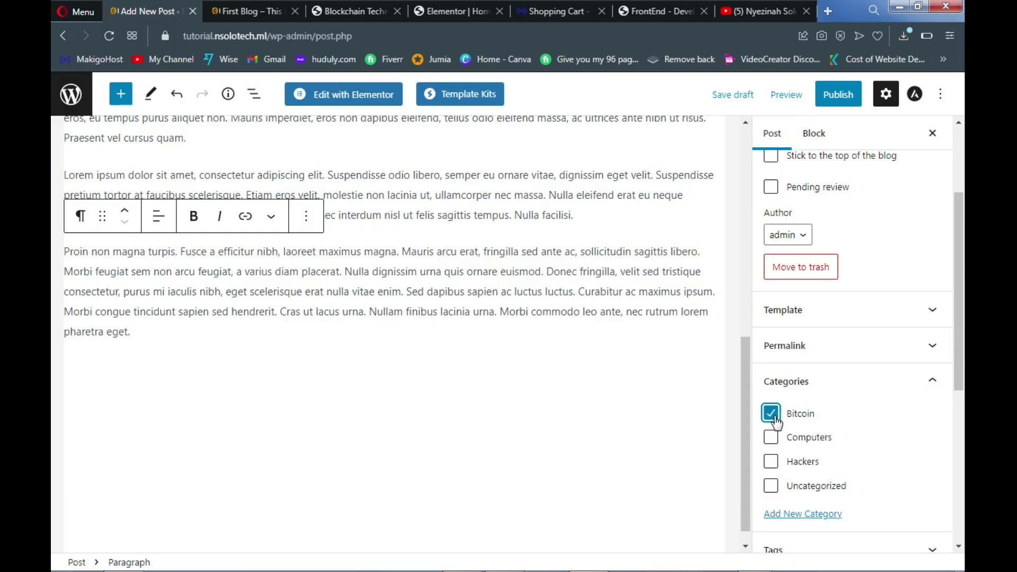
pyautogui.scroll(3, 844, 384)
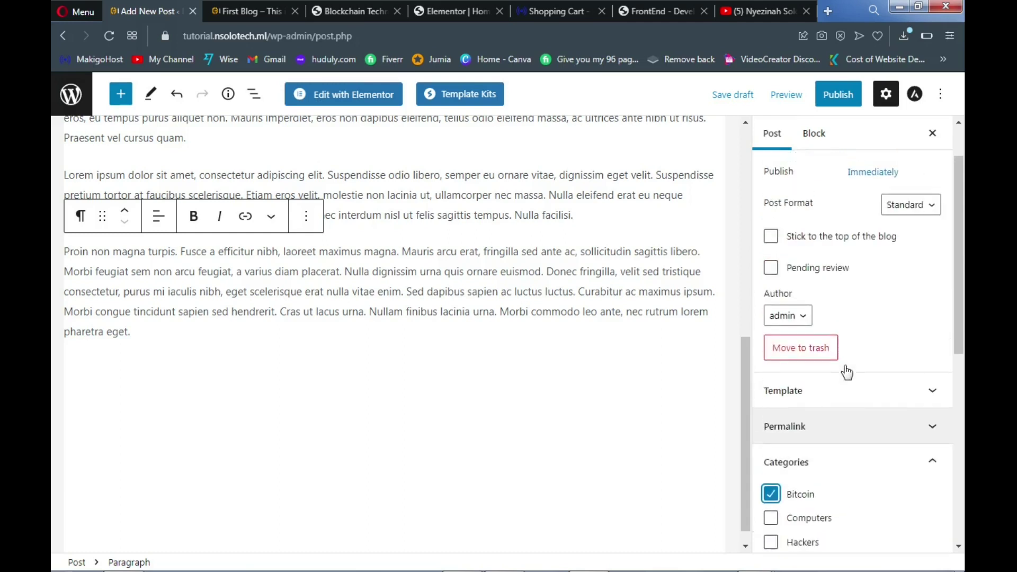
pyautogui.scroll(-9, 879, 337)
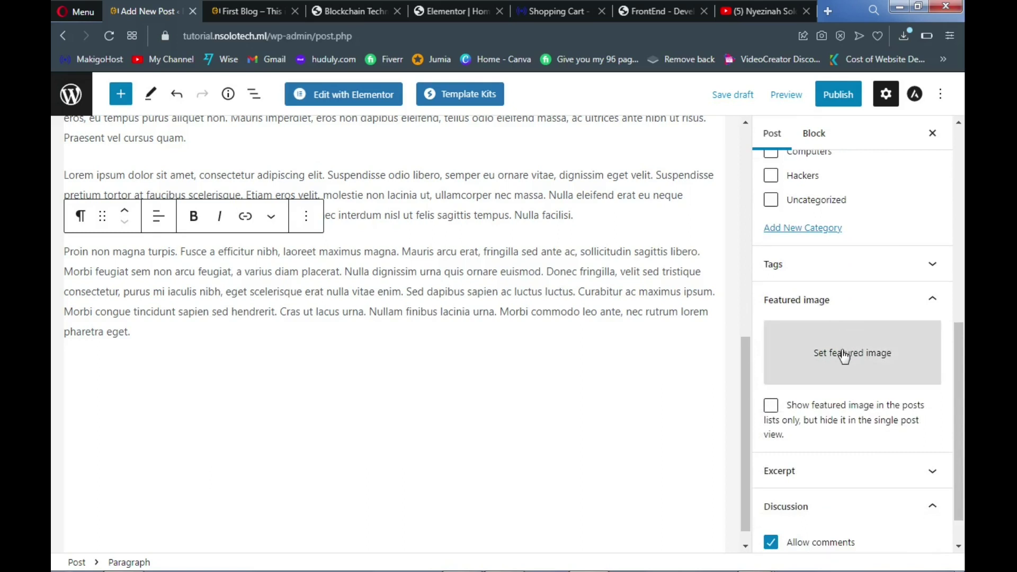
pyautogui.click(841, 358)
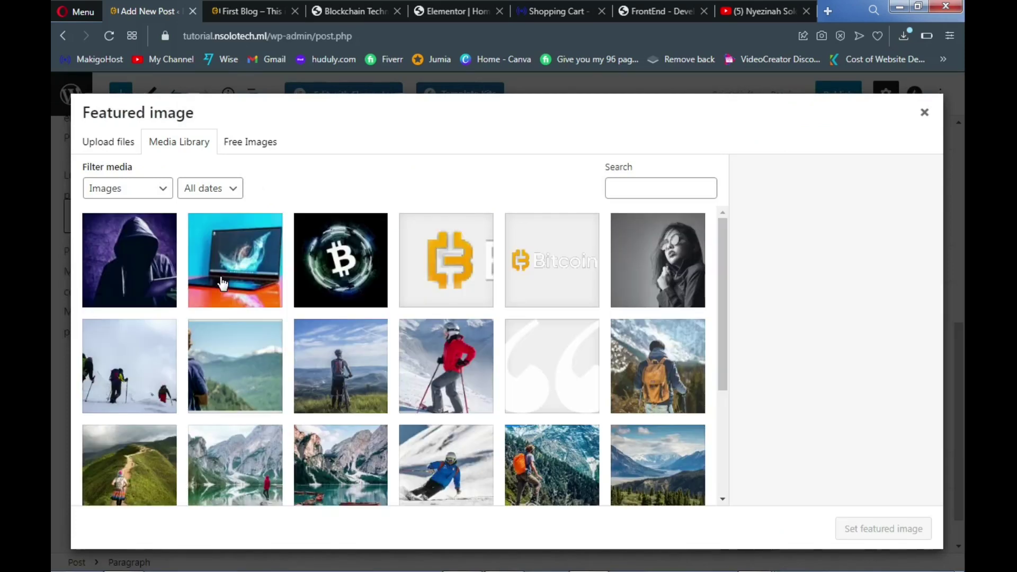
pyautogui.click(339, 279)
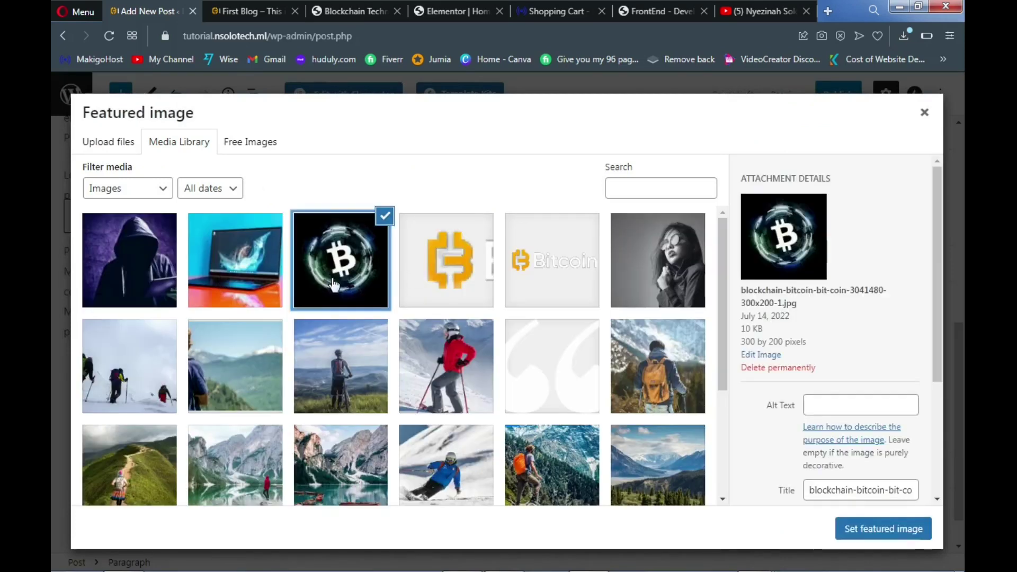
pyautogui.click(882, 534)
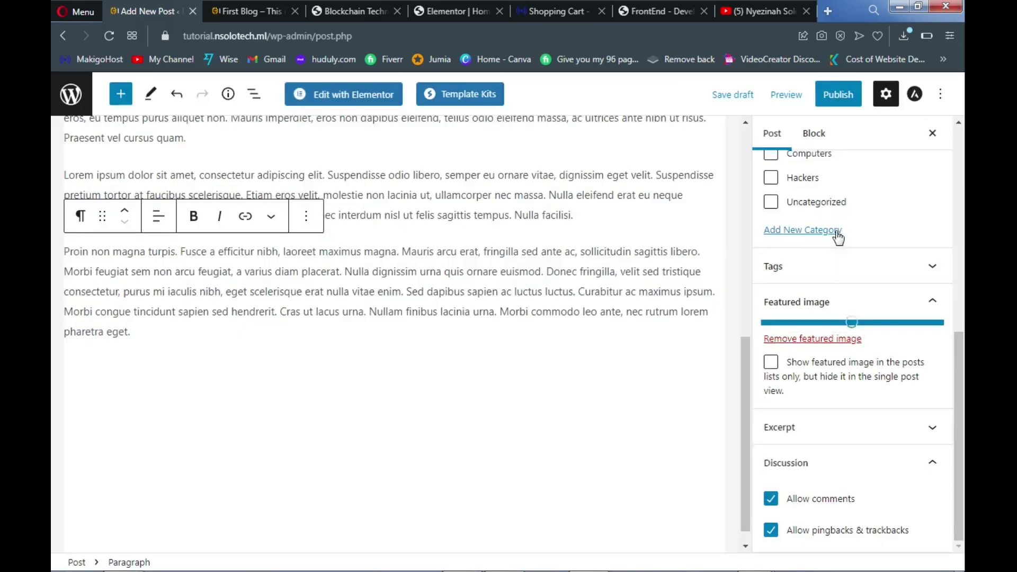
# Publish 'Blockchain Technology' and switch to the First Blog site's front page
pyautogui.click(840, 108)
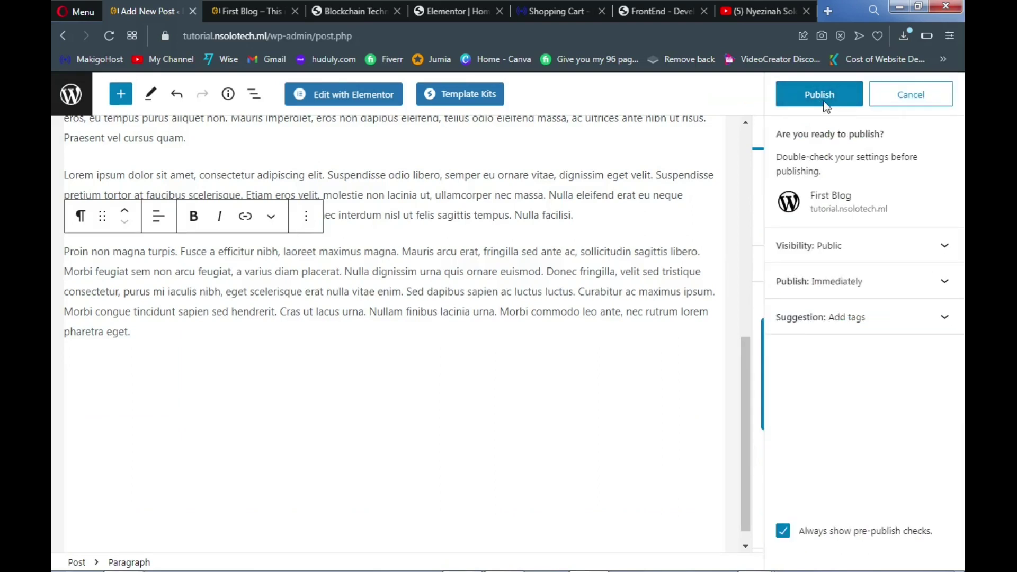
pyautogui.click(824, 106)
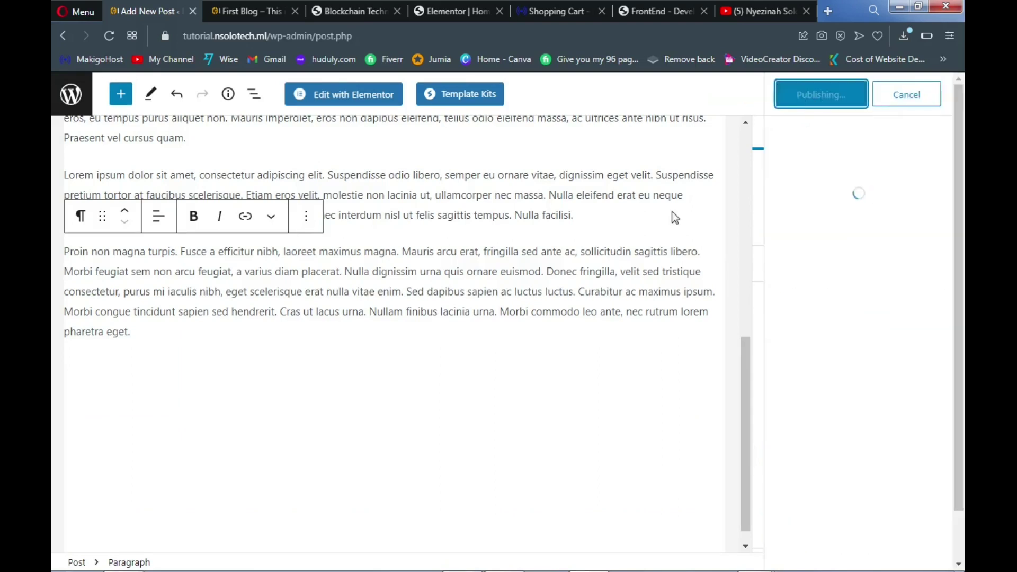
pyautogui.click(262, 15)
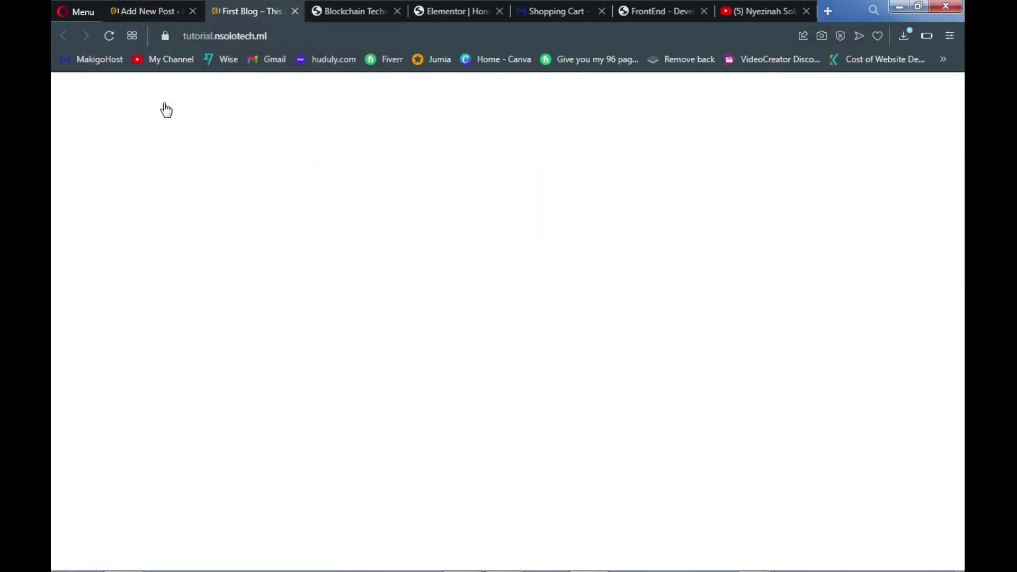
# Open the First Blog's Blog page and scroll through its three posts and back up
pyautogui.scroll(4, 548, 260)
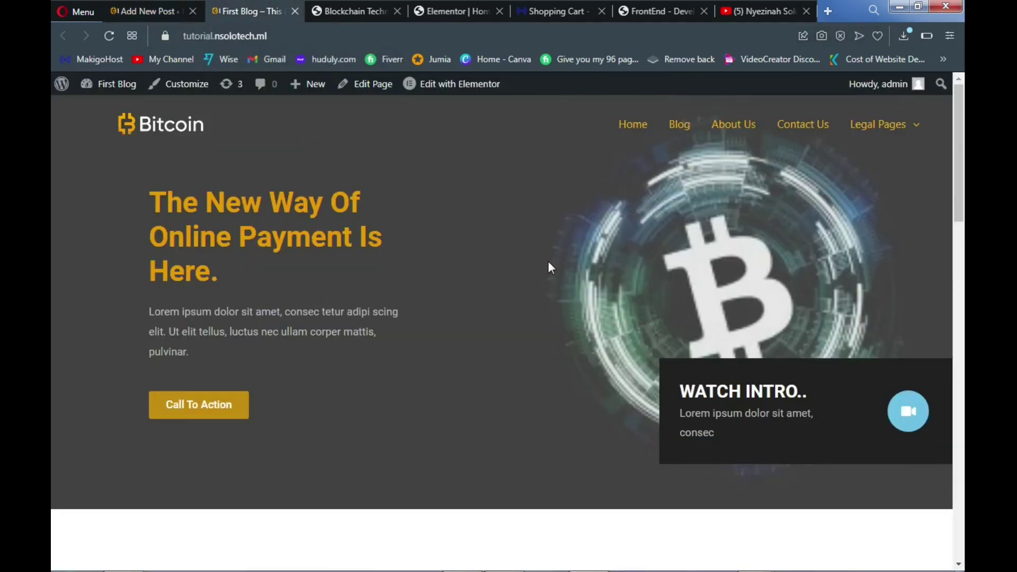
pyautogui.click(679, 139)
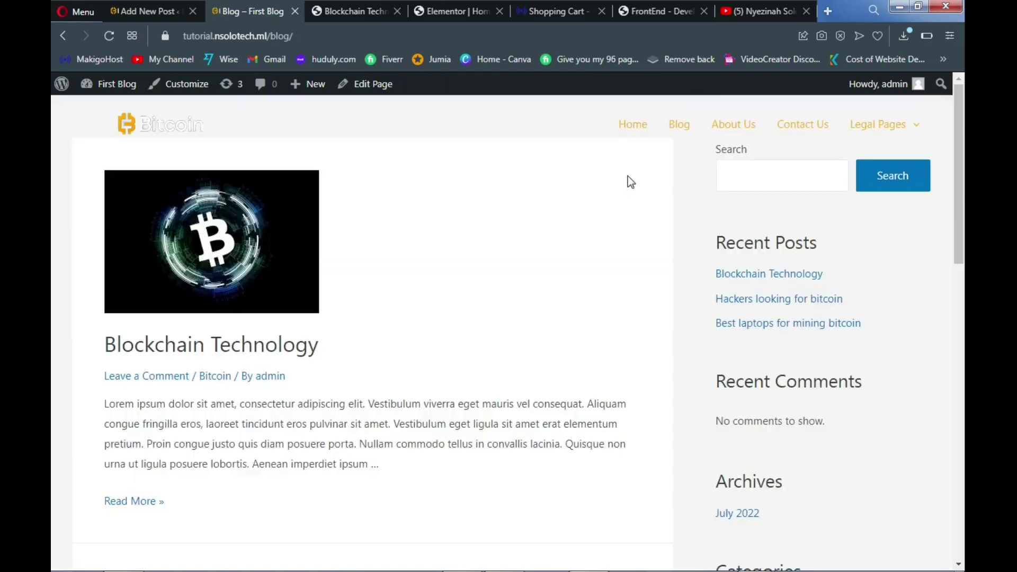
pyautogui.scroll(-12, 573, 224)
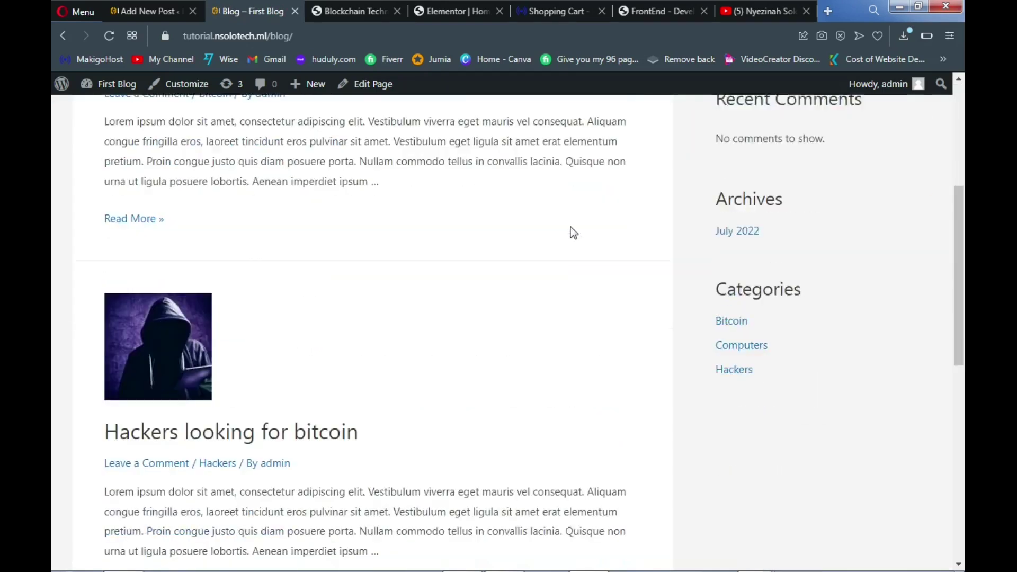
pyautogui.scroll(-3, 574, 233)
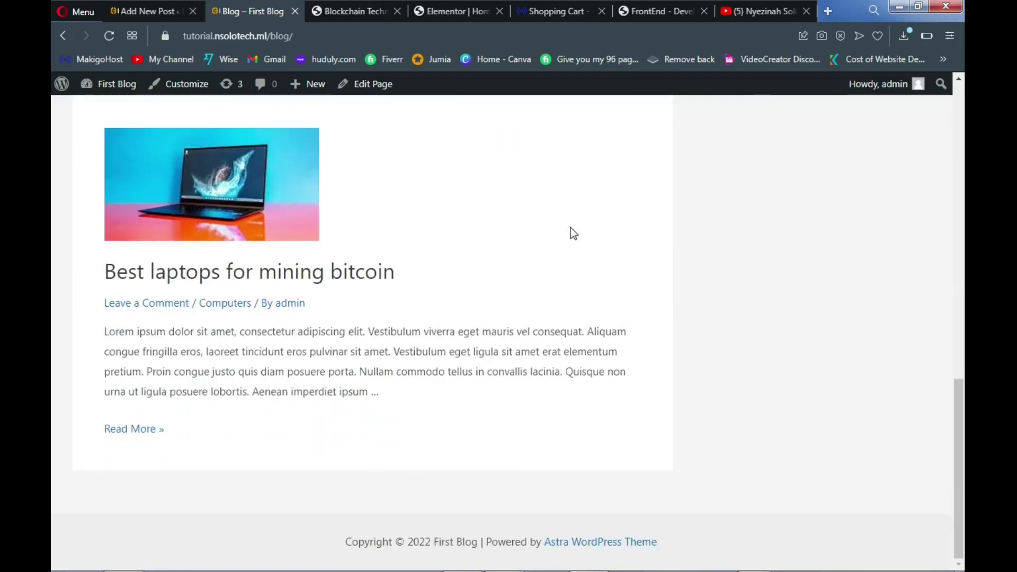
pyautogui.scroll(14, 574, 234)
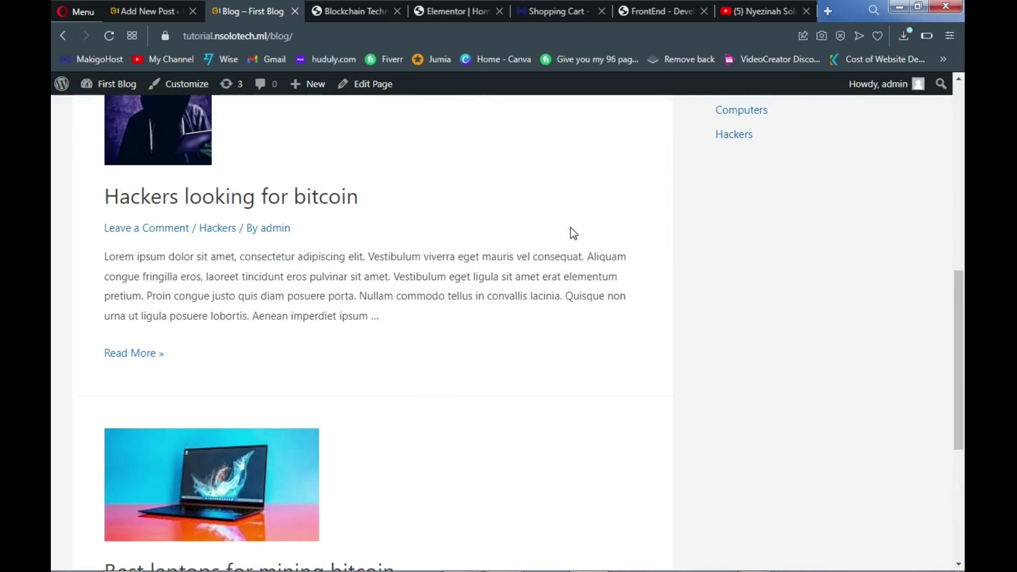
pyautogui.scroll(1, 573, 234)
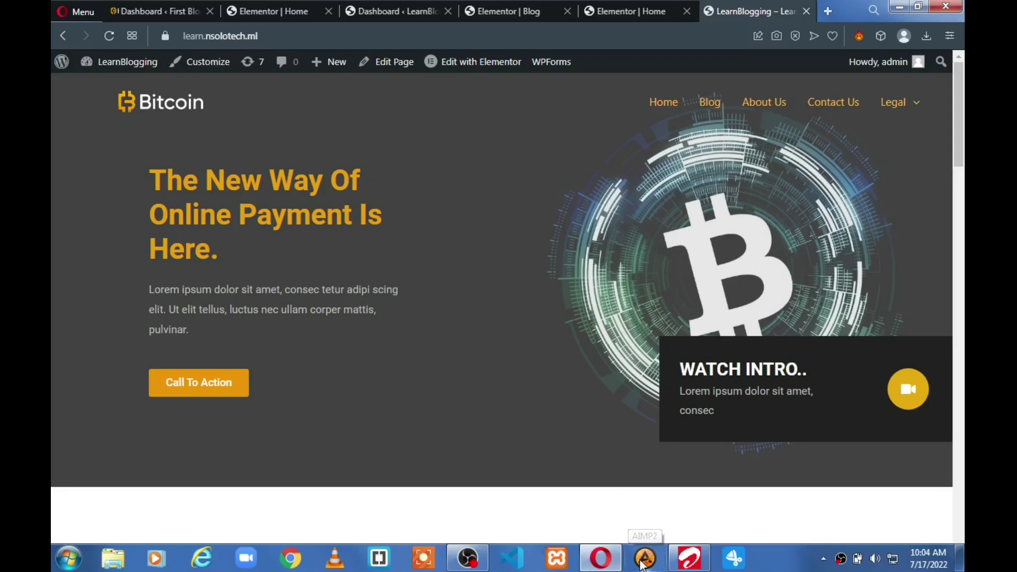
# Scroll the LearnBlogging homepage from the Bitcoin hero down to the contact footer and back up
pyautogui.scroll(-6, 505, 294)
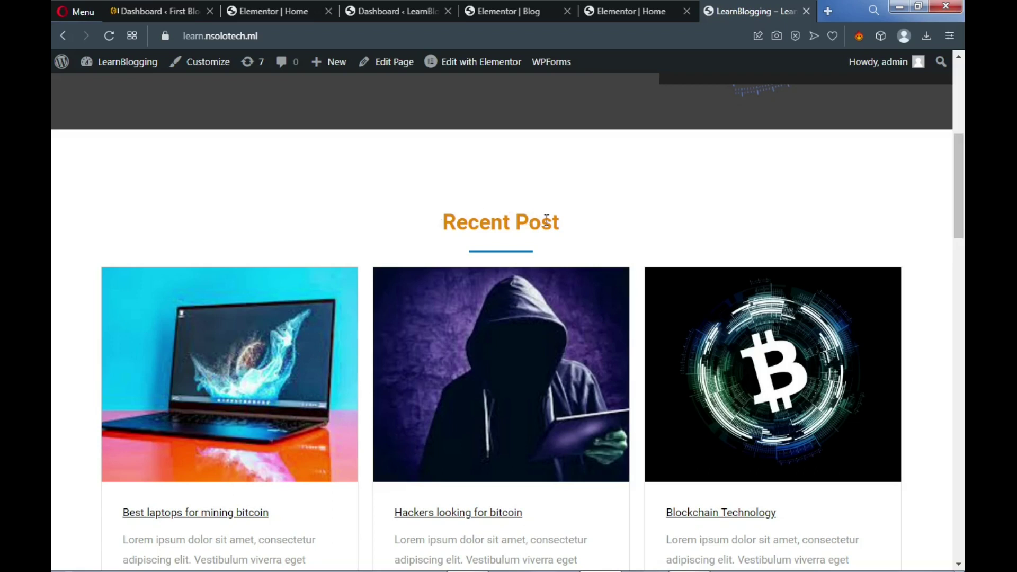
pyautogui.scroll(-7, 504, 296)
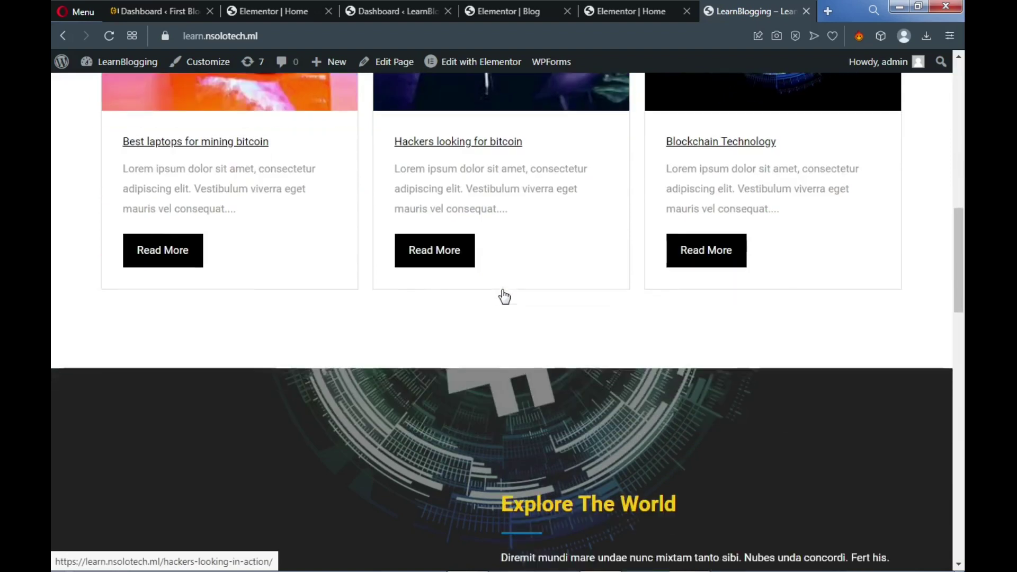
pyautogui.scroll(-2, 476, 312)
pyautogui.scroll(-3, 438, 335)
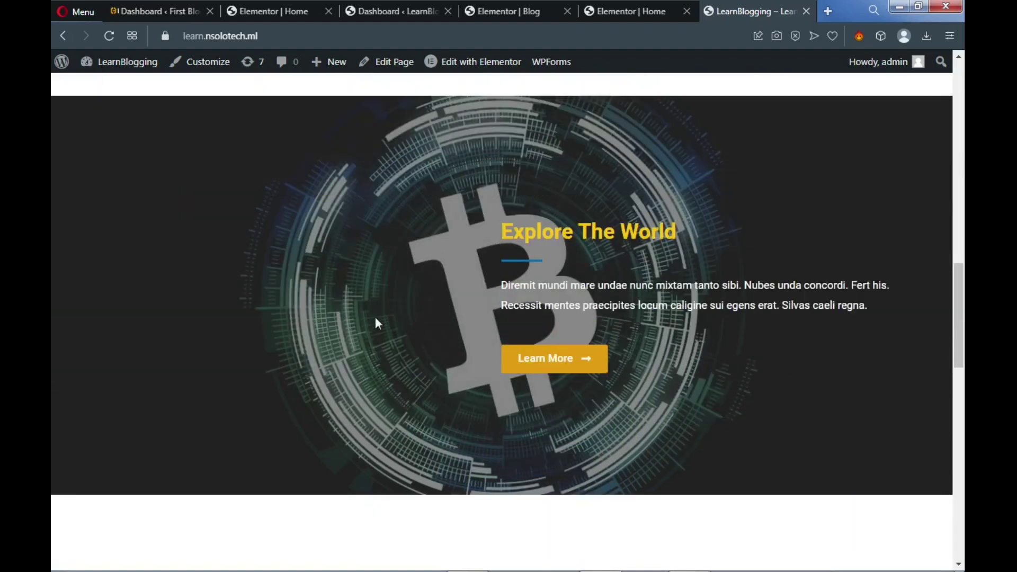
pyautogui.scroll(-7, 534, 364)
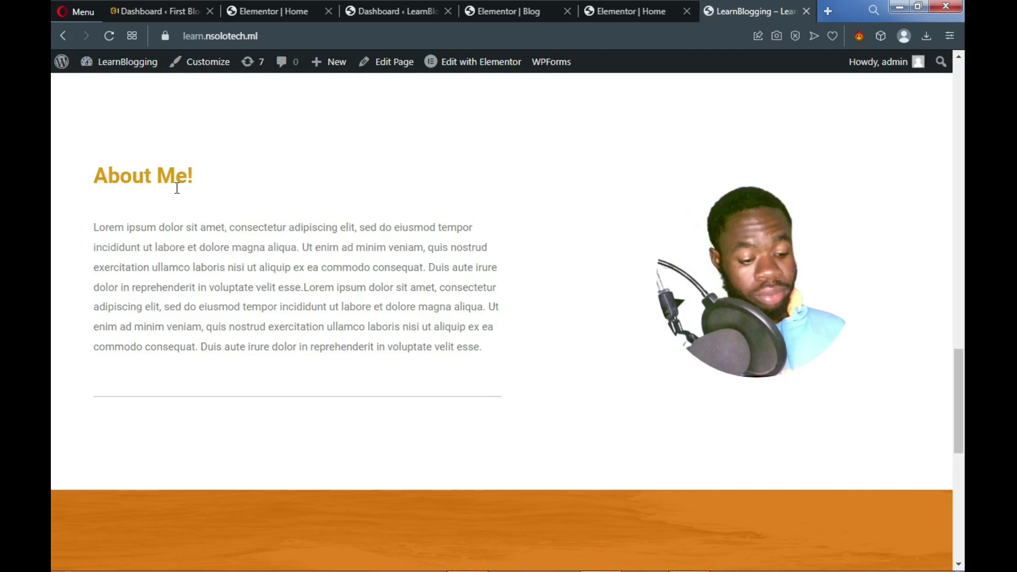
pyautogui.scroll(-7, 394, 339)
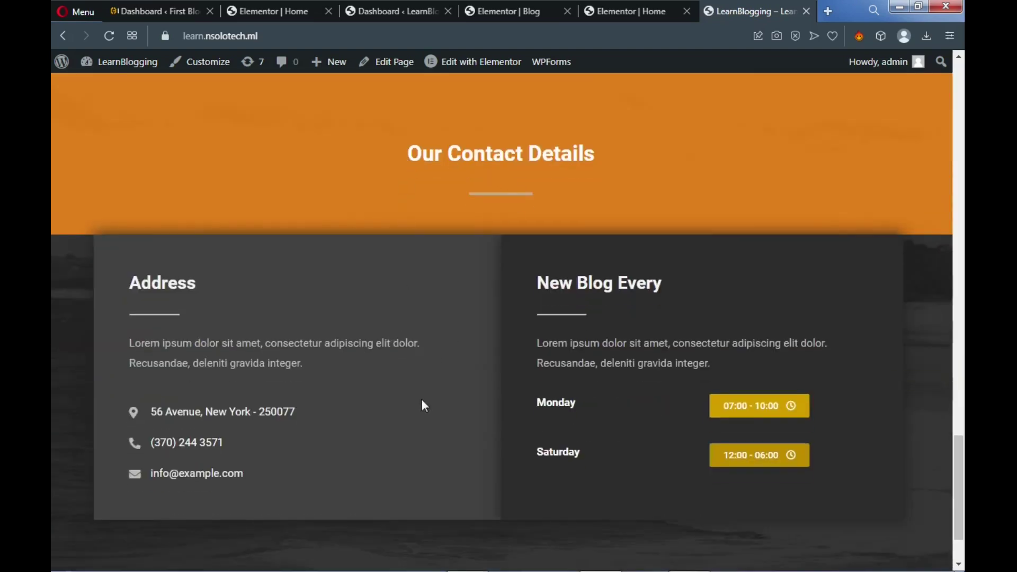
pyautogui.scroll(-2, 422, 400)
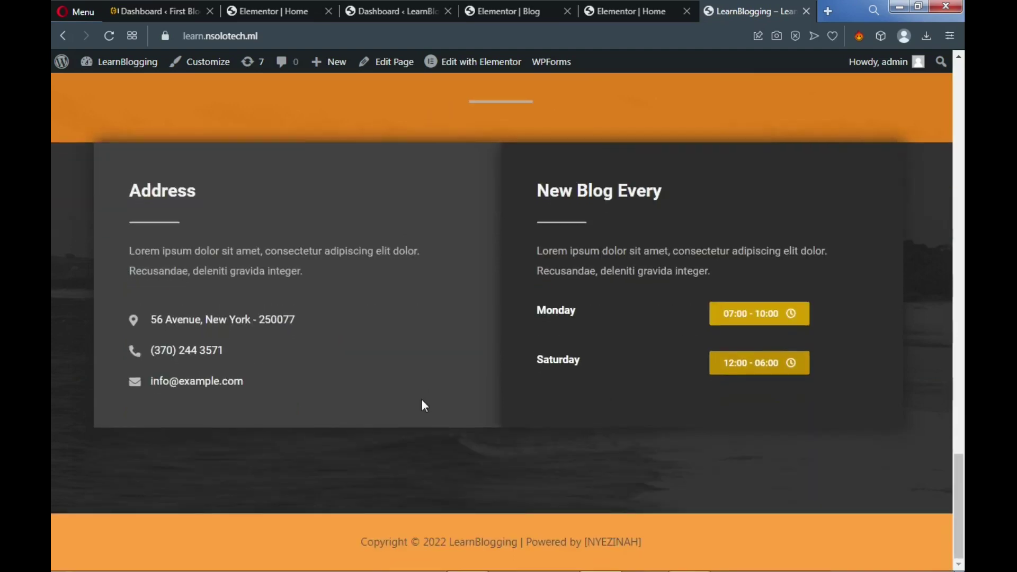
pyautogui.scroll(10, 424, 386)
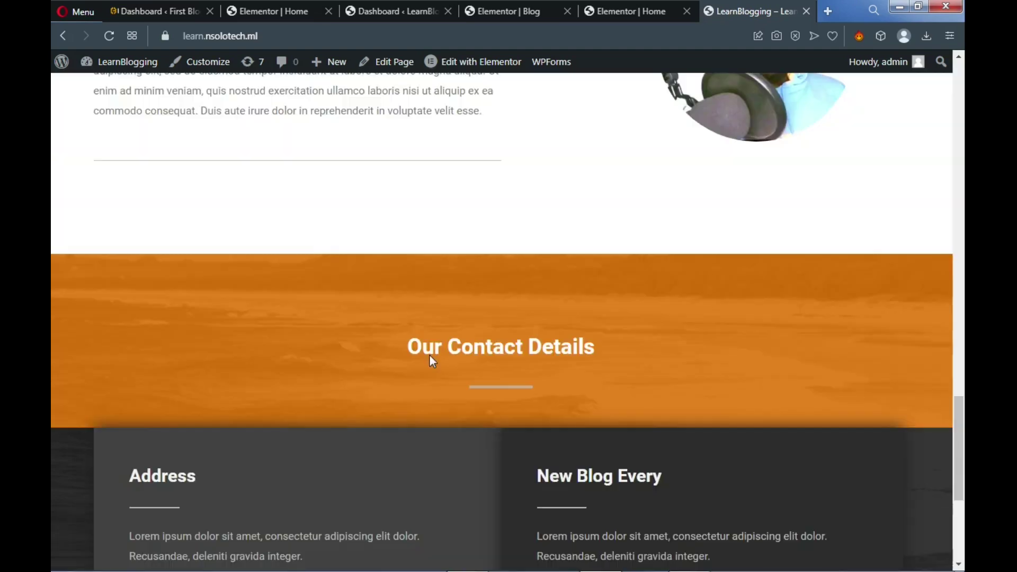
pyautogui.scroll(15, 435, 304)
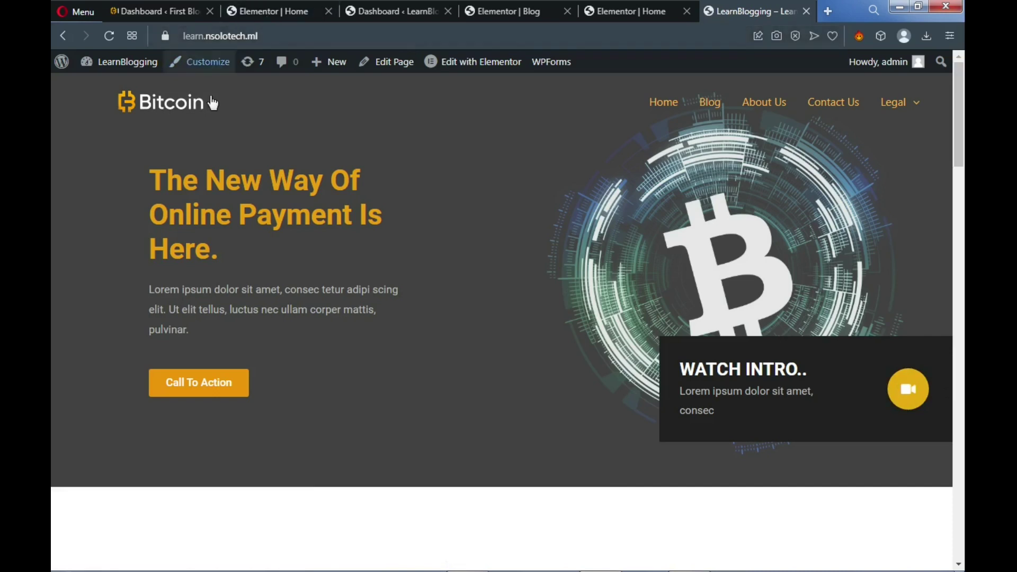
# Reopen the First Blog Home page in the Elementor editor after checking the live site
pyautogui.click(280, 12)
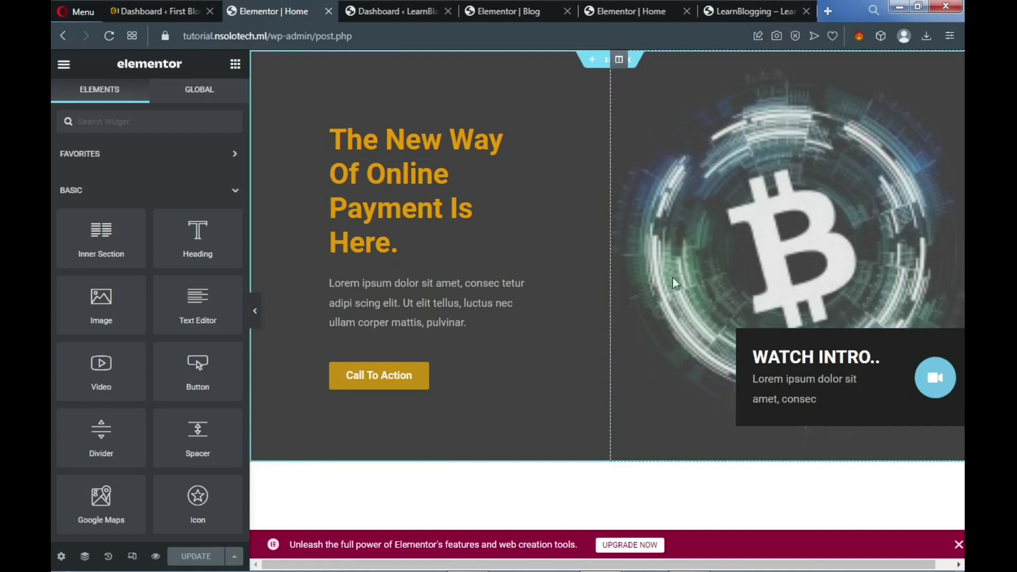
pyautogui.click(172, 12)
pyautogui.moveTo(125, 72)
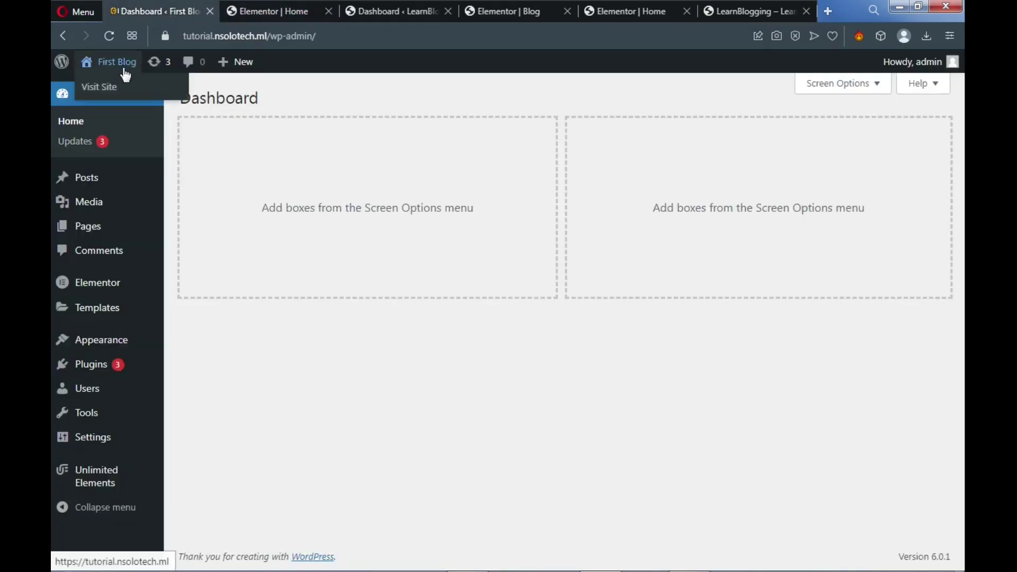
pyautogui.click(111, 93)
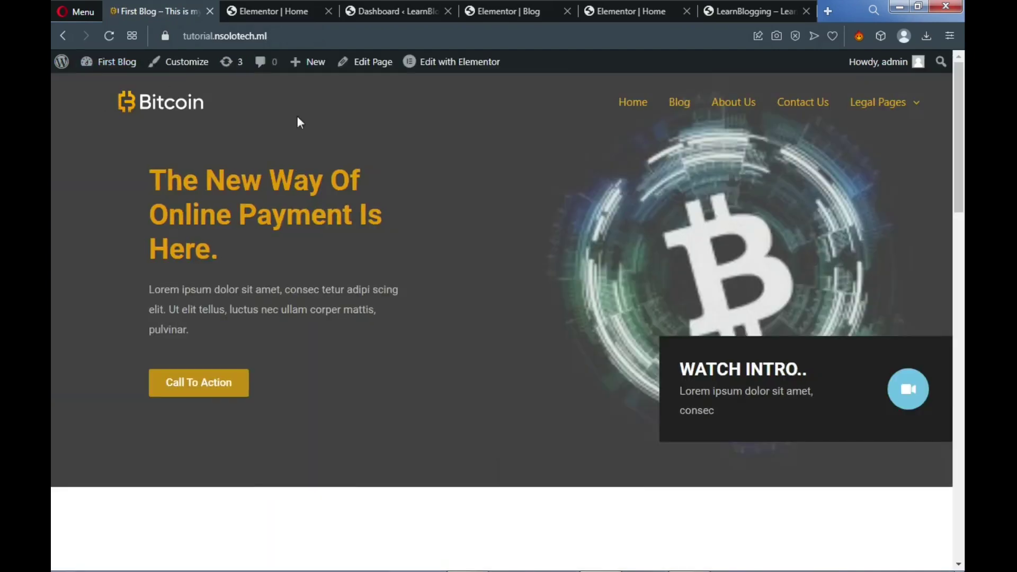
pyautogui.moveTo(436, 65)
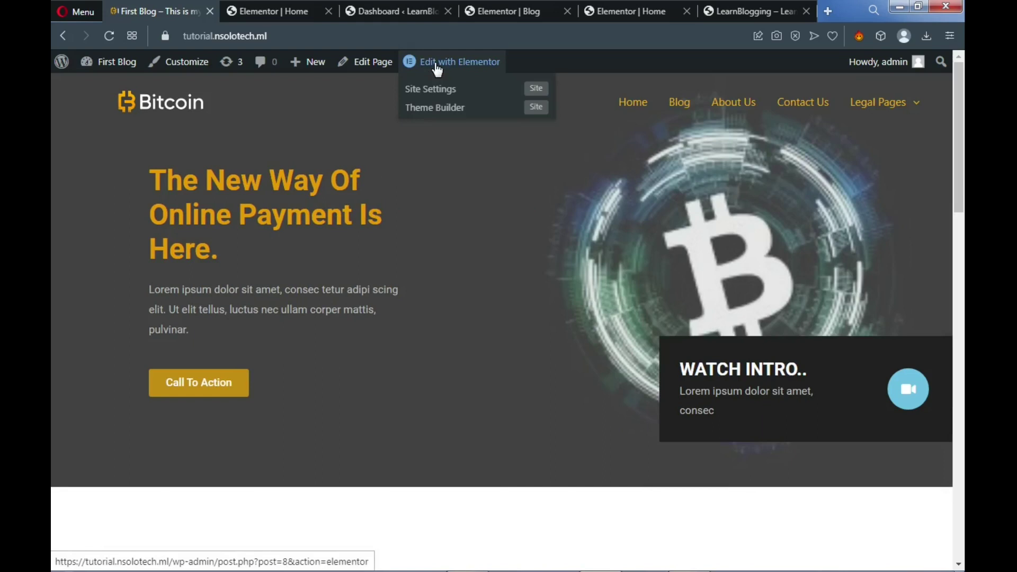
pyautogui.click(292, 8)
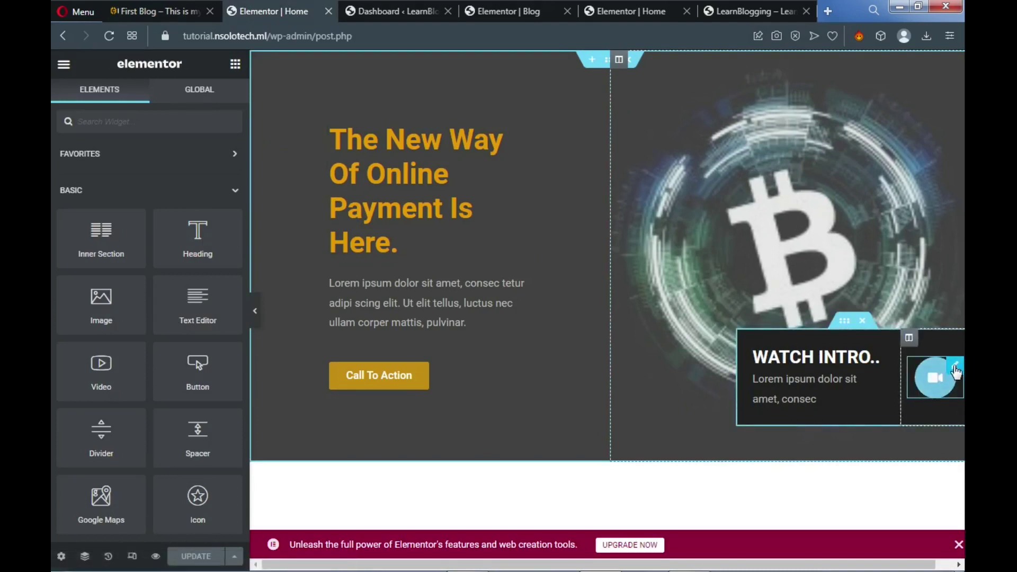
# Set the WATCH INTRO.. video camera icon's primary colour to gold #C39203
pyautogui.click(954, 376)
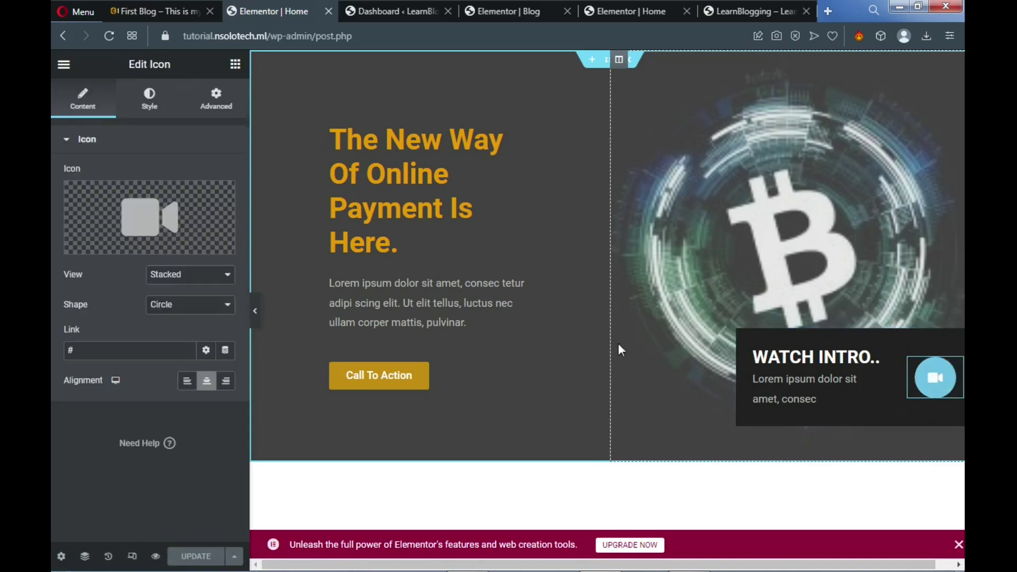
pyautogui.click(151, 108)
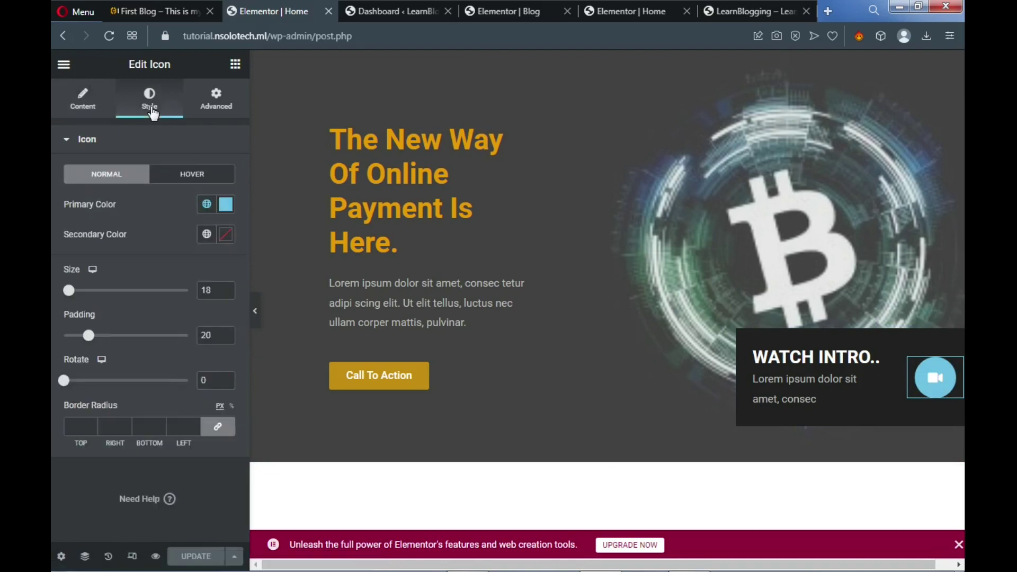
pyautogui.click(225, 206)
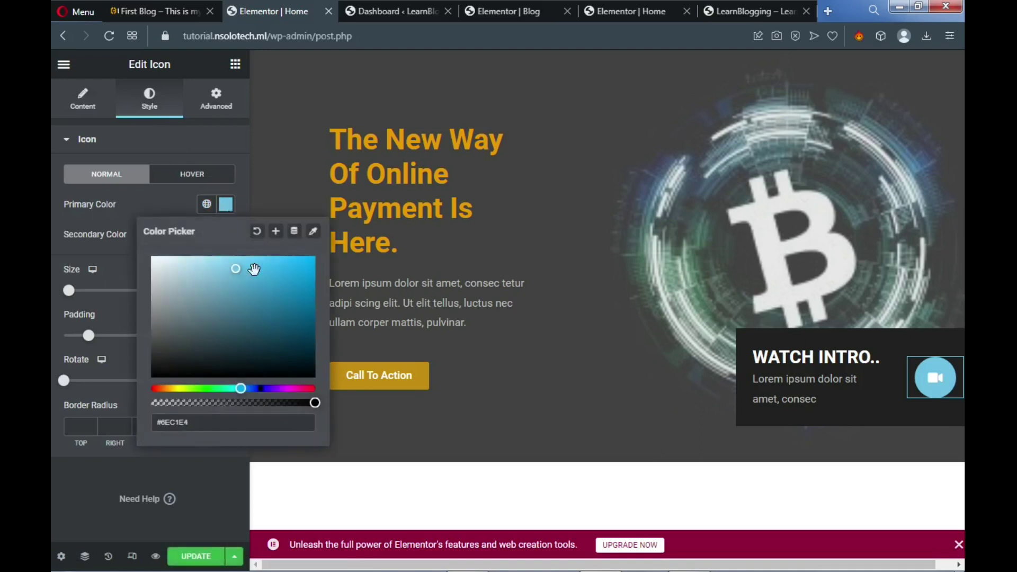
pyautogui.click(171, 389)
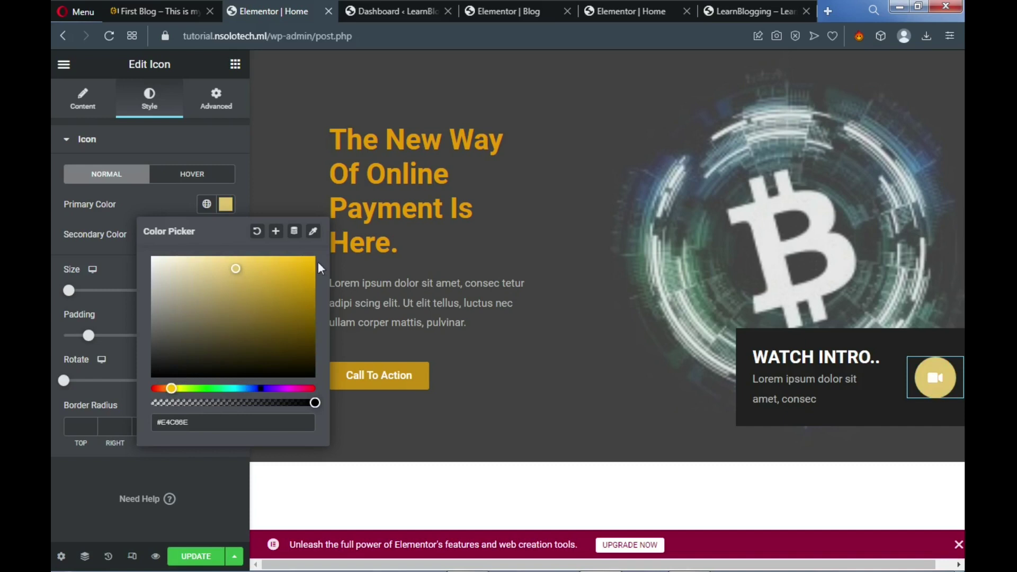
pyautogui.moveTo(309, 279); pyautogui.dragTo(313, 285)
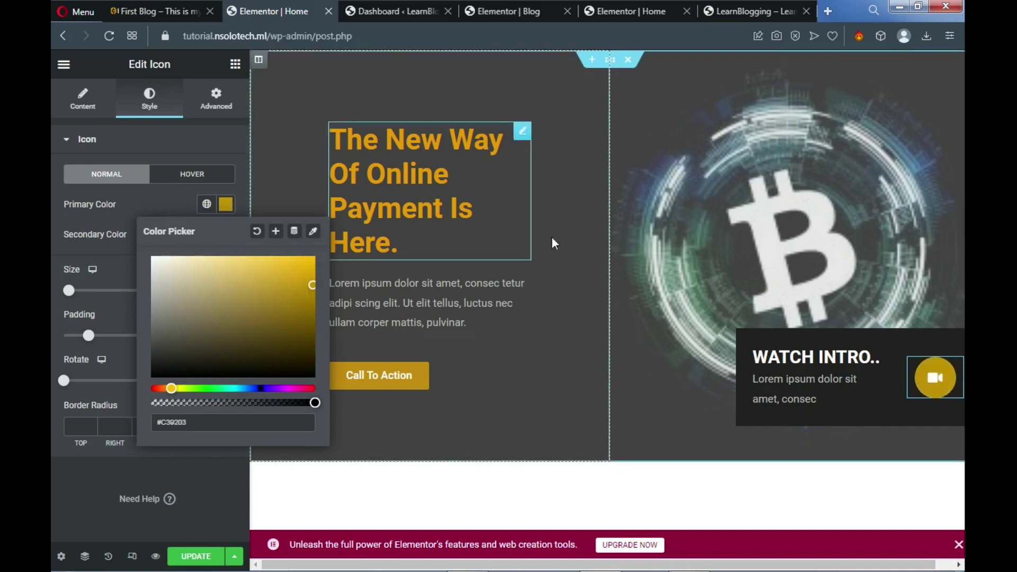
pyautogui.click(223, 471)
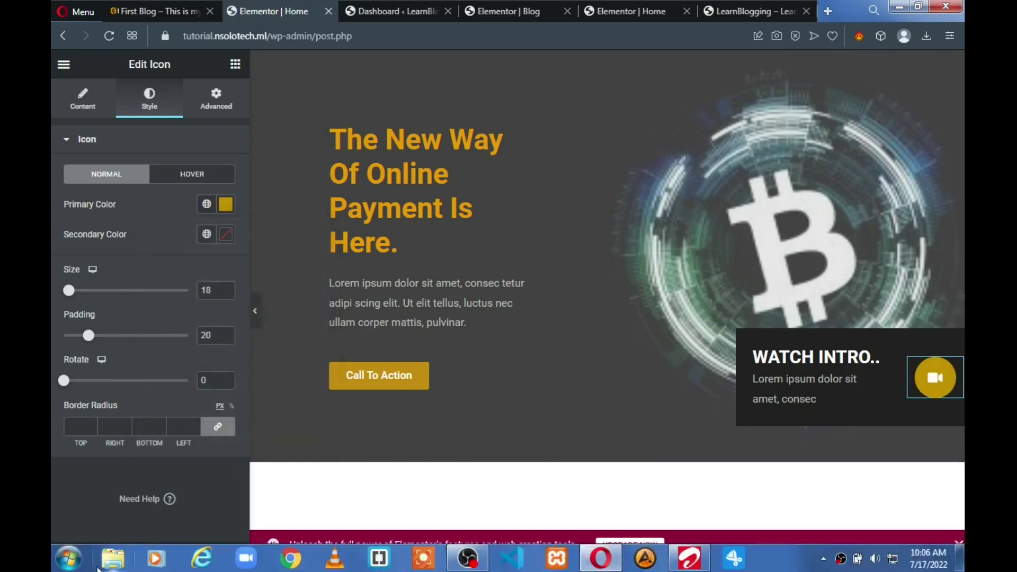
# Launch Cursor Highlighter 2 from the Windows Start menu
pyautogui.click(74, 561)
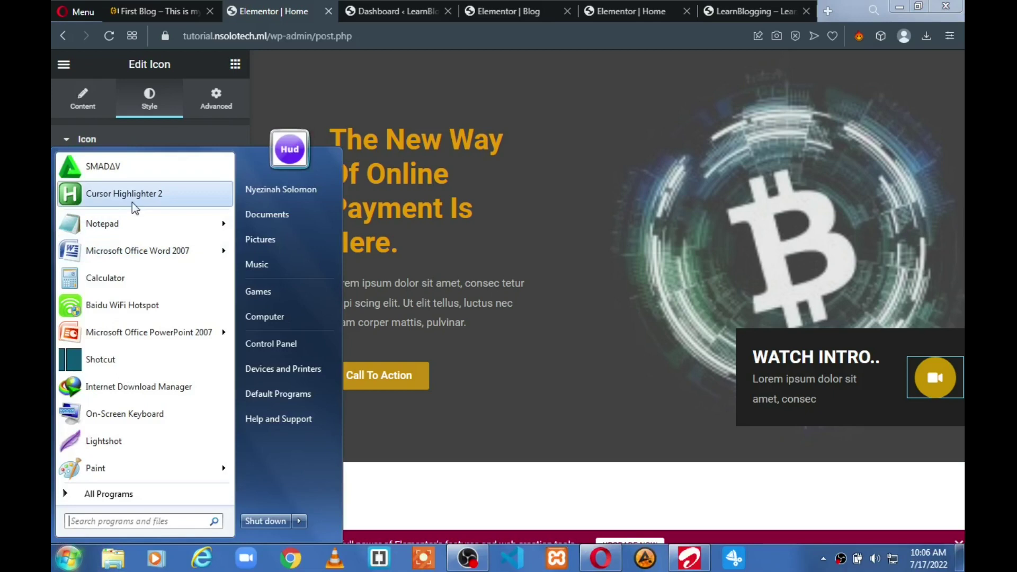
pyautogui.click(148, 196)
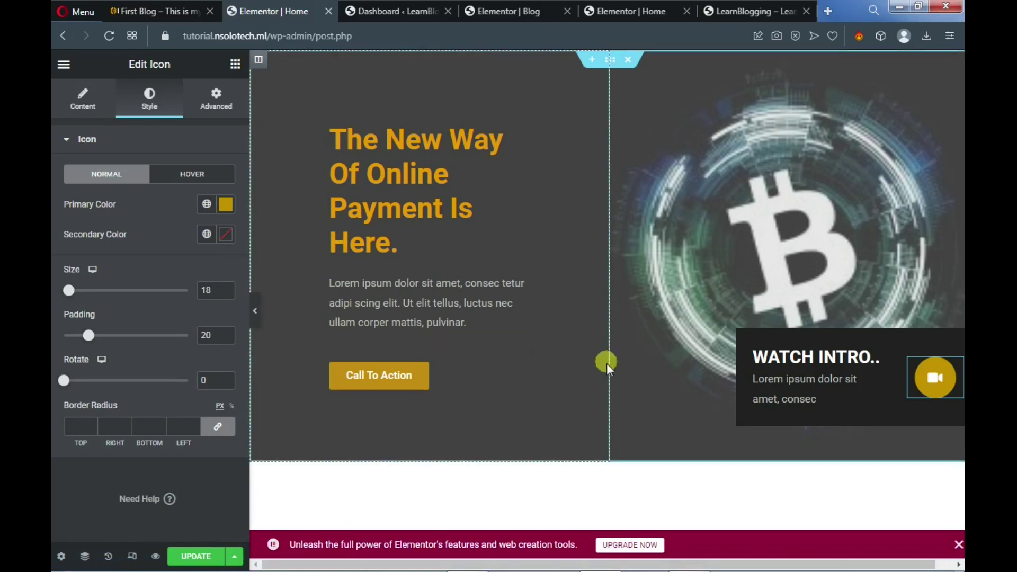
pyautogui.scroll(-4, 608, 371)
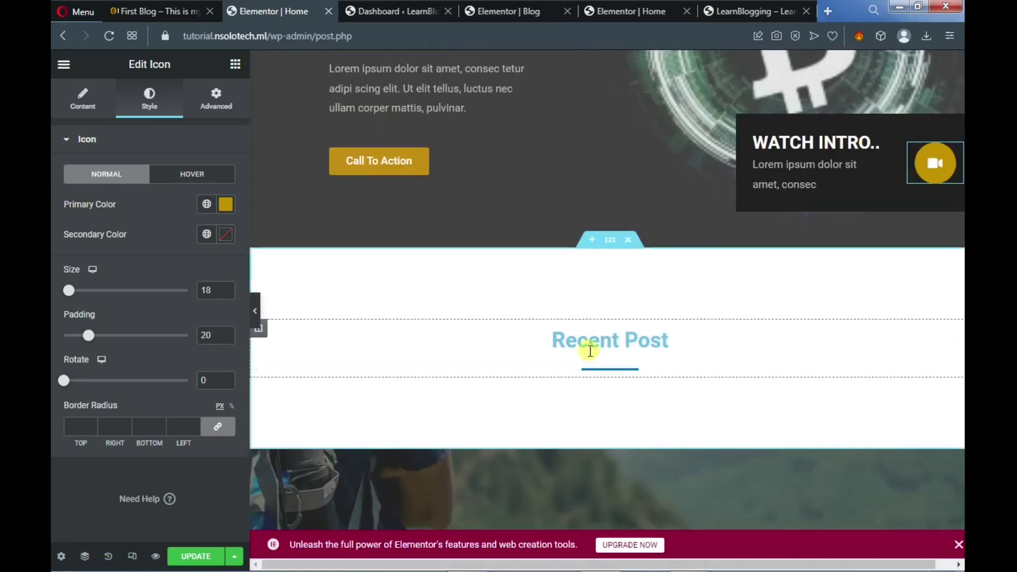
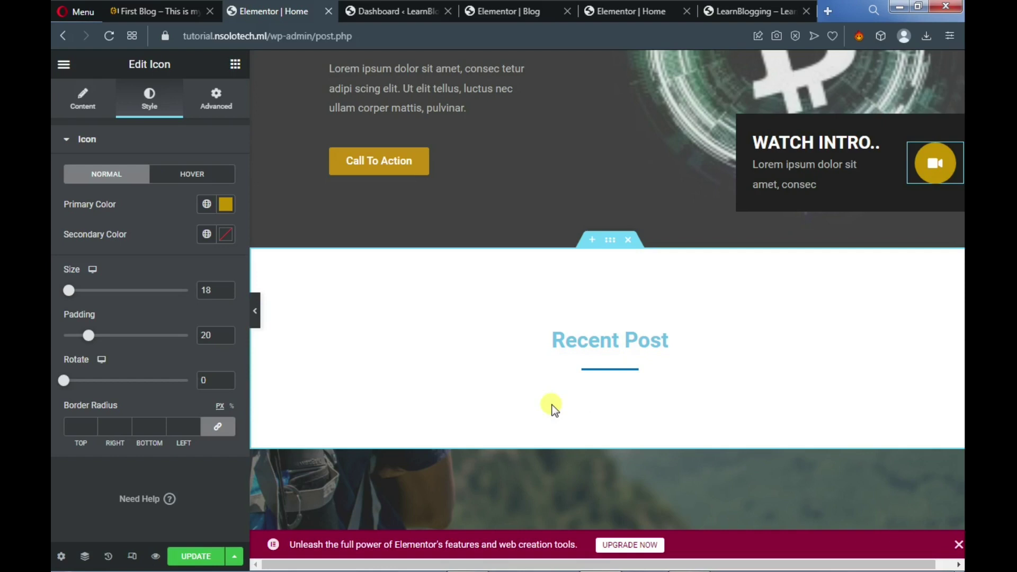
# Switch to the First Blog tab to view the live Bitcoin homepage
pyautogui.click(135, 9)
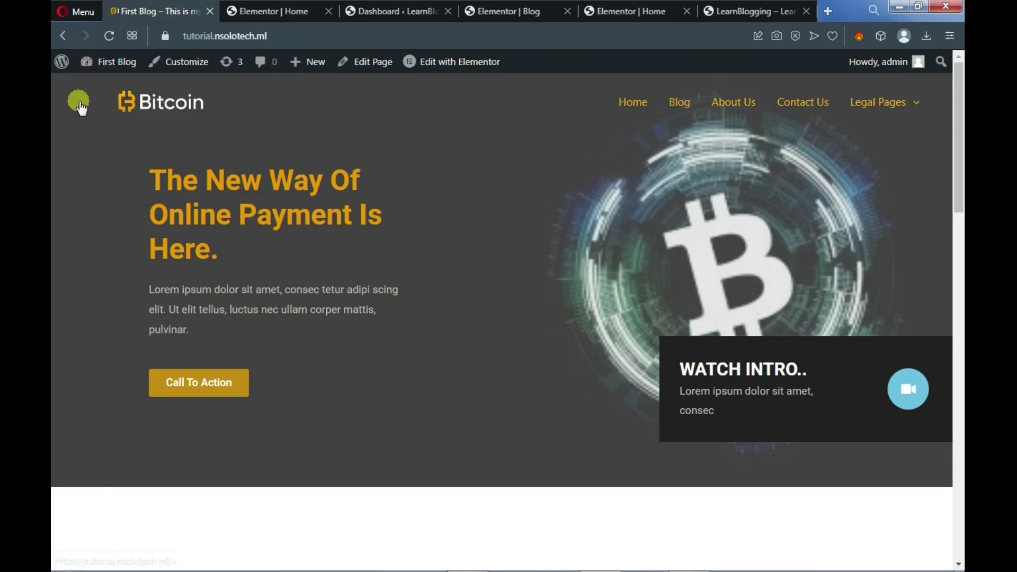
# Go to the WordPress Dashboard and open the Unlimited Elements Widgets library
pyautogui.moveTo(110, 62)
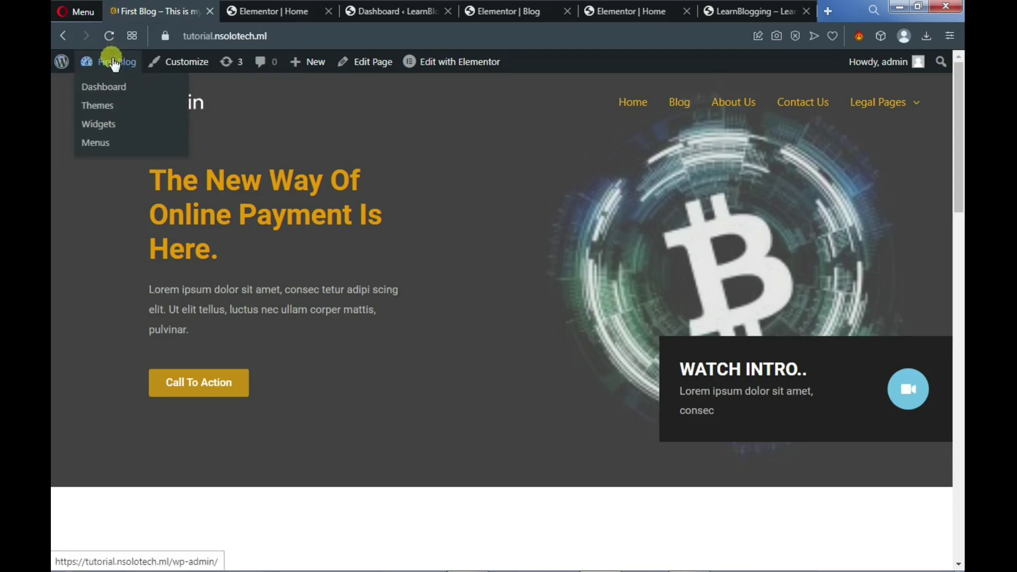
pyautogui.click(106, 85)
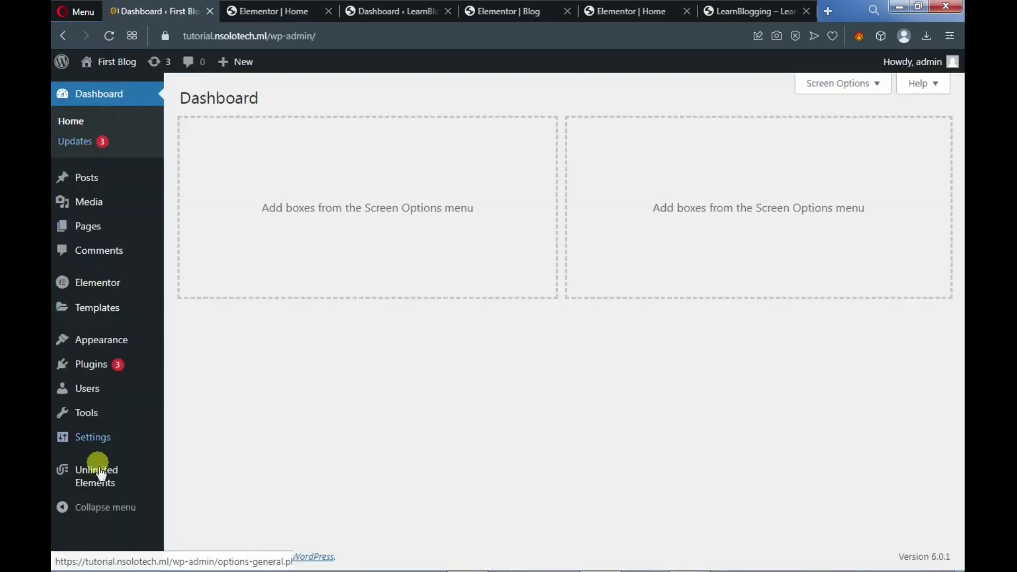
pyautogui.moveTo(101, 476)
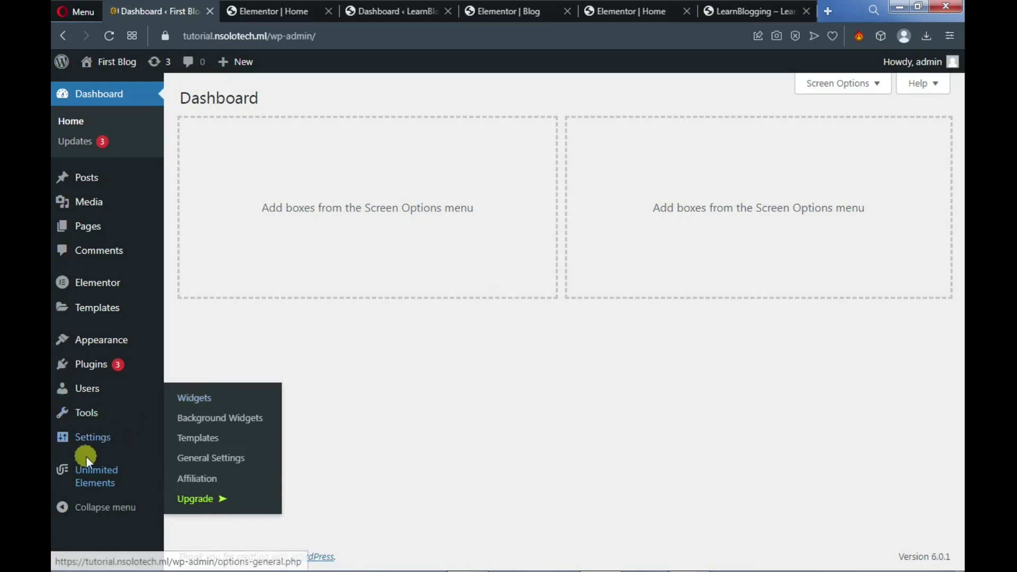
pyautogui.click(194, 403)
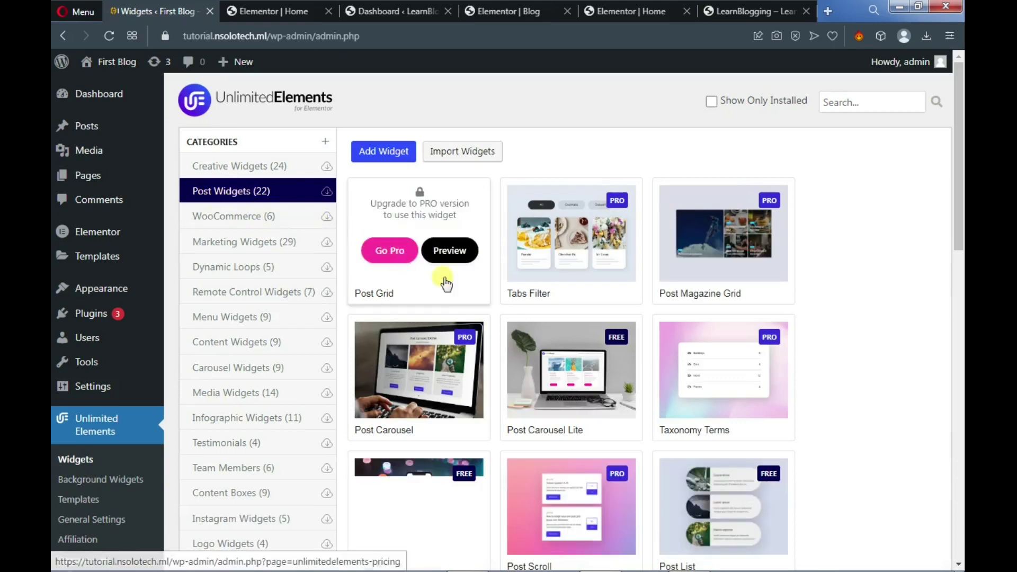
# Search the widget library for 'block' and install the free Post Blocks widget
pyautogui.click(849, 101)
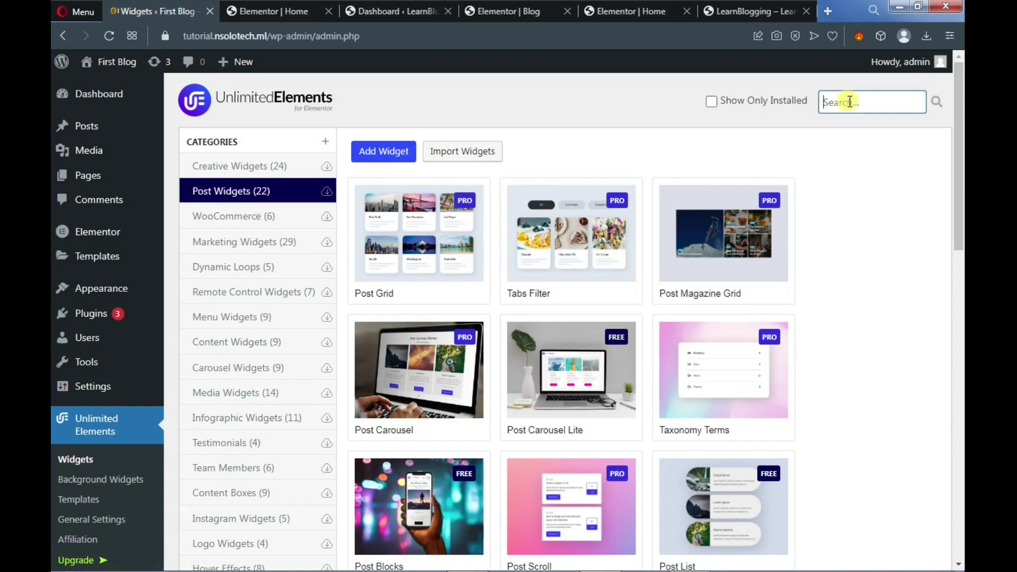
pyautogui.write('bl')
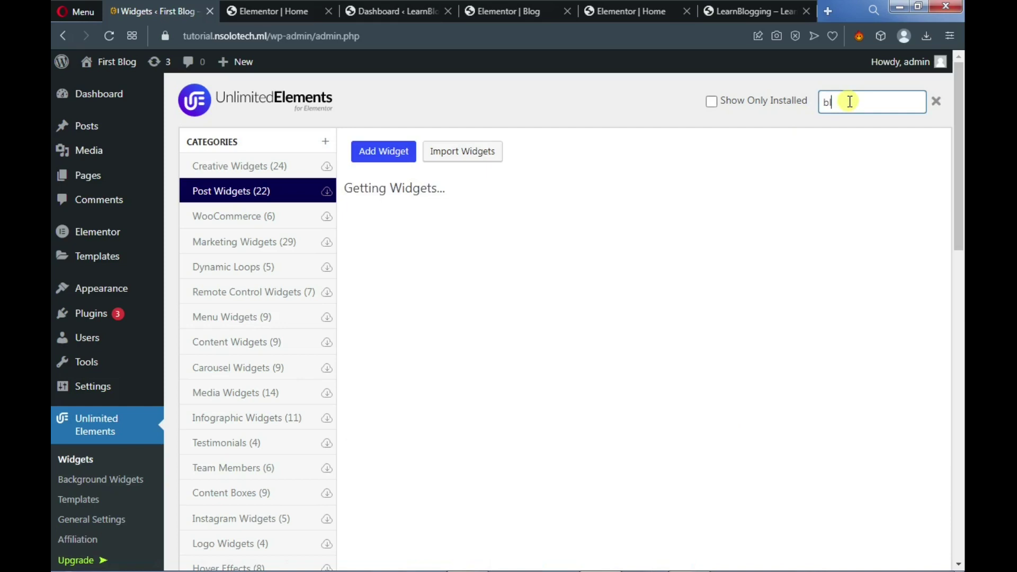
pyautogui.write('ock')
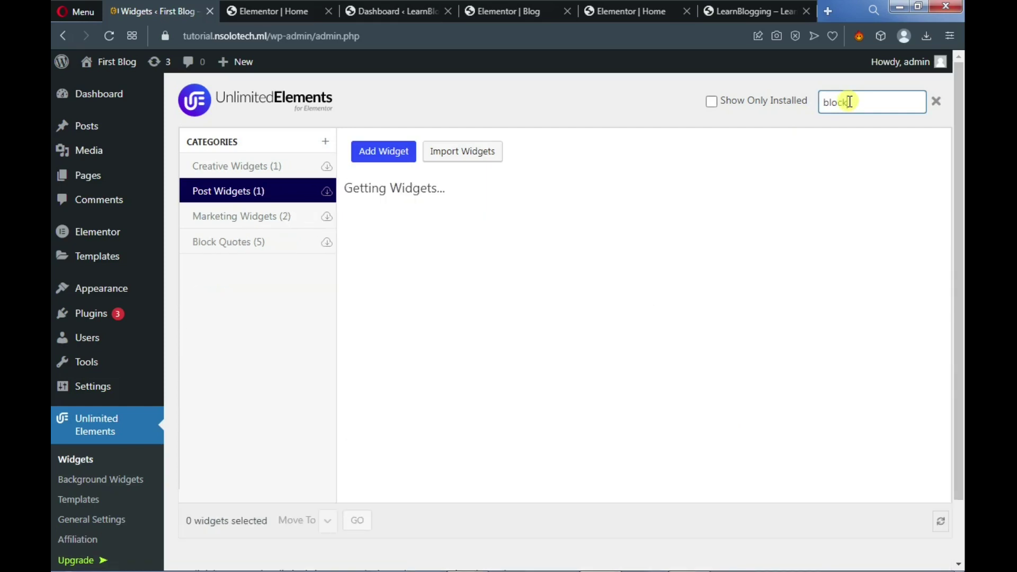
pyautogui.moveTo(370, 277)
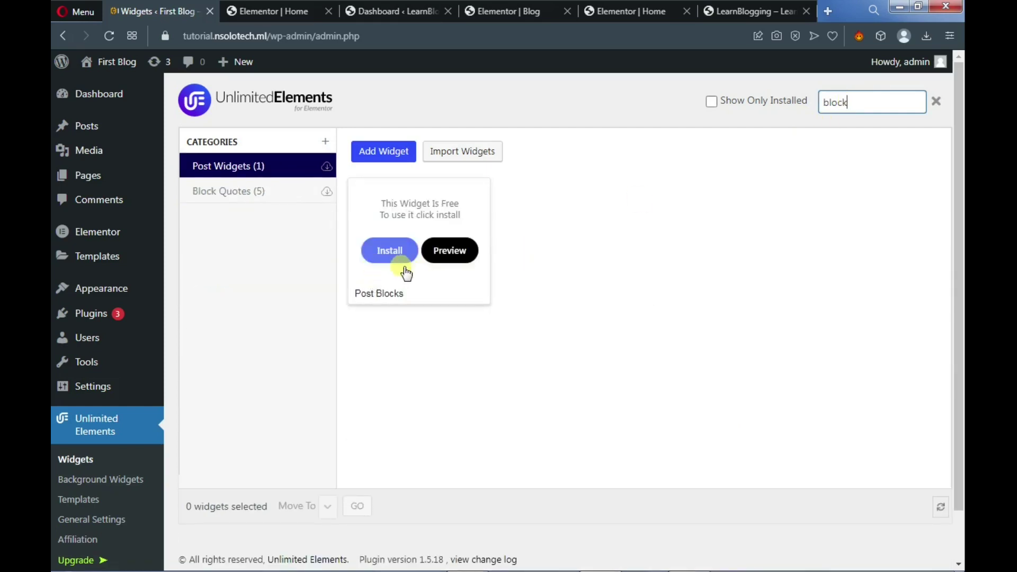
pyautogui.click(395, 259)
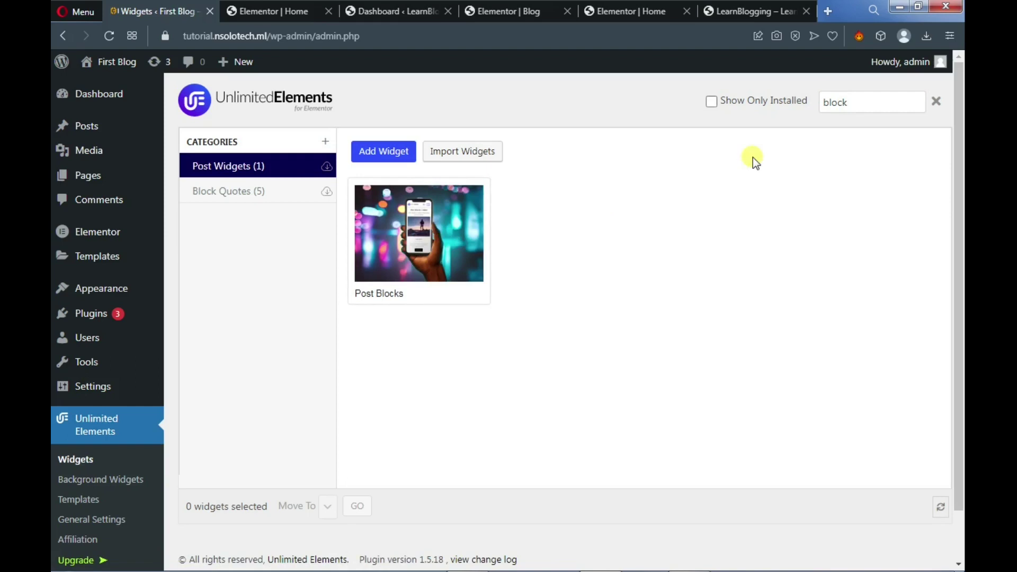
# Search for 'list' and install the free Post List widget
pyautogui.click(853, 101)
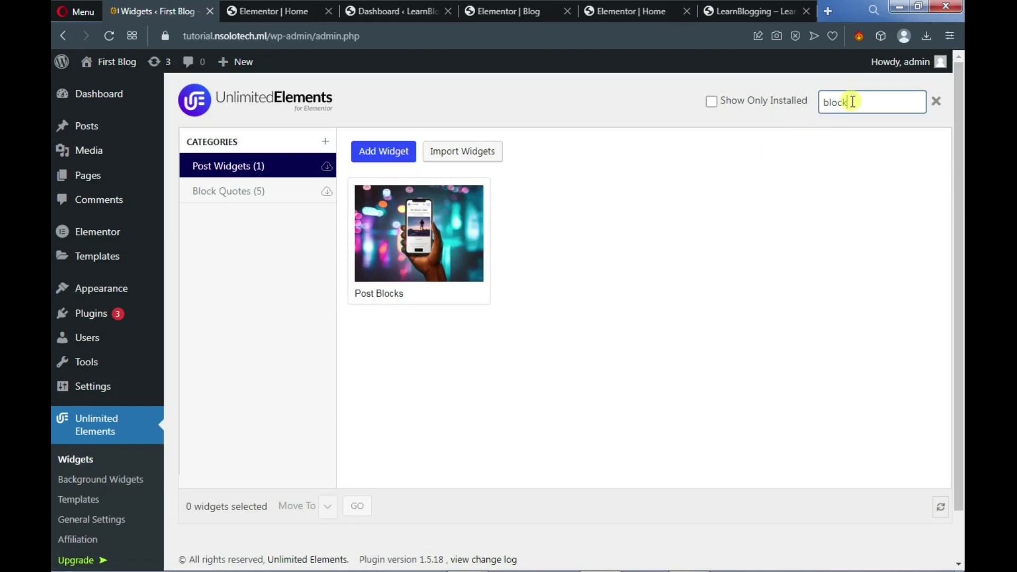
pyautogui.press('BackSpace')
pyautogui.press('BackSpace')
pyautogui.press('BackSpace')
pyautogui.press('BackSpace')
pyautogui.press('BackSpace')
pyautogui.write('list')
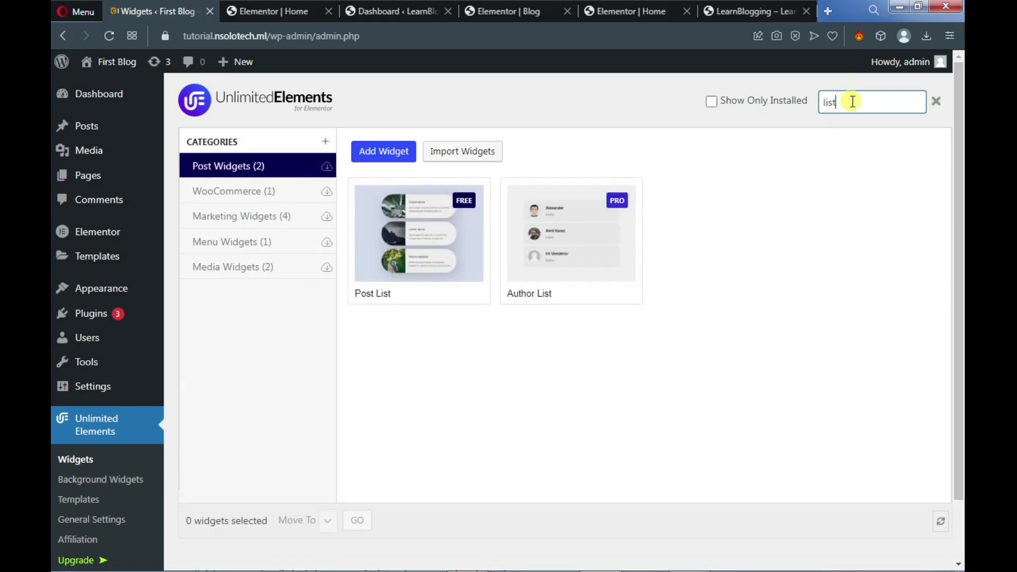
pyautogui.moveTo(430, 252)
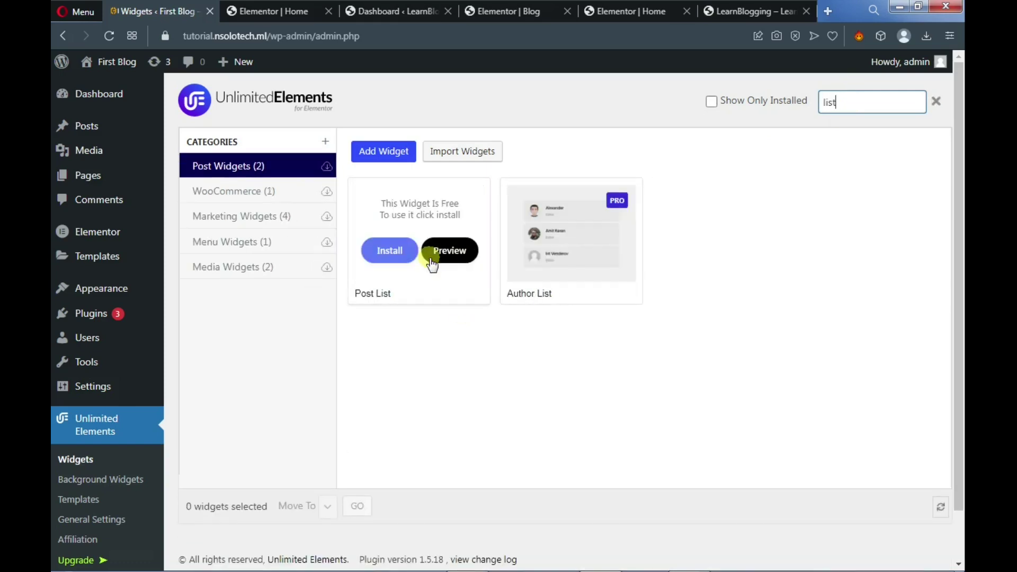
pyautogui.click(391, 264)
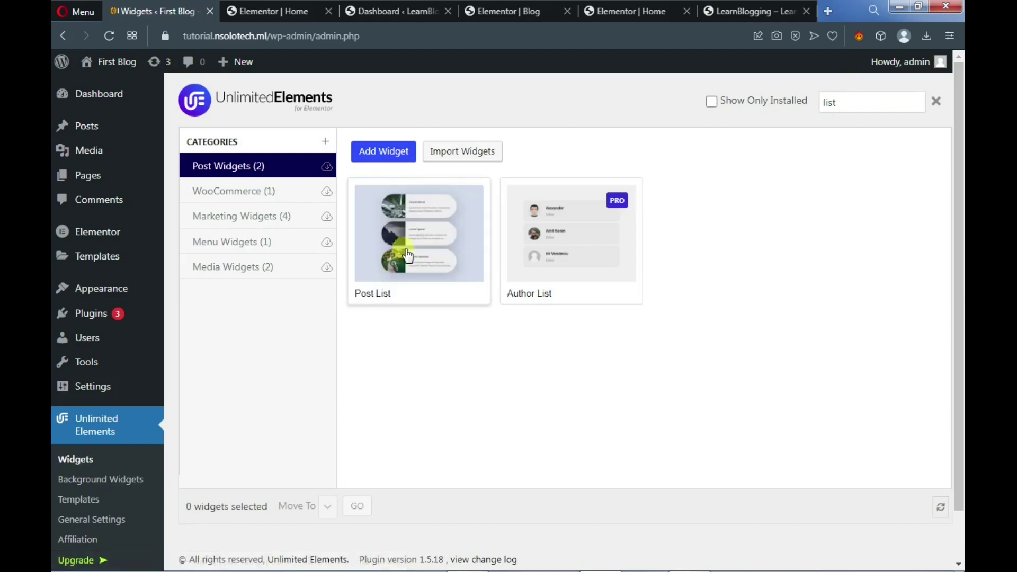
# Search for 'pagi', install Post Pagination, and return to the Elementor Home editor
pyautogui.doubleClick(840, 104)
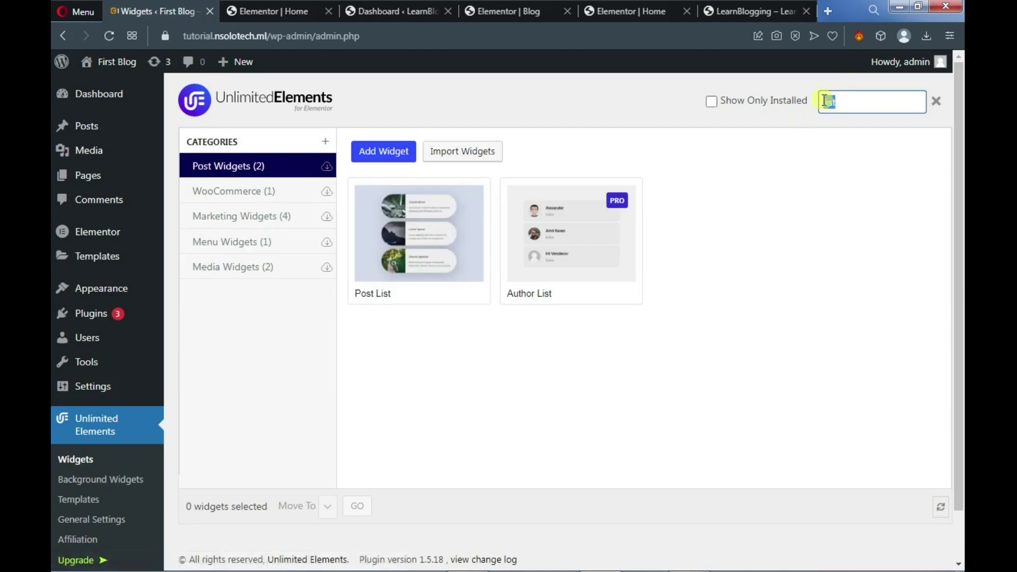
pyautogui.write('pagi')
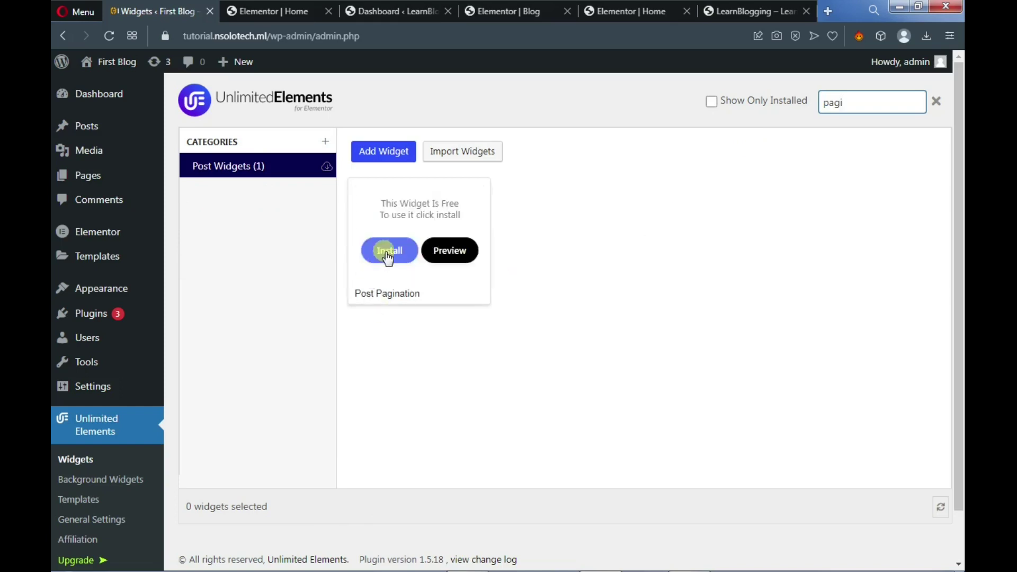
pyautogui.click(390, 254)
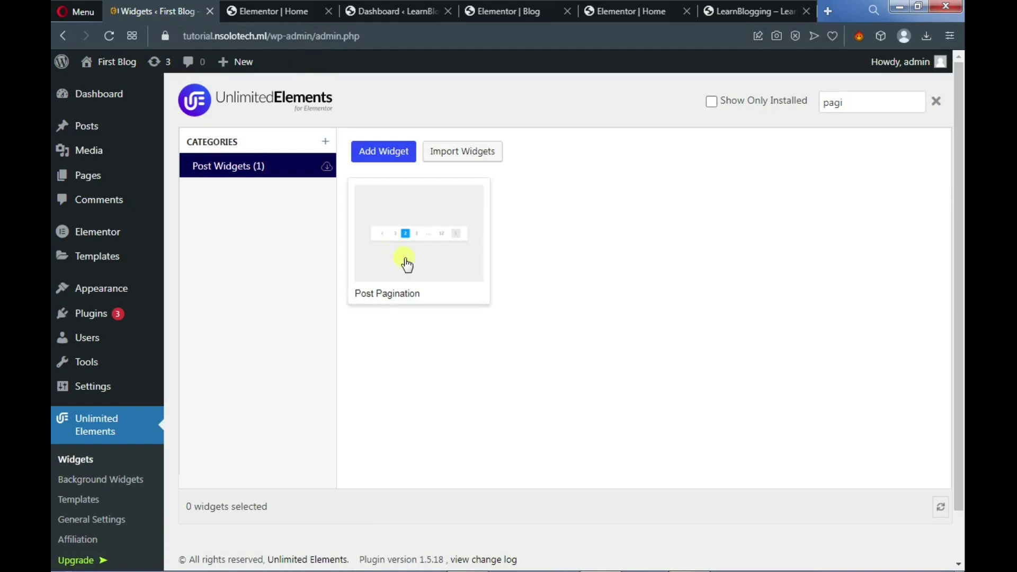
pyautogui.click(297, 7)
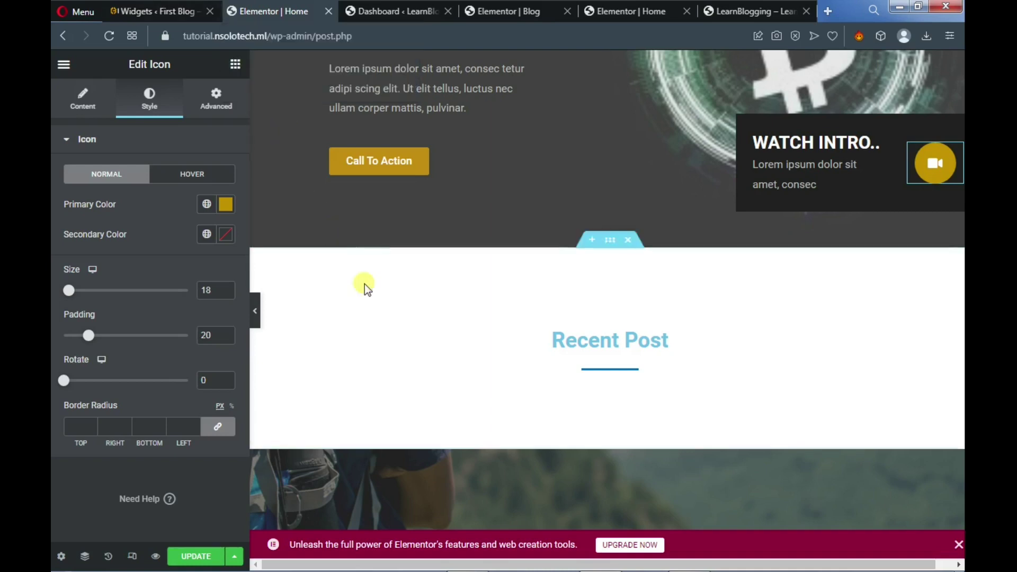
# Reload the Elementor Home editor, dismissing the unsaved-changes warning, and scroll to the Recent Post section
pyautogui.click(110, 35)
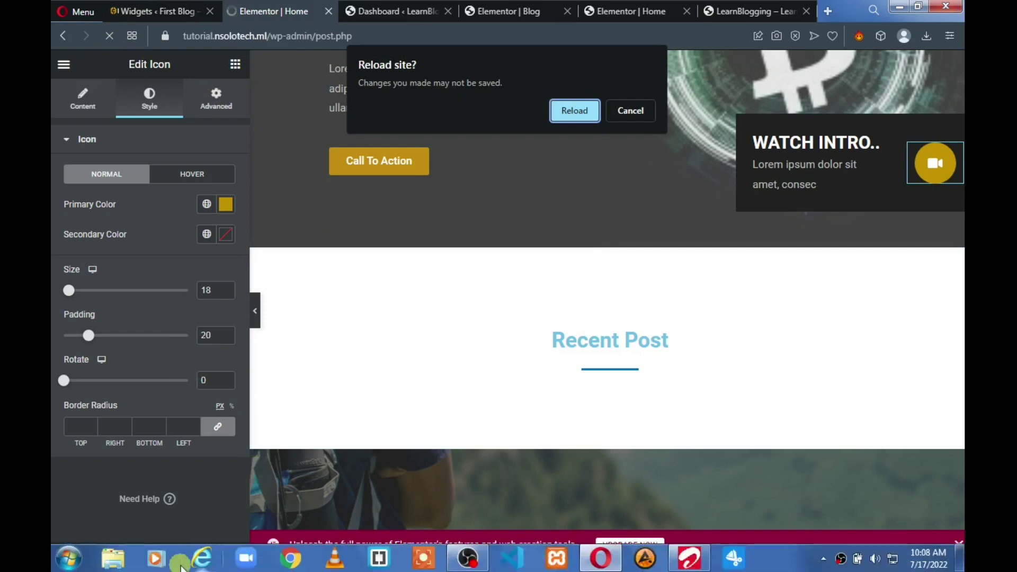
pyautogui.click(624, 112)
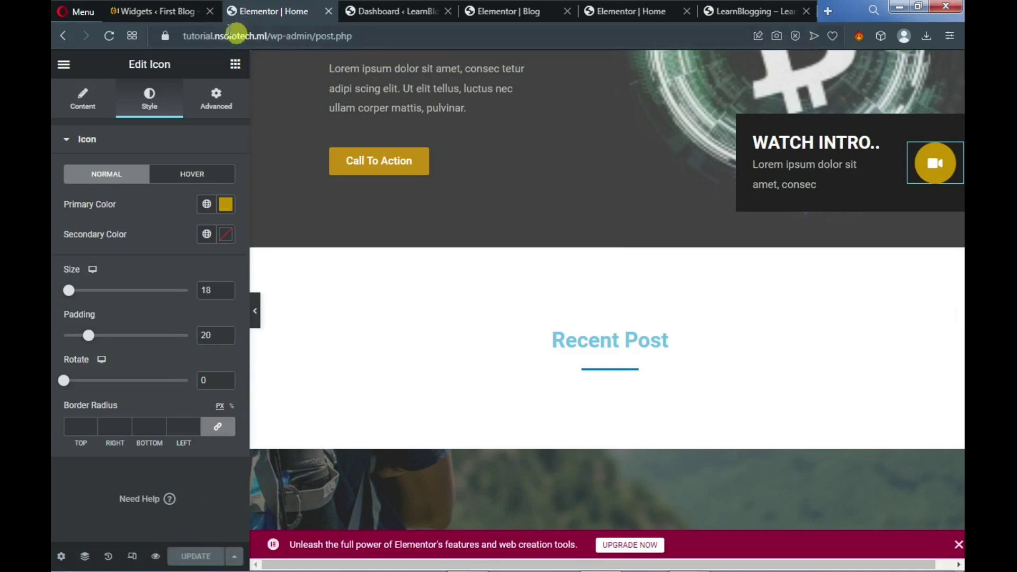
pyautogui.click(110, 35)
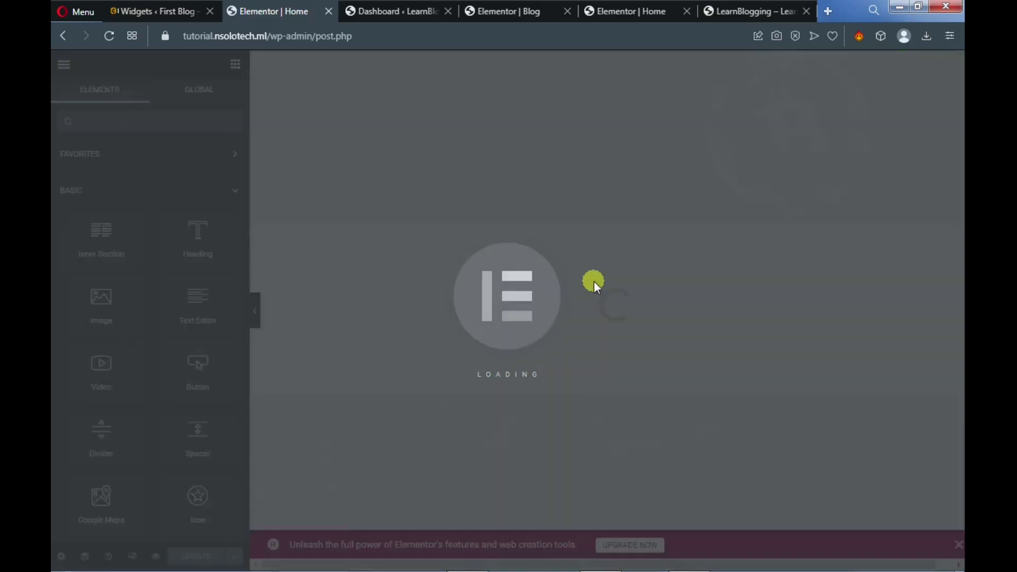
pyautogui.scroll(-3, 593, 281)
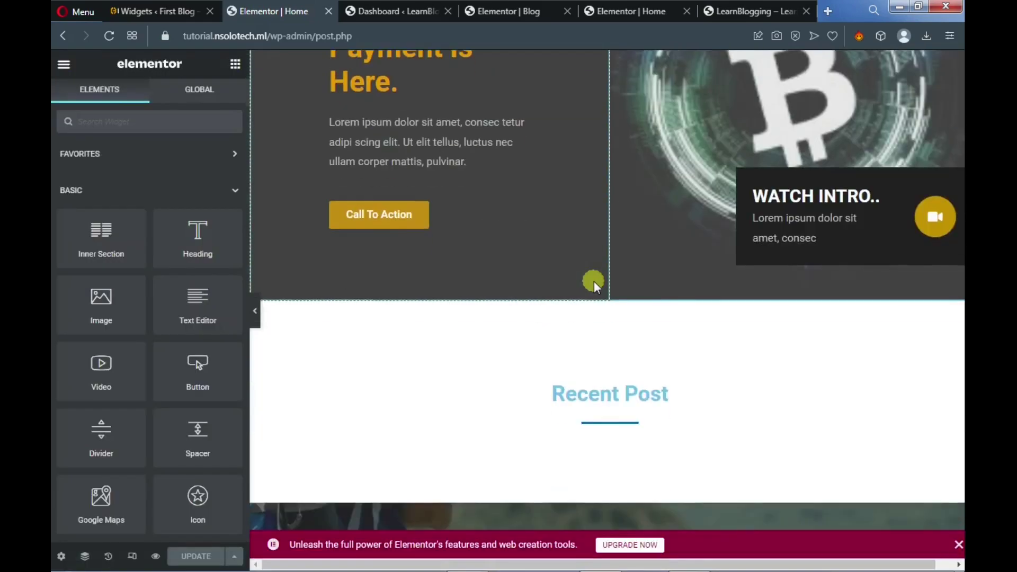
pyautogui.scroll(-2, 593, 281)
pyautogui.scroll(5, 595, 261)
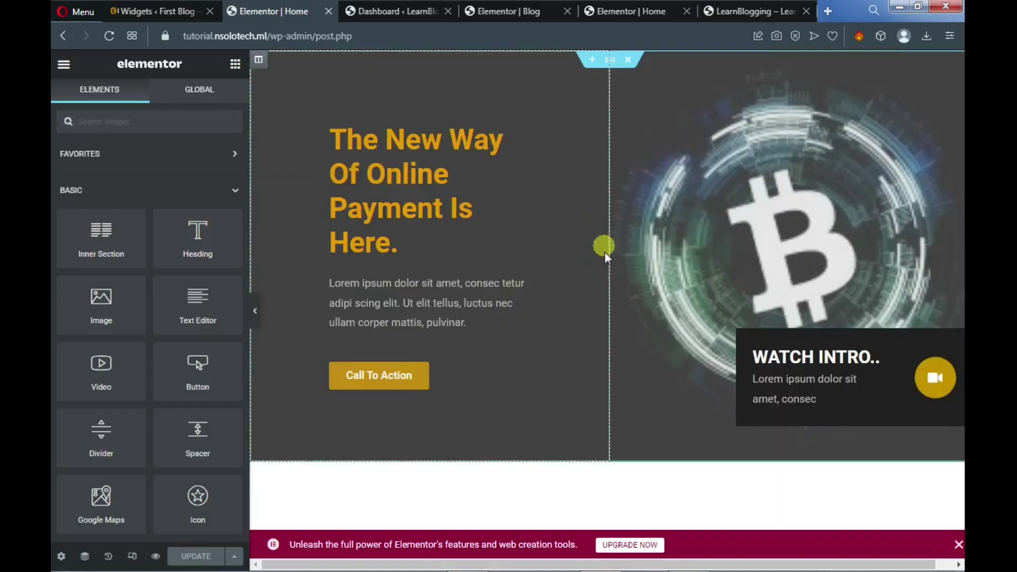
pyautogui.scroll(-5, 608, 280)
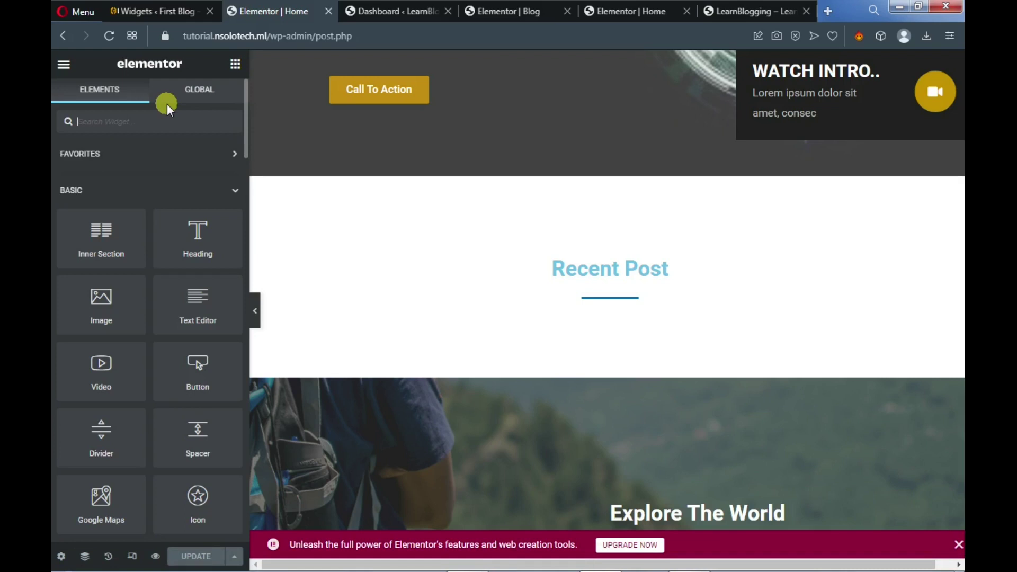
# Search widgets for 'post' and drop Post Blocks under the Recent Post heading
pyautogui.write('post')
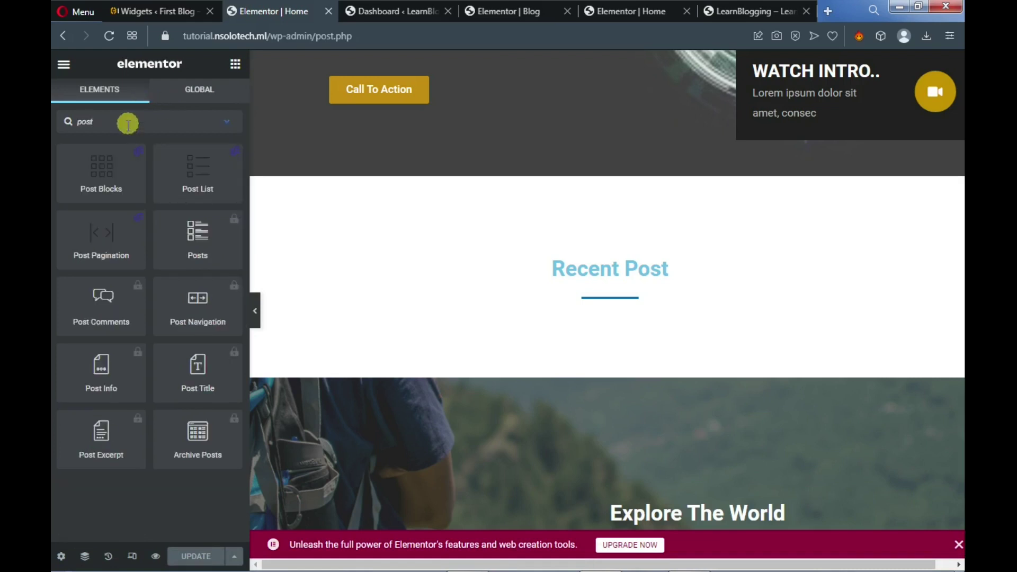
pyautogui.moveTo(119, 159)
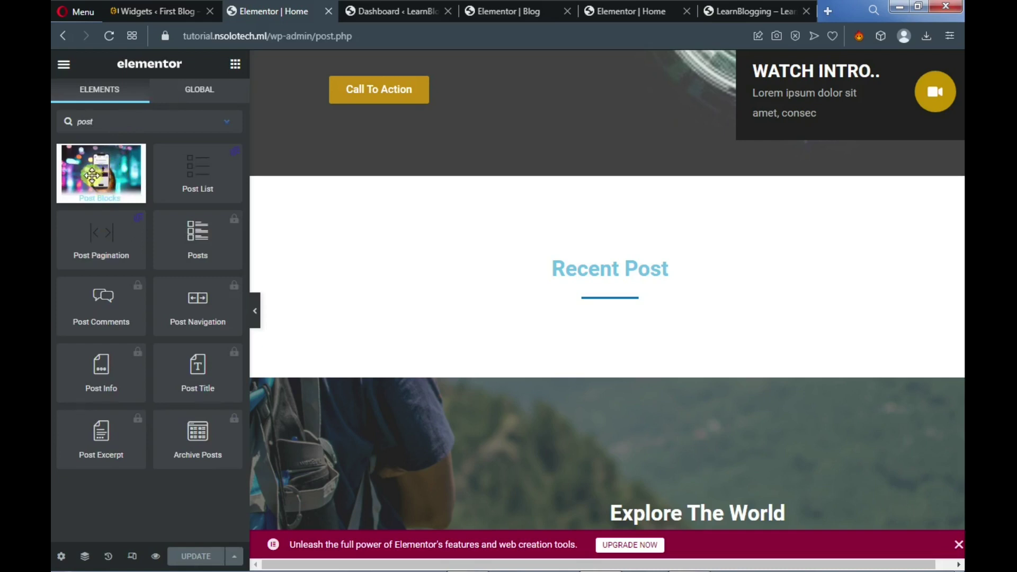
pyautogui.moveTo(109, 179); pyautogui.dragTo(734, 228)
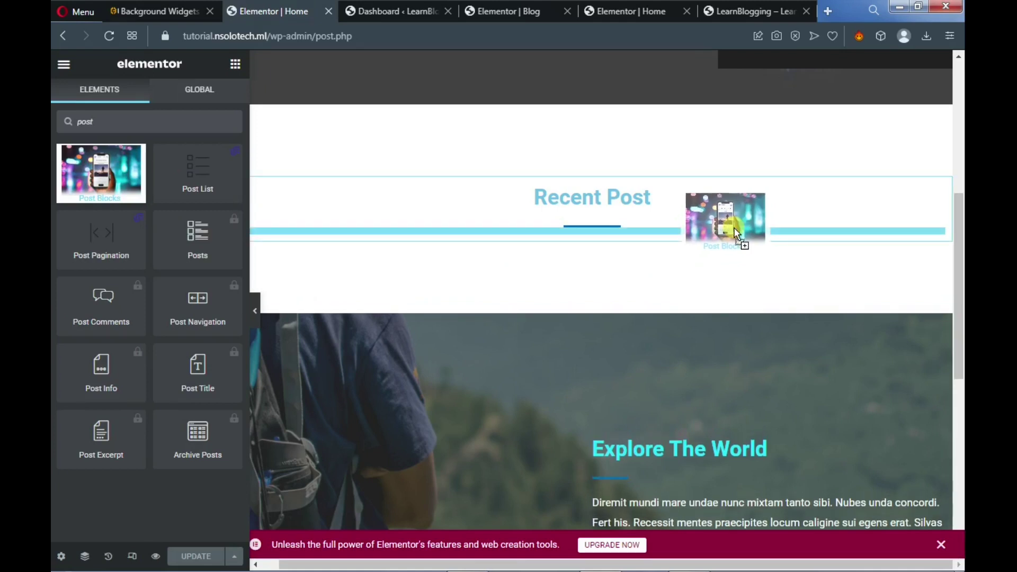
pyautogui.moveTo(735, 230); pyautogui.dragTo(736, 229)
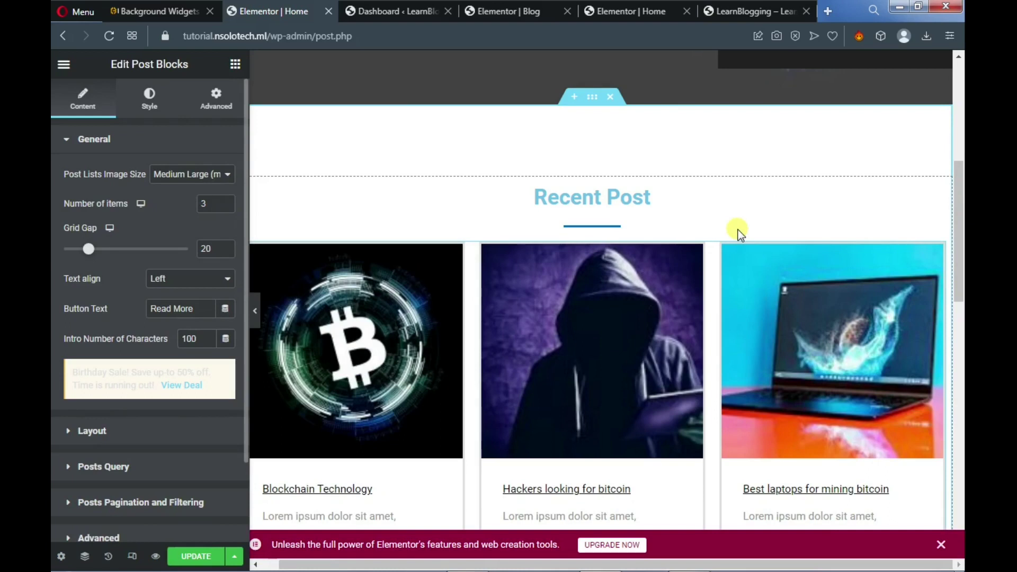
pyautogui.click(634, 197)
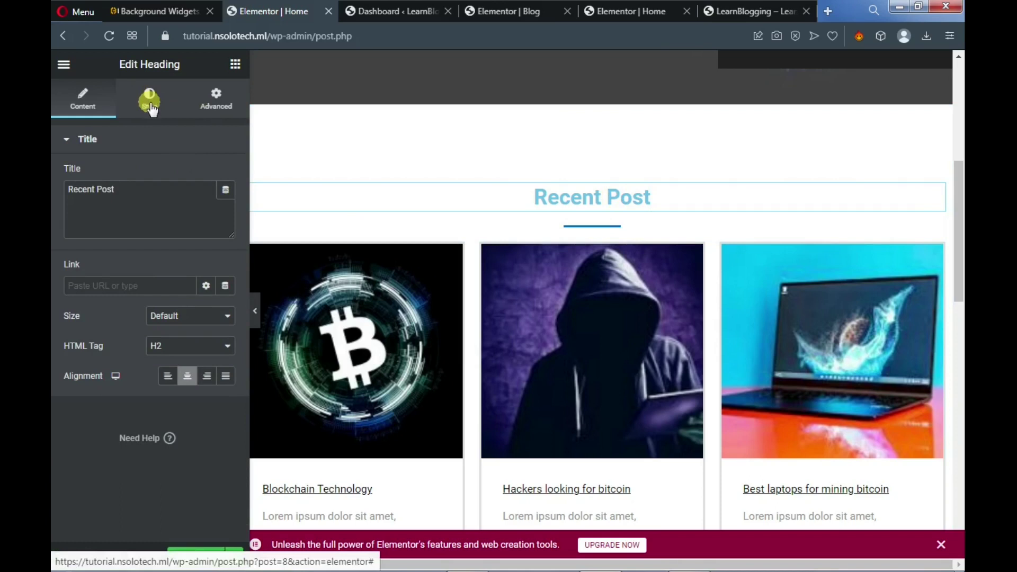
# Change the Recent Post heading colour to gold #DE9A14 and scroll down to Explore The World
pyautogui.click(151, 106)
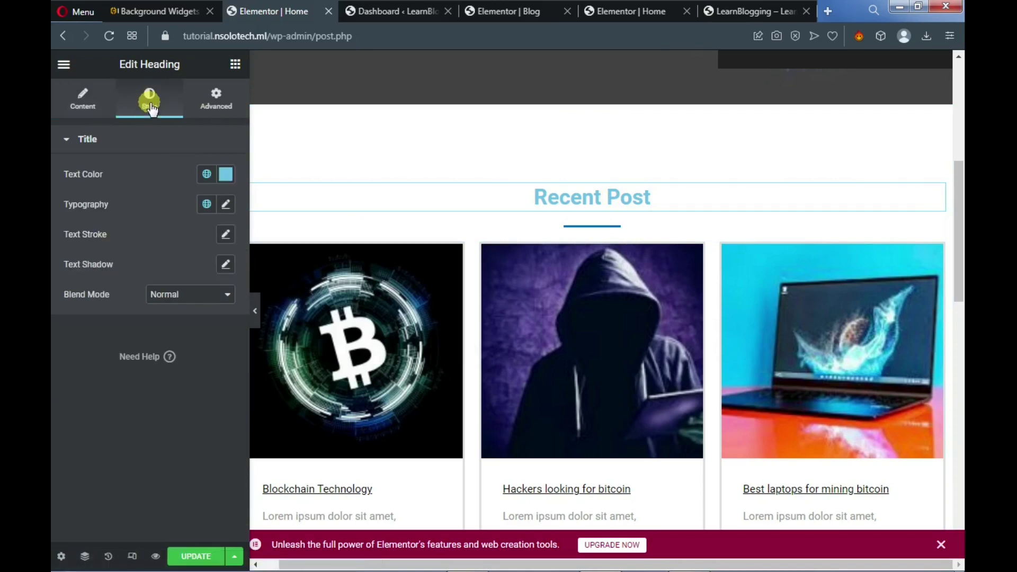
pyautogui.click(231, 179)
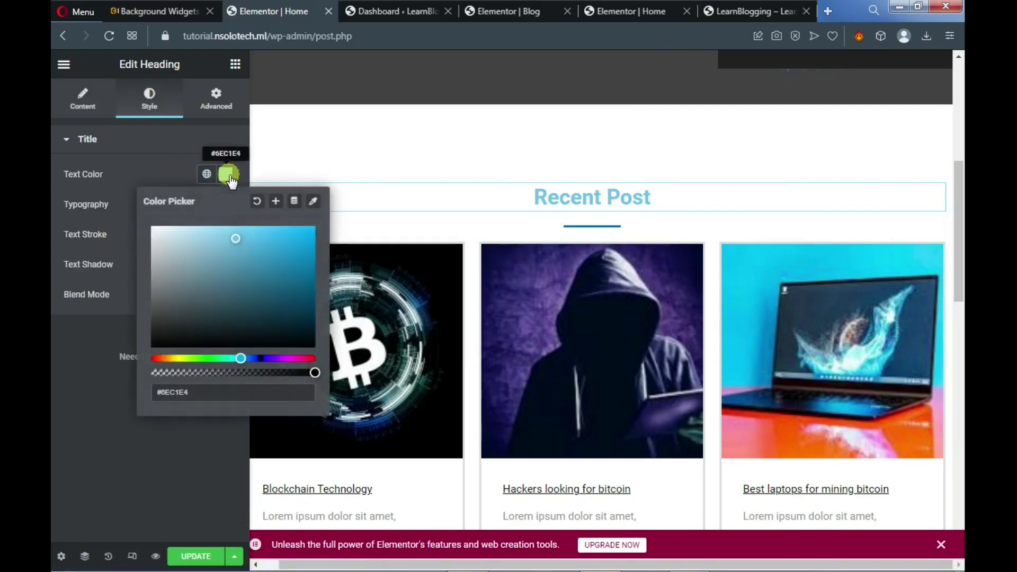
pyautogui.click(167, 359)
pyautogui.moveTo(224, 293); pyautogui.dragTo(301, 242)
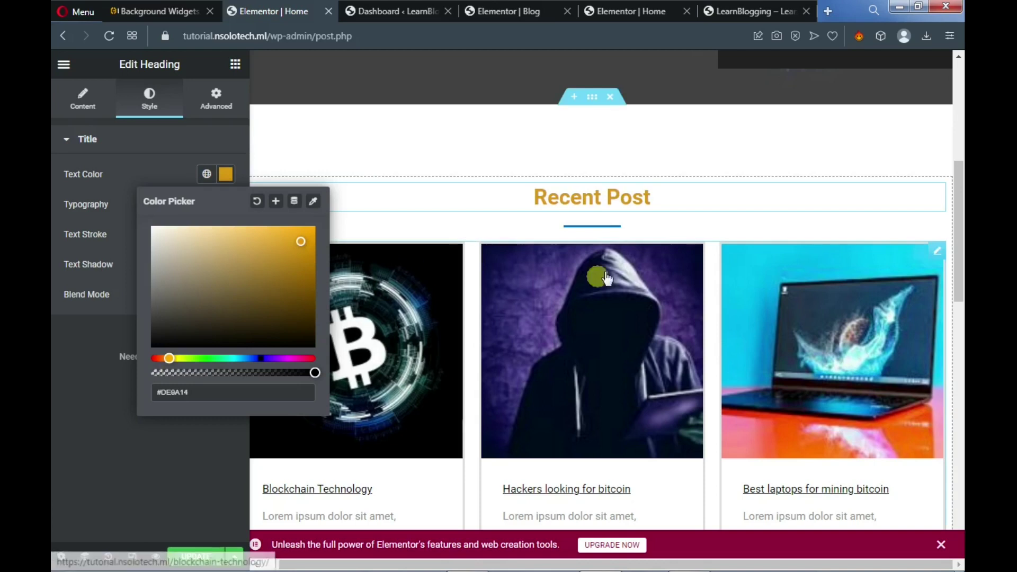
pyautogui.scroll(-2, 583, 344)
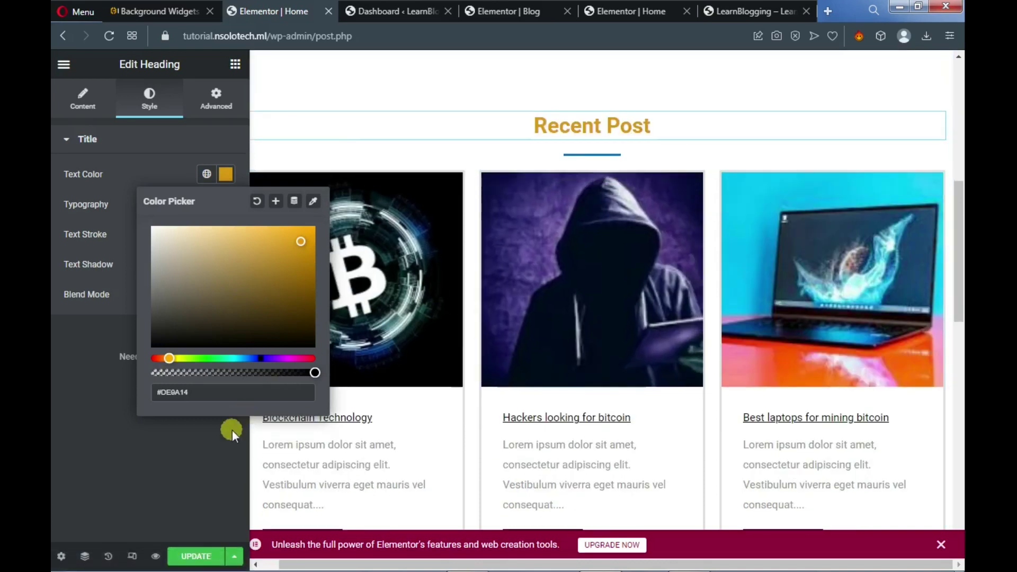
pyautogui.click(212, 446)
pyautogui.scroll(-3, 398, 355)
pyautogui.scroll(-8, 398, 355)
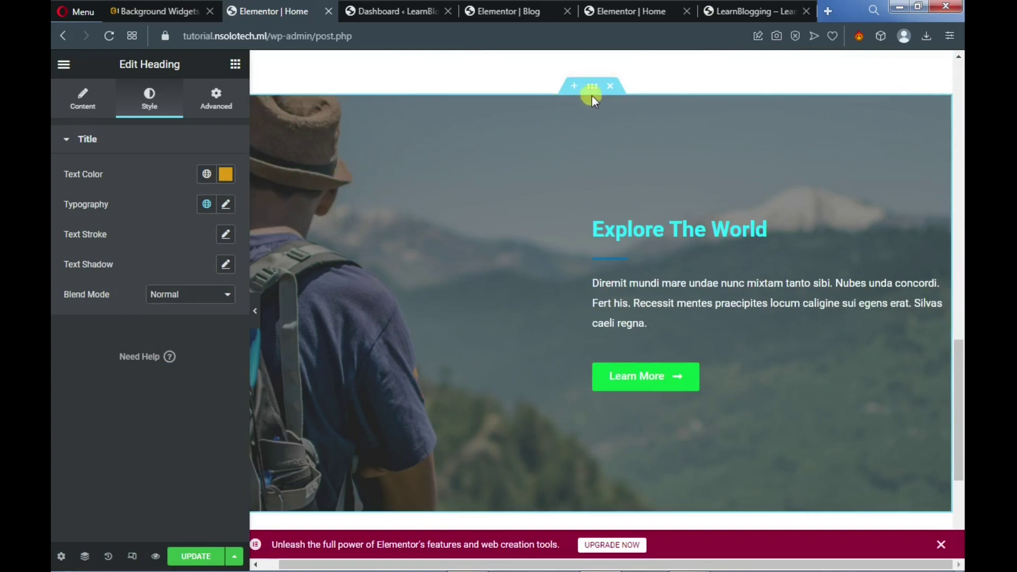
# Set the Explore The World section background to the Bitcoin image from the Media Library
pyautogui.click(592, 87)
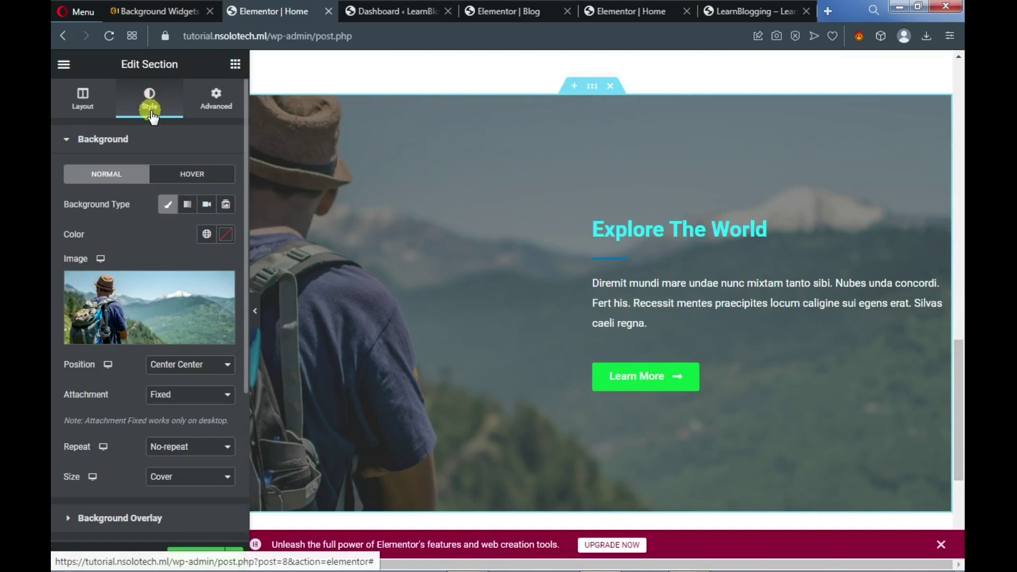
pyautogui.moveTo(126, 306)
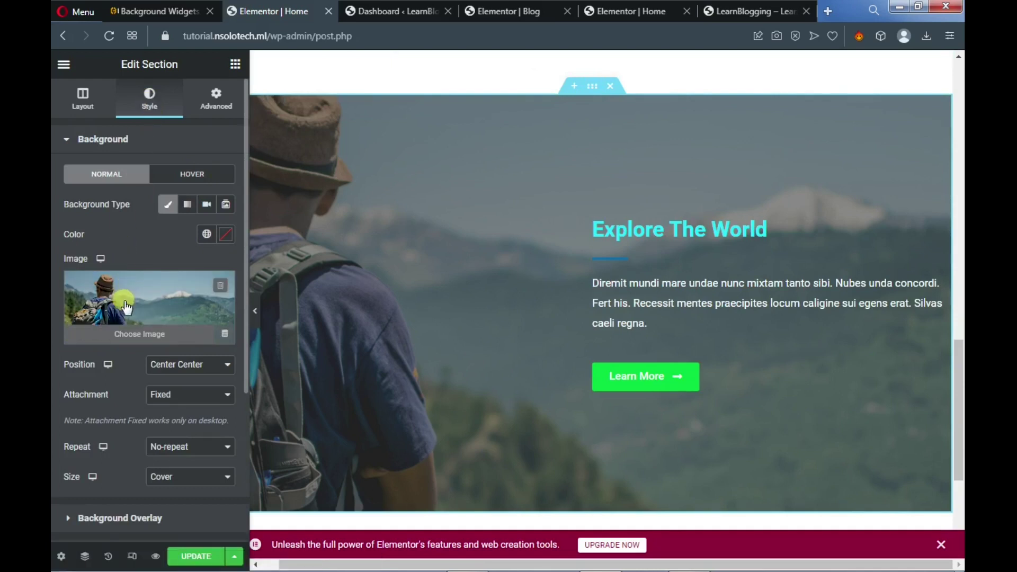
pyautogui.click(125, 303)
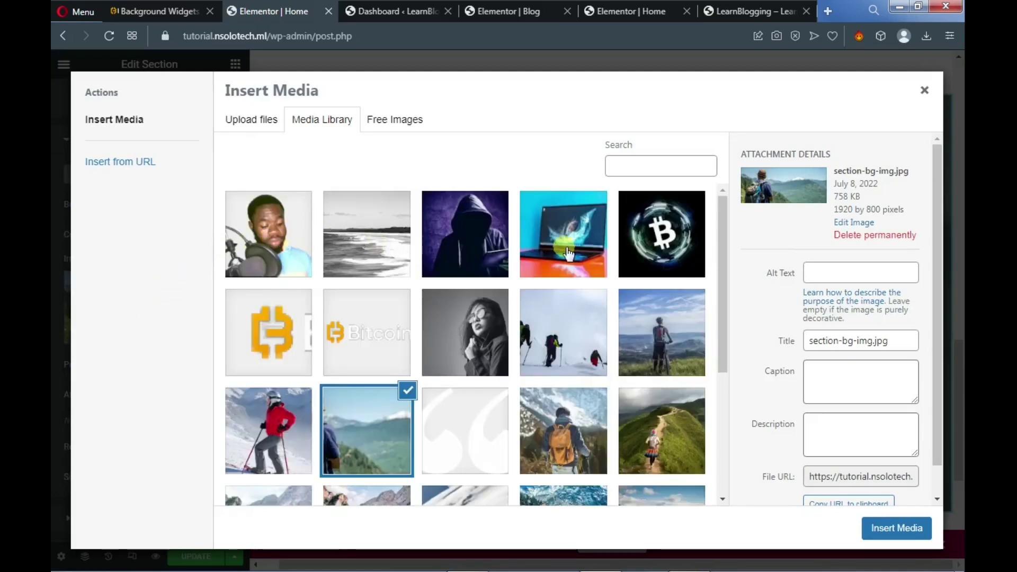
pyautogui.click(677, 254)
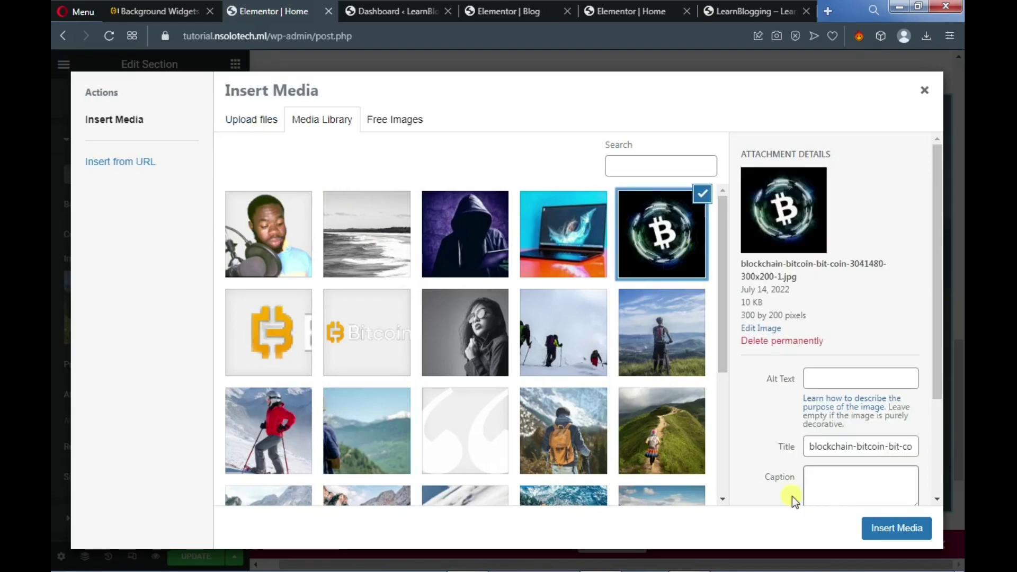
pyautogui.click(895, 530)
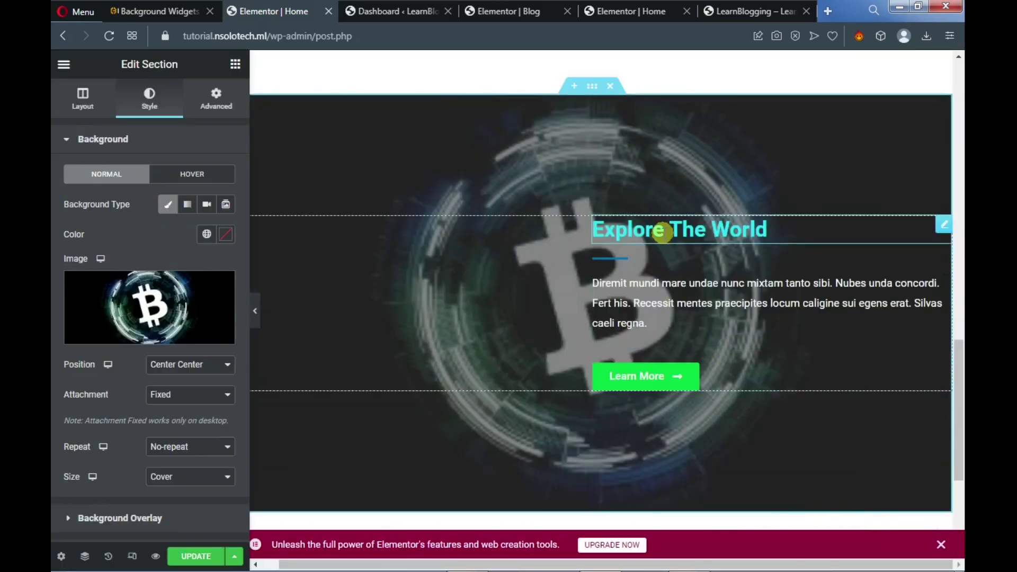
pyautogui.click(662, 232)
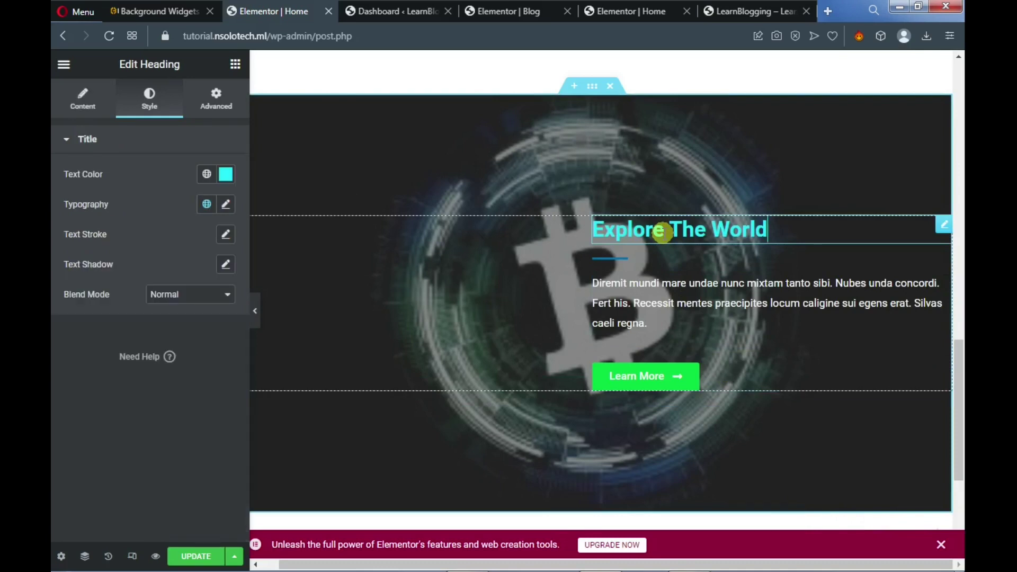
# Set the Explore The World heading's text colour to golden yellow #FFC827
pyautogui.click(227, 175)
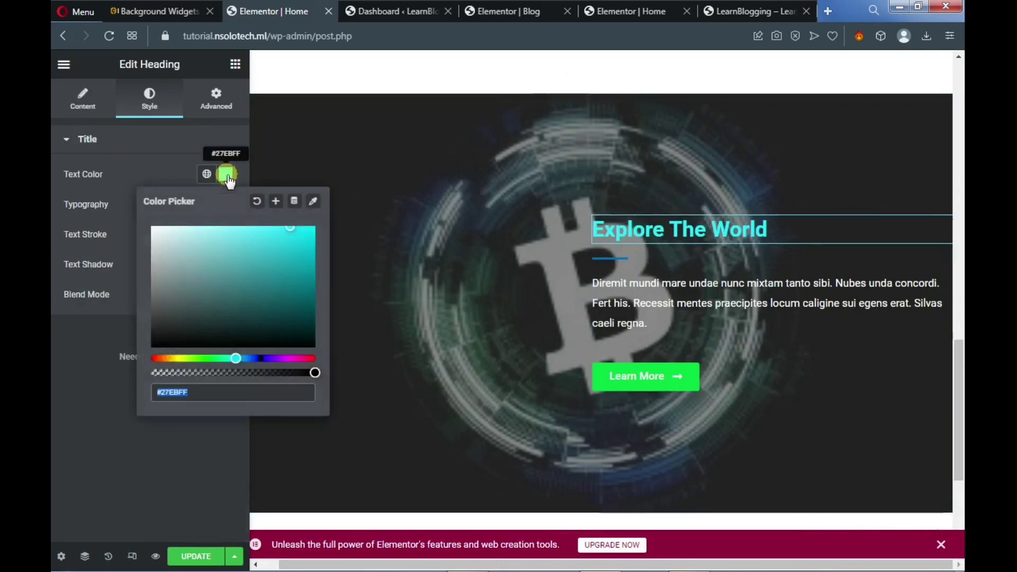
pyautogui.click(175, 359)
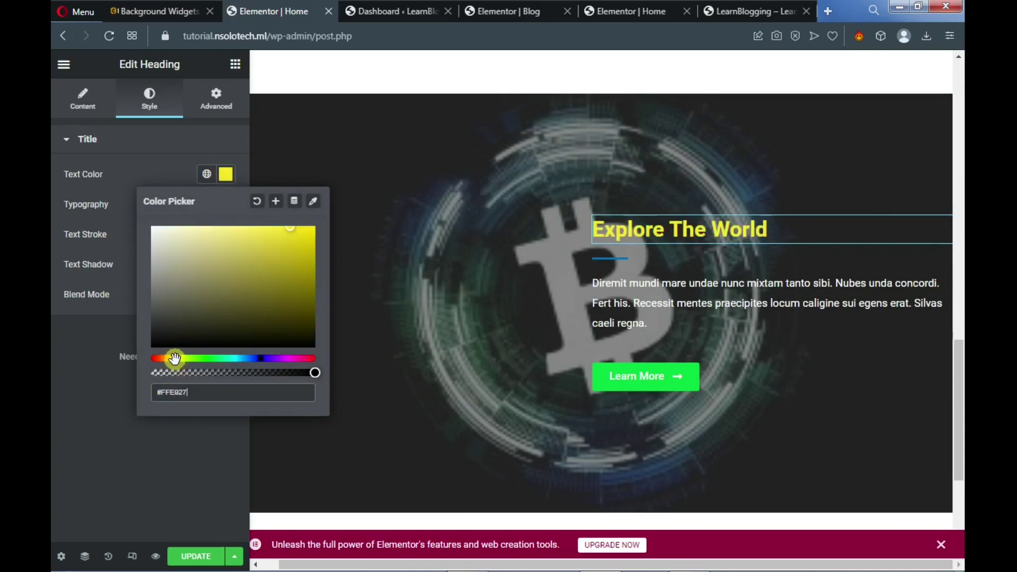
pyautogui.click(179, 358)
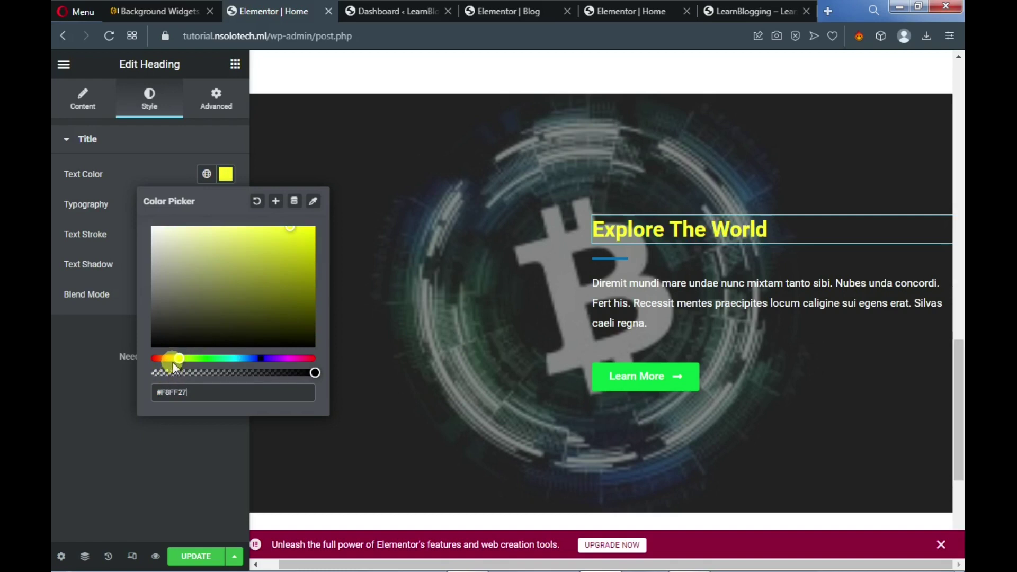
pyautogui.click(171, 359)
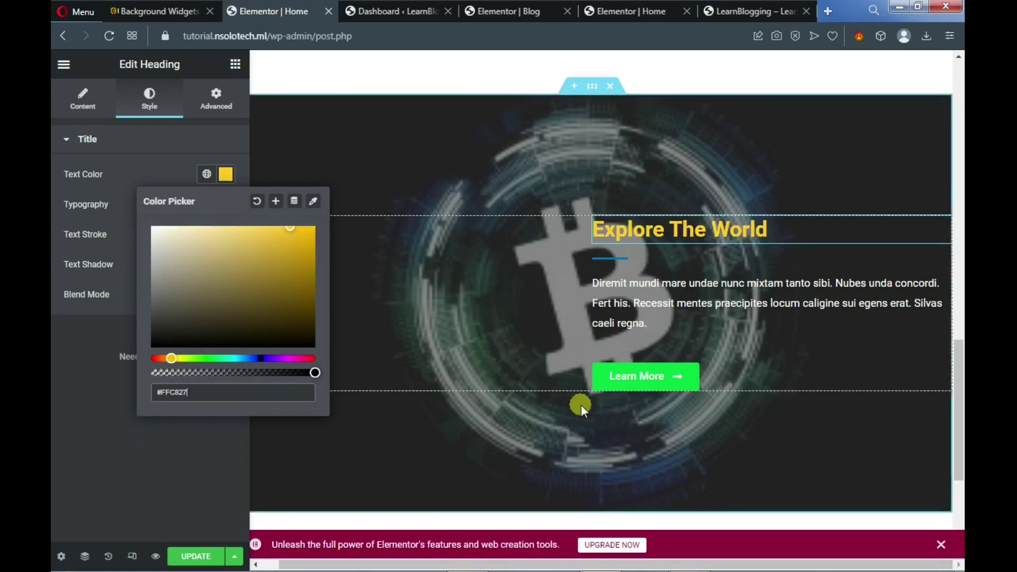
# Change the Learn More button's colour from green to yellow
pyautogui.click(638, 381)
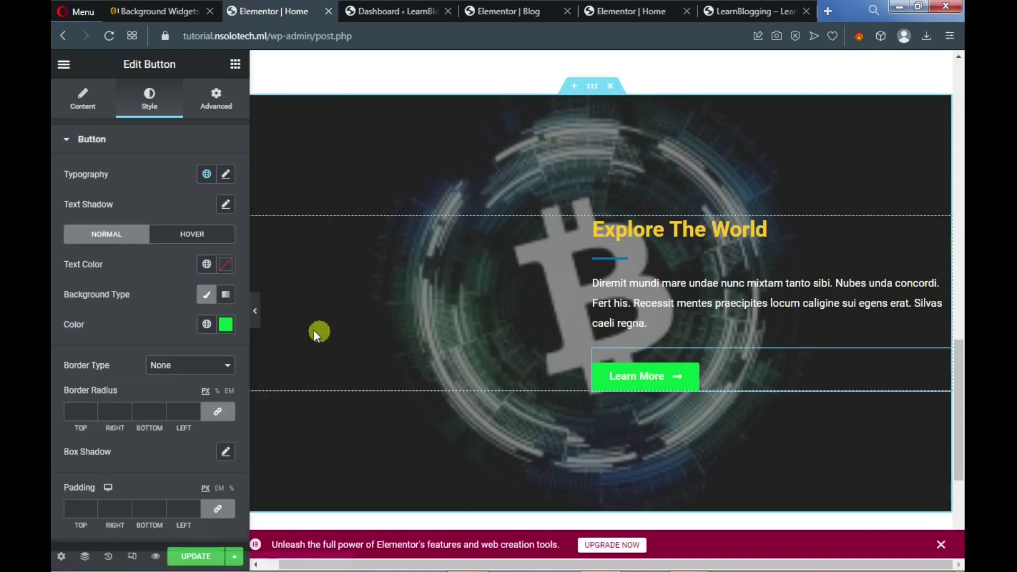
pyautogui.click(226, 327)
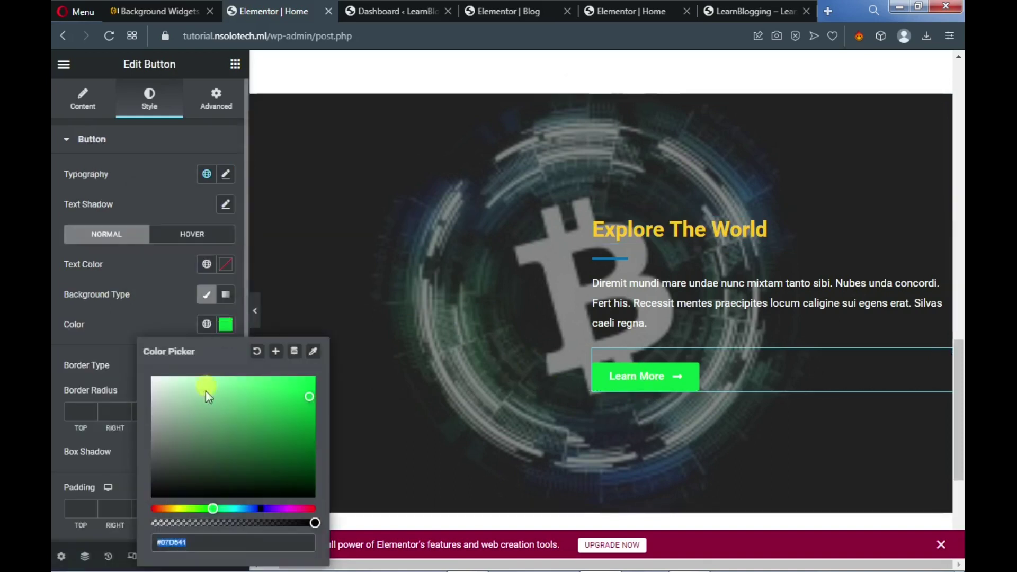
pyautogui.click(173, 509)
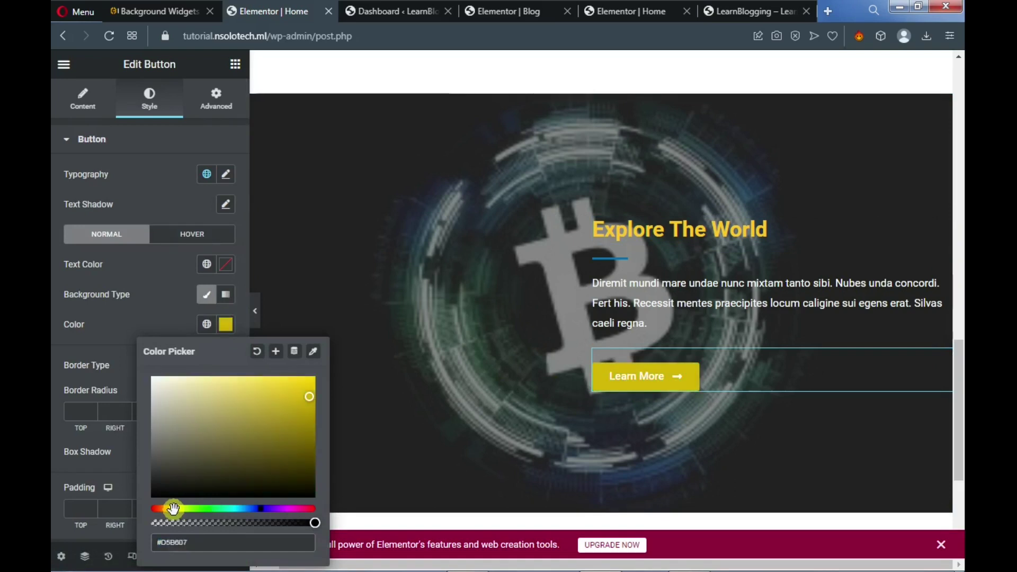
pyautogui.scroll(-5, 478, 325)
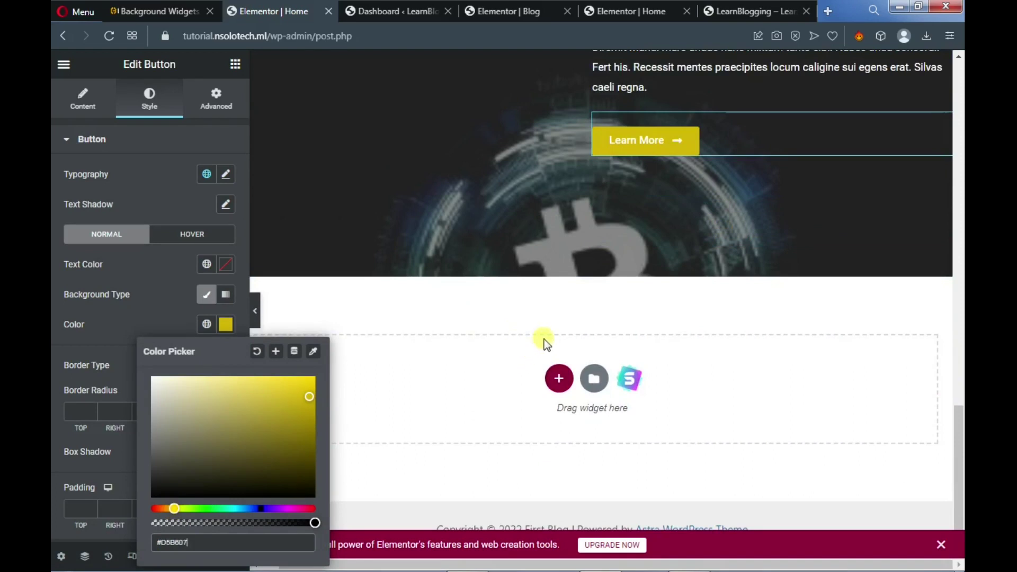
# Add a two-column section below the Bitcoin hero with an inner section in the left column
pyautogui.click(559, 379)
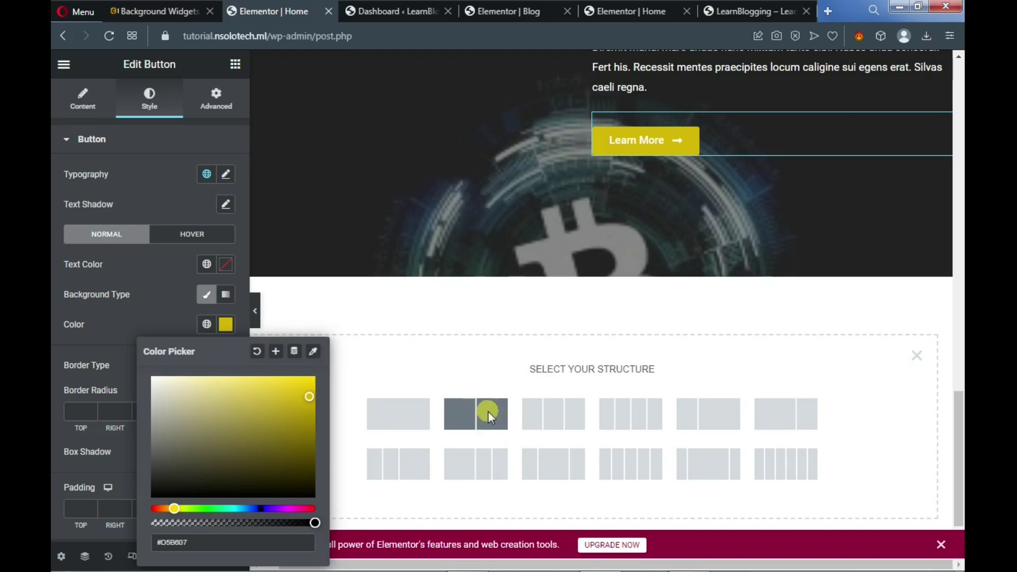
pyautogui.click(488, 411)
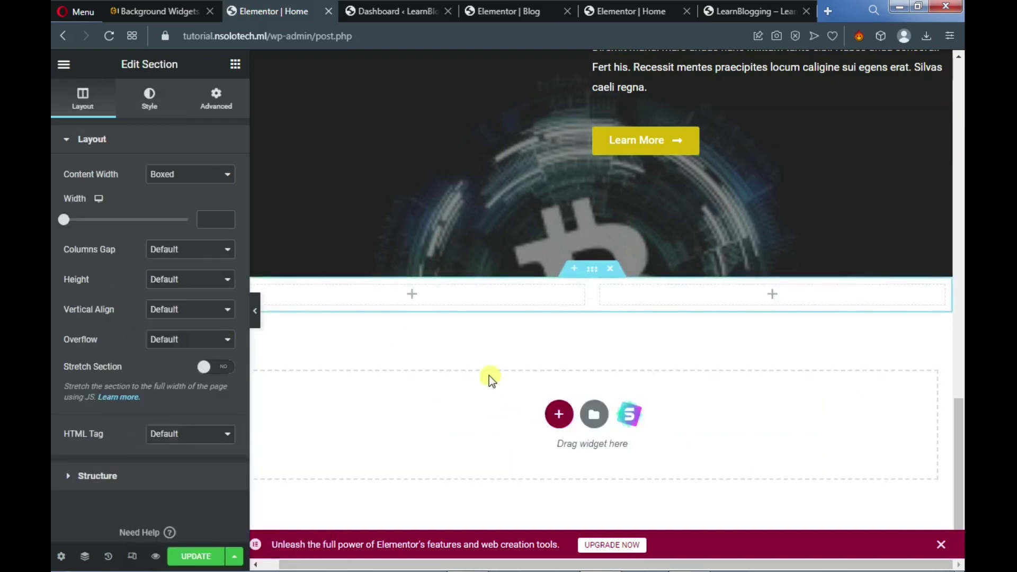
pyautogui.click(234, 66)
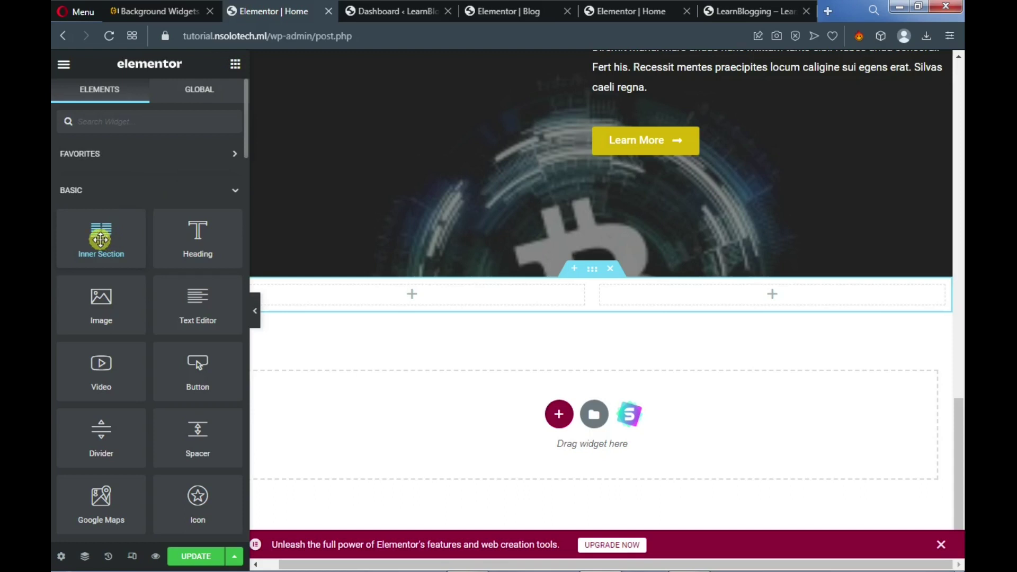
pyautogui.moveTo(101, 239); pyautogui.dragTo(407, 293)
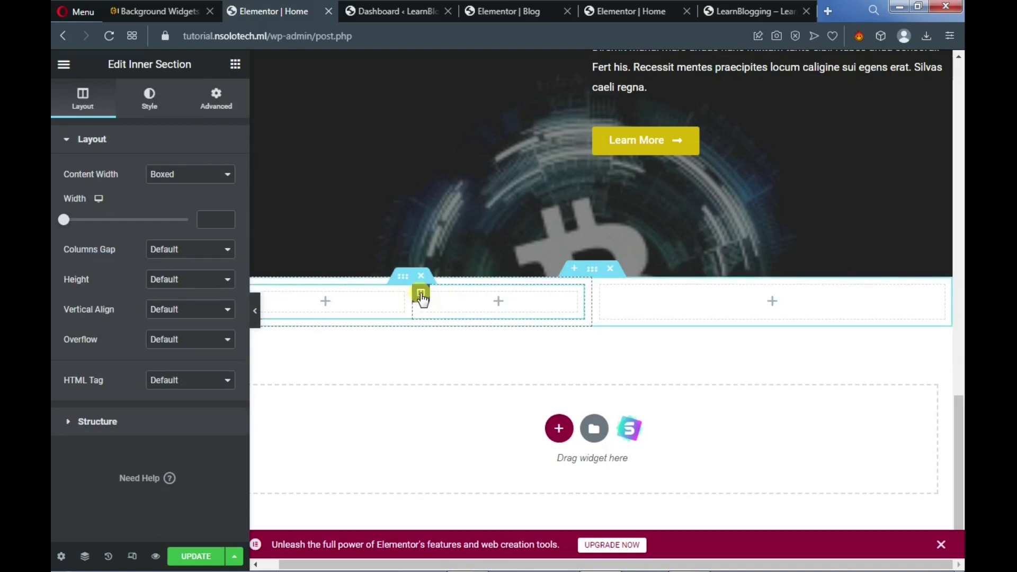
pyautogui.rightClick(421, 298)
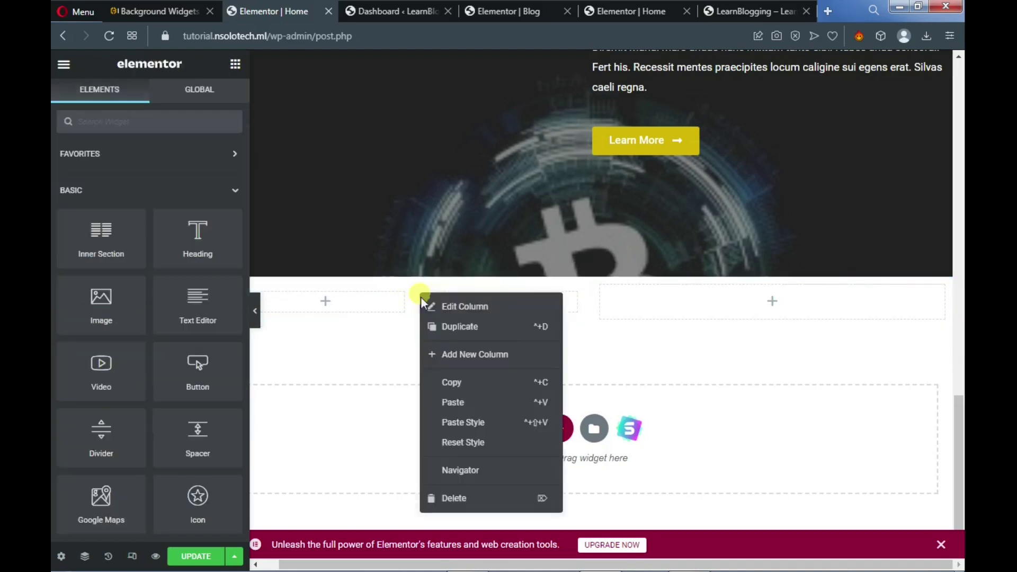
pyautogui.click(451, 502)
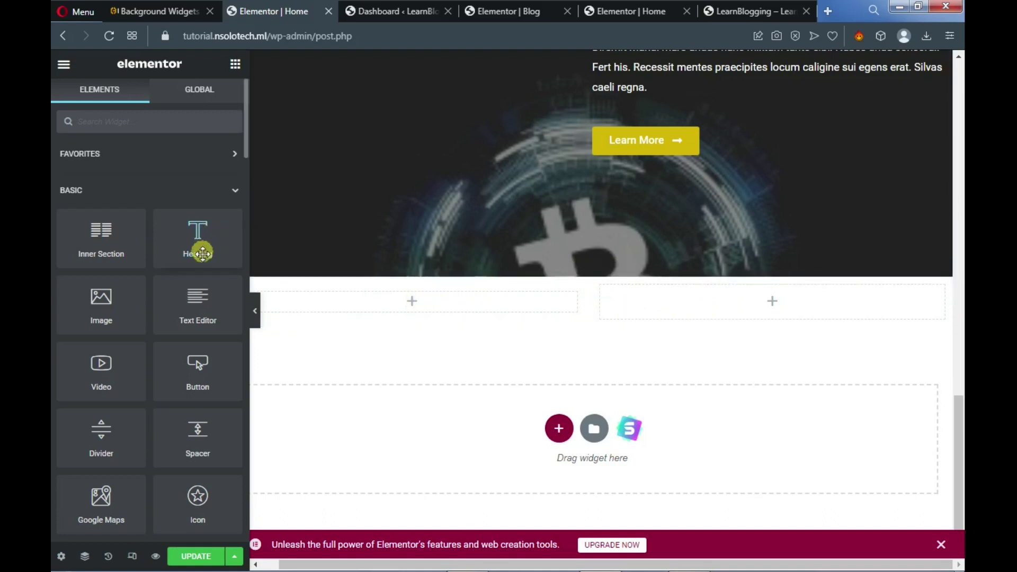
# Add an inner section and an Image widget to the right column, deleting the extra column
pyautogui.moveTo(100, 234); pyautogui.dragTo(744, 314)
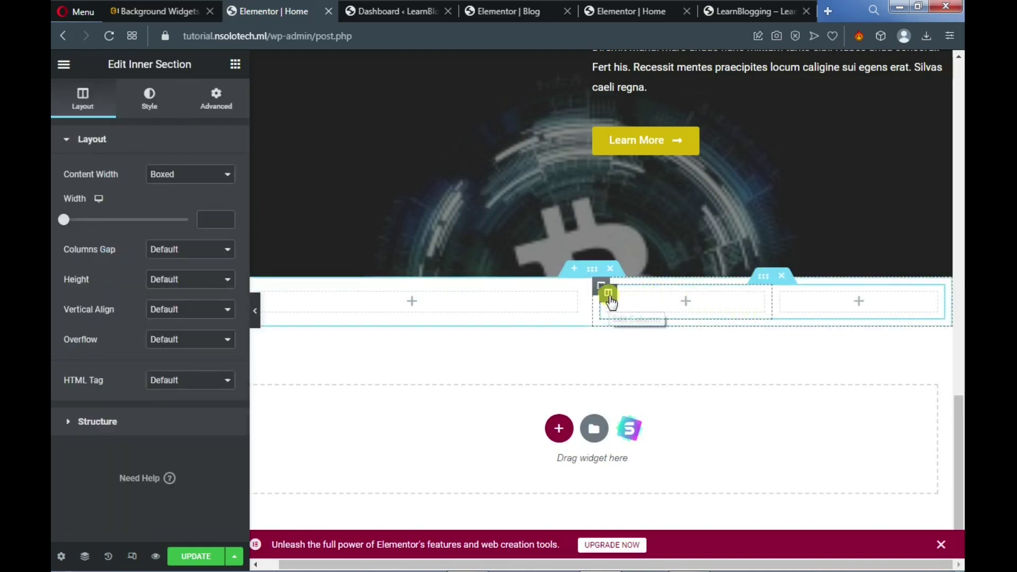
pyautogui.rightClick(609, 295)
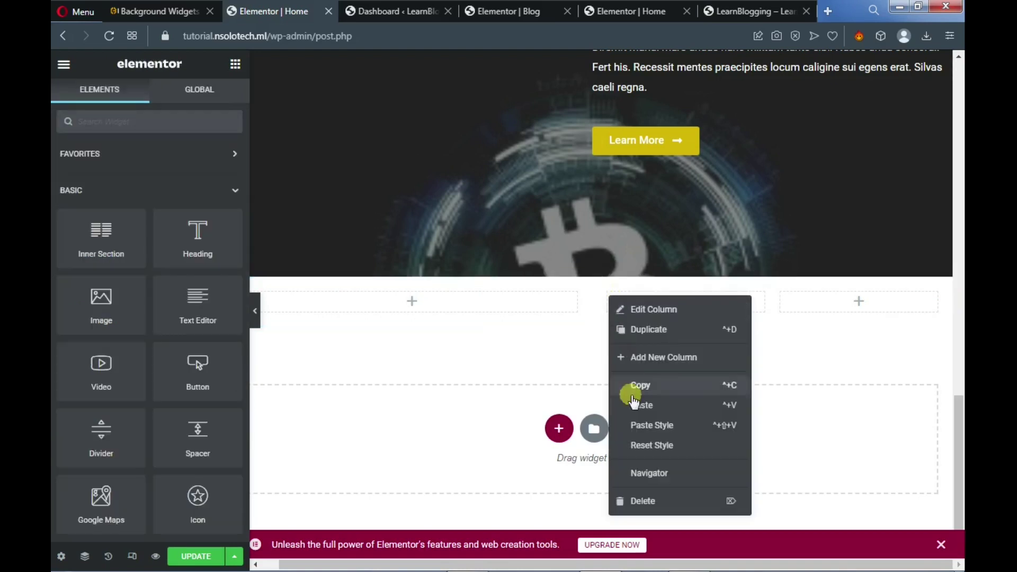
pyautogui.click(663, 500)
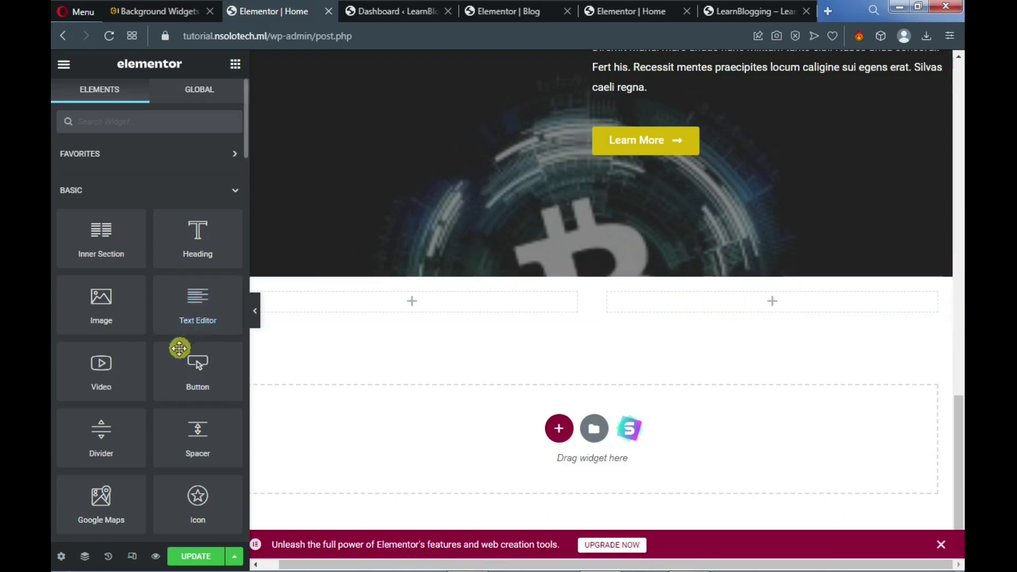
pyautogui.moveTo(96, 304); pyautogui.dragTo(777, 305)
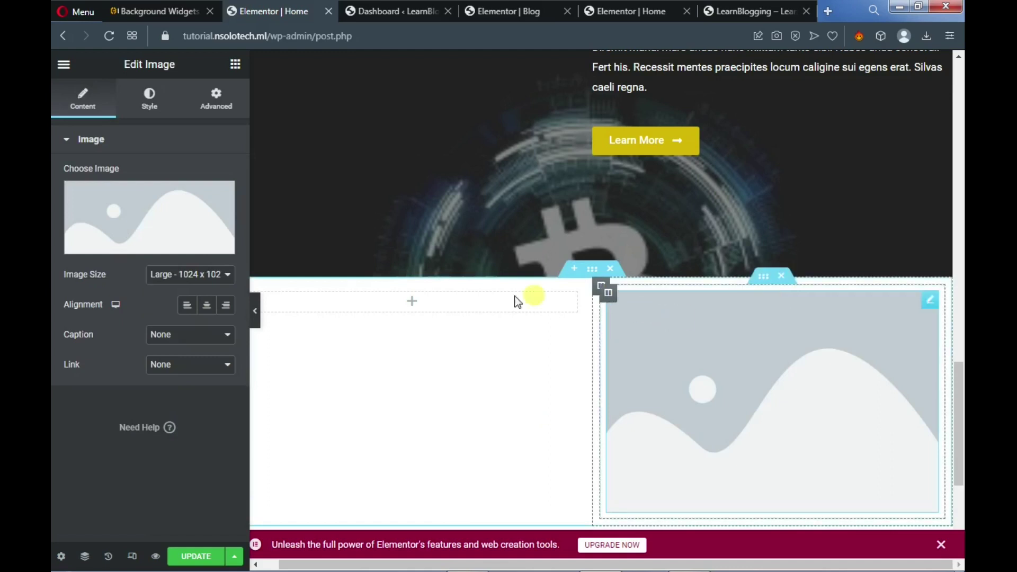
# Set the image size to Full and center it in its column
pyautogui.click(206, 275)
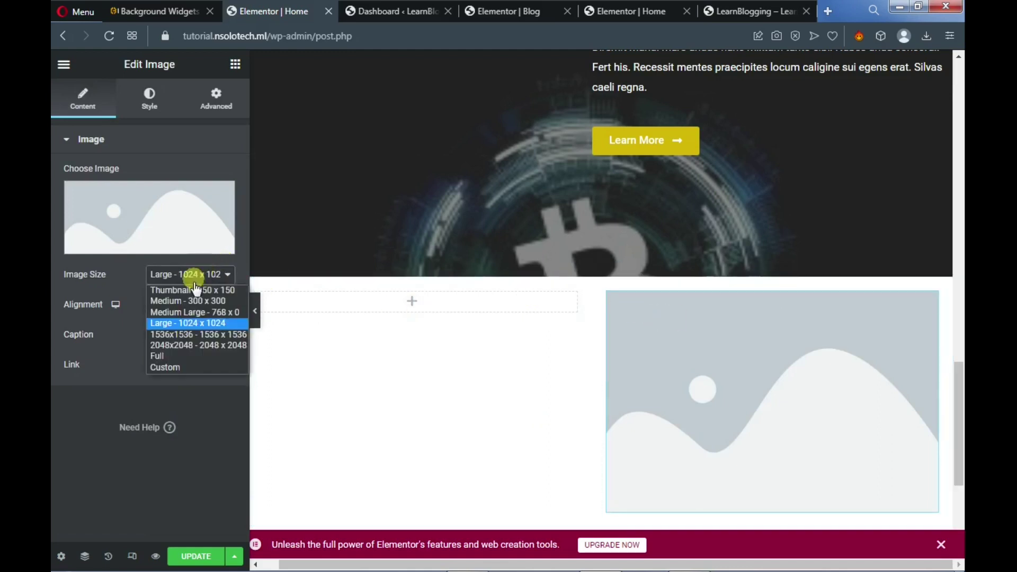
pyautogui.click(193, 355)
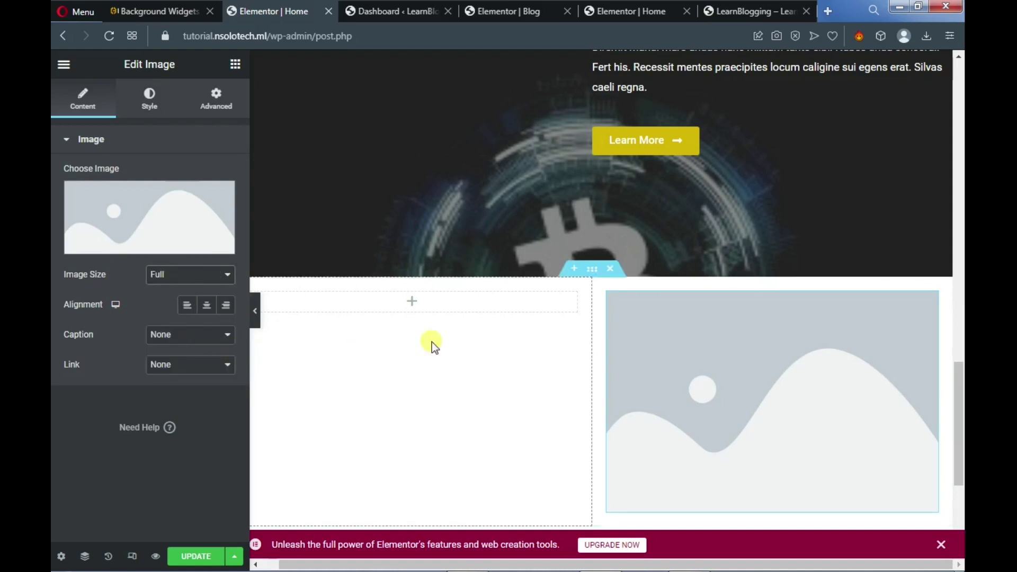
pyautogui.click(206, 307)
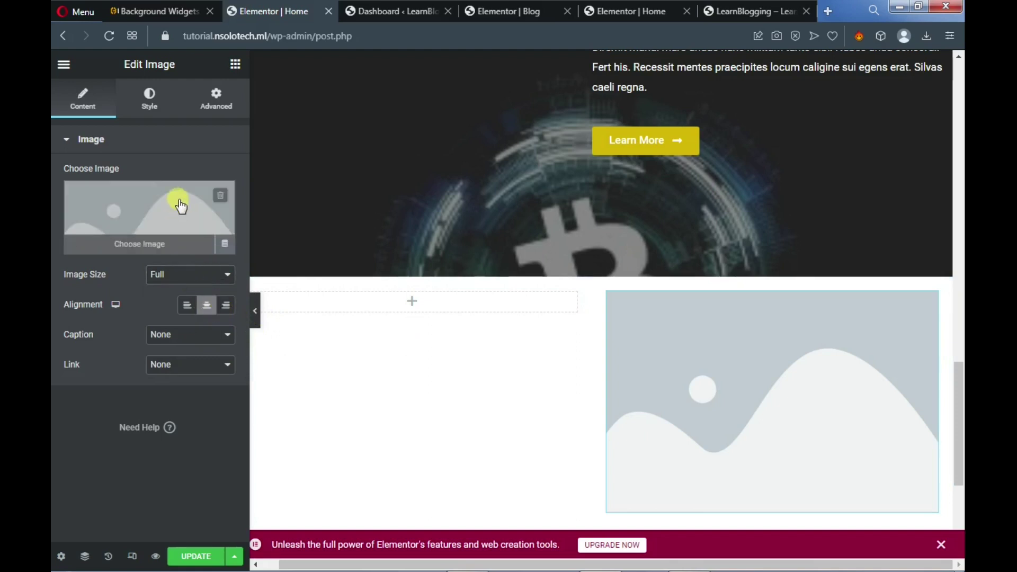
# Turn on the image's Mask in the Advanced tab to crop it into a circle
pyautogui.click(216, 100)
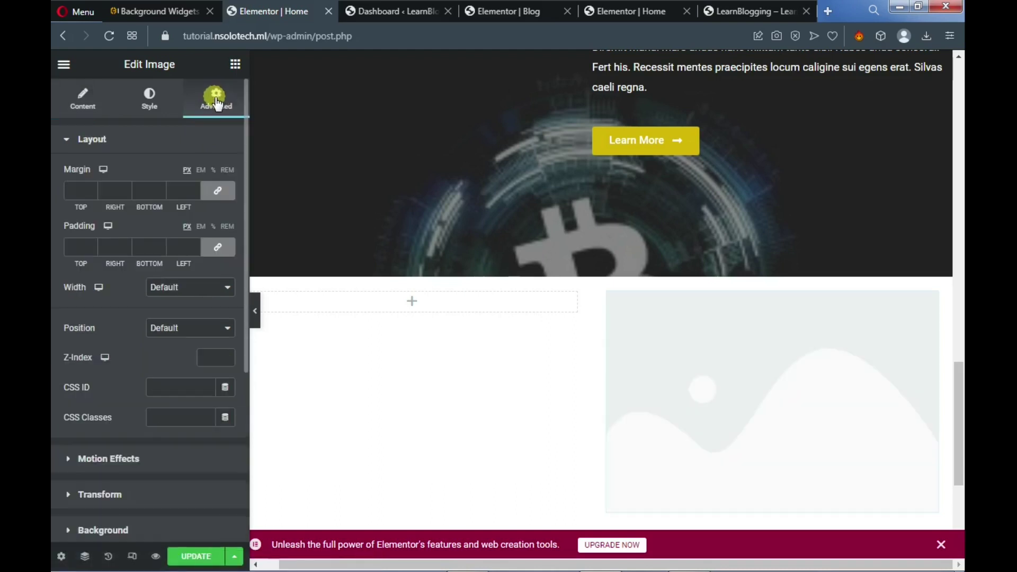
pyautogui.scroll(-4, 147, 249)
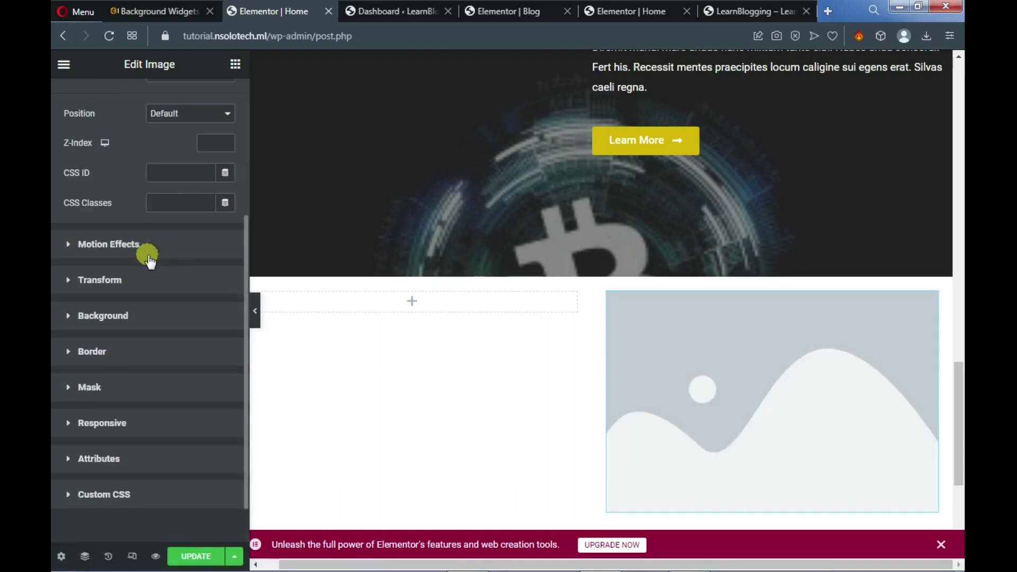
pyautogui.click(73, 387)
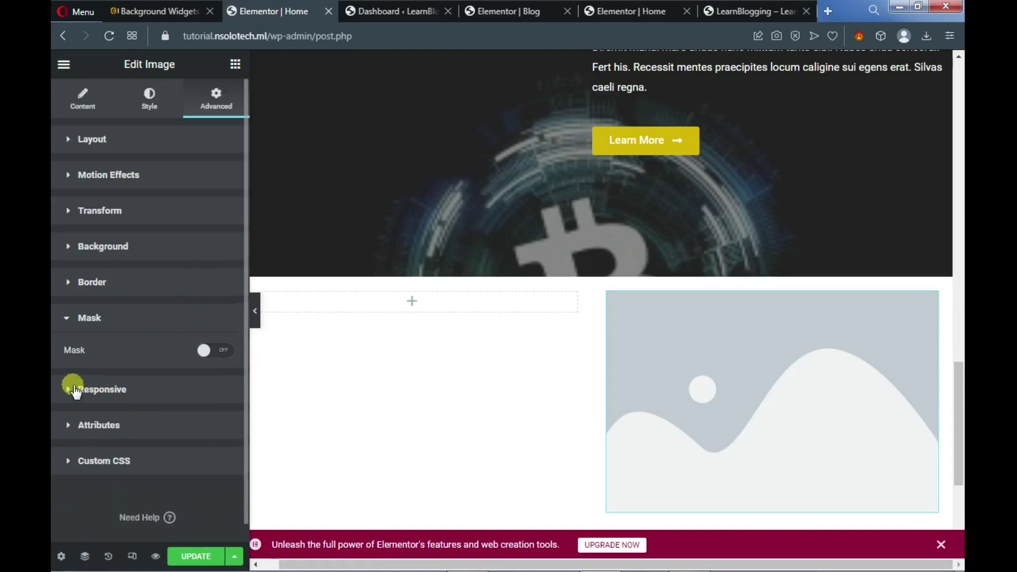
pyautogui.click(222, 350)
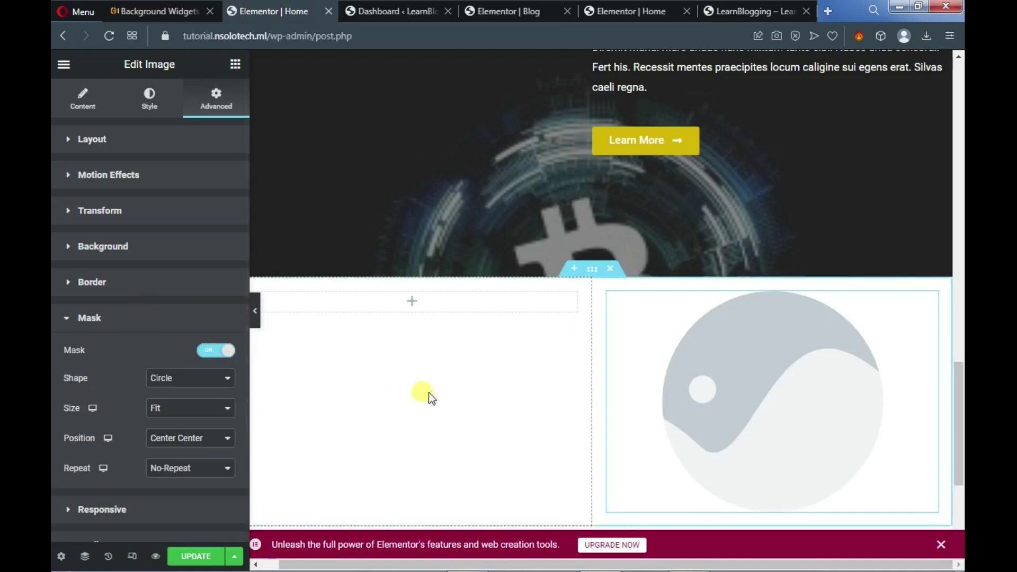
pyautogui.scroll(-3, 536, 392)
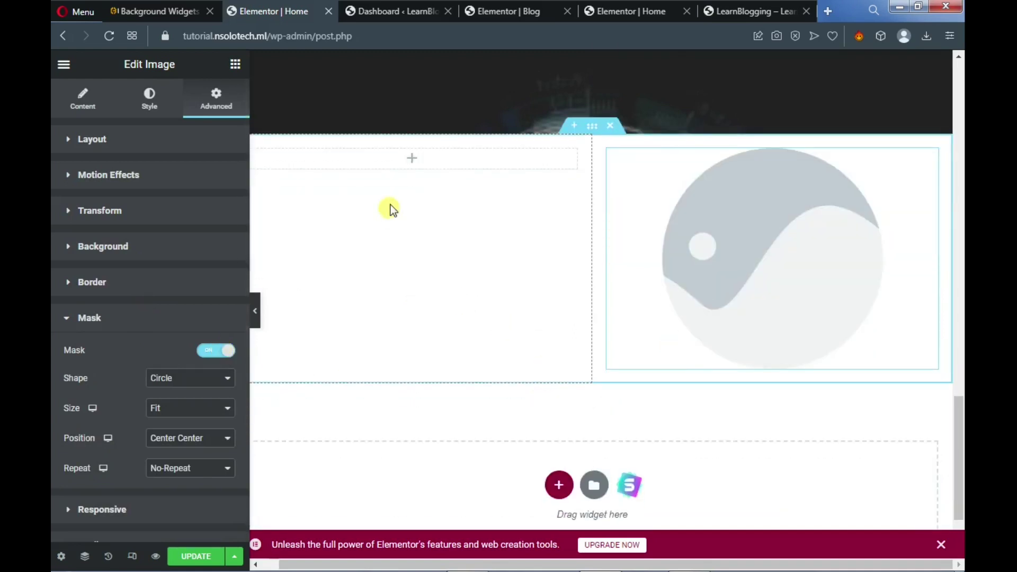
pyautogui.click(234, 68)
# Add a centred heading reading 'About Me!' to the empty left column
pyautogui.moveTo(191, 229); pyautogui.dragTo(403, 159)
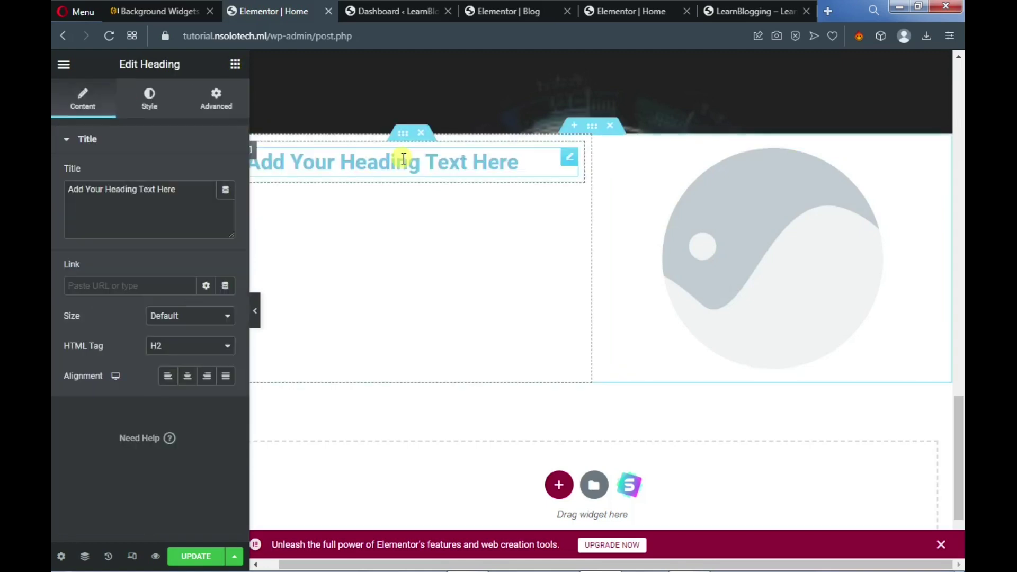
pyautogui.tripleClick(404, 158)
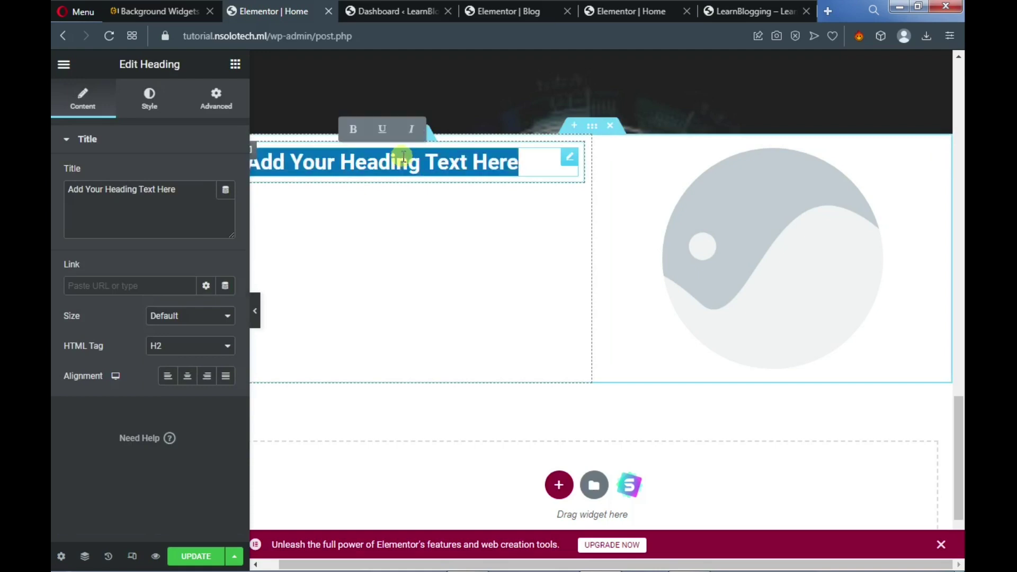
pyautogui.write('About Me')
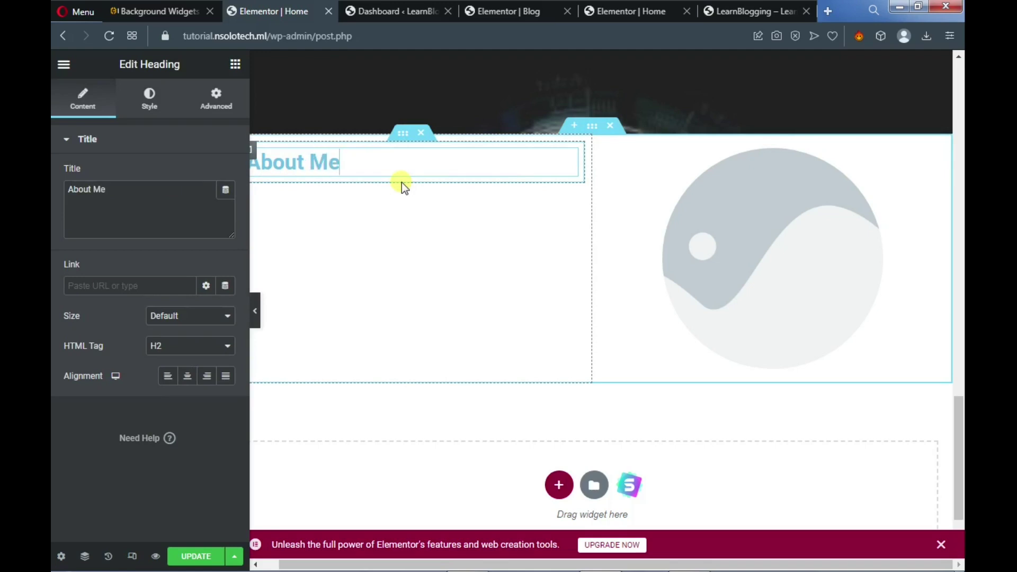
pyautogui.write('!')
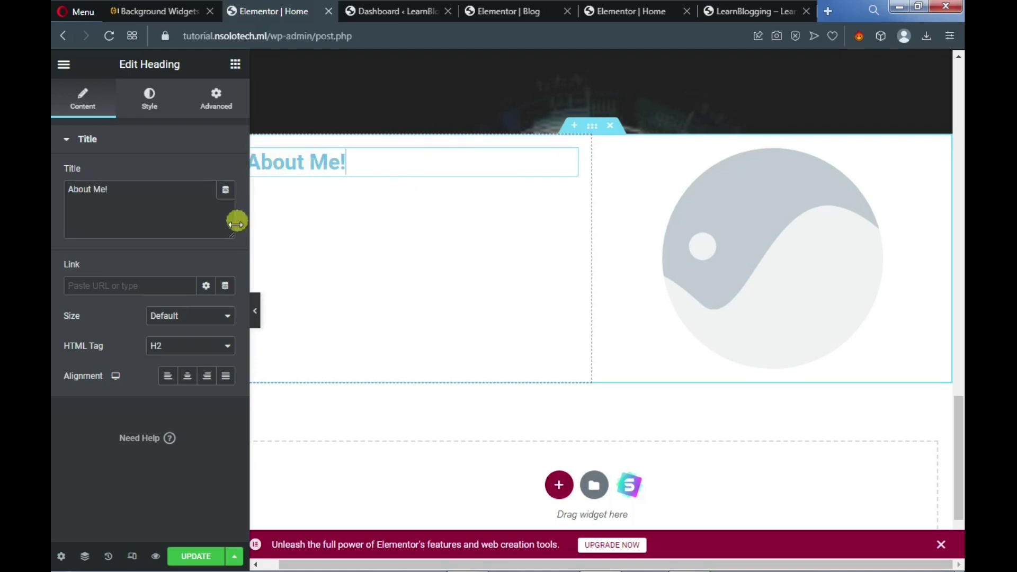
pyautogui.click(187, 376)
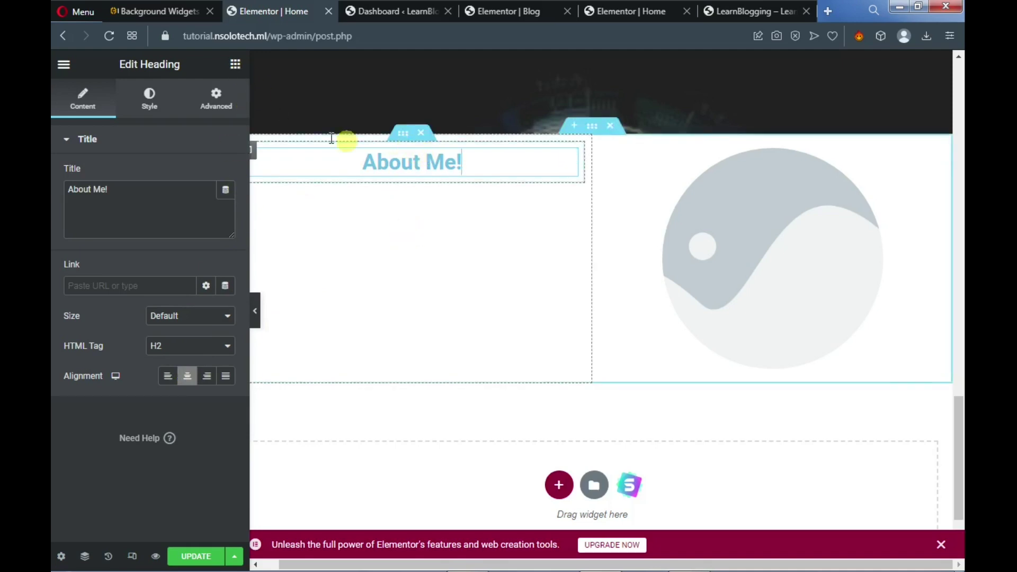
# Set the heading's text colour to golden yellow (#E8AF11)
pyautogui.click(150, 102)
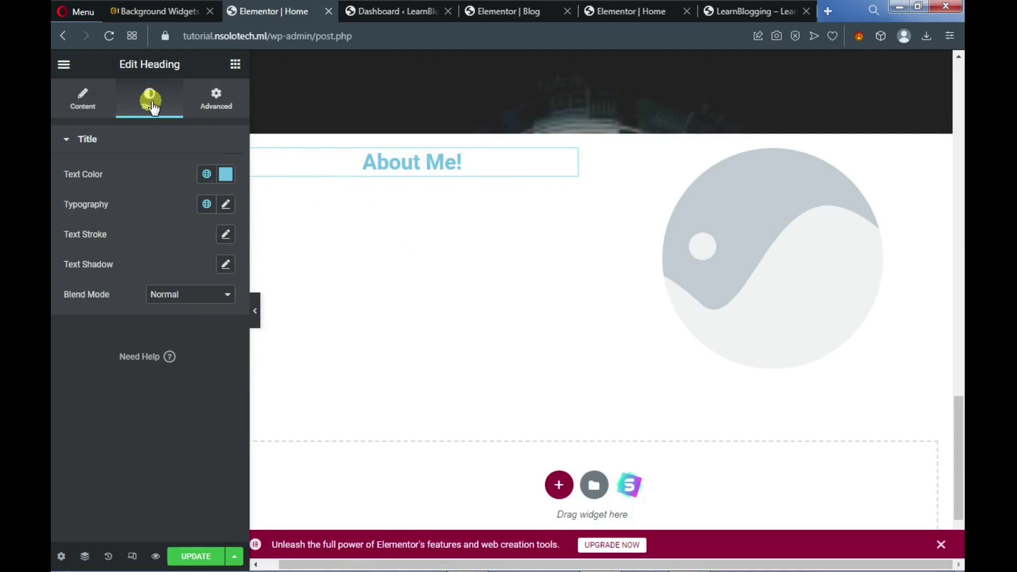
pyautogui.click(228, 176)
pyautogui.click(169, 359)
pyautogui.moveTo(169, 359)
pyautogui.mouseDown()
pyautogui.moveTo(177, 358)
pyautogui.moveTo(157, 359)
pyautogui.moveTo(172, 359)
pyautogui.mouseUp()
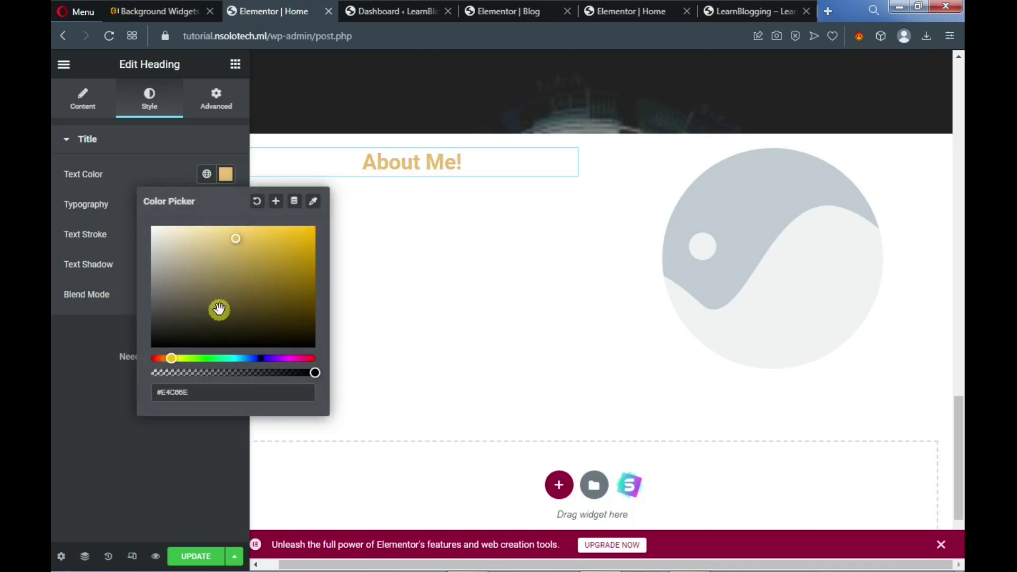
pyautogui.click(307, 256)
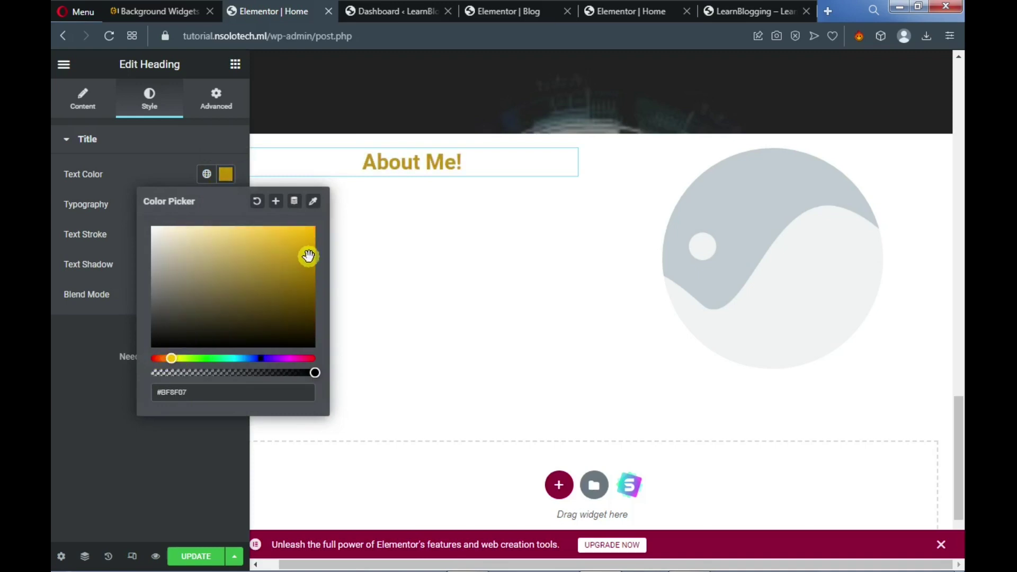
pyautogui.moveTo(304, 250); pyautogui.dragTo(303, 239)
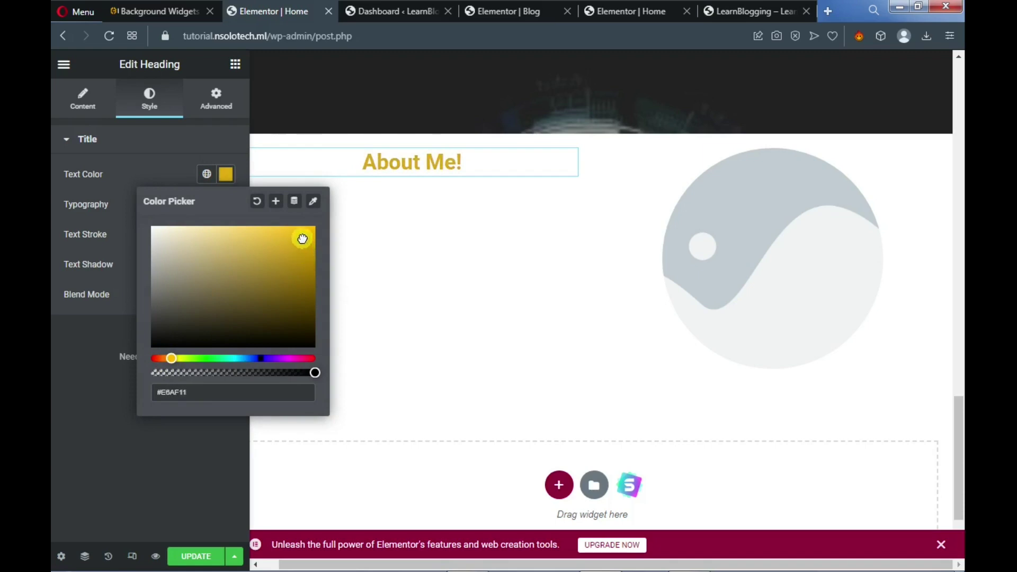
pyautogui.click(234, 66)
pyautogui.click(235, 65)
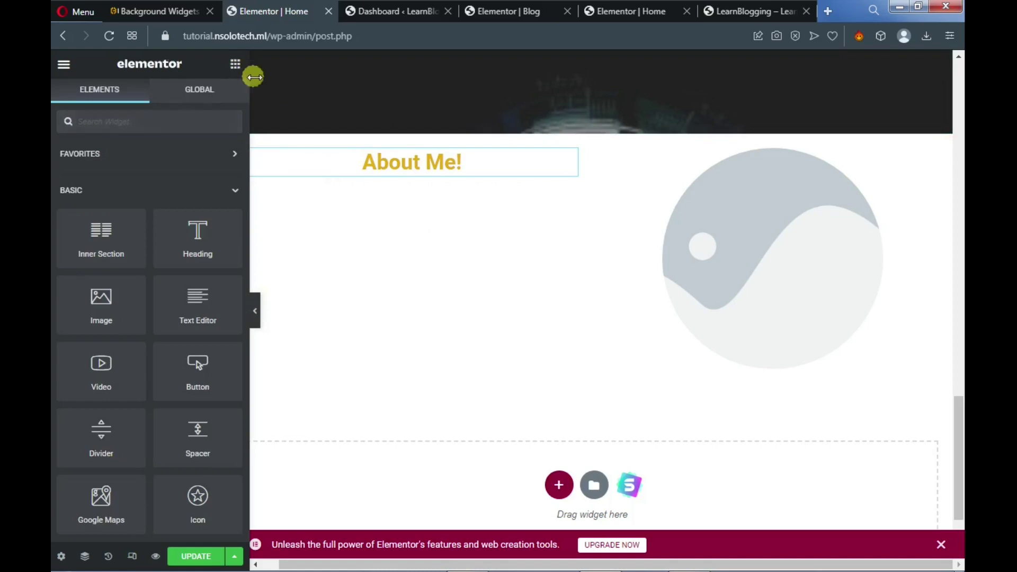
# Copy the lorem ipsum paragraph from the live LearnBlogging page
pyautogui.click(736, 11)
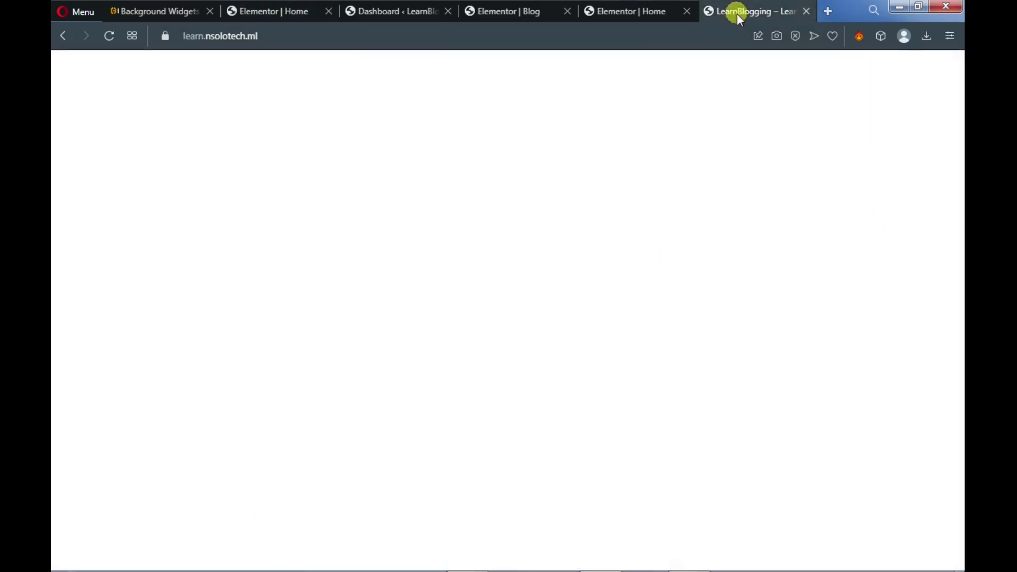
pyautogui.moveTo(90, 225); pyautogui.dragTo(492, 363)
pyautogui.hotkey('ctrl', 'c')
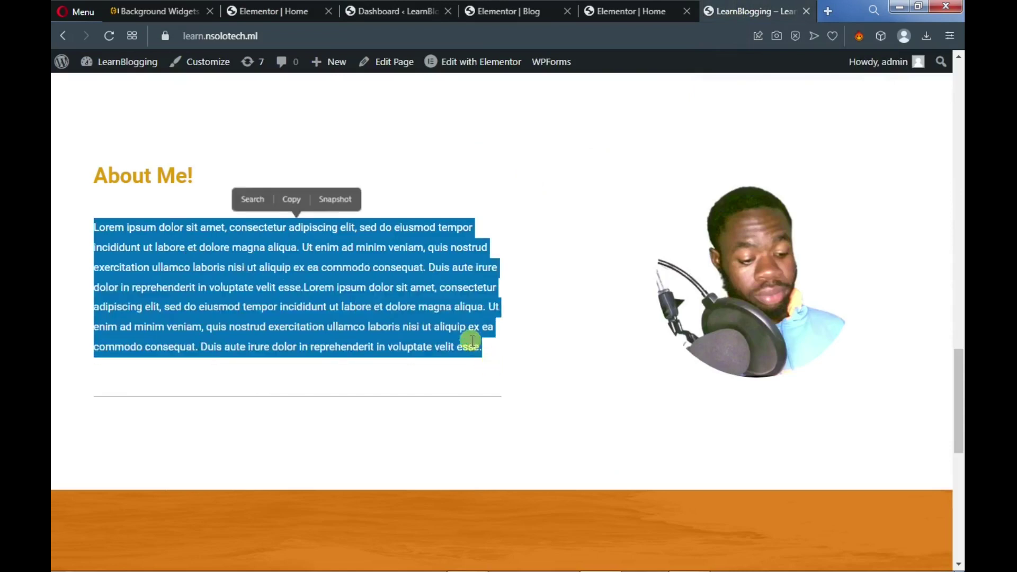
pyautogui.click(293, 199)
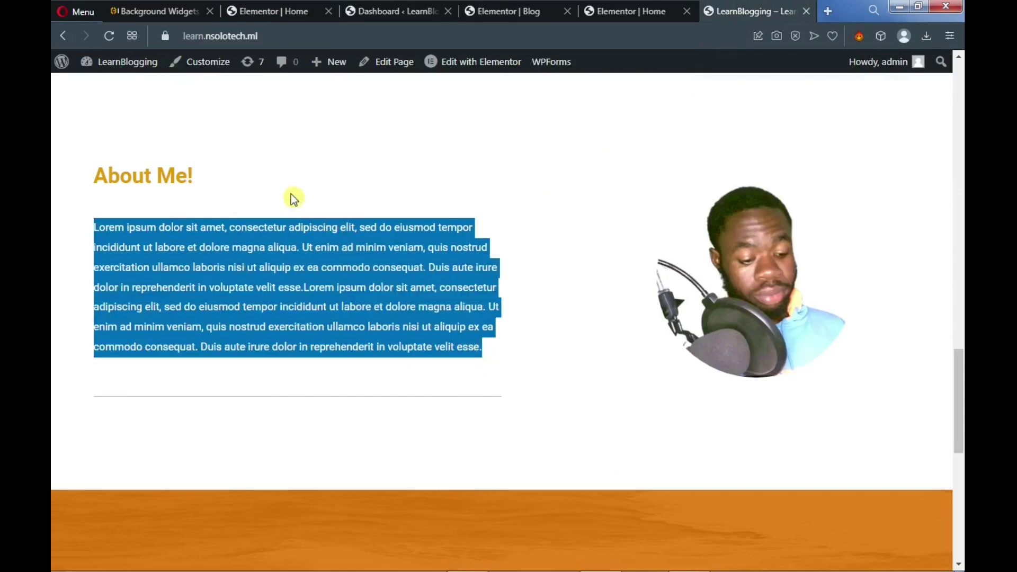
# Add a Text Editor widget under 'About Me!' and paste the paragraph into it
pyautogui.click(288, 15)
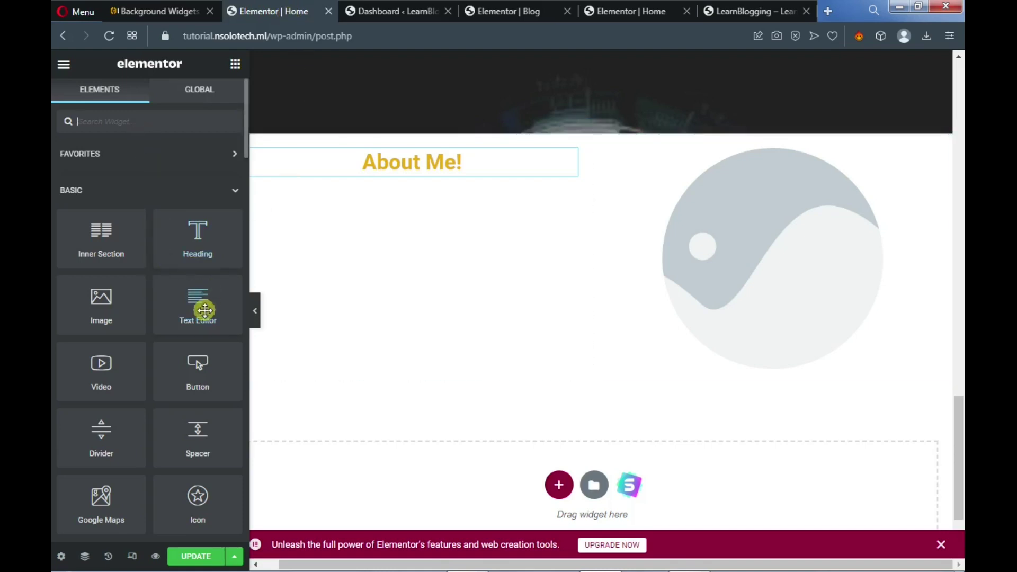
pyautogui.moveTo(189, 307); pyautogui.dragTo(414, 163)
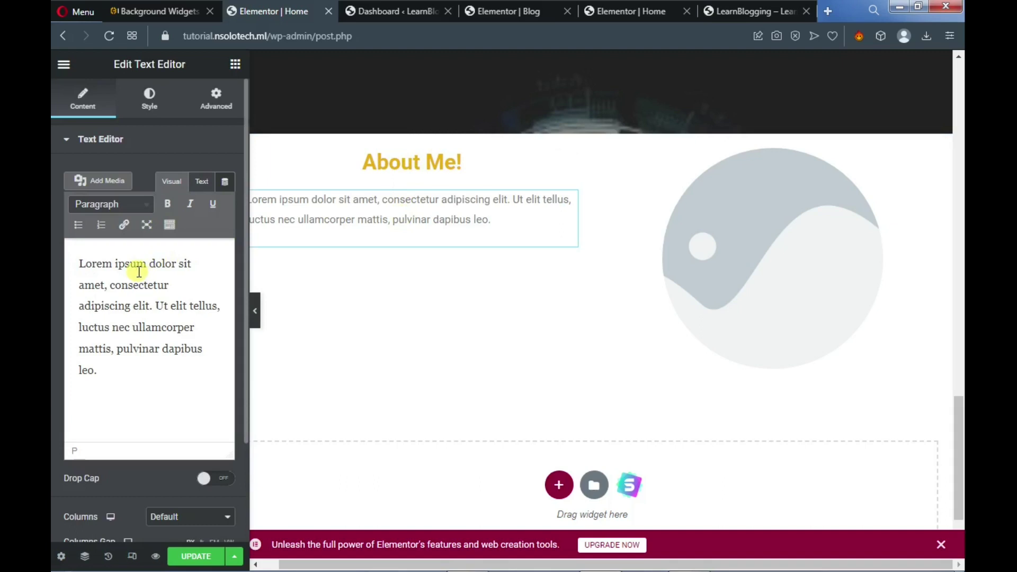
pyautogui.tripleClick(139, 271)
pyautogui.hotkey('ctrl', 'v')
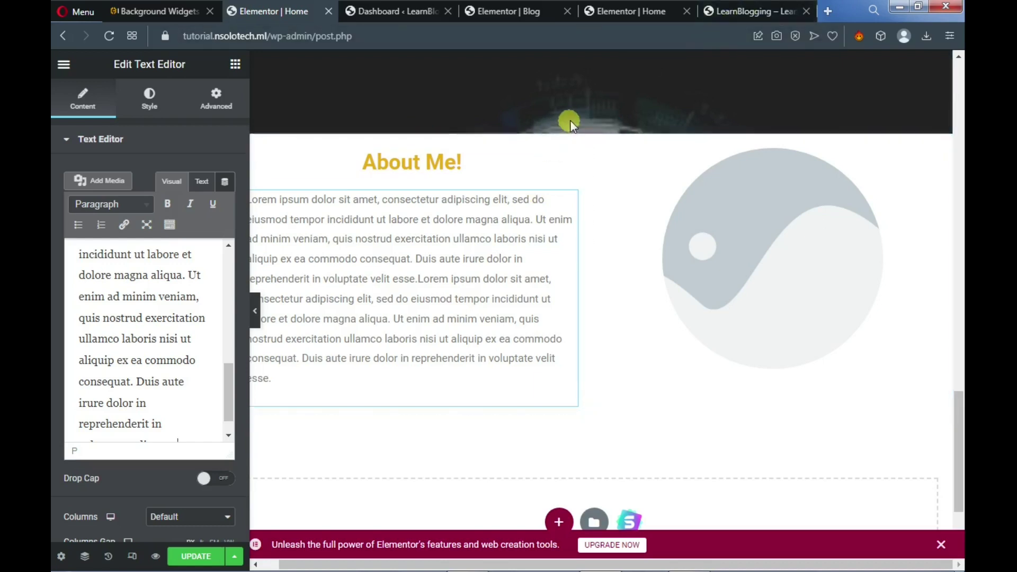
pyautogui.moveTo(574, 132)
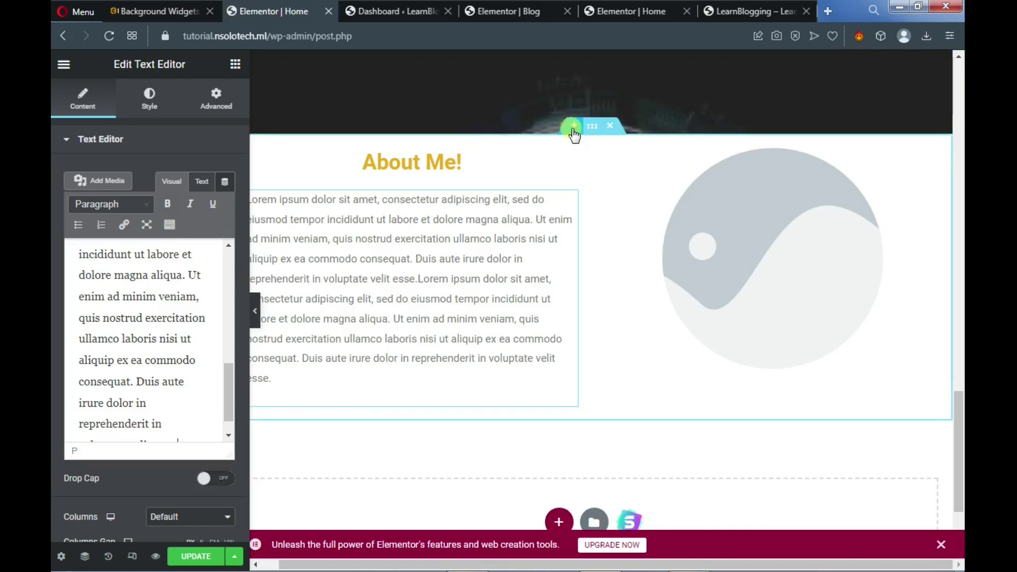
# Add a new section above About Me containing a Spacer set to 57 px
pyautogui.scroll(4, 565, 123)
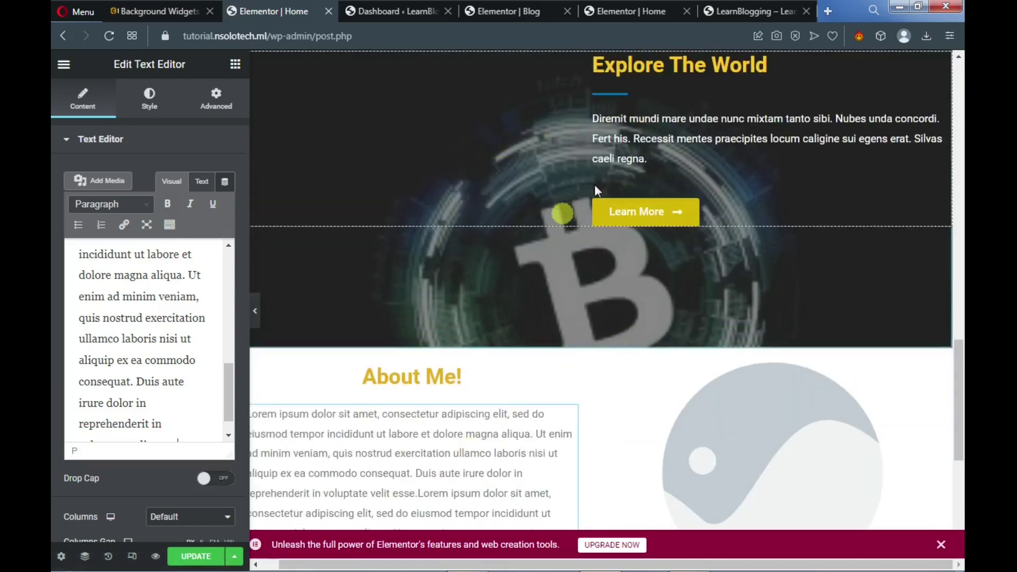
pyautogui.moveTo(578, 354)
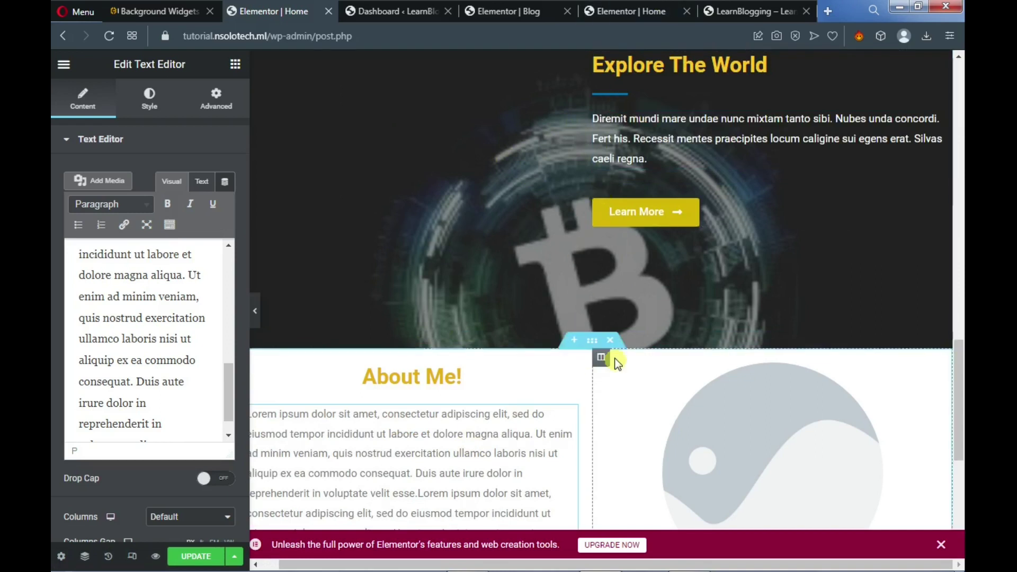
pyautogui.click(575, 345)
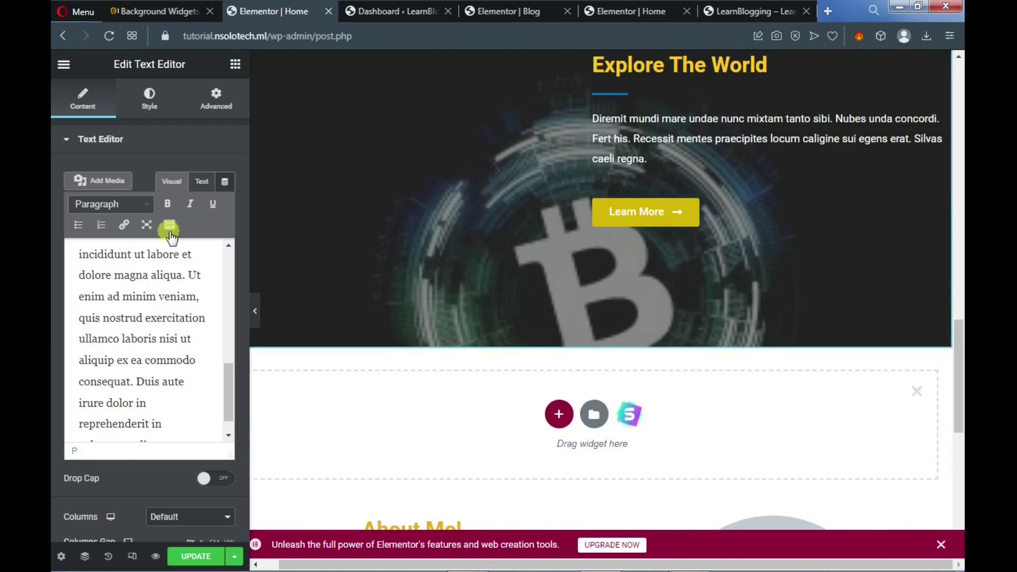
pyautogui.click(235, 65)
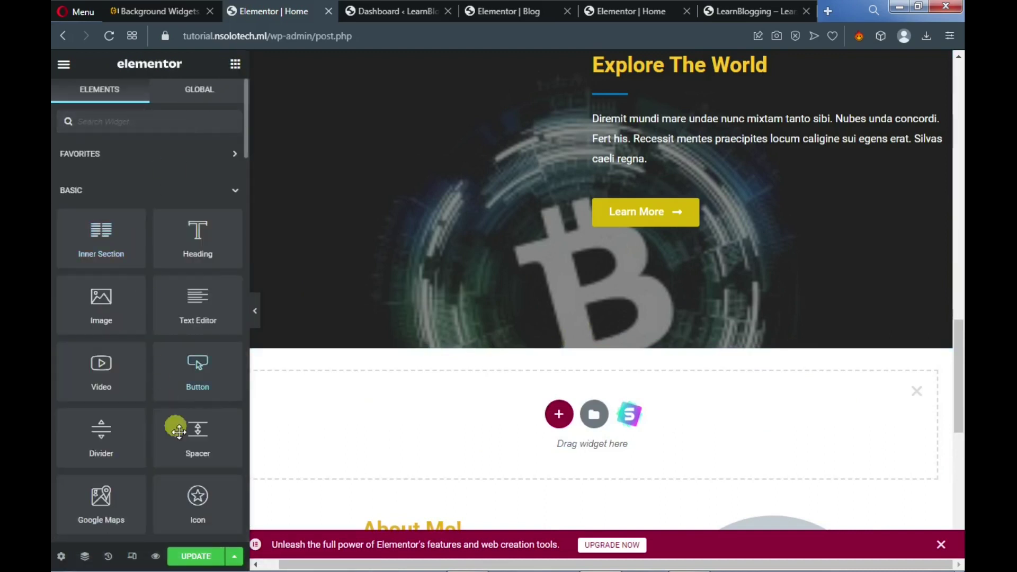
pyautogui.moveTo(197, 439); pyautogui.dragTo(461, 403)
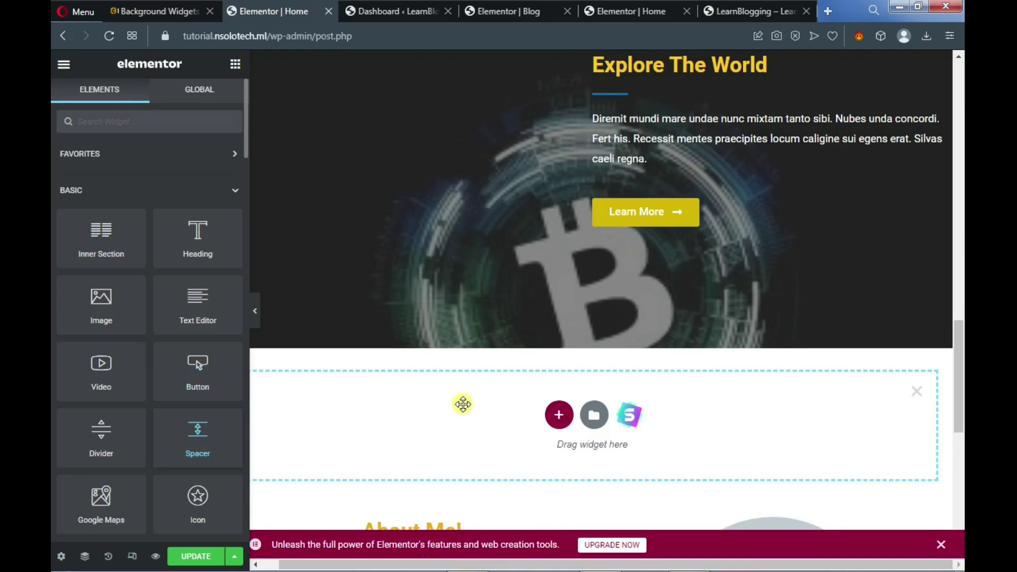
pyautogui.scroll(-3, 471, 397)
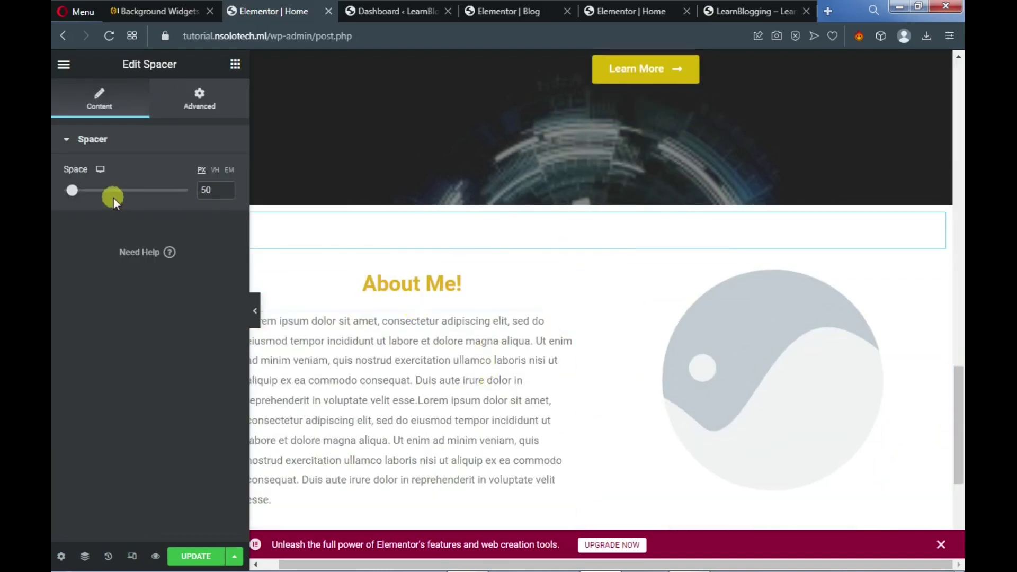
pyautogui.moveTo(79, 195)
pyautogui.mouseDown()
pyautogui.moveTo(91, 192)
pyautogui.moveTo(76, 192)
pyautogui.mouseUp()
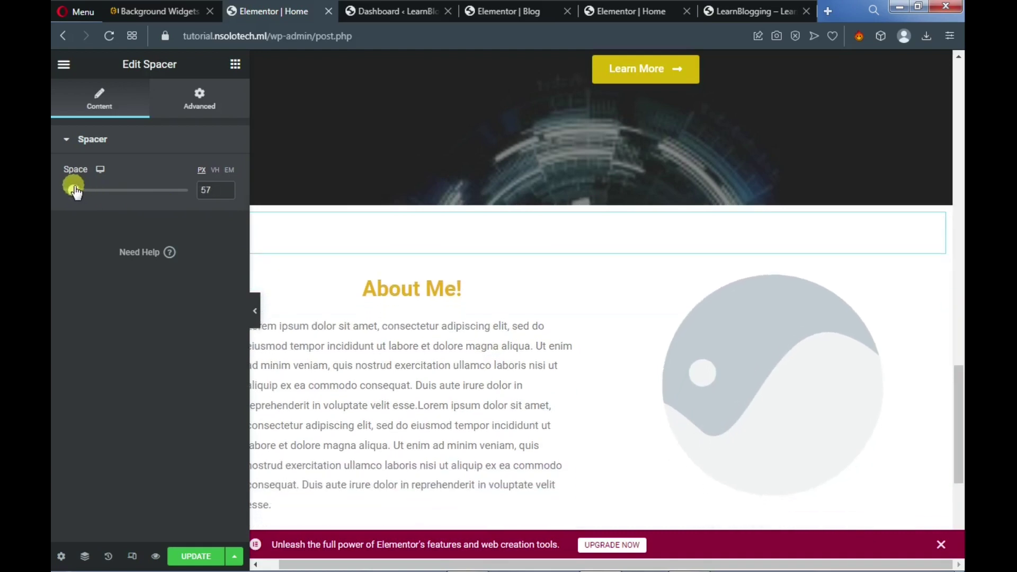
pyautogui.scroll(-3, 664, 300)
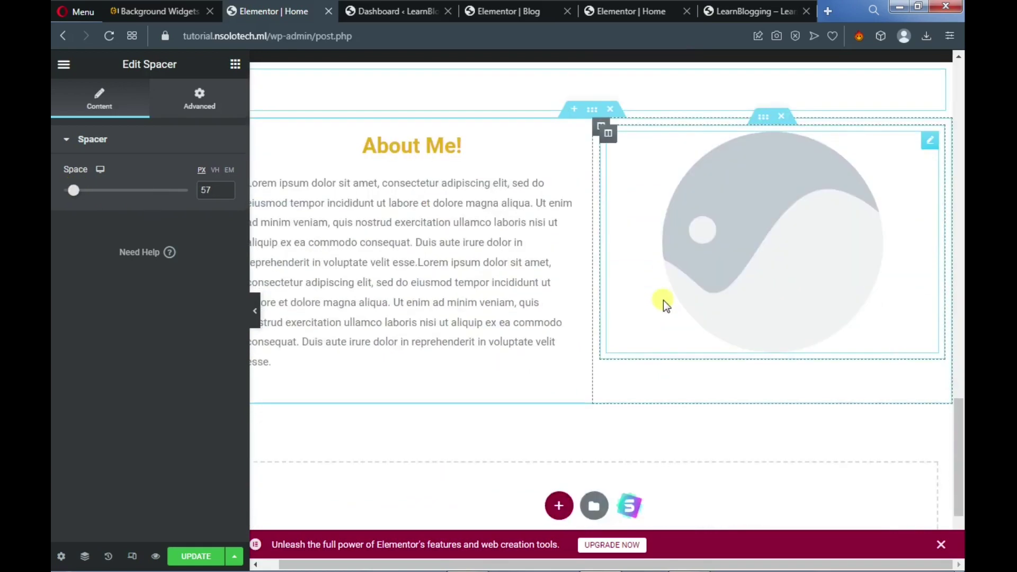
# Replace the circular image's placeholder with the portrait photo from the media library
pyautogui.click(742, 236)
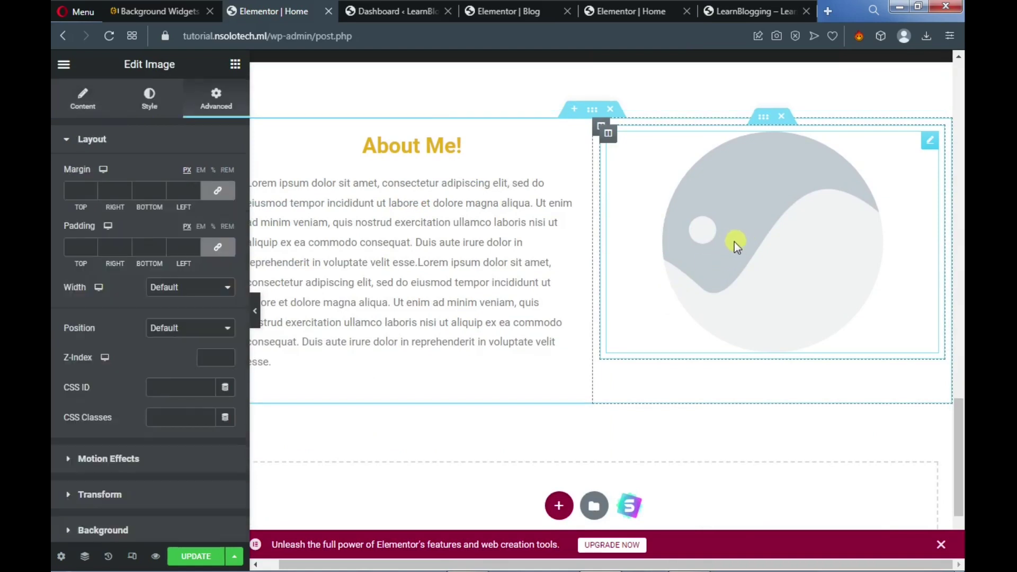
pyautogui.click(151, 98)
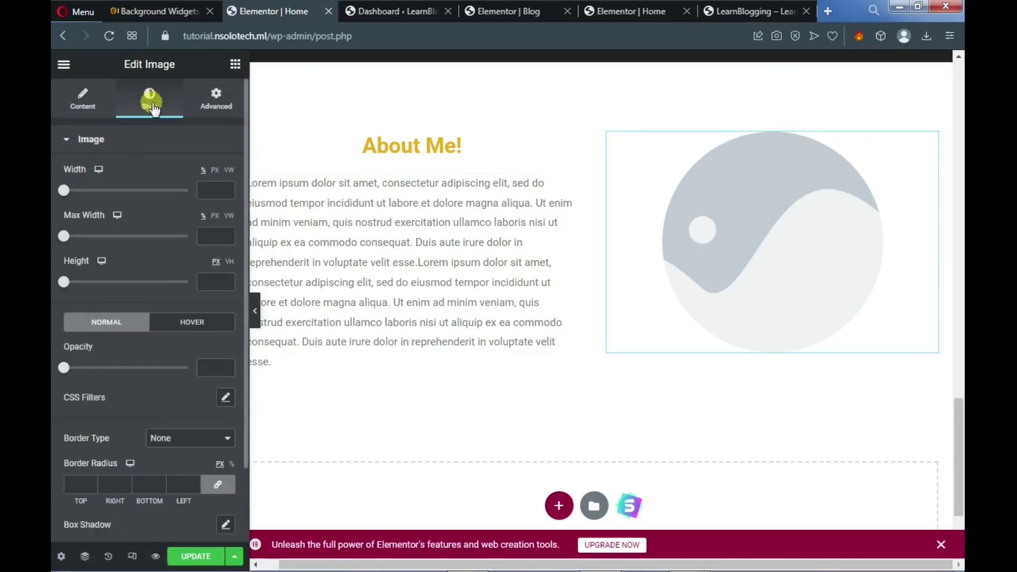
pyautogui.click(83, 100)
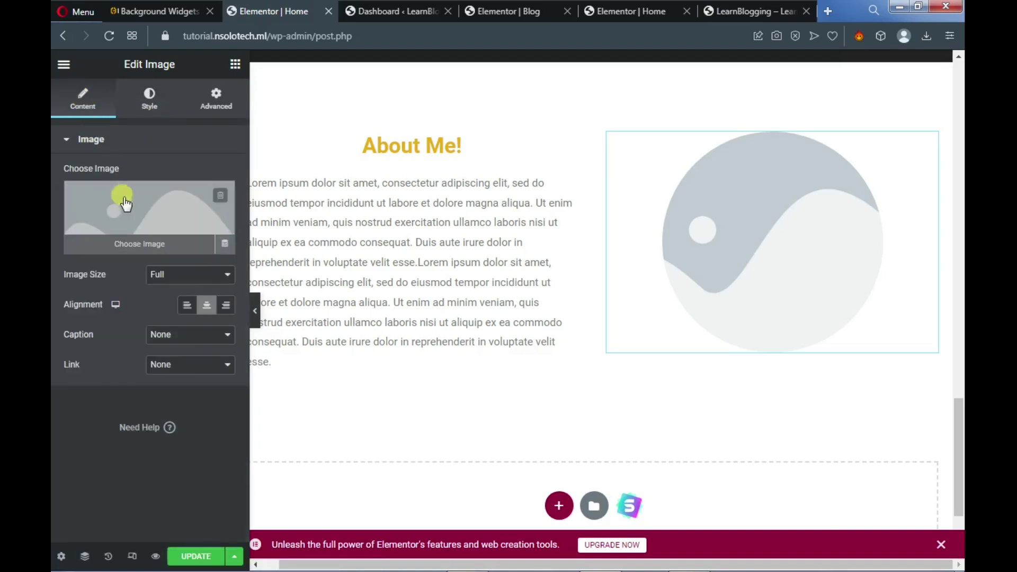
pyautogui.click(133, 221)
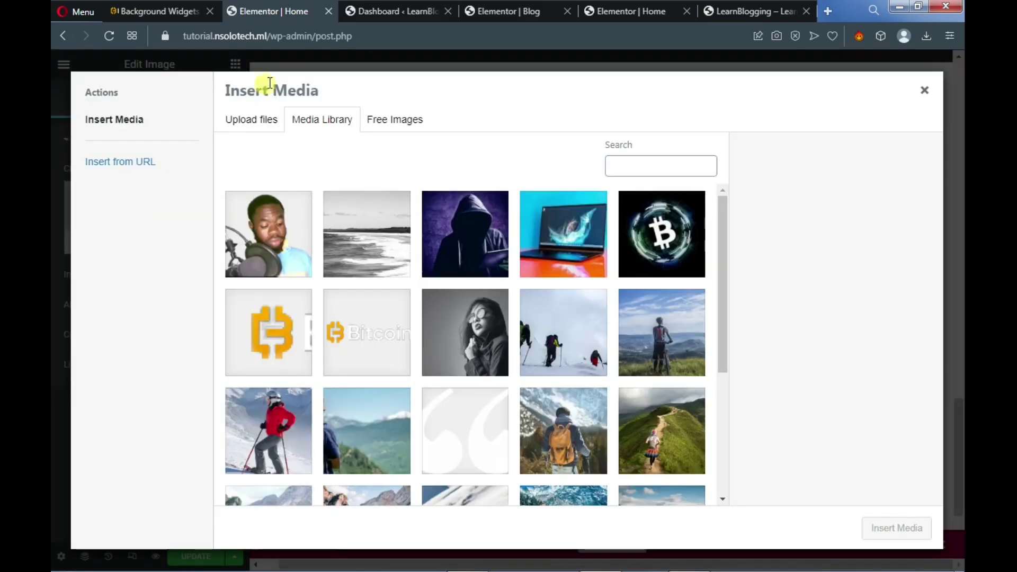
pyautogui.click(272, 231)
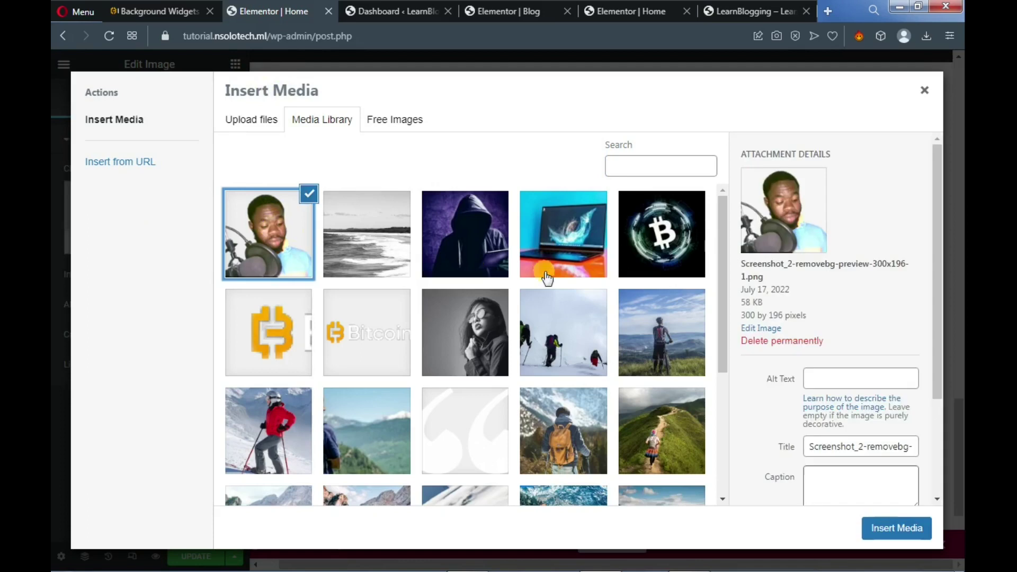
pyautogui.click(871, 532)
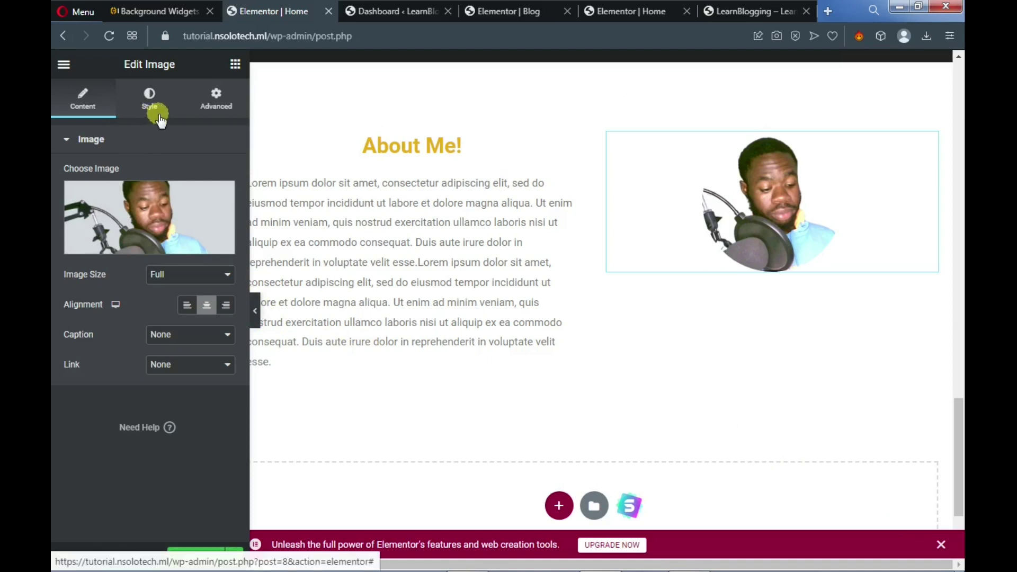
# Set the portrait image's width to 75%
pyautogui.click(141, 108)
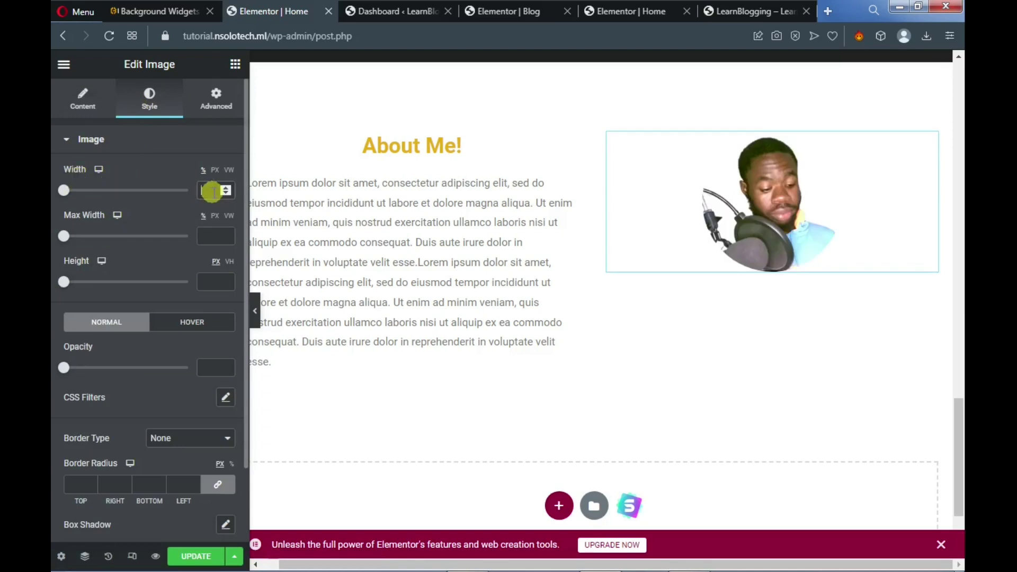
pyautogui.click(212, 191)
pyautogui.write('75')
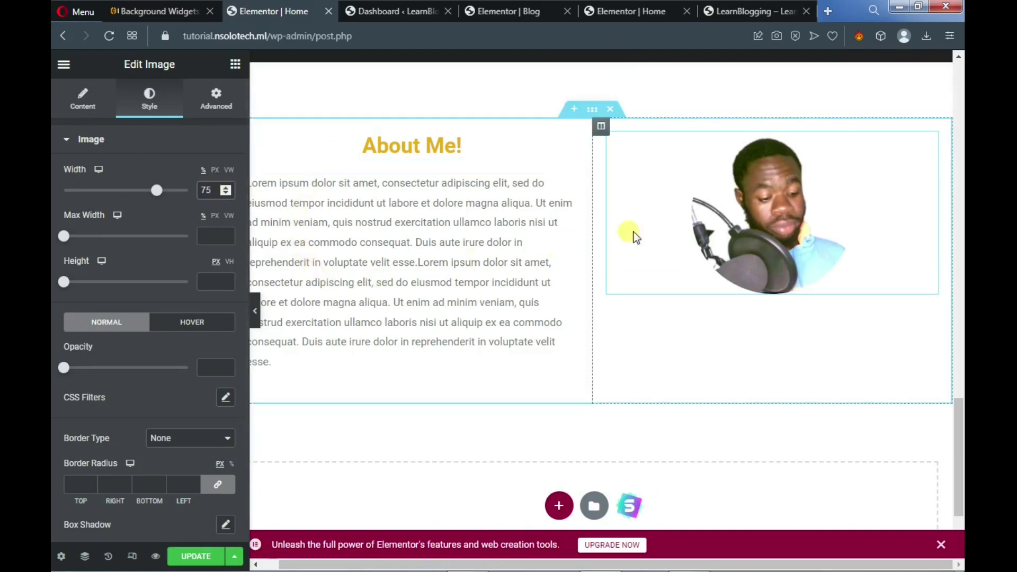
# Compare with the reference Bitcoin page, then hide the editing panel to preview
pyautogui.click(628, 8)
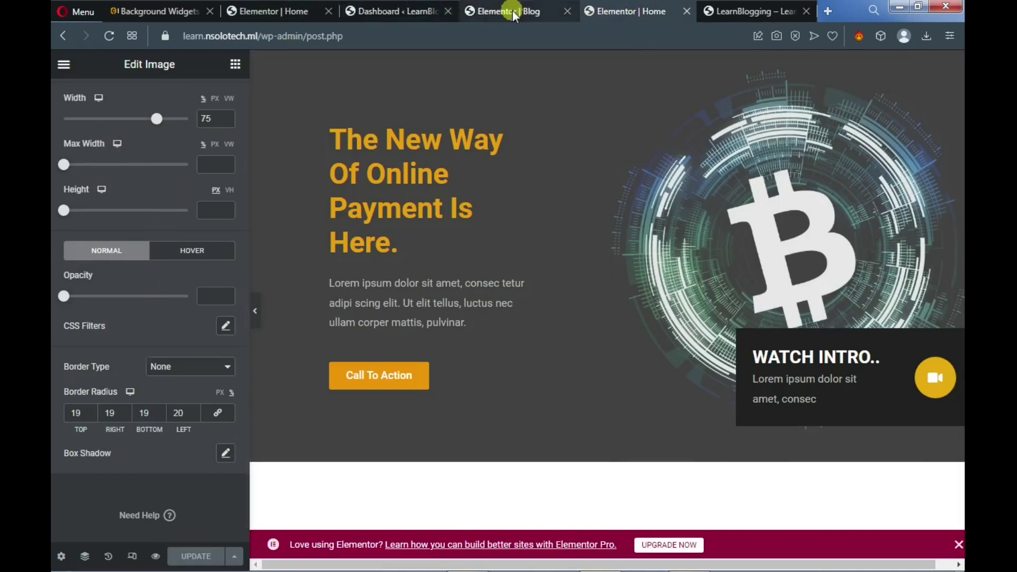
pyautogui.click(291, 12)
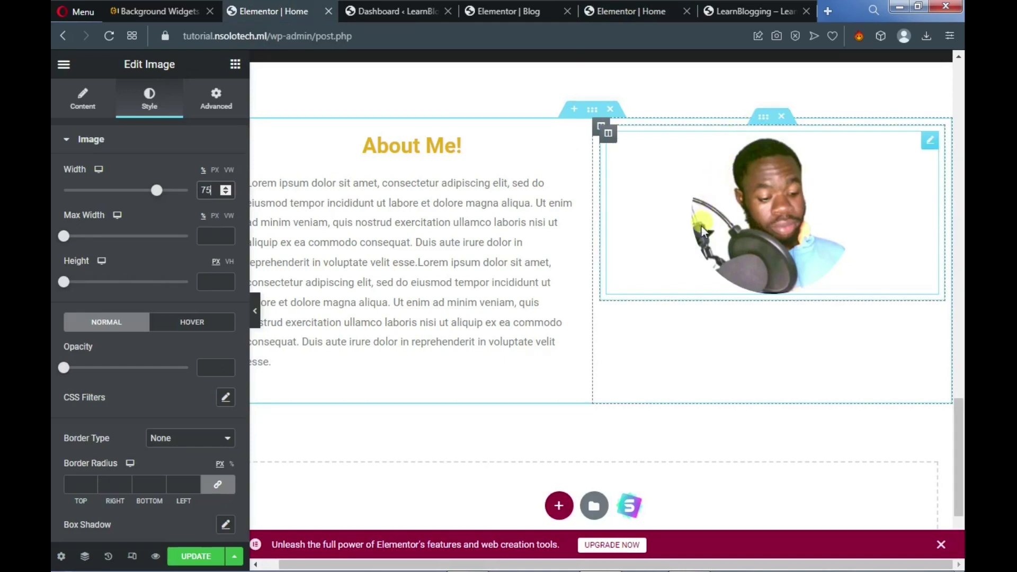
pyautogui.click(257, 318)
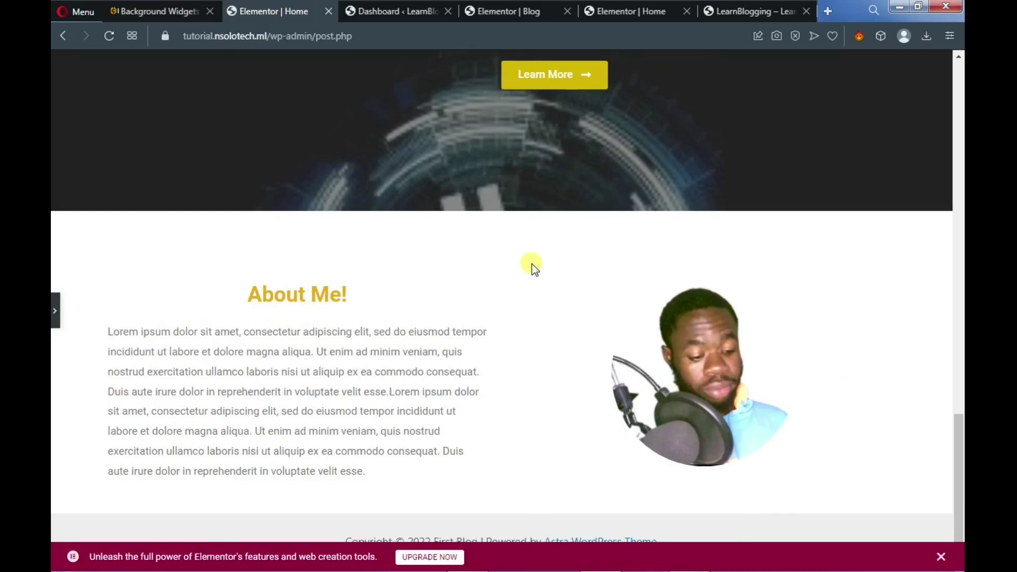
# Place a 50 px Spacer above the About Me portrait and save the page with Update
pyautogui.scroll(1, 532, 264)
pyautogui.scroll(-1, 532, 264)
pyautogui.click(58, 309)
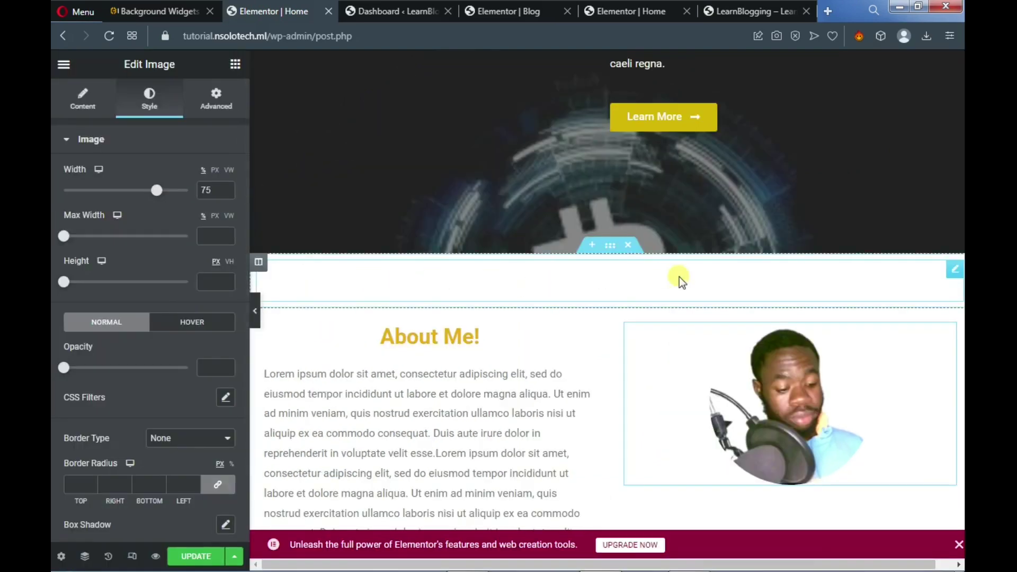
pyautogui.click(235, 68)
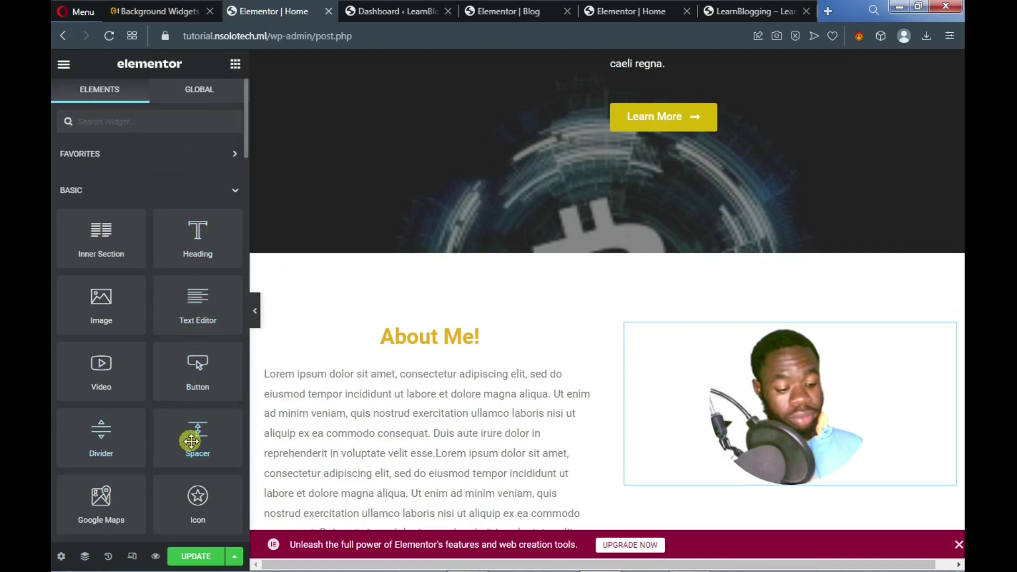
pyautogui.moveTo(195, 441); pyautogui.dragTo(775, 325)
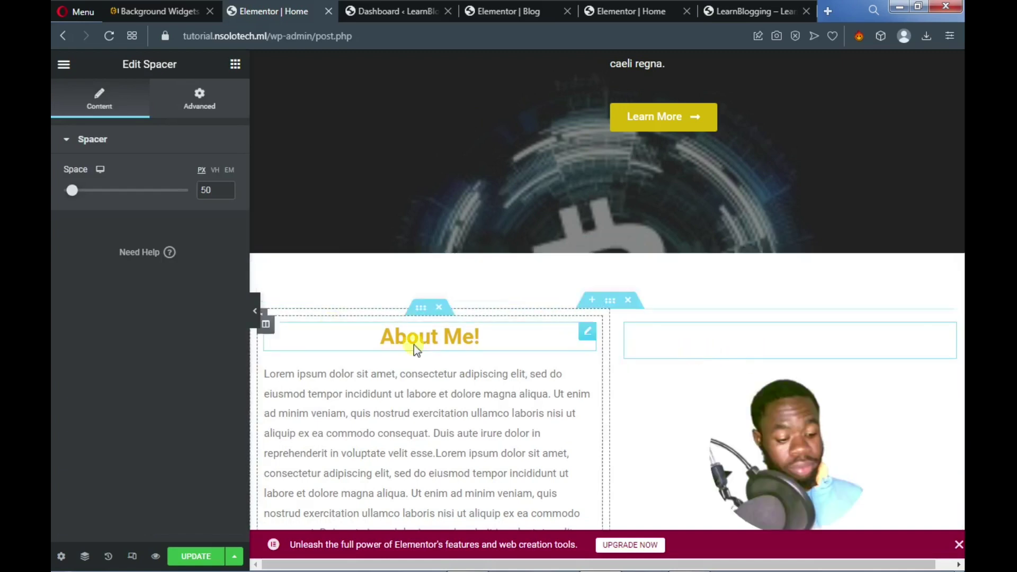
pyautogui.scroll(-4, 584, 351)
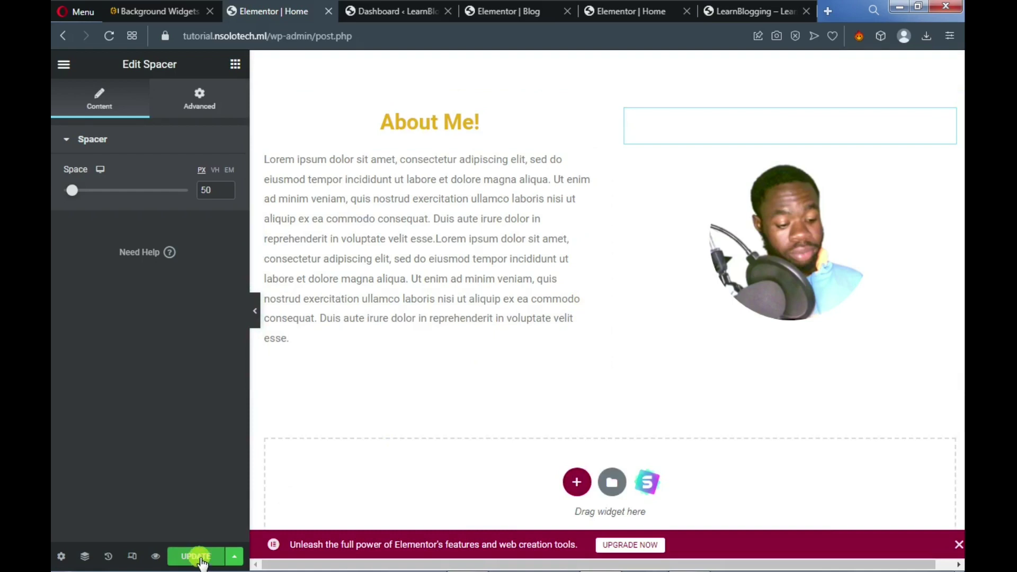
pyautogui.click(209, 559)
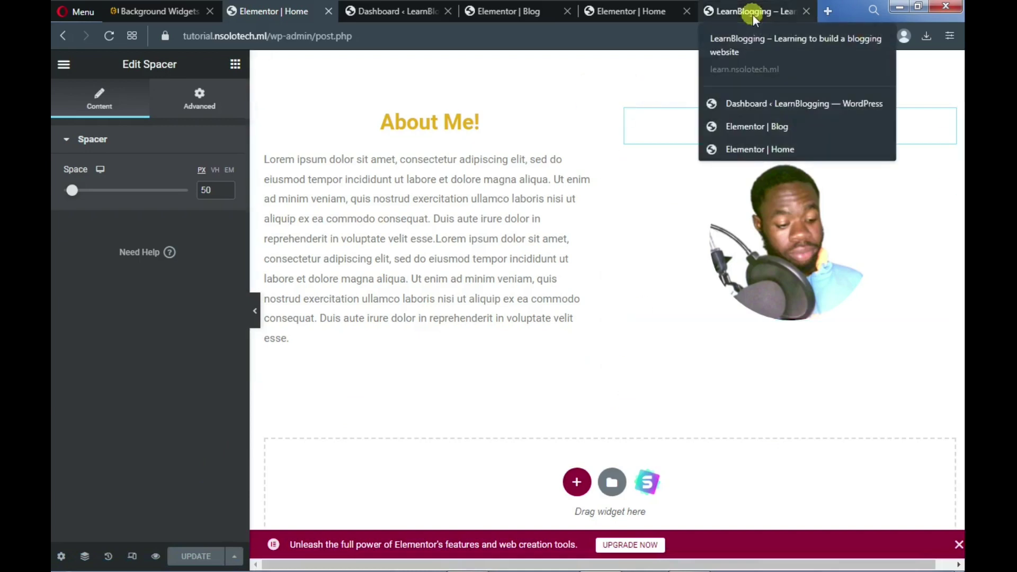
pyautogui.scroll(5, 583, 155)
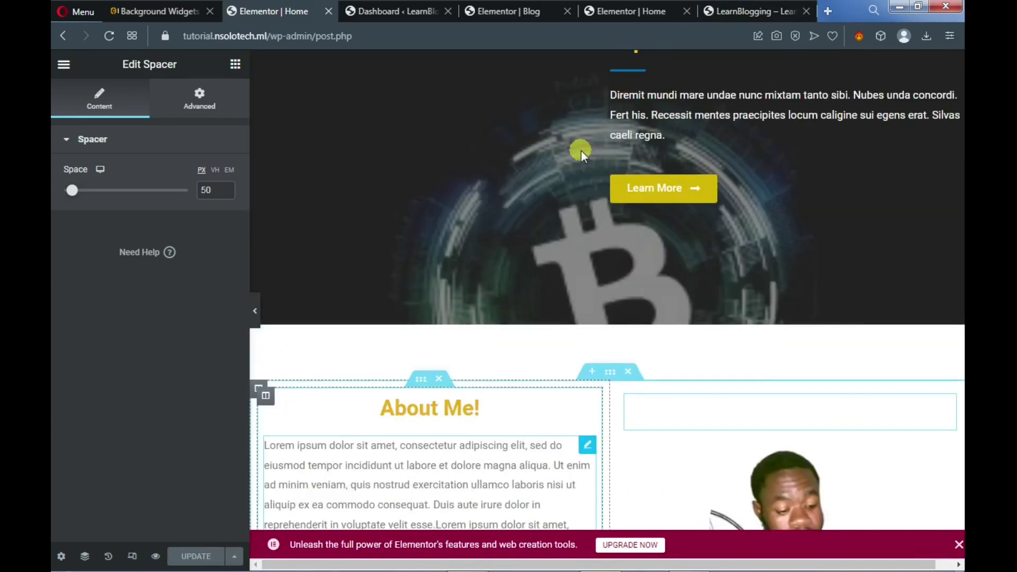
pyautogui.scroll(-4, 583, 154)
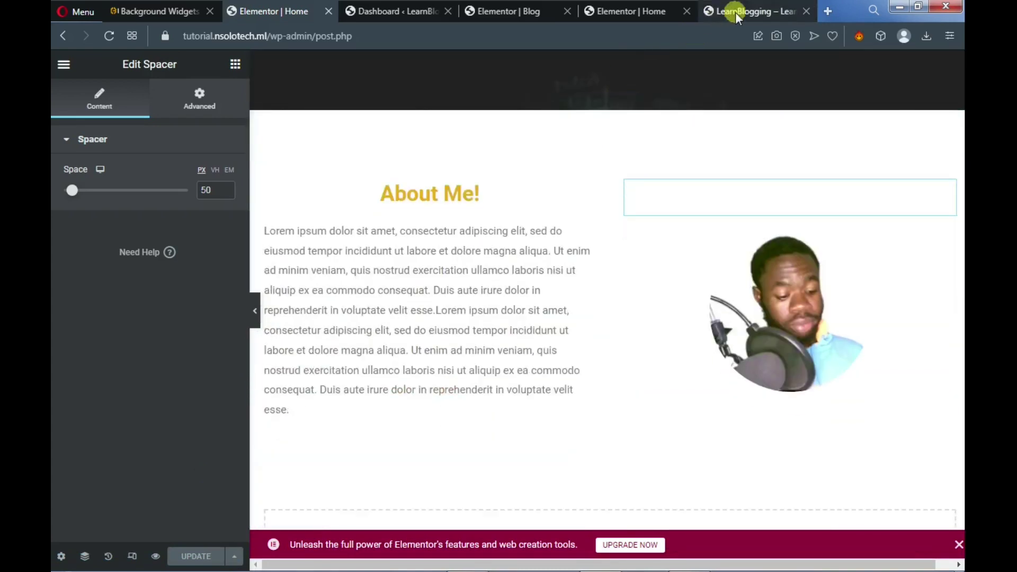
pyautogui.click(736, 12)
pyautogui.scroll(-6, 473, 294)
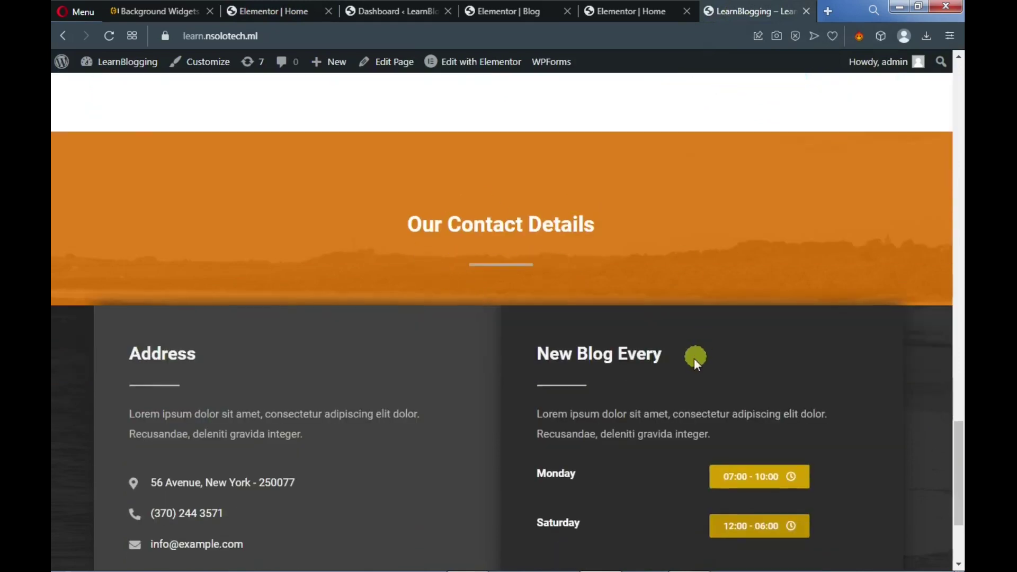
pyautogui.scroll(-3, 678, 374)
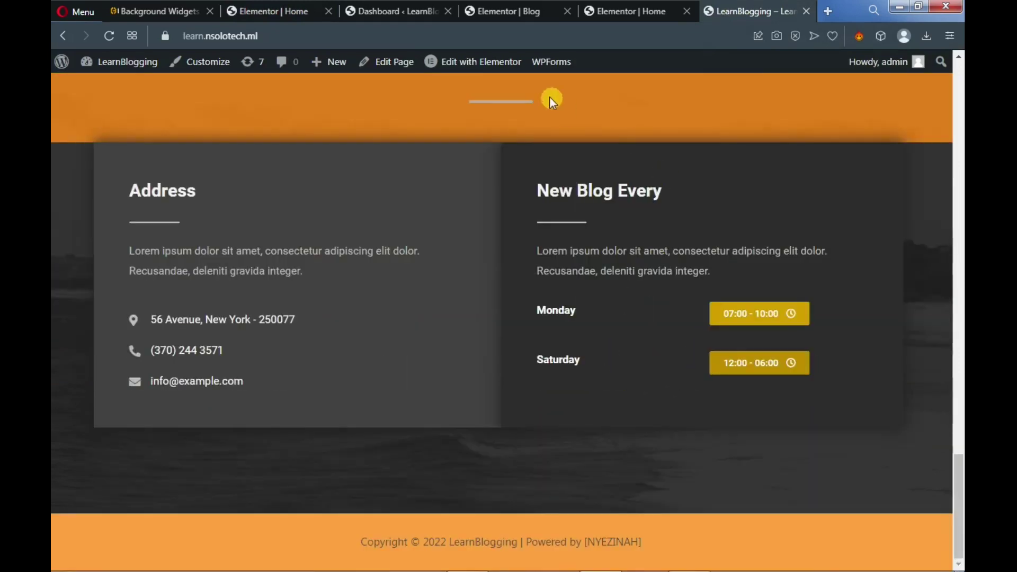
pyautogui.click(290, 11)
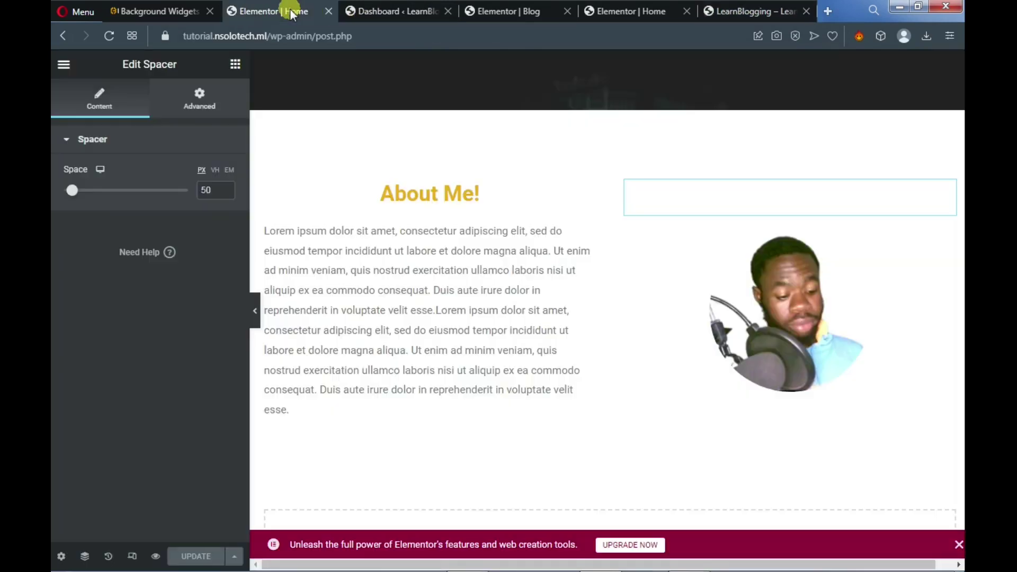
pyautogui.scroll(-3, 705, 412)
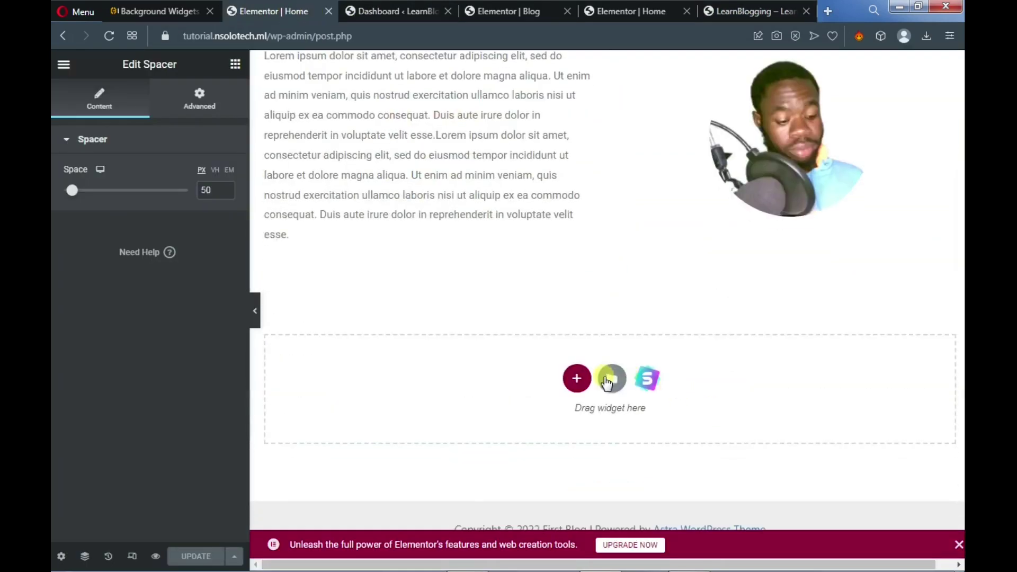
# Import the Our Contact Details block from the Starter Templates Contact blocks
pyautogui.click(648, 380)
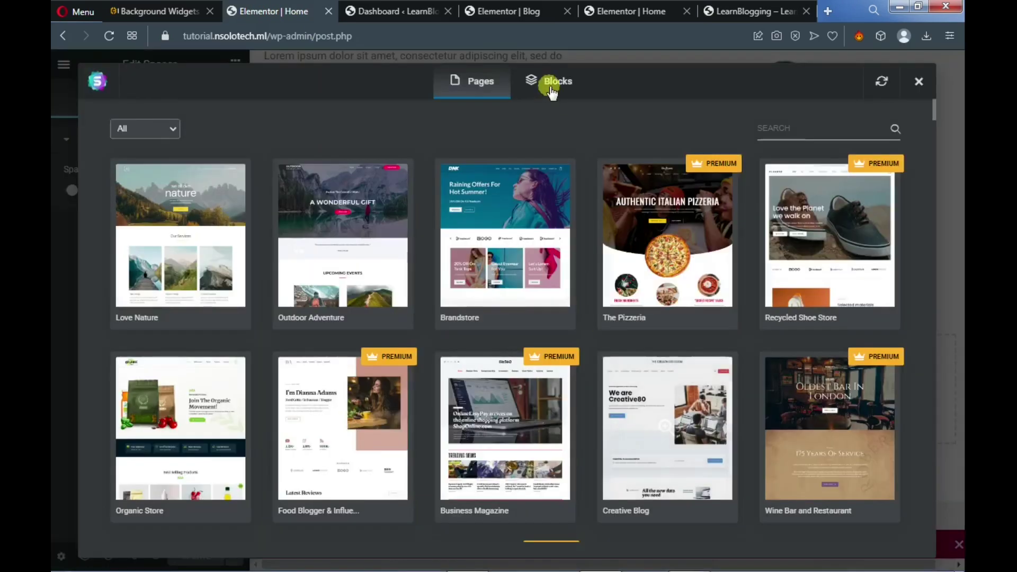
pyautogui.click(554, 85)
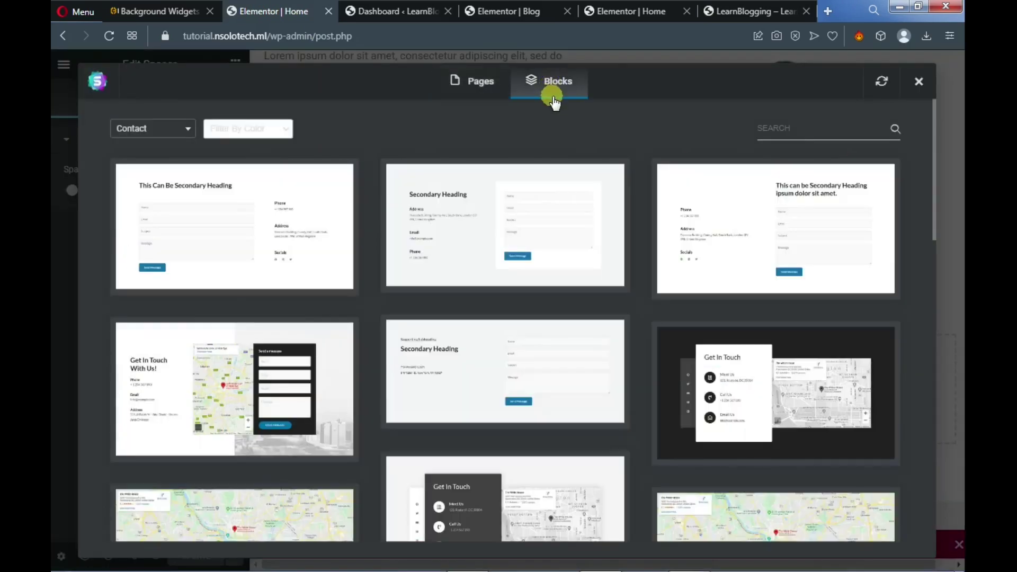
pyautogui.click(128, 132)
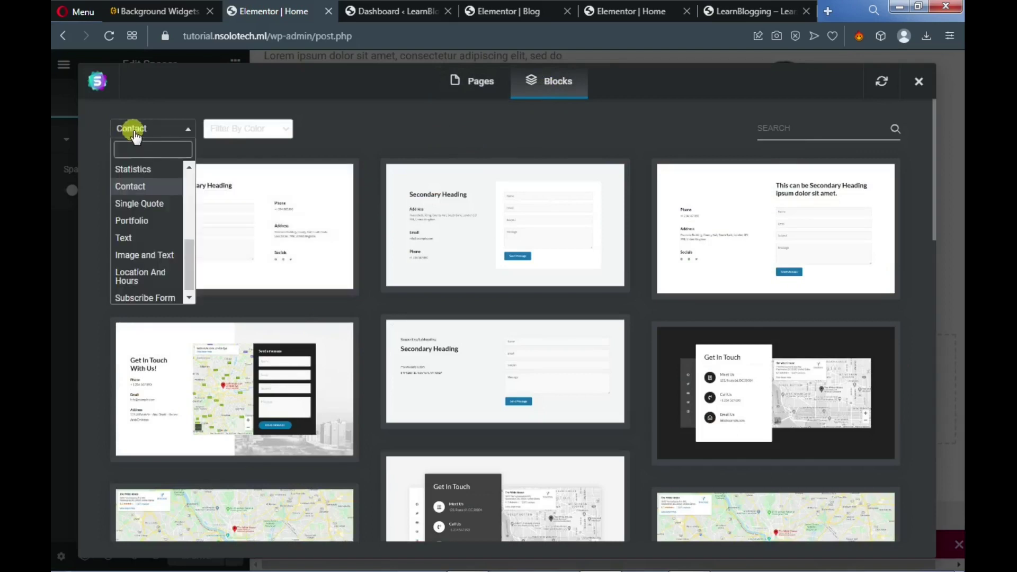
pyautogui.click(143, 188)
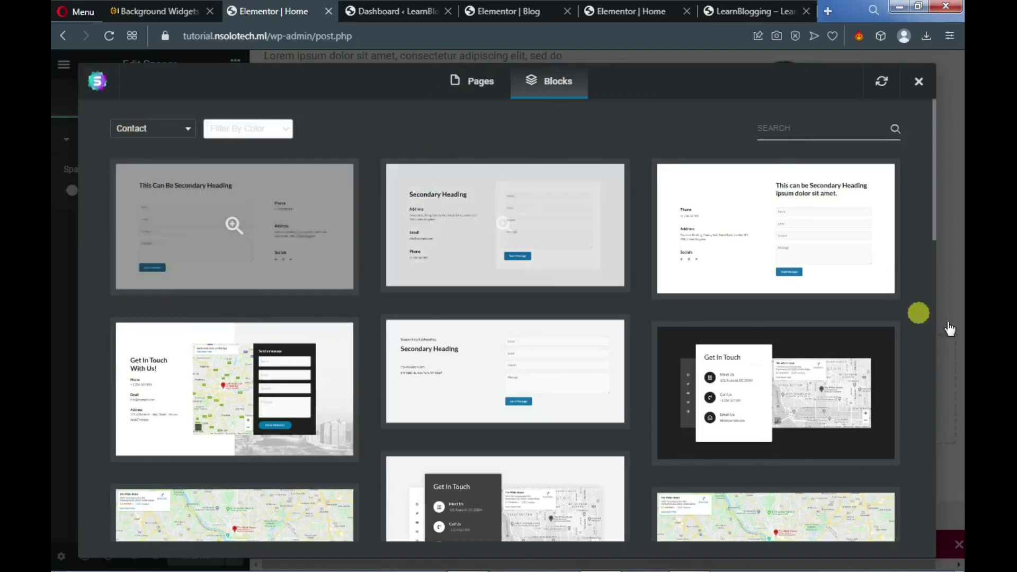
pyautogui.scroll(-1, 841, 408)
pyautogui.scroll(-10, 841, 408)
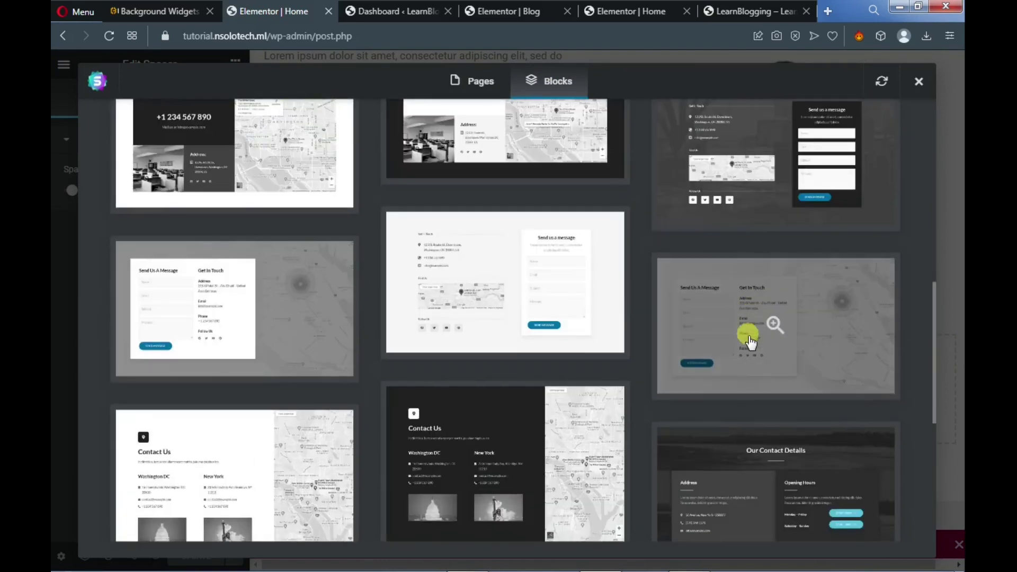
pyautogui.scroll(-4, 747, 339)
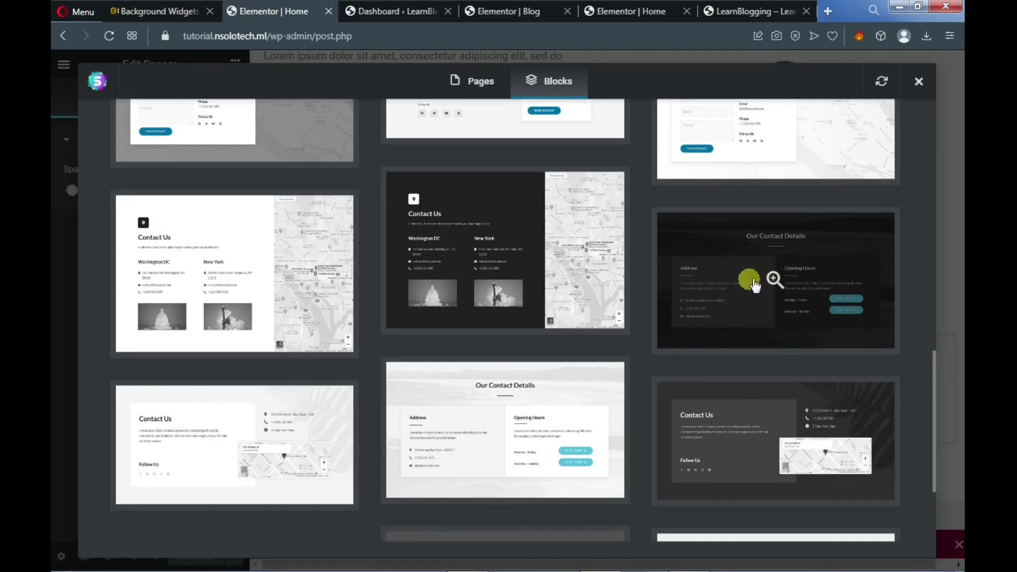
pyautogui.click(751, 315)
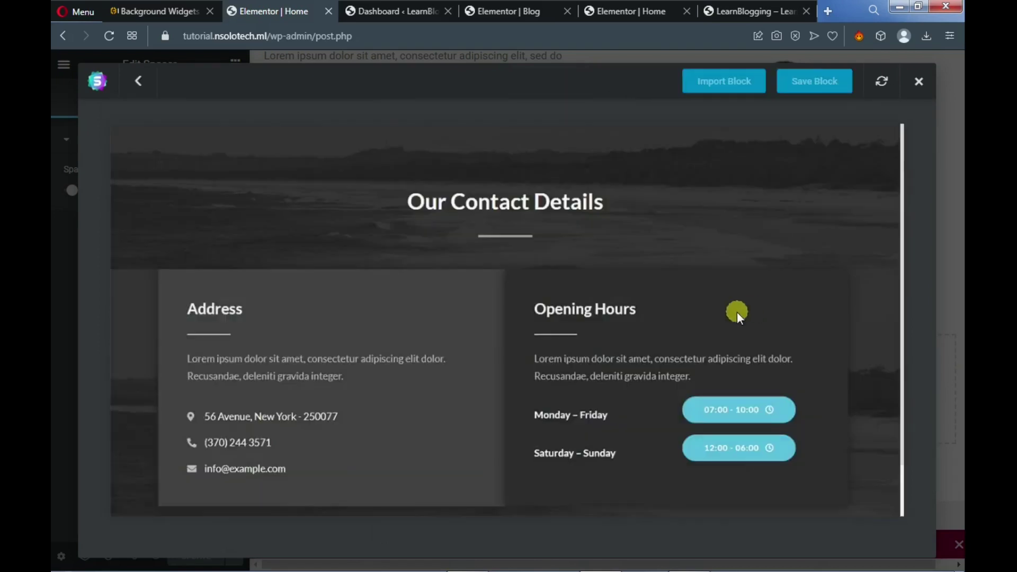
pyautogui.click(734, 95)
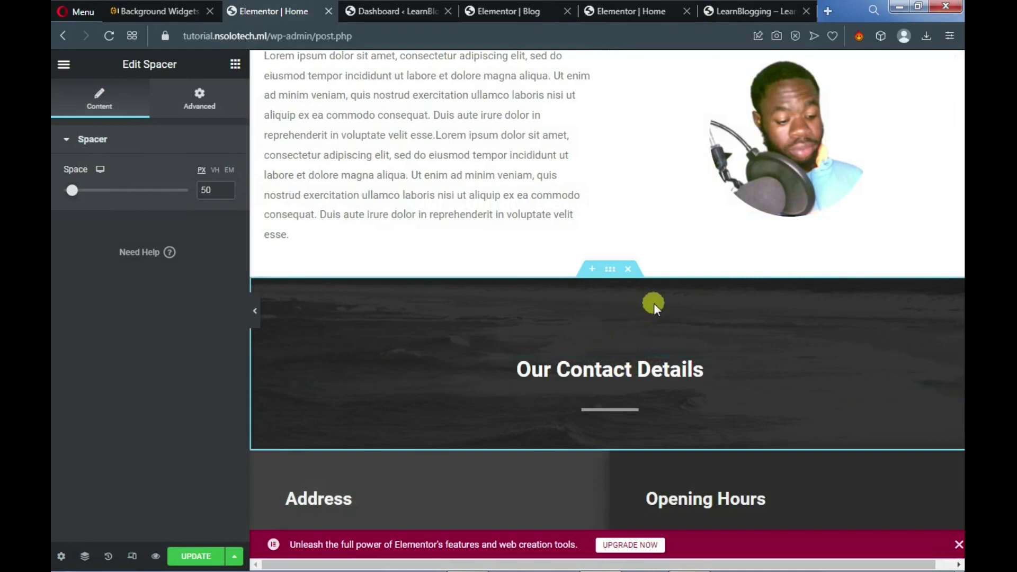
pyautogui.scroll(-3, 675, 409)
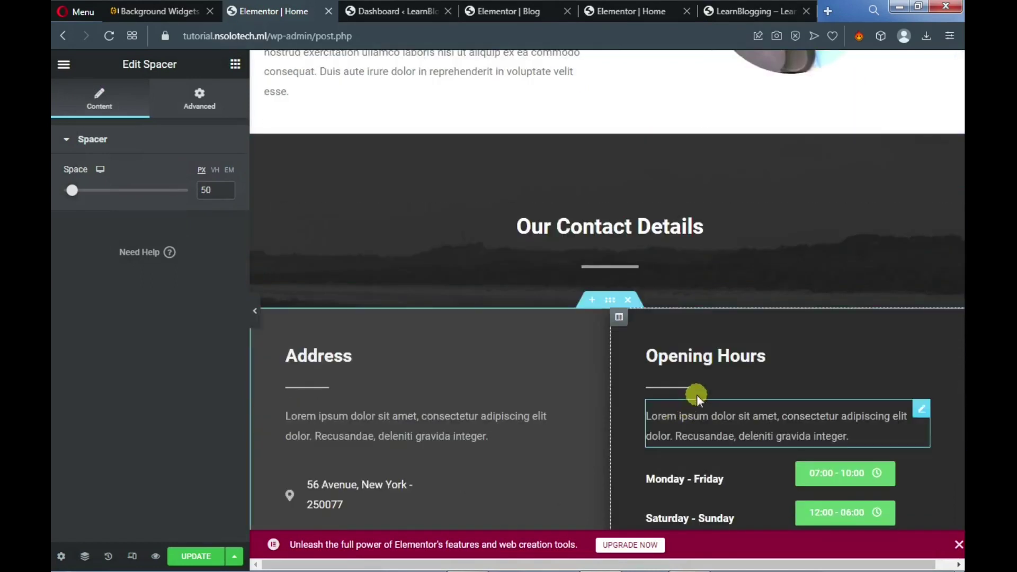
pyautogui.scroll(-3, 707, 389)
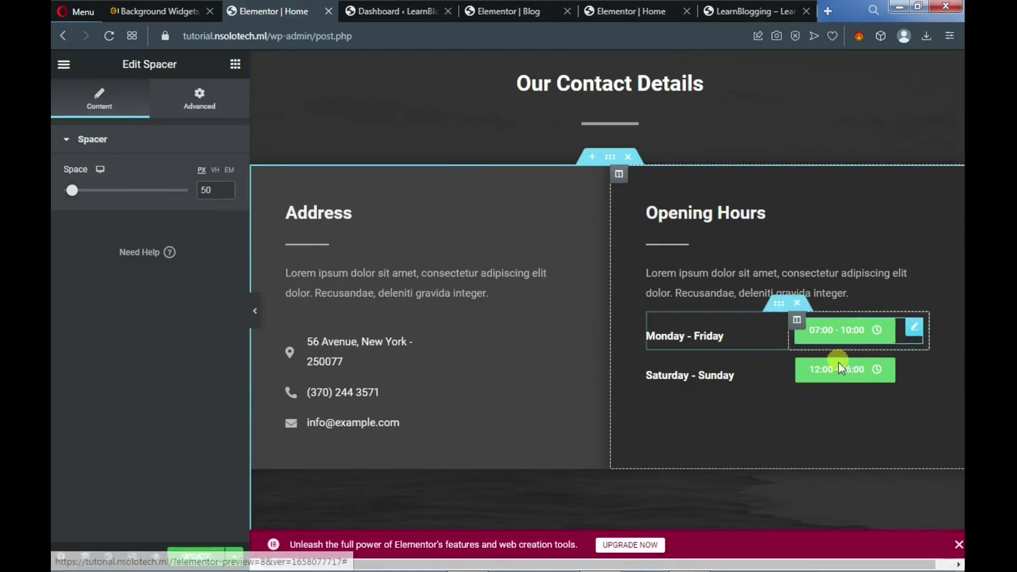
pyautogui.scroll(4, 756, 264)
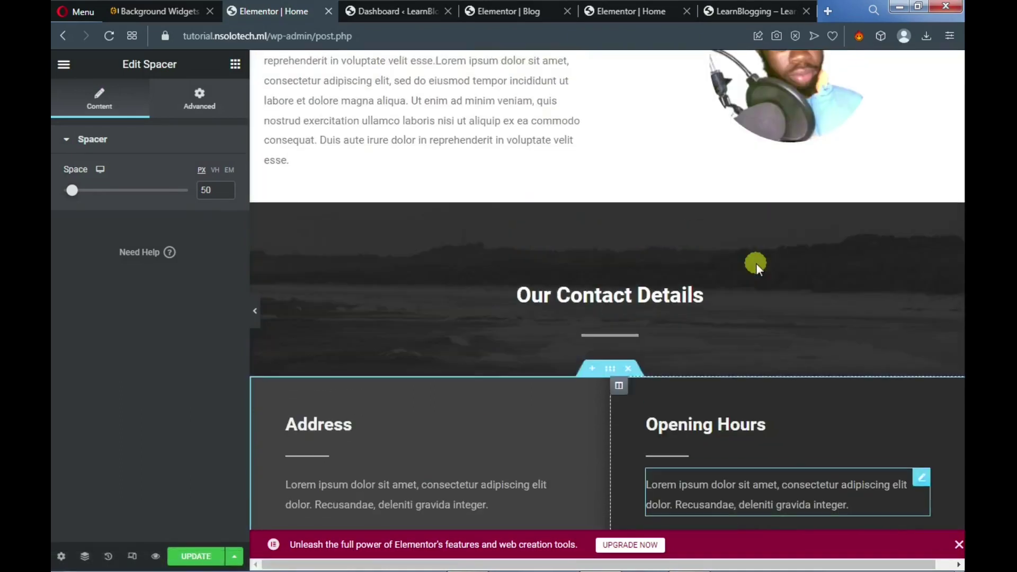
pyautogui.click(752, 14)
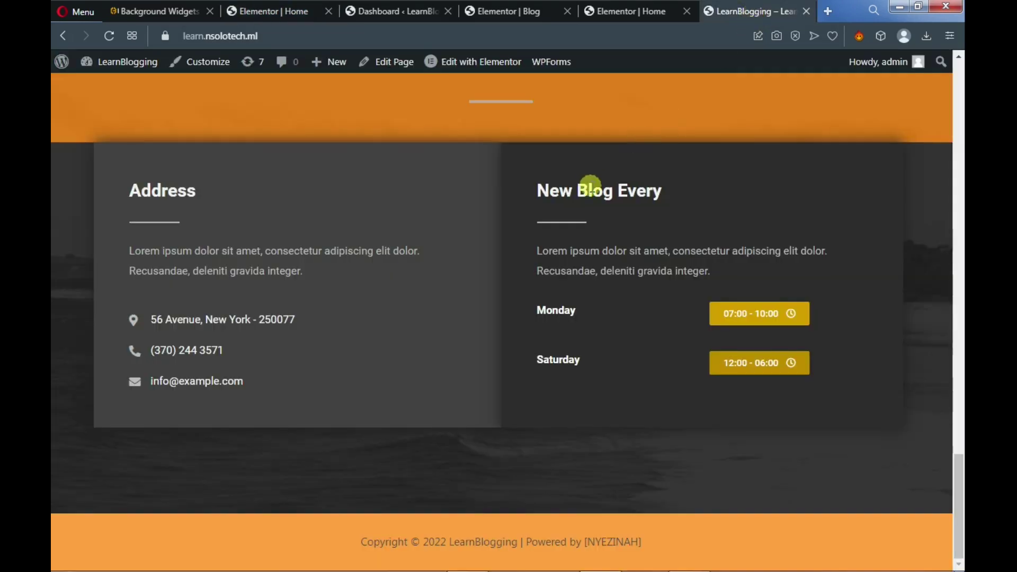
pyautogui.scroll(3, 592, 186)
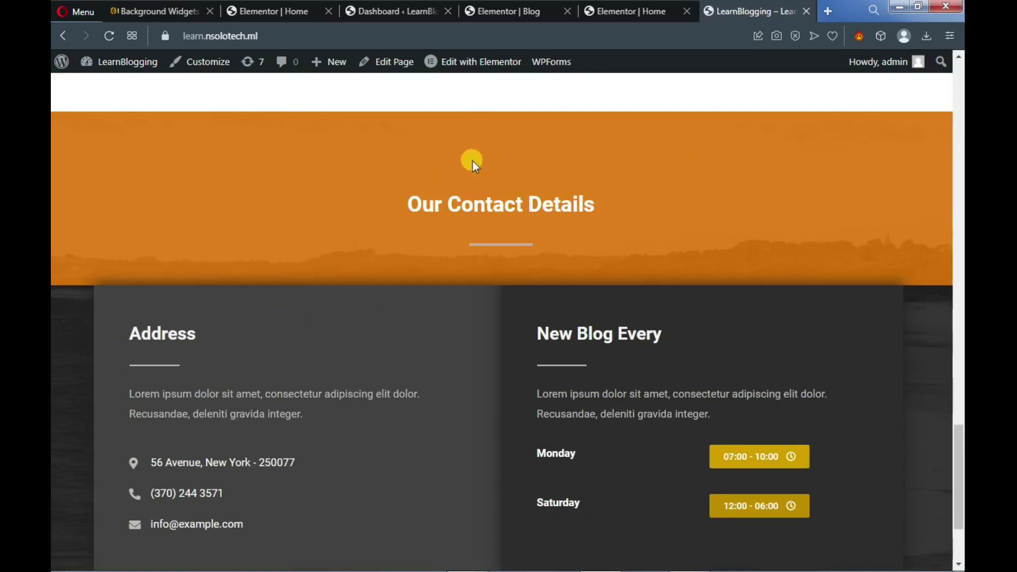
pyautogui.click(295, 16)
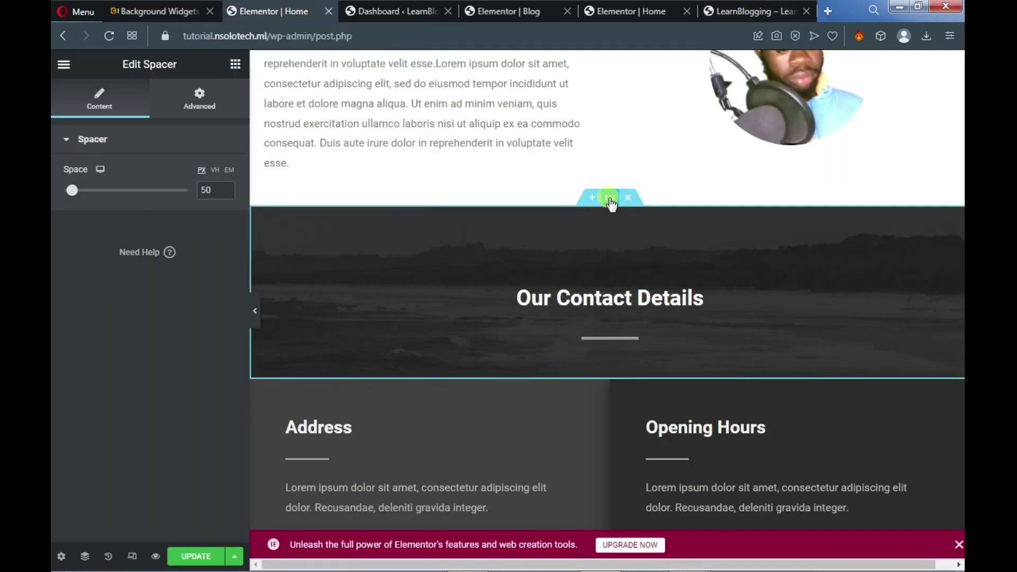
# Set the Our Contact Details section background colour to orange #CC8301
pyautogui.click(611, 199)
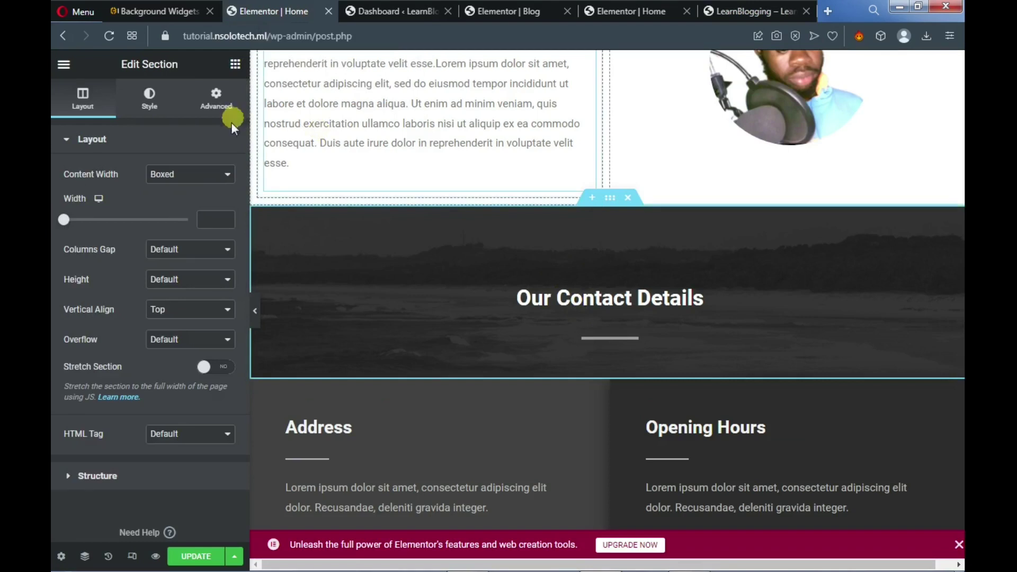
pyautogui.click(153, 101)
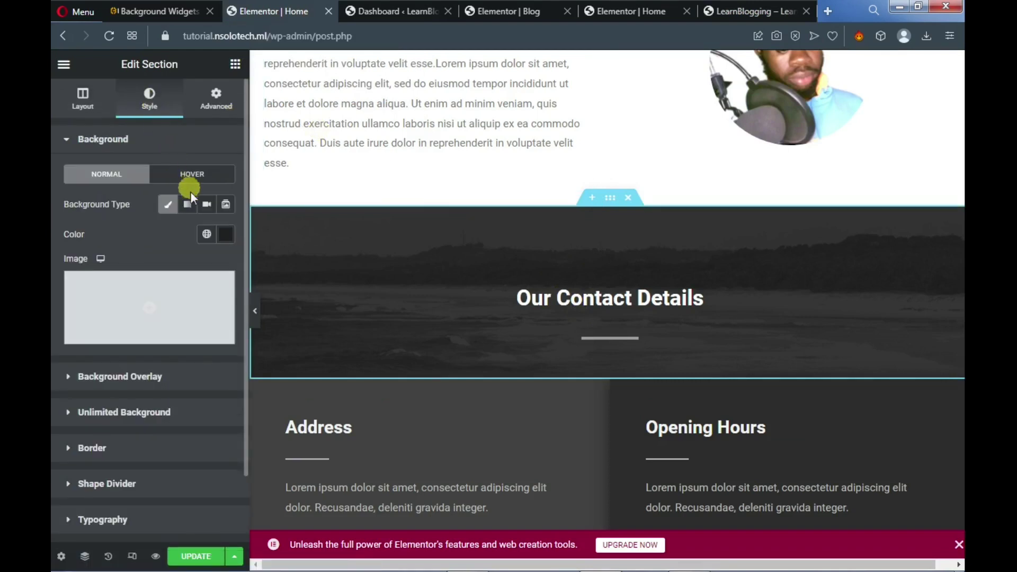
pyautogui.click(226, 234)
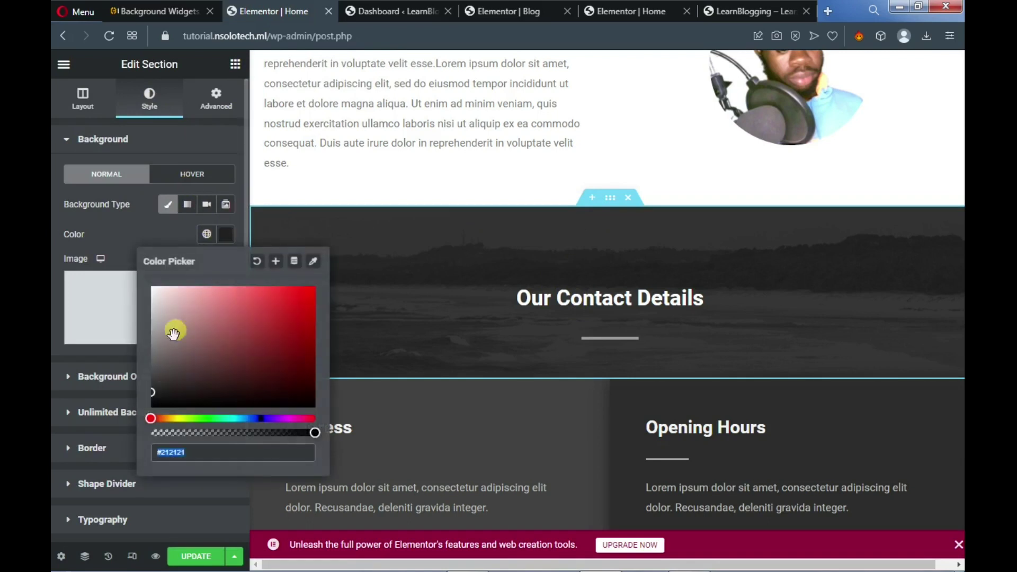
pyautogui.click(167, 418)
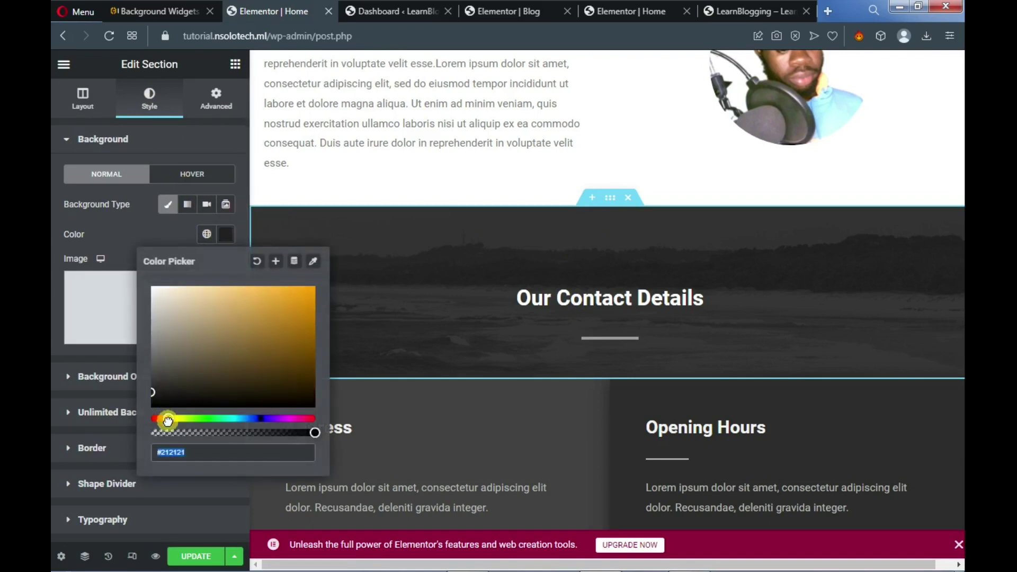
pyautogui.click(305, 309)
pyautogui.moveTo(305, 310); pyautogui.dragTo(313, 311)
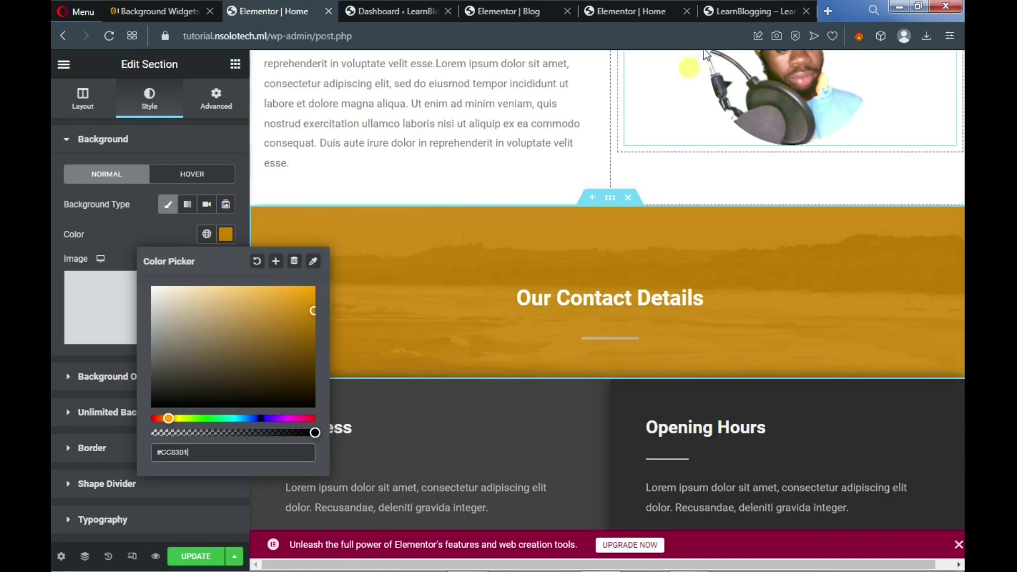
# Check the orange section on the live page, then return to the editor
pyautogui.click(741, 9)
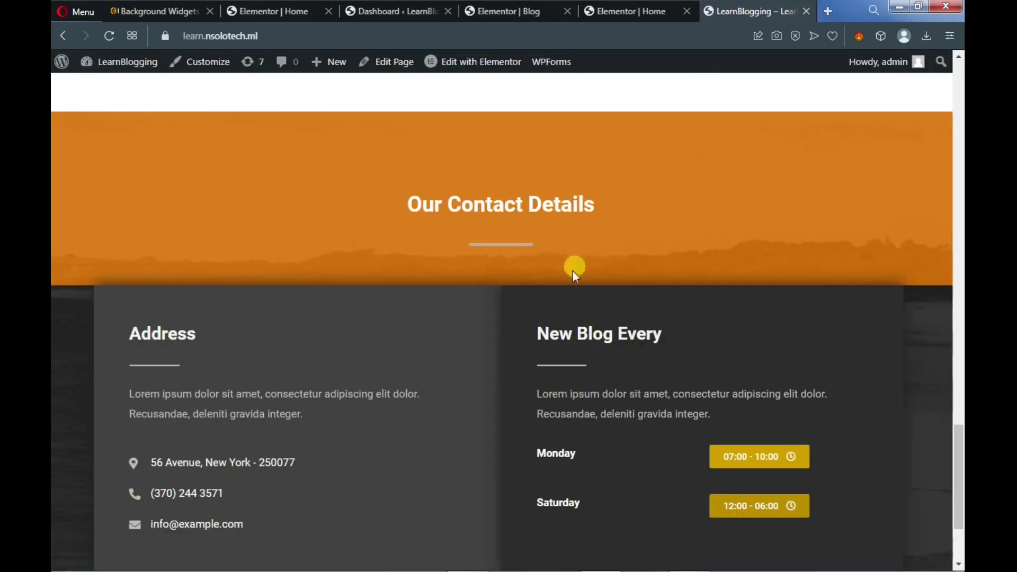
pyautogui.scroll(-3, 523, 378)
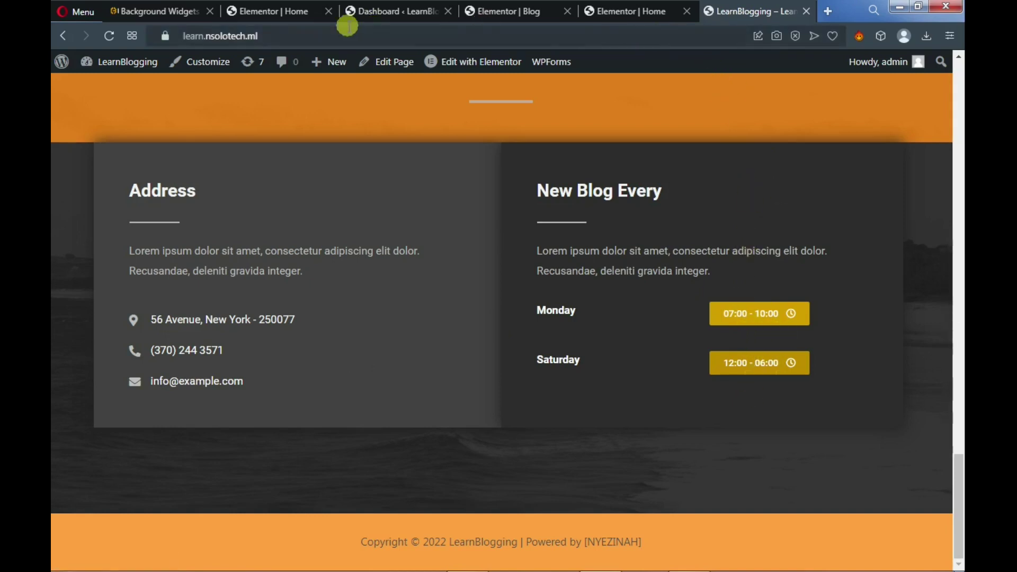
pyautogui.click(275, 11)
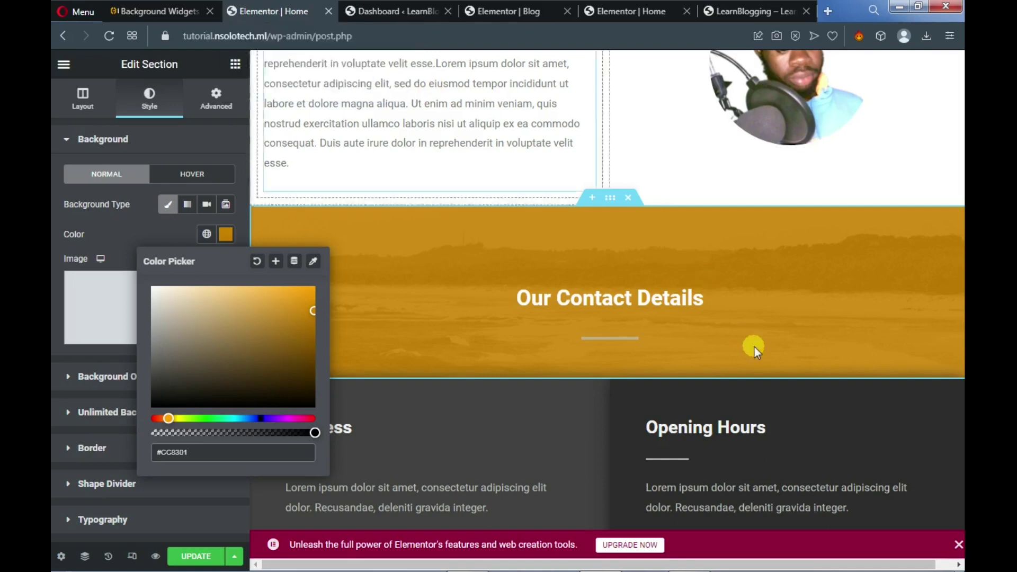
pyautogui.scroll(-7, 755, 346)
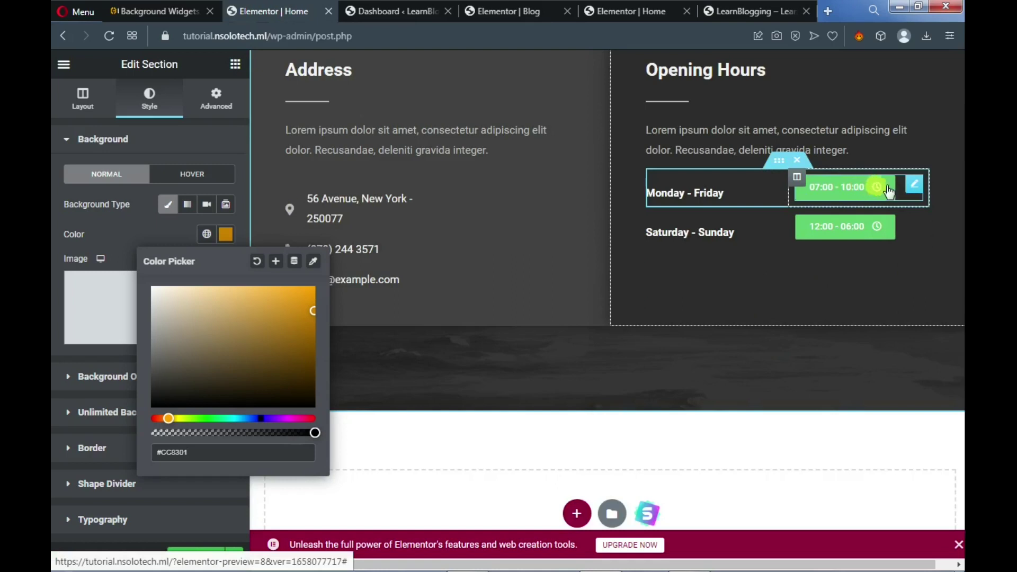
# Recolour the Monday - Friday and Saturday - Sunday time buttons from green to gold
pyautogui.click(911, 190)
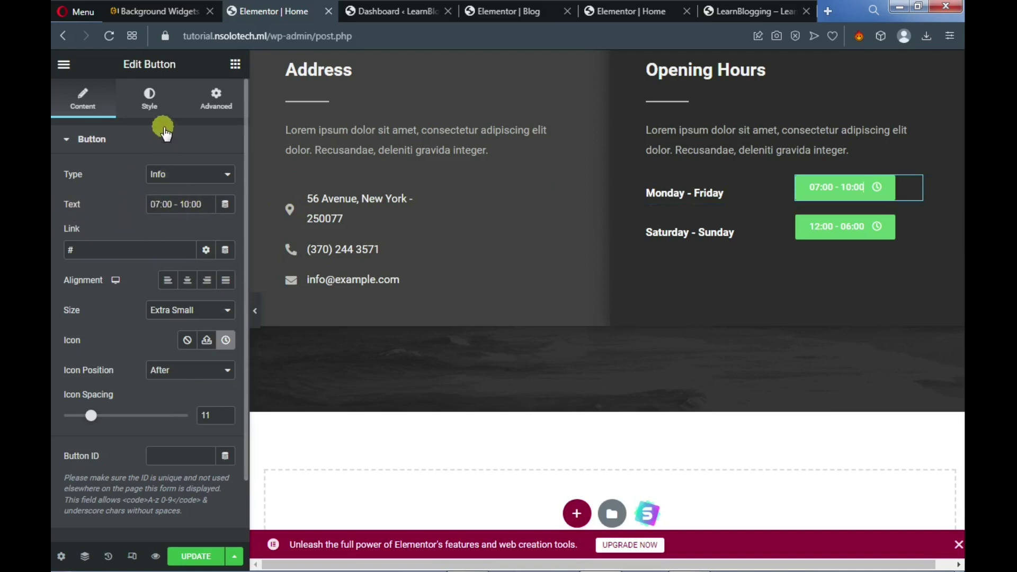
pyautogui.click(155, 104)
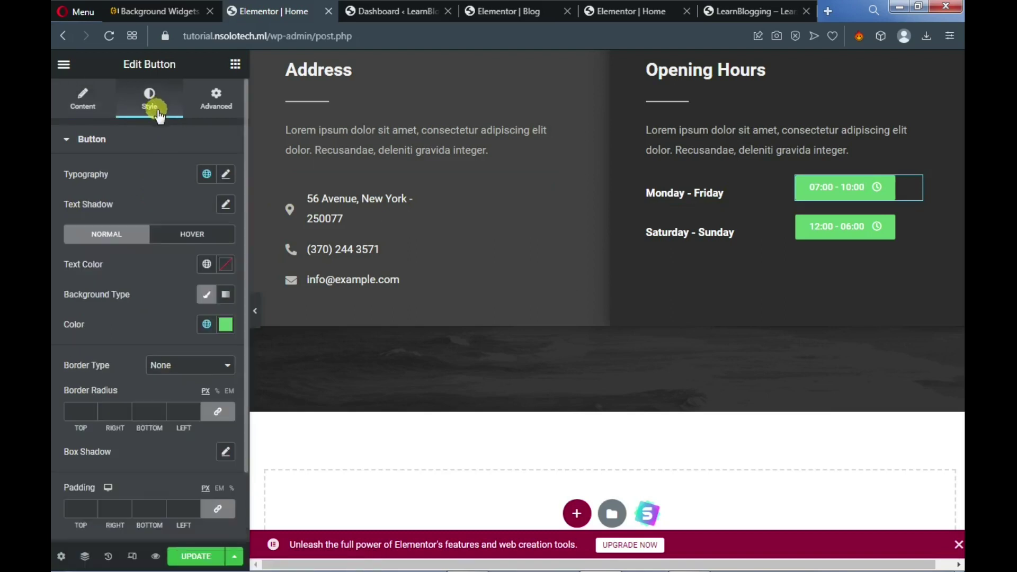
pyautogui.click(226, 325)
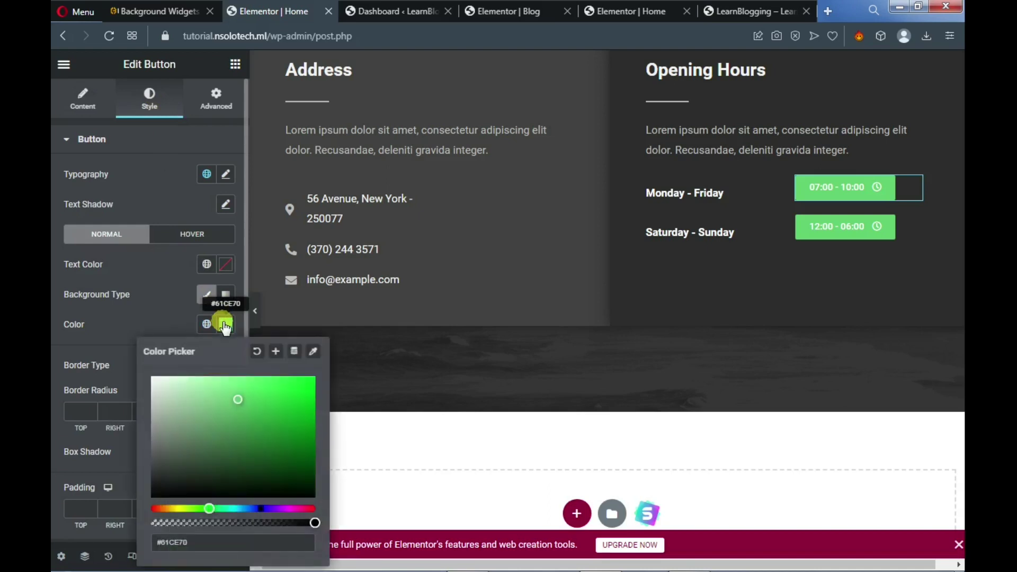
pyautogui.click(171, 507)
pyautogui.moveTo(285, 430); pyautogui.dragTo(312, 408)
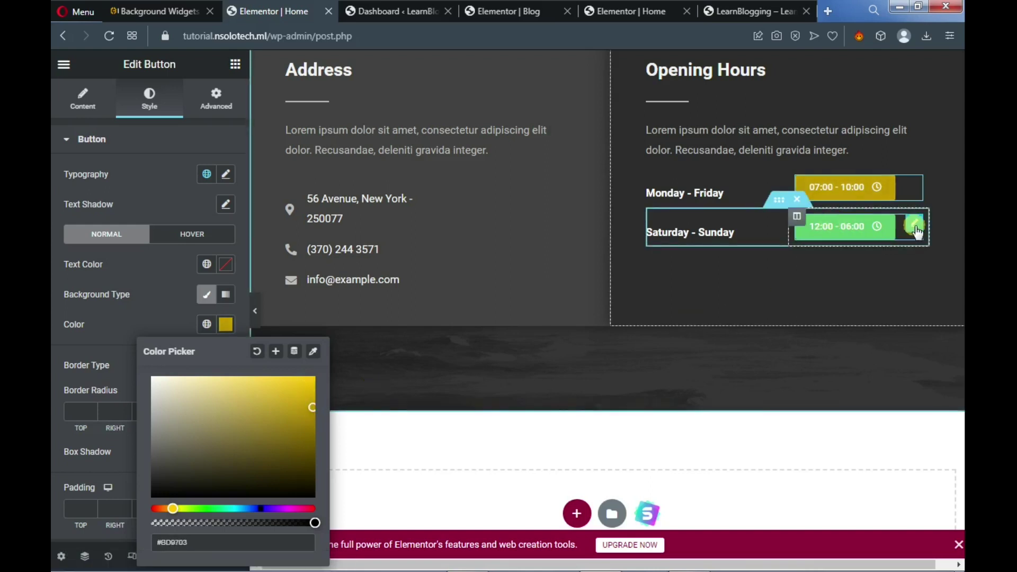
pyautogui.click(914, 225)
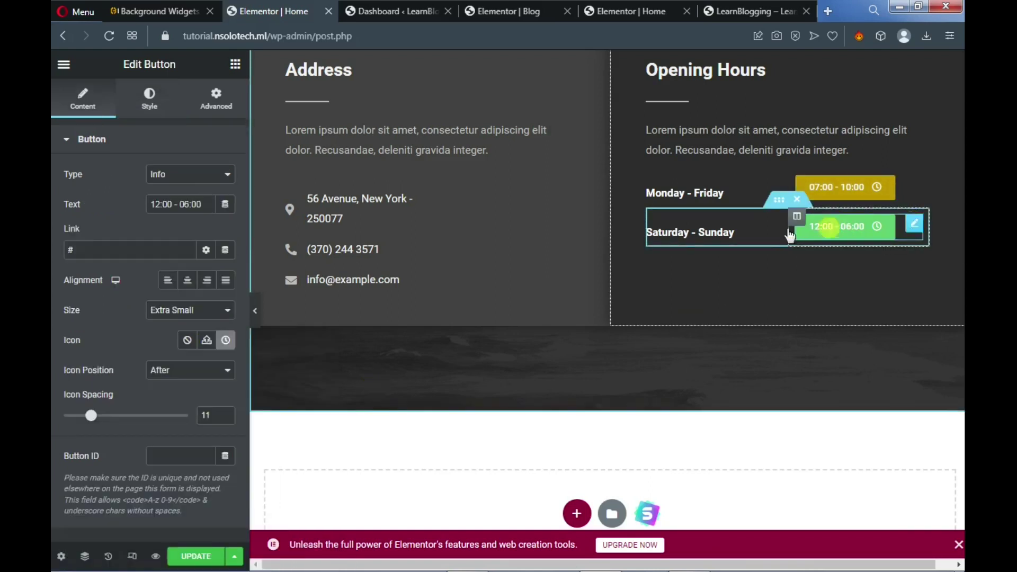
pyautogui.click(150, 101)
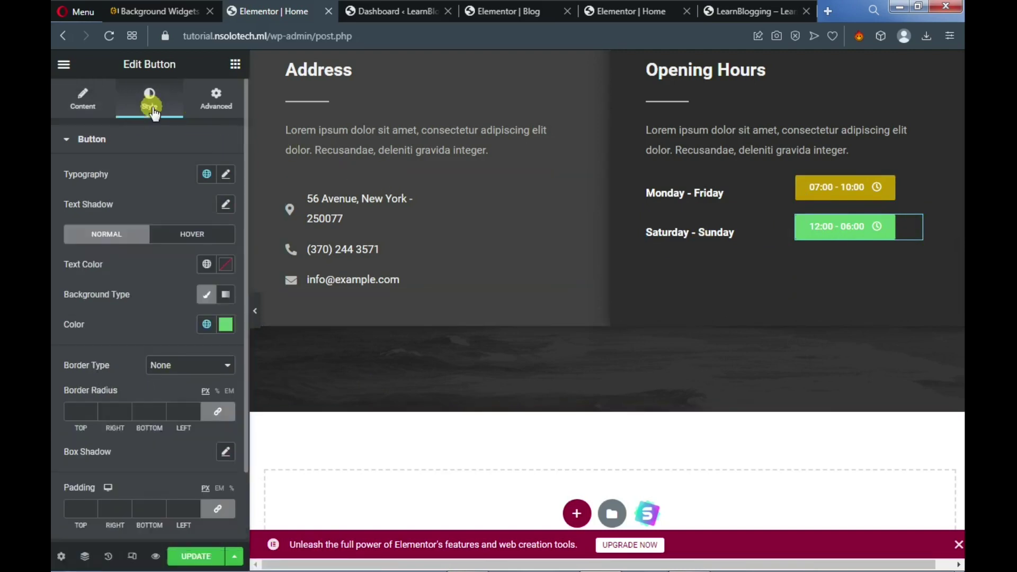
pyautogui.click(226, 326)
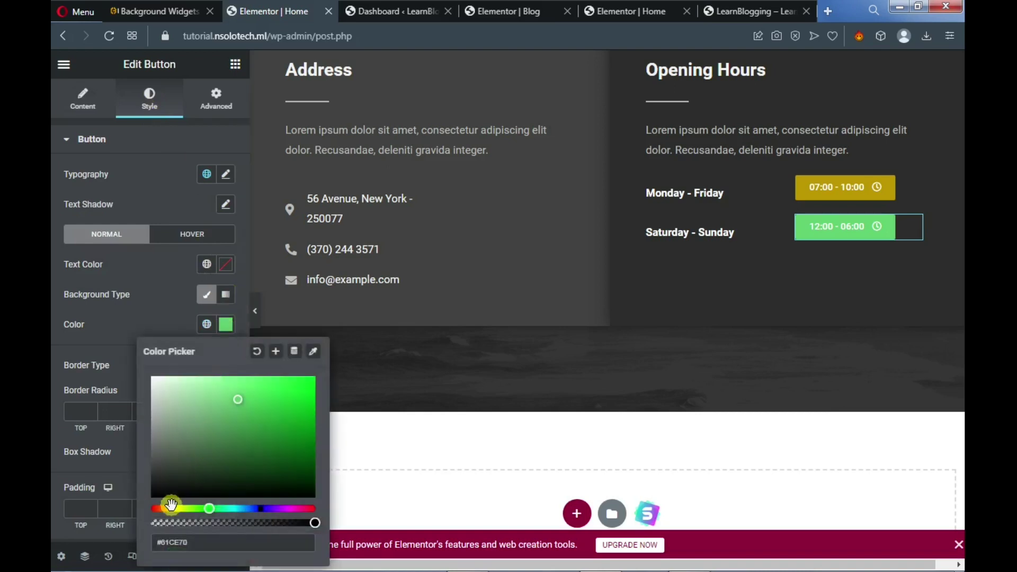
pyautogui.click(173, 509)
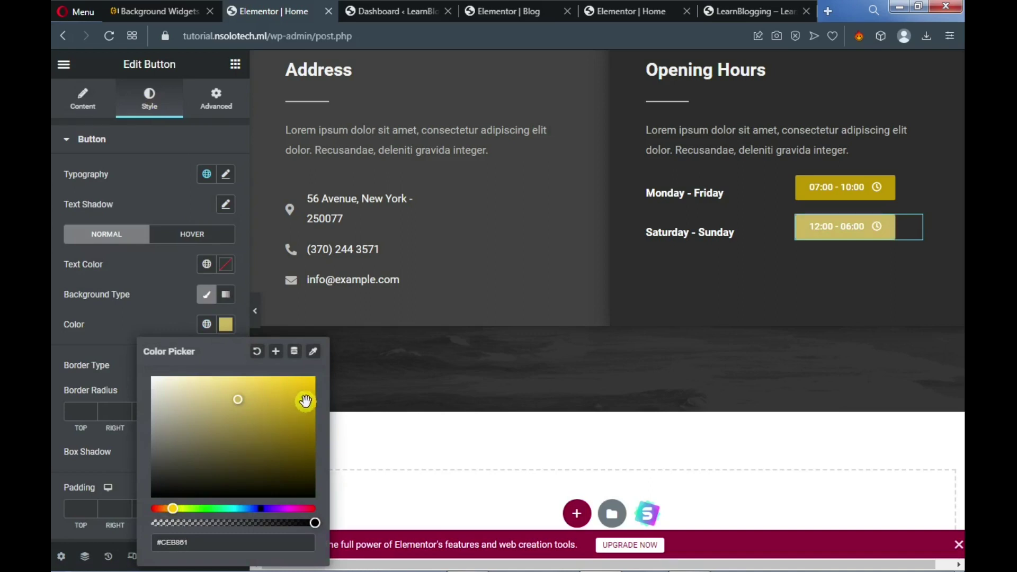
pyautogui.click(307, 393)
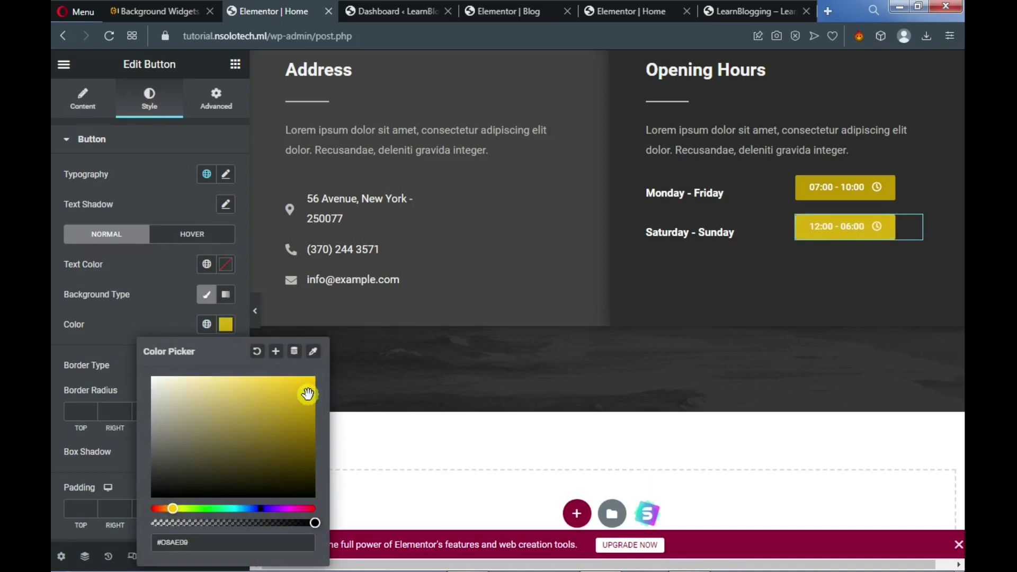
pyautogui.moveTo(307, 393)
pyautogui.mouseDown()
pyautogui.moveTo(306, 380)
pyautogui.moveTo(314, 398)
pyautogui.mouseUp()
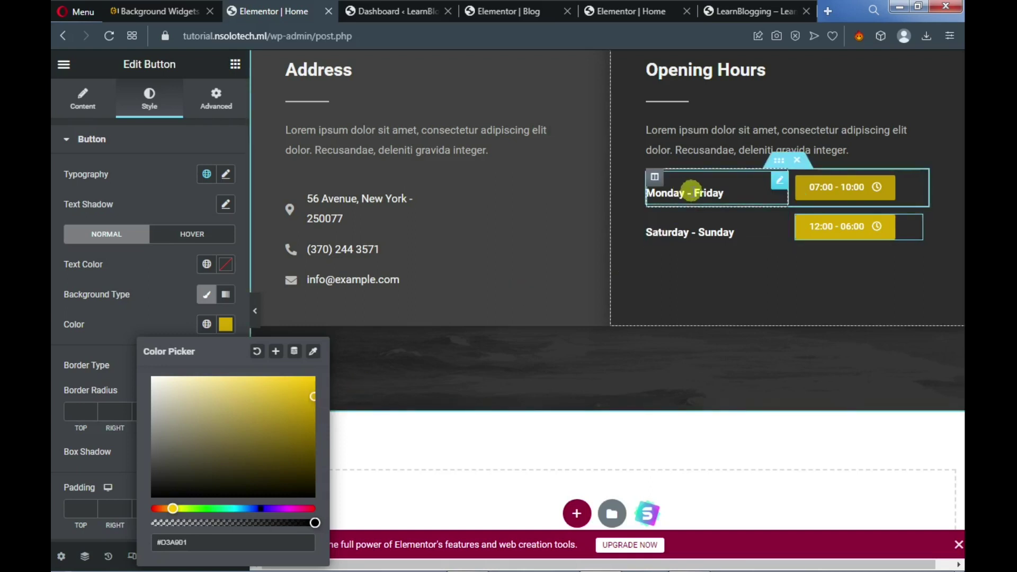
# Inspect the Monday - Friday label and street address entry, then save the page
pyautogui.click(692, 191)
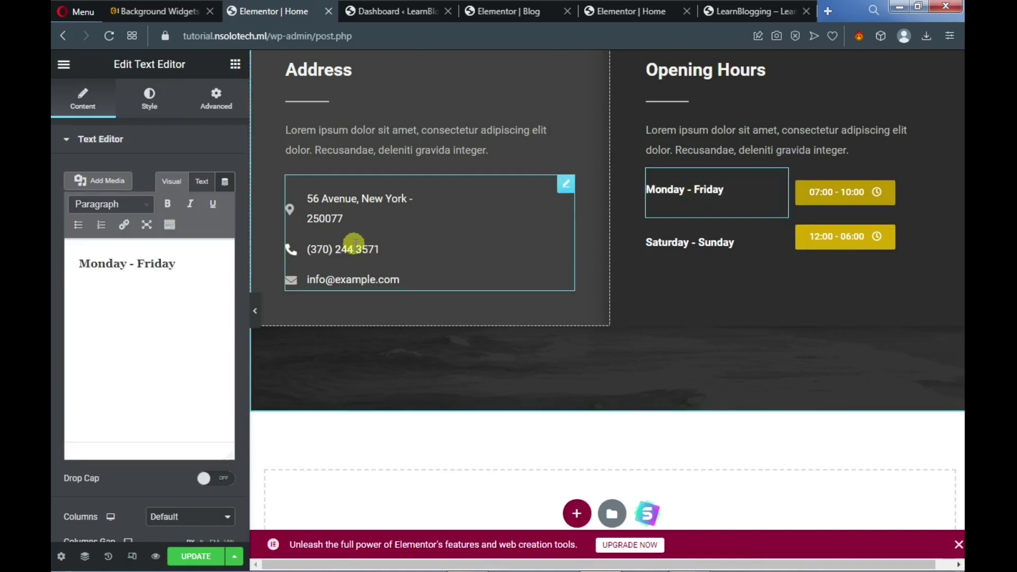
pyautogui.click(566, 188)
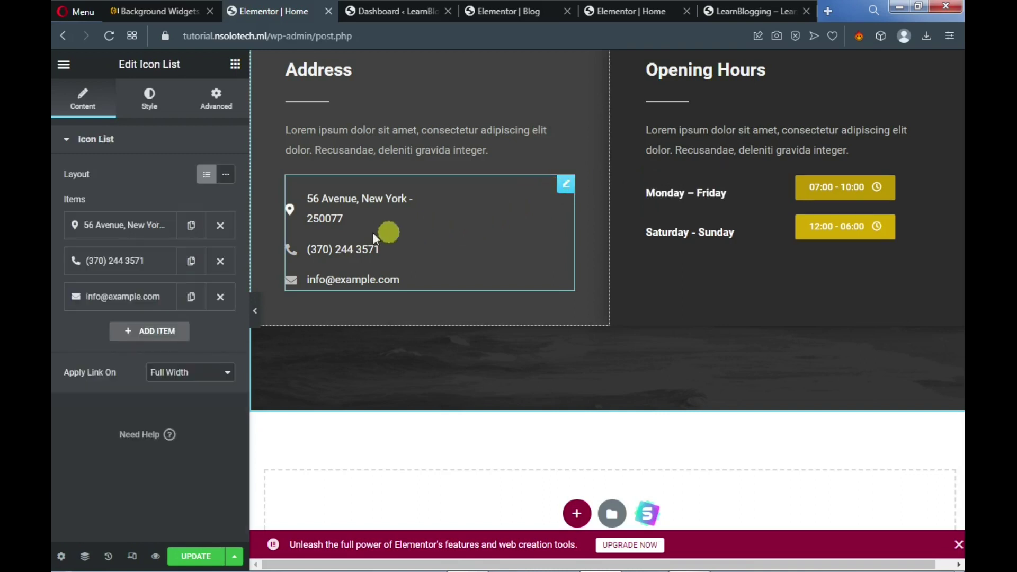
pyautogui.click(114, 228)
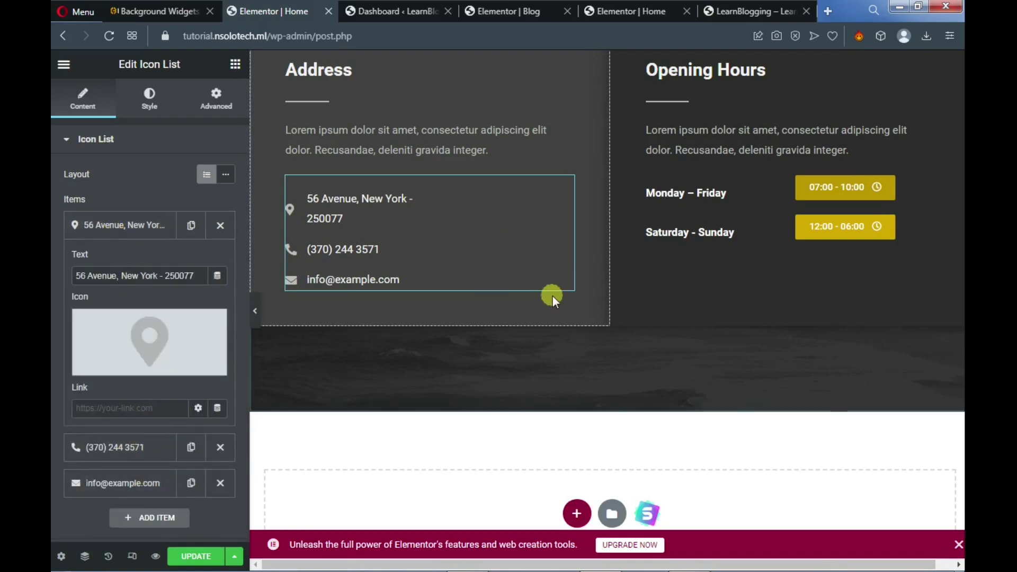
pyautogui.click(204, 558)
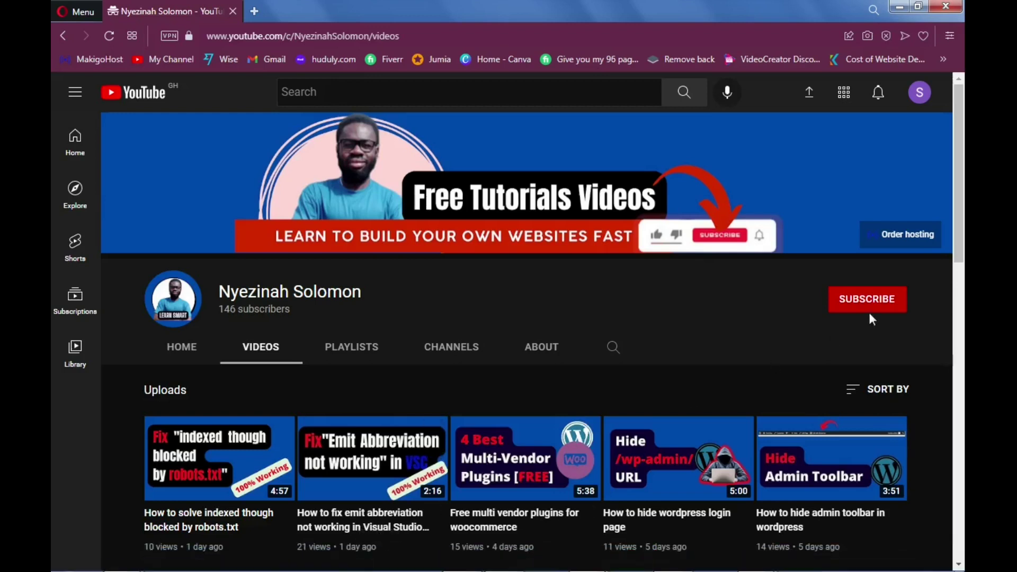
# Subscribe to the tutorial channel and set its bell notifications to All
pyautogui.moveTo(957, 221); pyautogui.dragTo(931, 214)
pyautogui.click(852, 302)
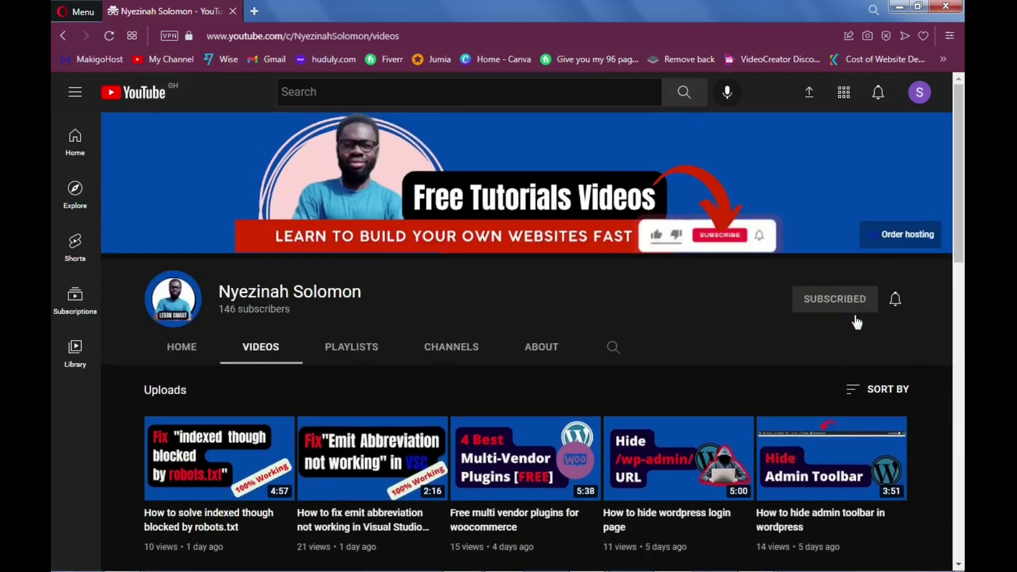
pyautogui.click(896, 302)
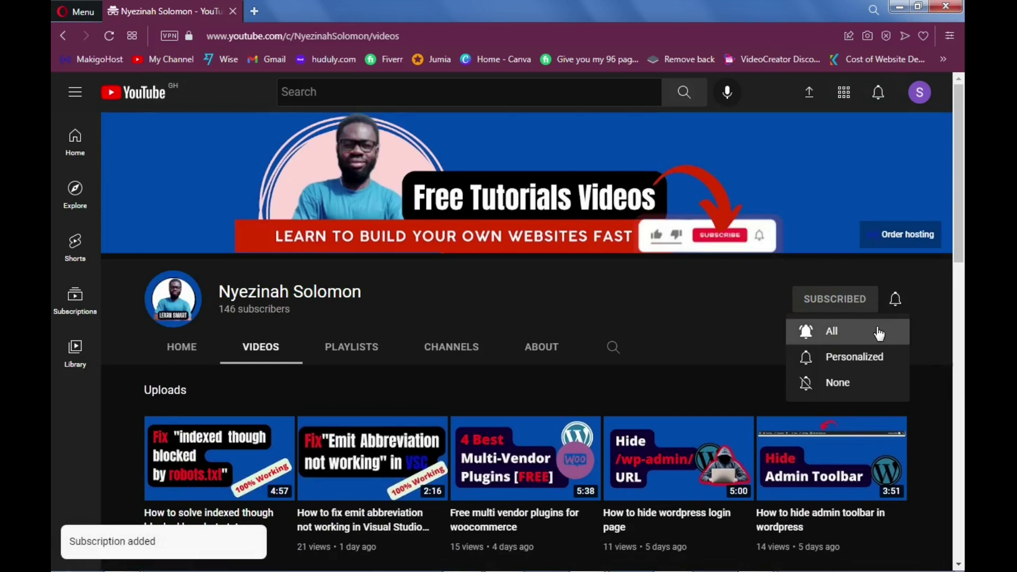
pyautogui.click(861, 338)
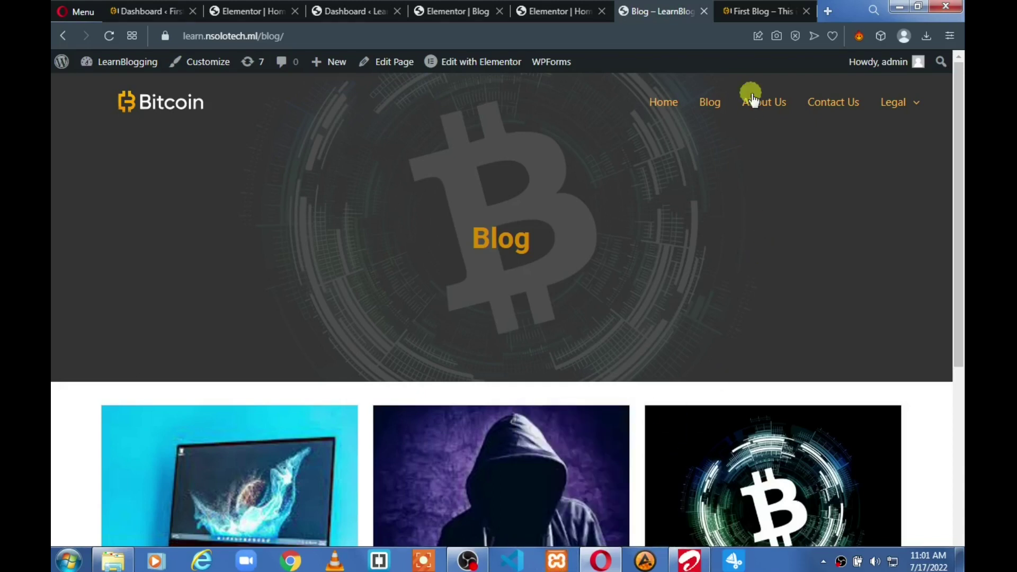
# Compare the other site's Blog page with the new Bitcoin Blog page, then return to the First Blog dashboard
pyautogui.click(754, 12)
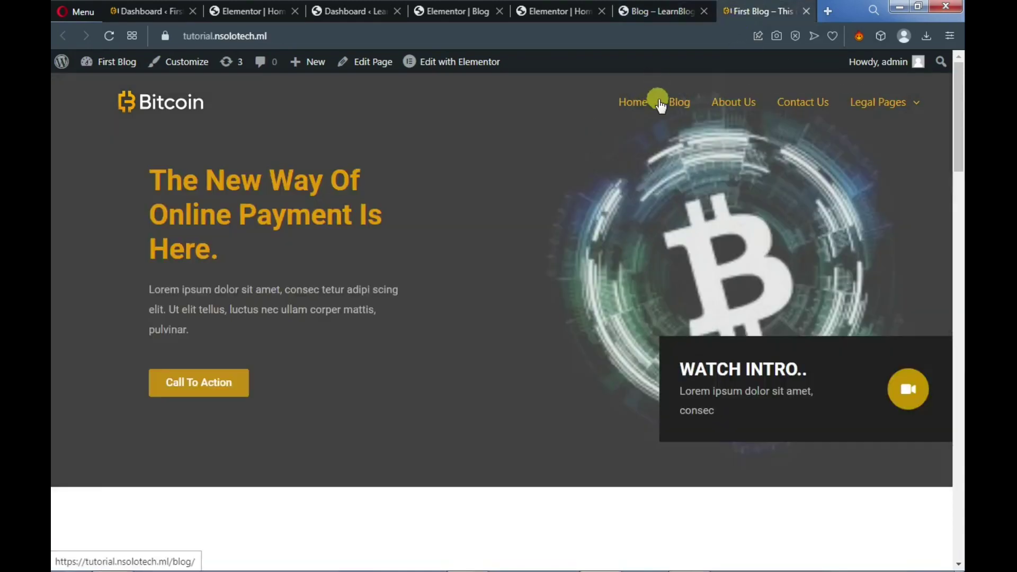
pyautogui.click(678, 109)
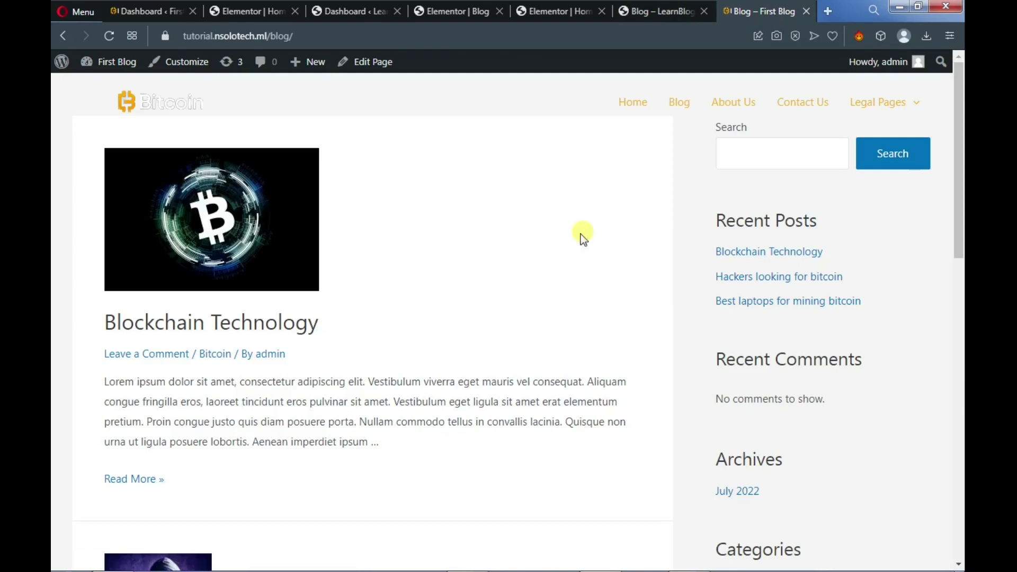
pyautogui.scroll(-5, 551, 252)
pyautogui.scroll(-9, 547, 258)
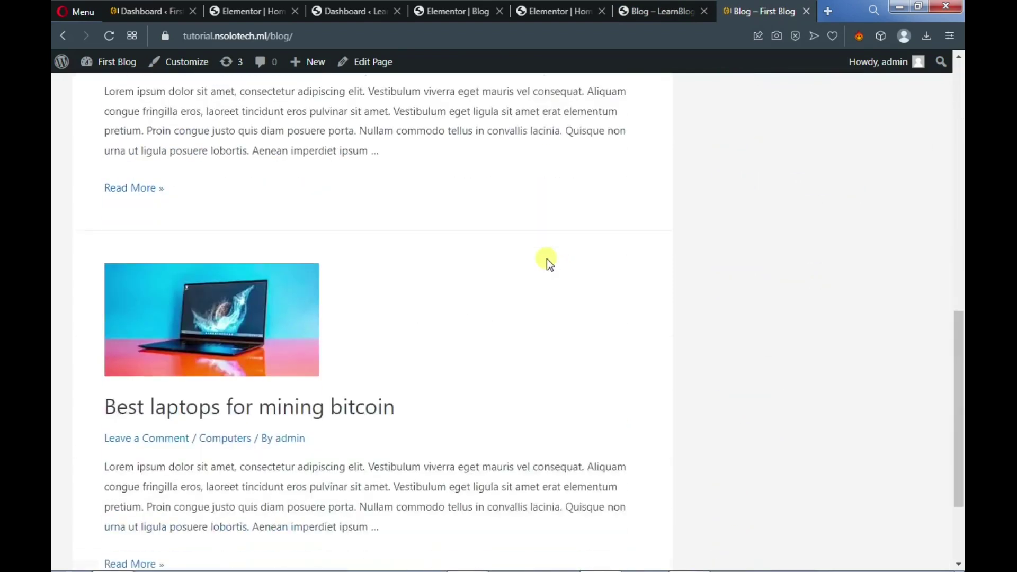
pyautogui.scroll(2, 547, 258)
pyautogui.click(661, 18)
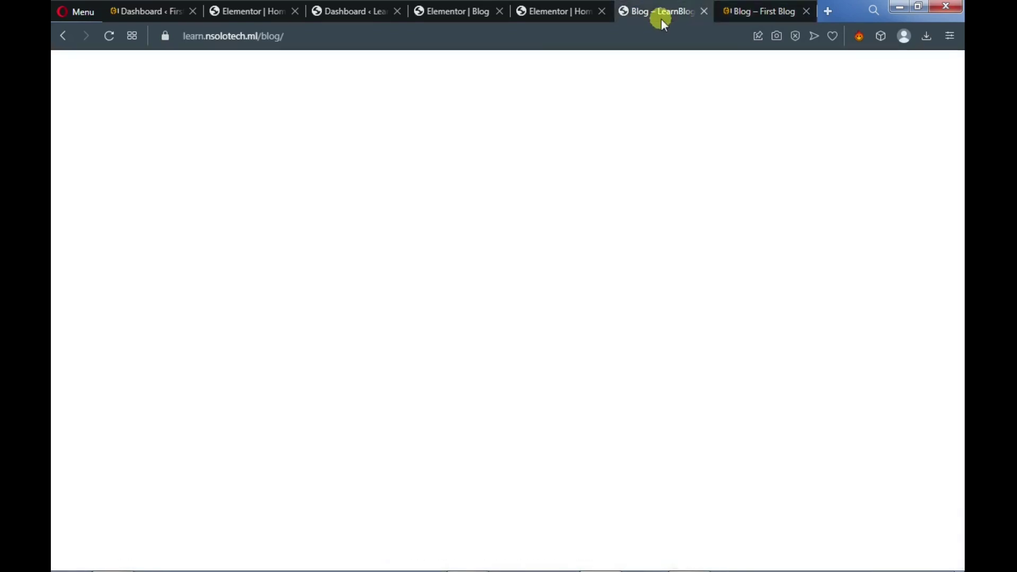
pyautogui.scroll(-4, 528, 279)
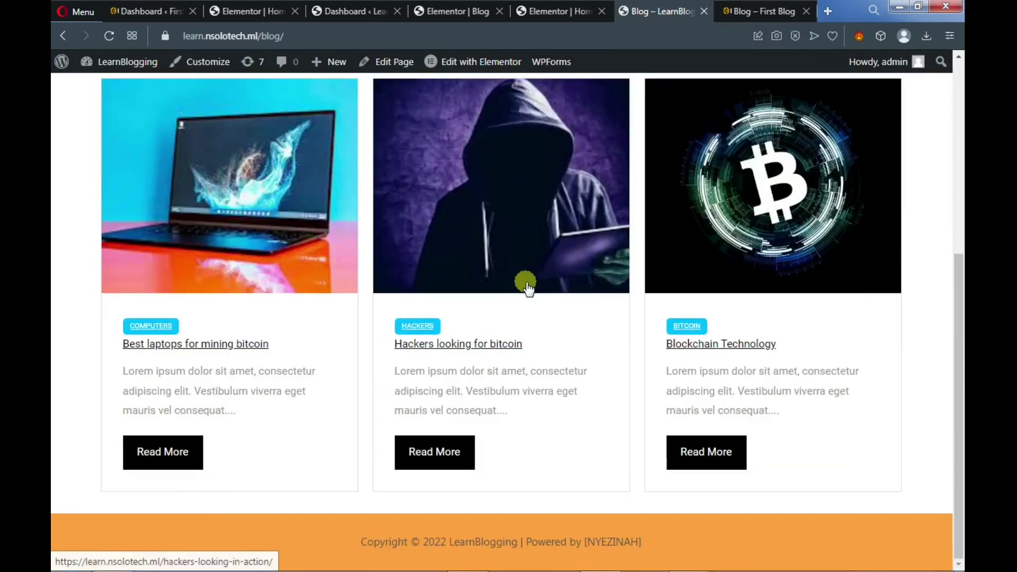
pyautogui.click(747, 13)
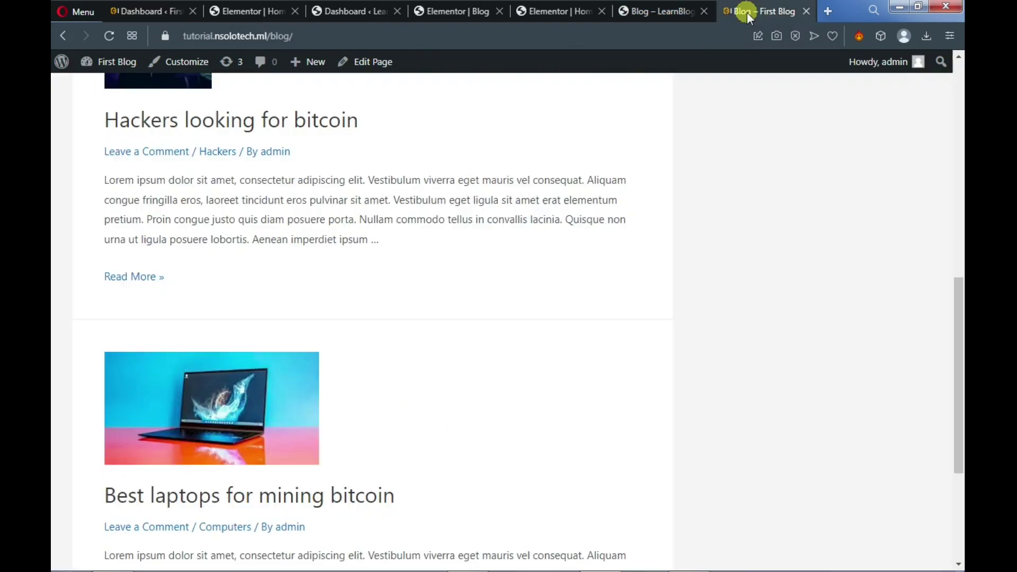
pyautogui.scroll(8, 479, 336)
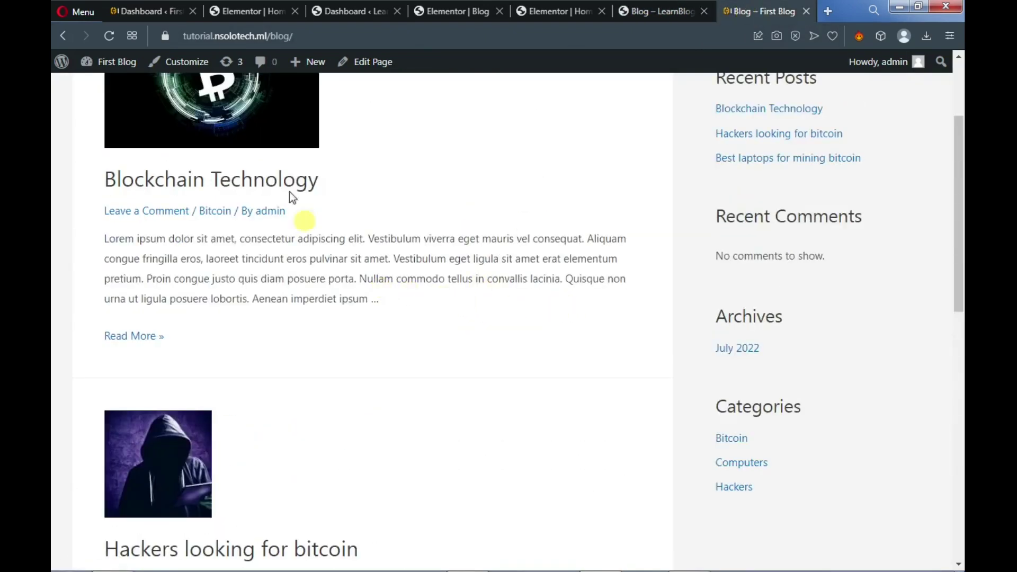
pyautogui.click(139, 11)
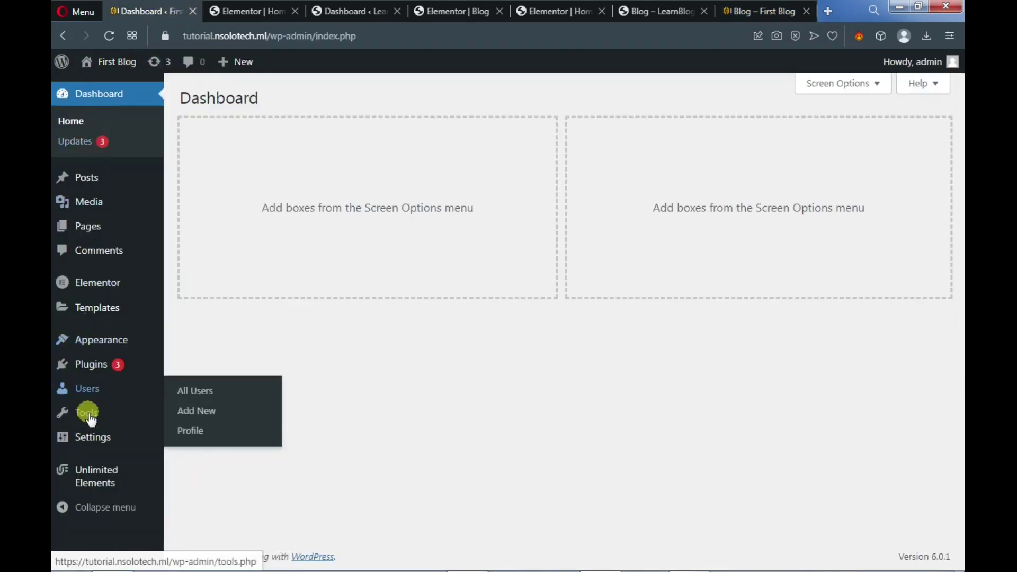
# In Reading settings, set the Posts page to '— Select —' and save the changes
pyautogui.moveTo(90, 435)
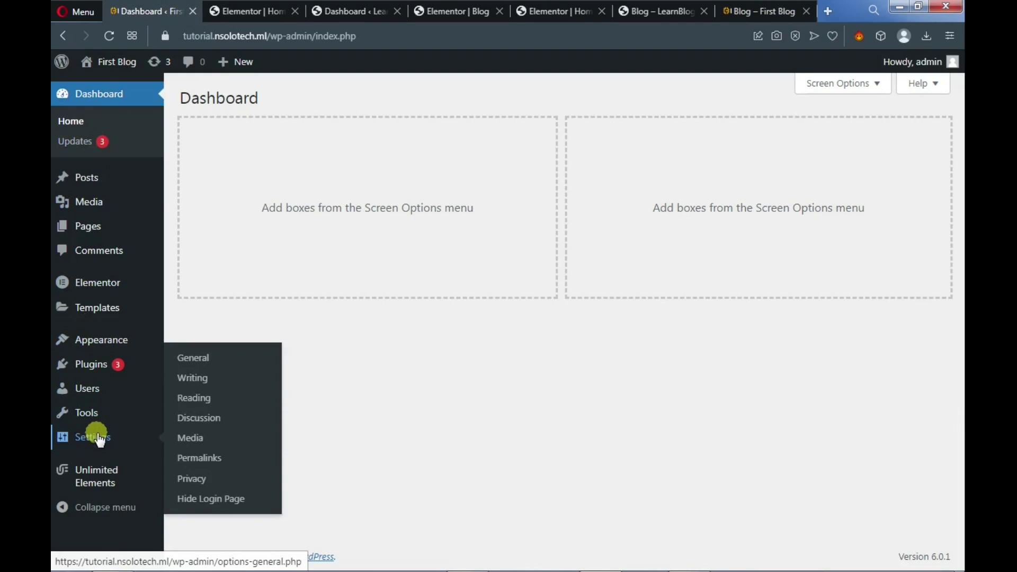
pyautogui.click(198, 407)
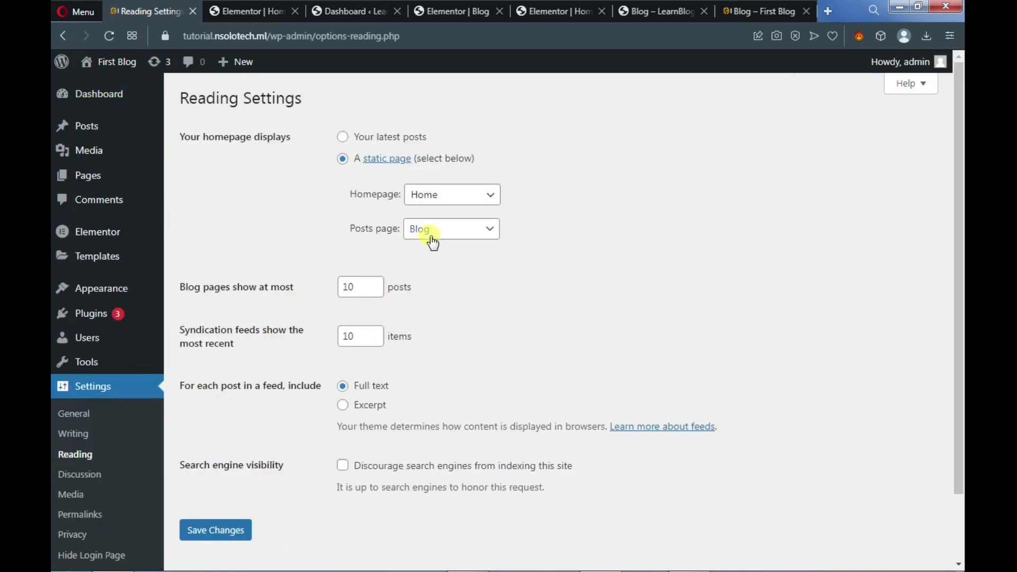
pyautogui.click(433, 237)
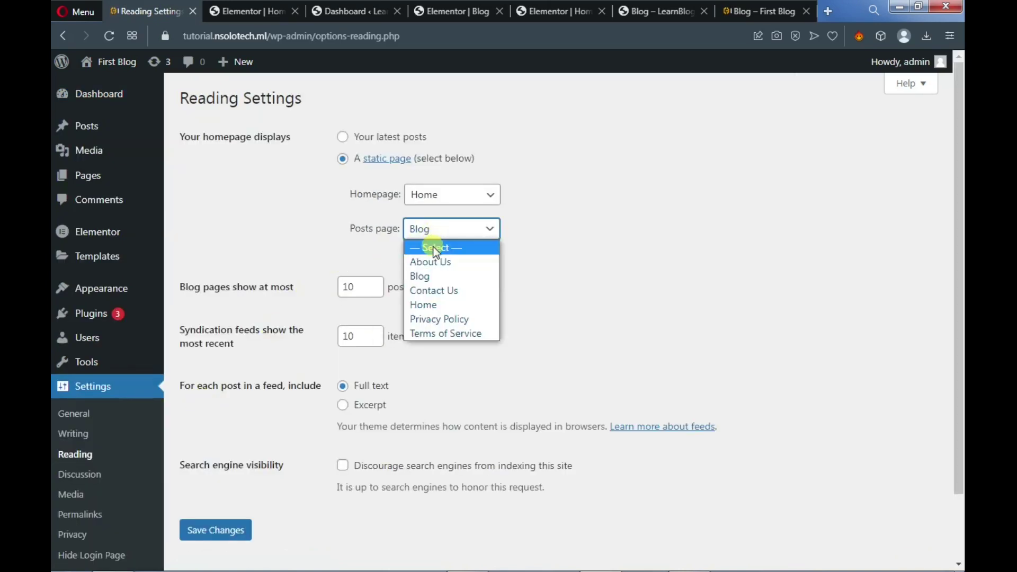
pyautogui.click(433, 247)
pyautogui.click(225, 532)
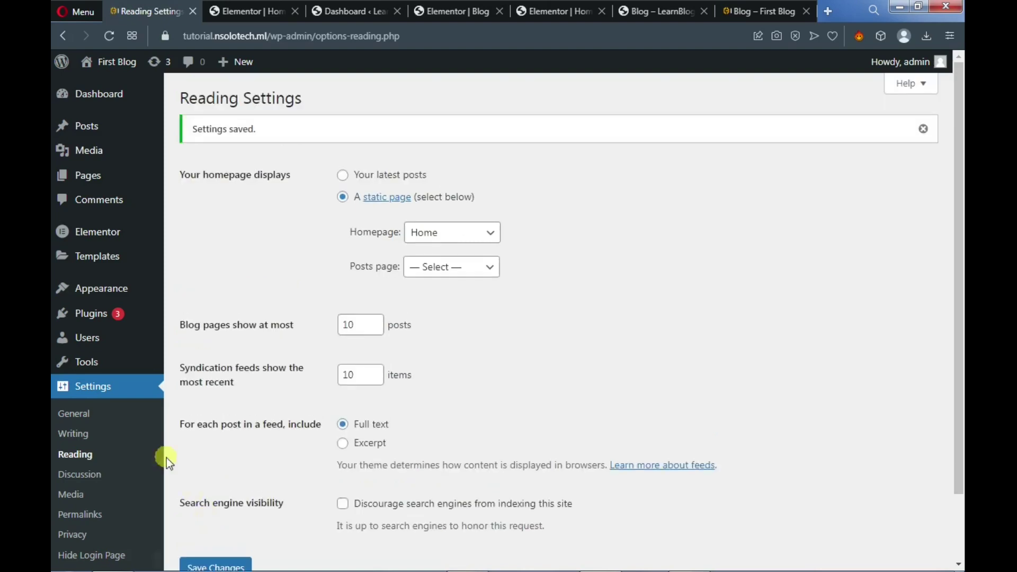
# From All Pages, open the Blog page's editor in a new tab
pyautogui.moveTo(102, 168)
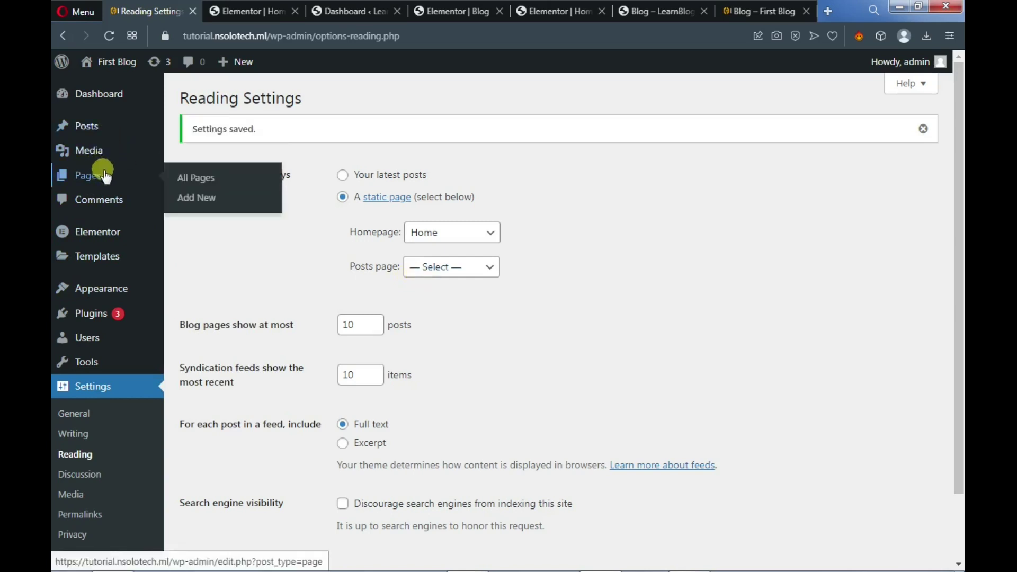
pyautogui.click(192, 178)
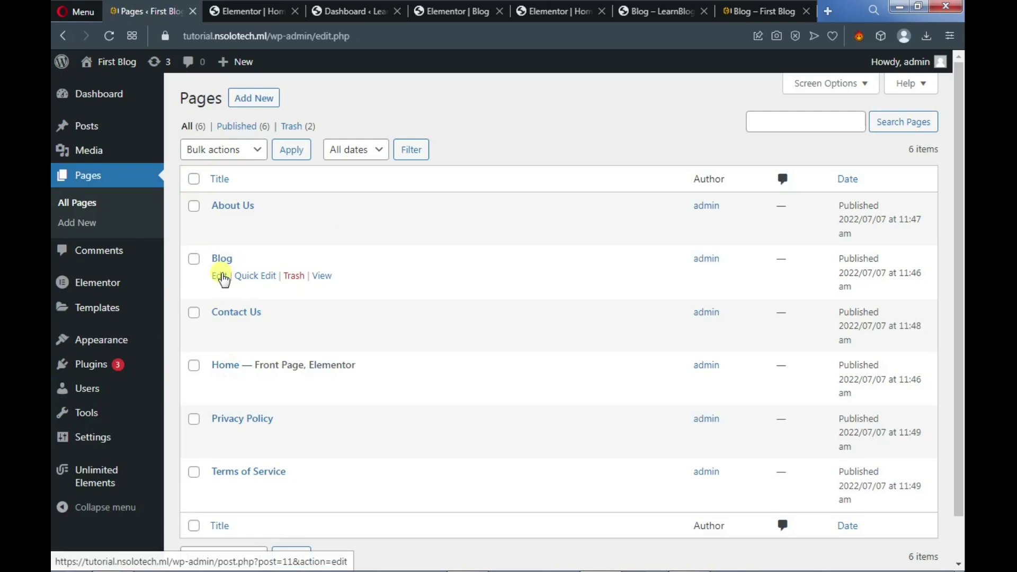
pyautogui.rightClick(221, 276)
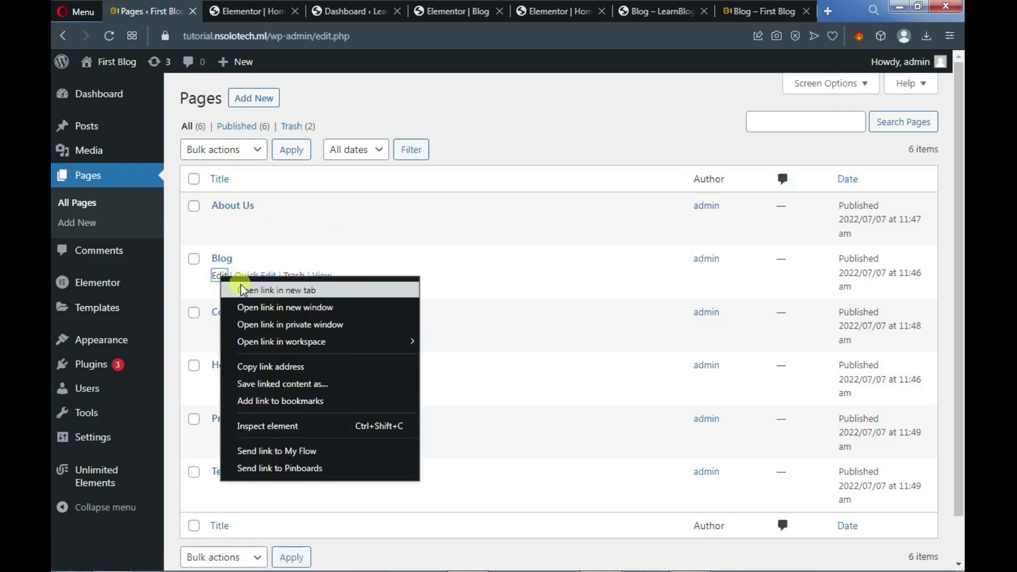
pyautogui.press('Escape')
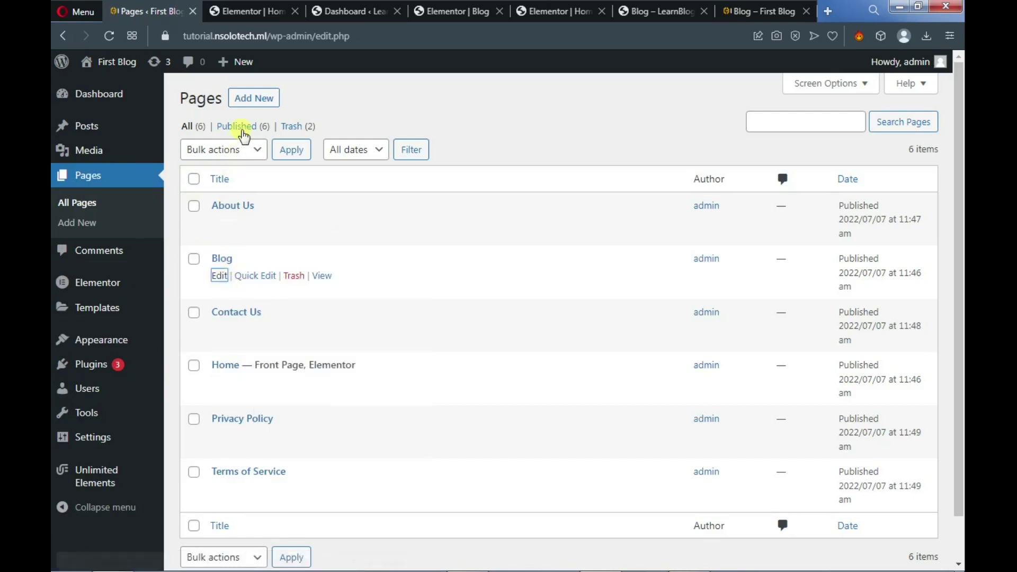
pyautogui.moveTo(251, 62)
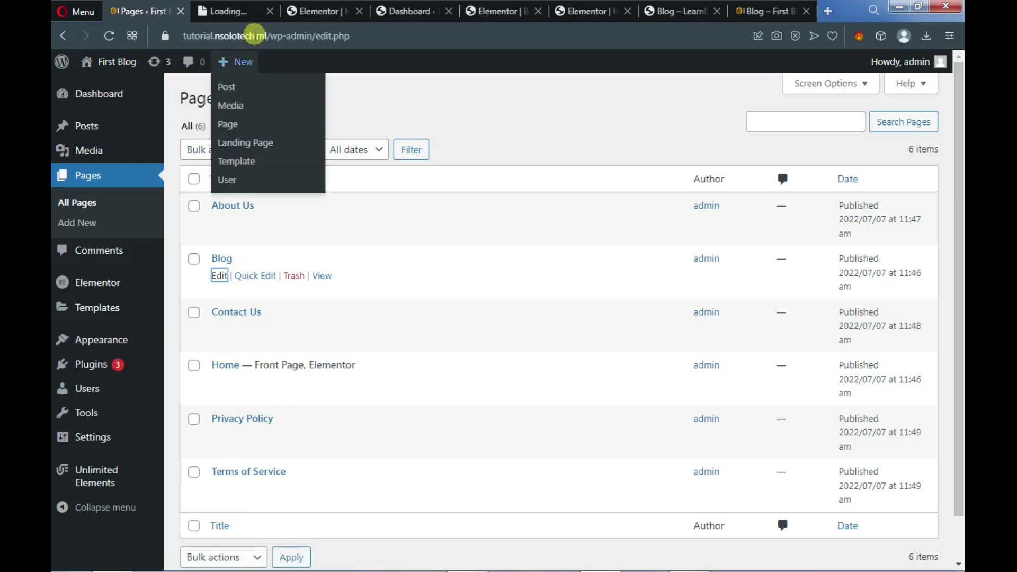
# Apply the Elementor Full Width template to Blog, update the page, and launch Elementor
pyautogui.click(228, 10)
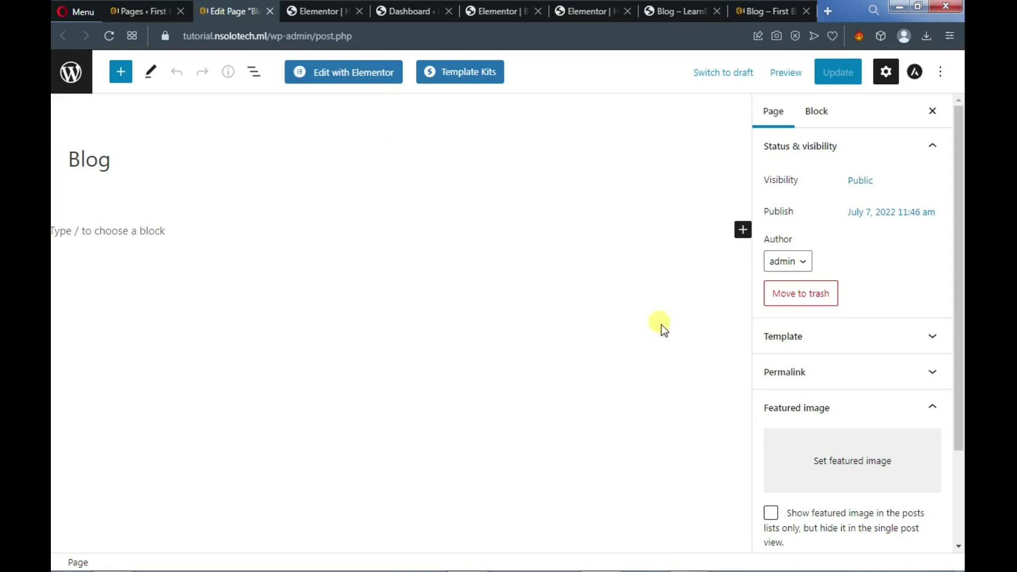
pyautogui.click(931, 340)
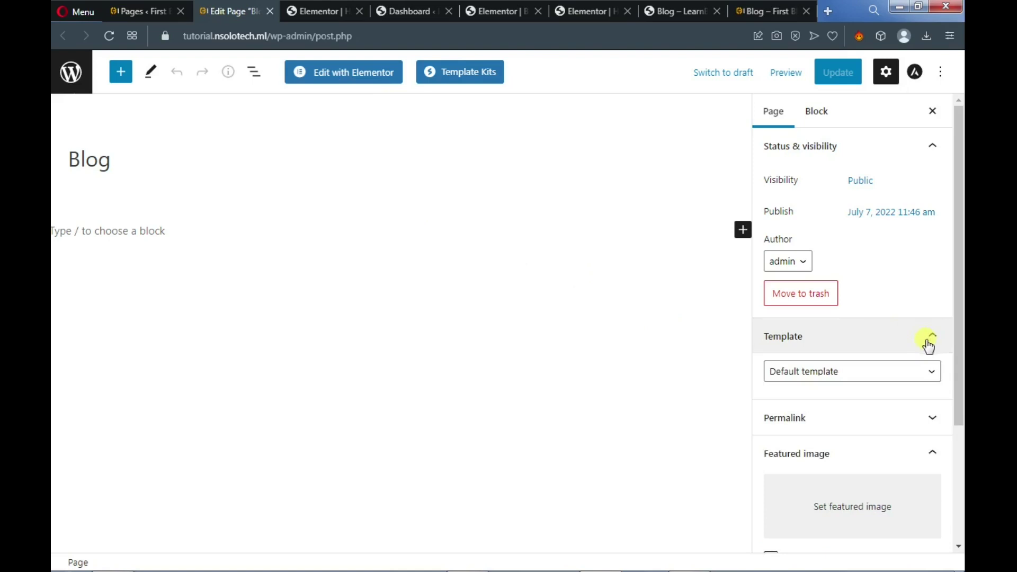
pyautogui.click(902, 375)
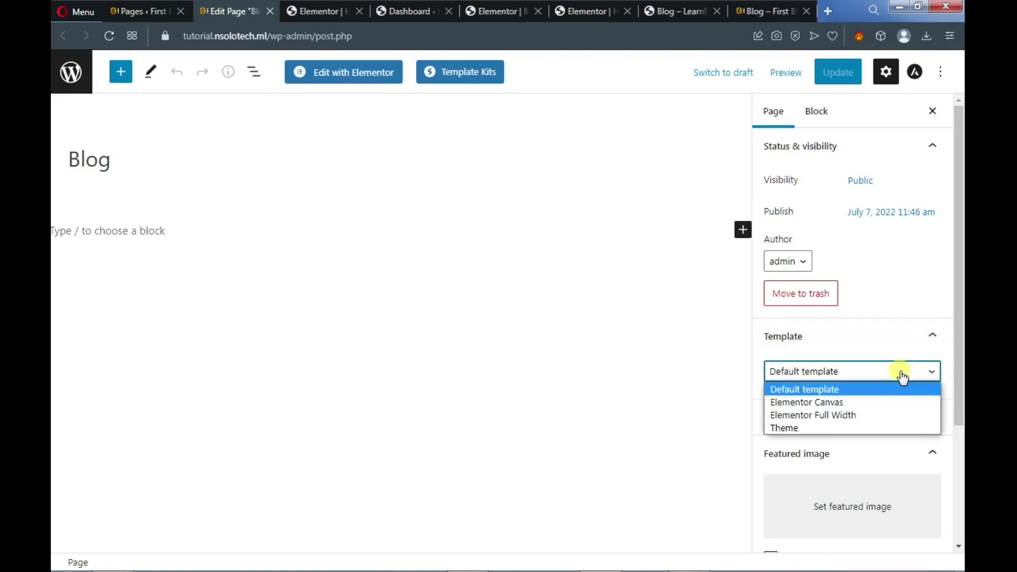
pyautogui.click(851, 415)
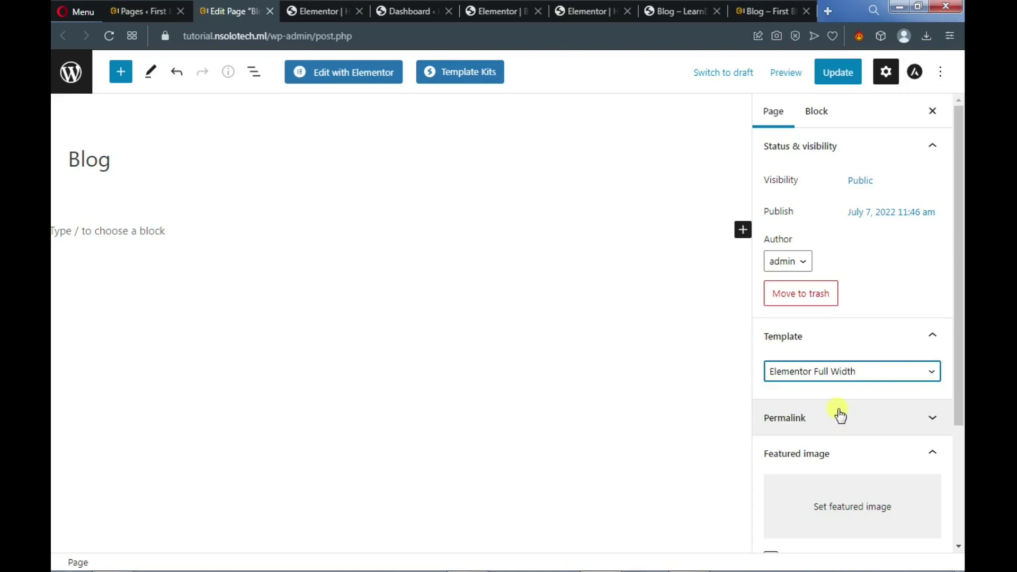
pyautogui.click(832, 78)
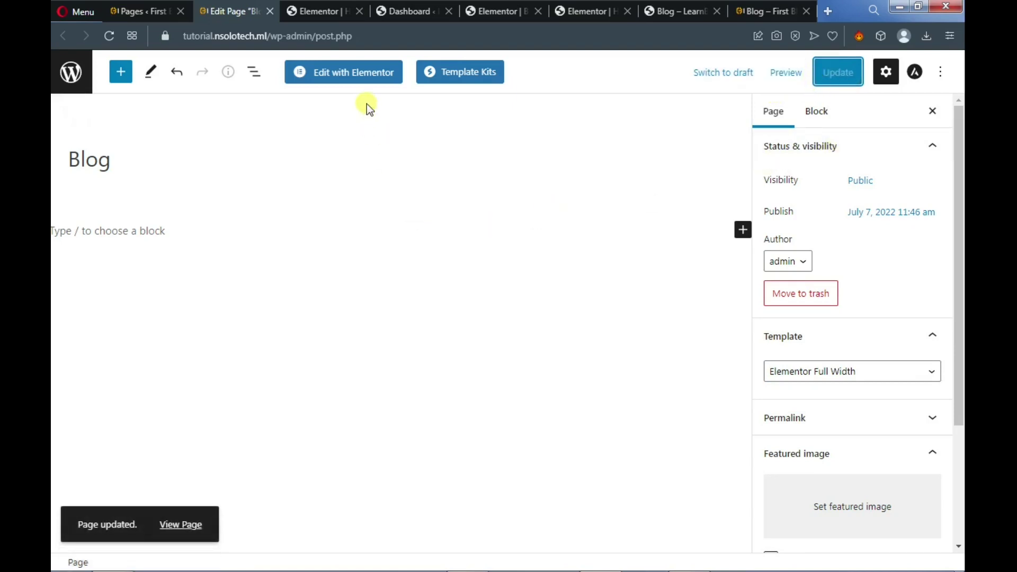
pyautogui.click(354, 77)
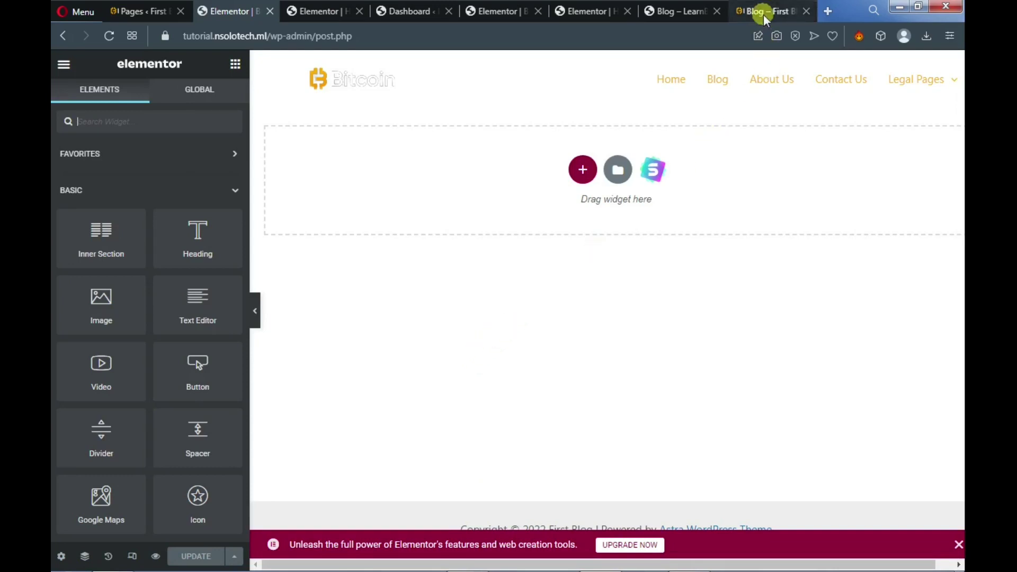
# Check the Blog – LearnBlogging reference page, then add a single-column section to the Elementor Blog page
pyautogui.moveTo(764, 14)
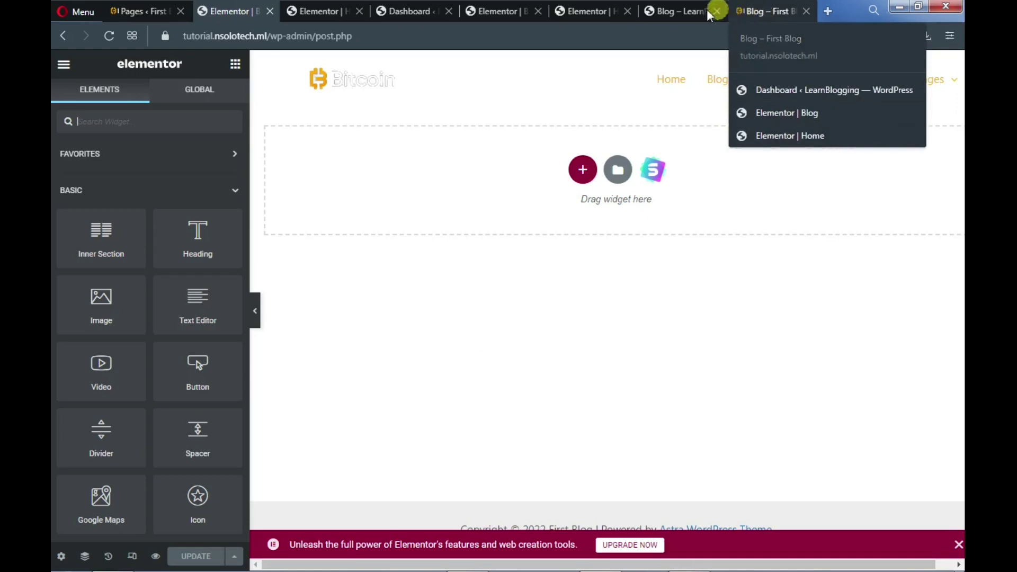
pyautogui.click(686, 14)
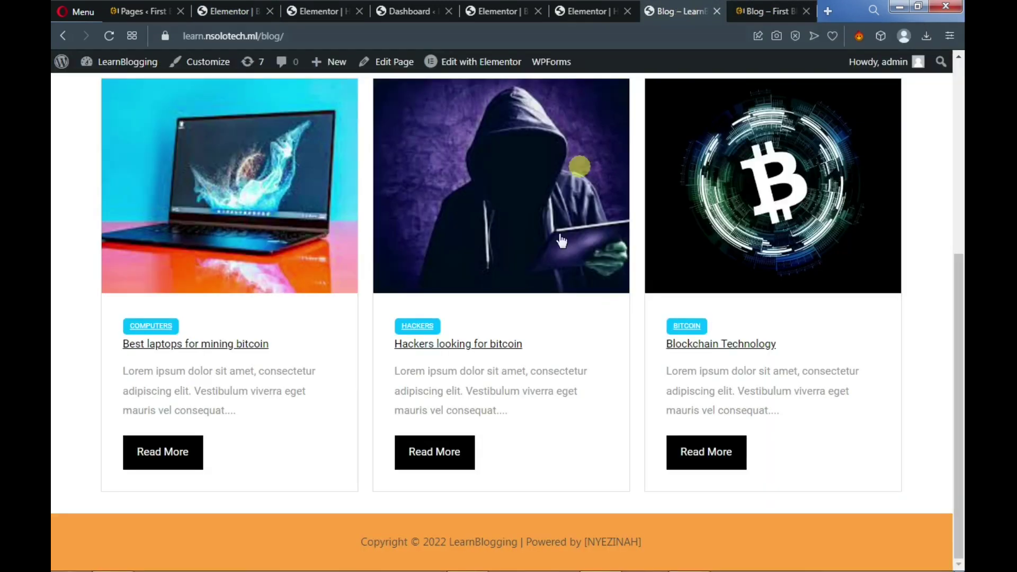
pyautogui.scroll(6, 469, 309)
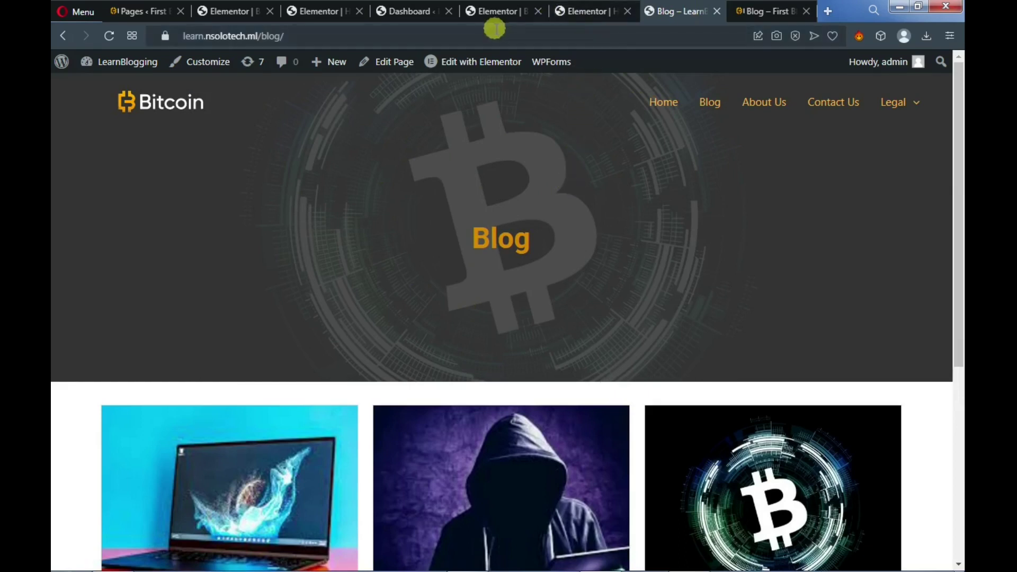
pyautogui.click(233, 11)
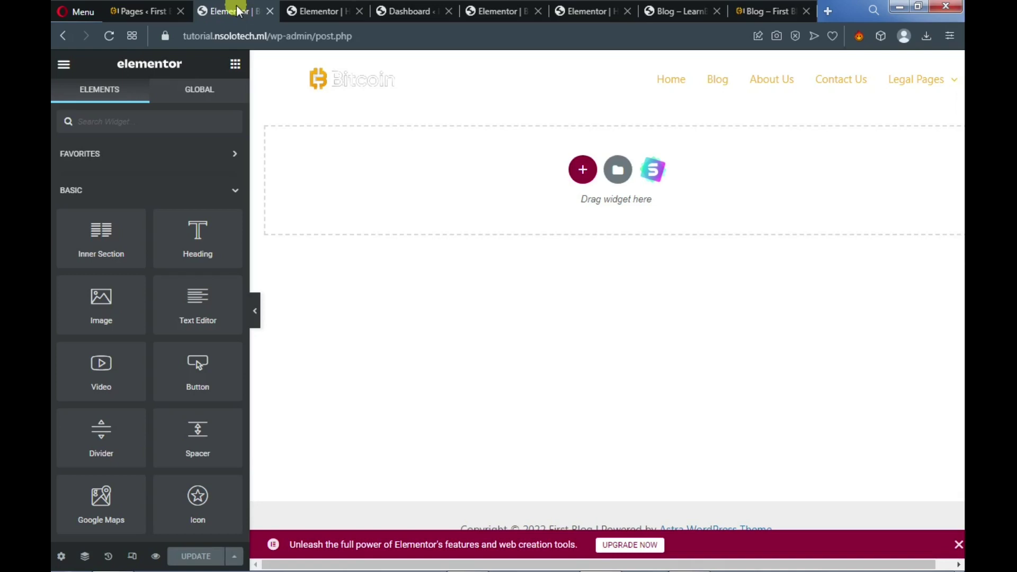
pyautogui.click(584, 173)
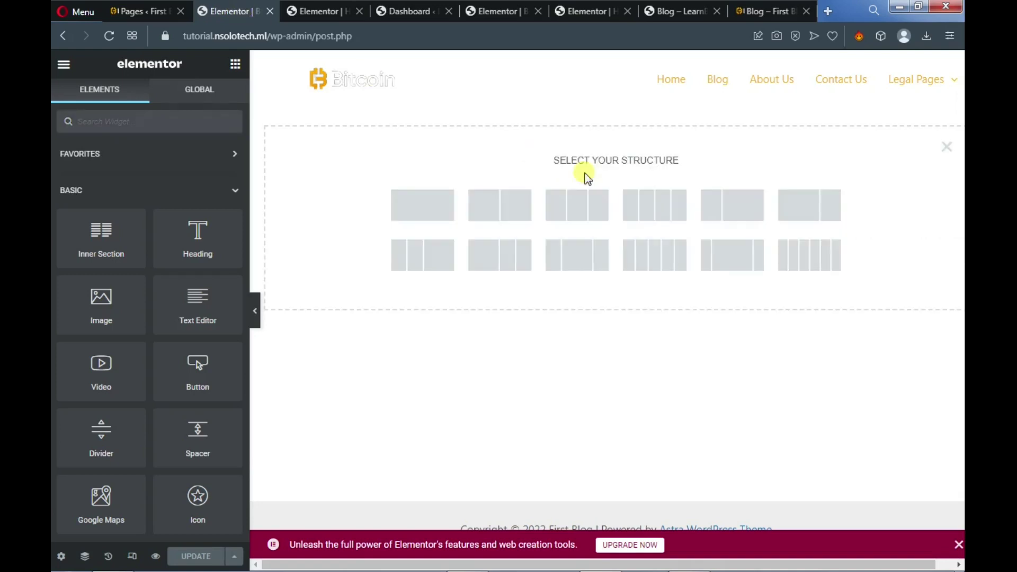
pyautogui.click(434, 208)
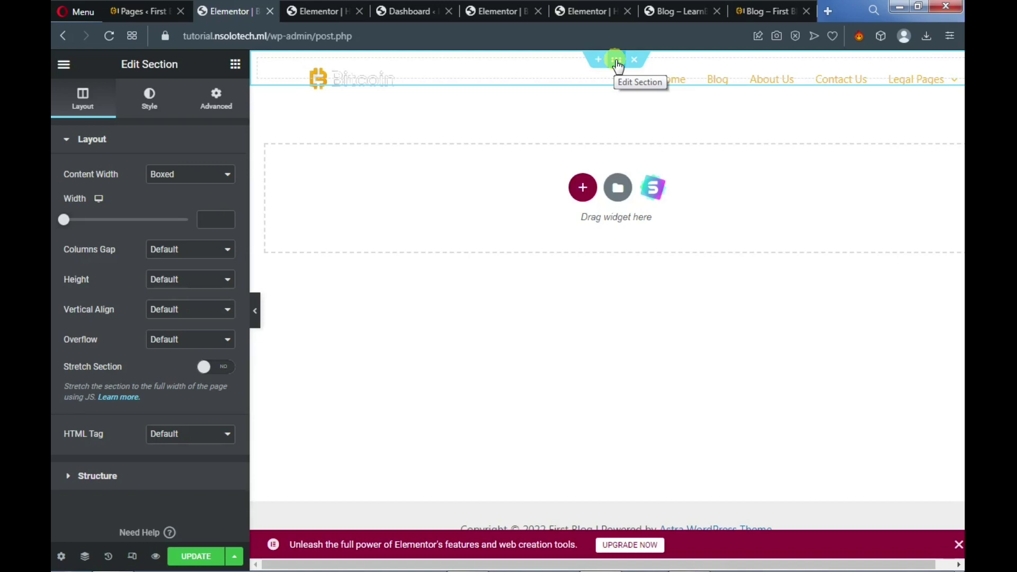
# Place an inner section at the page top and delete its extra empty column
pyautogui.click(236, 68)
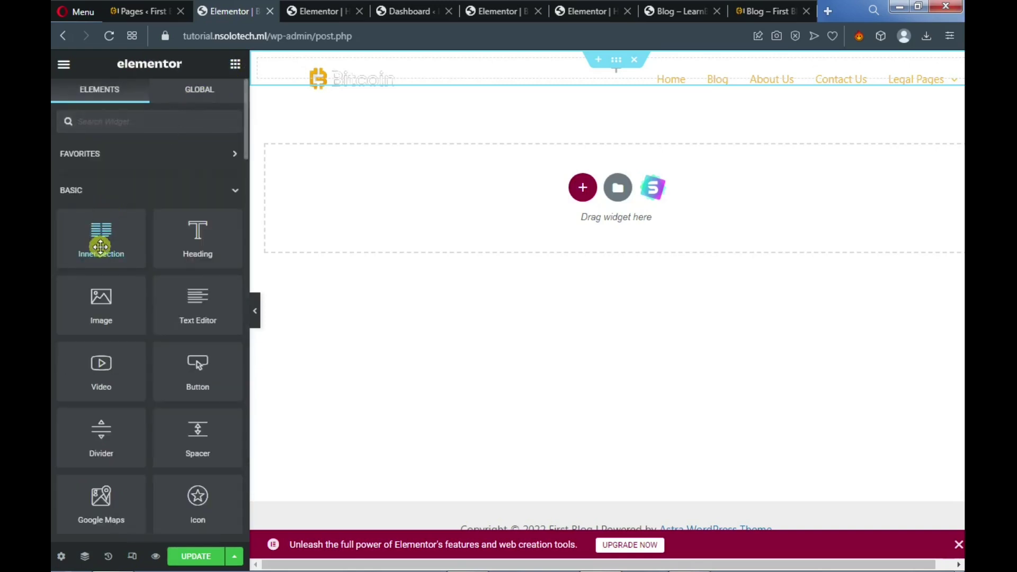
pyautogui.moveTo(100, 247); pyautogui.dragTo(568, 75)
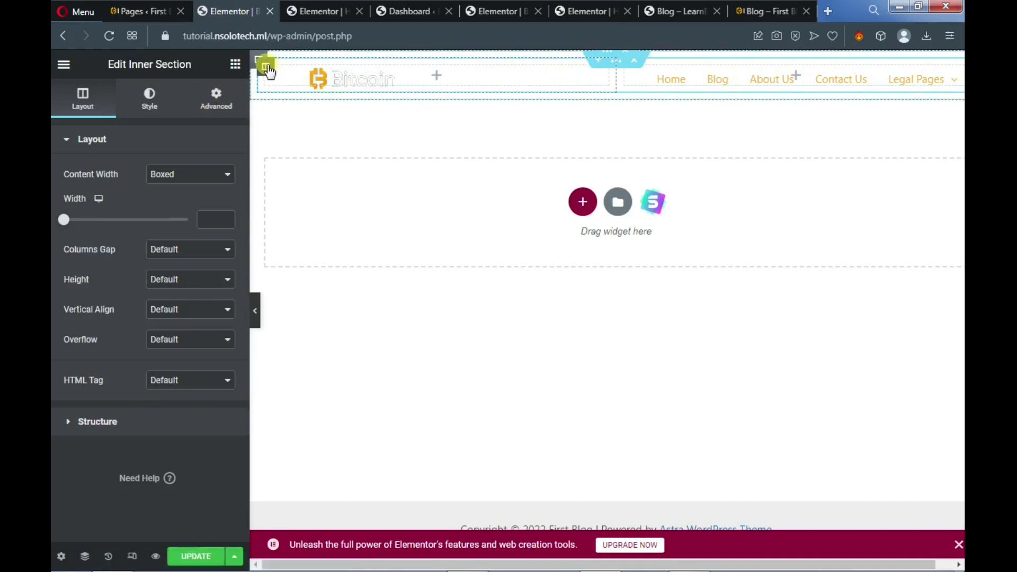
pyautogui.rightClick(268, 71)
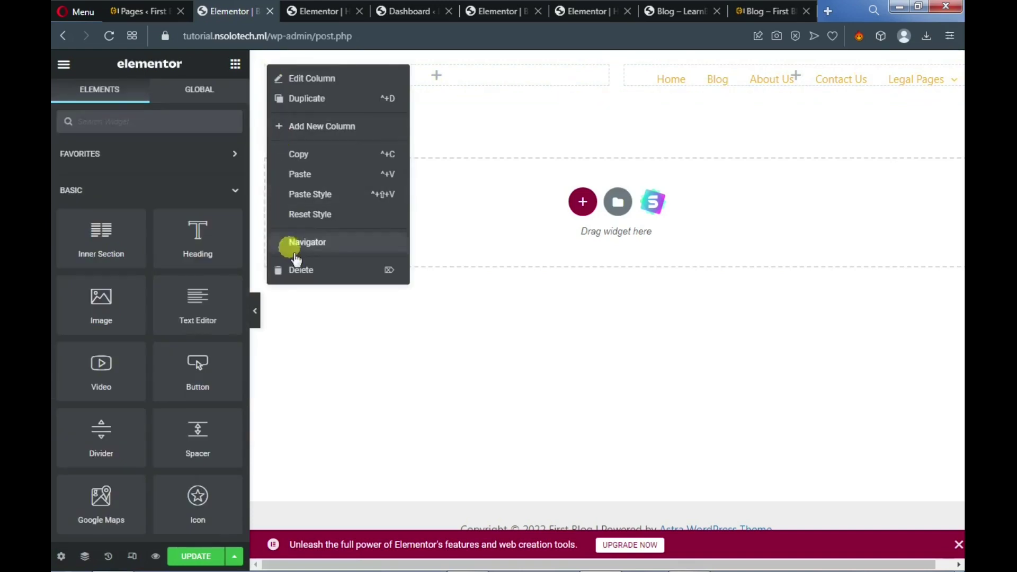
pyautogui.click(310, 271)
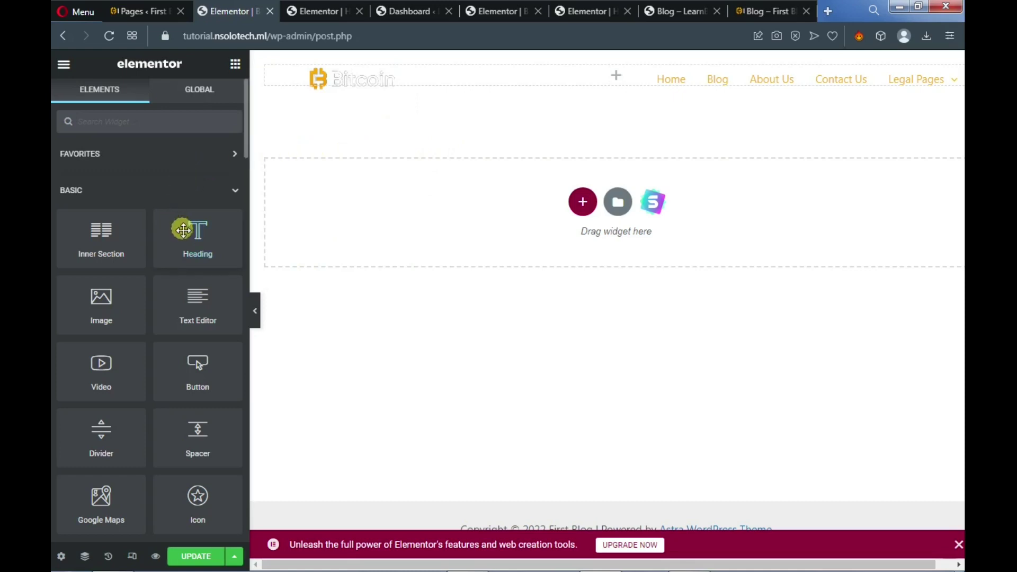
# Add a heading widget reading 'Blog' and centre it
pyautogui.moveTo(191, 240); pyautogui.dragTo(608, 72)
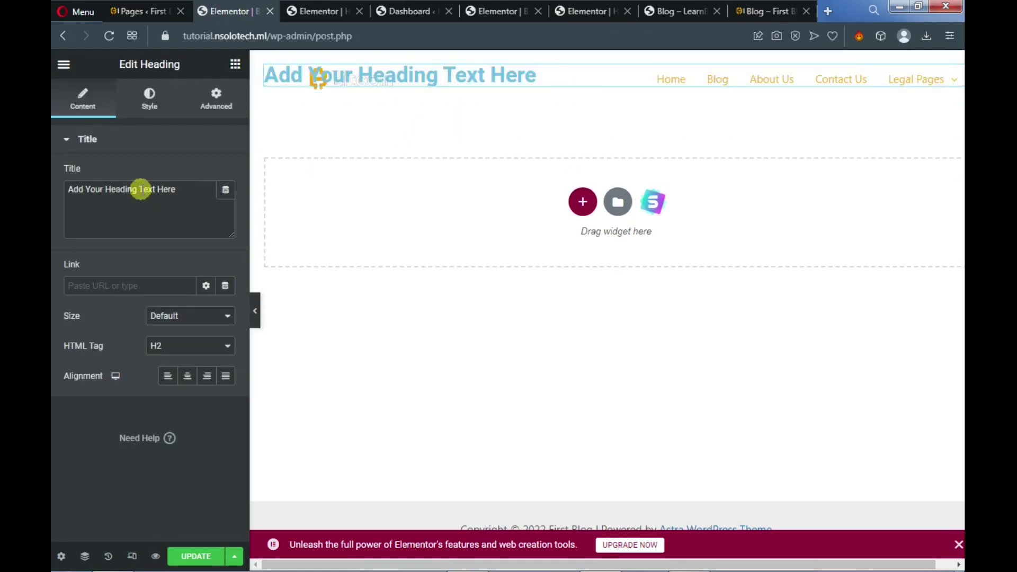
pyautogui.tripleClick(141, 189)
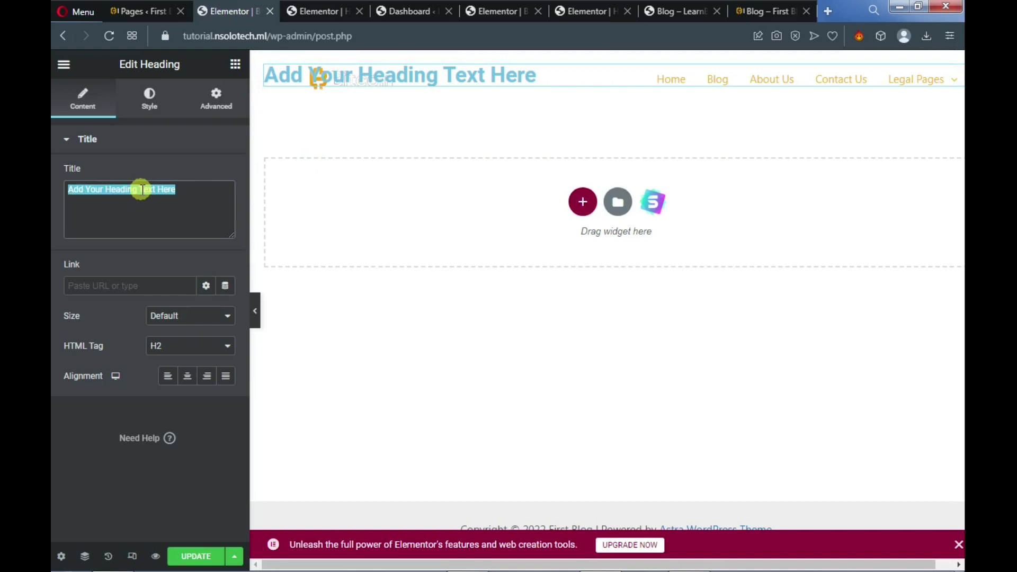
pyautogui.write('Blog')
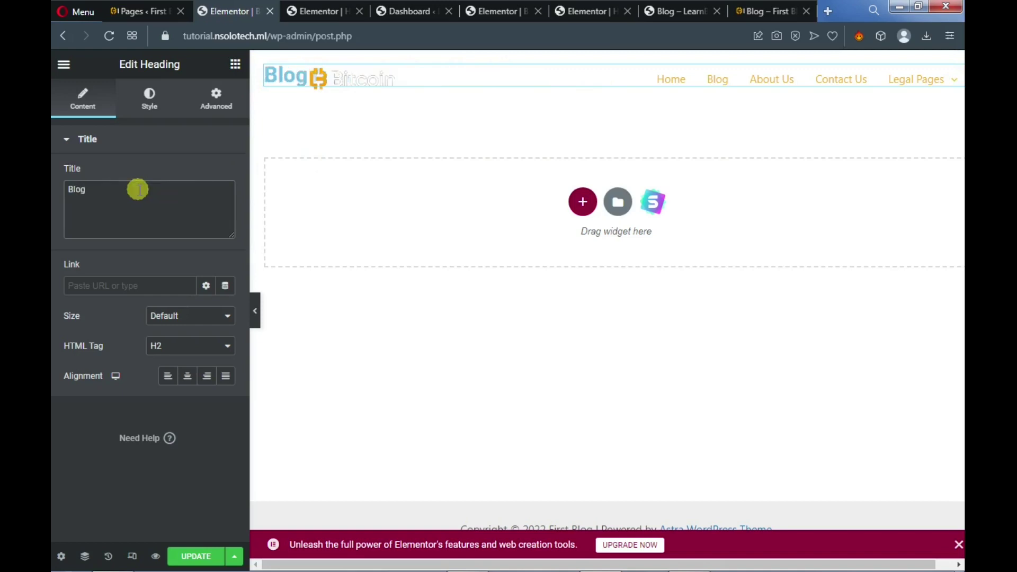
pyautogui.click(187, 376)
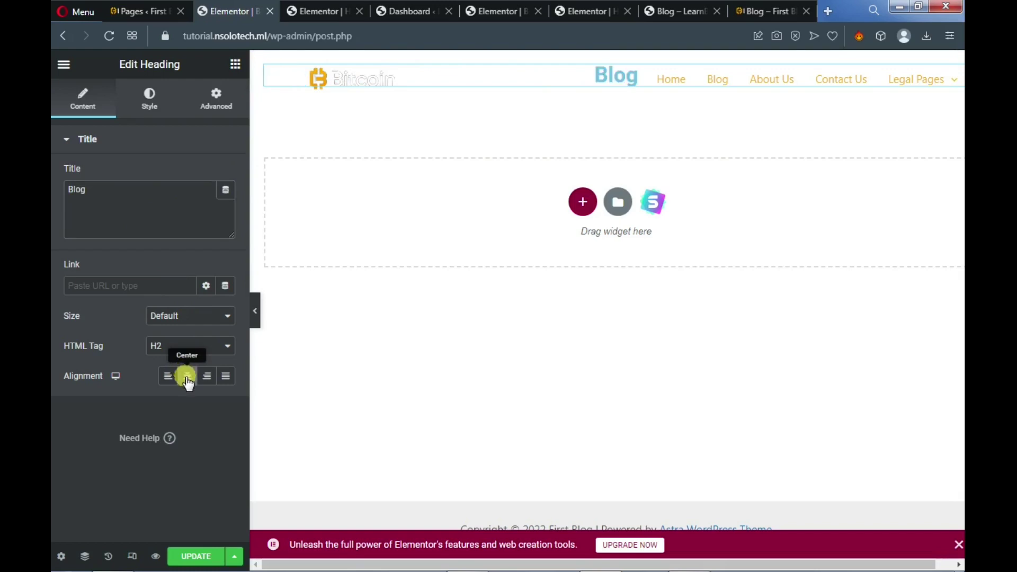
# Set the heading's text colour to golden yellow #E7B611
pyautogui.click(151, 109)
pyautogui.click(226, 176)
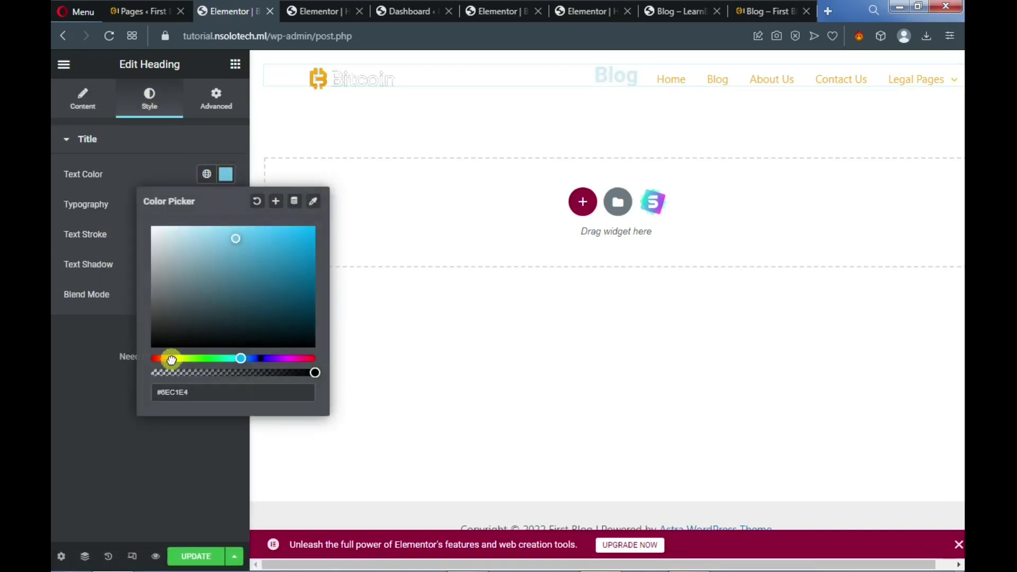
pyautogui.click(171, 359)
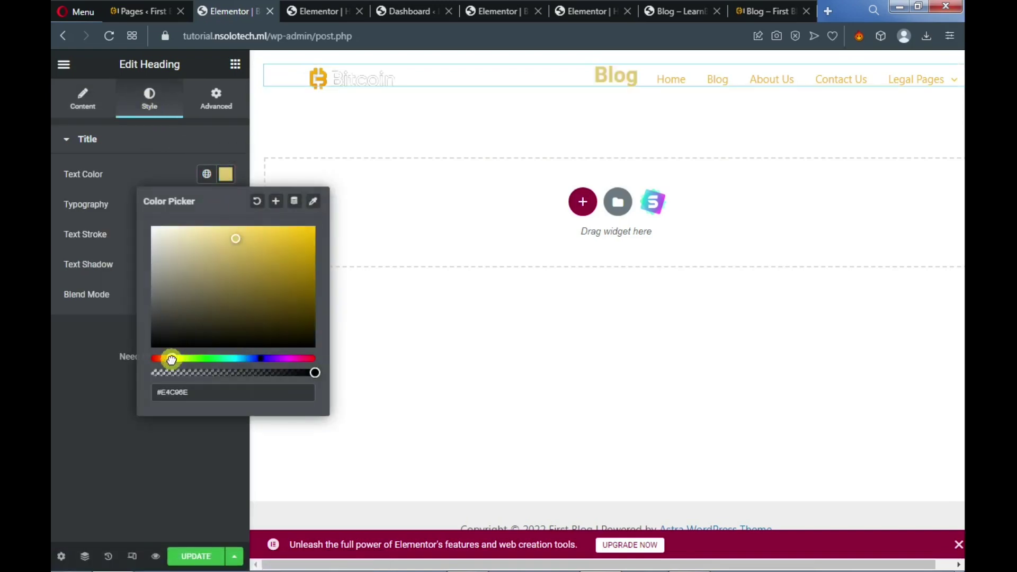
pyautogui.click(304, 238)
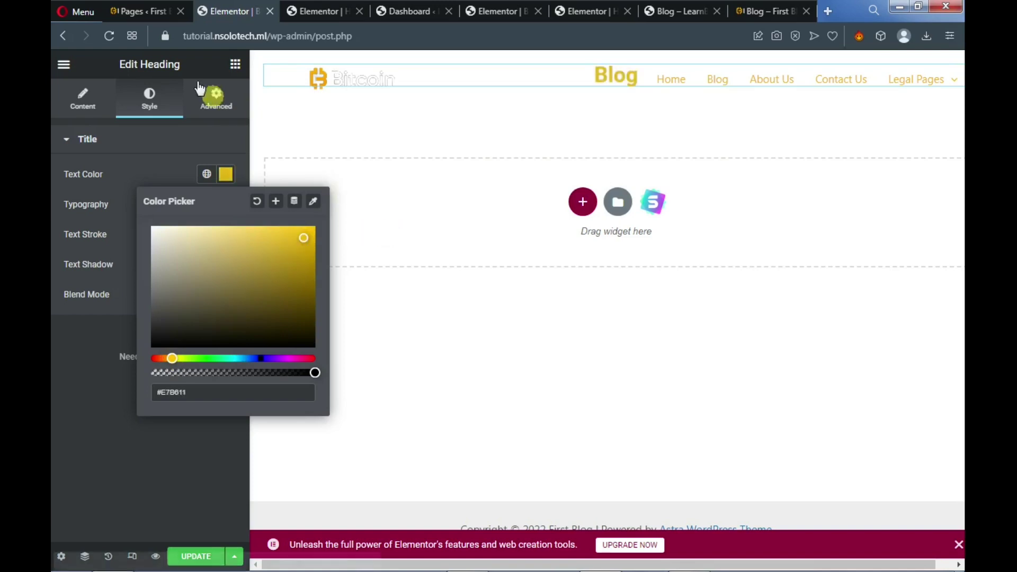
pyautogui.click(84, 96)
pyautogui.click(93, 109)
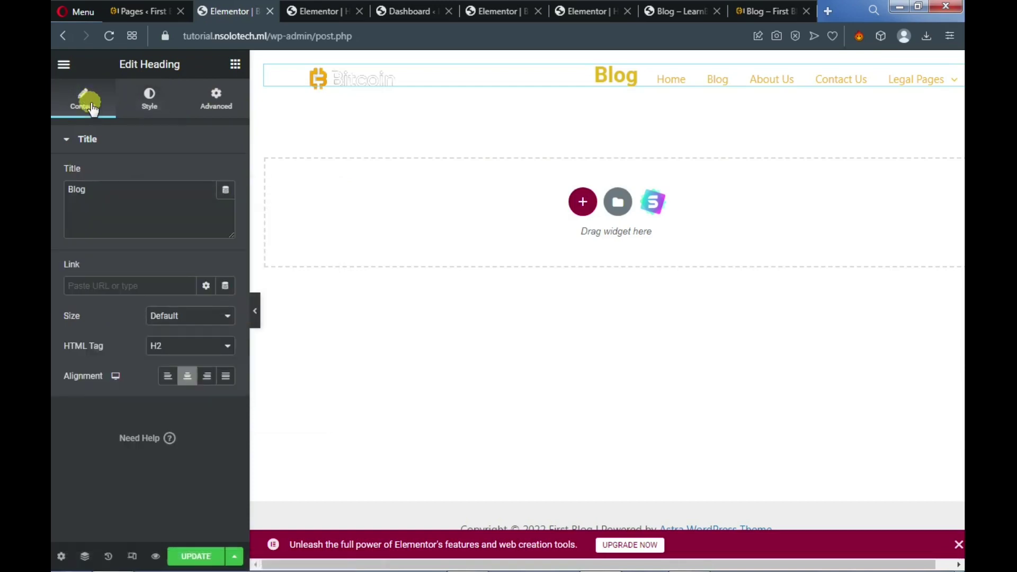
pyautogui.click(149, 98)
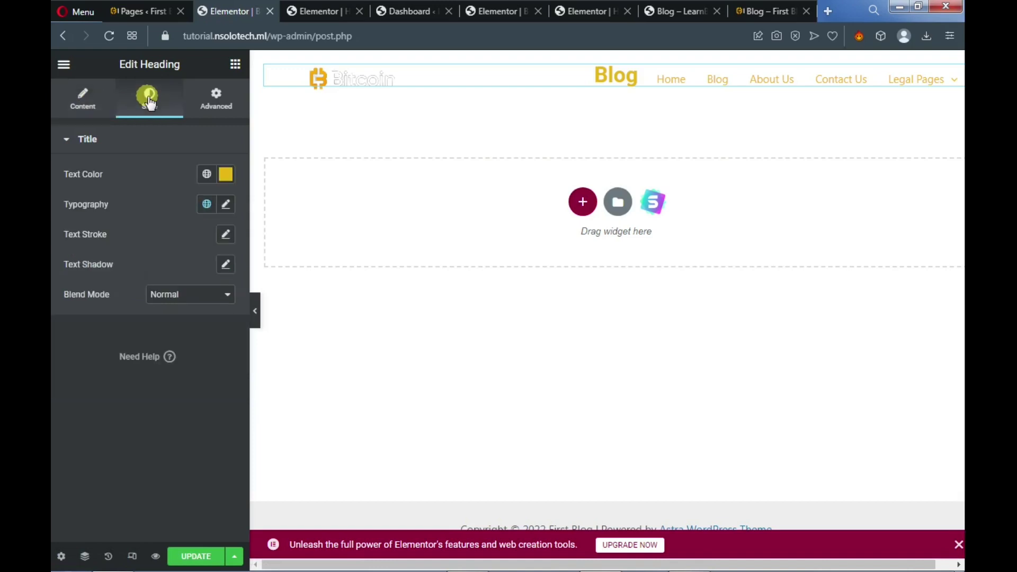
# Give the heading a Classic background using the Bitcoin image from the Media Library
pyautogui.click(219, 101)
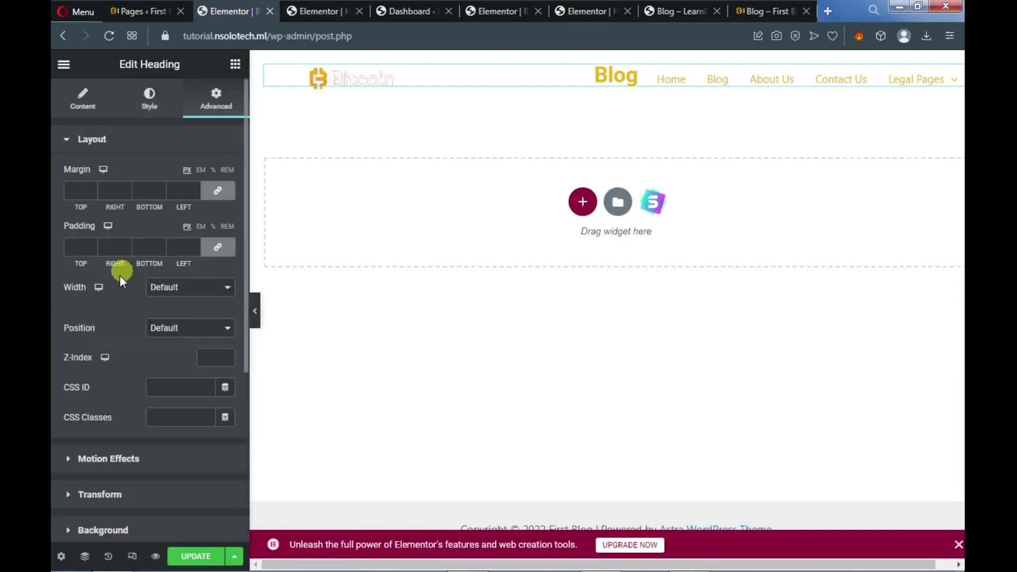
pyautogui.scroll(-3, 117, 281)
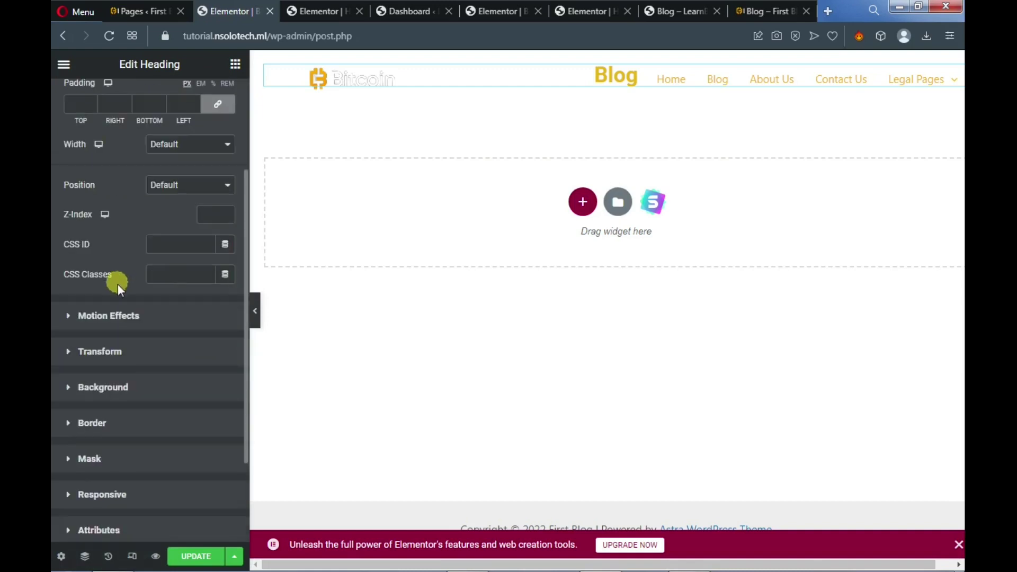
pyautogui.click(75, 394)
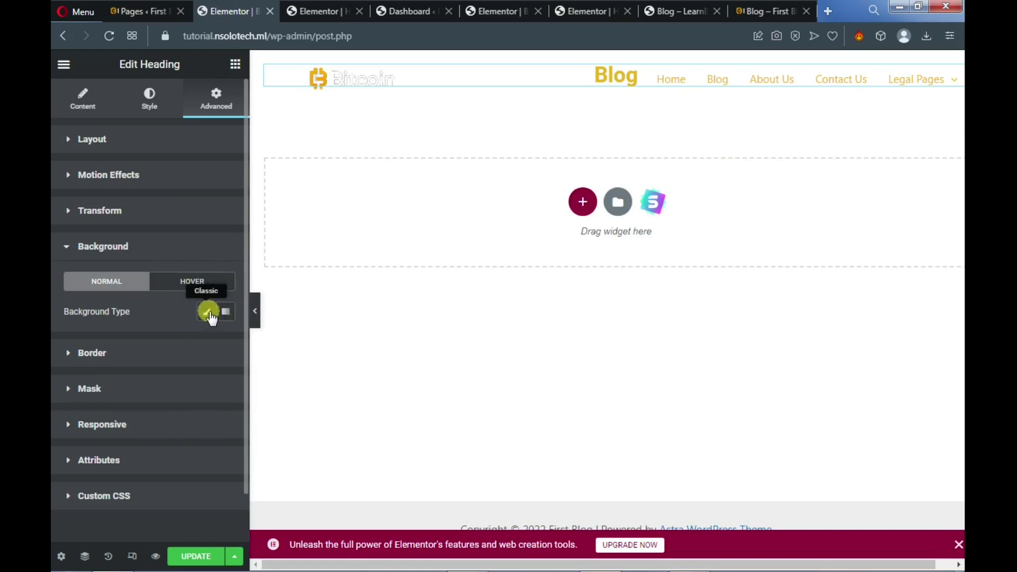
pyautogui.click(207, 313)
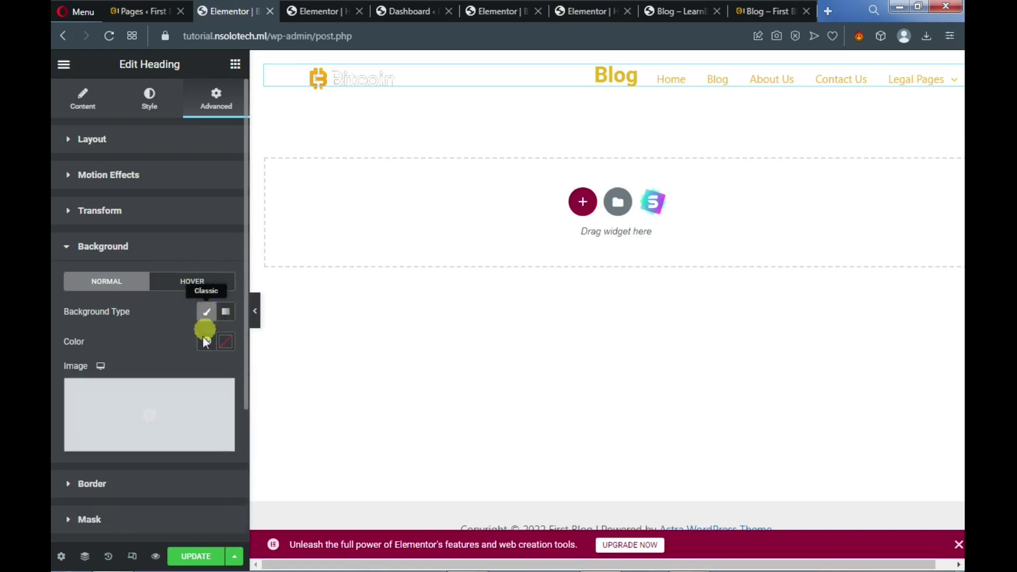
pyautogui.click(139, 442)
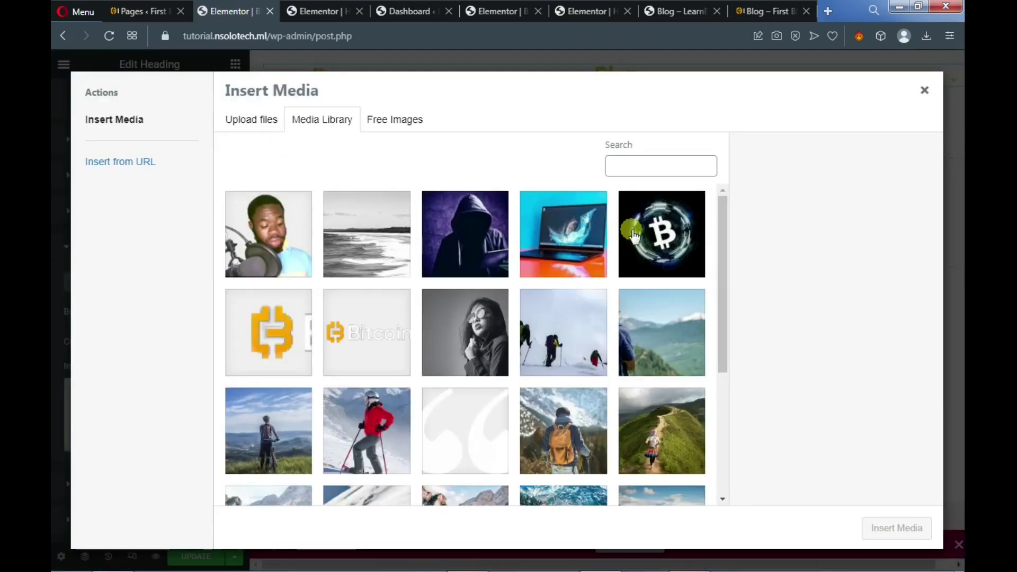
pyautogui.click(653, 240)
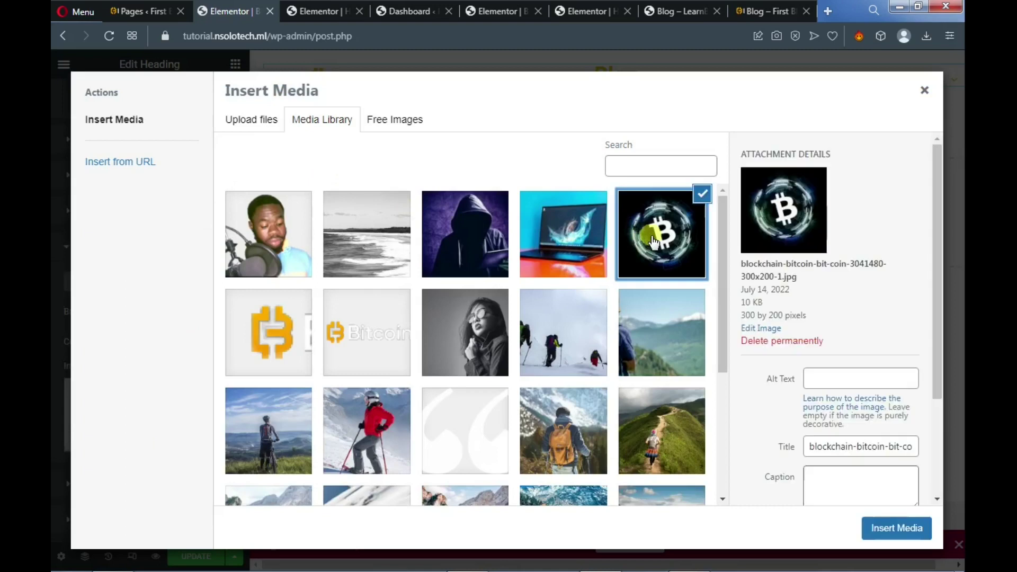
pyautogui.click(909, 527)
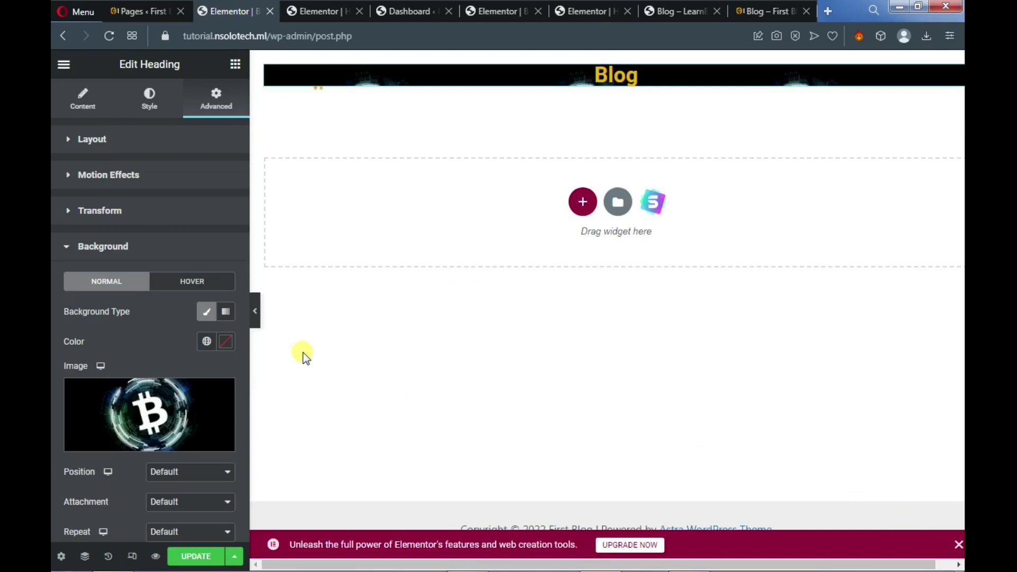
pyautogui.click(187, 474)
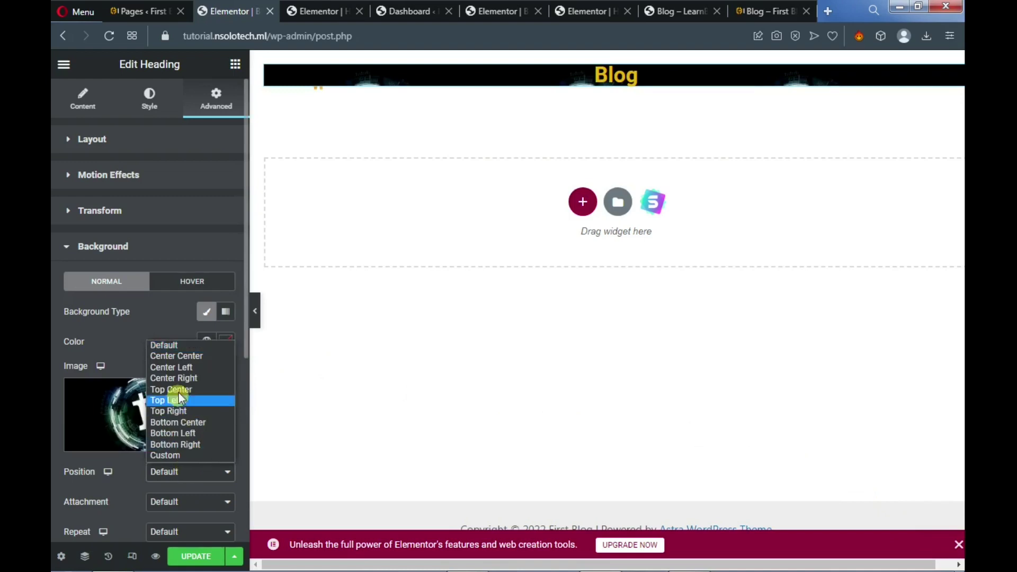
pyautogui.click(189, 356)
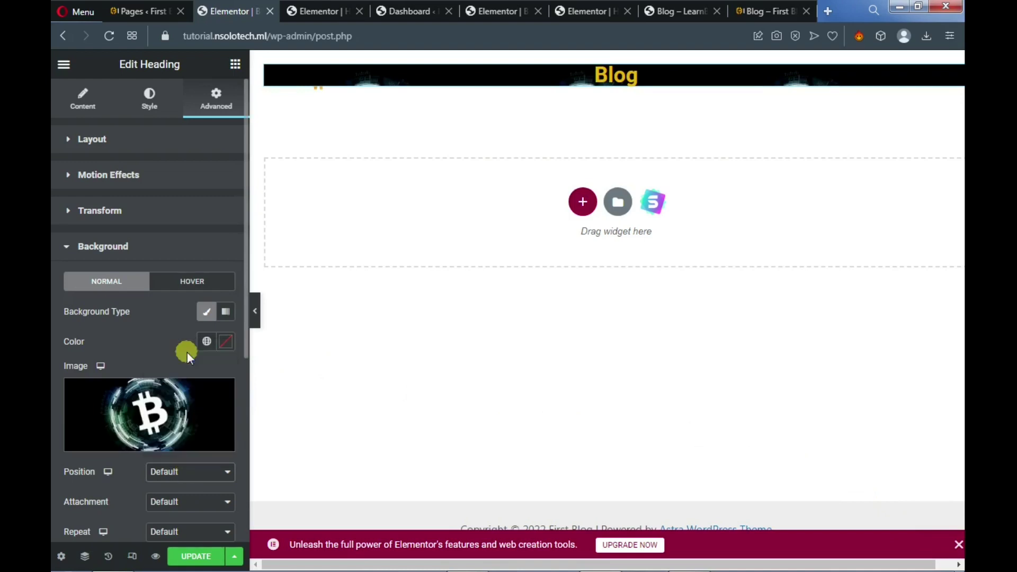
pyautogui.scroll(-1, 187, 352)
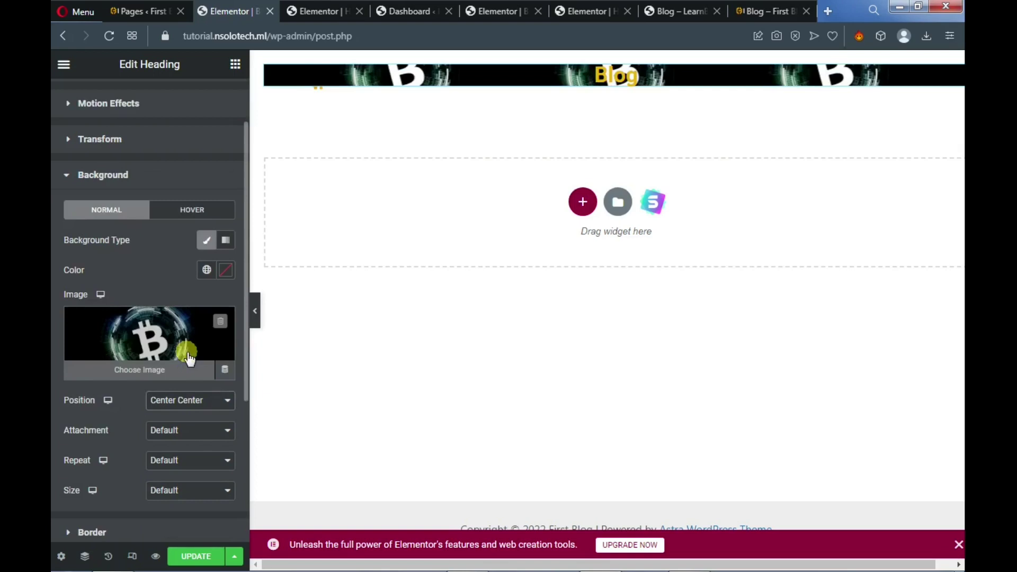
pyautogui.click(186, 404)
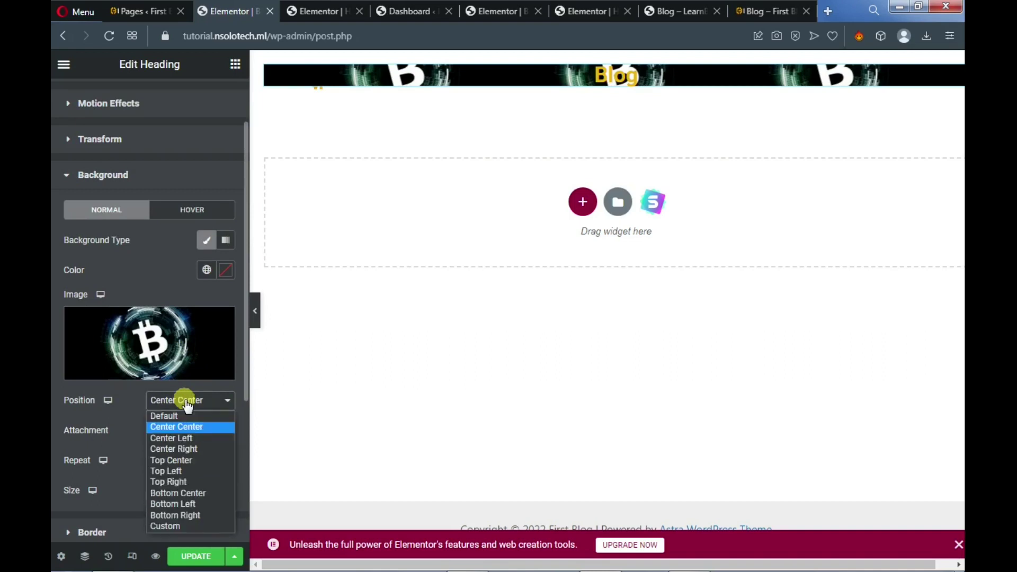
pyautogui.click(186, 421)
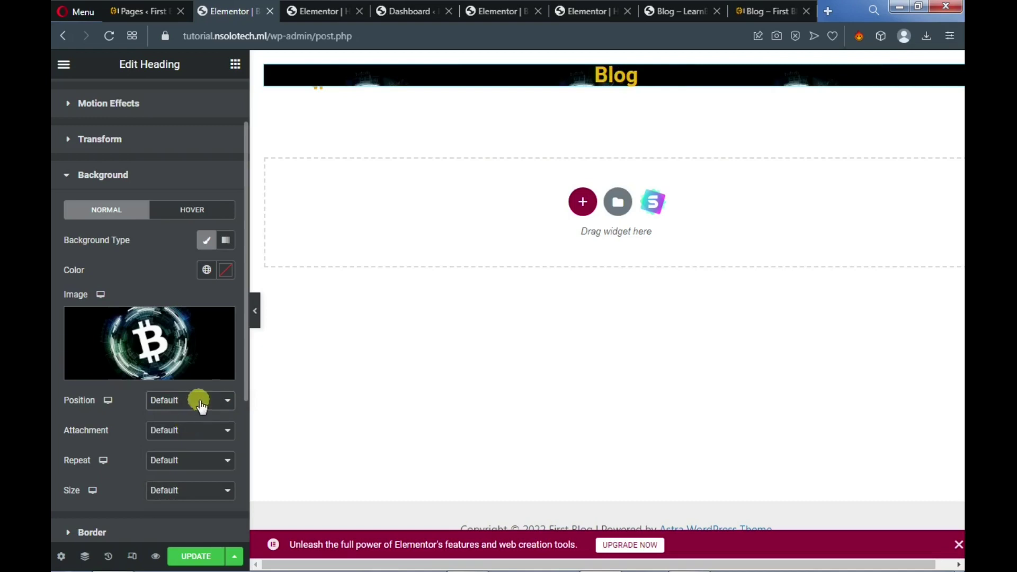
pyautogui.moveTo(202, 375)
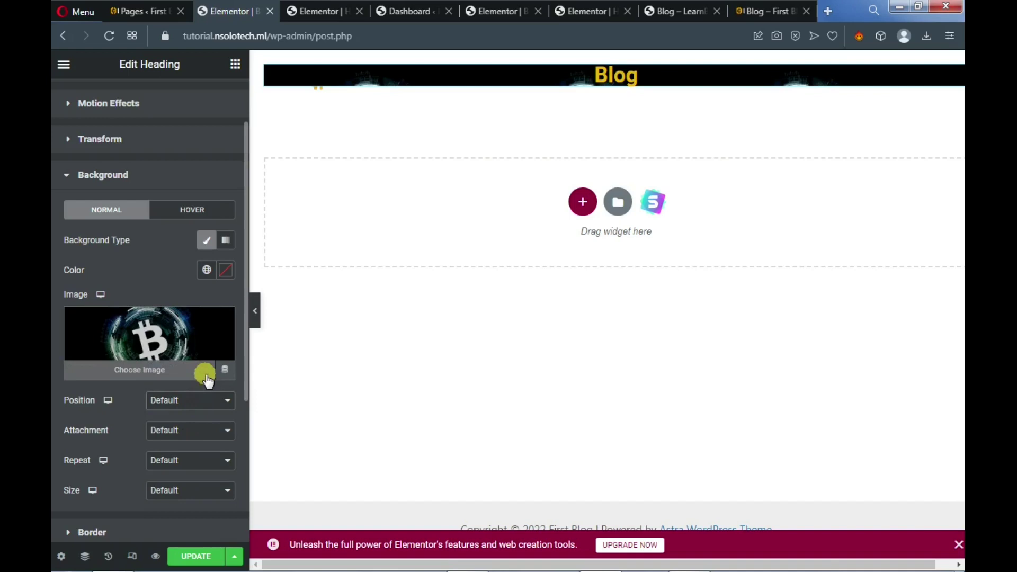
pyautogui.scroll(-2, 201, 389)
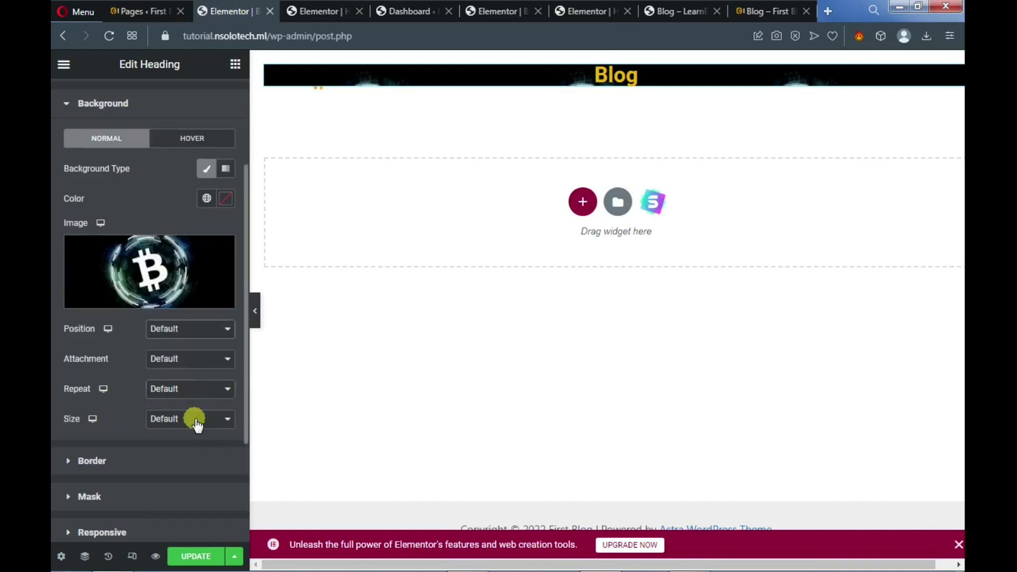
pyautogui.click(196, 421)
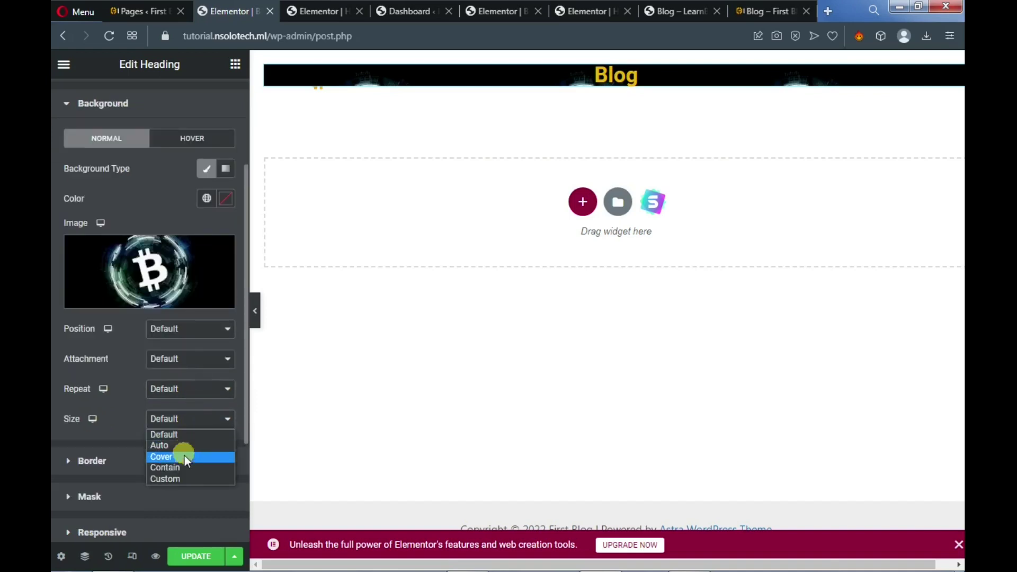
pyautogui.press('Escape')
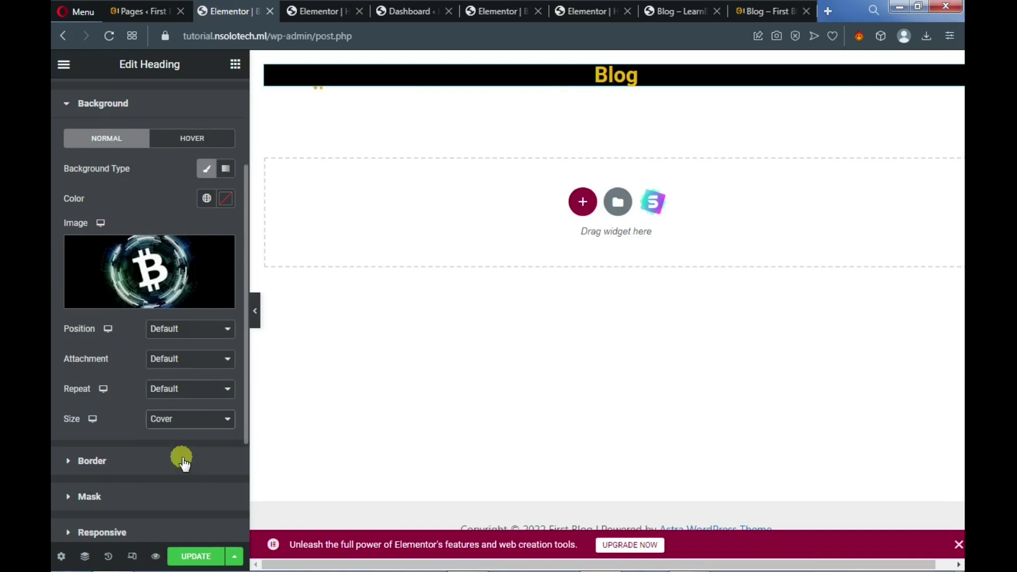
pyautogui.click(182, 427)
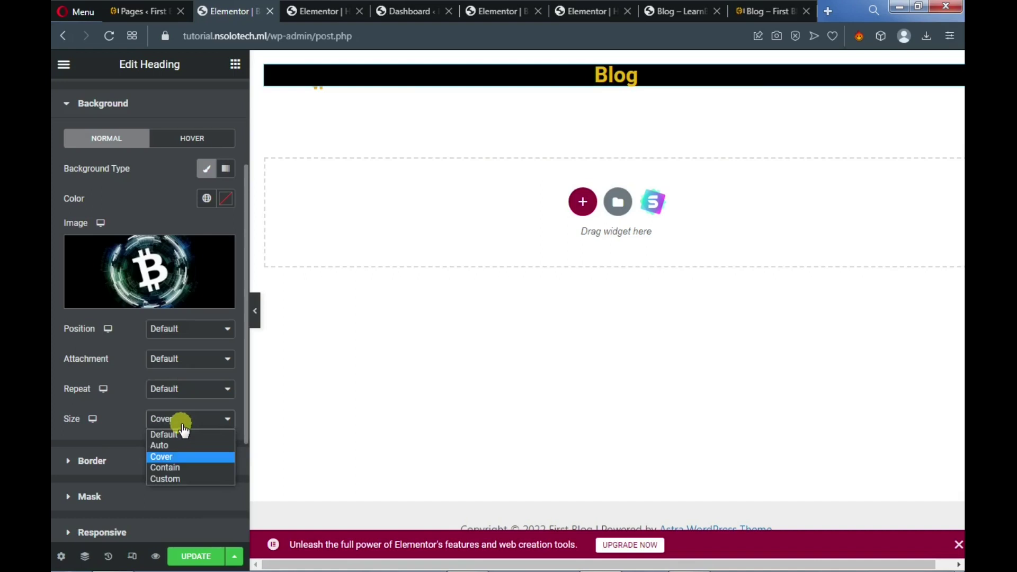
pyautogui.click(181, 468)
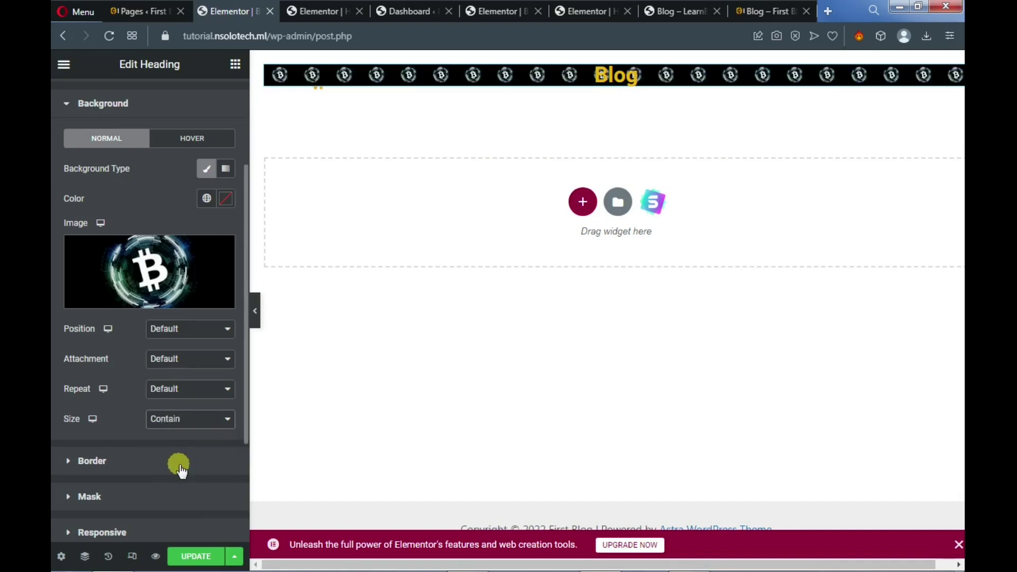
pyautogui.click(182, 421)
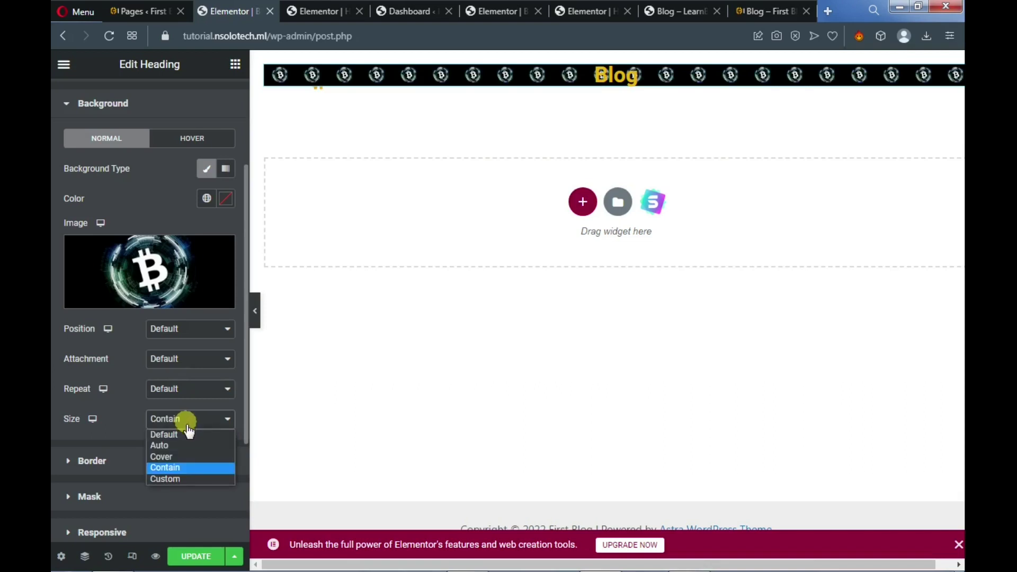
pyautogui.click(186, 434)
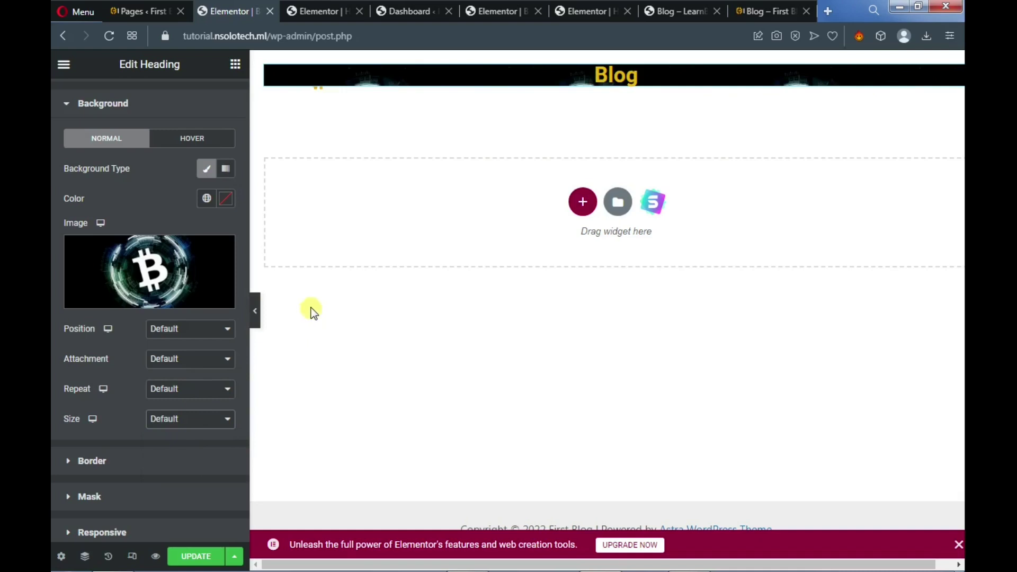
# Set the heading background to Center Center position, default attachment, No-repeat and Cover size
pyautogui.scroll(3, 183, 291)
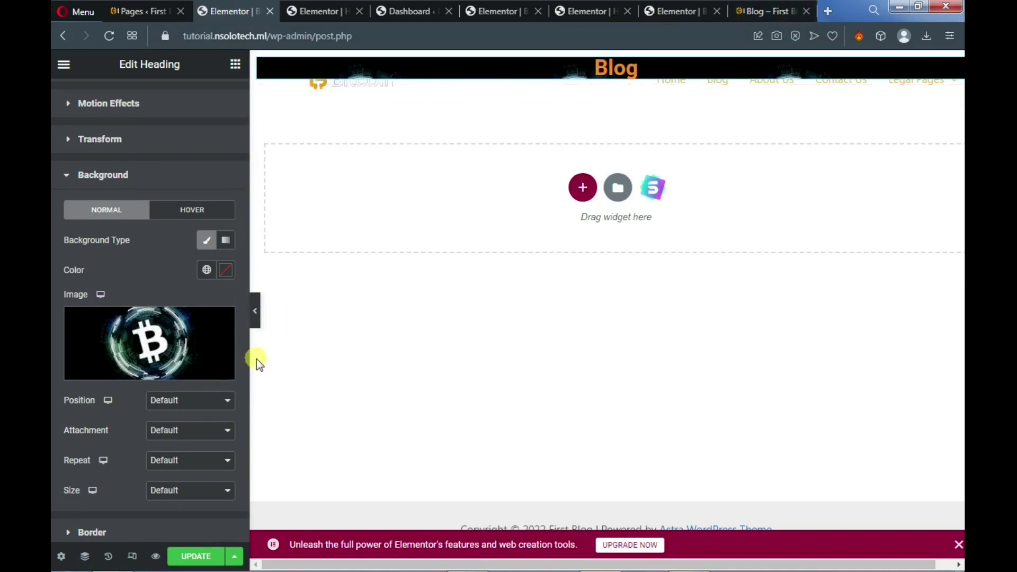
pyautogui.click(191, 401)
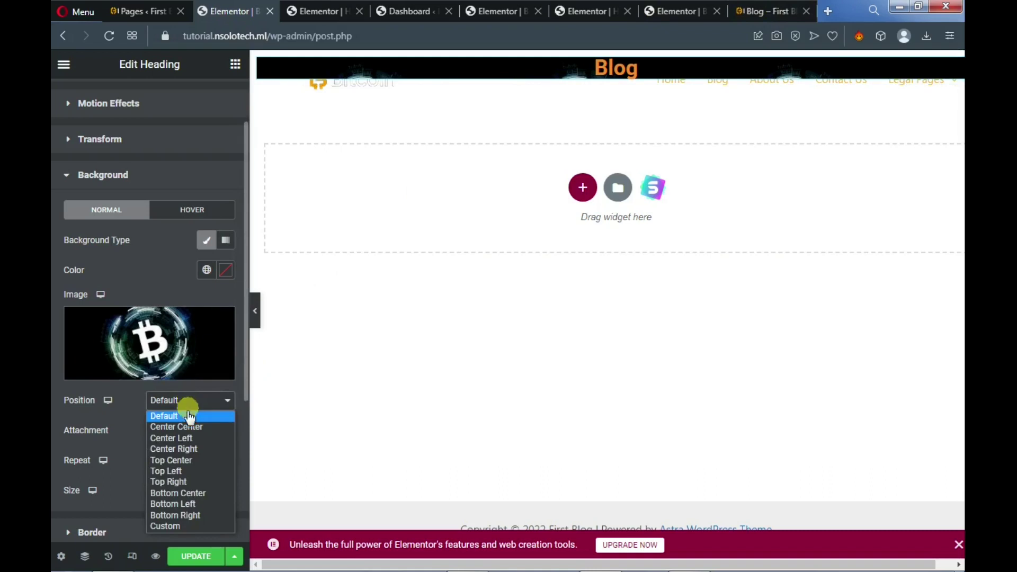
pyautogui.click(185, 426)
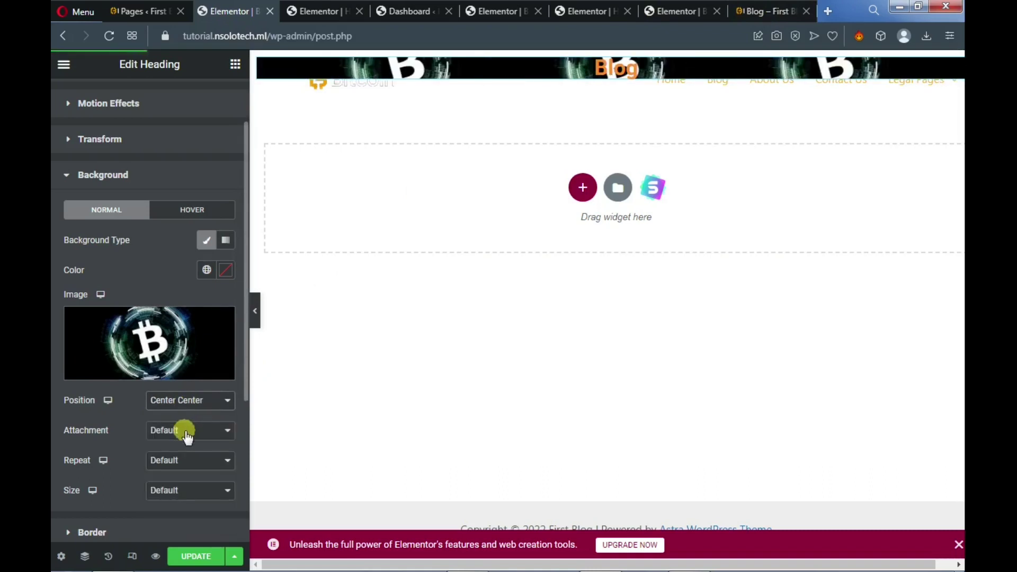
pyautogui.click(186, 436)
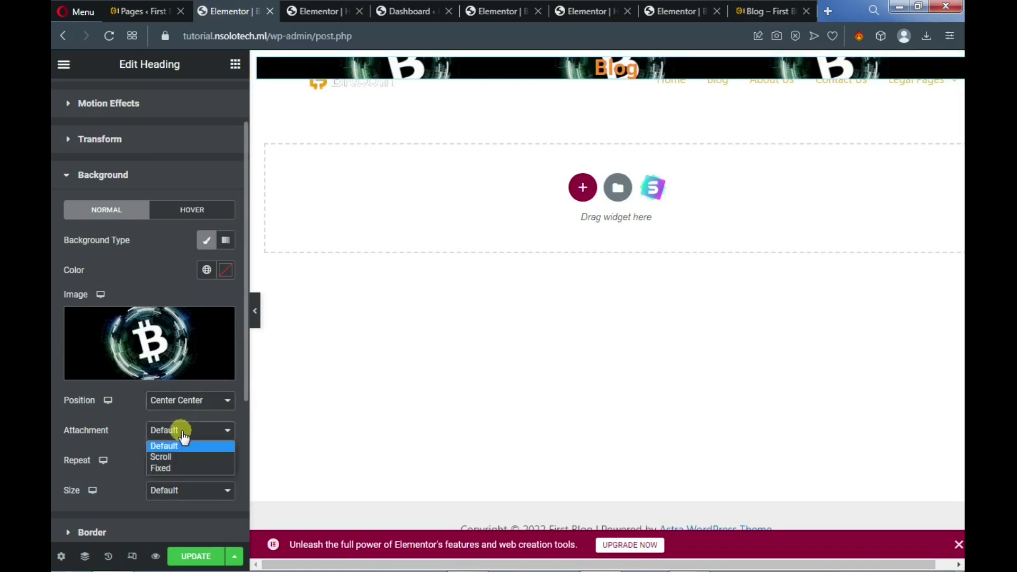
pyautogui.click(118, 431)
pyautogui.click(160, 459)
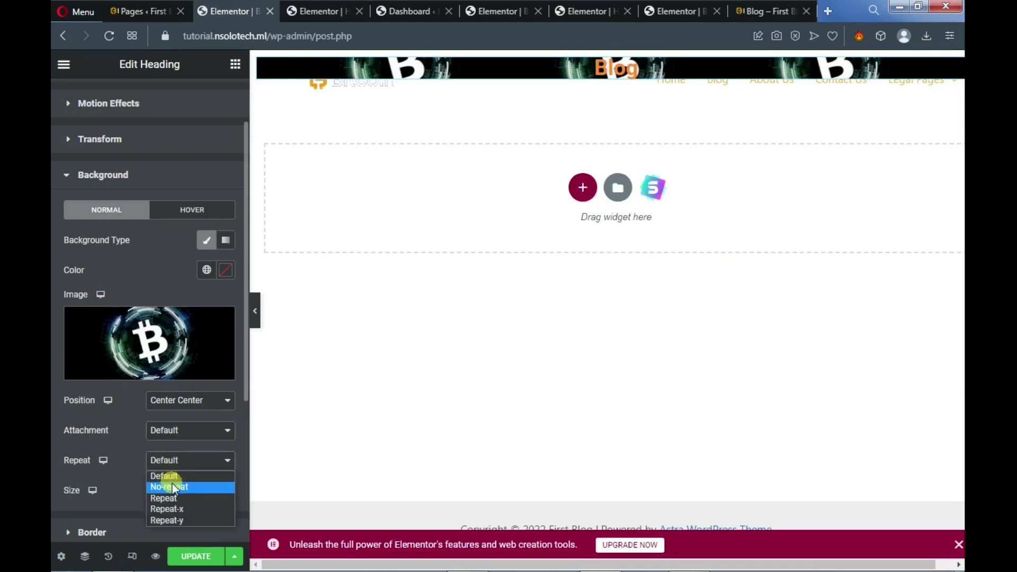
pyautogui.click(173, 486)
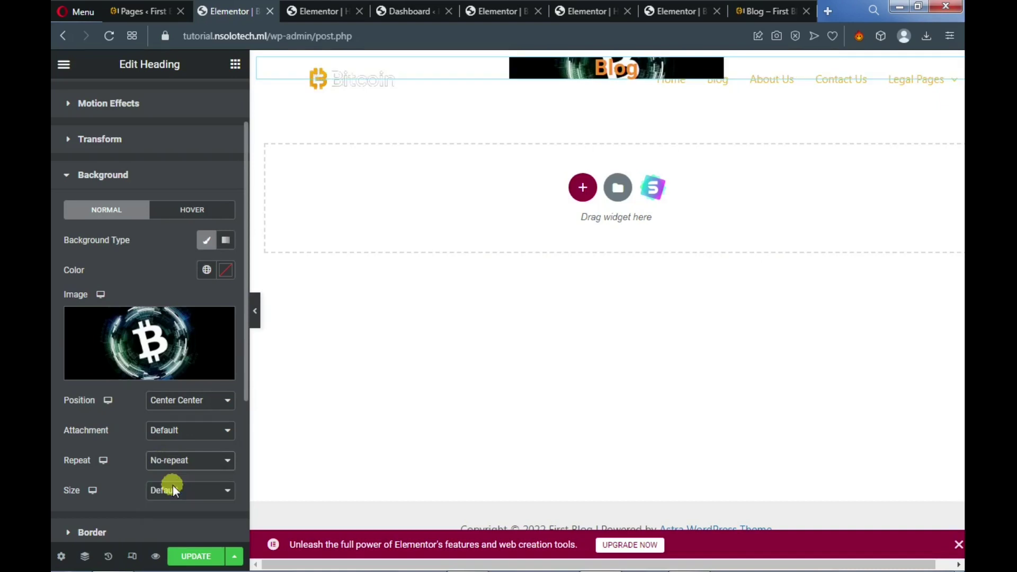
pyautogui.click(177, 497)
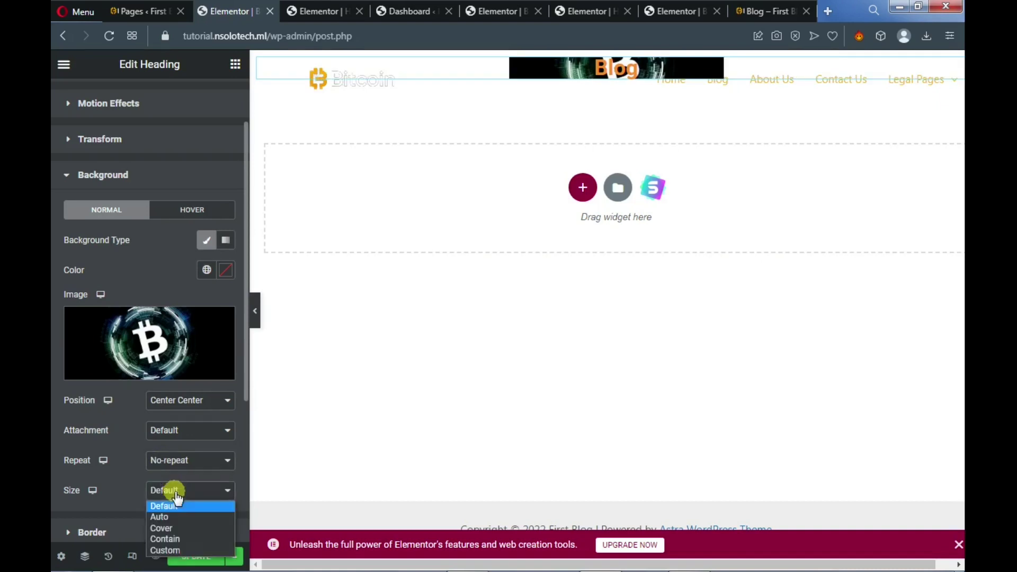
pyautogui.click(177, 526)
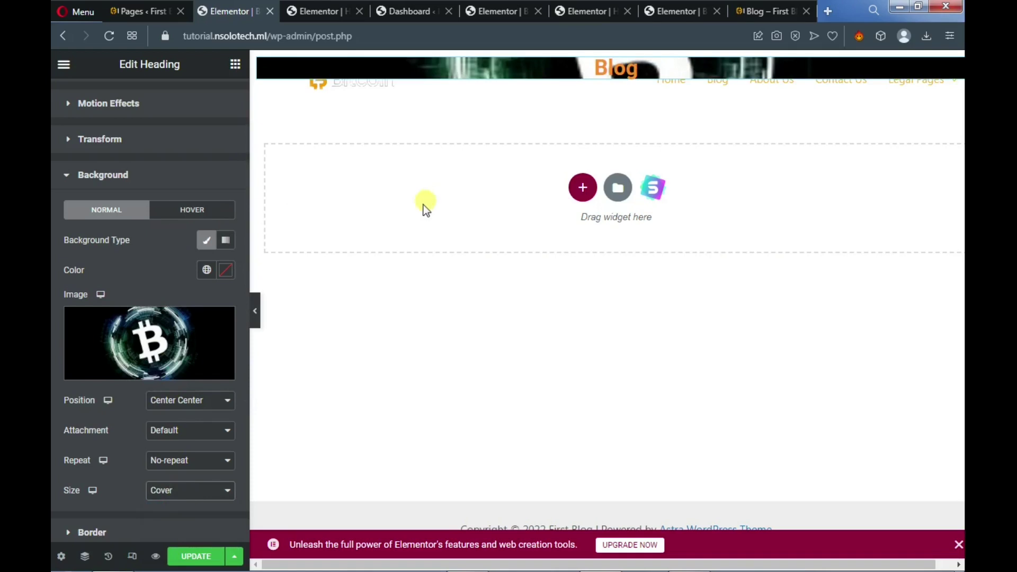
pyautogui.scroll(-4, 179, 305)
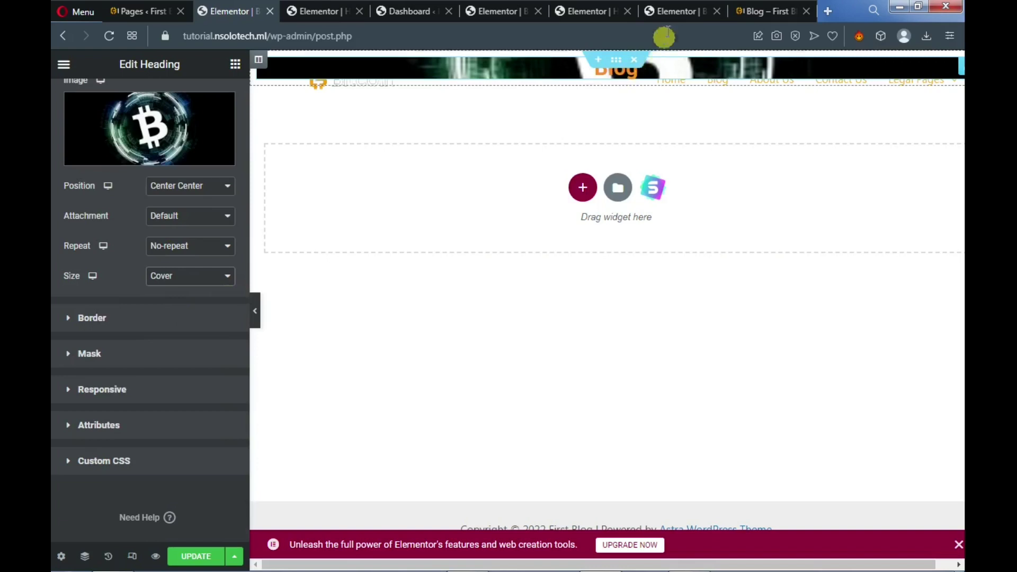
# Unlink the heading's margin and set the bottom margin to -11 px
pyautogui.scroll(4, 119, 217)
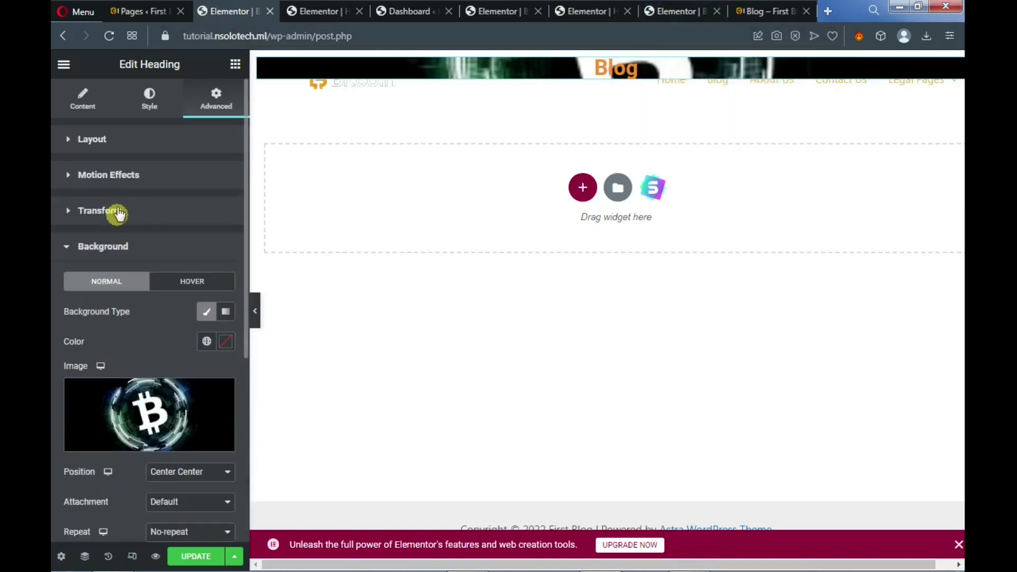
pyautogui.click(93, 105)
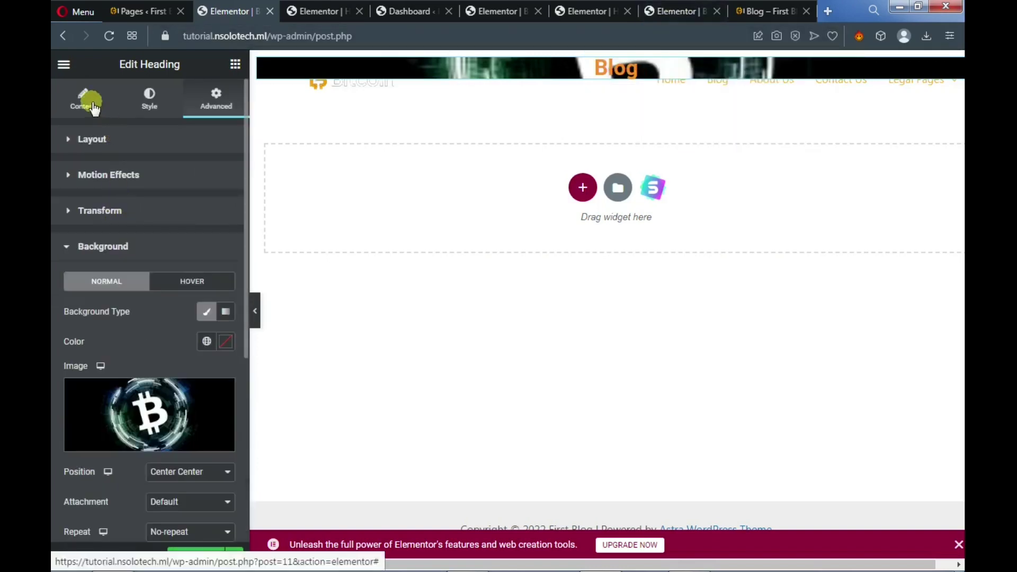
pyautogui.click(70, 138)
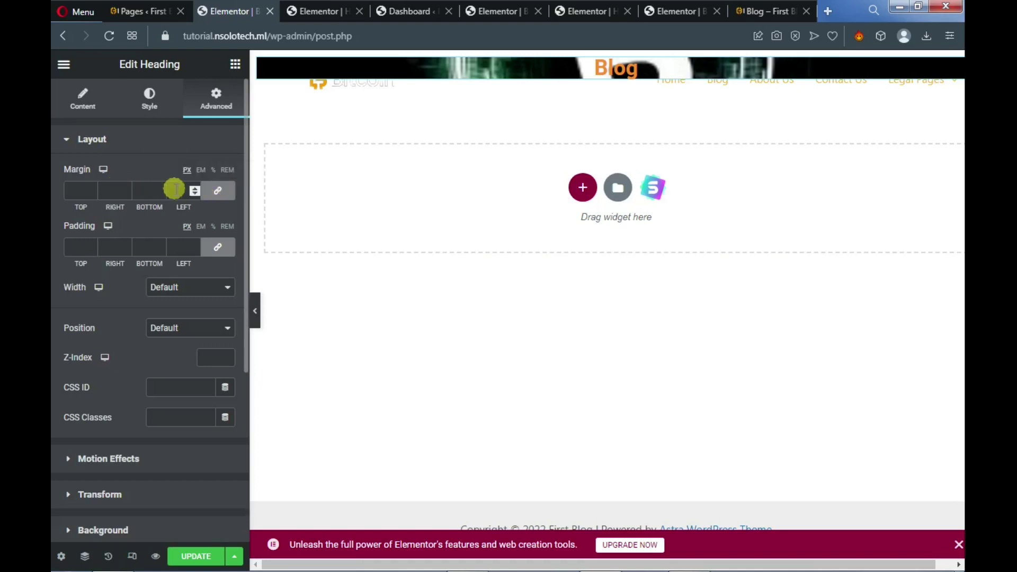
pyautogui.click(218, 191)
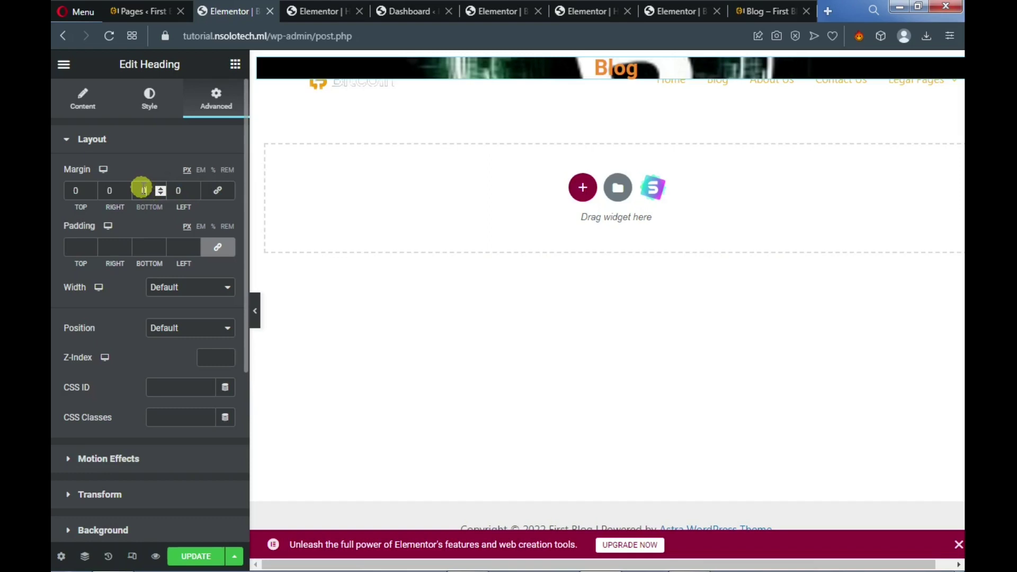
pyautogui.write('11')
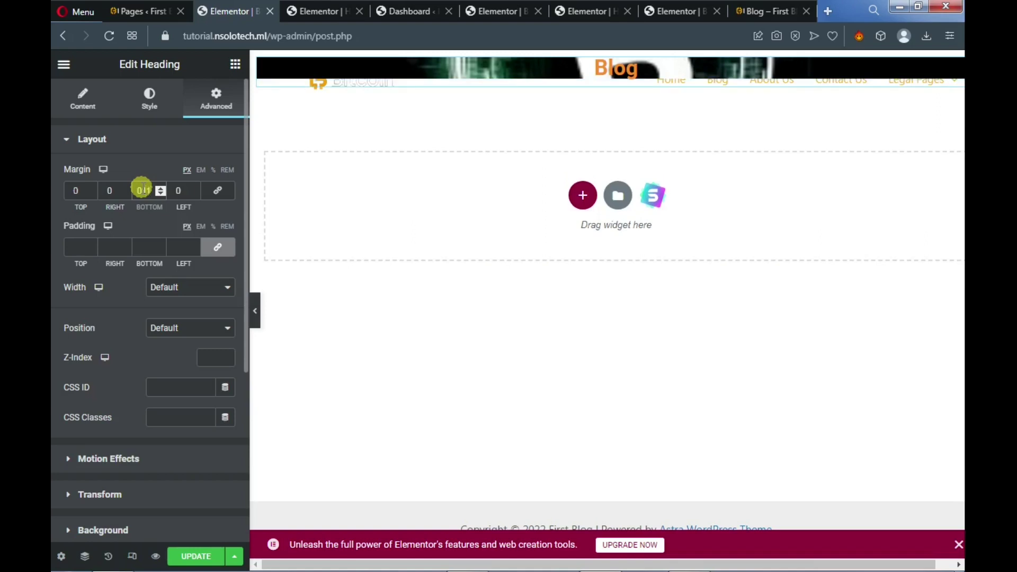
pyautogui.press('BackSpace')
pyautogui.press('BackSpace')
pyautogui.press('BackSpace')
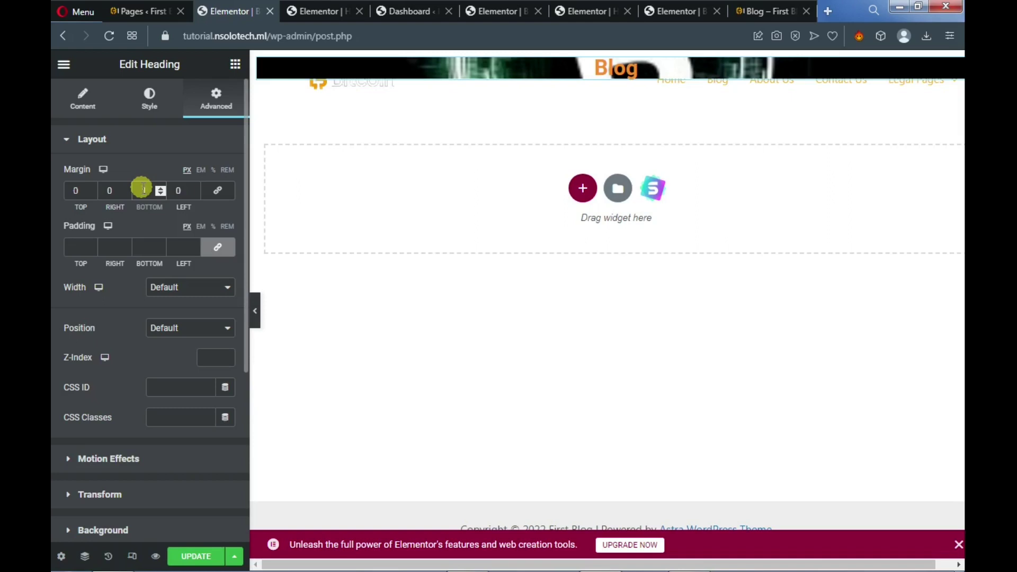
pyautogui.write('-11')
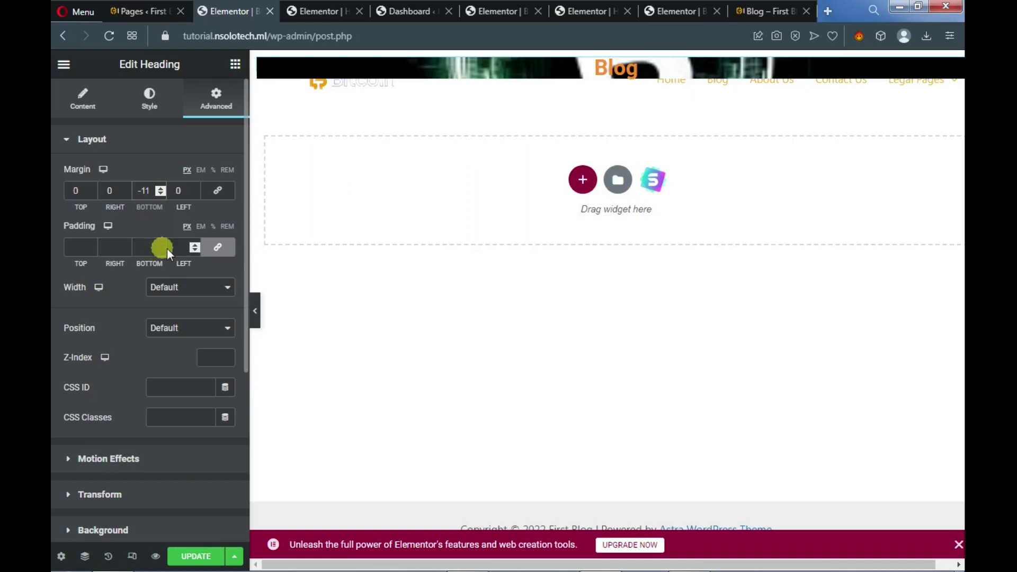
# Unlink the padding and set top 197, right 197, bottom 196, left 197 px
pyautogui.click(217, 247)
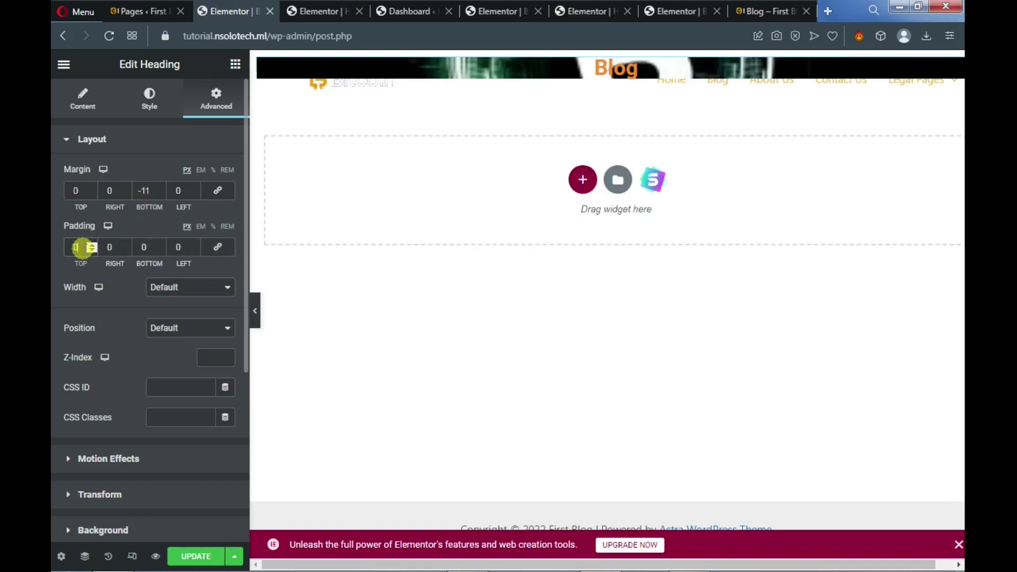
pyautogui.moveTo(85, 248); pyautogui.dragTo(70, 246)
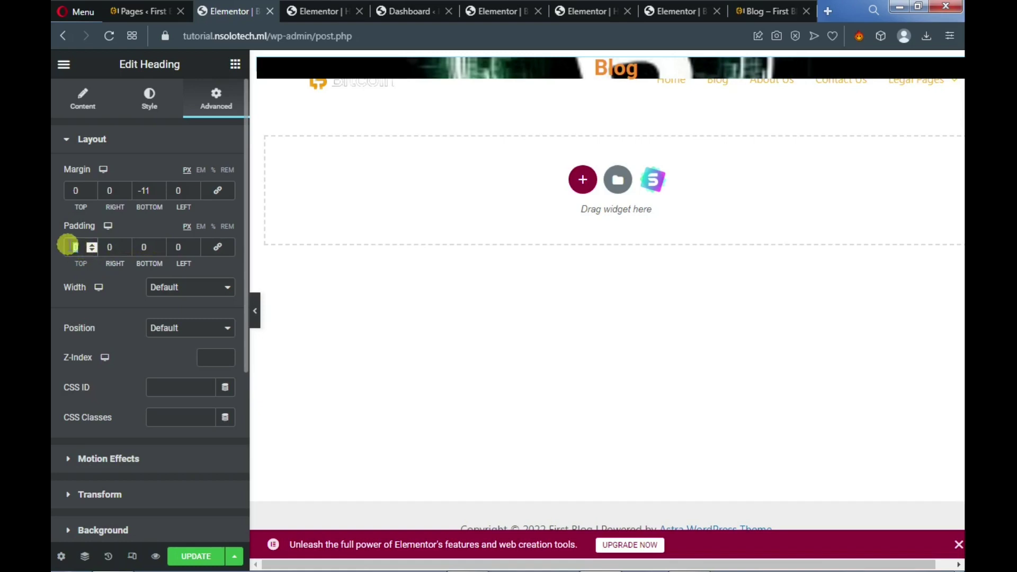
pyautogui.write('197')
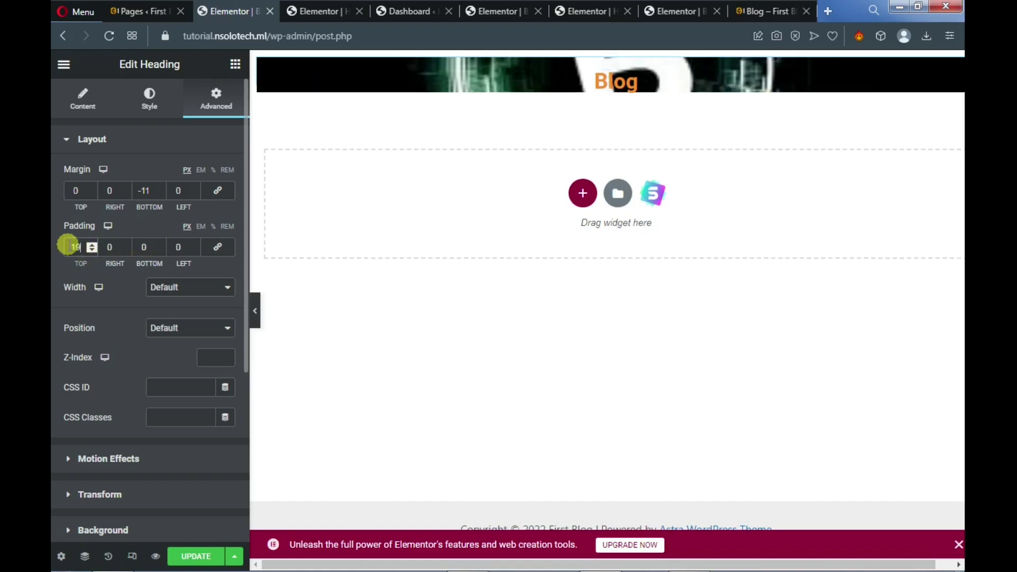
pyautogui.doubleClick(106, 247)
pyautogui.write('197')
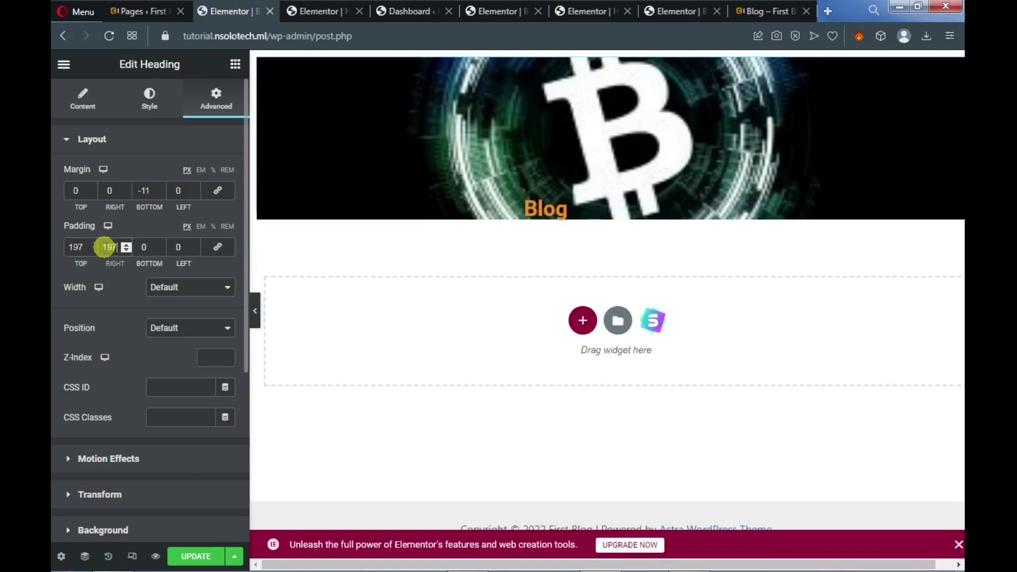
pyautogui.doubleClick(144, 247)
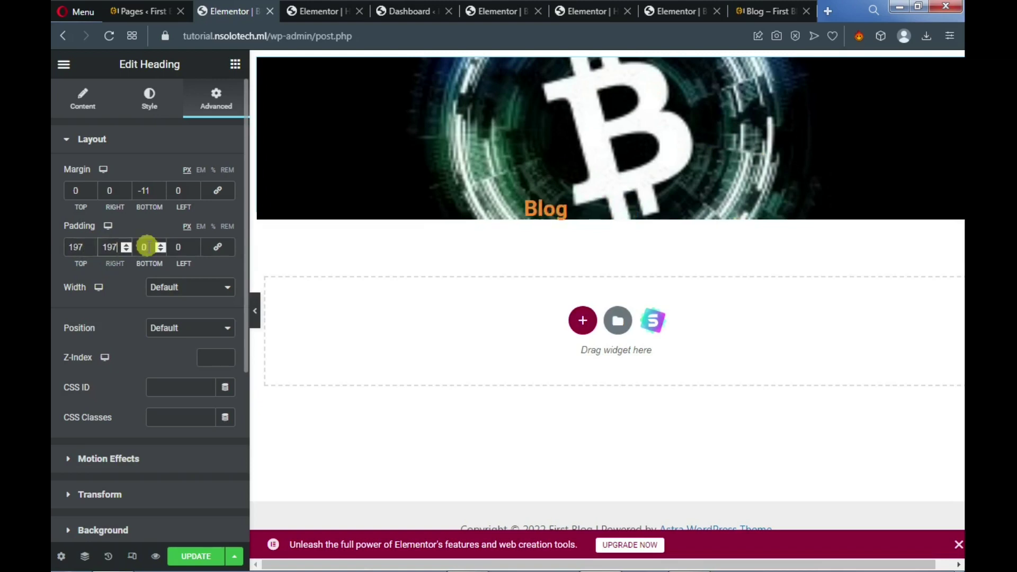
pyautogui.write('19')
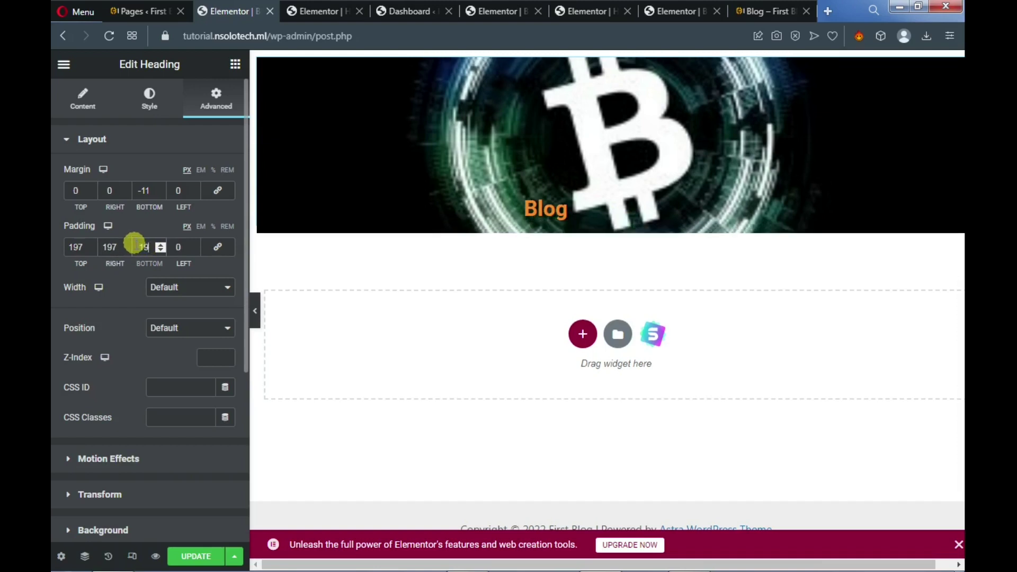
pyautogui.write('6')
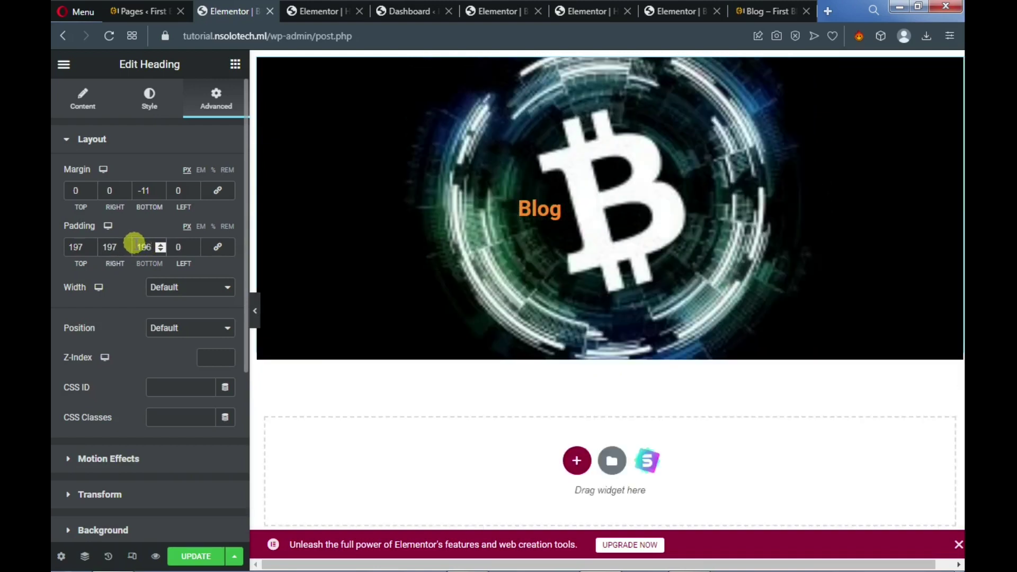
pyautogui.doubleClick(180, 246)
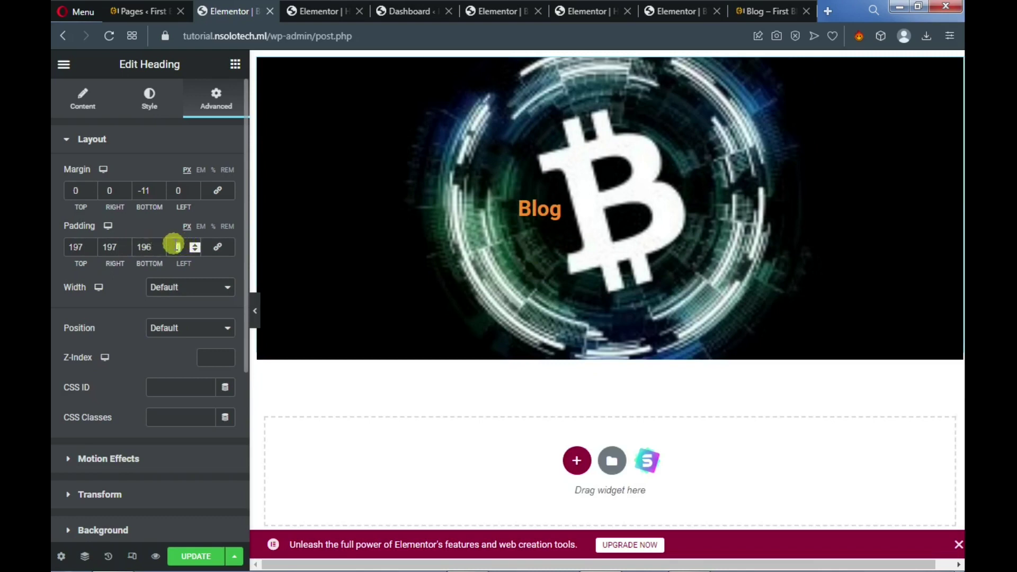
pyautogui.write('197')
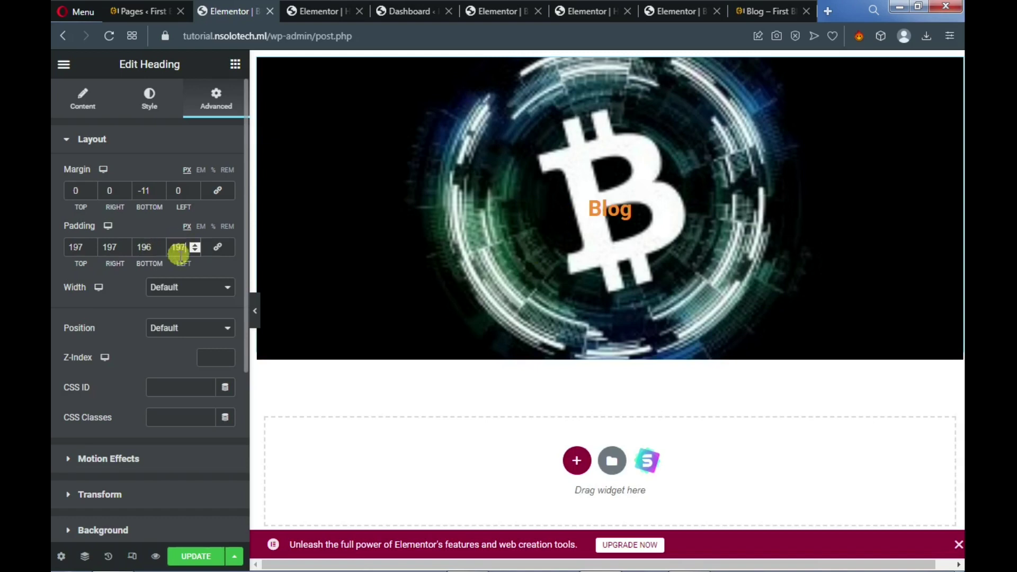
# Expand the heading's Background settings again to review the image settings
pyautogui.scroll(-3, 119, 403)
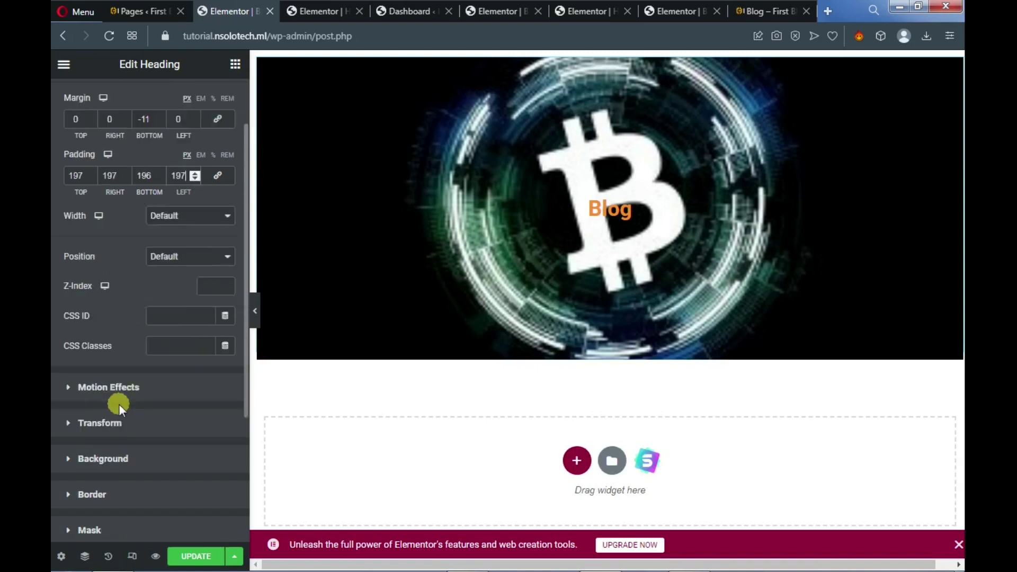
pyautogui.scroll(-3, 115, 403)
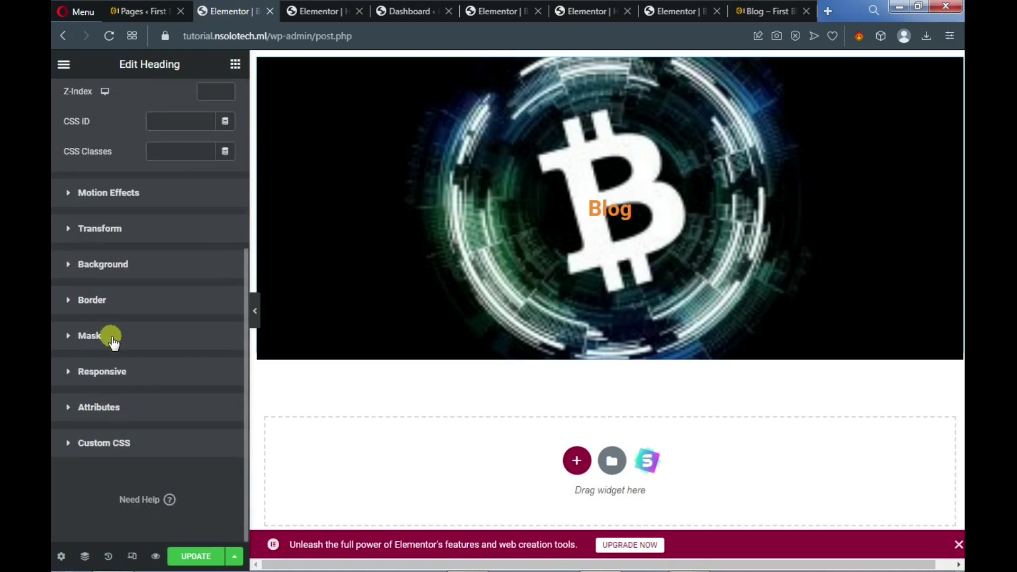
pyautogui.scroll(4, 111, 326)
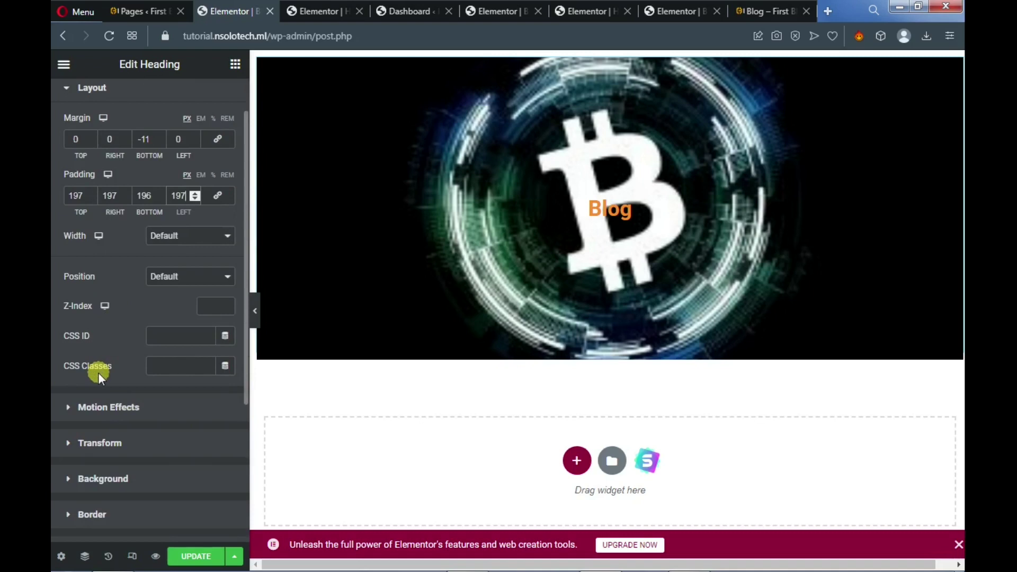
pyautogui.scroll(-2, 97, 387)
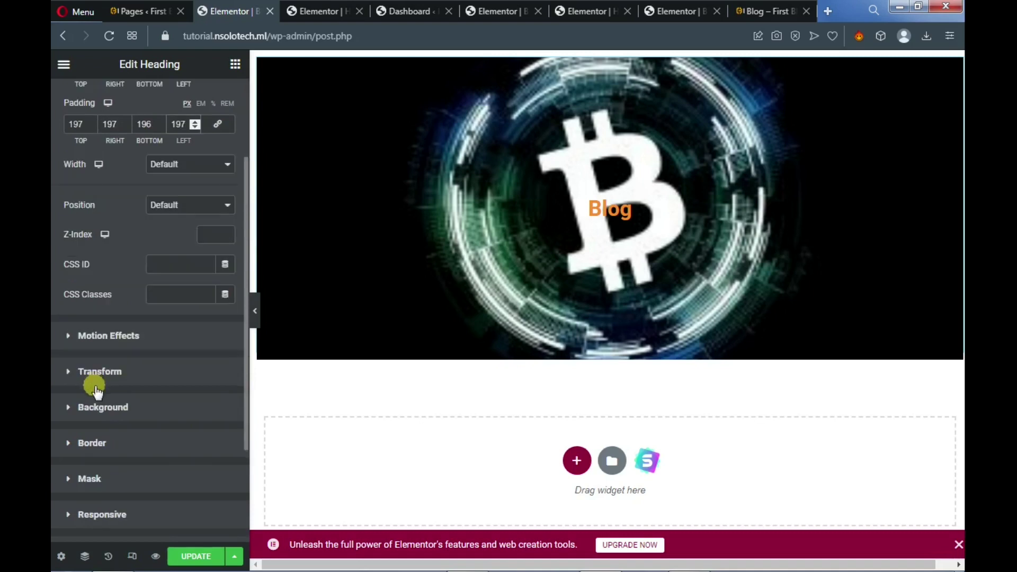
pyautogui.click(70, 408)
pyautogui.scroll(-3, 101, 382)
pyautogui.scroll(-2, 113, 371)
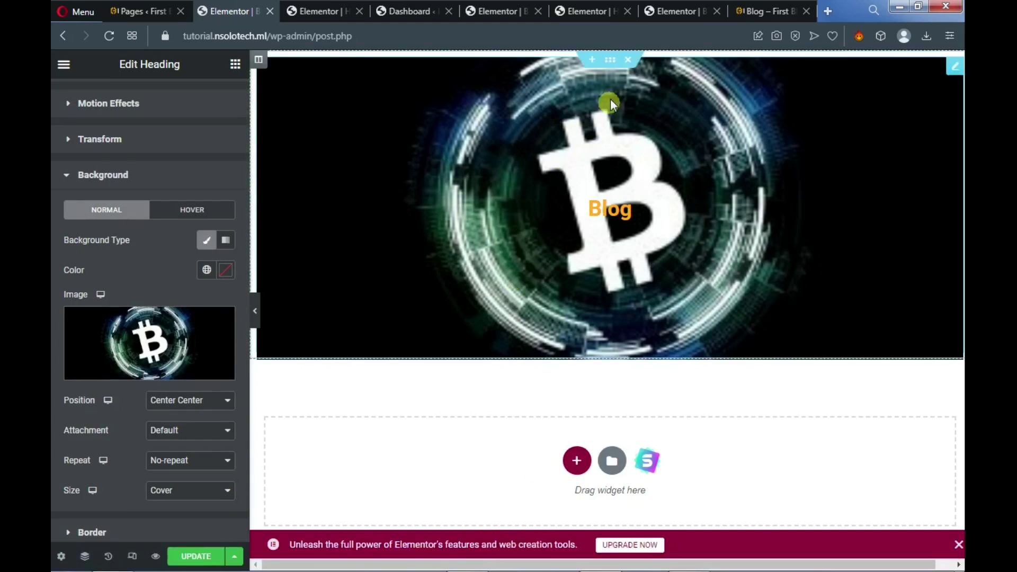
# Select the banner section and try a near-black #2D2626 classic background overlay
pyautogui.click(613, 62)
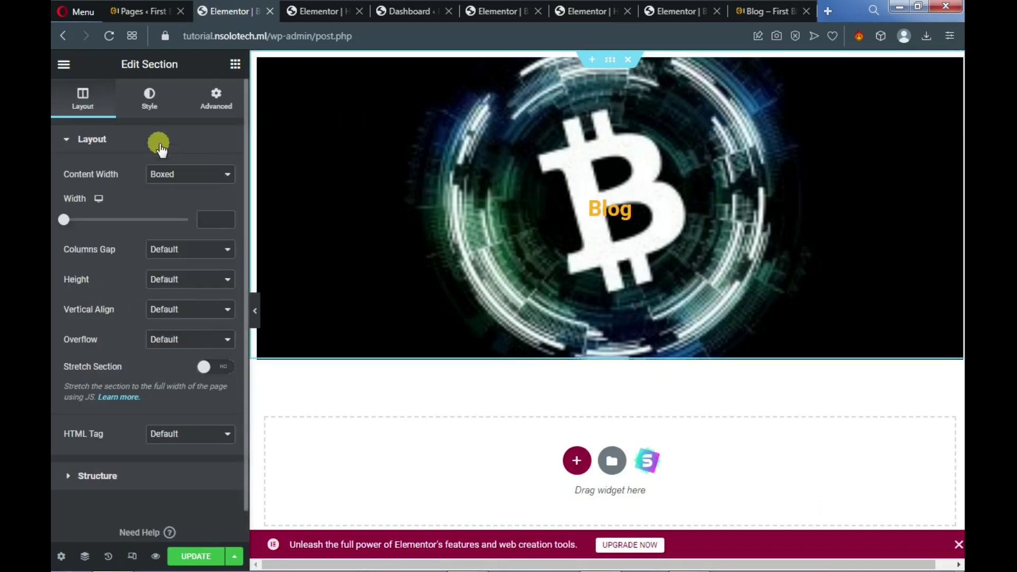
pyautogui.click(151, 101)
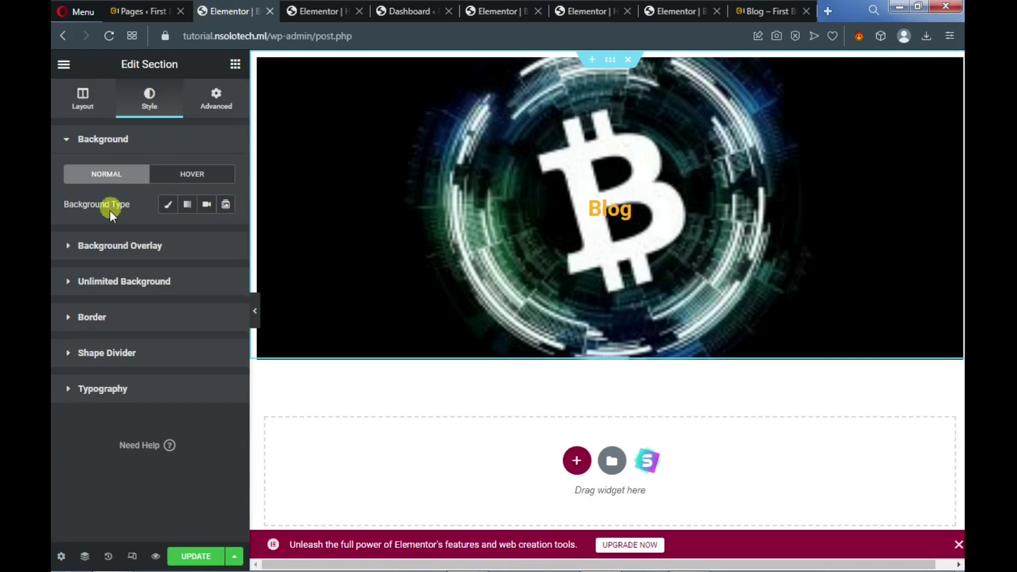
pyautogui.click(71, 248)
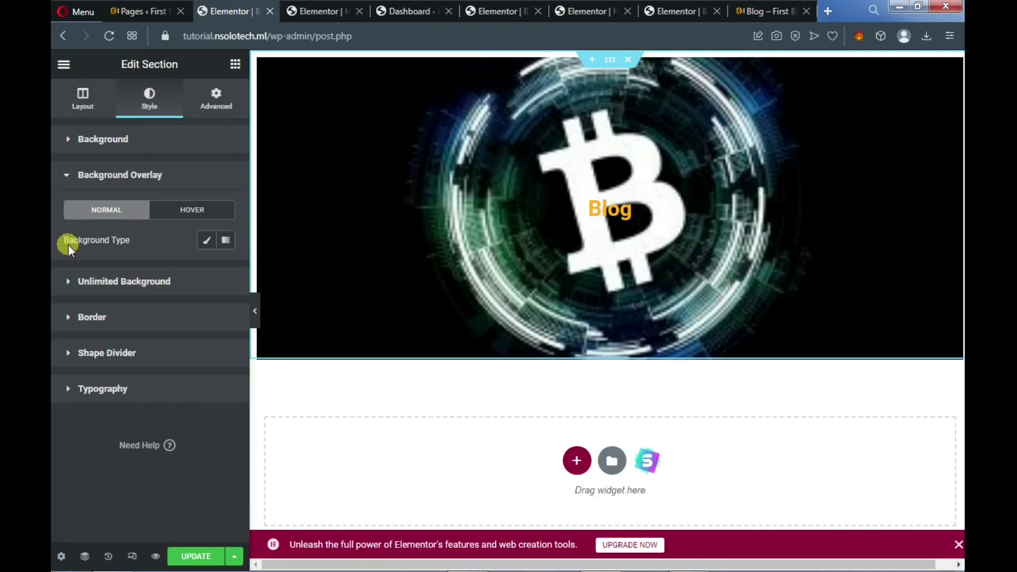
pyautogui.click(206, 241)
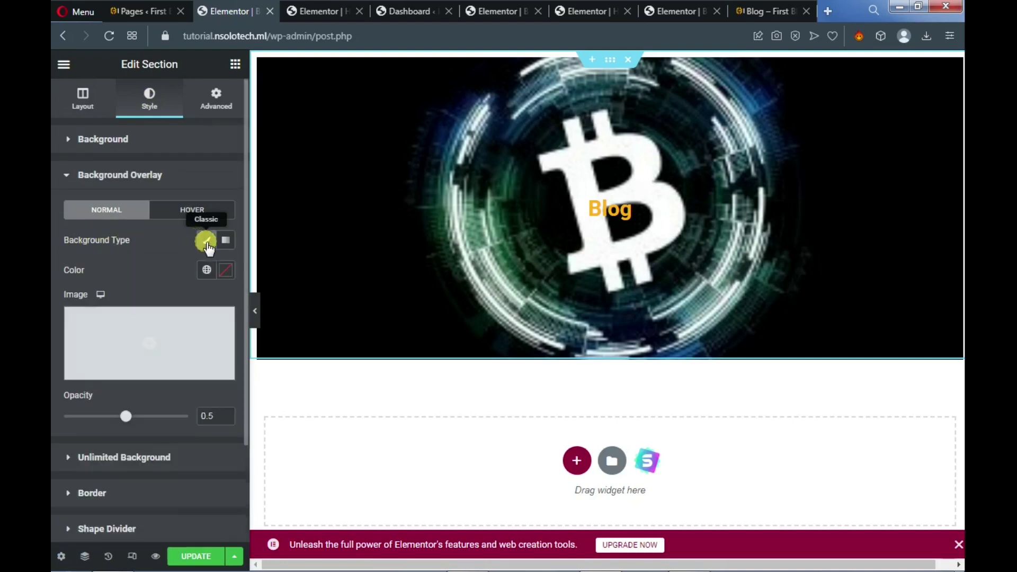
pyautogui.click(224, 271)
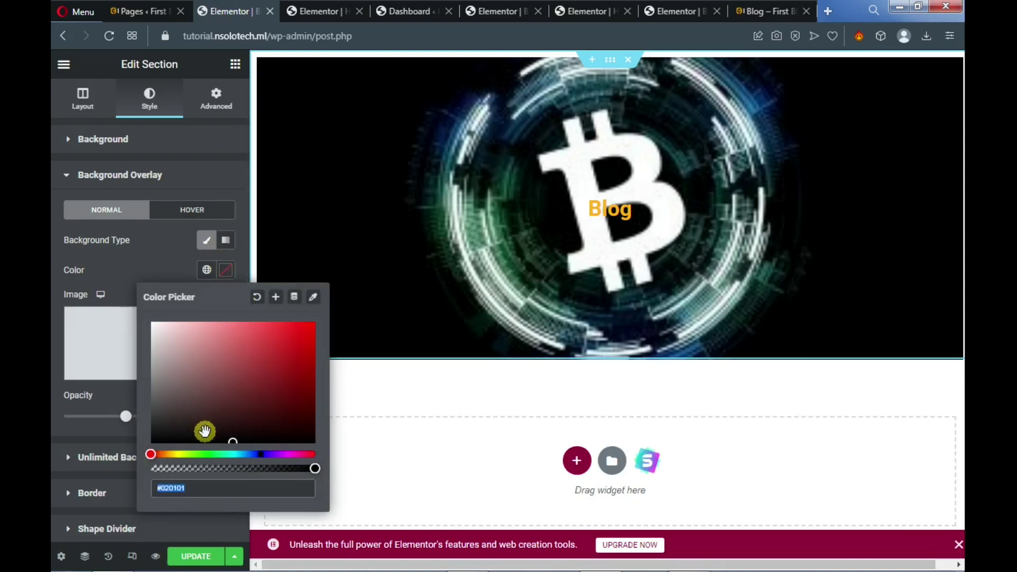
pyautogui.moveTo(205, 432)
pyautogui.mouseDown()
pyautogui.moveTo(191, 423)
pyautogui.moveTo(205, 398)
pyautogui.moveTo(190, 419)
pyautogui.mouseUp()
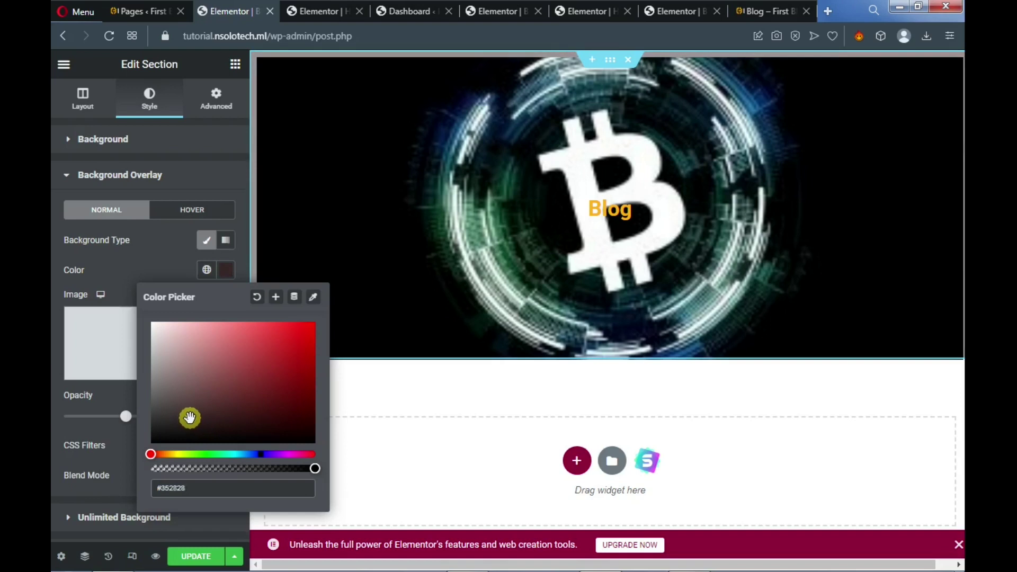
pyautogui.moveTo(189, 418)
pyautogui.mouseDown()
pyautogui.moveTo(177, 420)
pyautogui.moveTo(168, 400)
pyautogui.moveTo(178, 421)
pyautogui.mouseUp()
pyautogui.moveTo(178, 420); pyautogui.dragTo(176, 423)
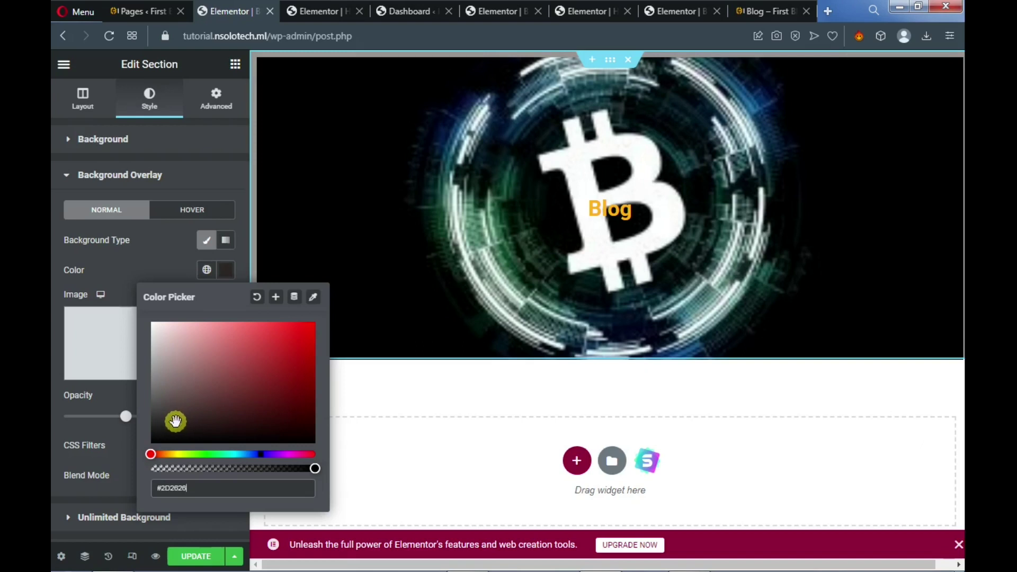
# Clear the overlay colour and set Stretch Section to Yes
pyautogui.click(257, 296)
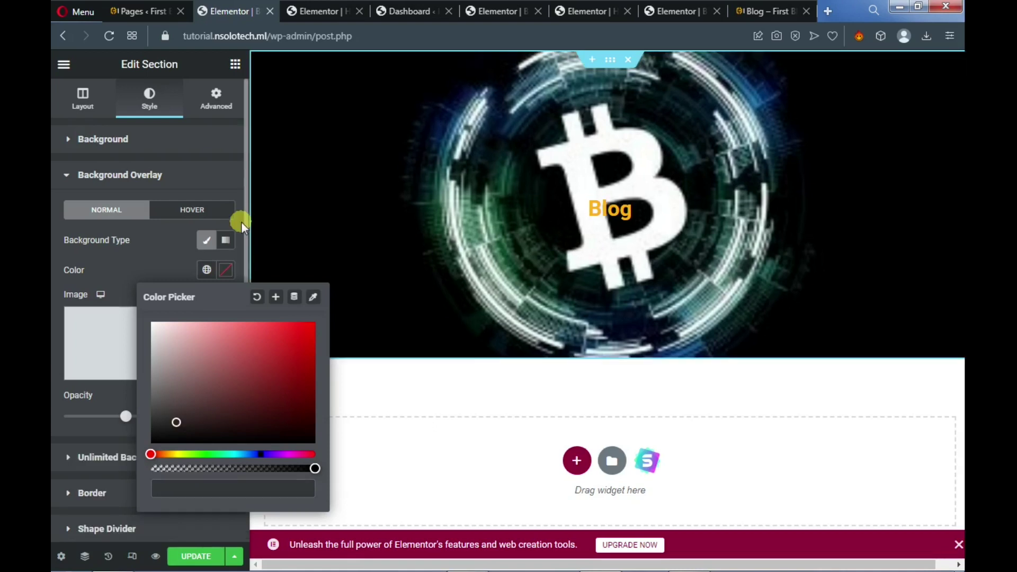
pyautogui.click(90, 101)
pyautogui.click(90, 102)
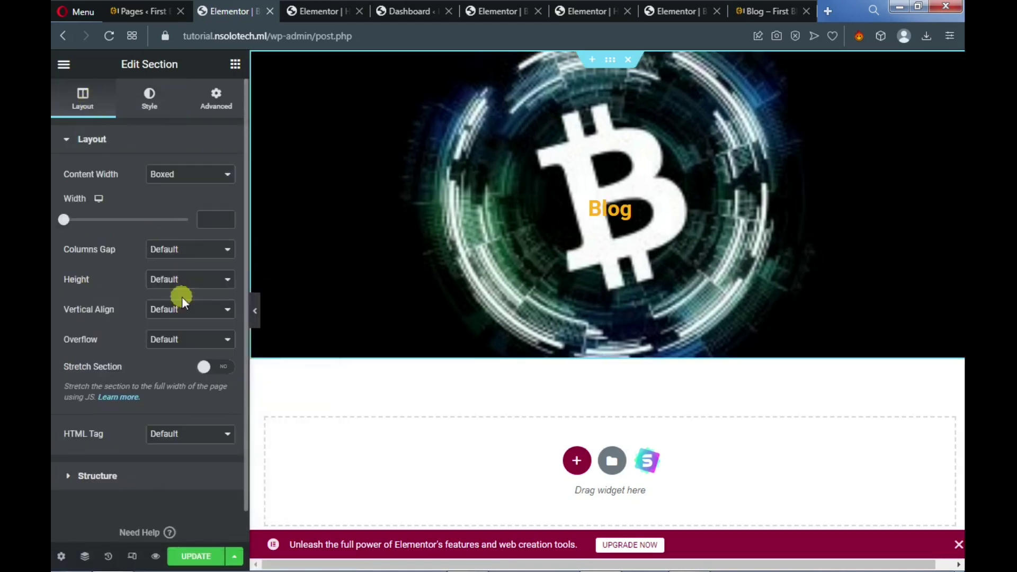
pyautogui.click(219, 372)
# Give the banner section a dark #3F3838 overlay at 0.5 opacity and update the page
pyautogui.click(151, 104)
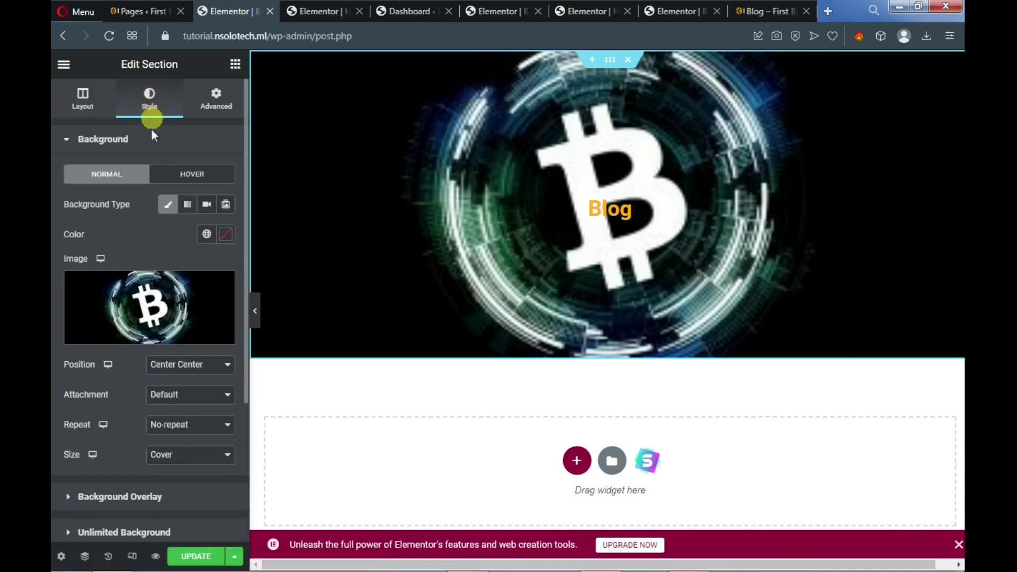
pyautogui.scroll(-2, 142, 224)
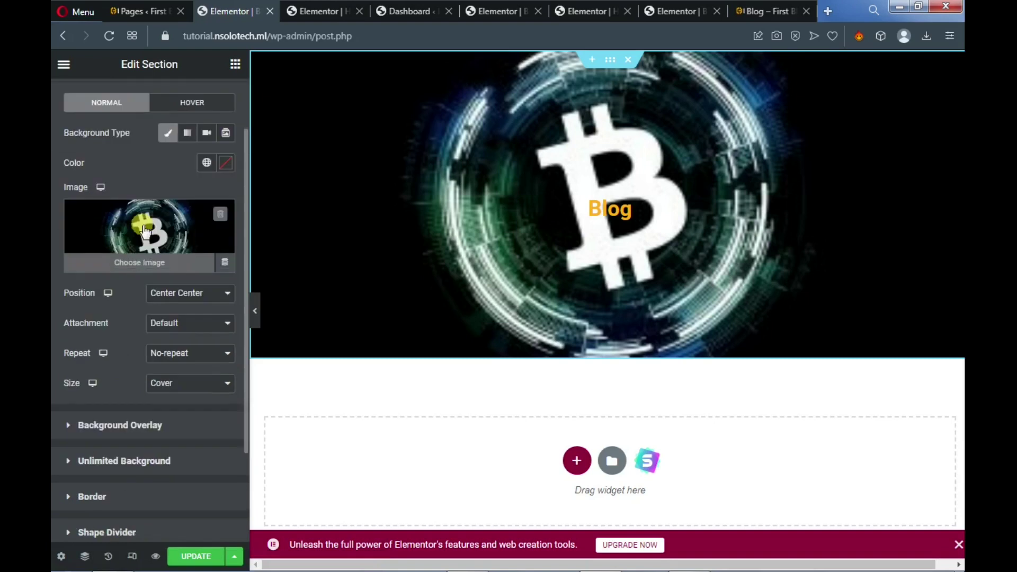
pyautogui.click(66, 426)
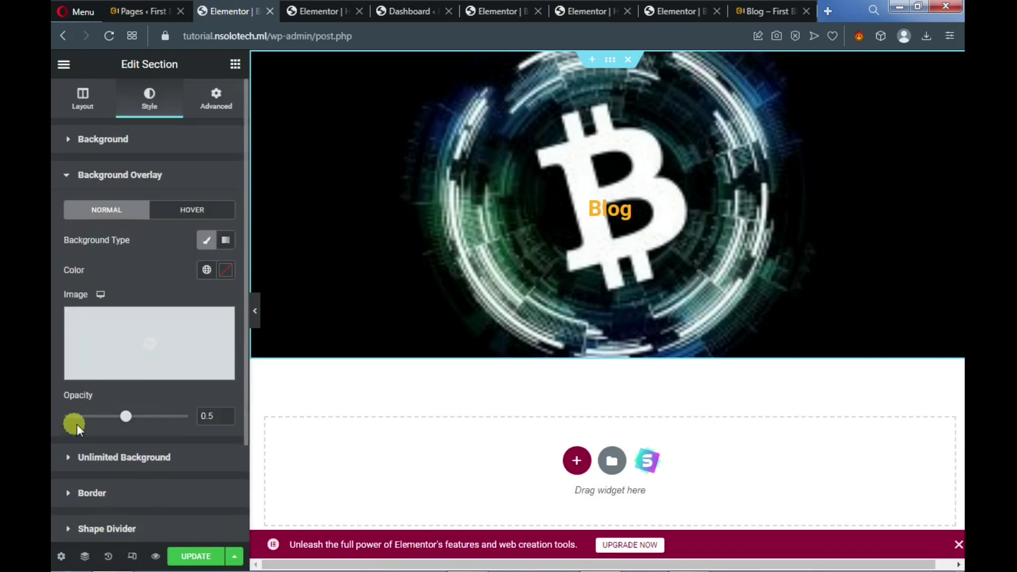
pyautogui.click(221, 275)
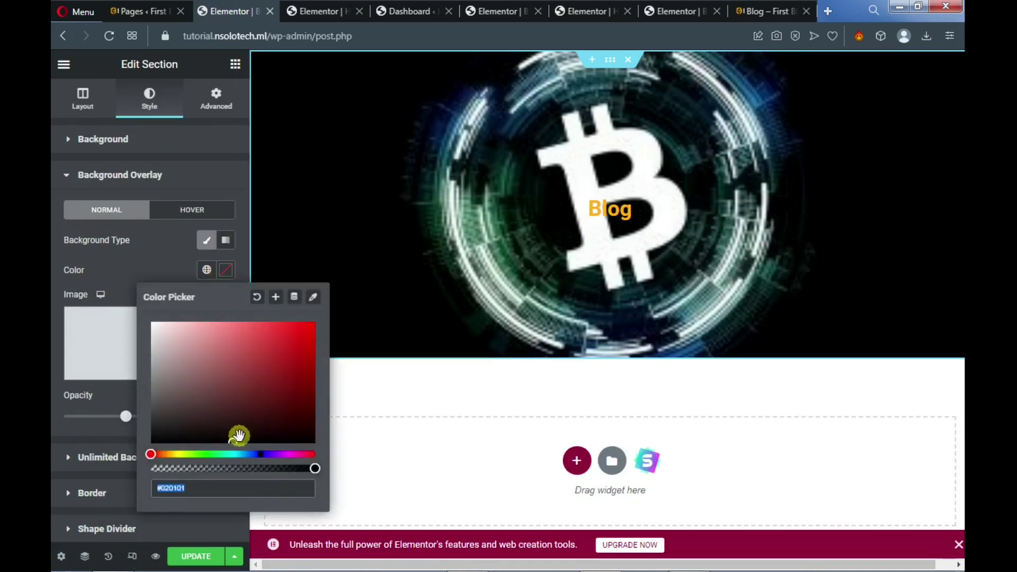
pyautogui.click(220, 437)
pyautogui.click(229, 436)
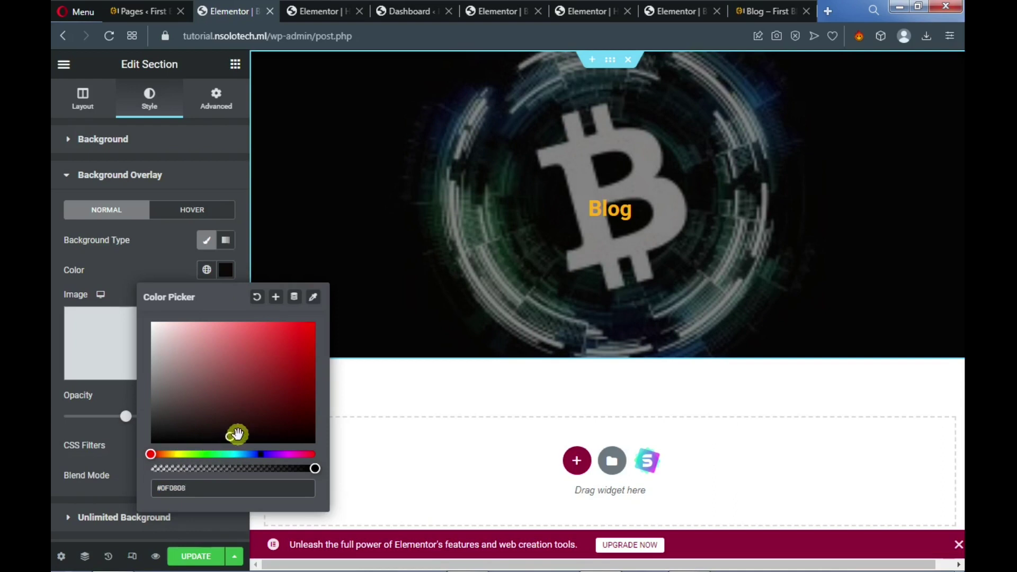
pyautogui.moveTo(227, 431); pyautogui.dragTo(169, 414)
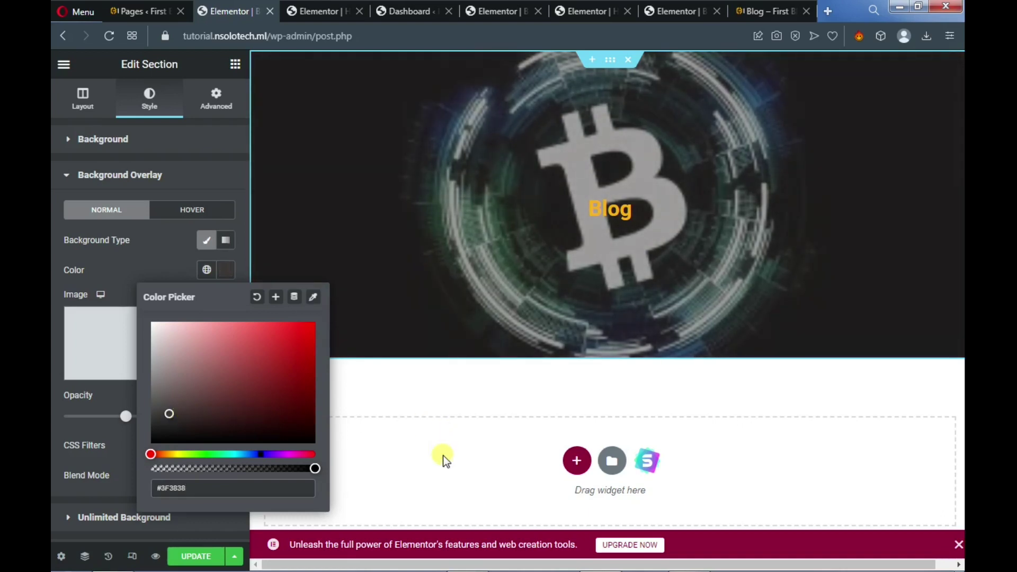
pyautogui.click(198, 557)
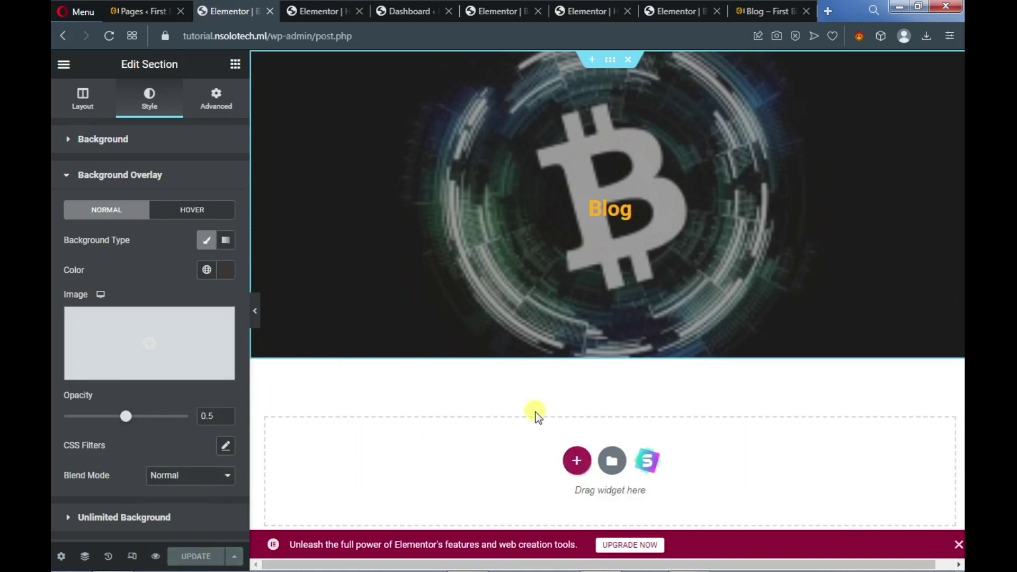
# Search widgets for 'blo' and drop Post Blocks below the Bitcoin banner to list three posts
pyautogui.click(235, 66)
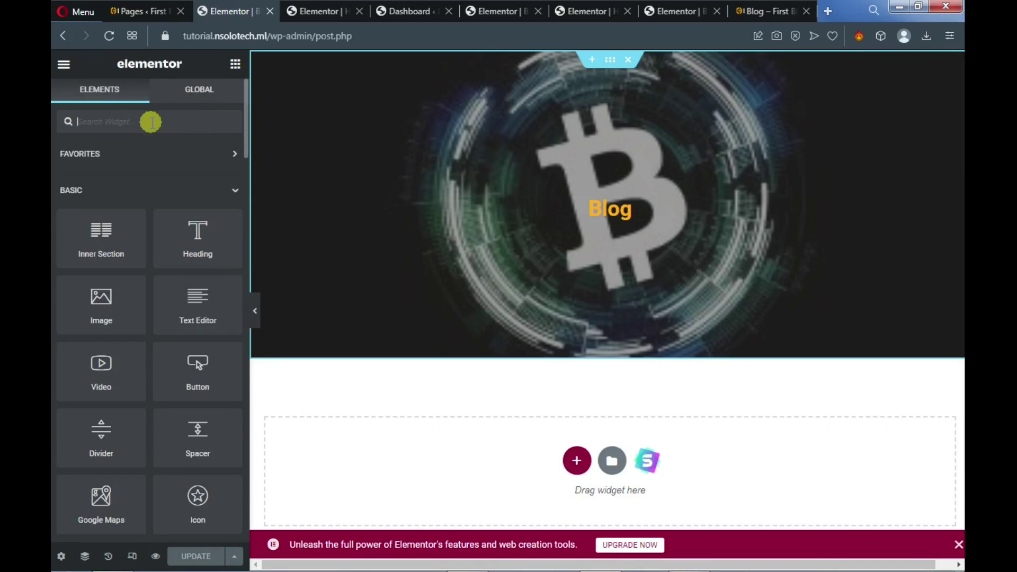
pyautogui.write('blog')
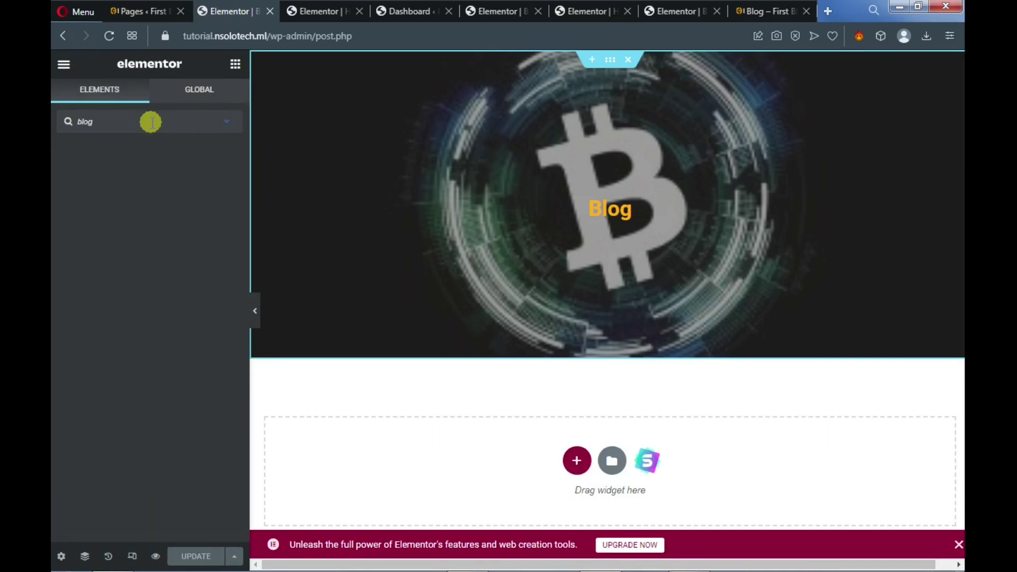
pyautogui.press('BackSpace')
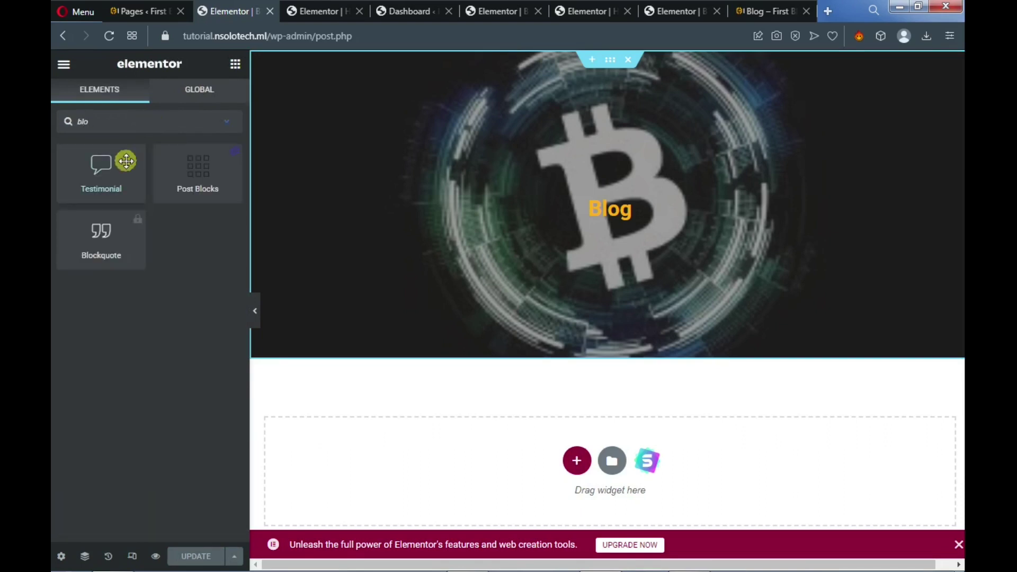
pyautogui.moveTo(201, 164); pyautogui.dragTo(547, 465)
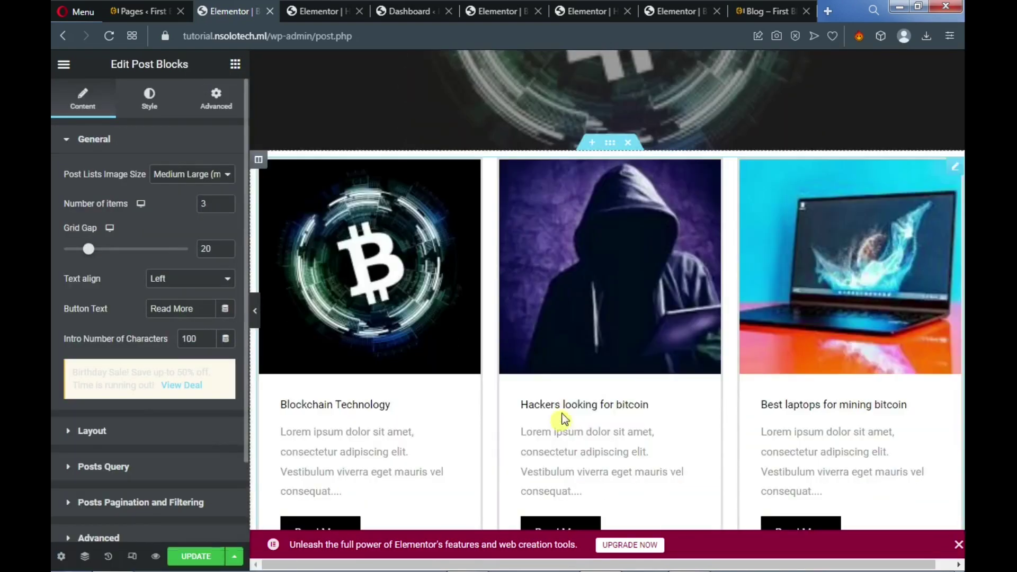
pyautogui.scroll(5, 559, 359)
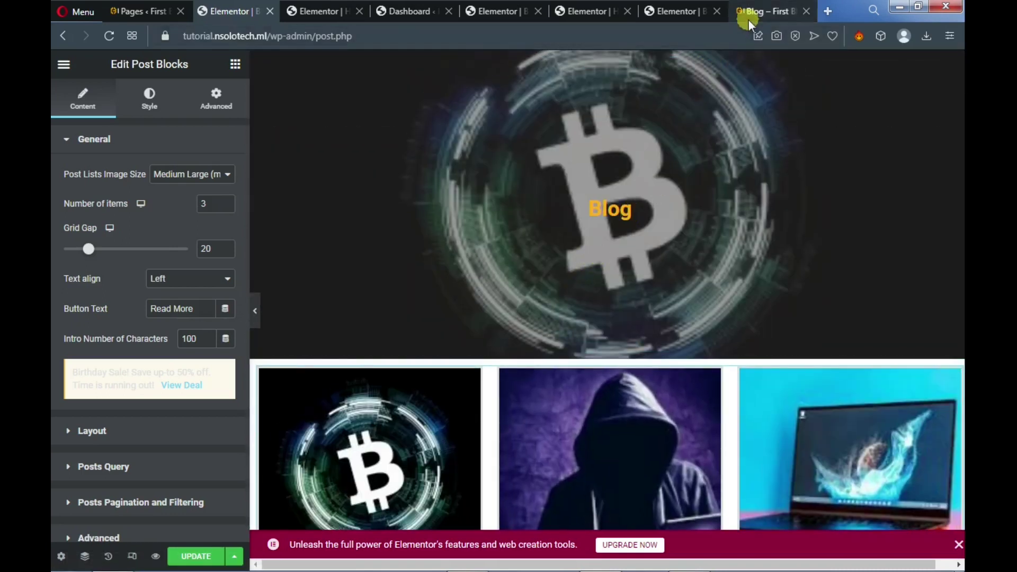
# Compare against the live blog and reference layout, then save the Blog page with UPDATE
pyautogui.click(762, 14)
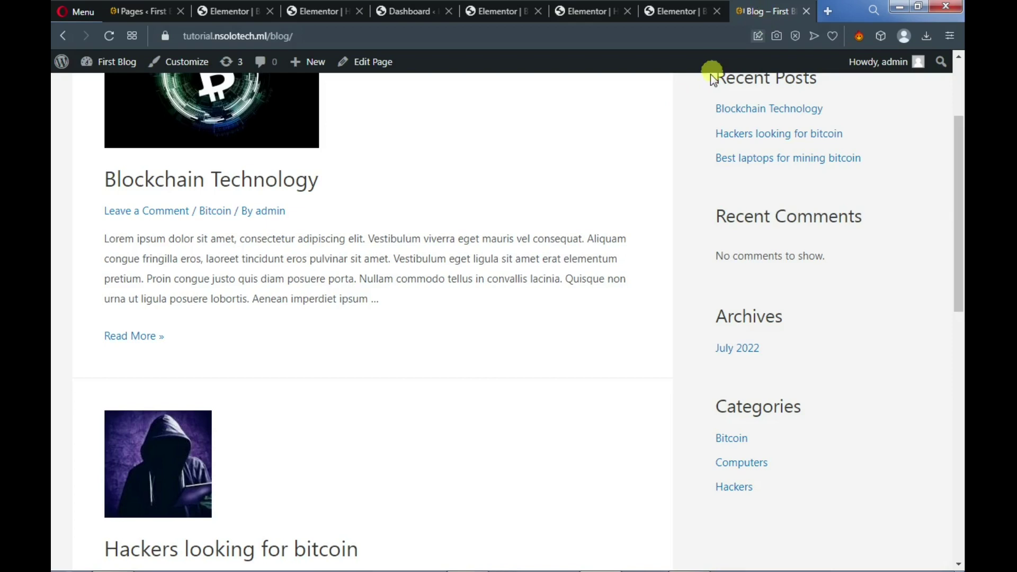
pyautogui.click(676, 10)
pyautogui.scroll(-5, 631, 157)
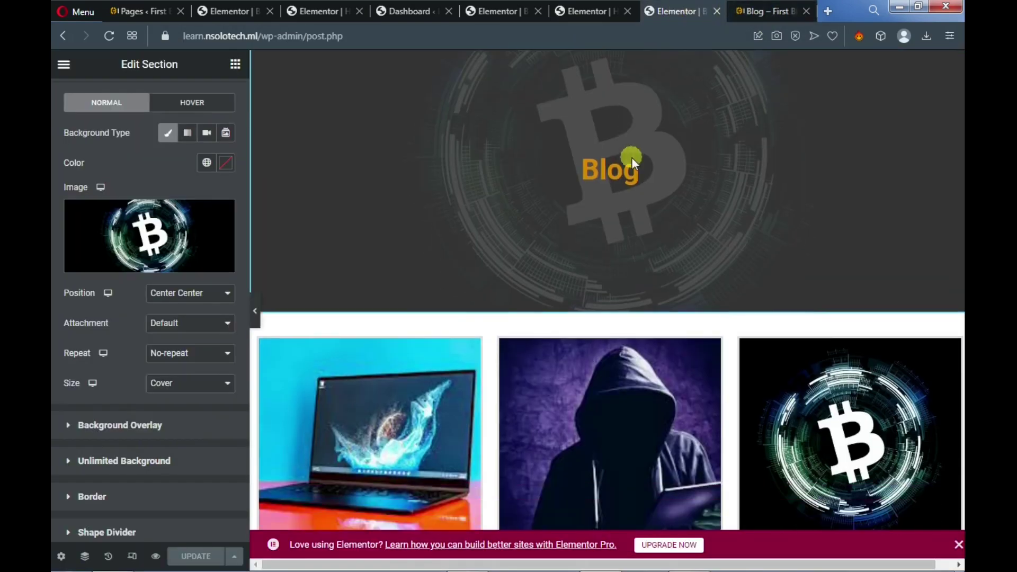
pyautogui.scroll(-5, 631, 159)
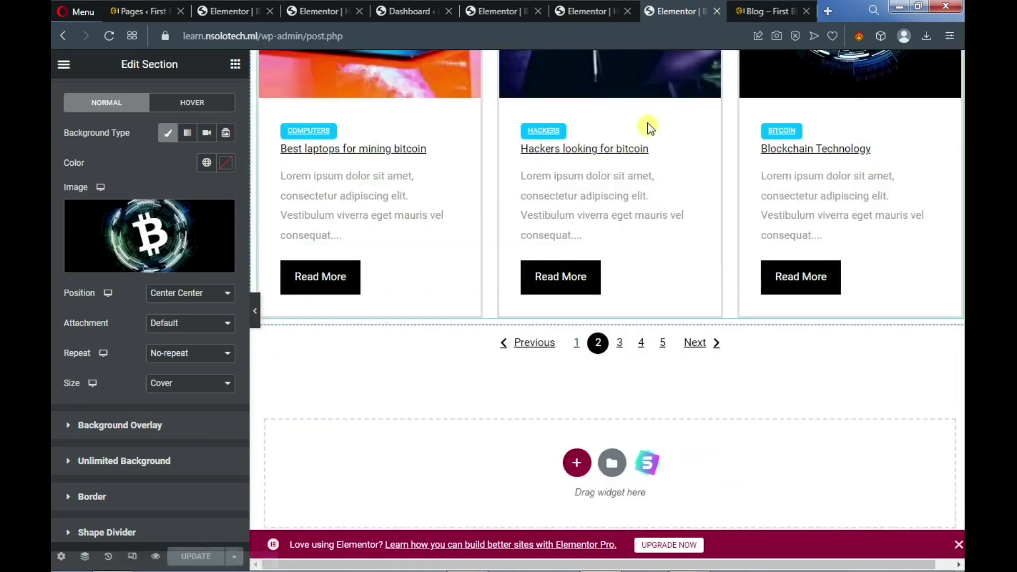
pyautogui.click(238, 13)
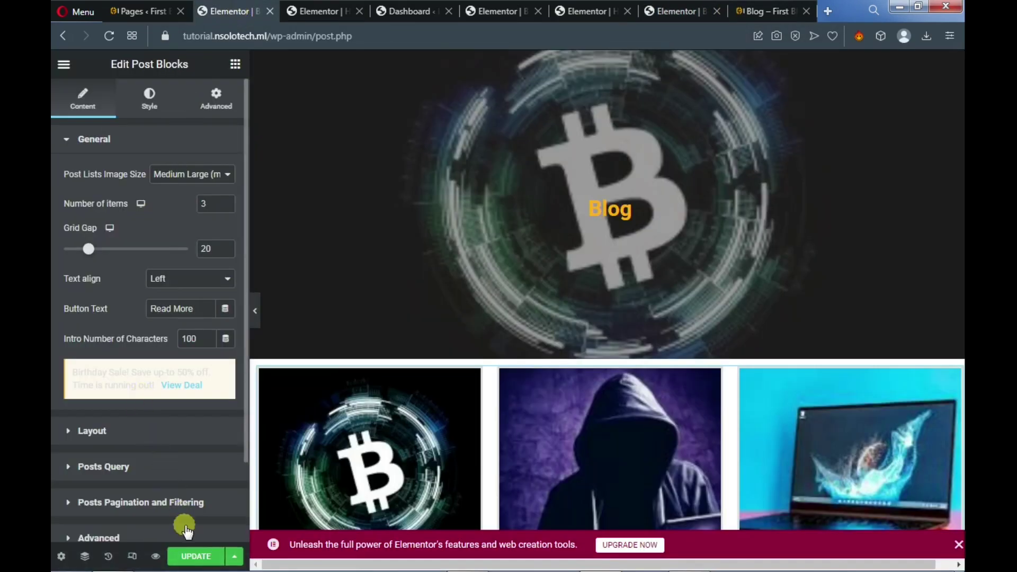
pyautogui.click(195, 558)
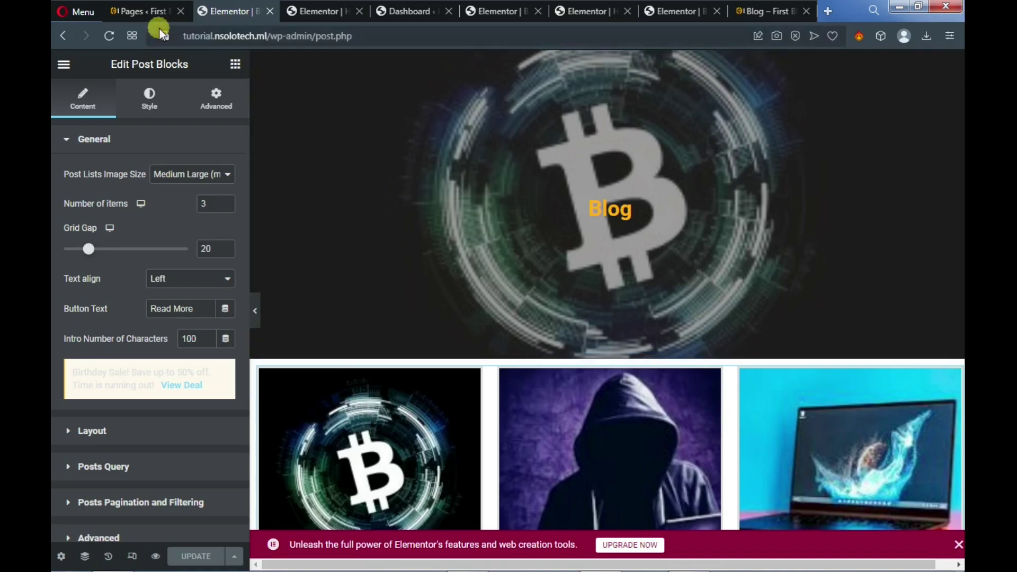
# In Reading Settings, choose Blog as the posts page, keeping Home as homepage, and save
pyautogui.click(147, 17)
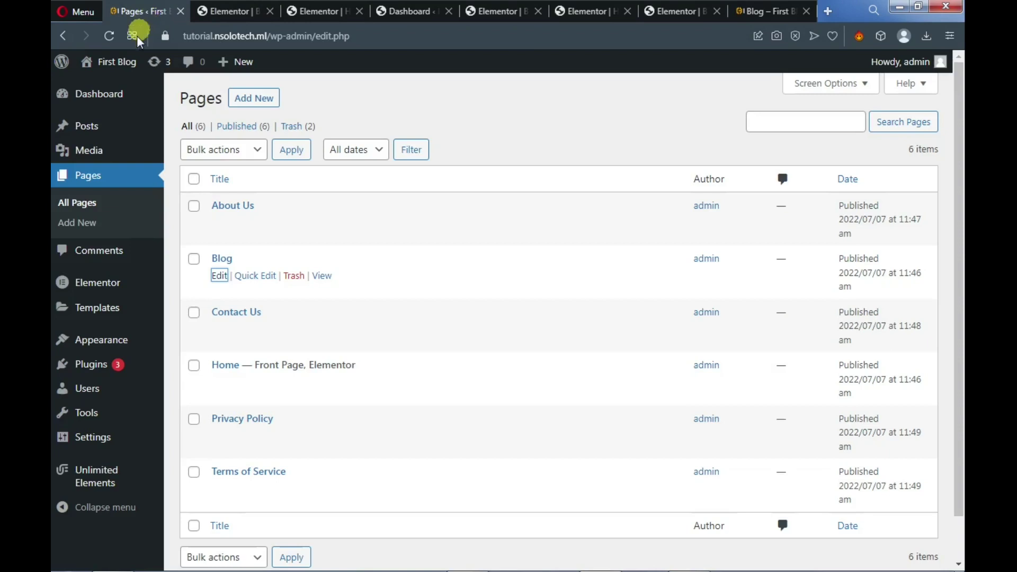
pyautogui.moveTo(87, 369)
pyautogui.moveTo(94, 438)
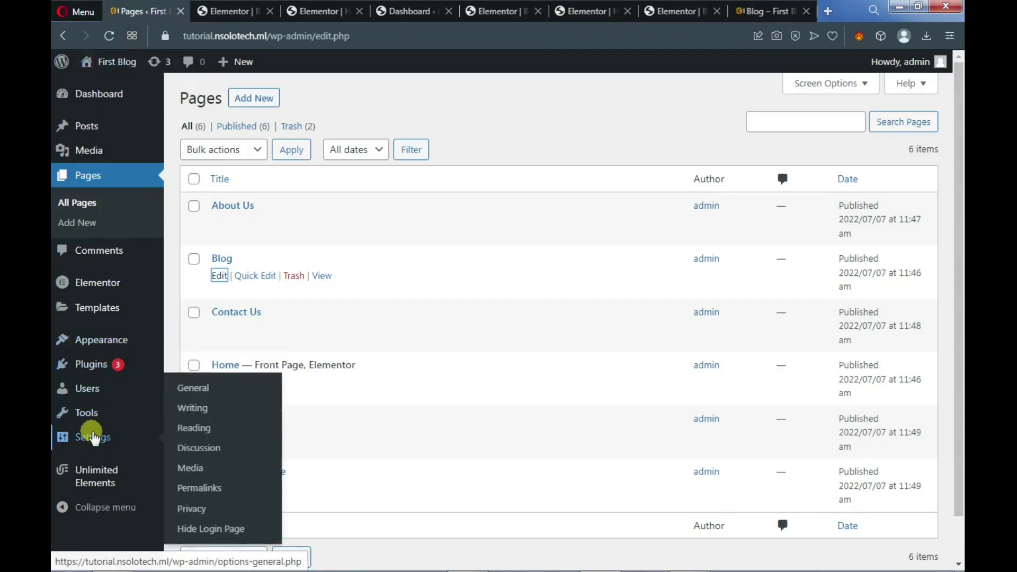
pyautogui.click(189, 431)
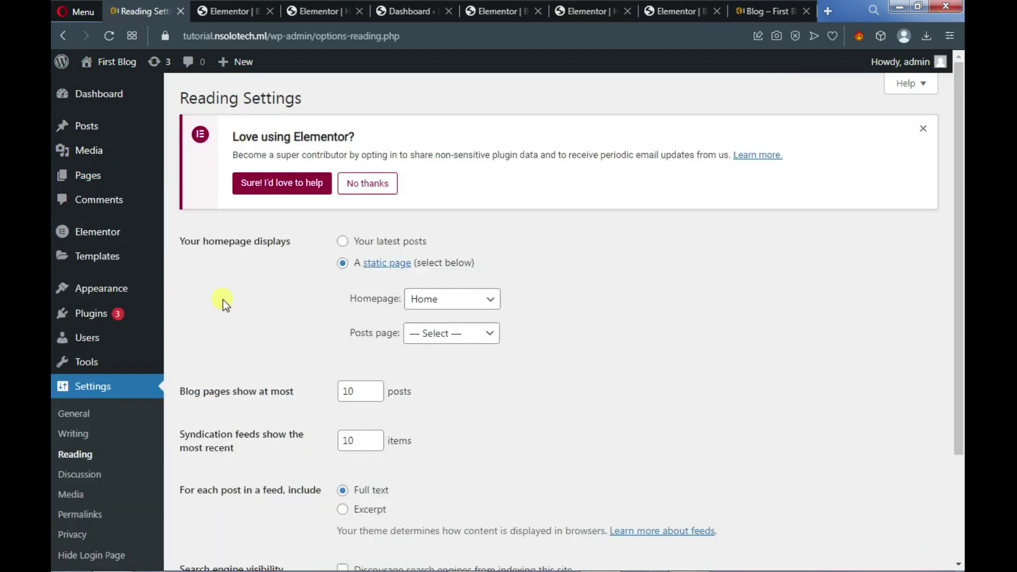
pyautogui.click(439, 336)
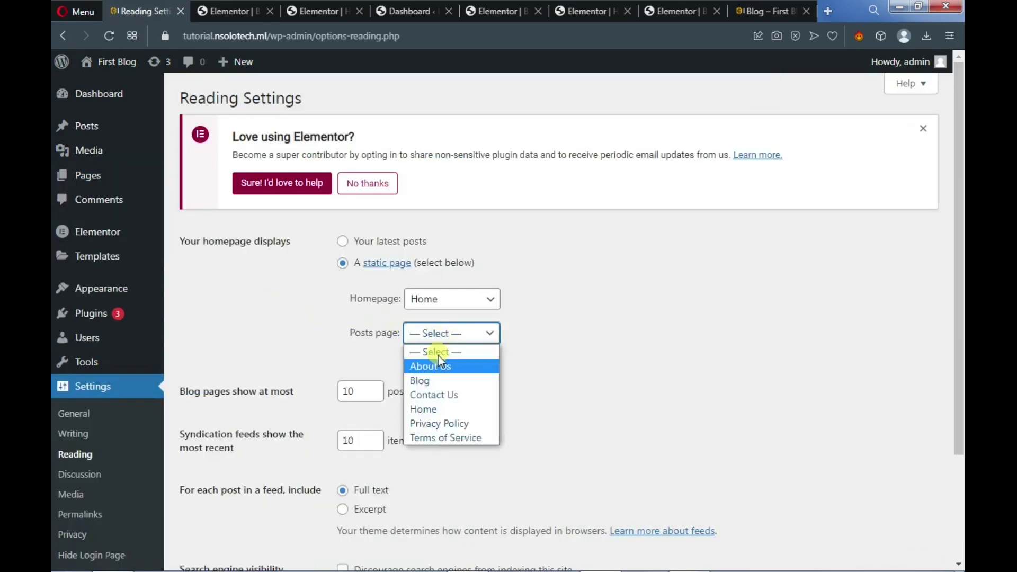
pyautogui.click(430, 377)
pyautogui.scroll(-3, 420, 381)
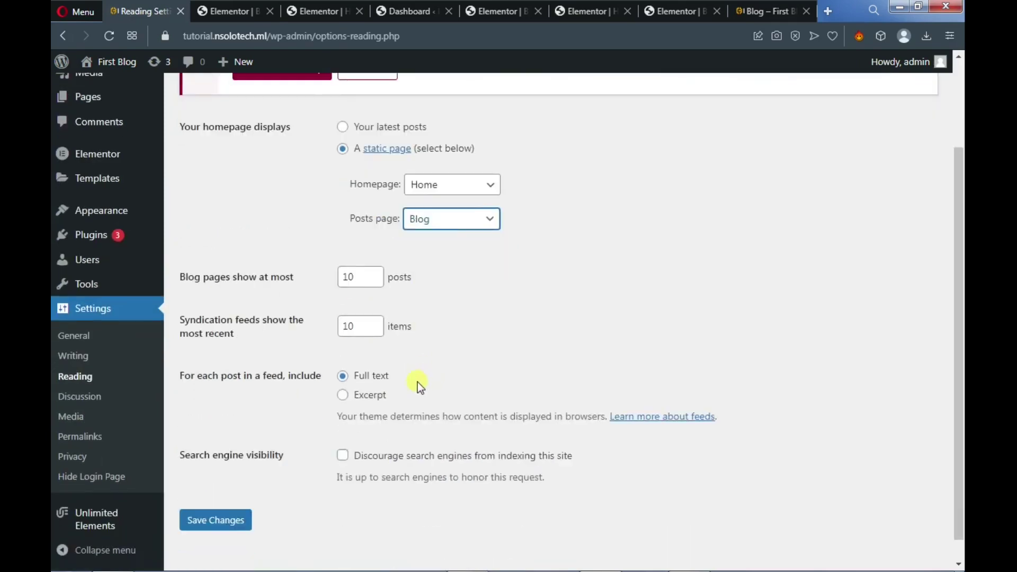
pyautogui.click(235, 498)
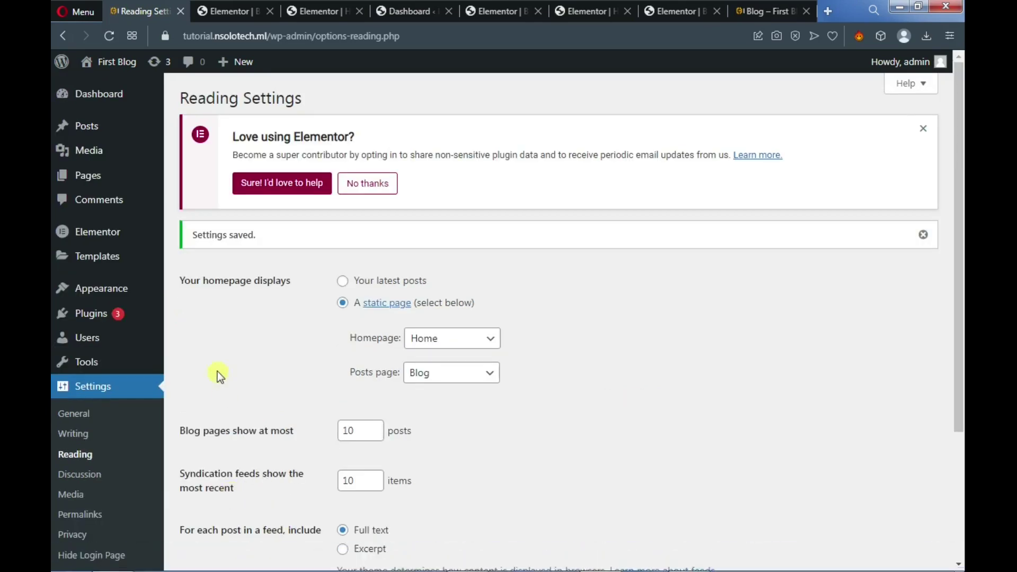
# Open the live site from Visit Site in a new browser tab
pyautogui.moveTo(129, 67)
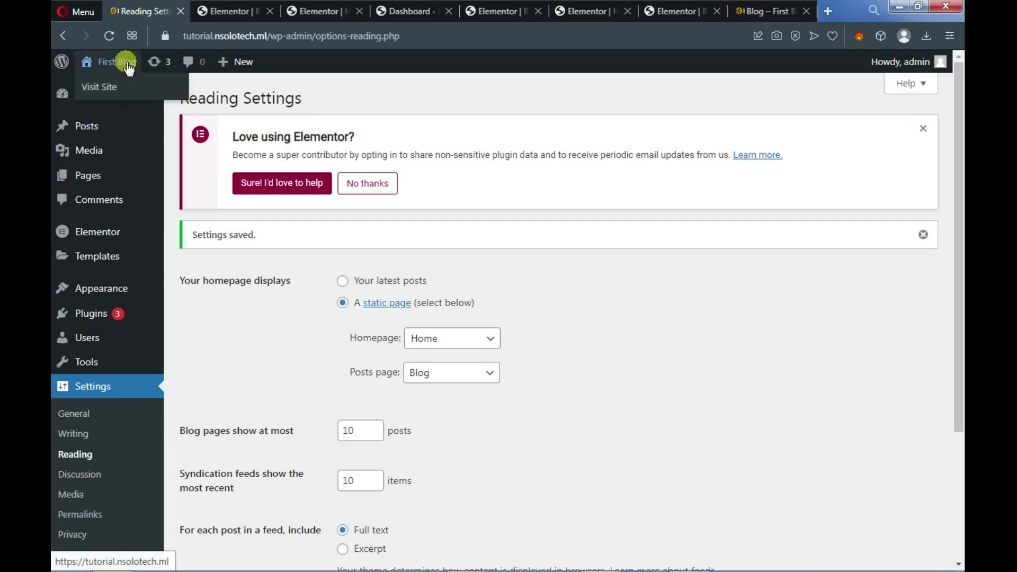
pyautogui.rightClick(115, 85)
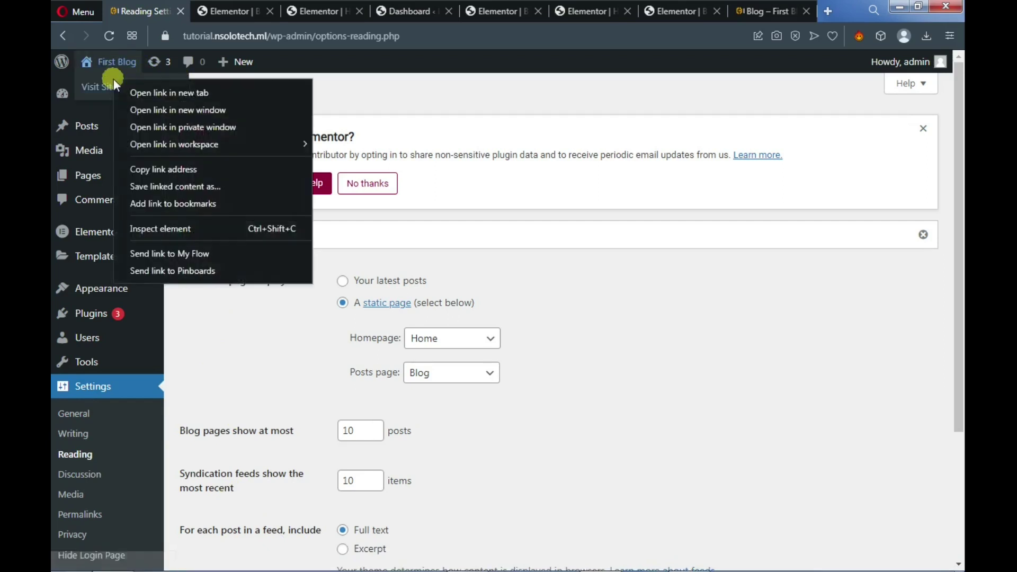
pyautogui.click(152, 90)
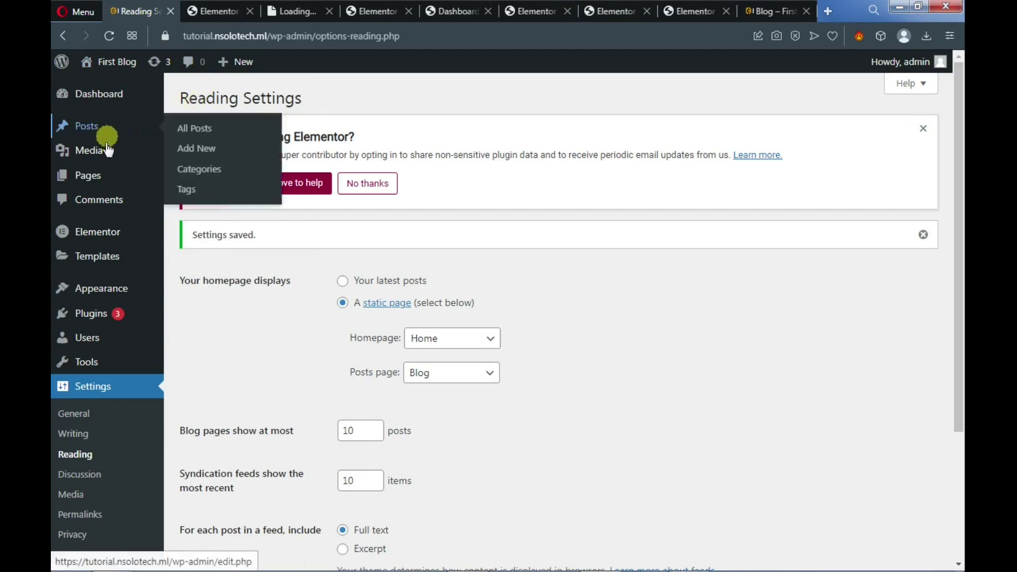
# From All Pages, open the Privacy Policy page for editing
pyautogui.moveTo(94, 171)
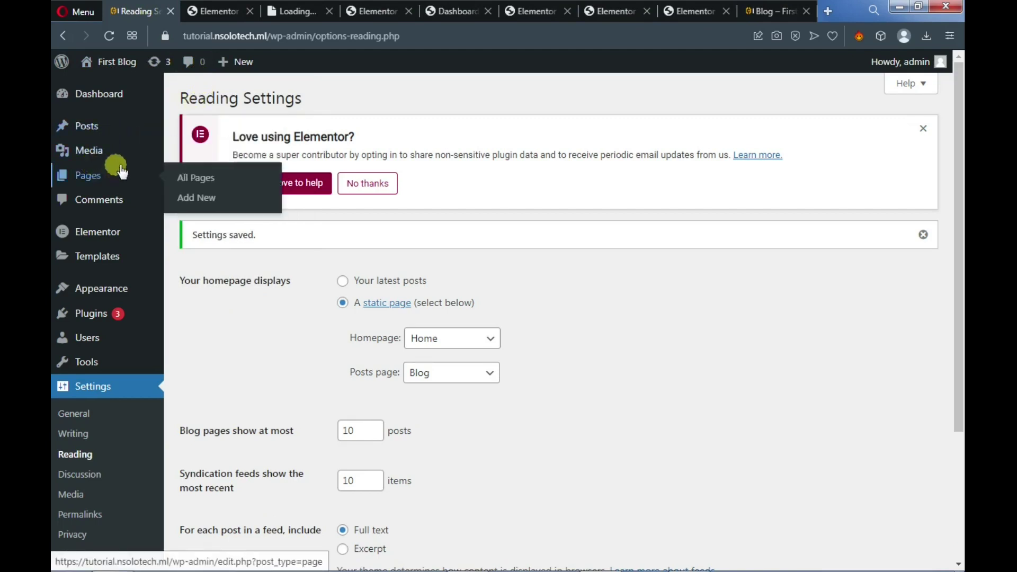
pyautogui.moveTo(116, 156)
pyautogui.click(193, 182)
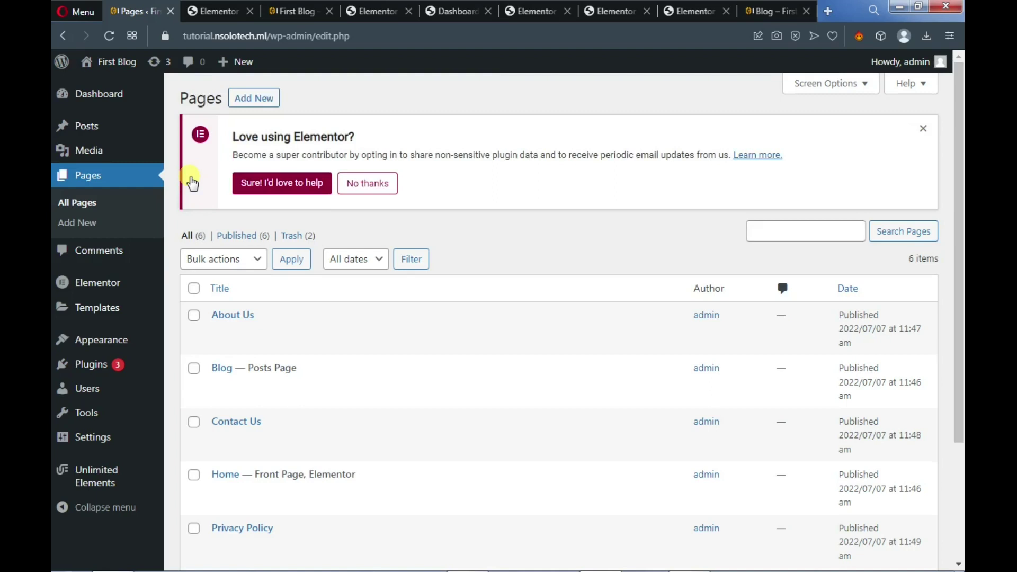
pyautogui.scroll(-2, 274, 375)
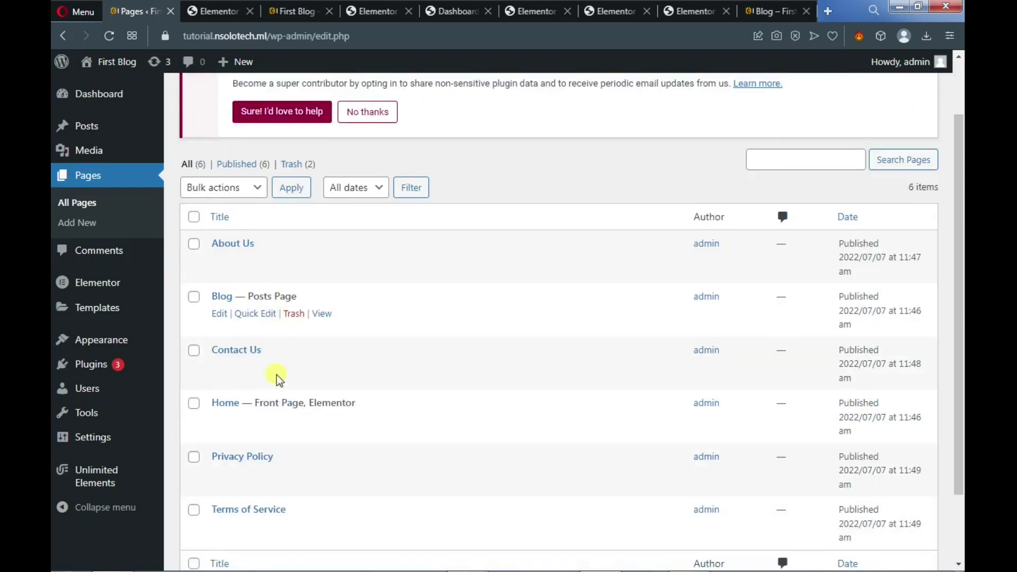
pyautogui.scroll(-2, 276, 379)
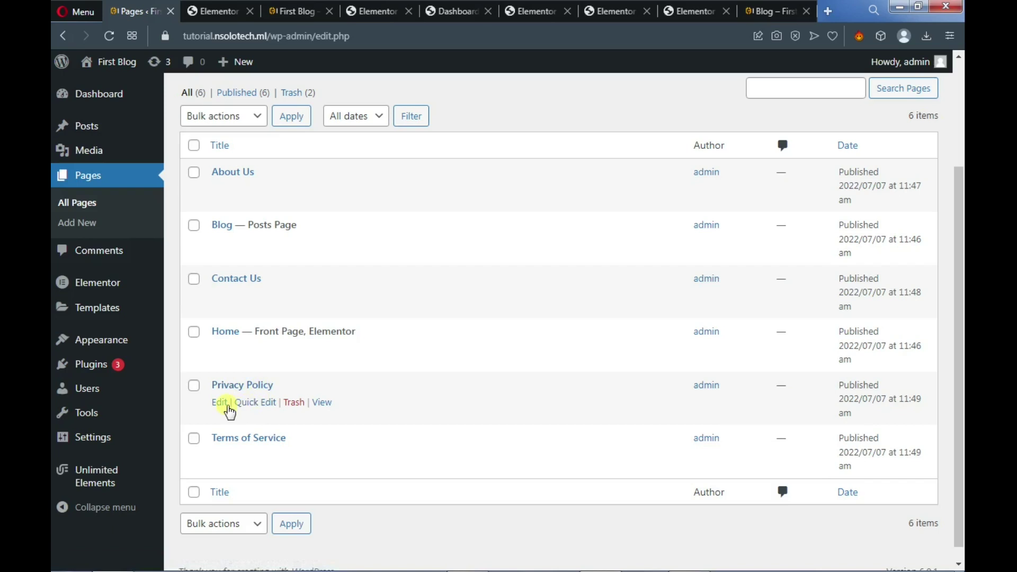
pyautogui.click(222, 403)
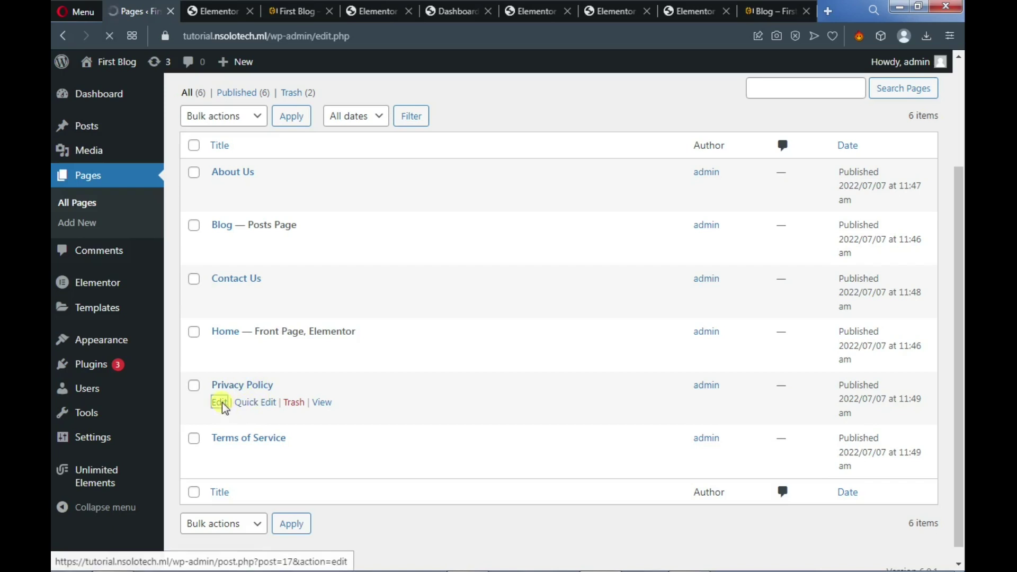
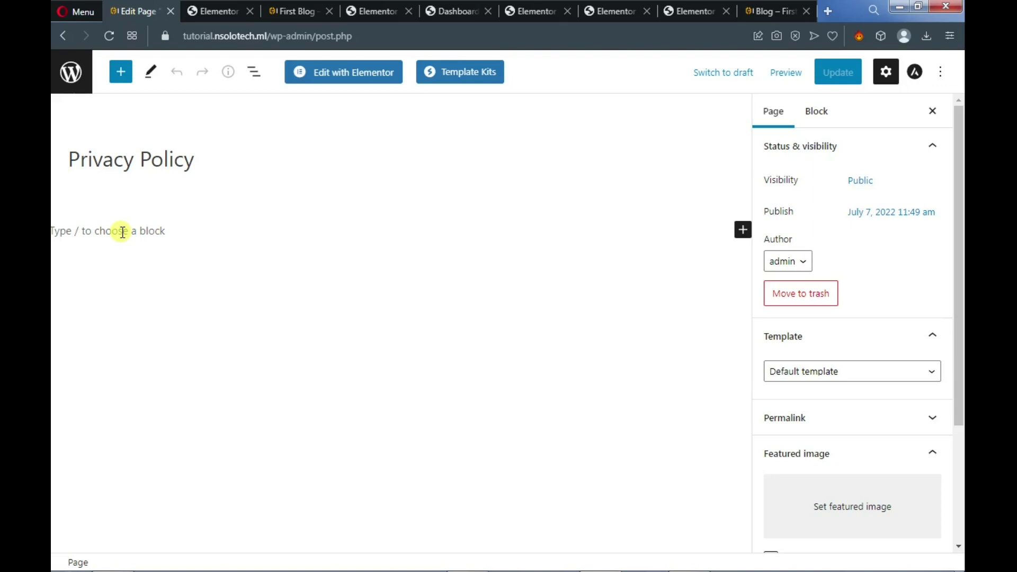
# Open the full Blockchain Technology post from the live site's blog listing
pyautogui.click(765, 12)
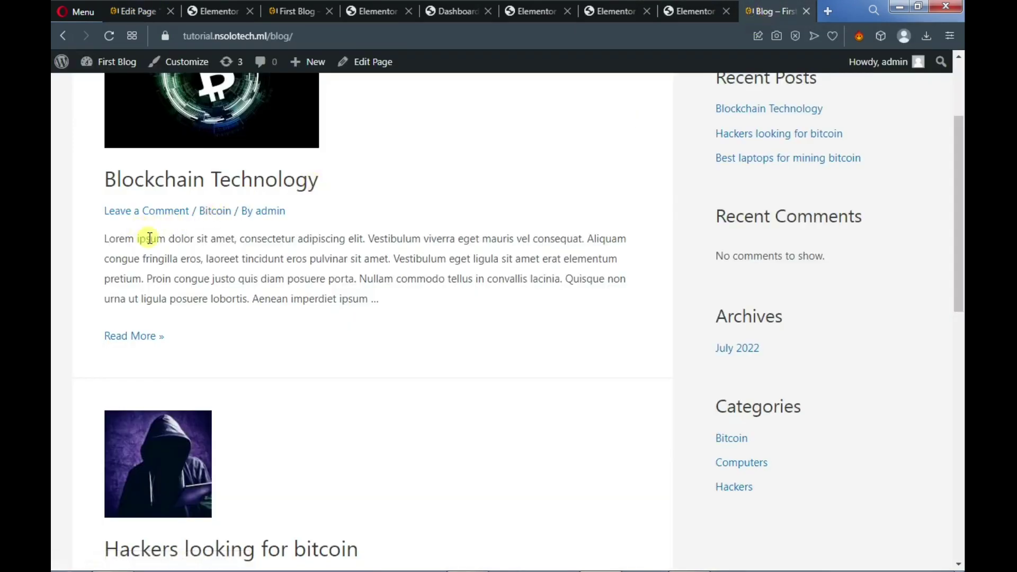
pyautogui.moveTo(102, 240); pyautogui.dragTo(370, 310)
pyautogui.click(156, 339)
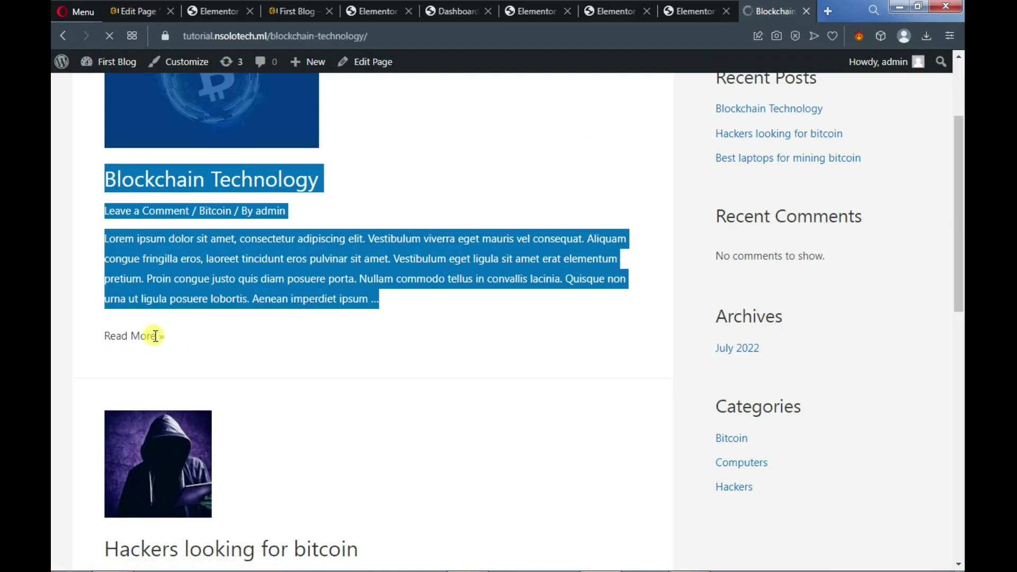
# Select and copy the post's full lorem ipsum body text
pyautogui.moveTo(105, 395); pyautogui.dragTo(356, 527)
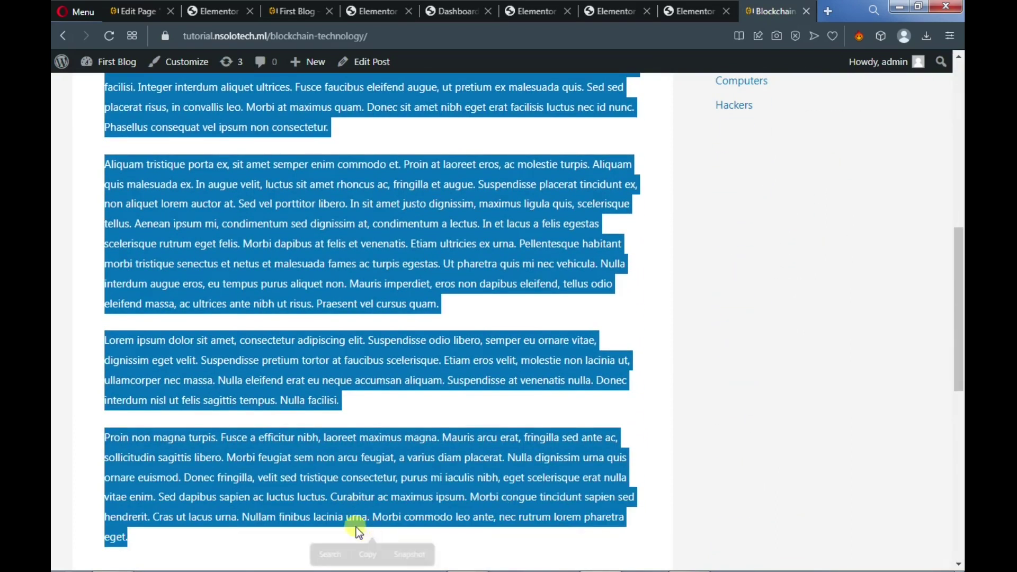
pyautogui.rightClick(309, 488)
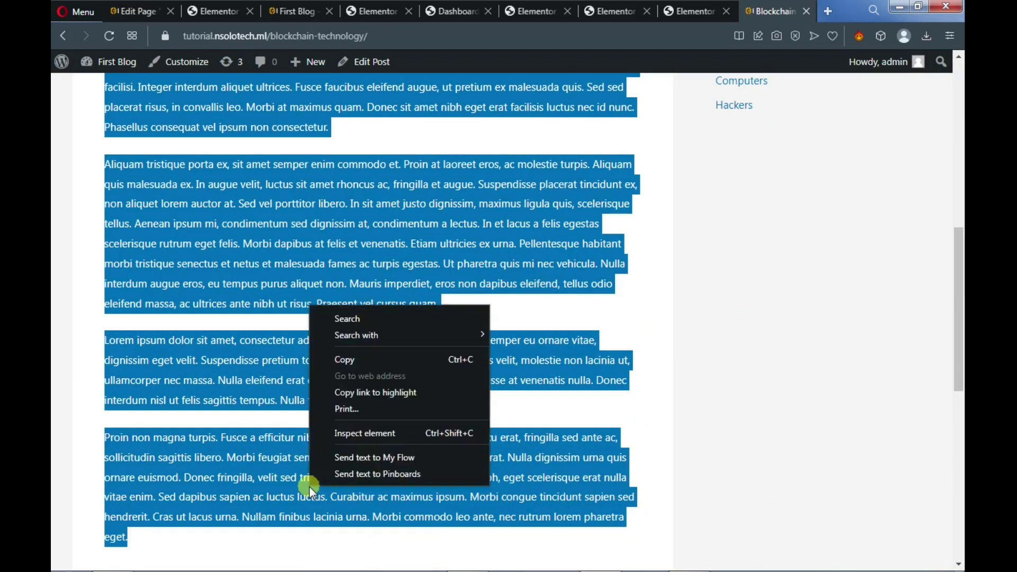
pyautogui.click(337, 360)
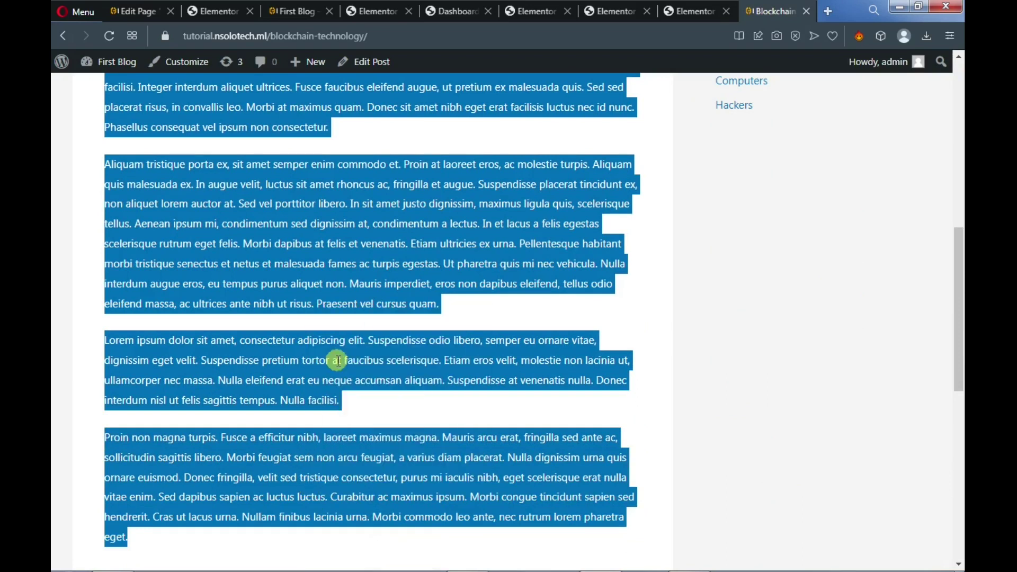
# Paste the Blockchain Technology lorem ipsum into a new Privacy Policy paragraph and update the page
pyautogui.click(135, 11)
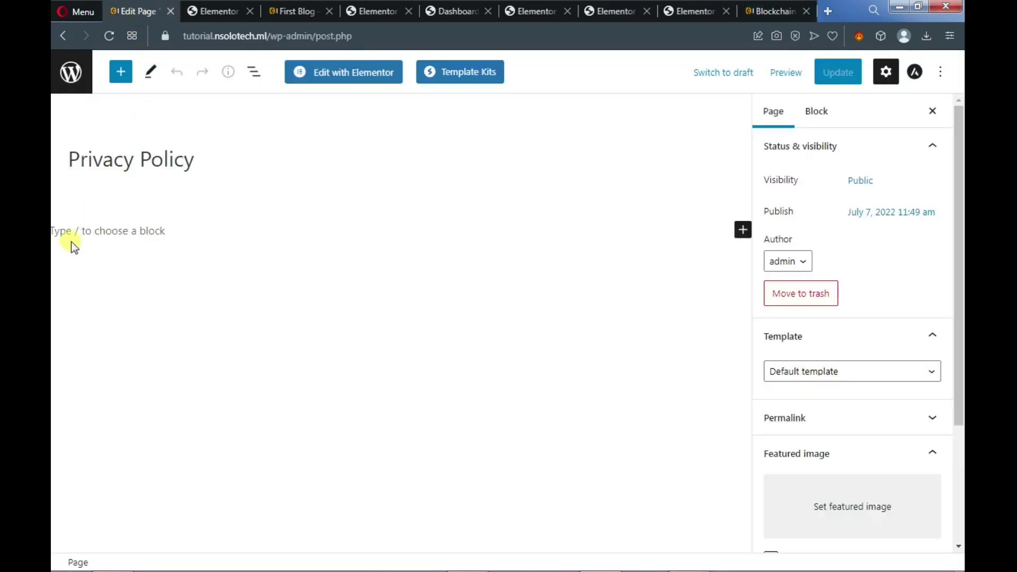
pyautogui.click(72, 234)
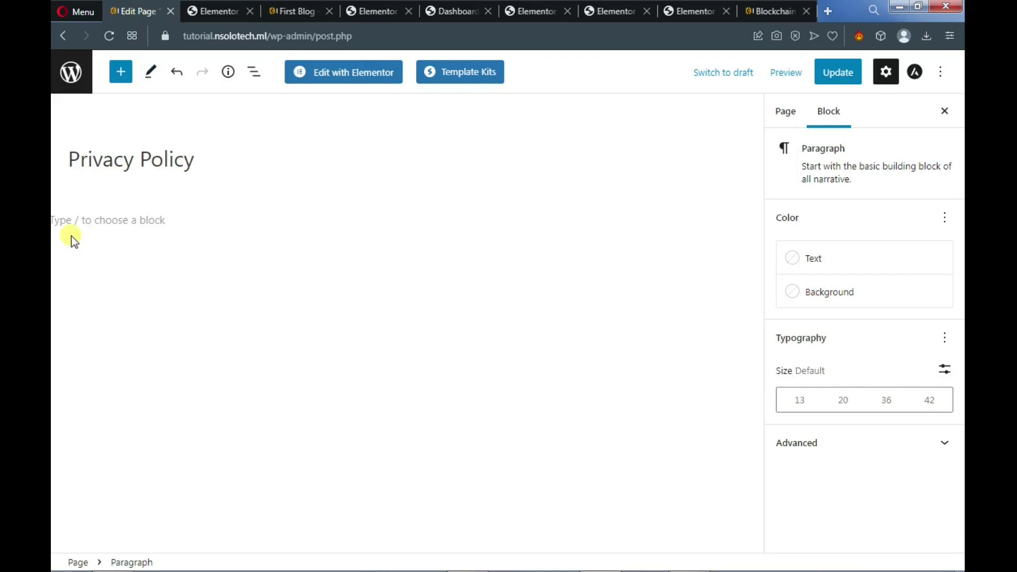
pyautogui.hotkey('ctrl', 'v')
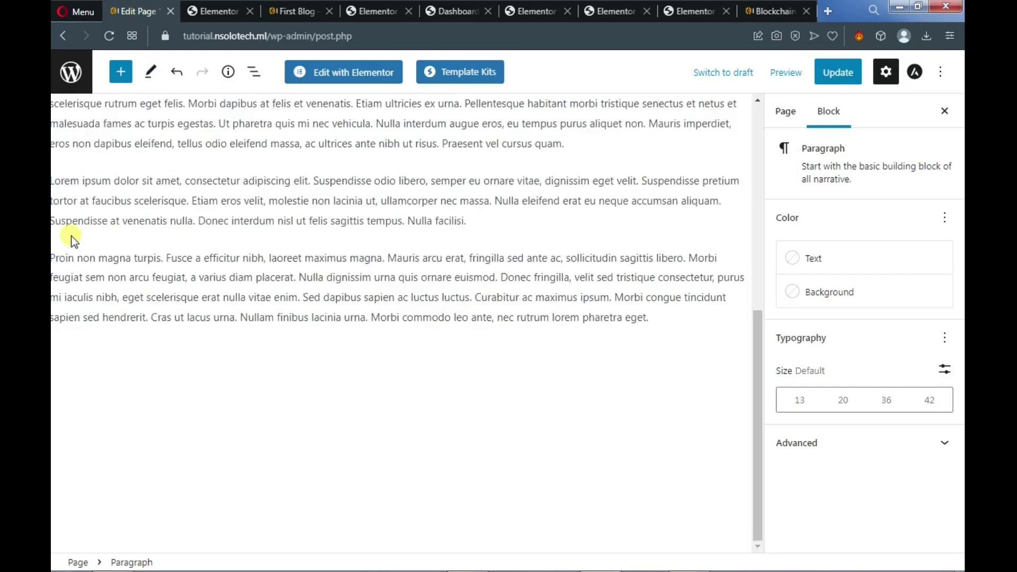
pyautogui.scroll(10, 318, 204)
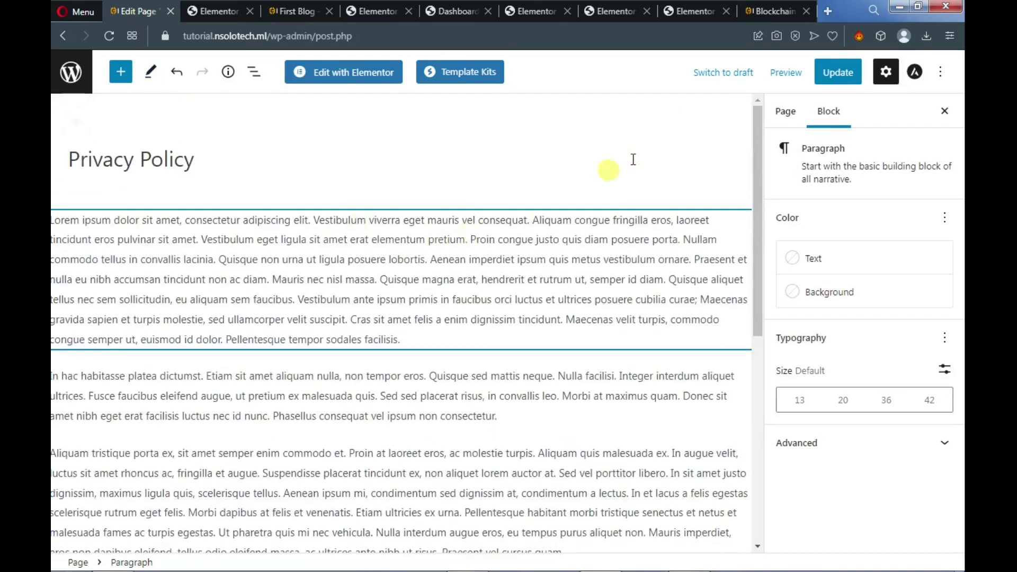
pyautogui.click(833, 74)
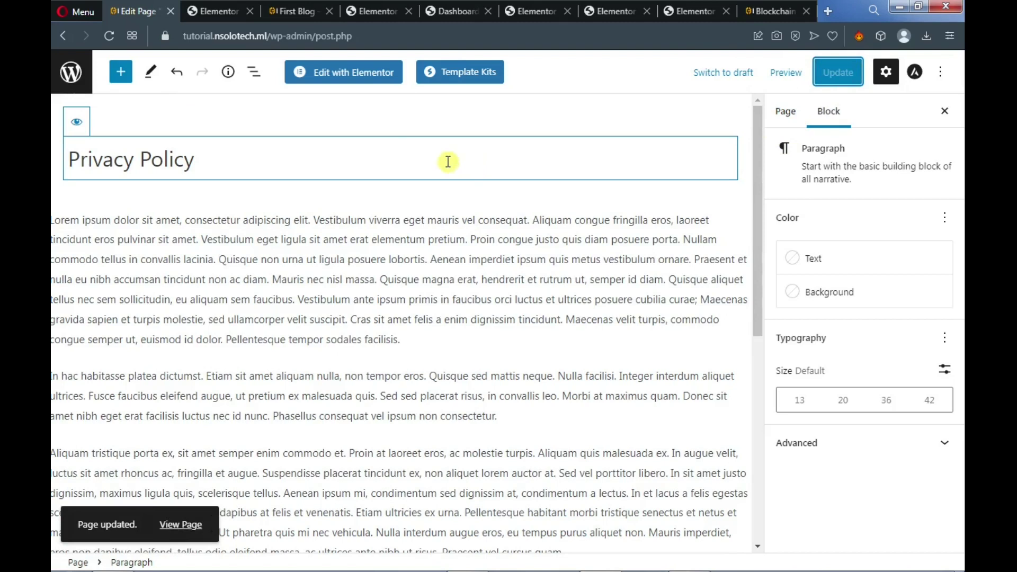
pyautogui.click(294, 15)
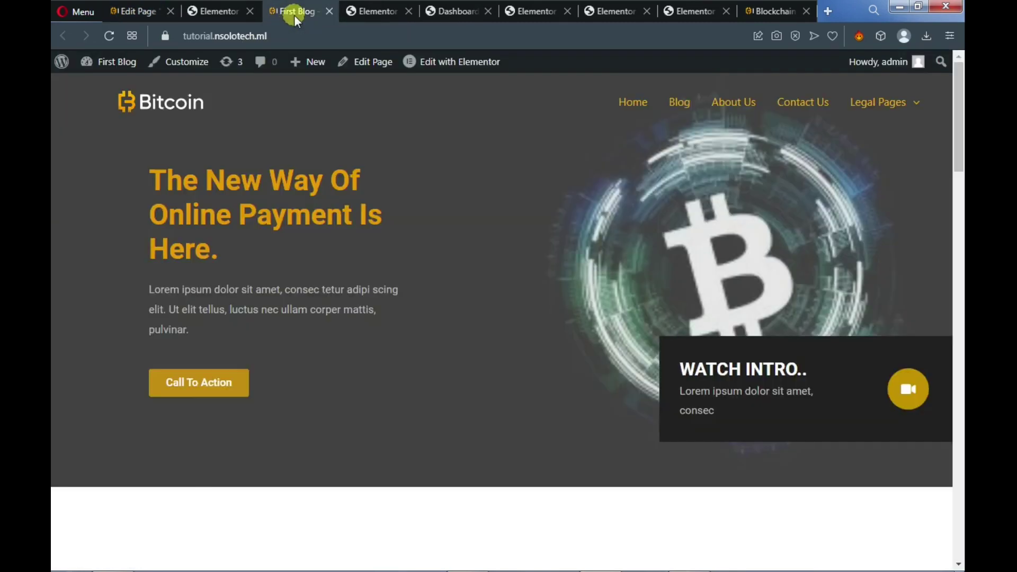
# Scroll the live Bitcoin homepage from the hero section down to Our Contact Details
pyautogui.scroll(-15, 389, 237)
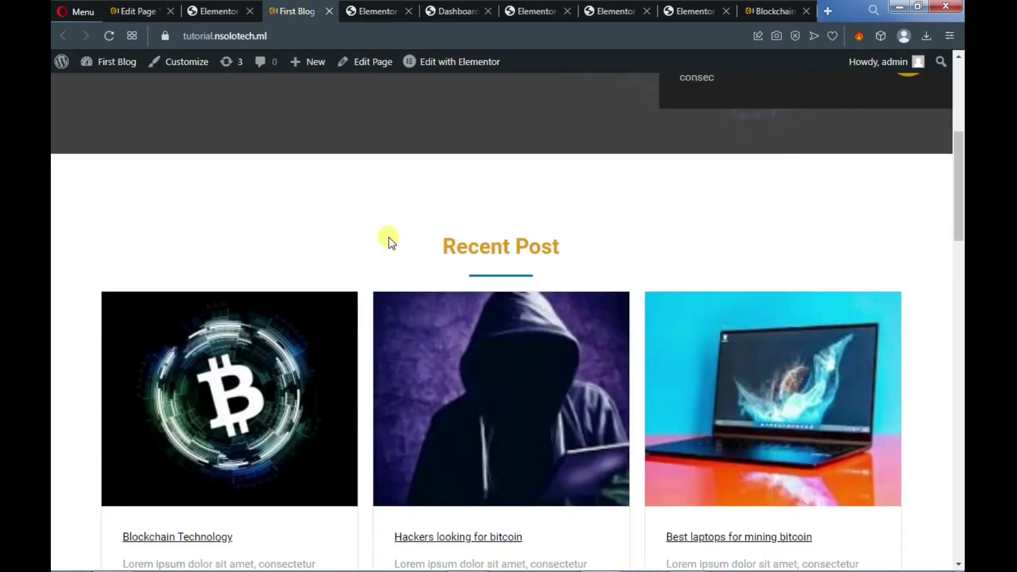
pyautogui.scroll(-10, 389, 238)
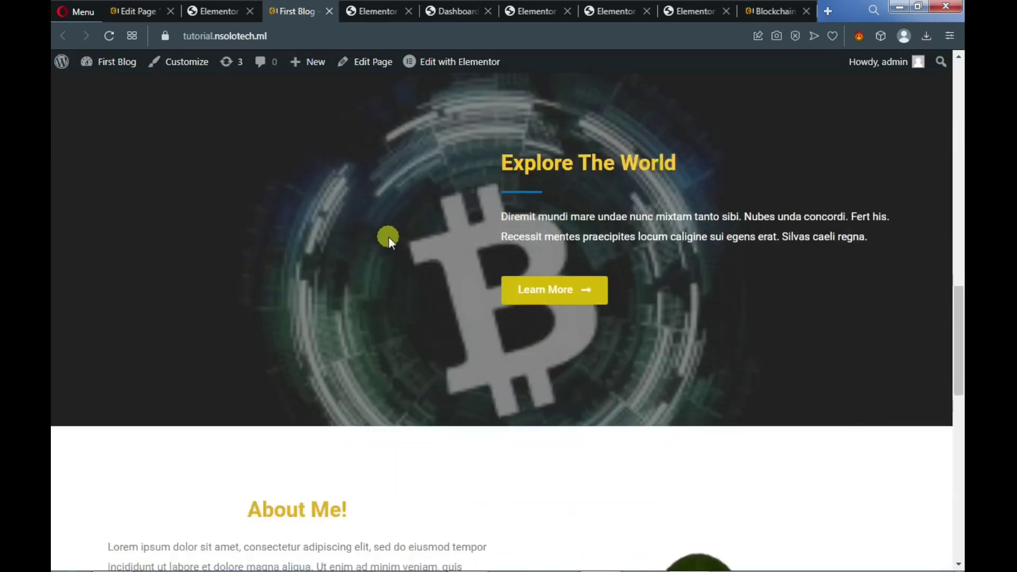
pyautogui.scroll(-8, 389, 237)
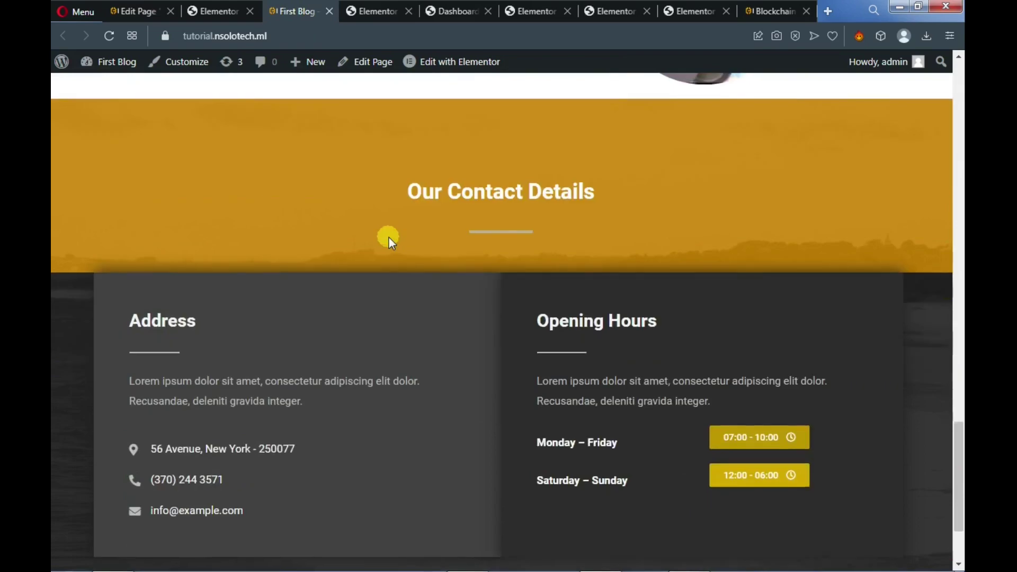